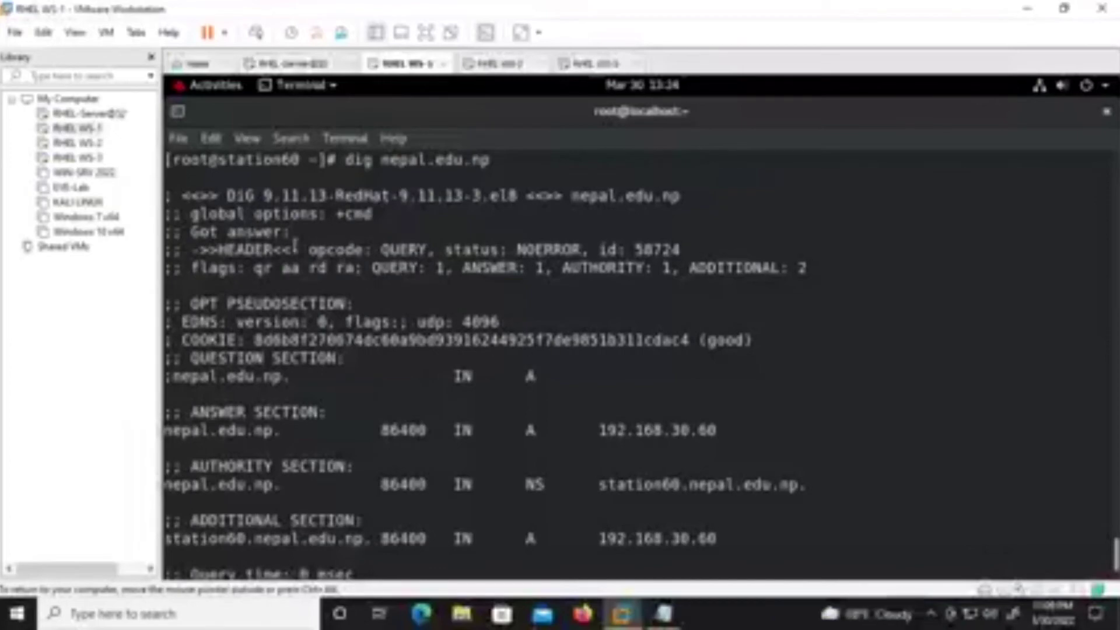
Highlight the 'Got answer' line and 'status: NOERROR' in the dig output for nepal.edu.np.
left_click_drag(183, 232, 282, 233)
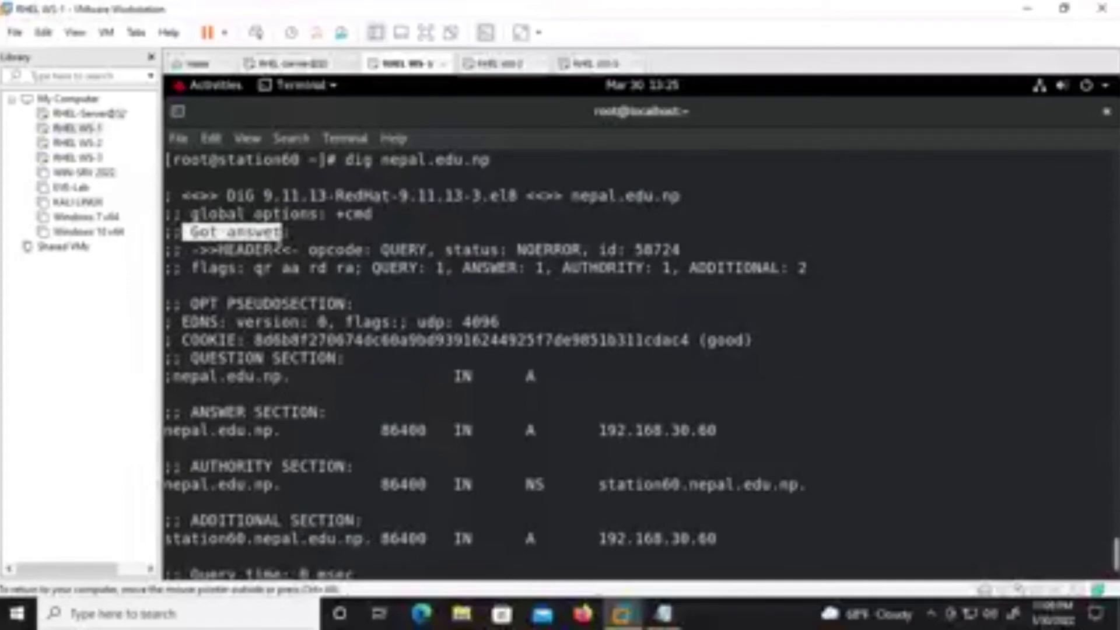
left_click_drag(444, 250, 581, 250)
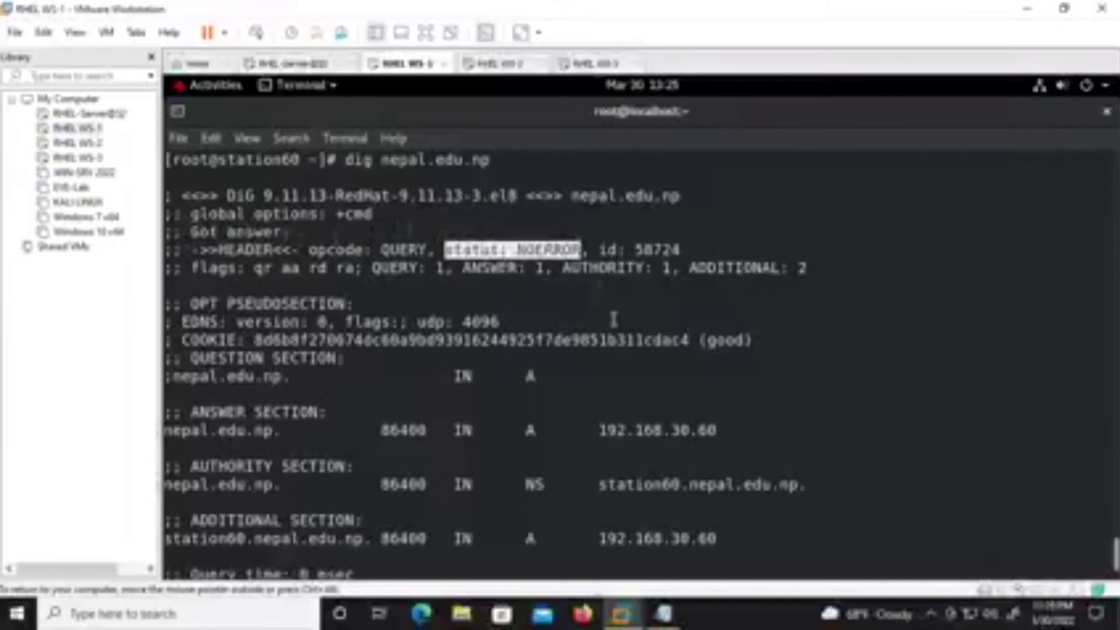
left_click(607, 392)
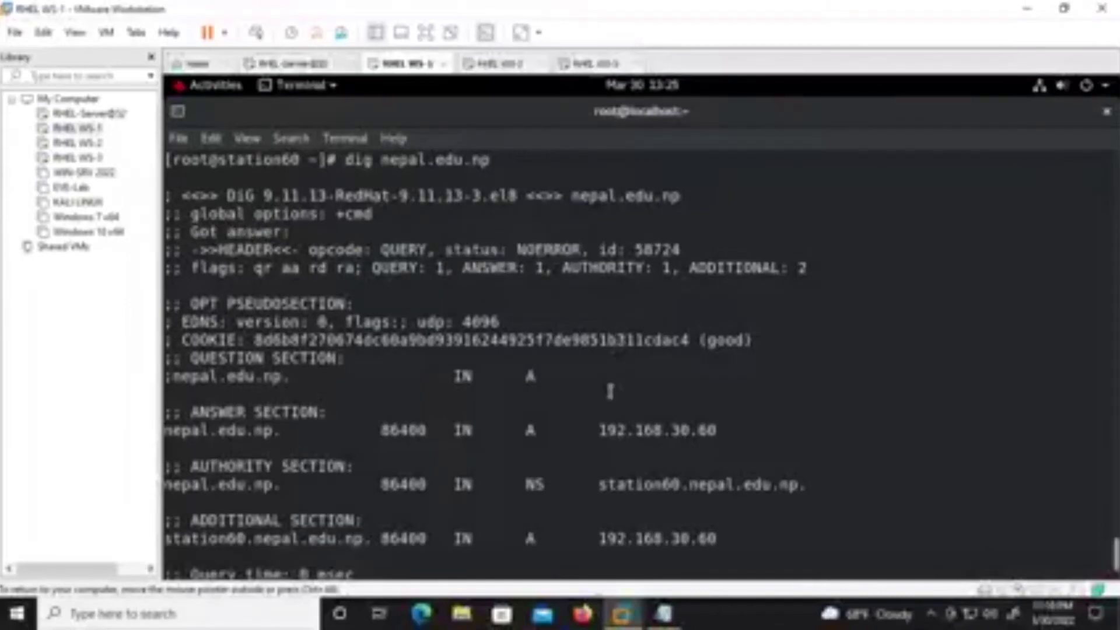
Clear the RHEL WS-1 terminal and switch to the RHEL WS-2 machine.
scroll(607, 391, "down", 2)
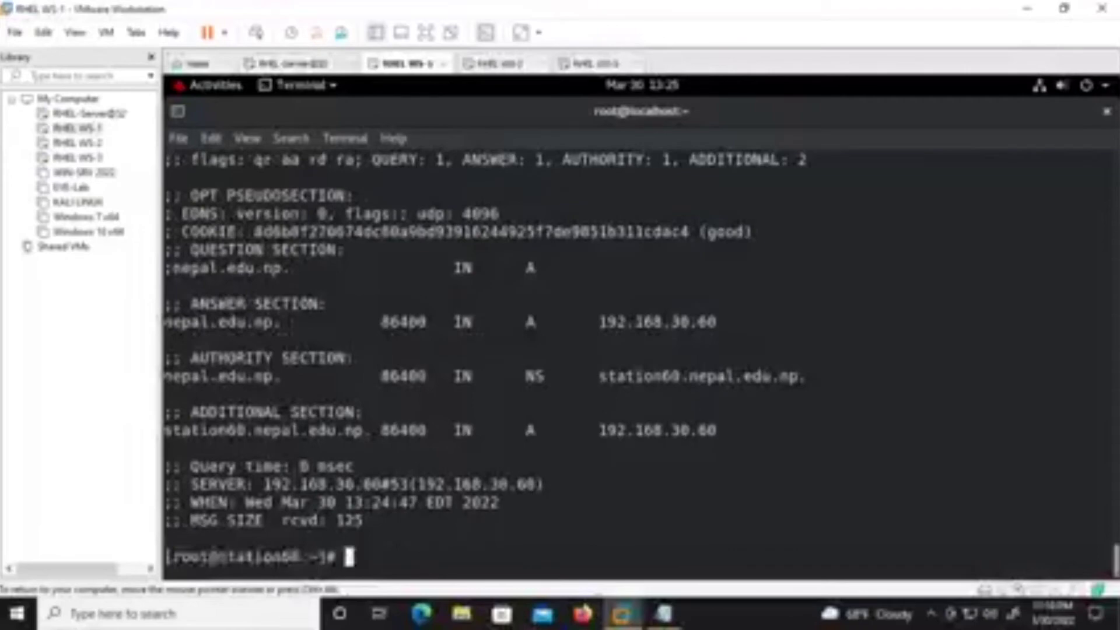
key("ctrl+l")
key("Return")
key("Return")
key("Return")
left_click(497, 63)
Sign in to RHEL WS-2 as root through 'Not listed?' and dismiss the notification.
left_click(546, 377)
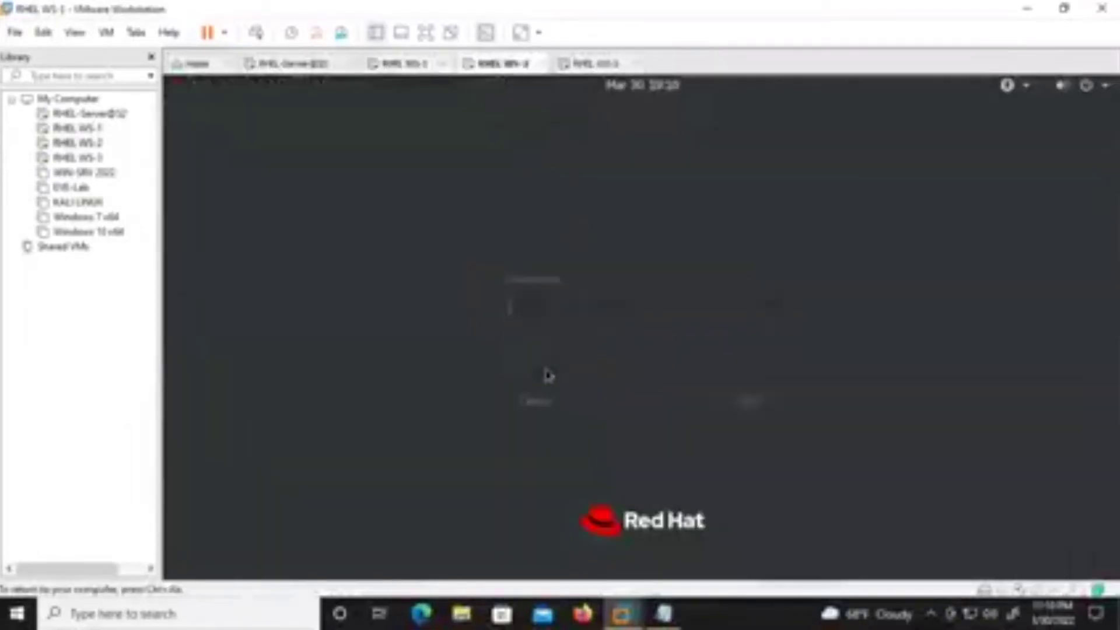
key("Return")
type("redhat")
key("Return")
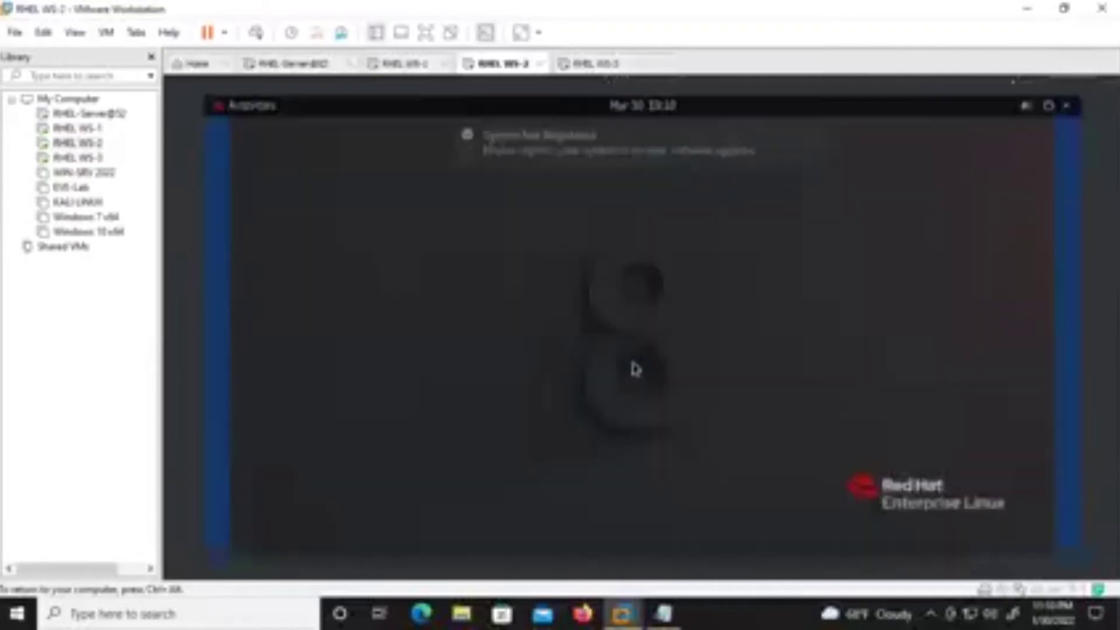
left_click(834, 120)
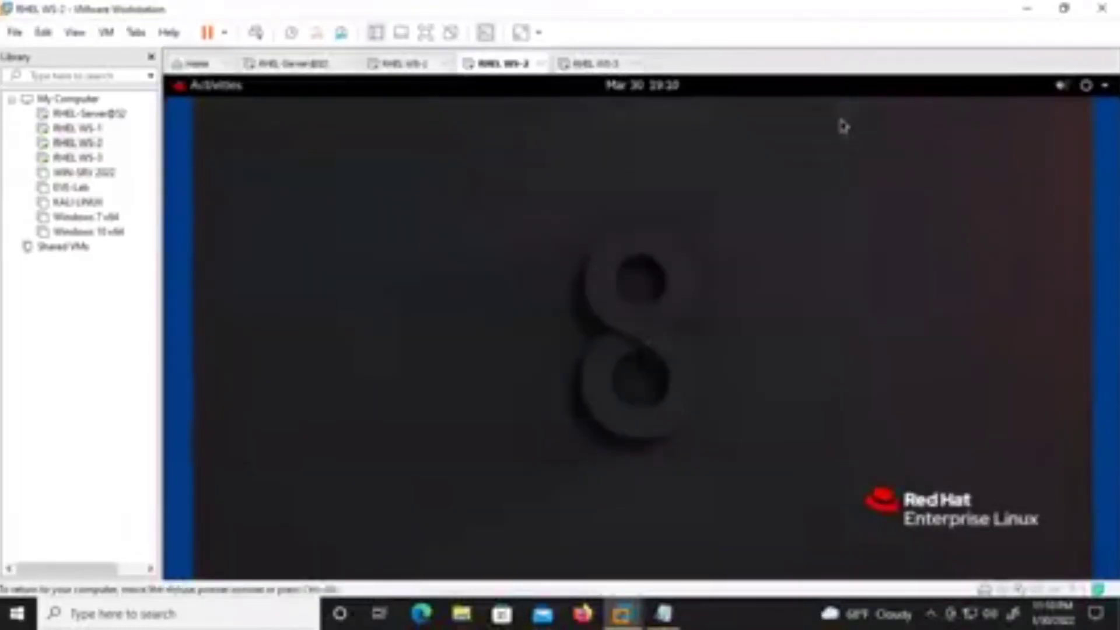
Open the wired connection's IPv4 settings and switch the method to Manual.
left_click(1086, 85)
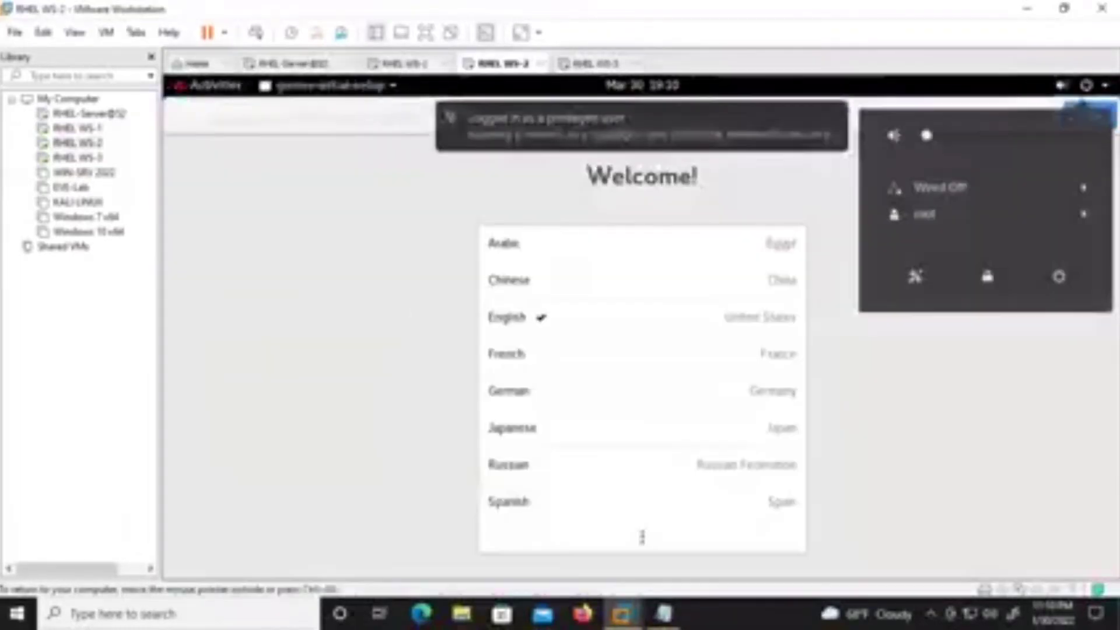
left_click(1027, 189)
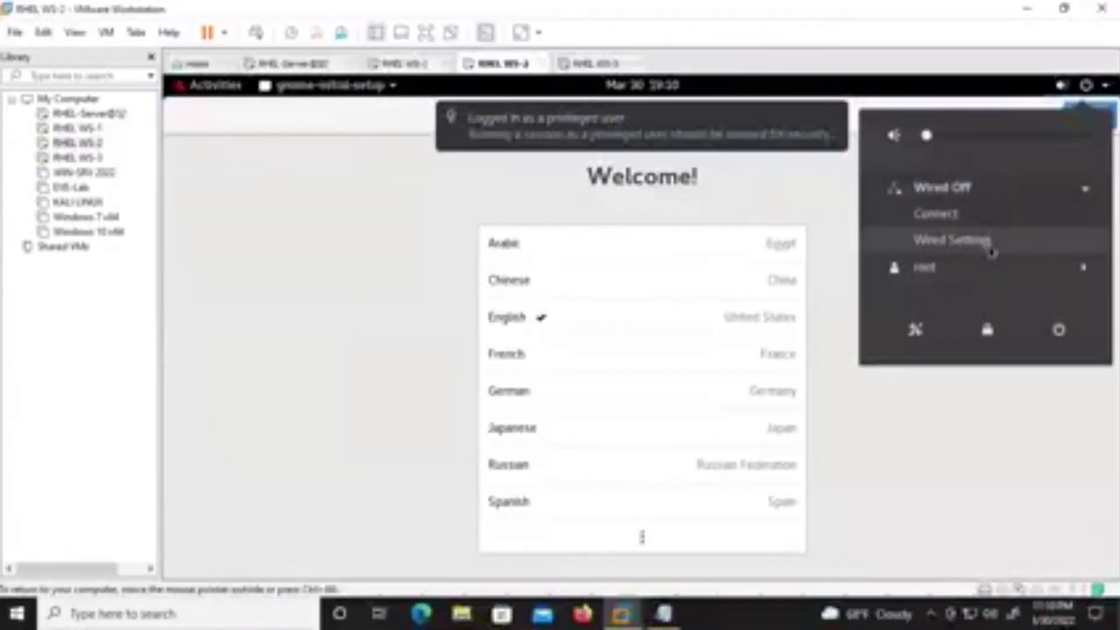
left_click(990, 244)
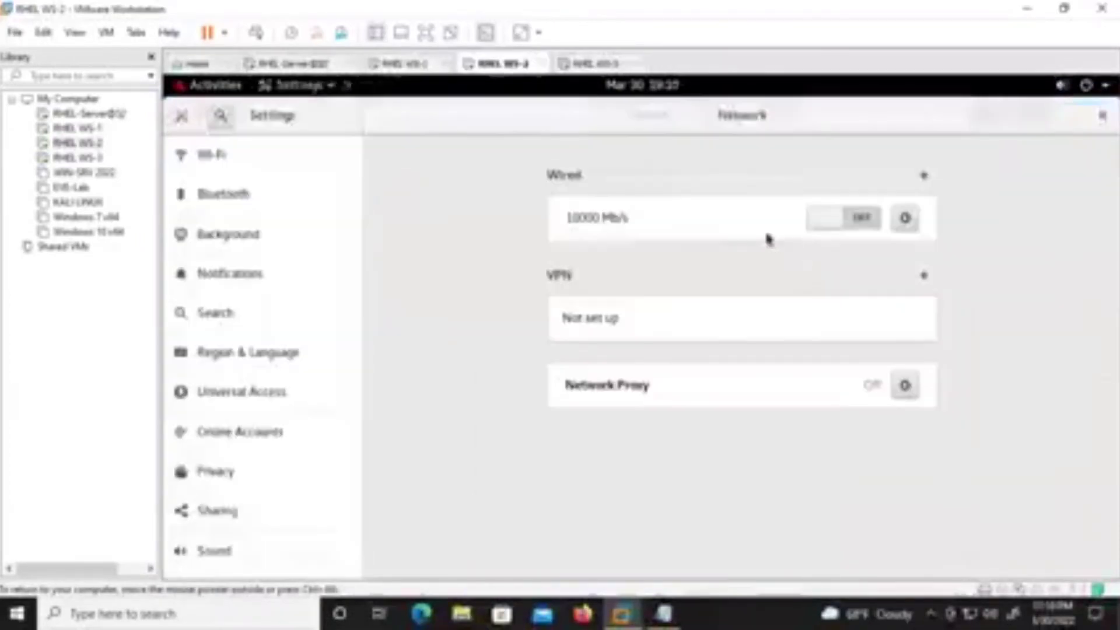
left_click(904, 219)
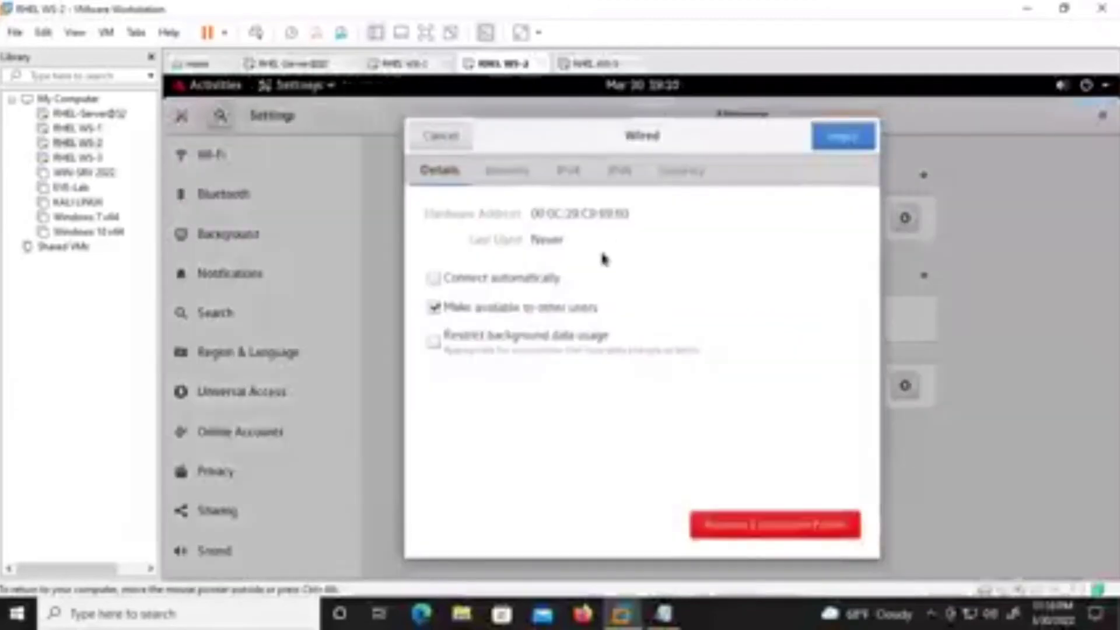
left_click(564, 172)
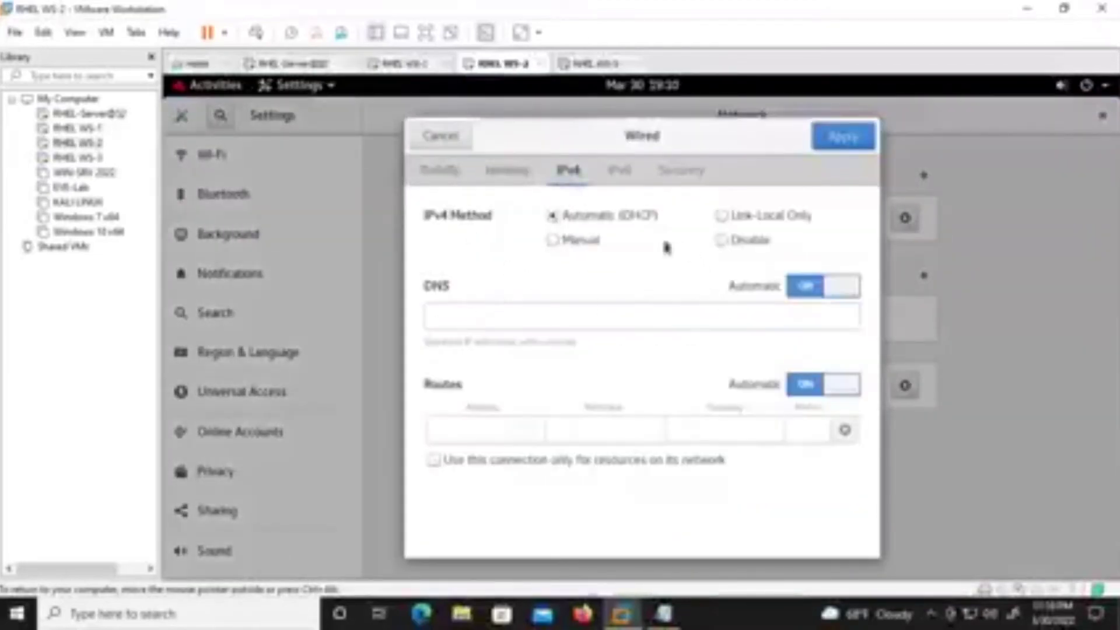
left_click(572, 242)
Enter address 192.168.30.61, netmask 24 and DNS 192.168.30.60, then apply.
left_click(494, 331)
type("192.168.10")
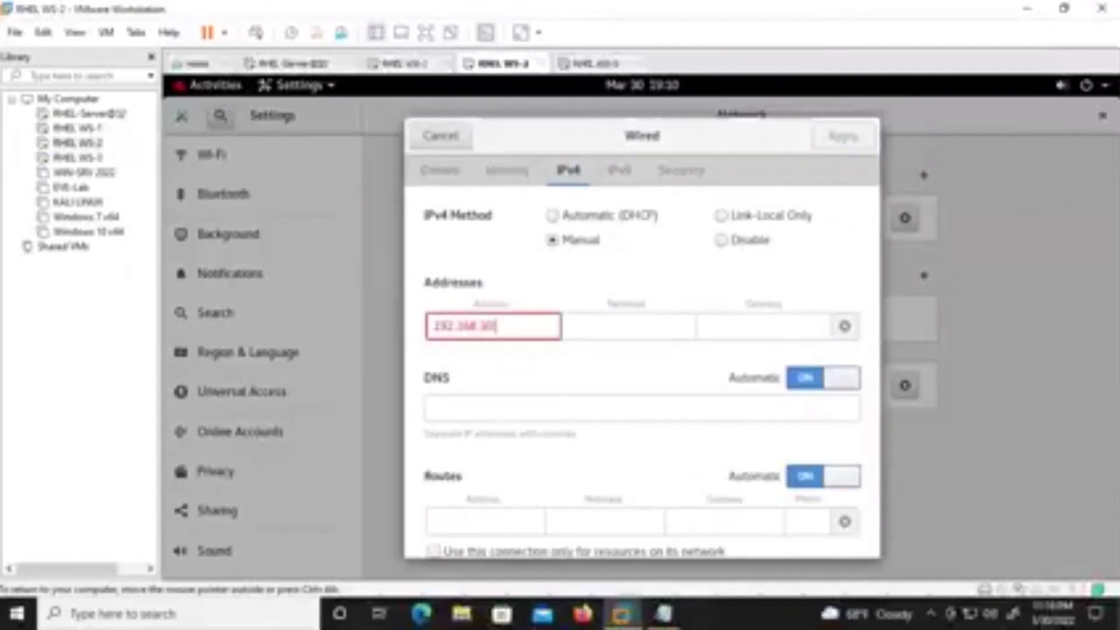
type(".61")
key("Tab")
type("24")
key("Tab")
left_click(478, 442)
type("192.168")
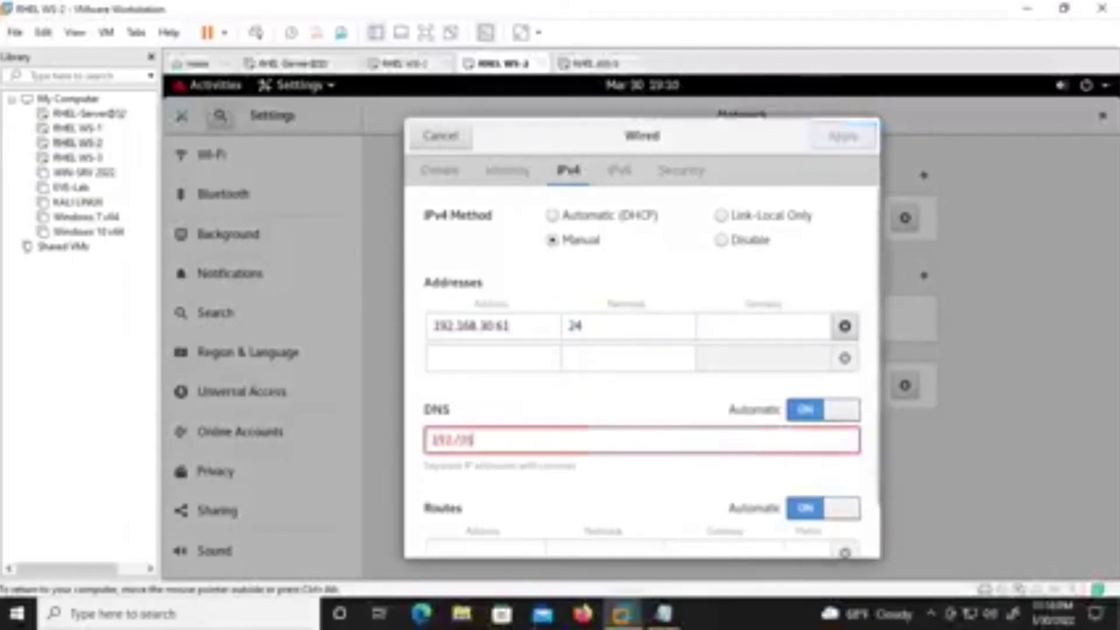
key("BackSpace")
key("BackSpace")
type("68")
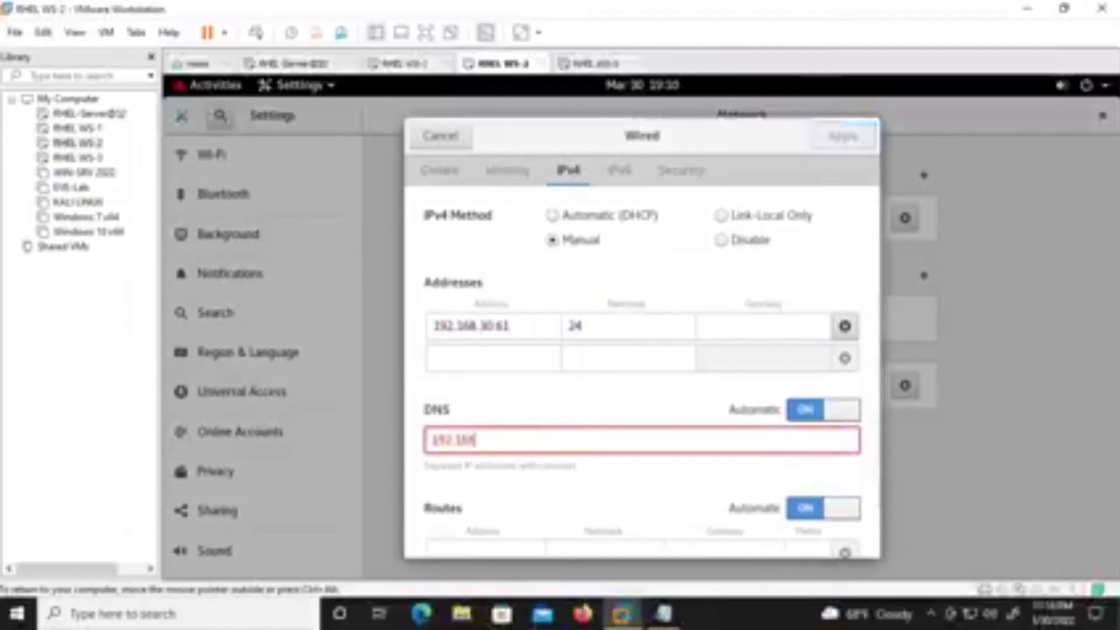
type(".30.68")
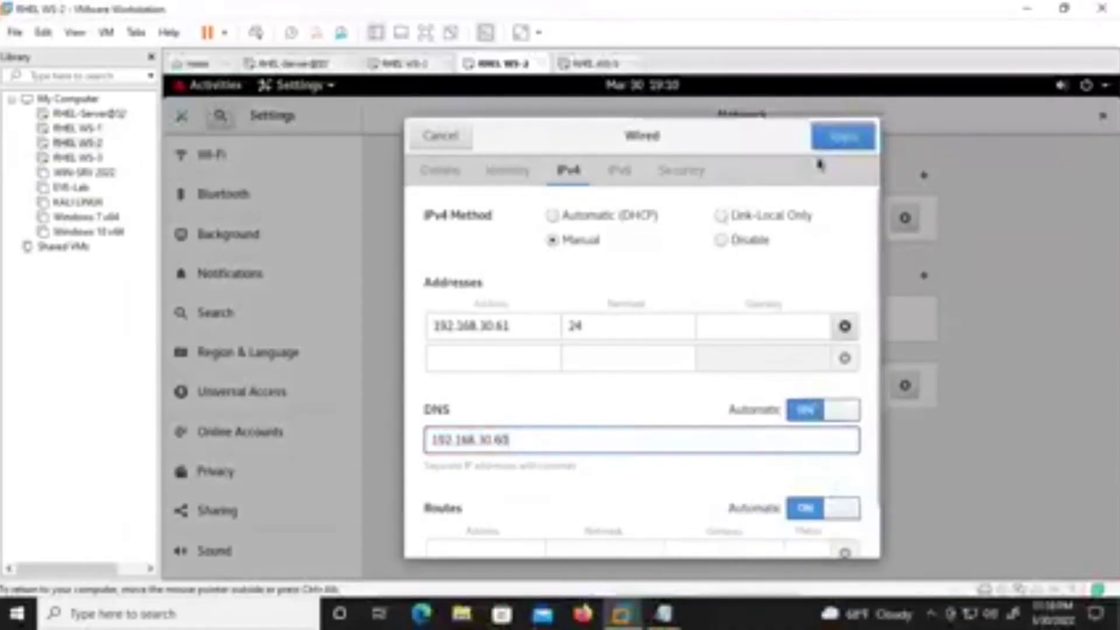
left_click(842, 138)
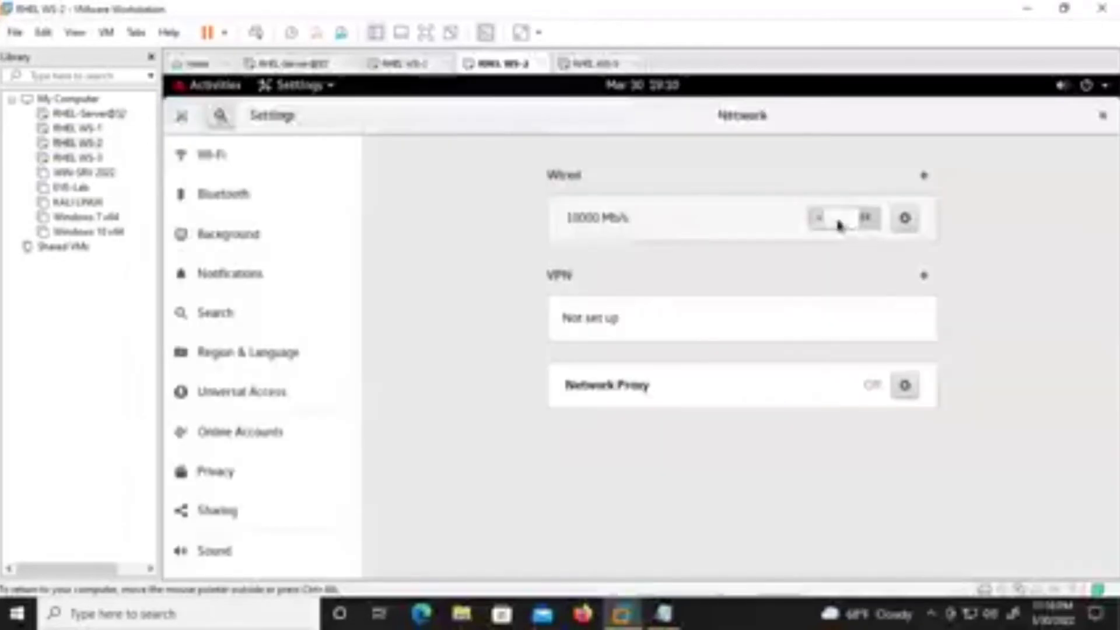
Toggle the wired connection off and back on to reload the new settings.
left_click(840, 223)
left_click(871, 225)
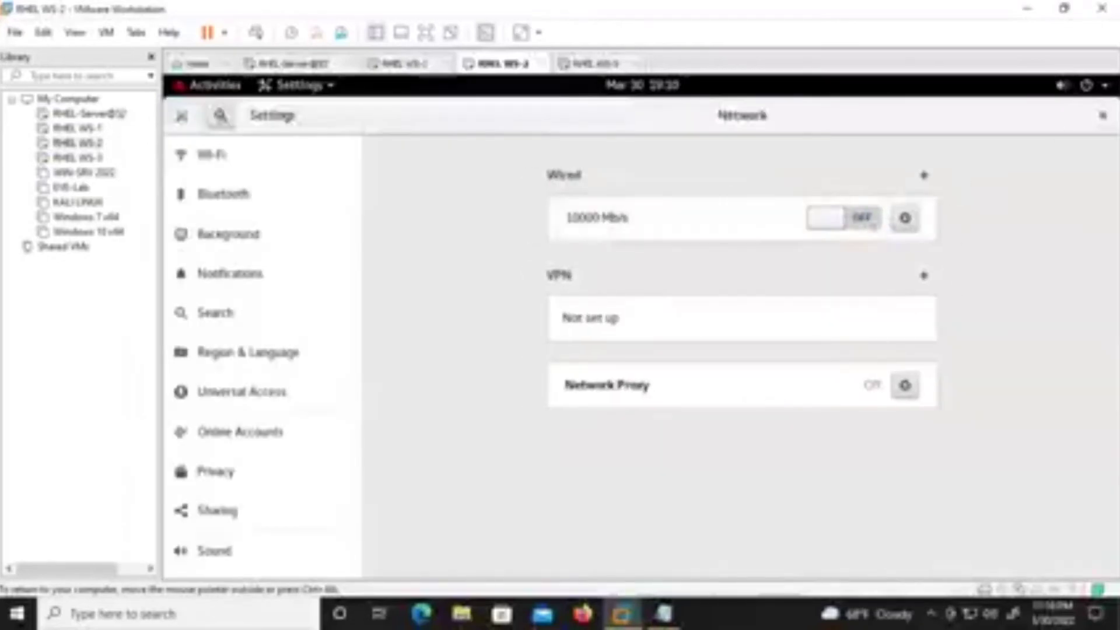
left_click(842, 220)
Close Settings, finish the initial setup and open a maximized terminal.
left_click(1102, 115)
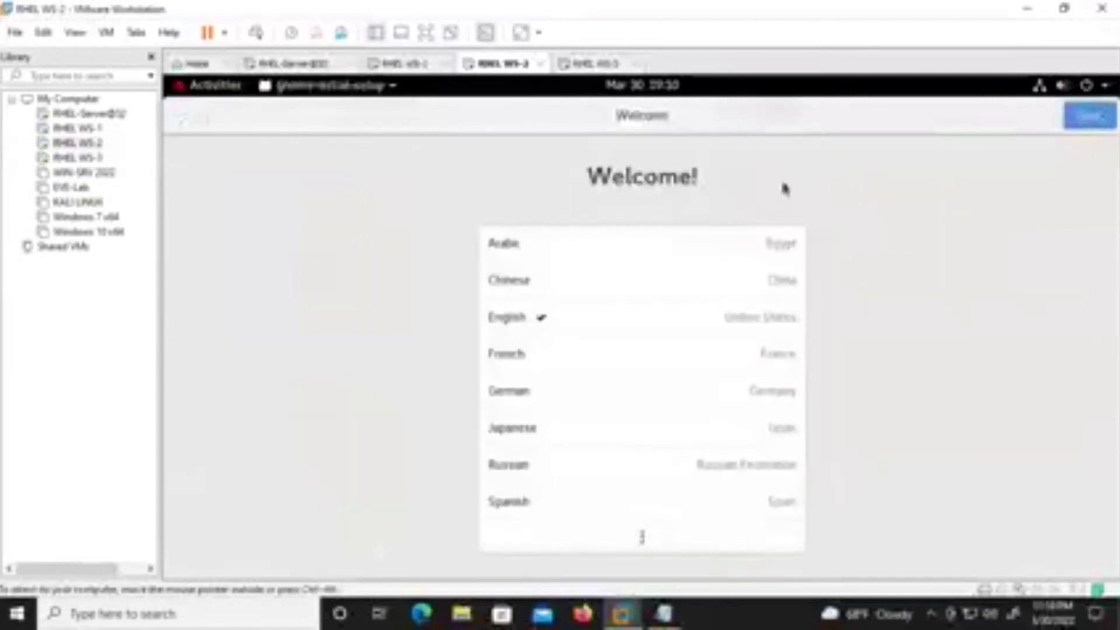
key("Return")
key("Return")
key("Return")
key("Return")
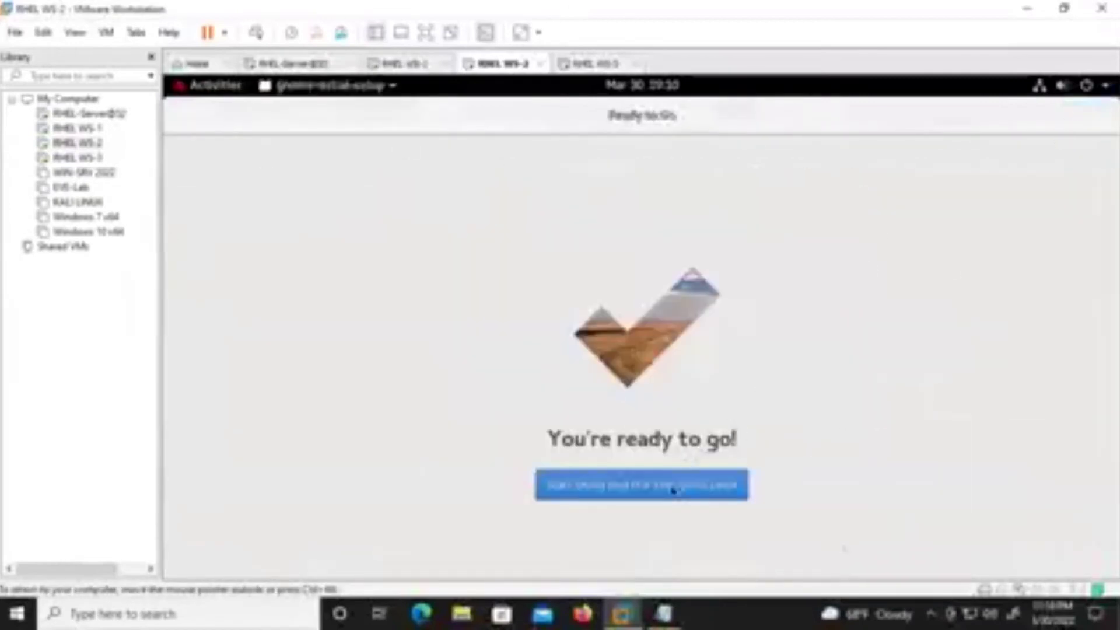
key("Return")
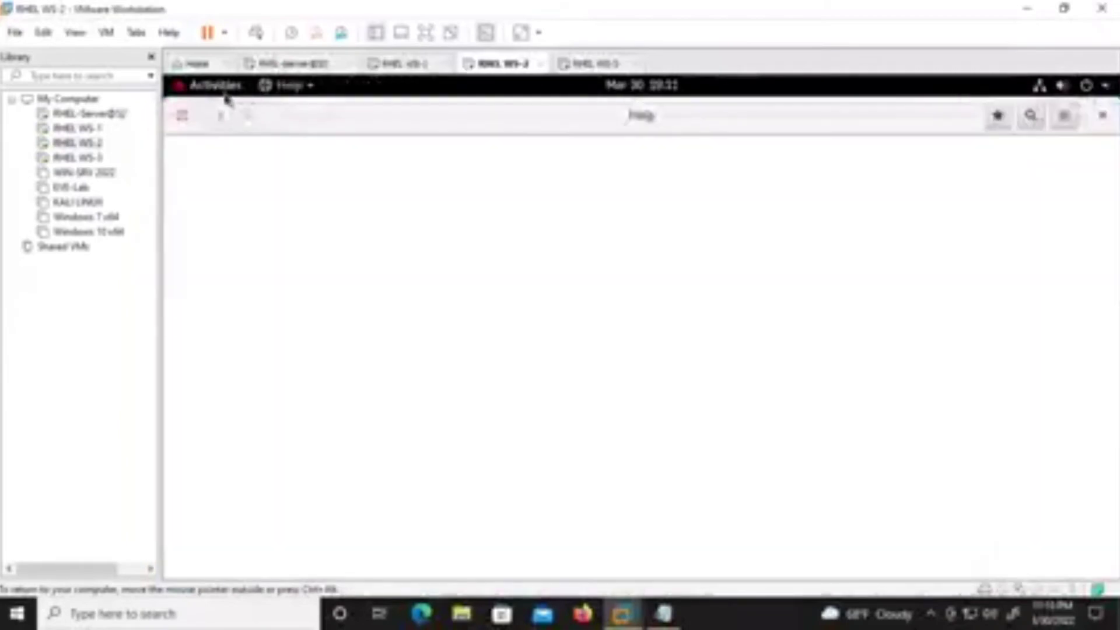
left_click(225, 92)
left_click(211, 446)
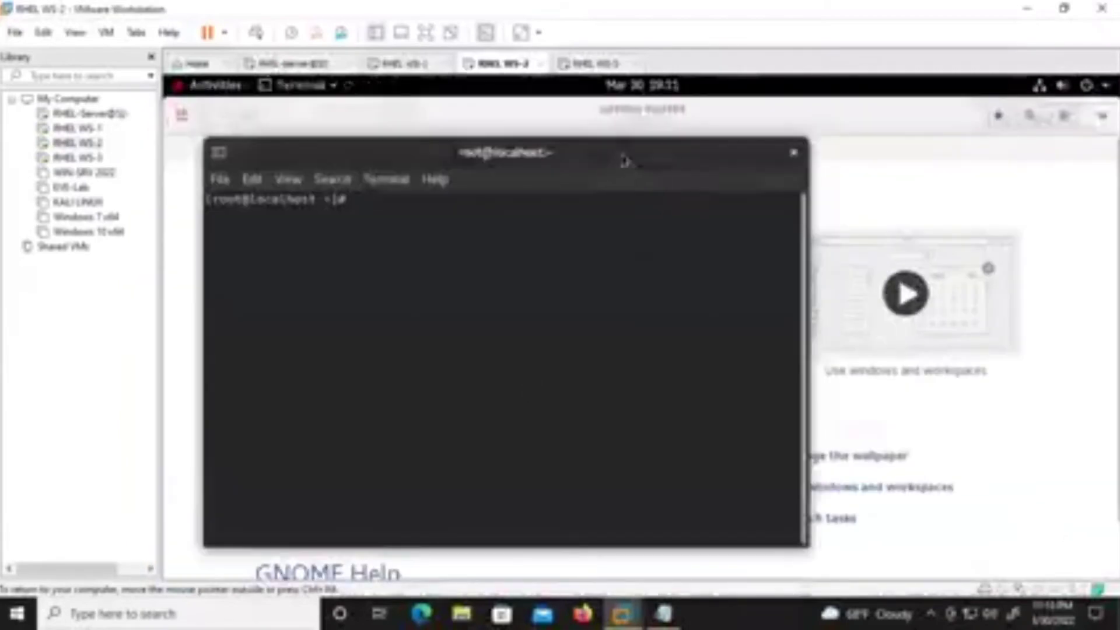
double_click(624, 160)
Ping 192.168.30.60 from RHEL WS-2, then stop it to see the statistics.
type("ping 192.168.10")
key("BackSpace")
key("BackSpace")
type("1")
key("BackSpace")
type("30.60")
key("Return")
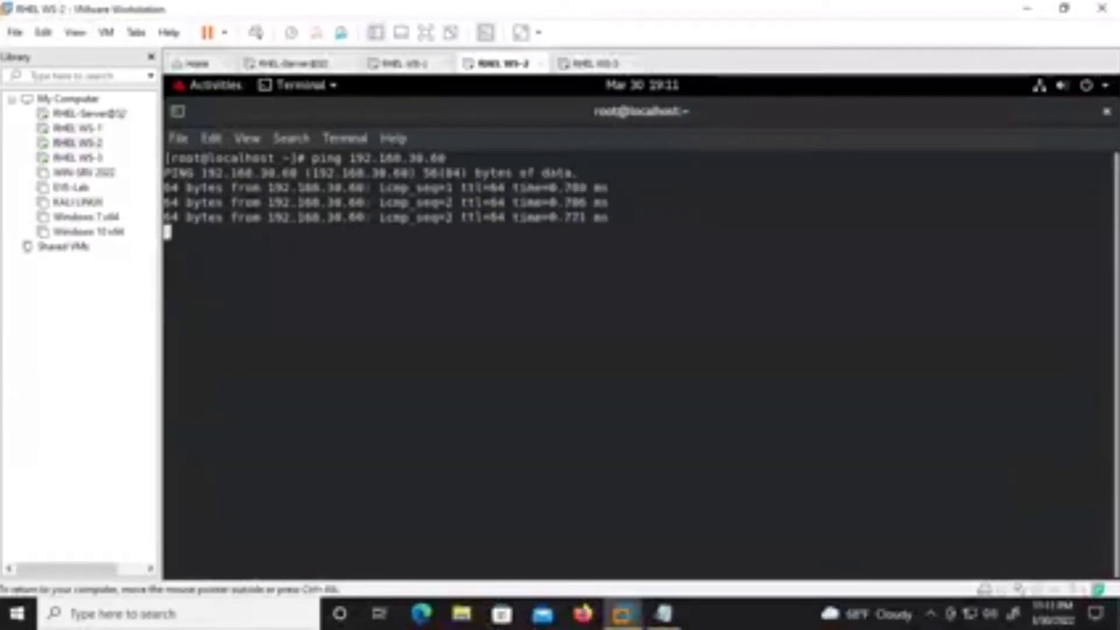
key("ctrl+c")
key("Return")
key("Return")
key("Return")
View /etc/resolv.conf in vim and quit without changes.
type("v")
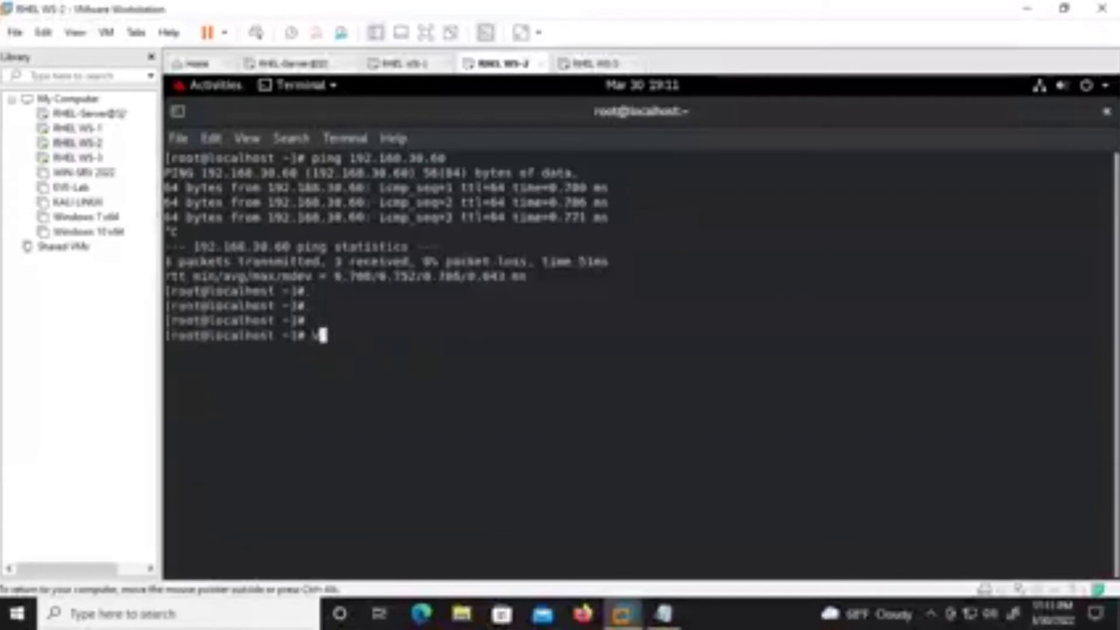
type("im ./tc/resolv.conf")
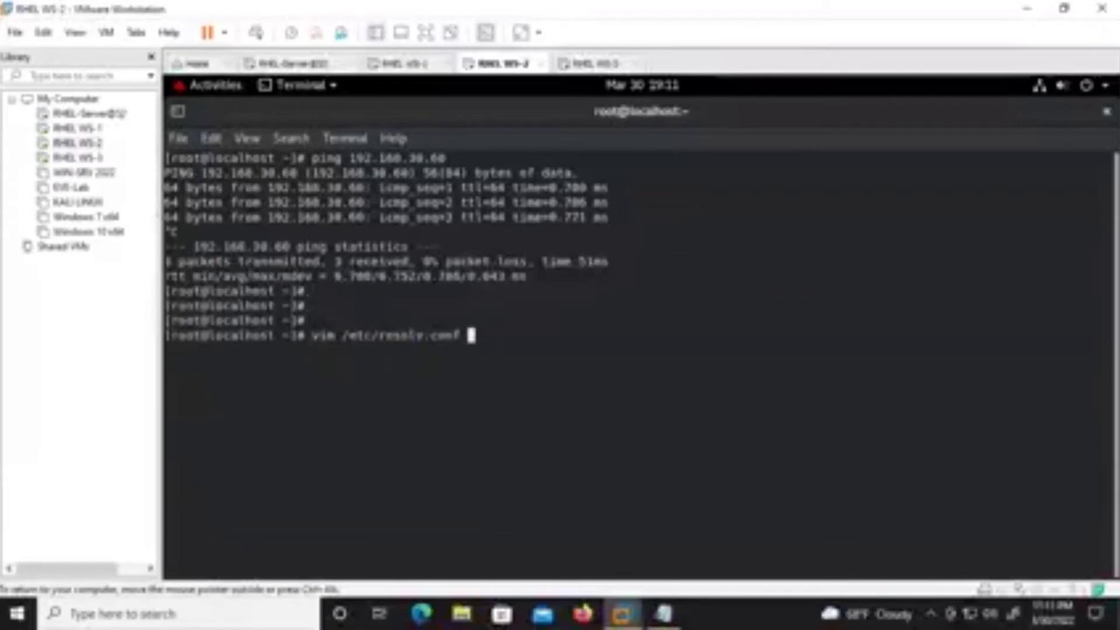
key("ctrl+l")
key("Return")
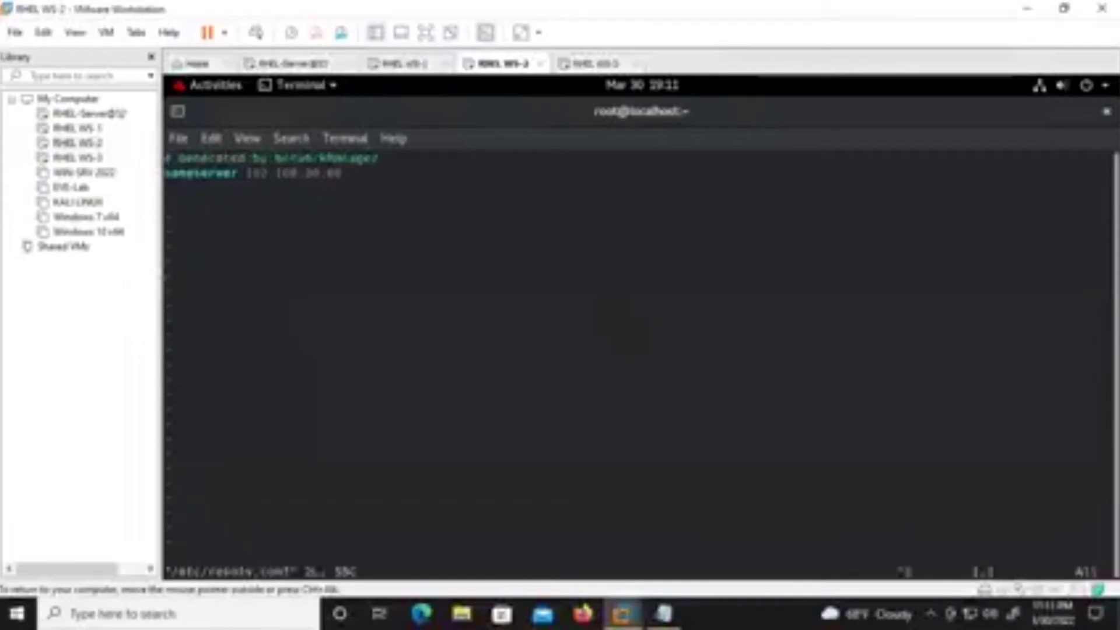
type(":q")
key("Return")
key("Return")
key("Return")
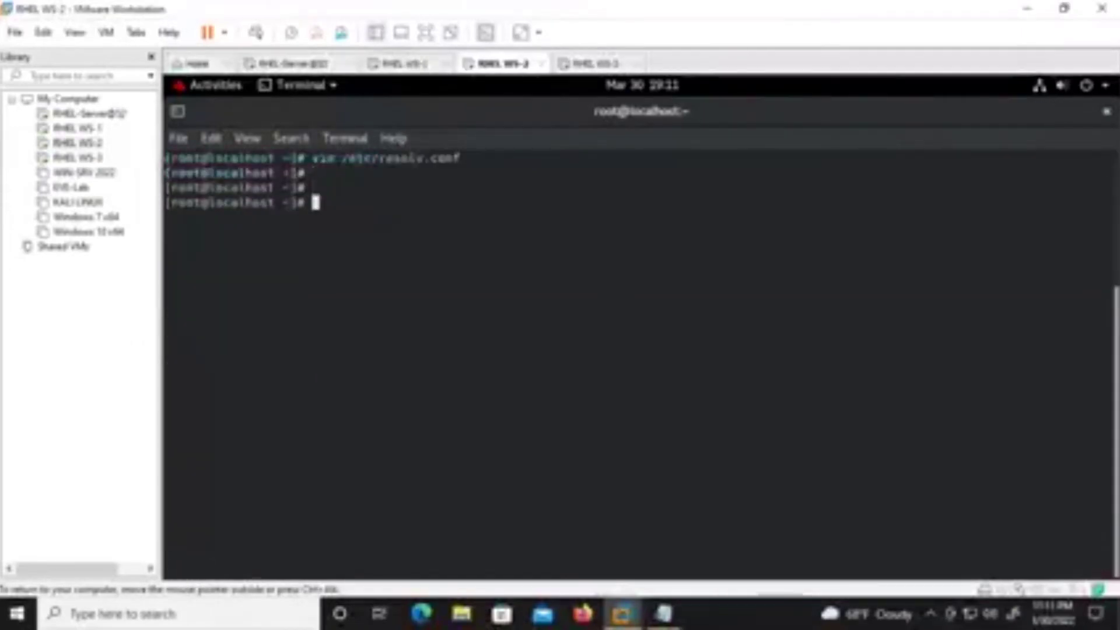
Ping nepal.edu.np with 7 of 7 received, then select Windows 10 x64 in the library.
type("ping nepal.edu.")
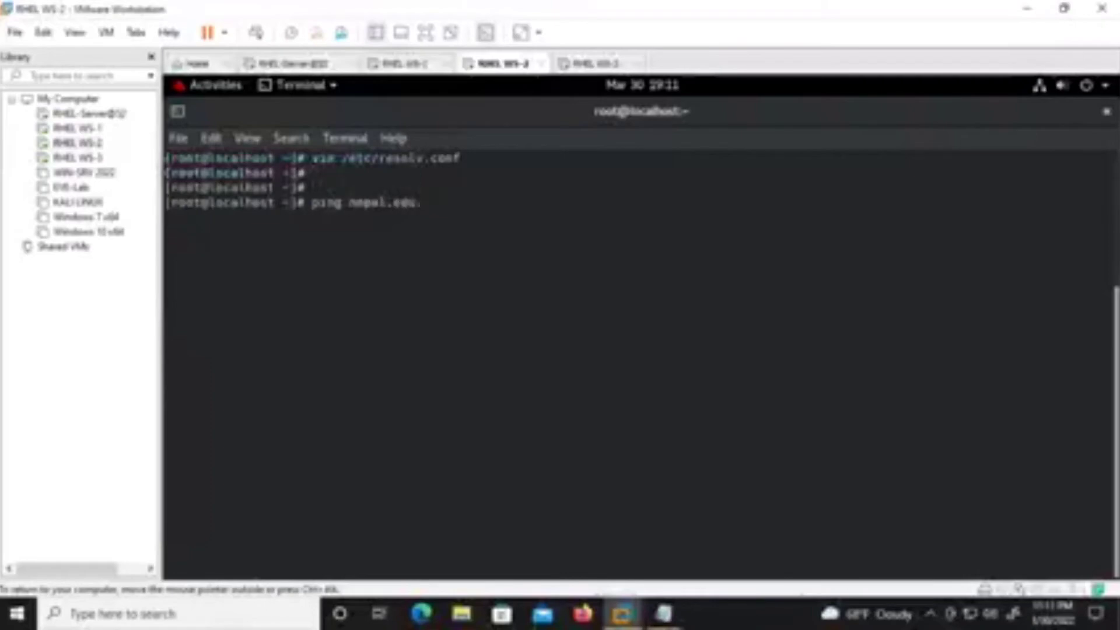
type("np")
key("Return")
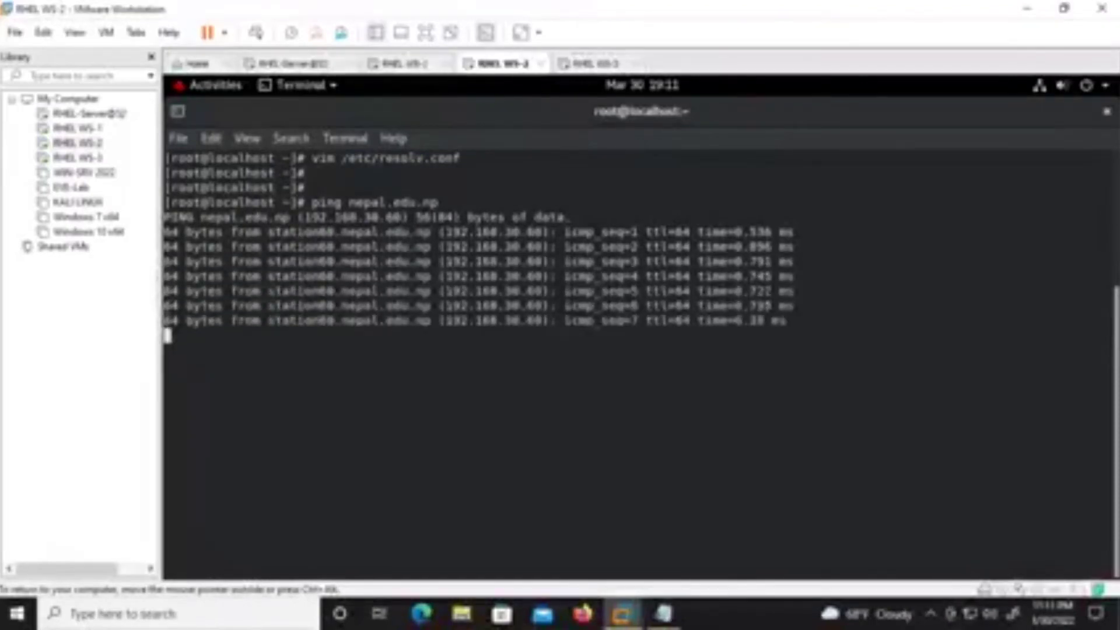
key("ctrl+c")
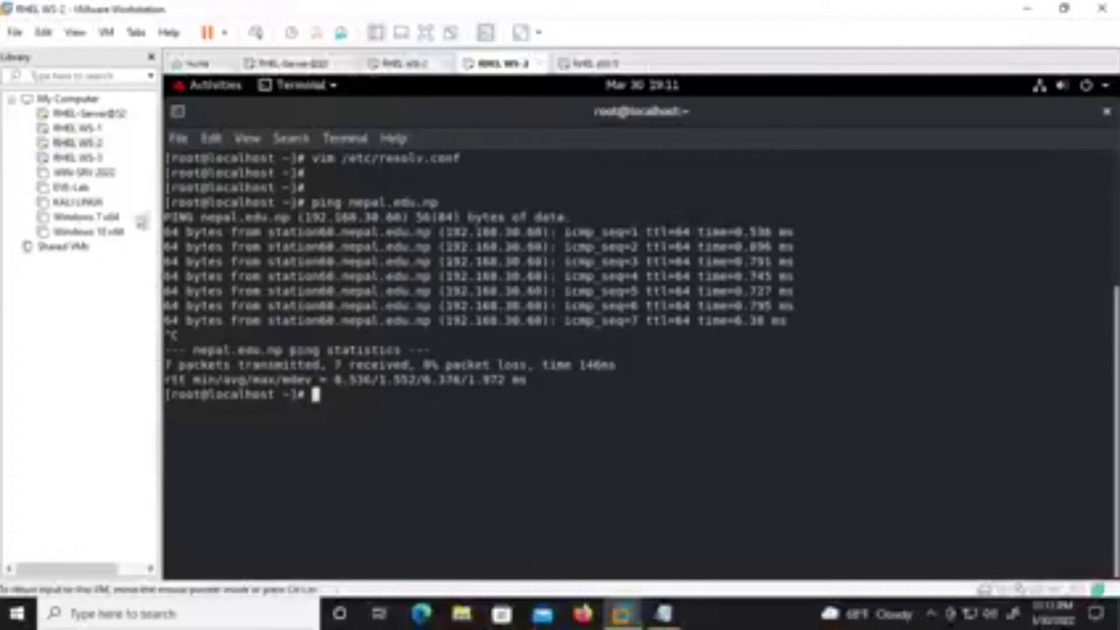
left_click(87, 232)
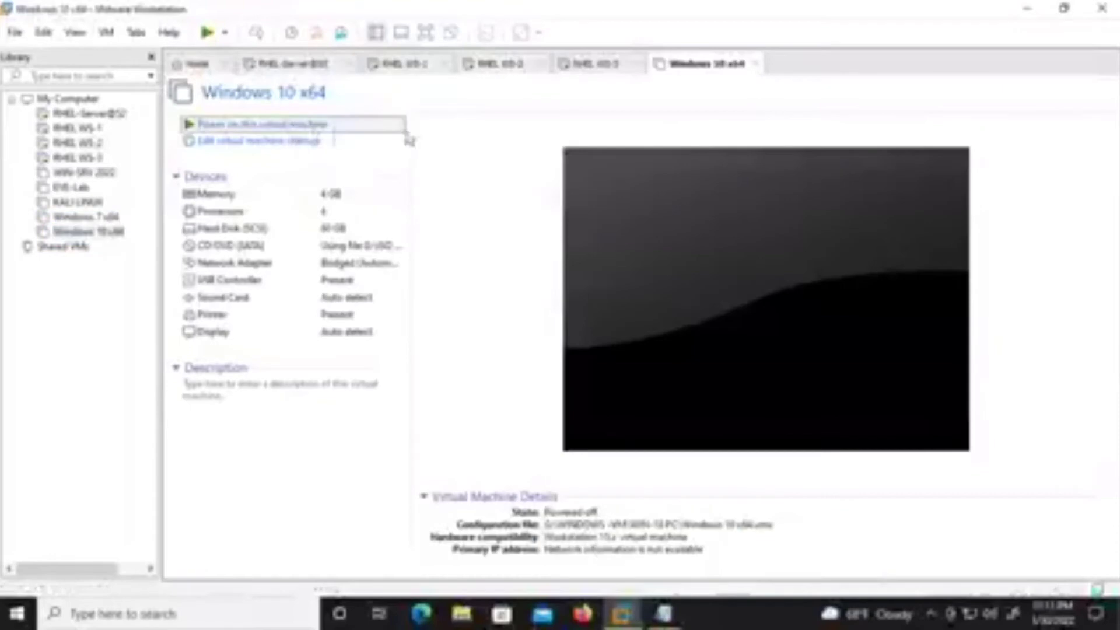
Power on Windows 10 x64, then power off RHEL WS-3 and close its tab.
left_click(407, 133)
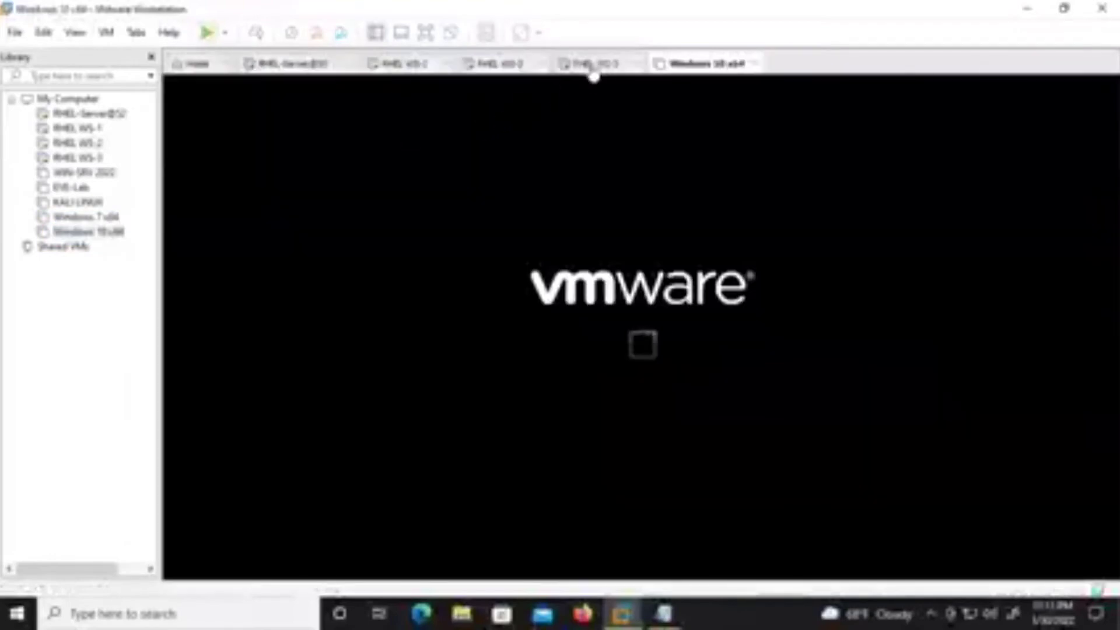
left_click(592, 64)
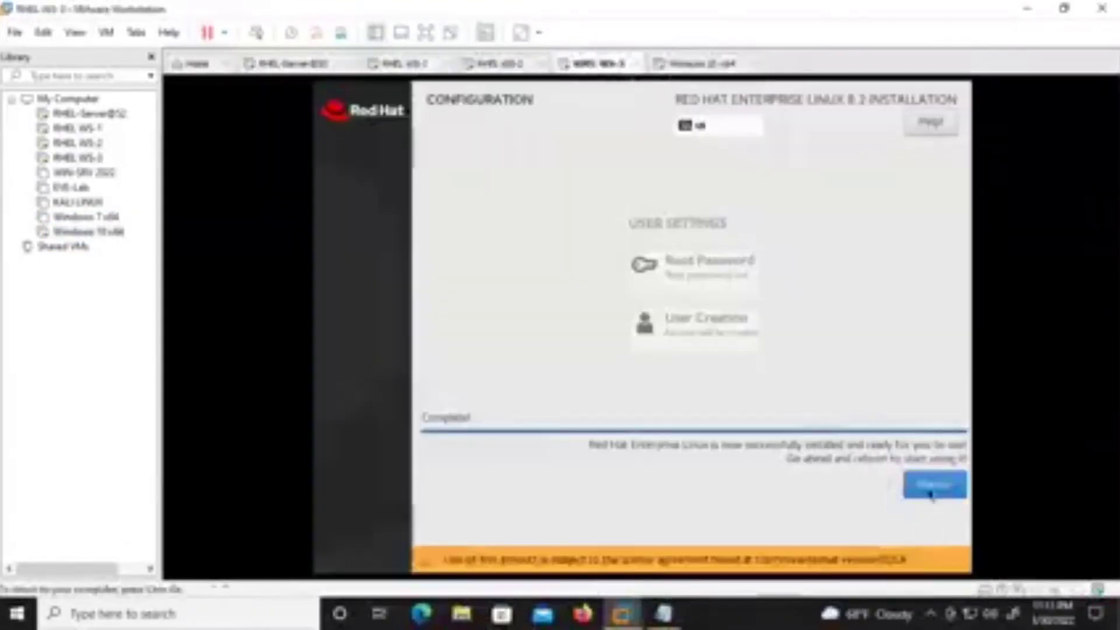
right_click(608, 67)
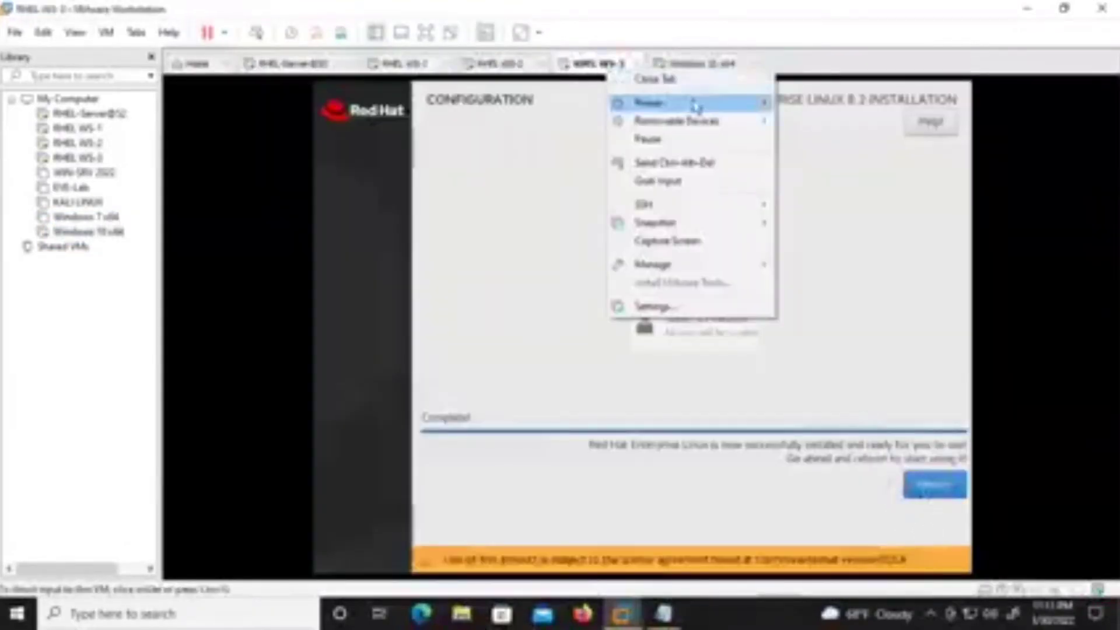
mouse_move(658, 103)
left_click(834, 198)
left_click(591, 350)
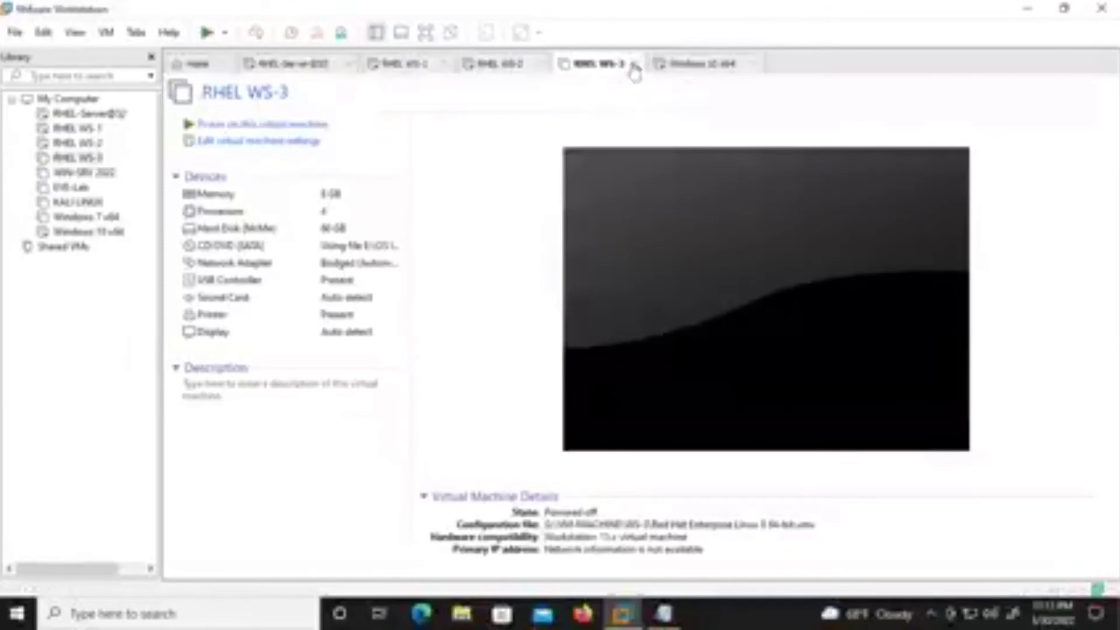
left_click(634, 64)
Rerun ping nepal.edu.np on RHEL WS-2 with no packet loss, then clear the terminal.
left_click(493, 66)
left_click(446, 385)
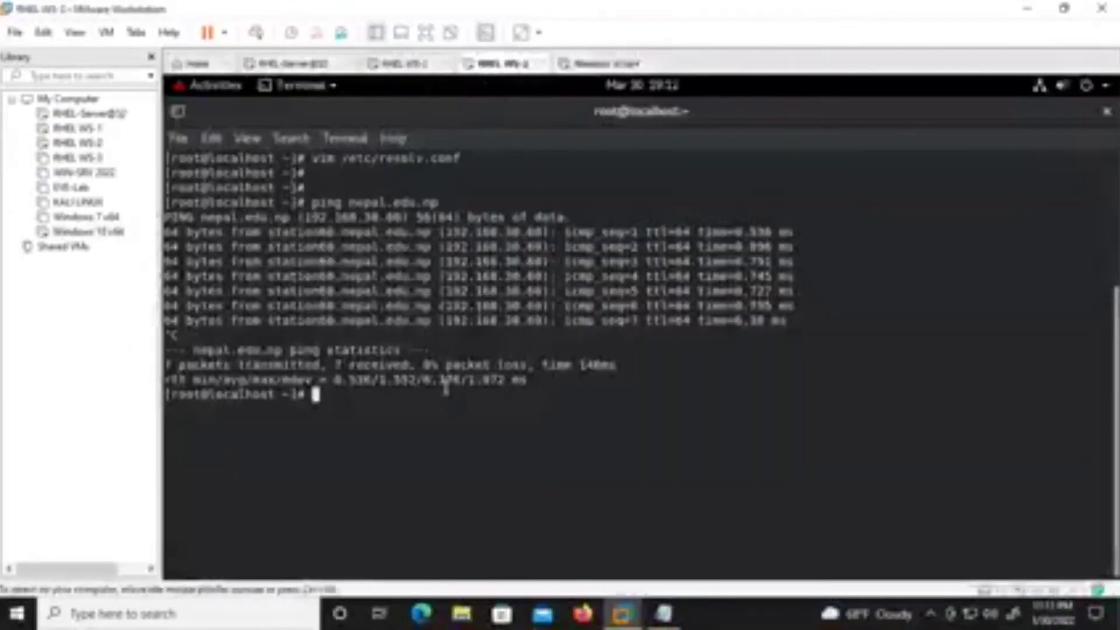
key("ctrl+l")
key("Up")
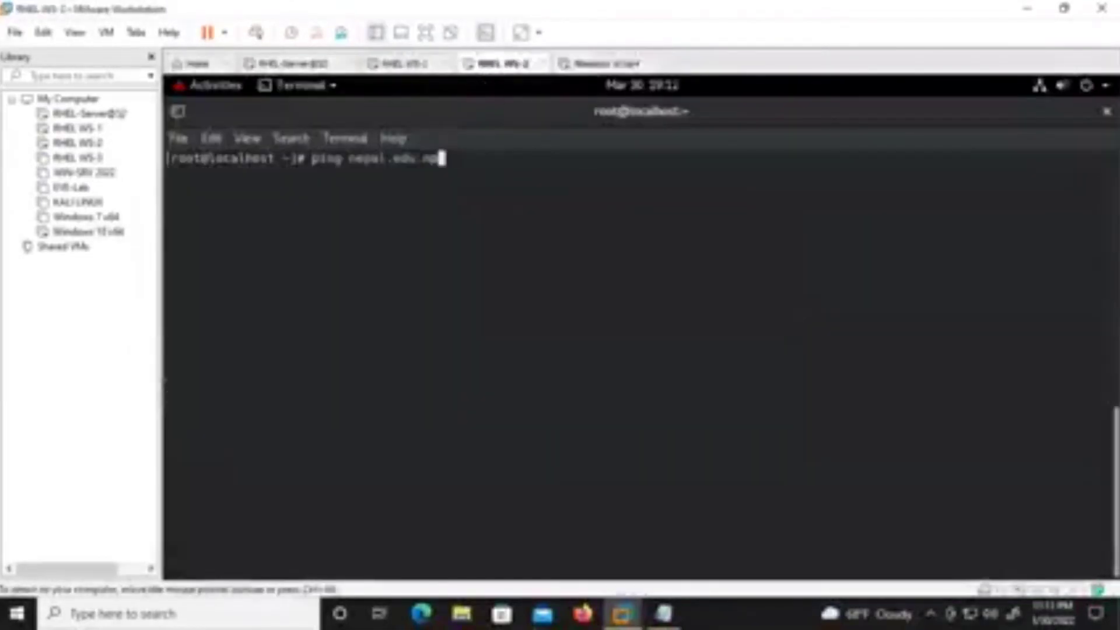
key("Return")
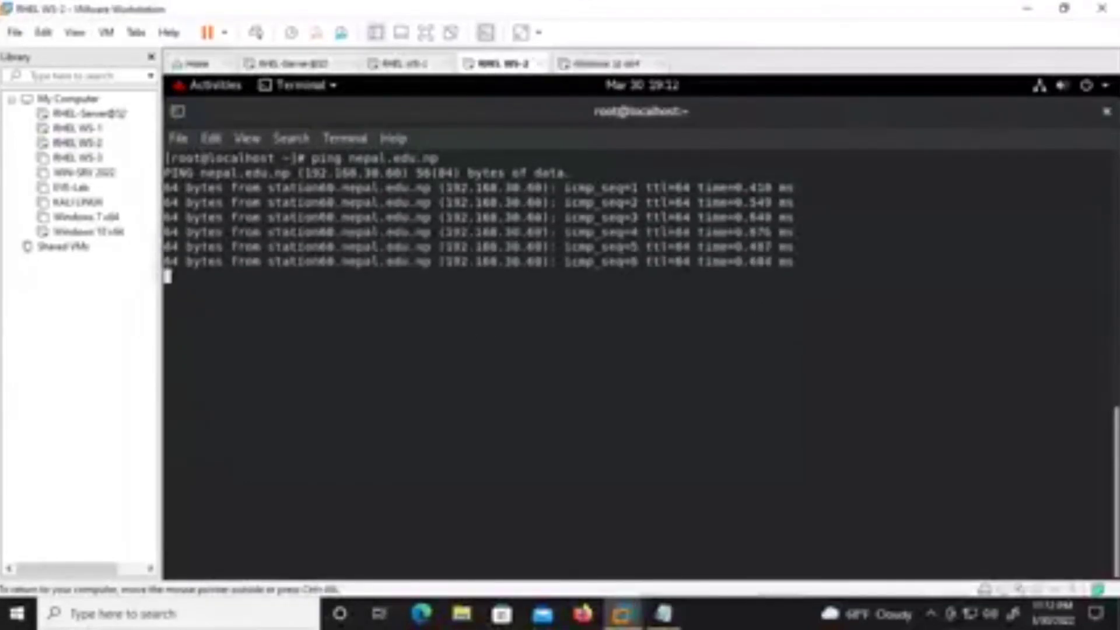
key("ctrl+c")
left_click(610, 63)
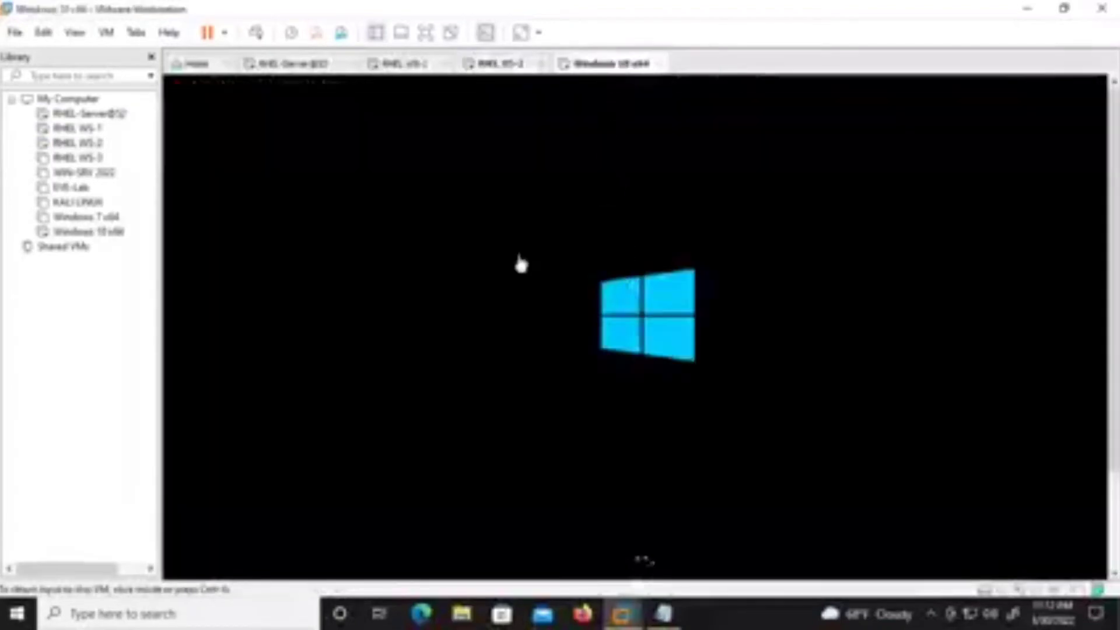
left_click(496, 64)
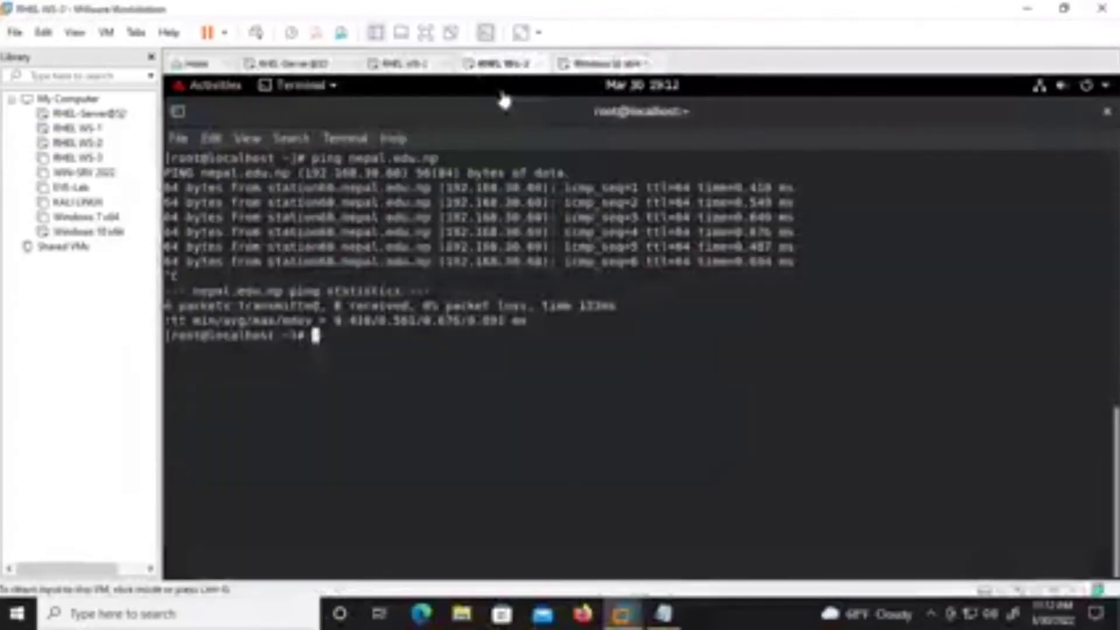
left_click(428, 389)
key("ctrl+l")
Set the hostname to station61.nepal.edu.np with hostnamectl set-hostname.
key("Return")
key("Return")
key("Return")
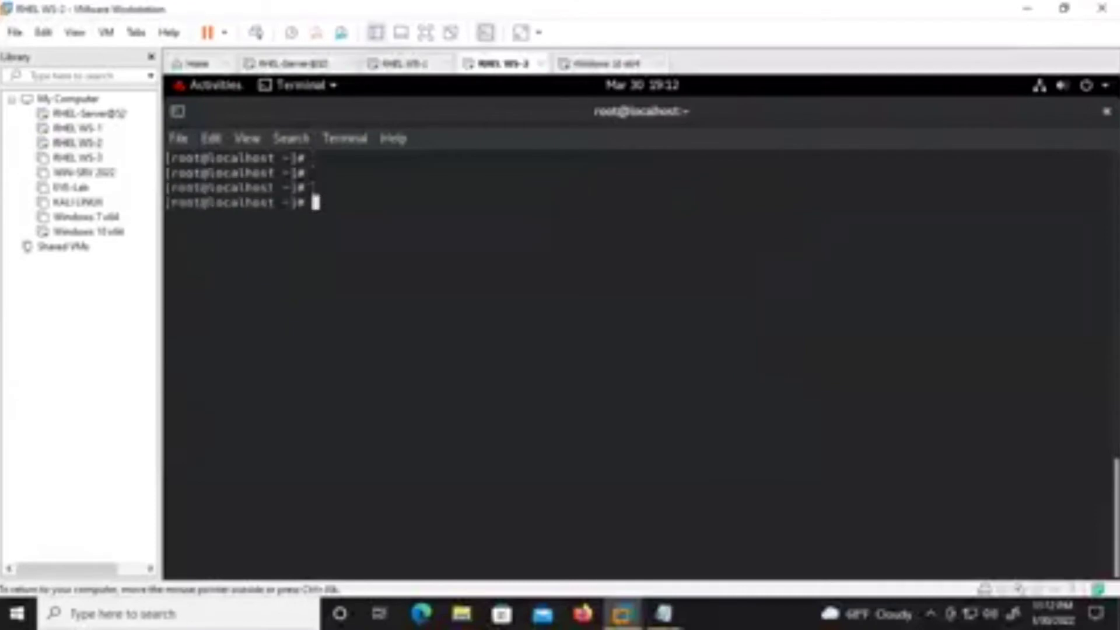
key("Return")
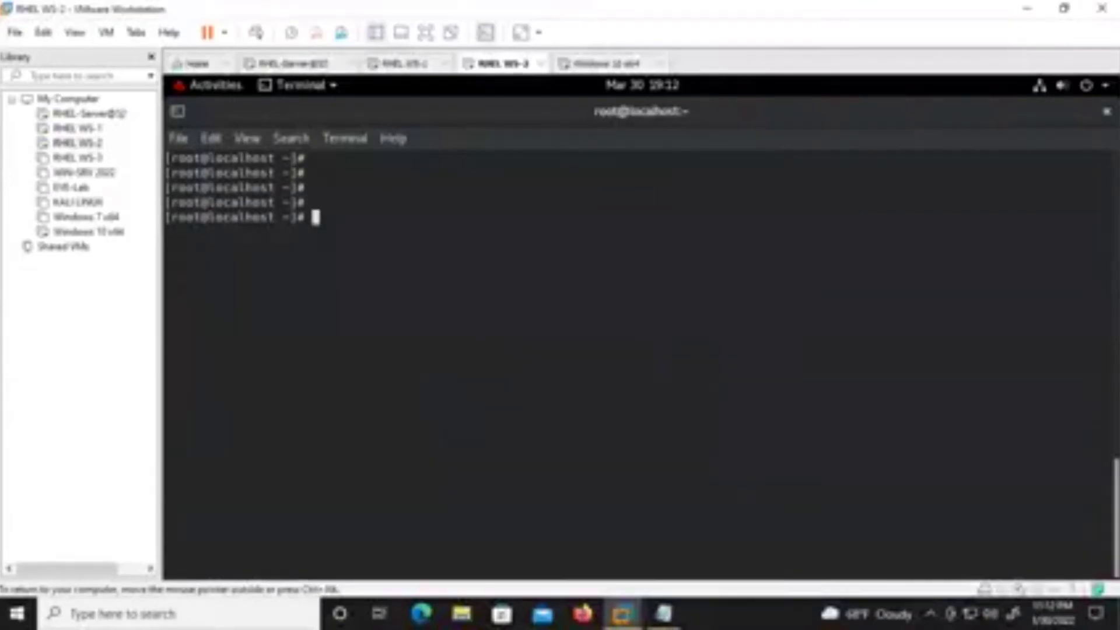
type("l")
key("BackSpace")
type("hos")
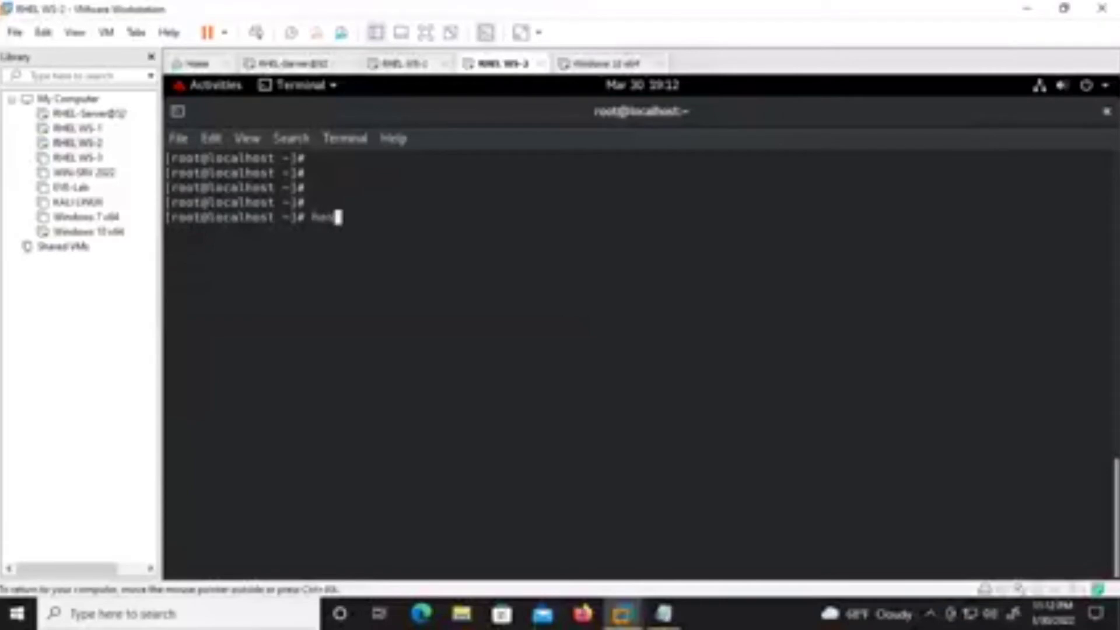
type("tnamectl set-host")
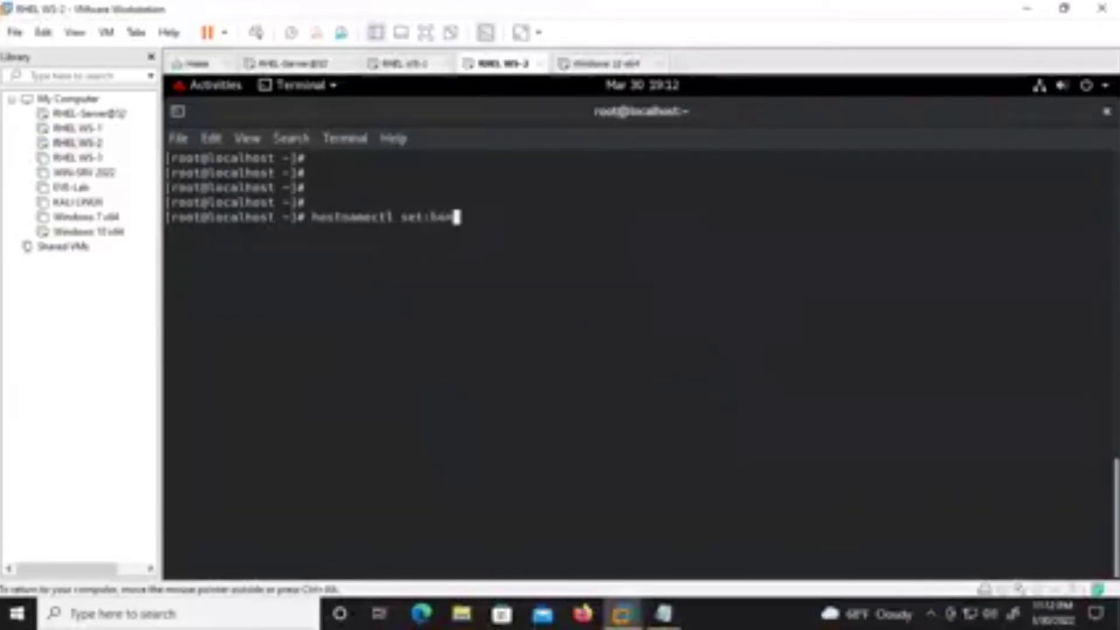
type("name station61.nepal.edu.np")
key("Return")
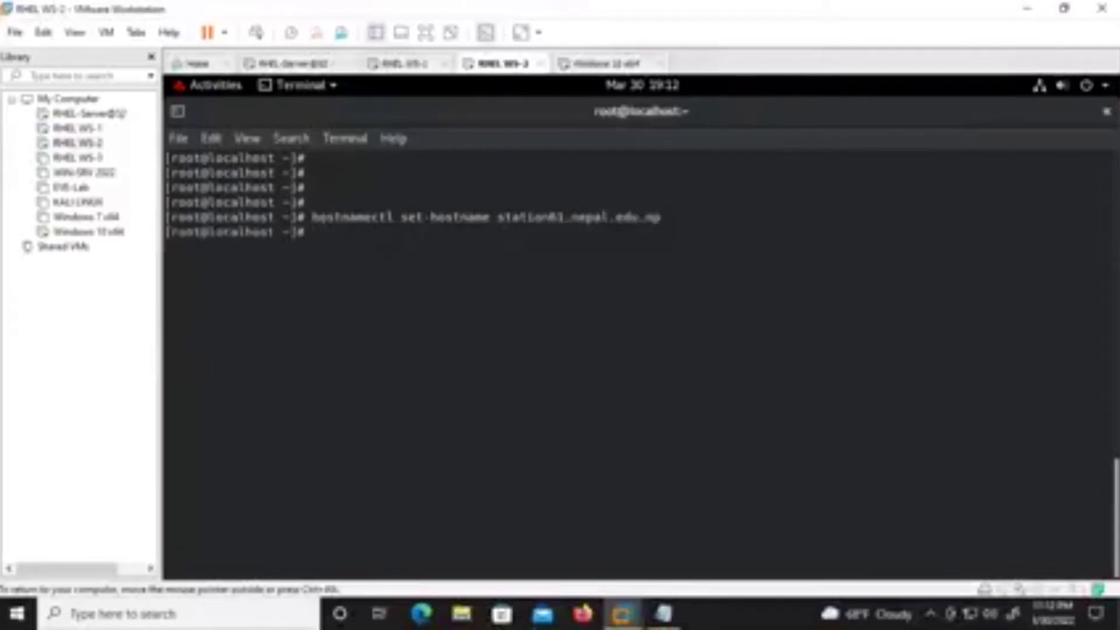
Restart systemd-hostnamed.service with systemctl and clear the terminal.
type("syst")
key("Up")
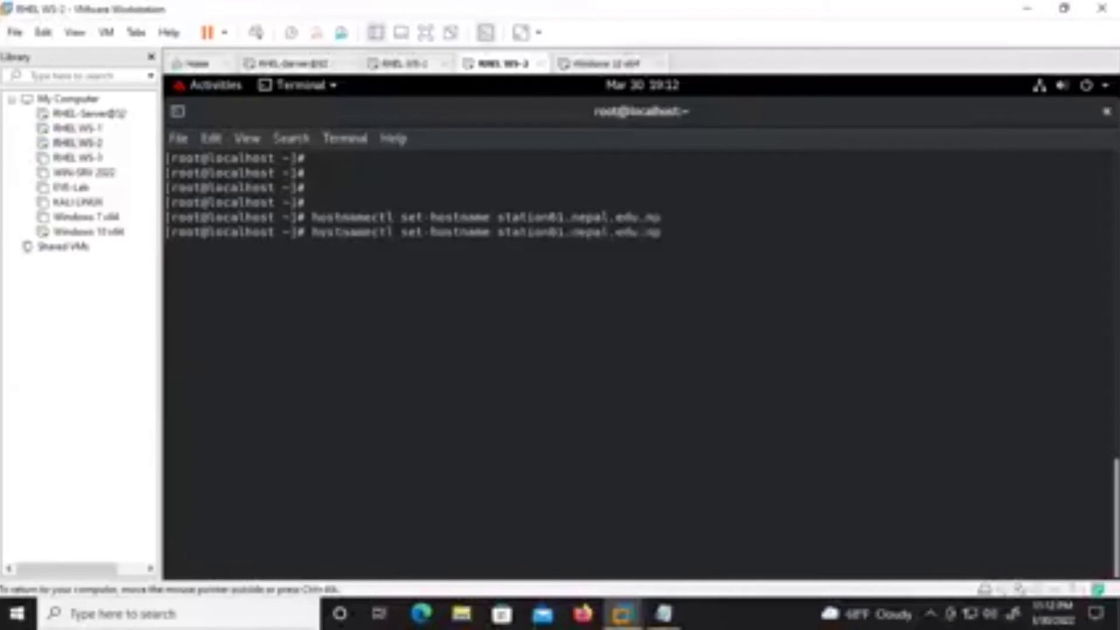
key("Down")
type("em")
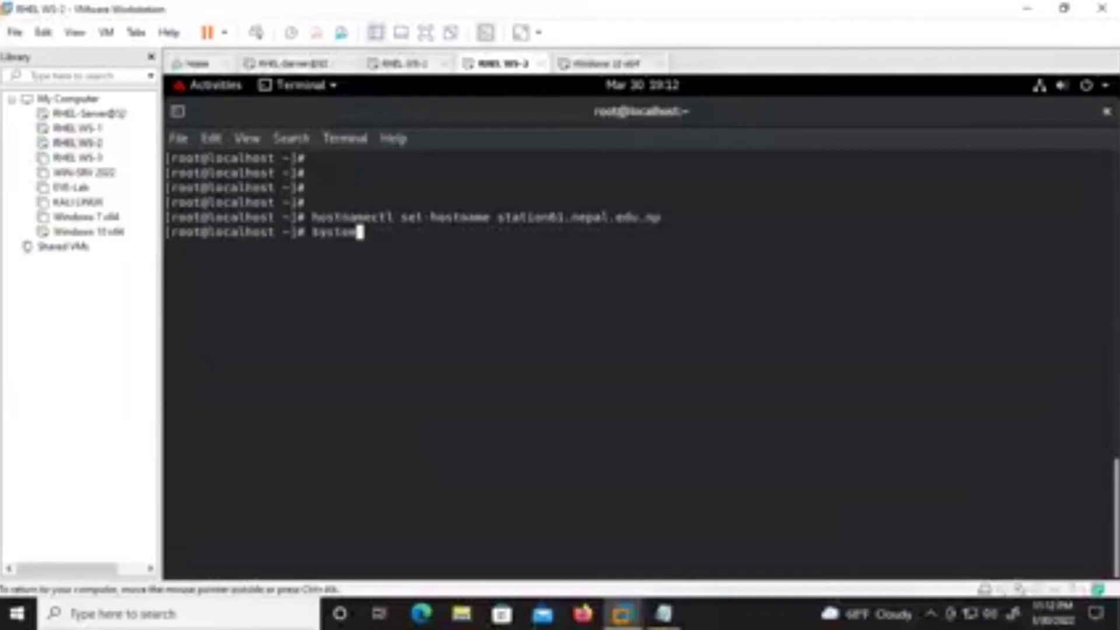
type("ctl restart syst")
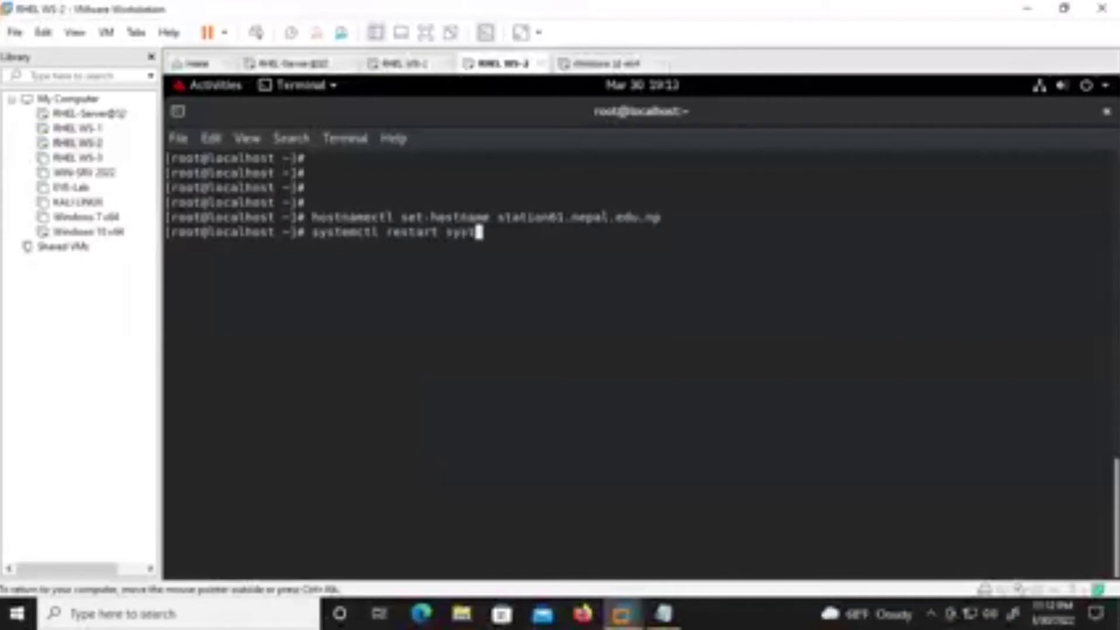
type("emd")
type("-")
type("h")
type("ho")
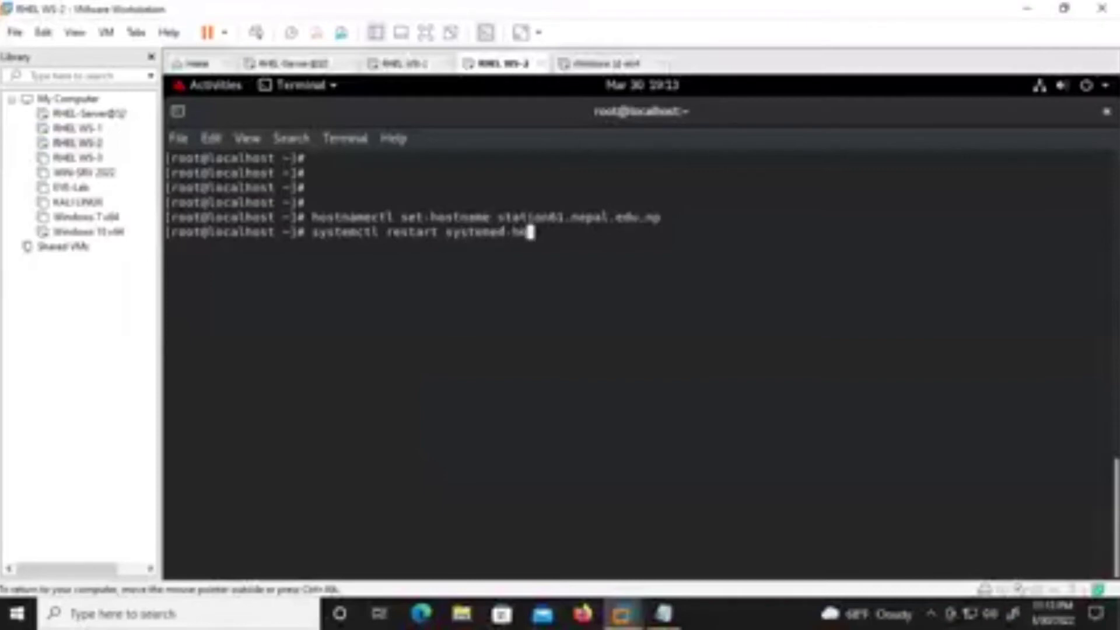
key("BackSpace")
key("BackSpace")
key("BackSpace")
key("BackSpace")
key("BackSpace")
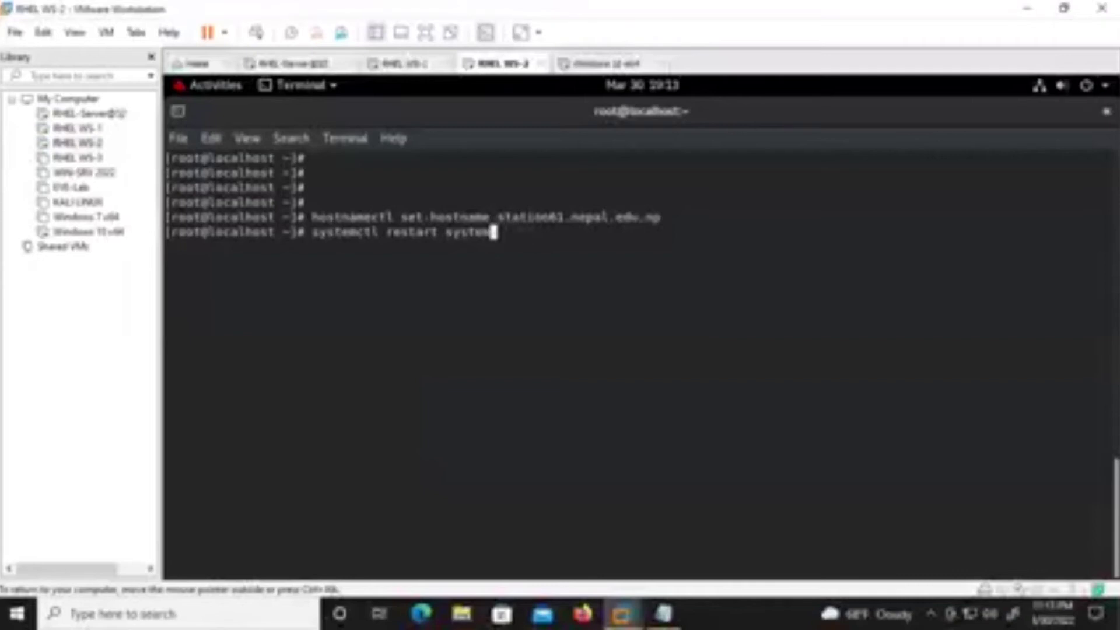
type("md-hos")
key("Tab")
key("Return")
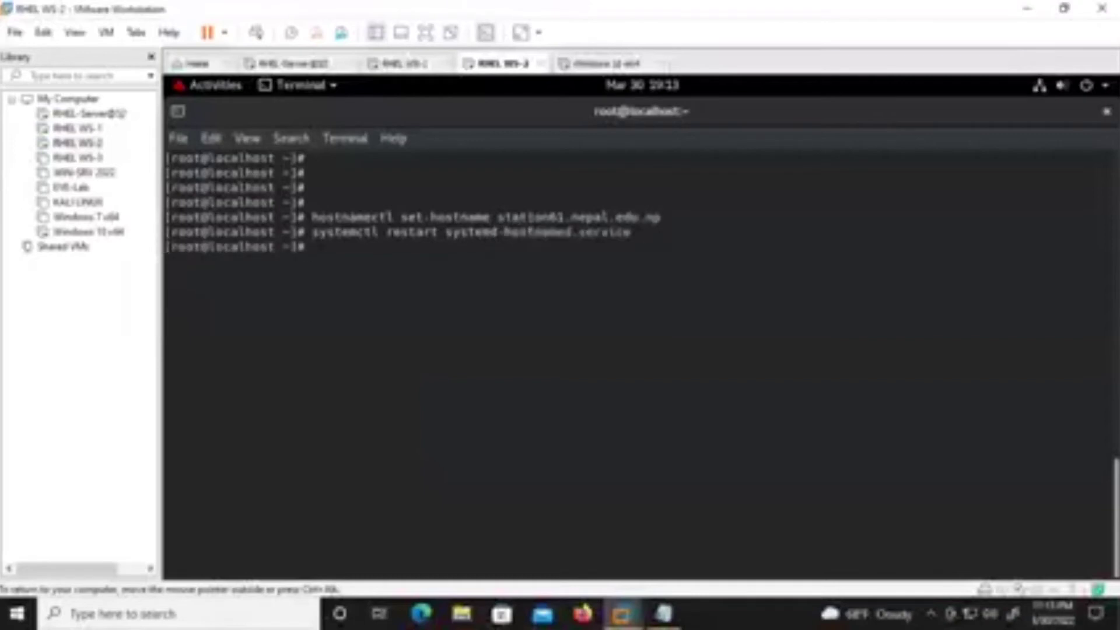
key("Return")
key("Return")
key("Return")
key("Return")
key("ctrl+l")
key("Return")
key("Return")
key("Return")
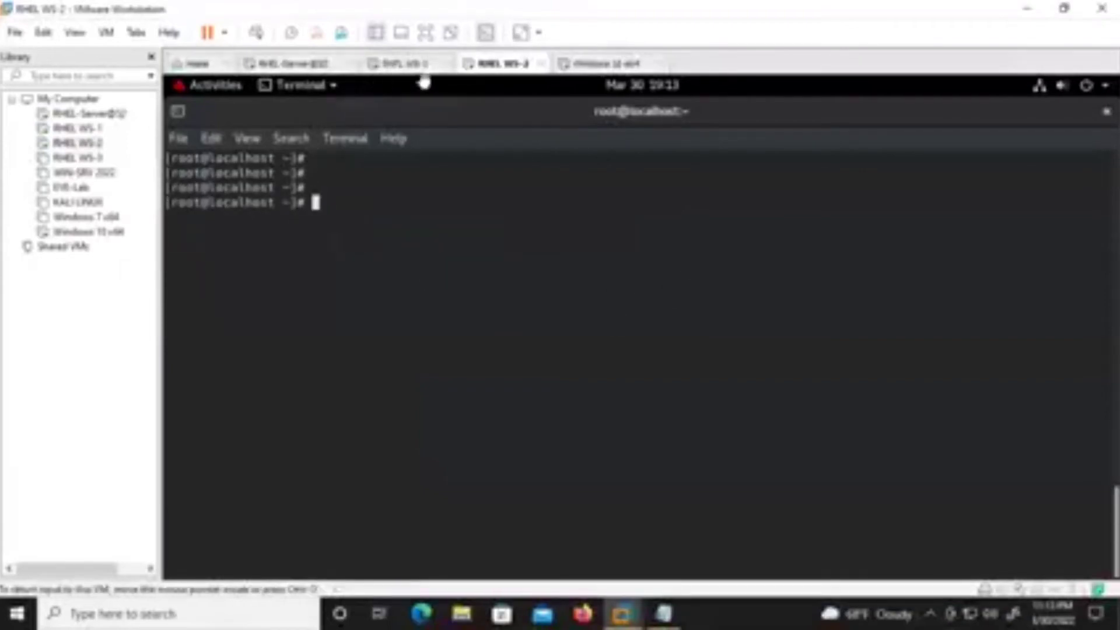
Enter the Administrator password on the Windows 10 lock screen to sign in.
left_click(573, 65)
left_click(649, 396)
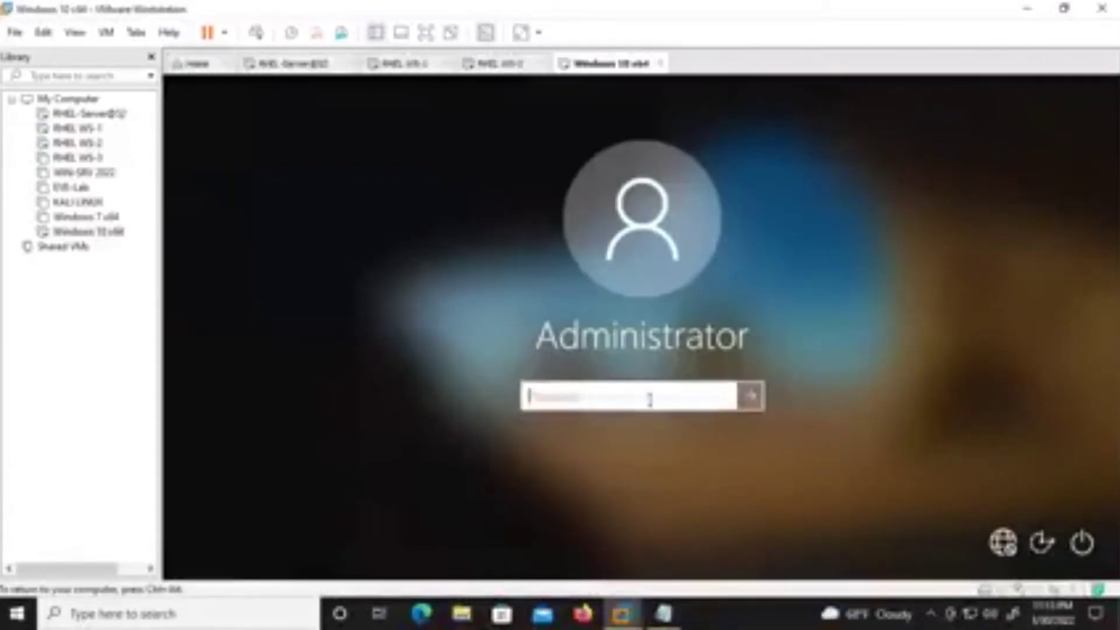
type("********")
key("Return")
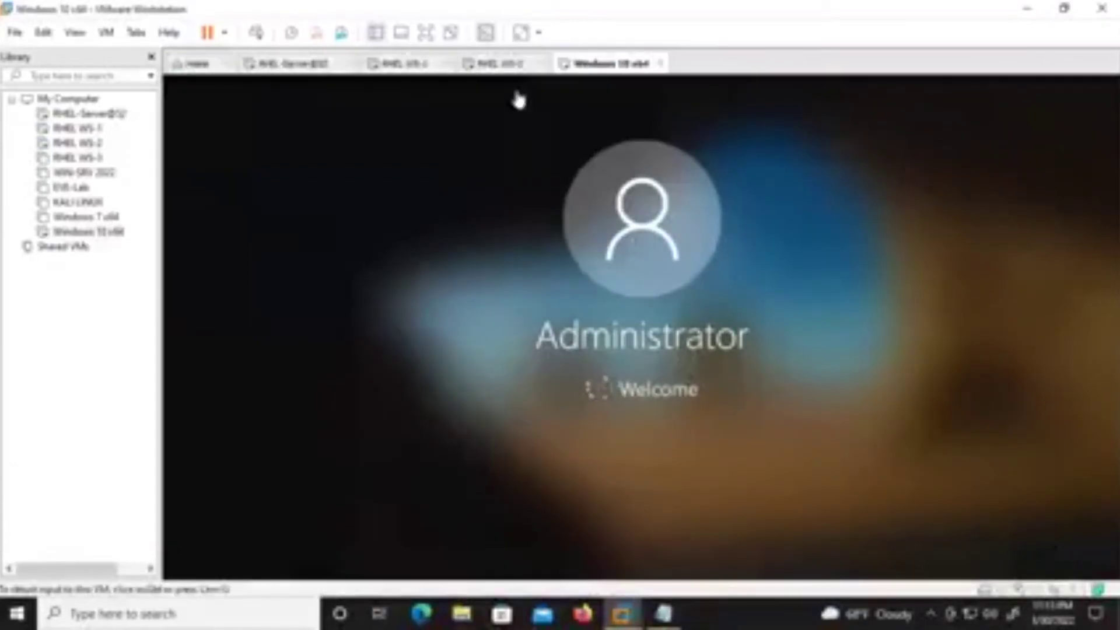
Wait for the Windows desktop, then bring up the taskbar network options.
left_click(503, 64)
left_click(607, 64)
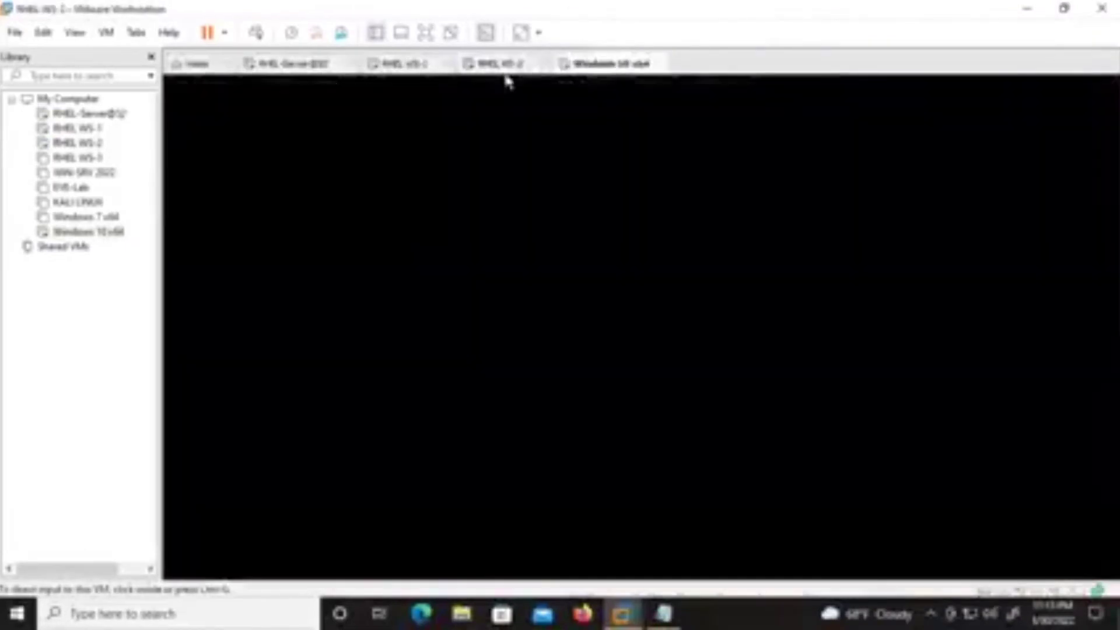
left_click(503, 64)
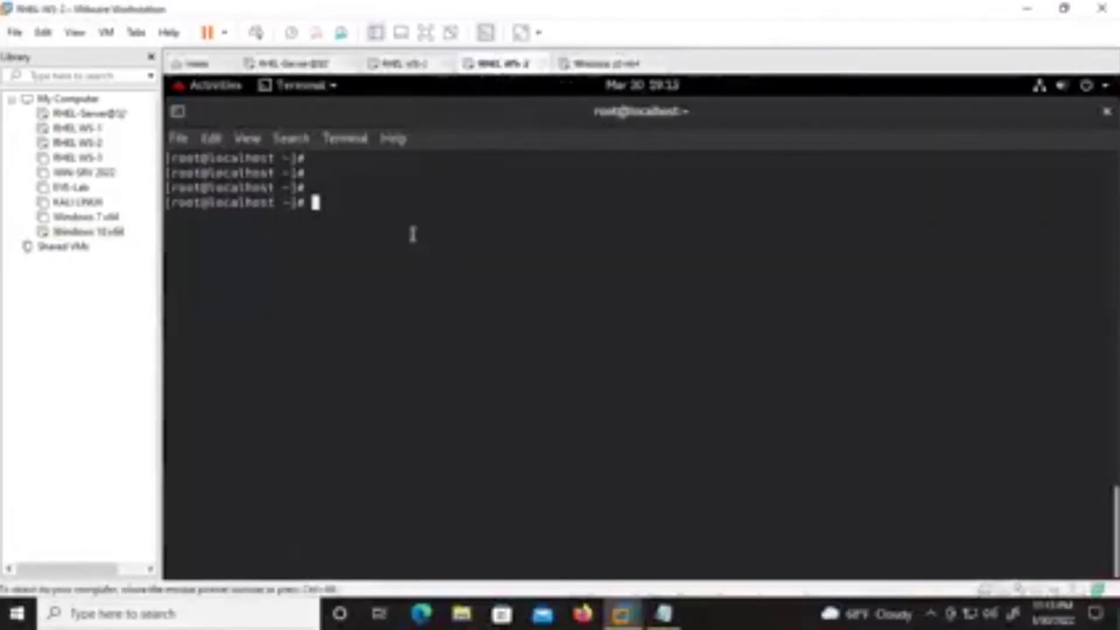
left_click(408, 64)
left_click(502, 66)
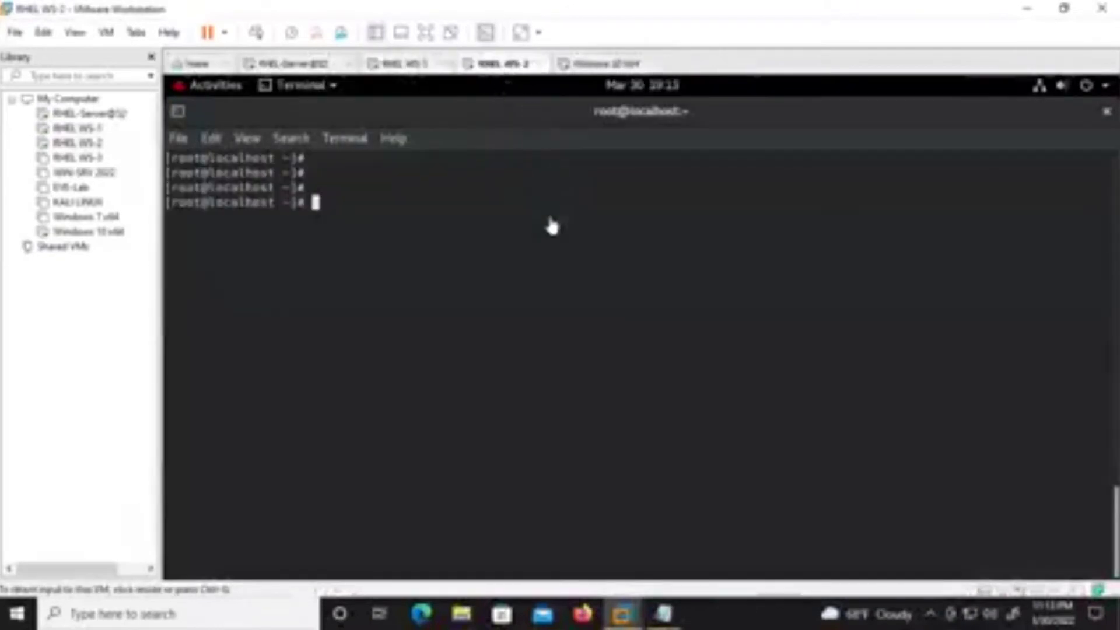
left_click(612, 65)
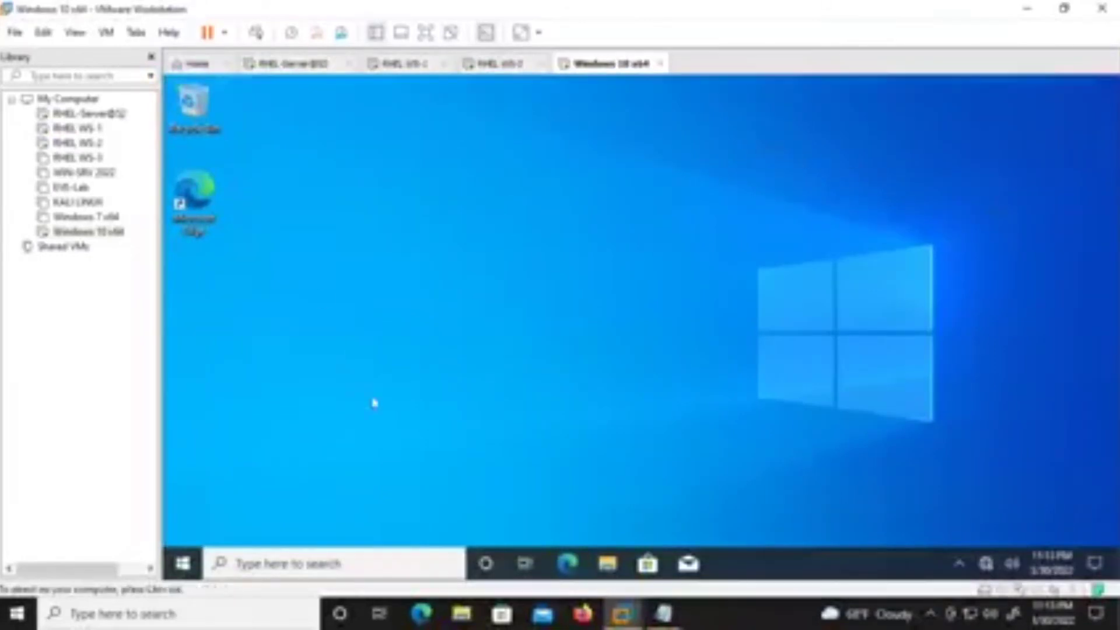
right_click(984, 562)
Open the IPv4 properties of the Ethernet0 adapter from Network & Internet settings.
left_click(983, 529)
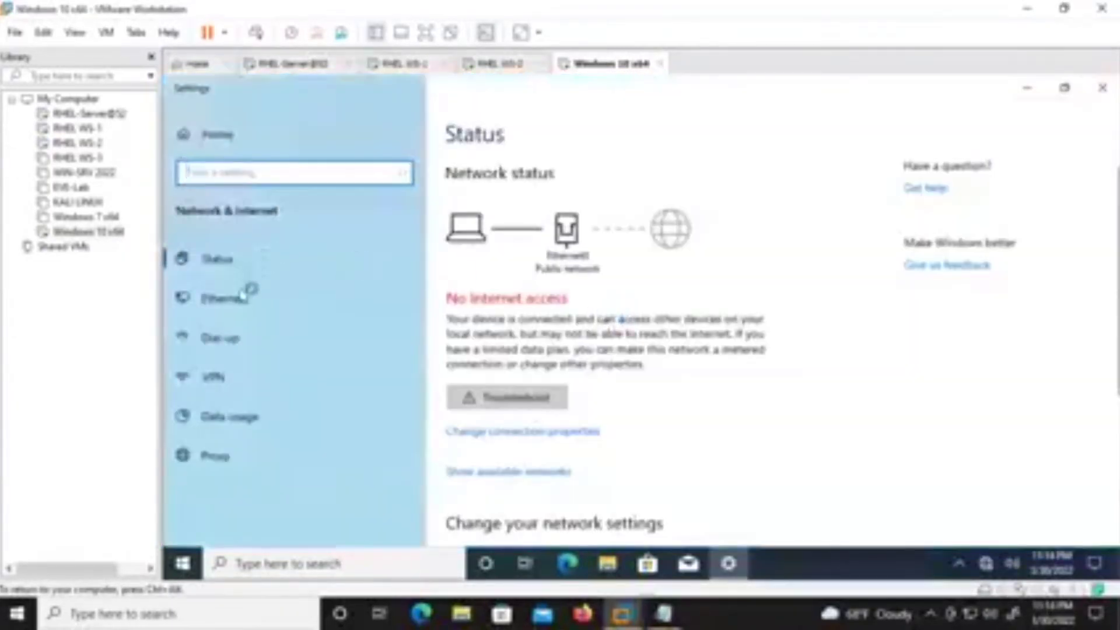
left_click(244, 296)
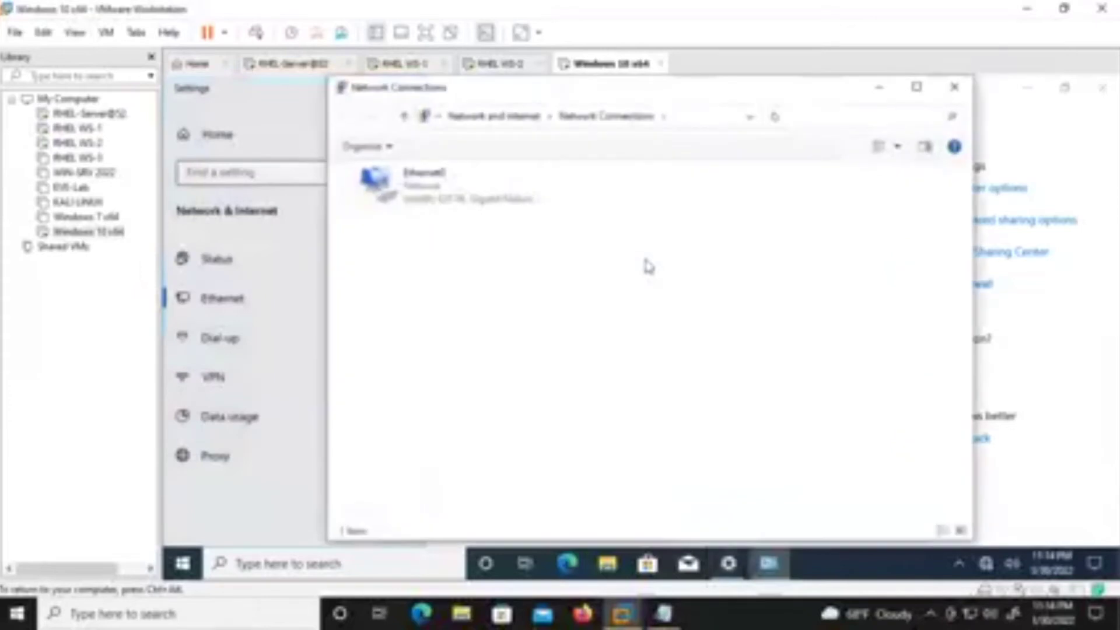
left_click(408, 201)
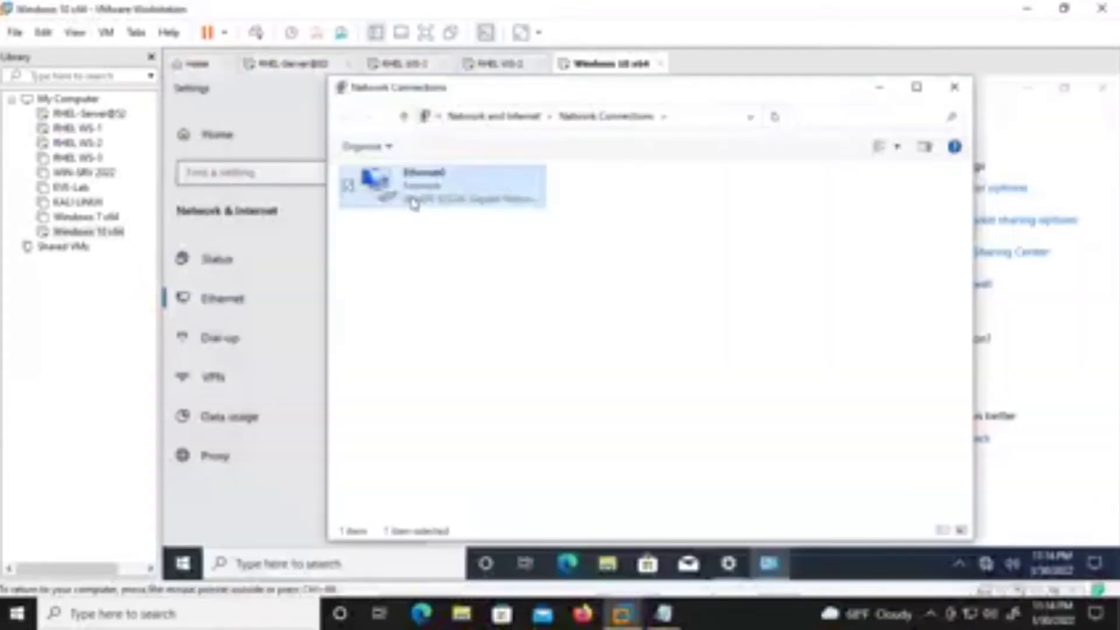
right_click(413, 200)
left_click(357, 352)
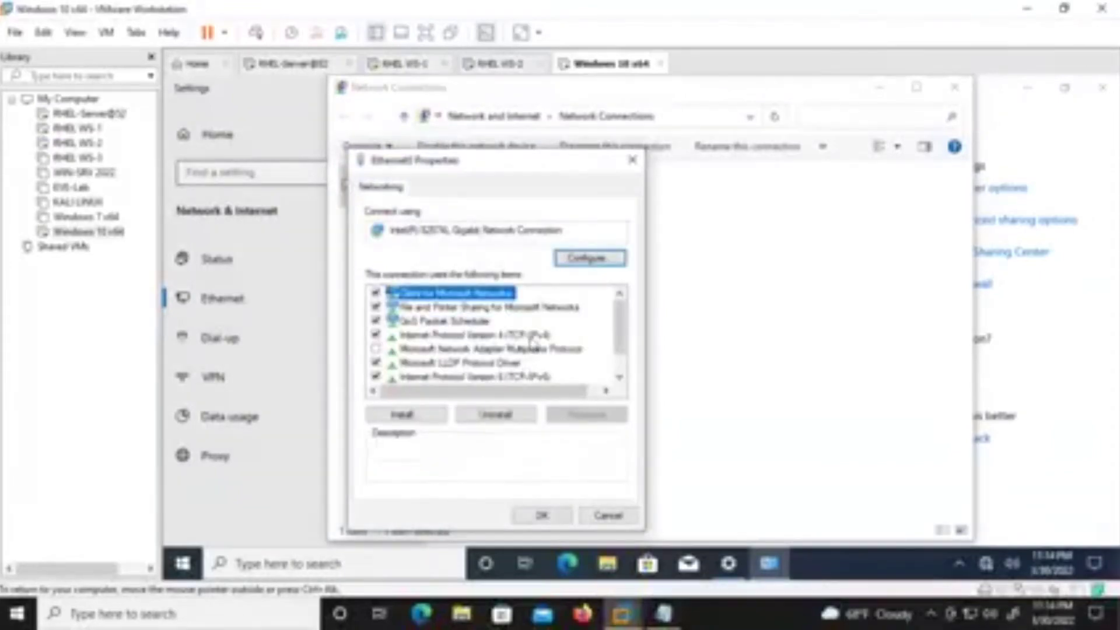
double_click(529, 337)
Set static IP 192.168.30.67, mask 255.255.255.0, DNS 192.168.30.60, confirm and close windows.
left_click(484, 297)
left_click(571, 315)
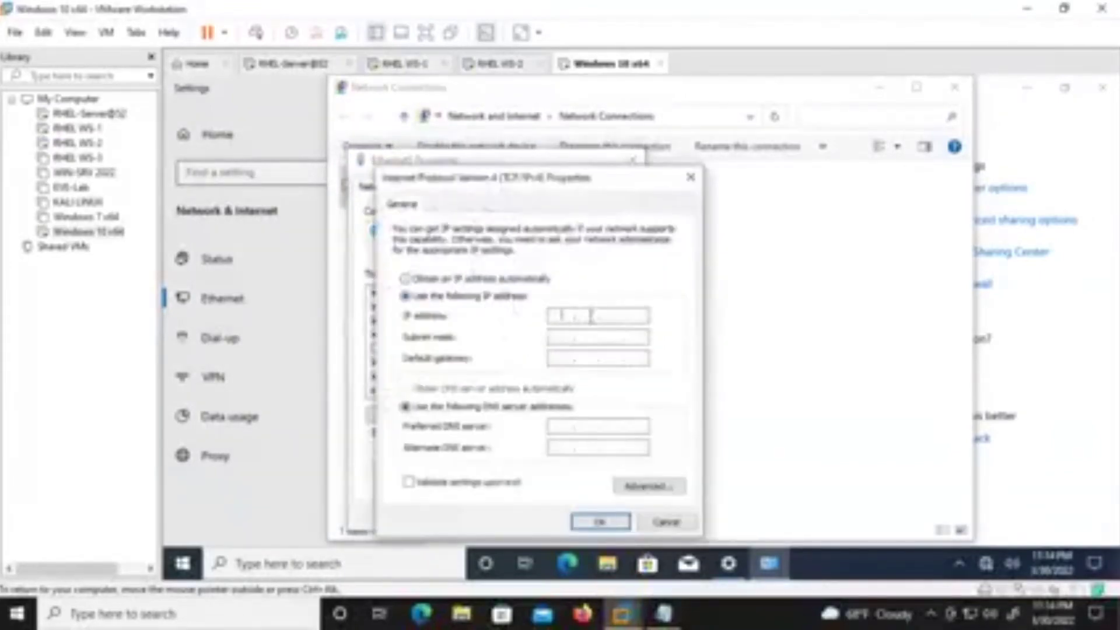
type("192.168.10.1")
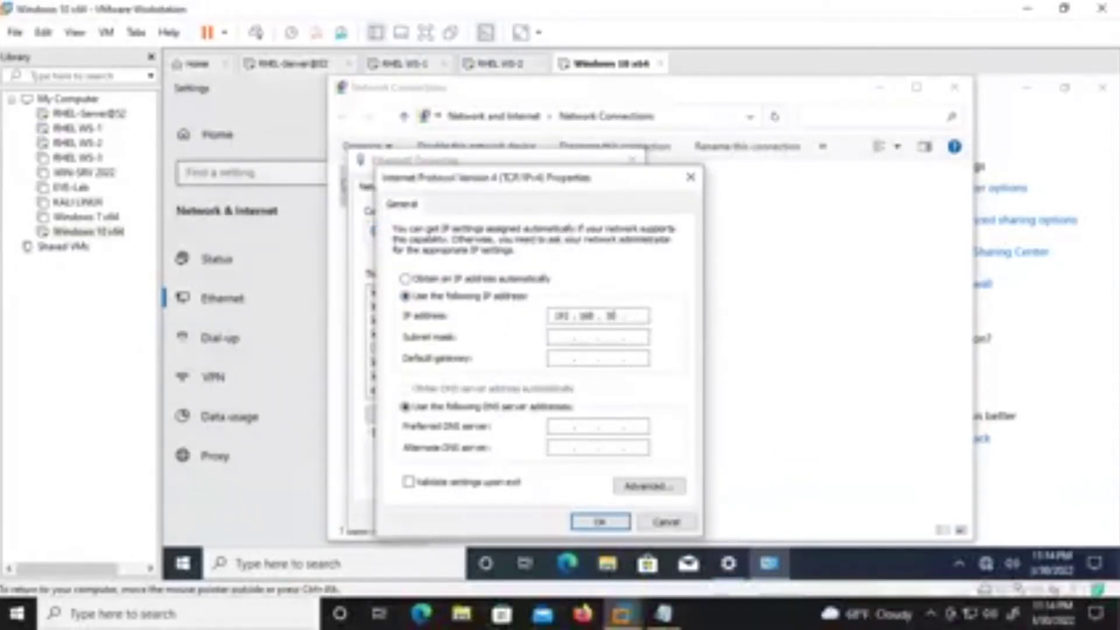
type("7")
key("Tab")
key("Tab")
key("Tab")
key("Tab")
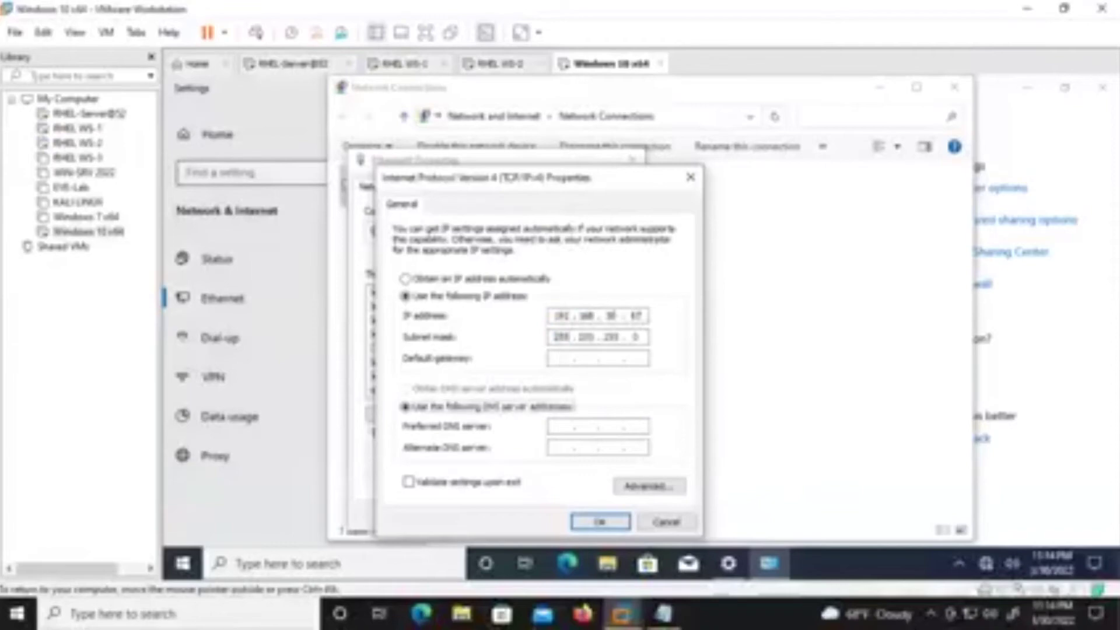
type("192.168.")
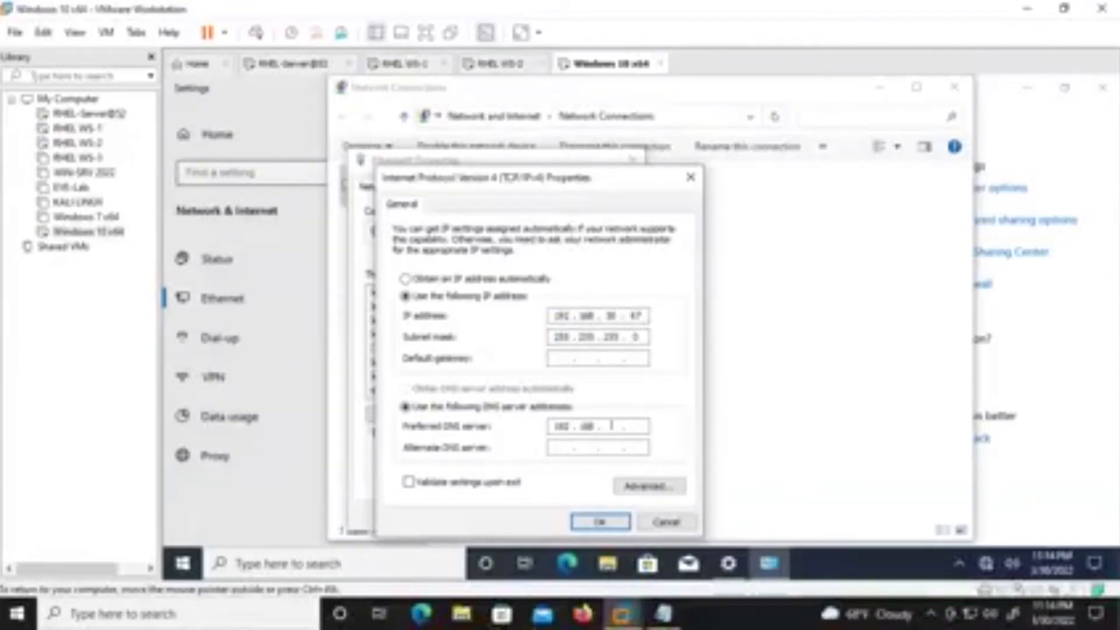
type("10.1")
type("10.")
type("60")
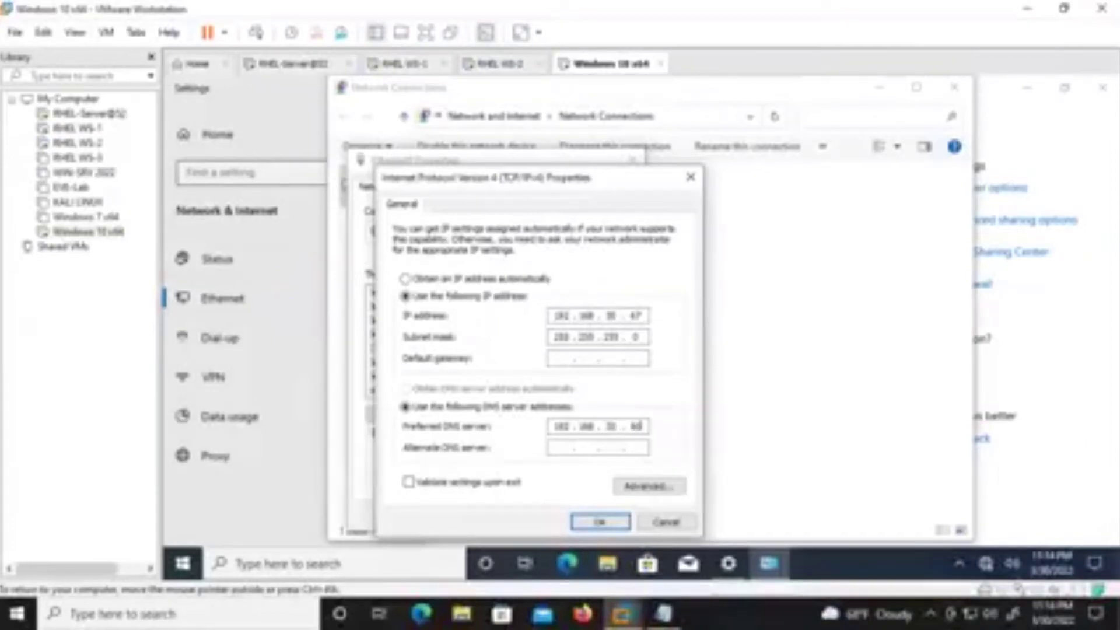
left_click(600, 521)
left_click(549, 516)
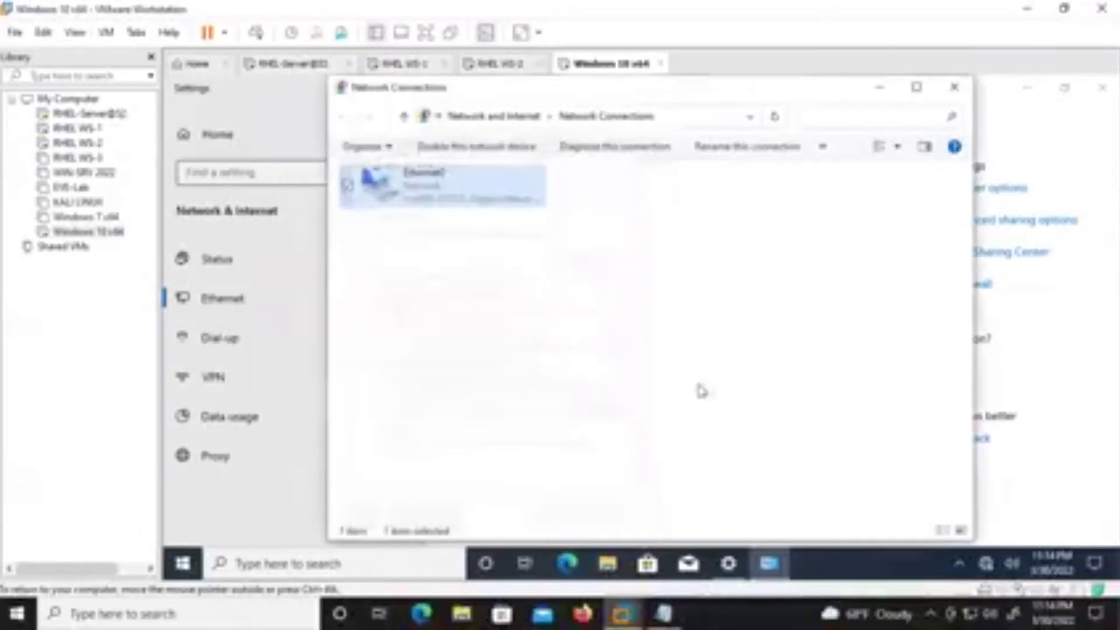
left_click(955, 88)
left_click(1102, 87)
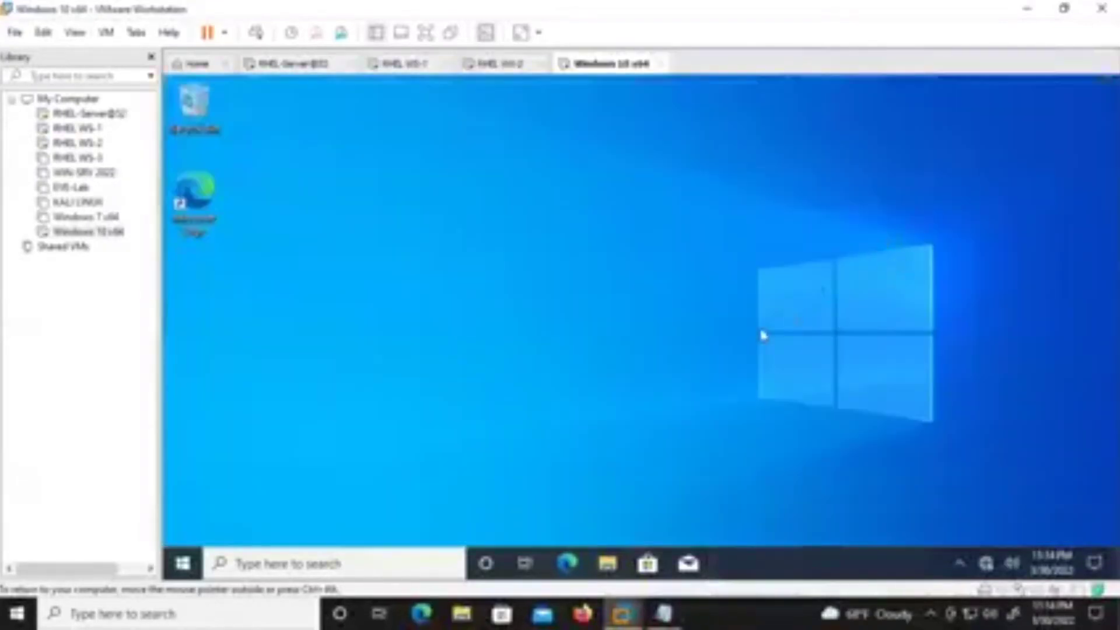
Launch a maximized administrator command prompt through the Run prompt.
right_click(201, 560)
left_click(240, 474)
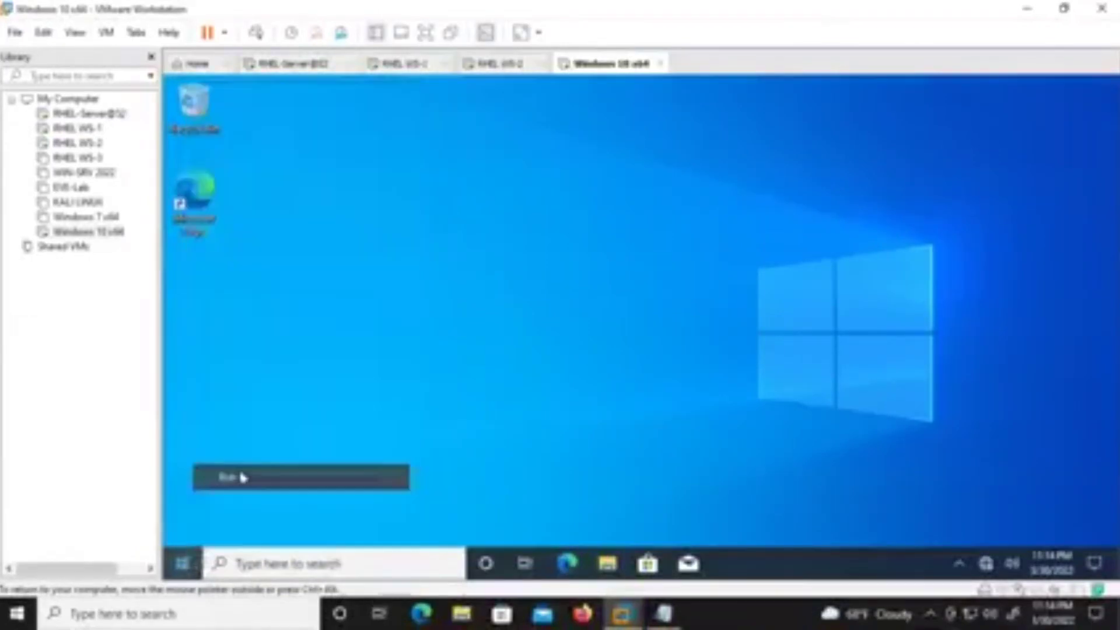
key("Return")
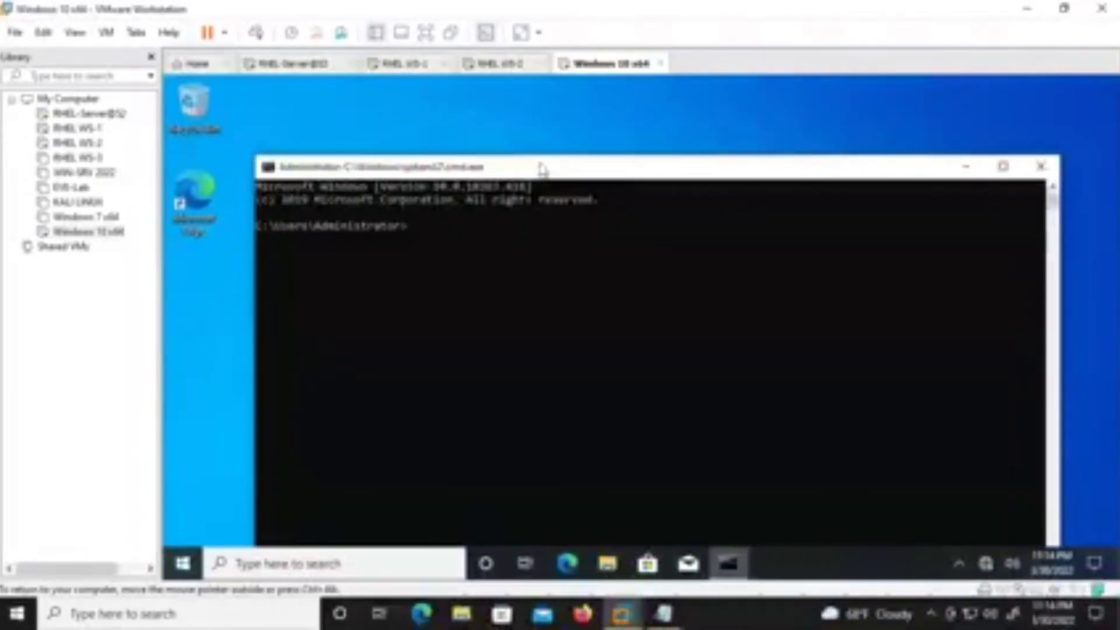
double_click(543, 169)
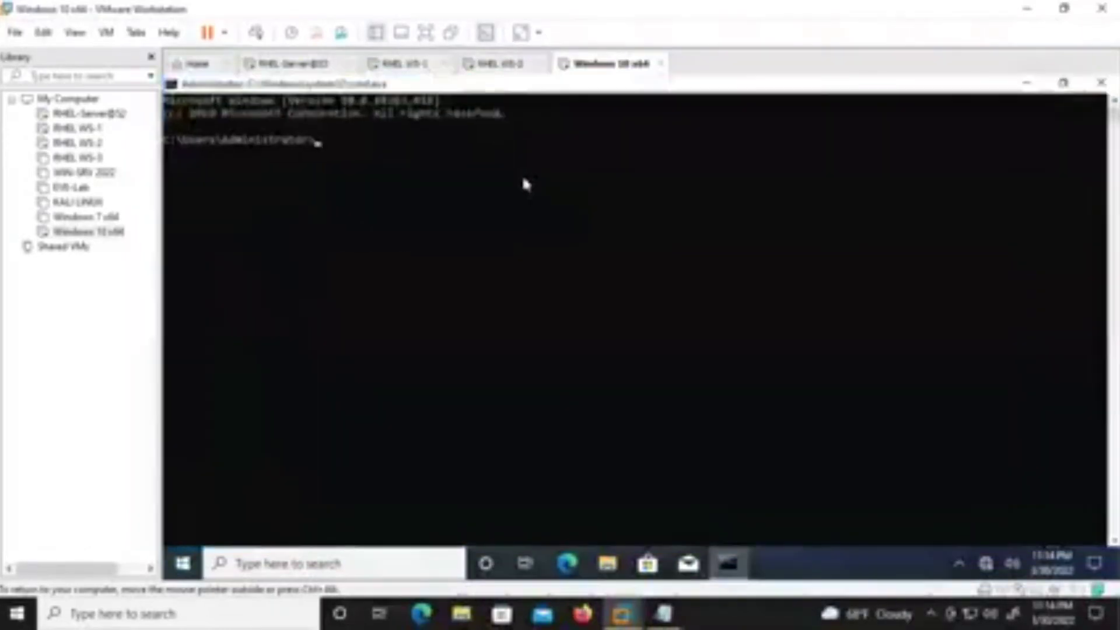
Ping 192.168.30.60 and stop it once replies arrive.
type("ping 192.16")
key("BackSpace")
key("BackSpace")
key("BackSpace")
key("BackSpace")
key("BackSpace")
key("BackSpace")
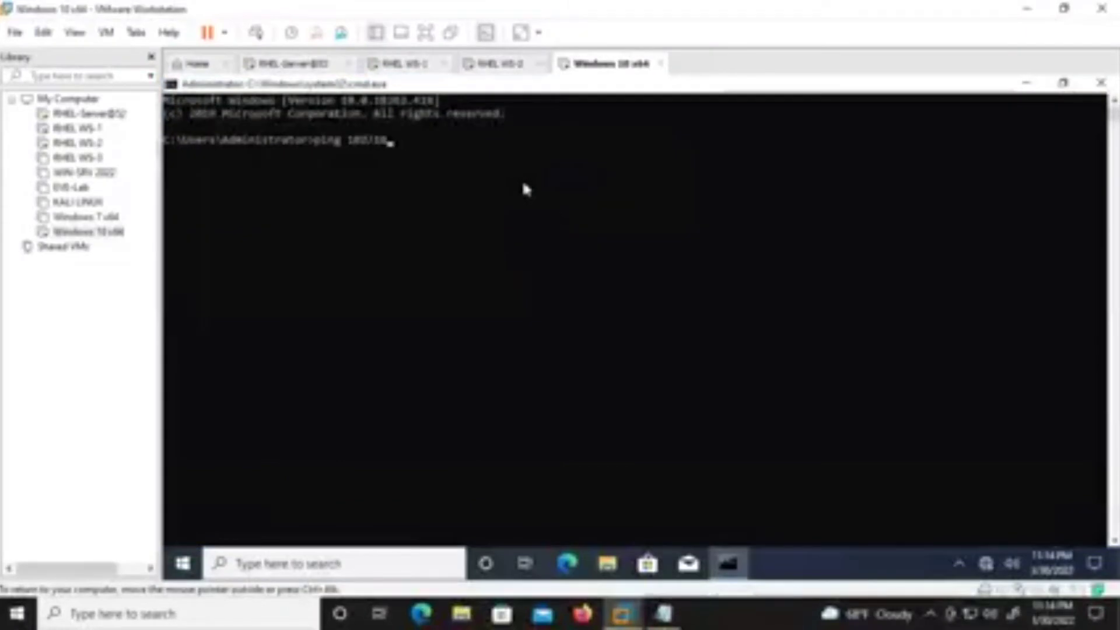
type("192.168.30.60")
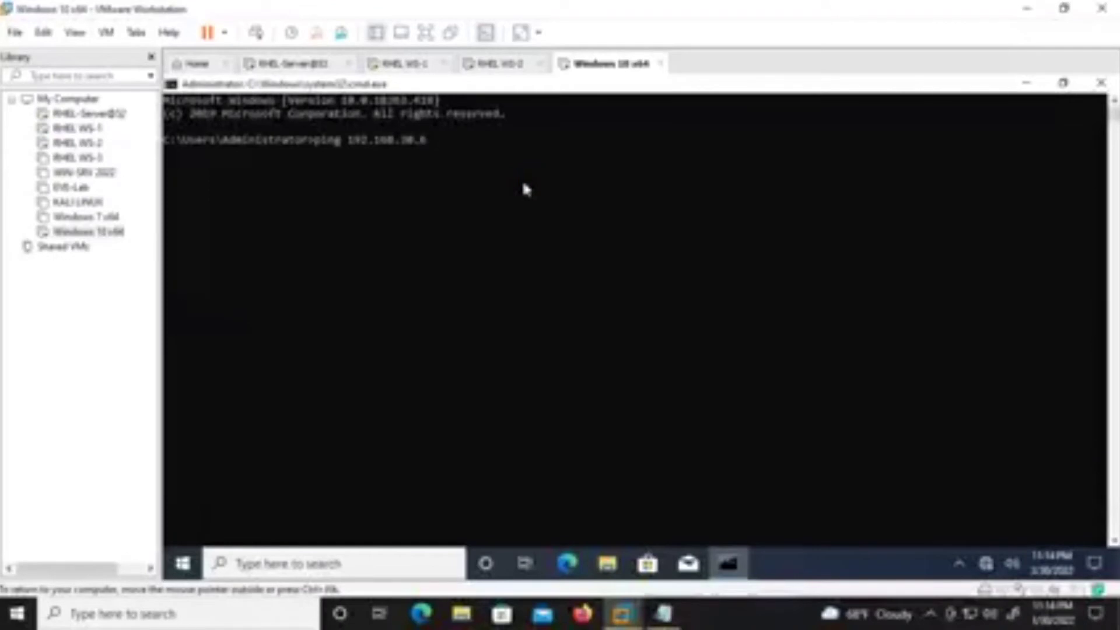
key("Return")
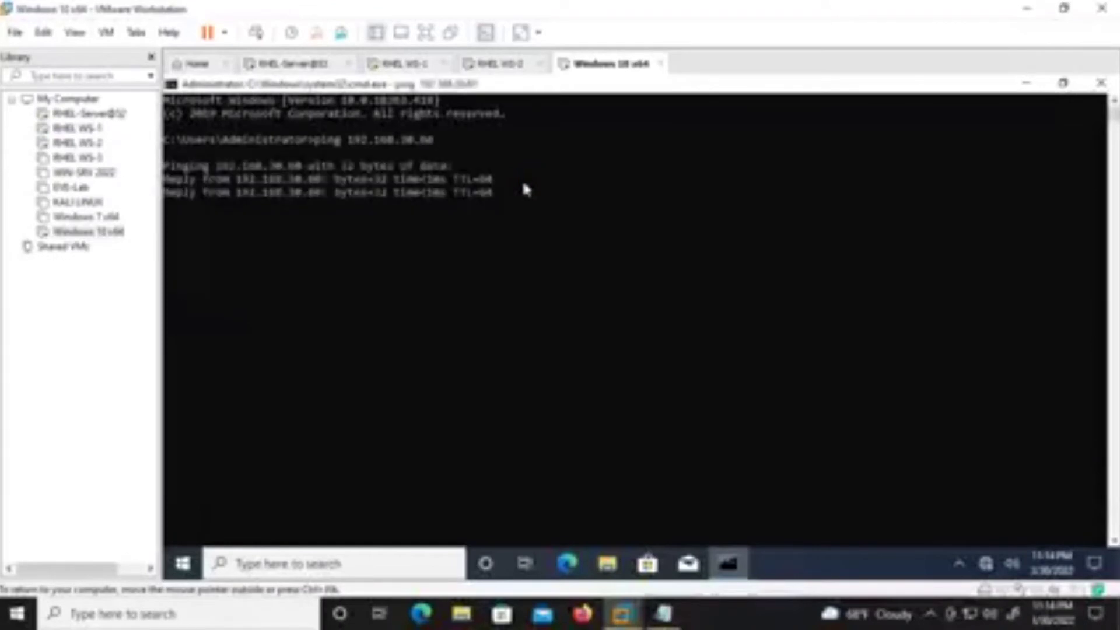
key("ctrl+c")
Ping nepal.edu.np, getting 4 of 4 replies from 192.168.30.60.
type("ping nmap.or")
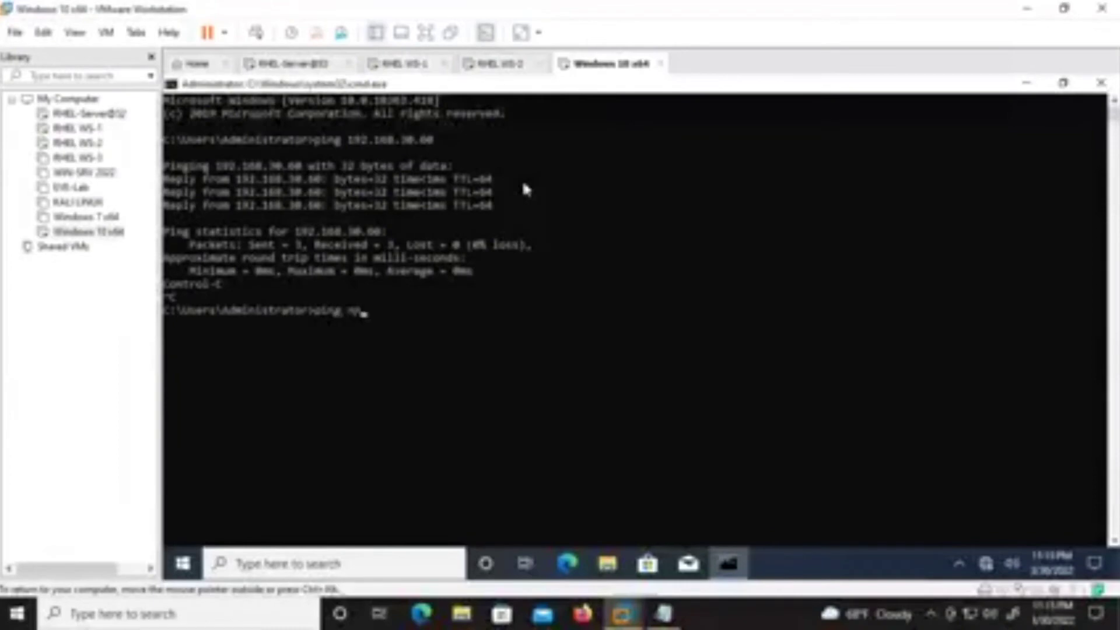
type("du.np")
key("BackSpace")
key("BackSpace")
key("BackSpace")
type(".np")
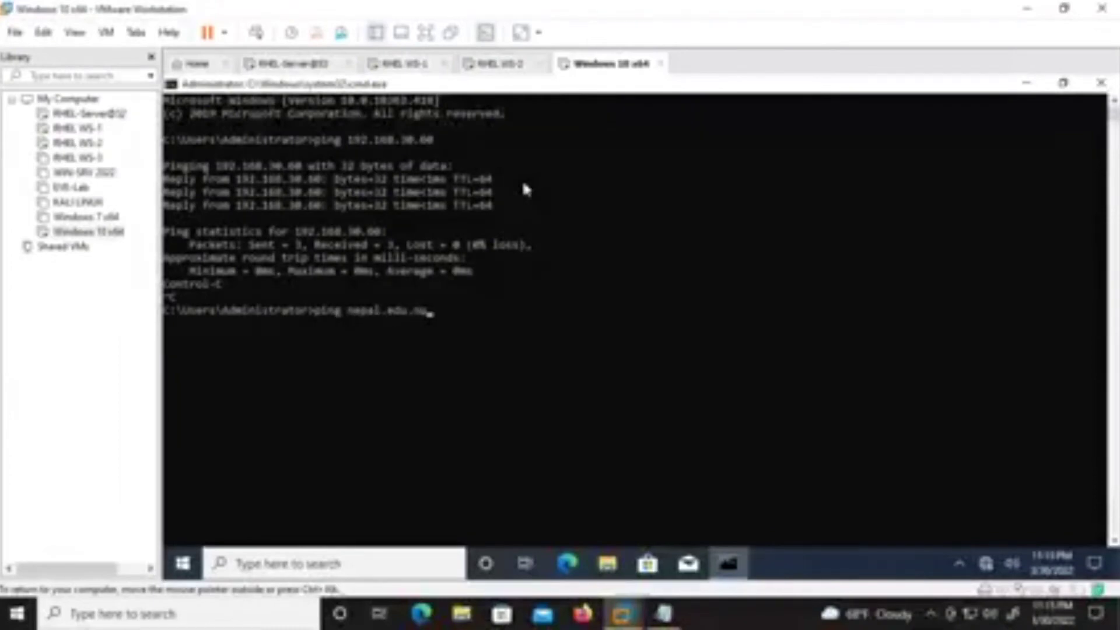
key("Return")
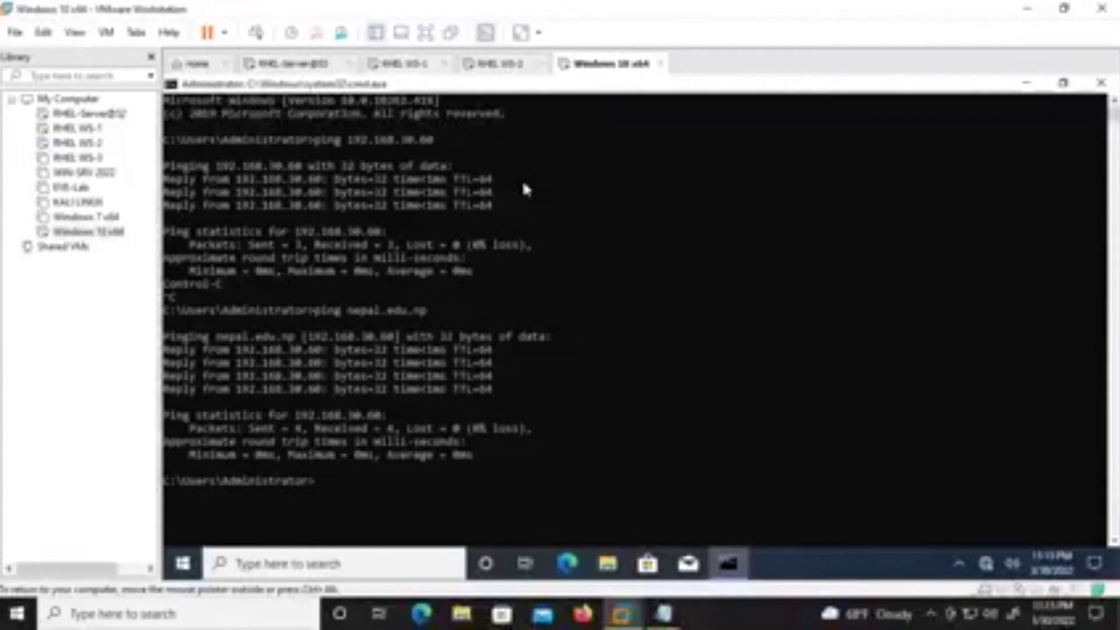
Clear the console with cls and nslookup nepal.edu.np, resolving to 192.168.30.60.
type("t")
type("ls")
key("Return")
type("nslookup")
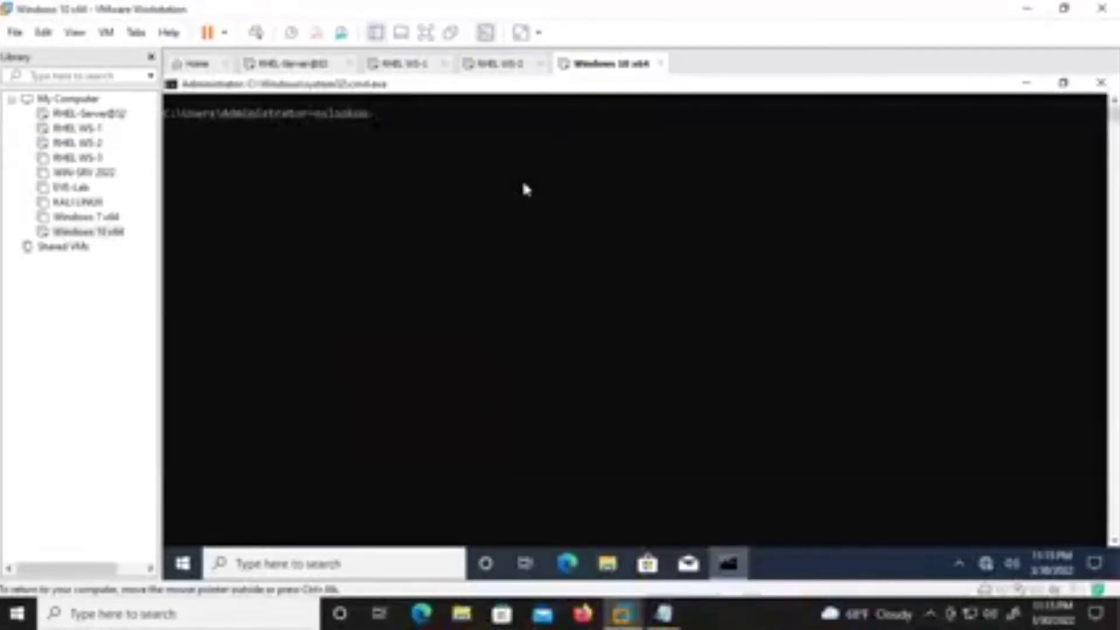
type(" tesla")
type(".edu.np")
key("Return")
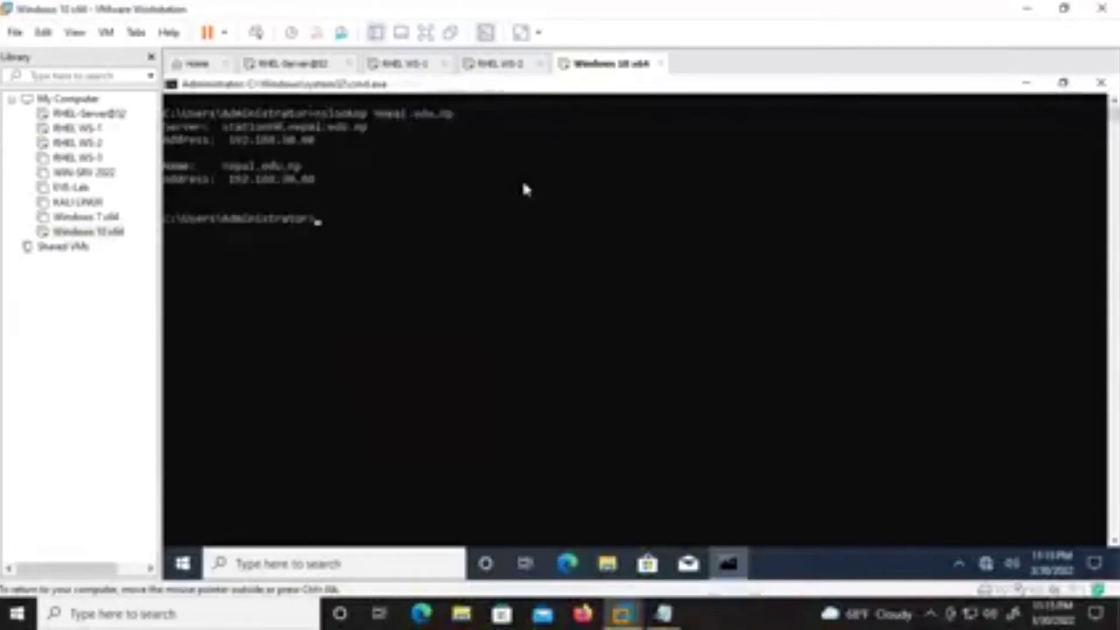
Reverse-lookup 192.168.30.60 with nslookup, returning station60.nepal.edu.np.
key("Up")
key("BackSpace")
key("BackSpace")
key("BackSpace")
key("BackSpace")
key("BackSpace")
key("BackSpace")
key("BackSpace")
key("BackSpace")
key("BackSpace")
key("BackSpace")
key("BackSpace")
key("BackSpace")
type("192.168.30.60")
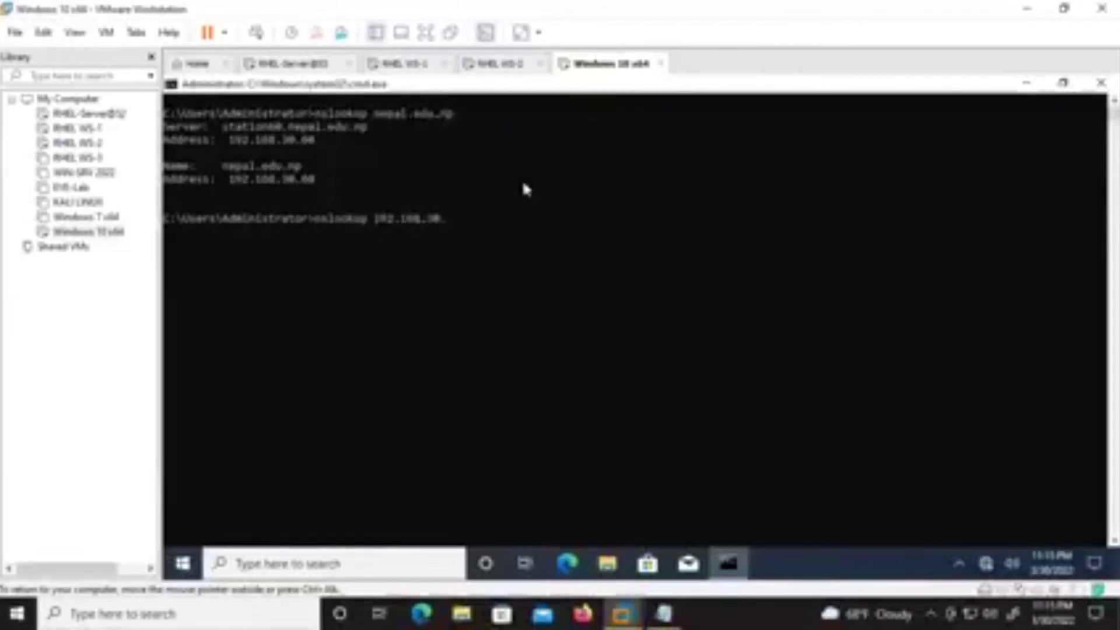
key("Return")
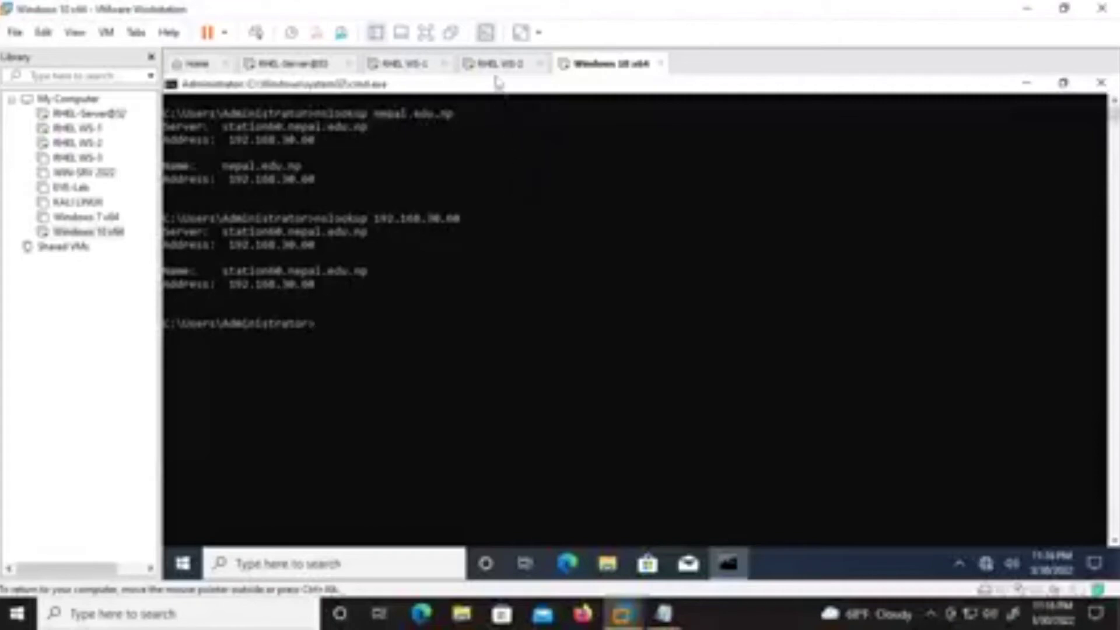
Ping station01.nepal.edu.np several times from the Windows 10 prompt; the name does not resolve.
left_click(402, 65)
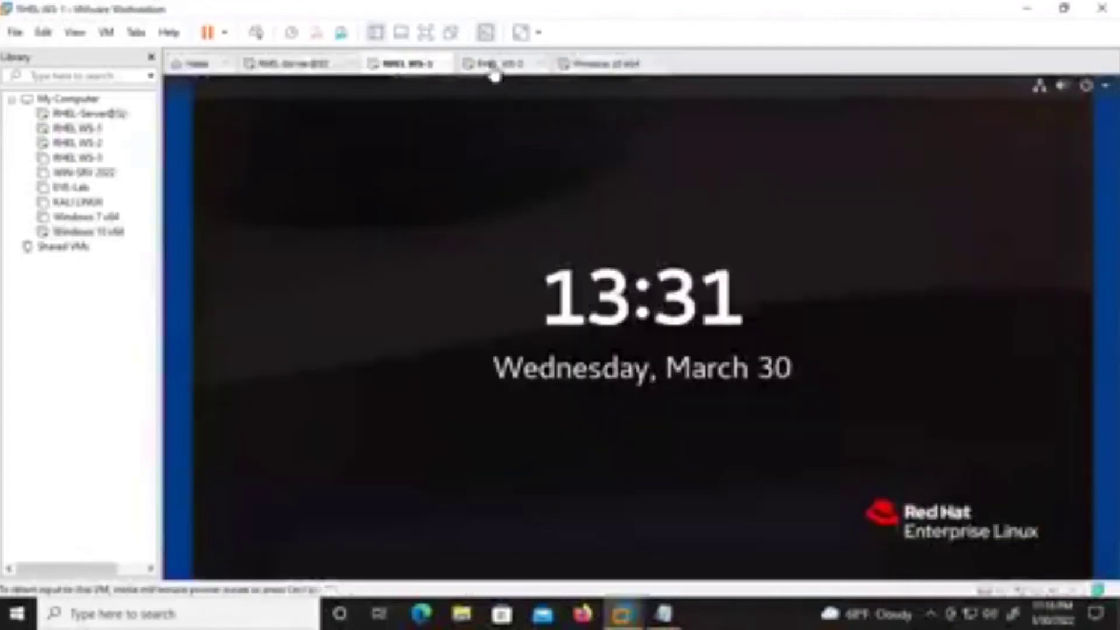
left_click(496, 64)
left_click(600, 65)
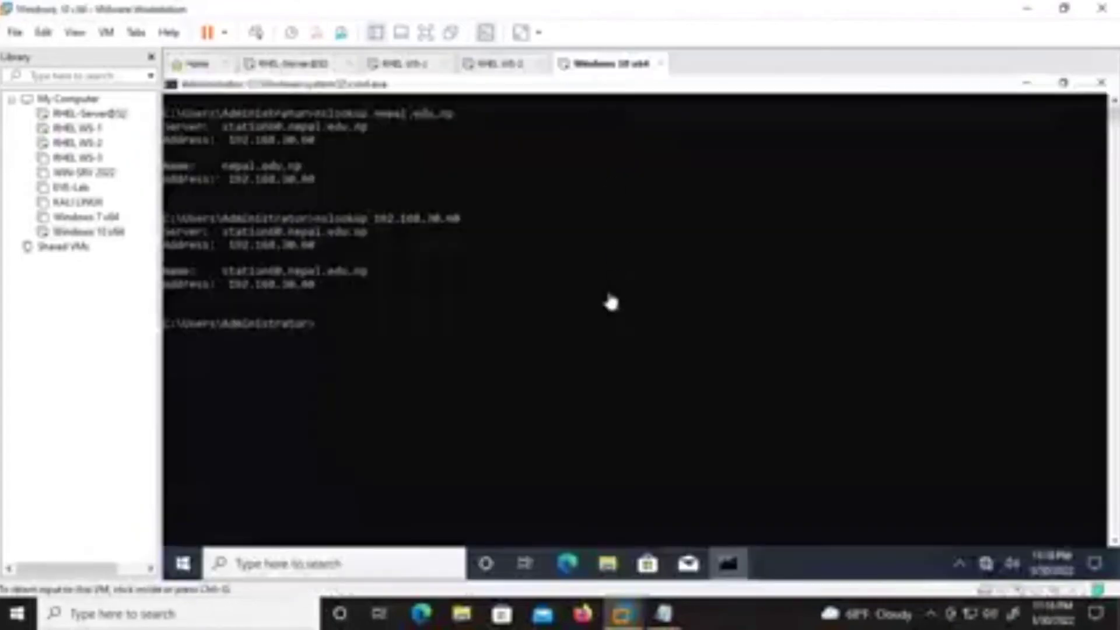
type("ping ")
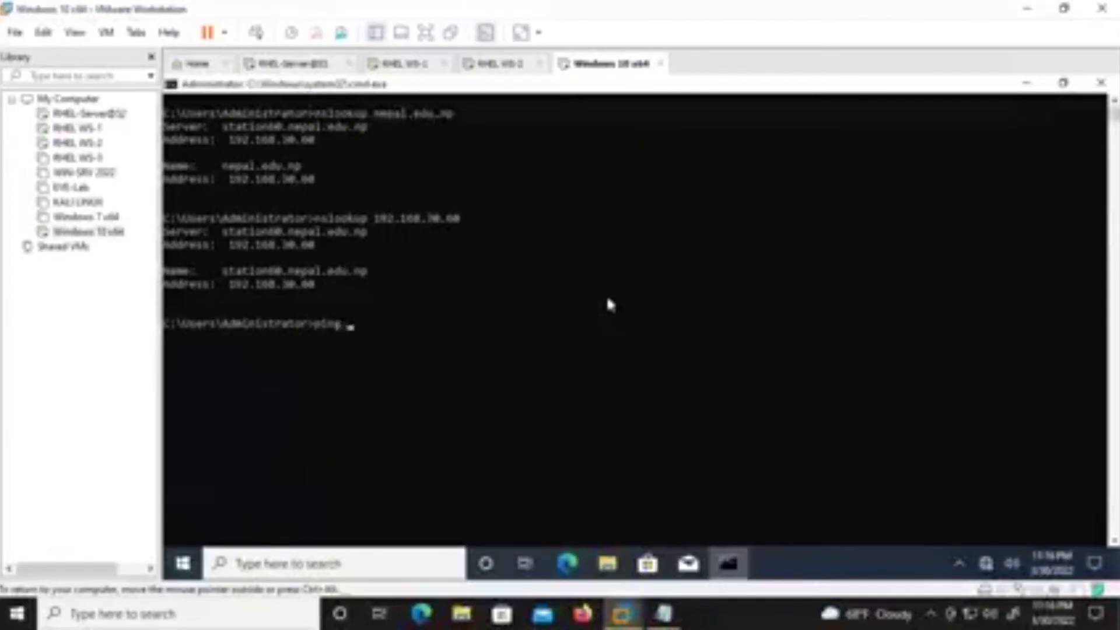
type("1tation01.nepal.edu.np")
key("Return")
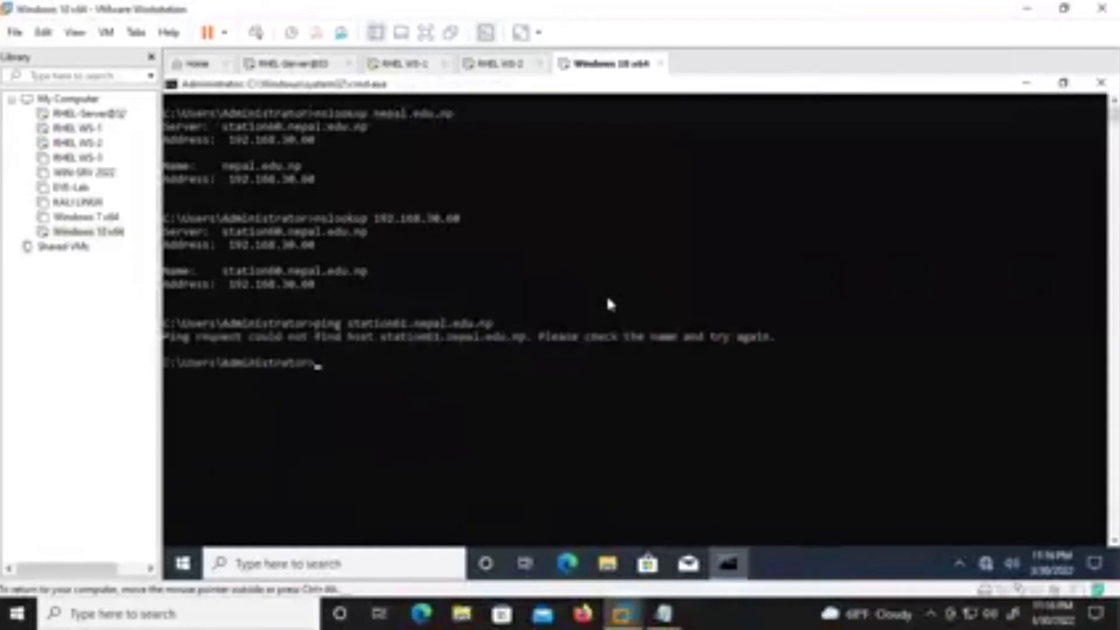
key("Up")
key("Return")
key("Return")
key("Up")
key("Return")
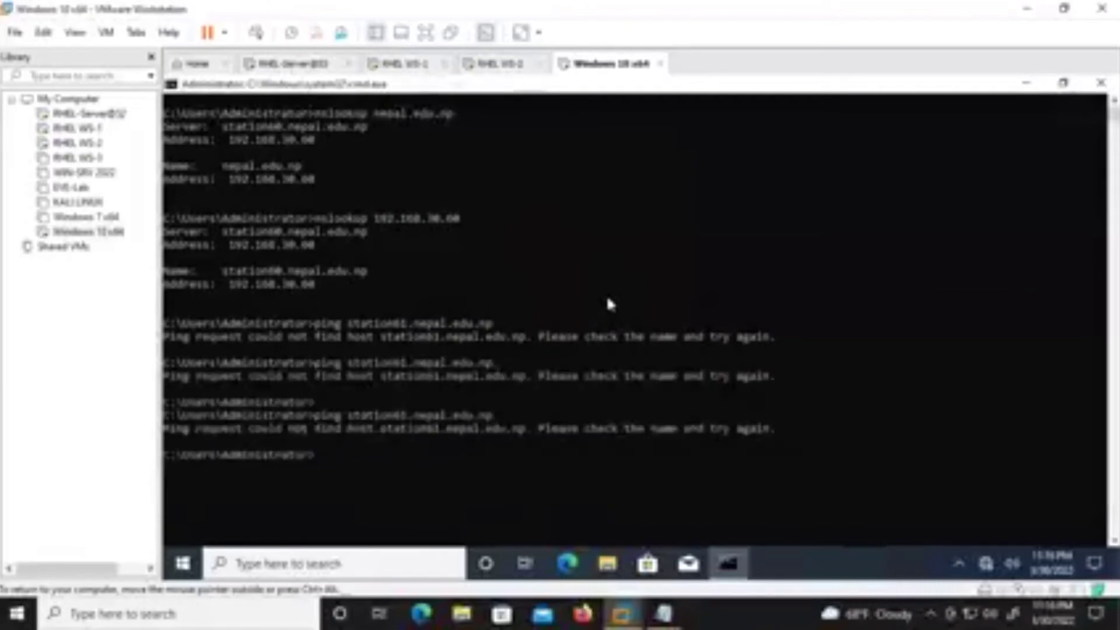
Clear the console with cls, rerun the station01 ping, and select the host name.
type("cls")
key("Return")
key("Up")
key("Up")
key("Return")
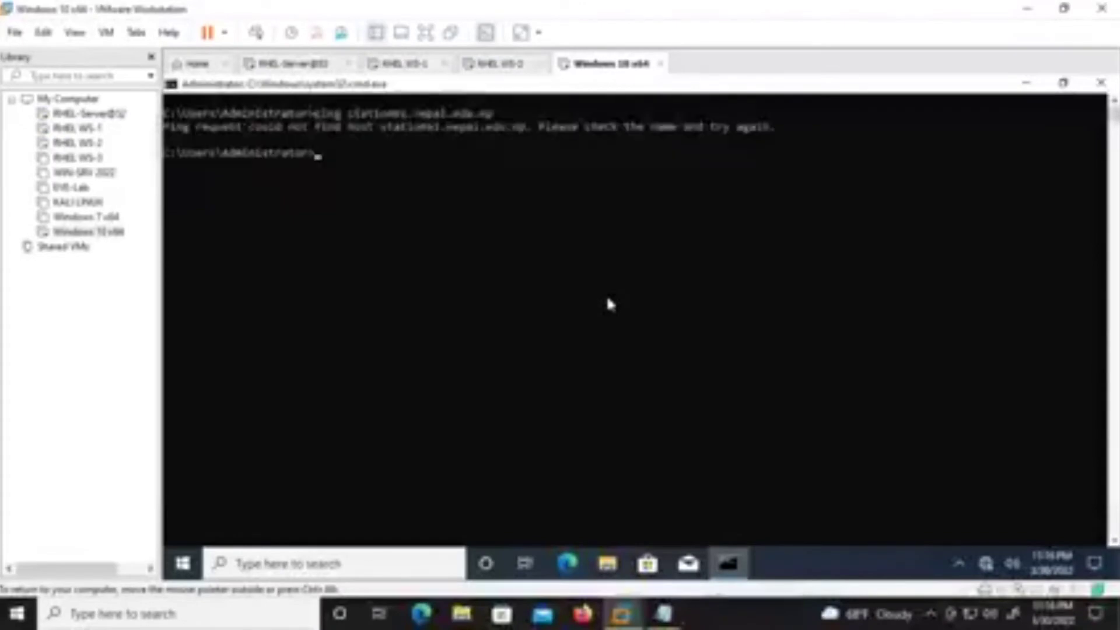
left_click_drag(343, 113, 493, 114)
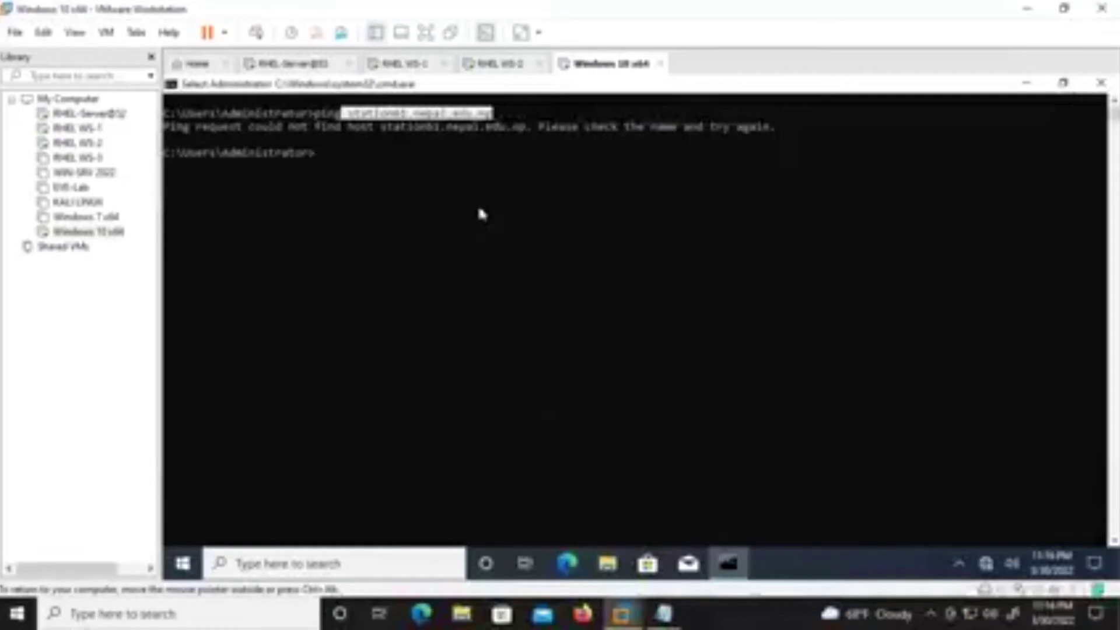
Unlock RHEL WS-1 with the root password and clear its terminal.
left_click(403, 63)
left_click(650, 382)
type("redhat")
key("Return")
key("ctrl+l")
key("Return")
key("Return")
Start typing the vim command to open the zone file.
type("vim .es")
key("Tab")
key("BackSpace")
key("BackSpace")
key("BackSpace")
key("BackSpace")
key("BackSpace")
key("BackSpace")
key("BackSpace")
key("BackSpace")
key("BackSpace")
key("BackSpace")
type("./")
key("BackSpace")
key("BackSpace")
Open /var/named/nepal.edu.np.db in vim.
type("/var/ramed/.")
key("BackSpace")
type("nepal.edu.np.db")
key("Return")
Insert an 'IN A 192.168.30.61' record line below the station60 entry.
key("Up")
key("Right")
key("Down")
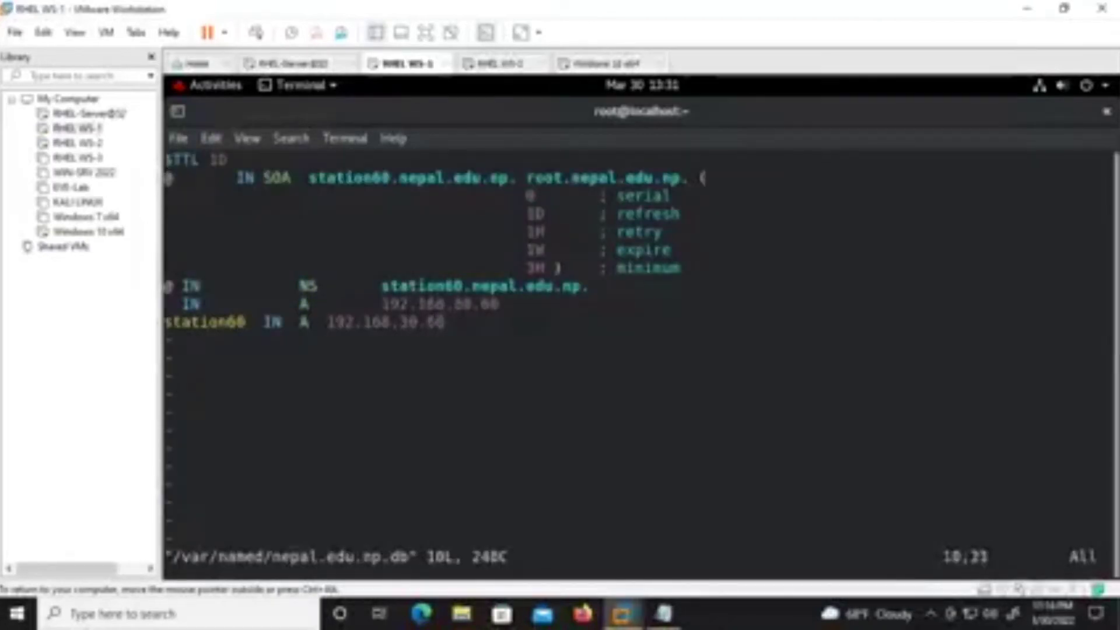
key("i")
key("BackSpace")
key("Return")
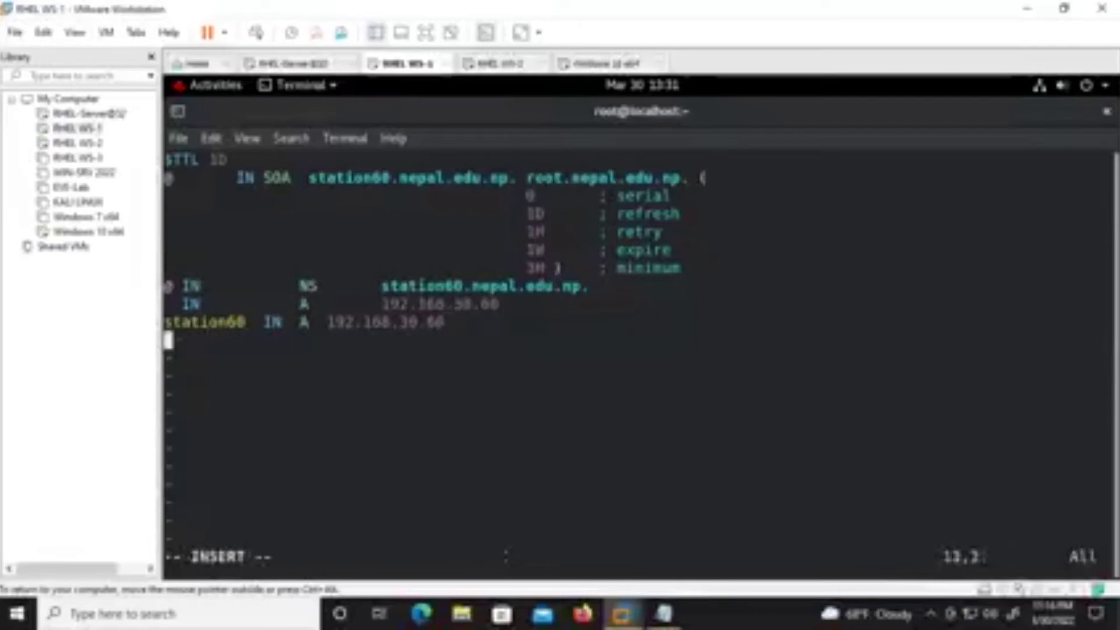
type("IN     ")
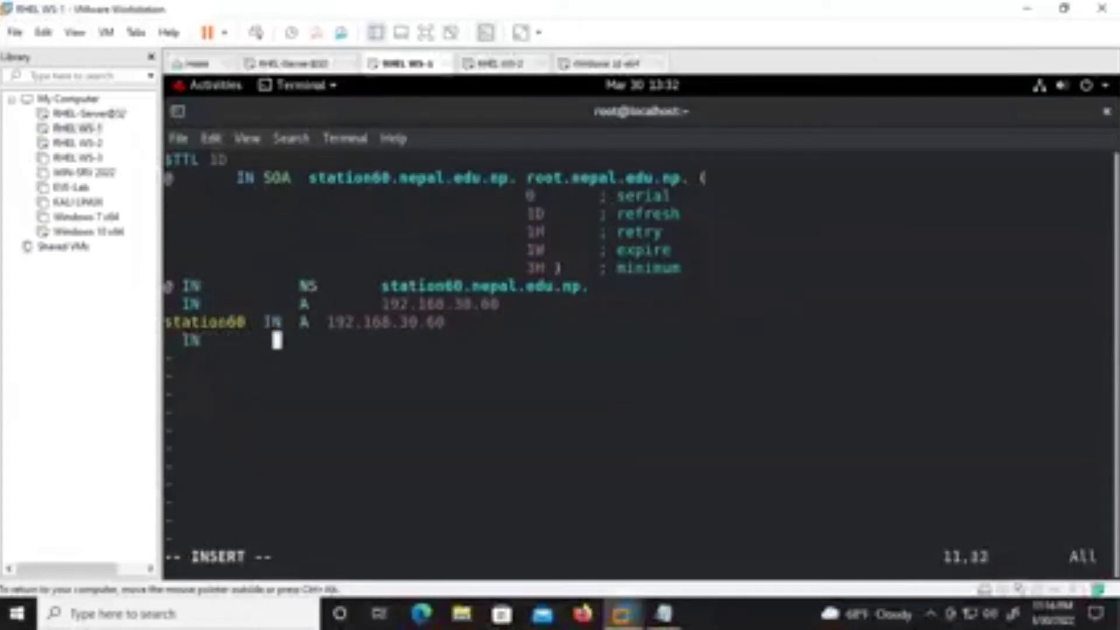
type("      A        ")
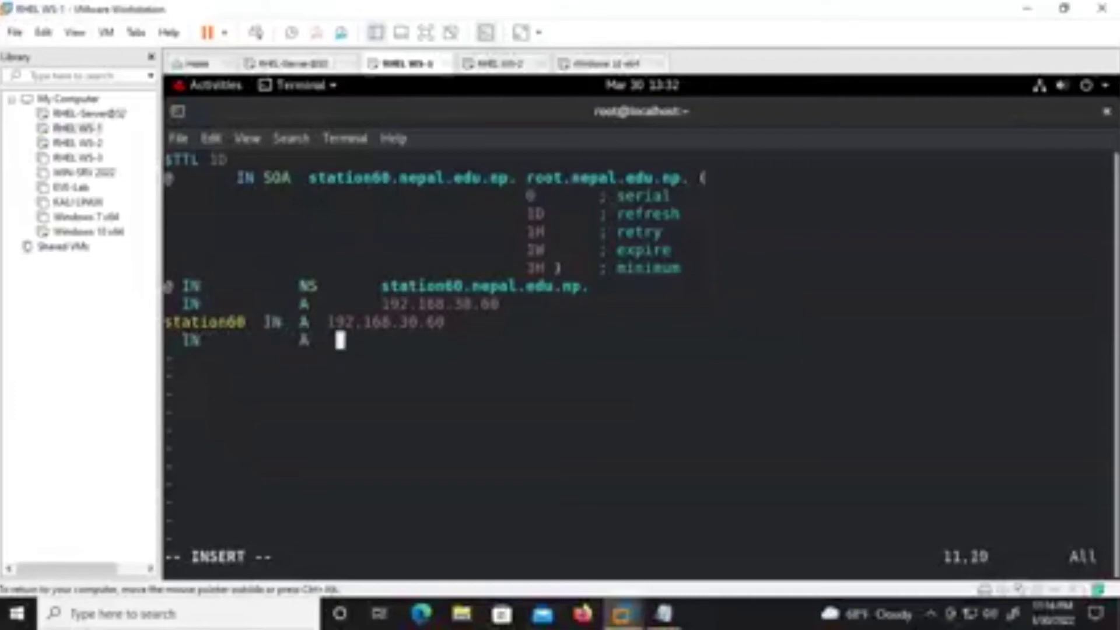
type("192.1")
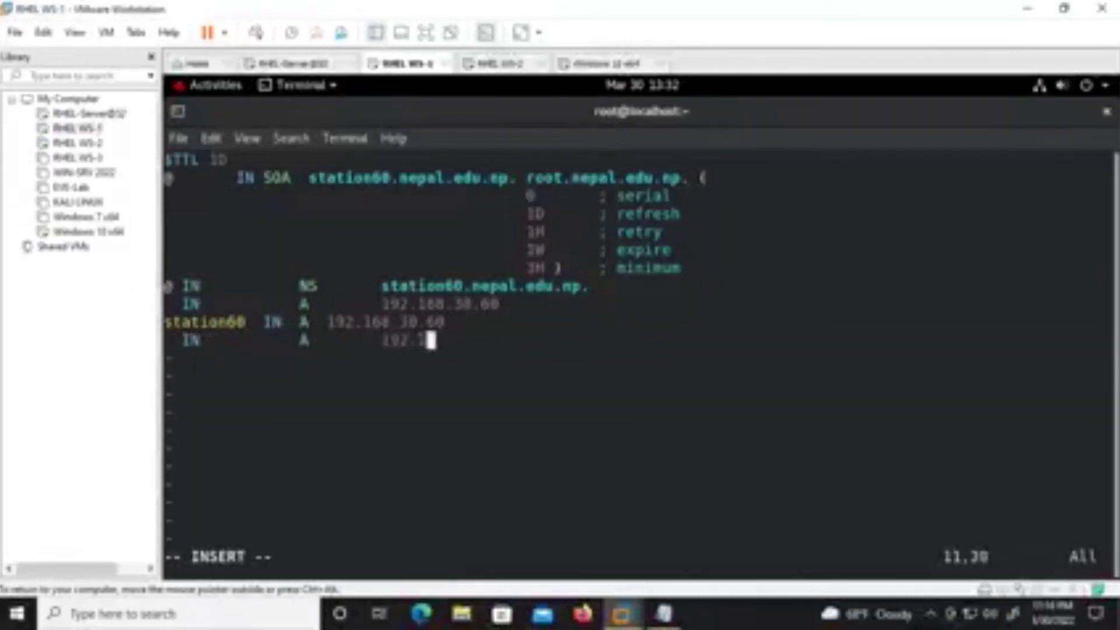
type("68.30.61")
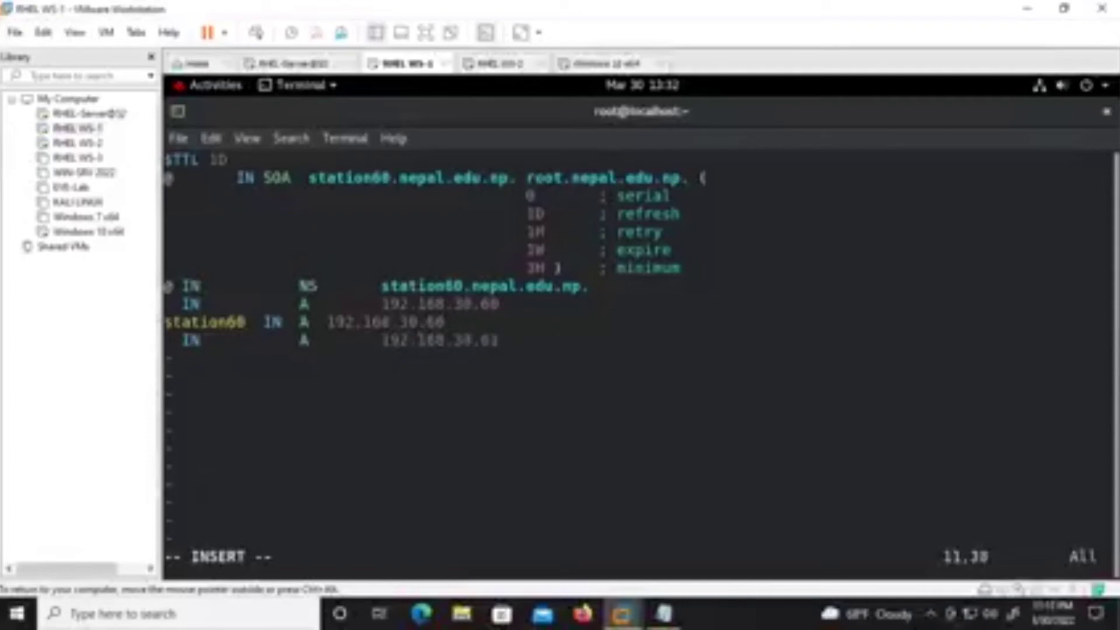
key("Return")
key("BackSpace")
key("BackSpace")
Add the record 'station61 IN A 192.168.30.61'.
type("station")
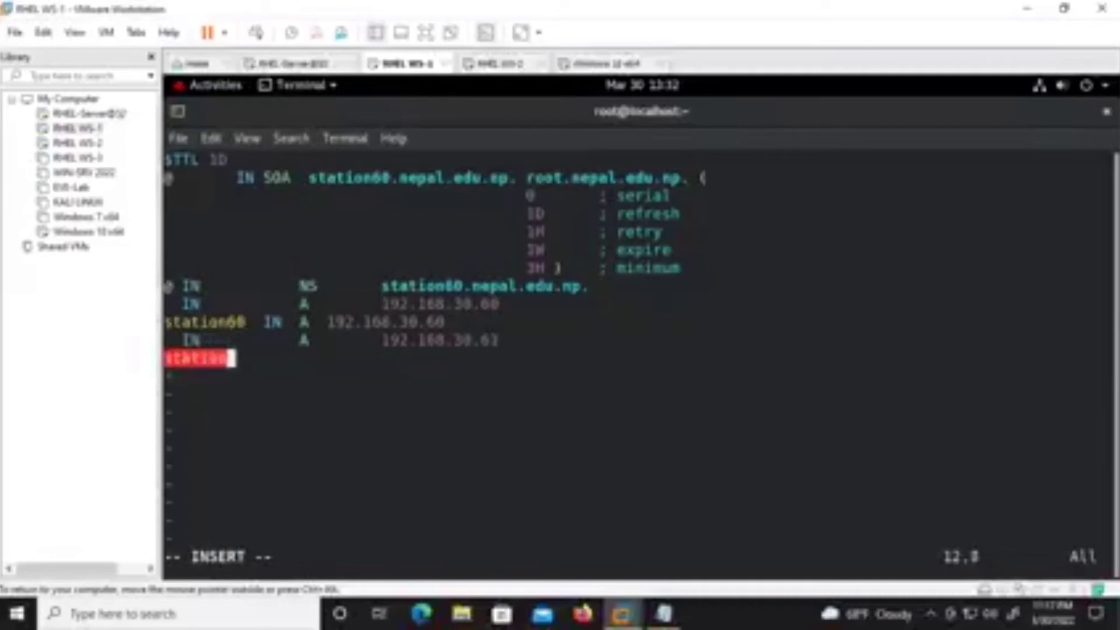
type("61  ")
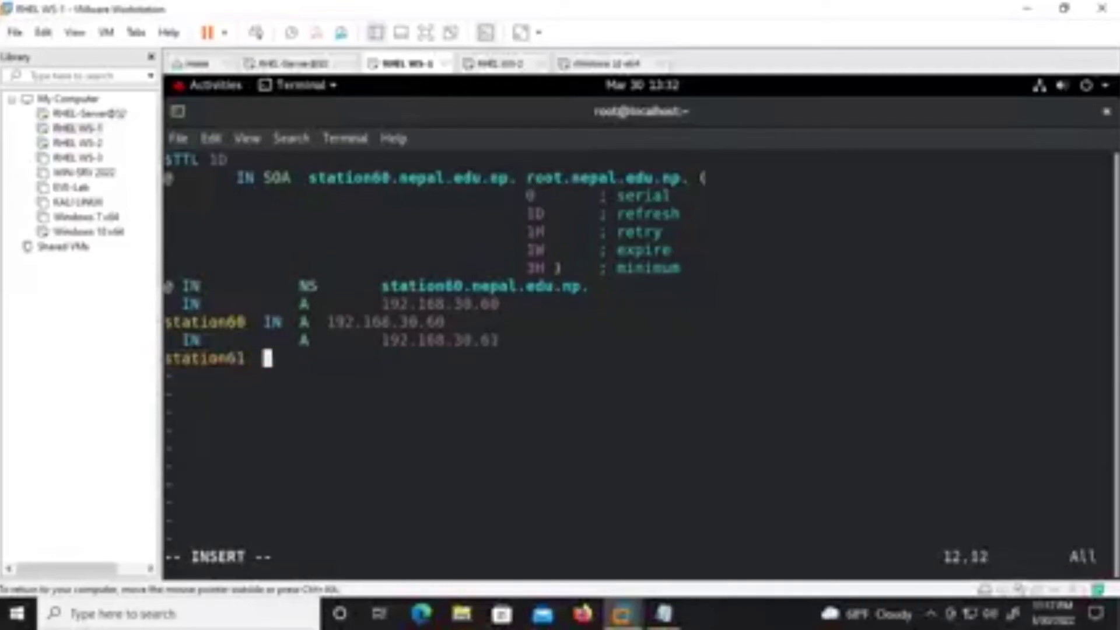
type("IN A")
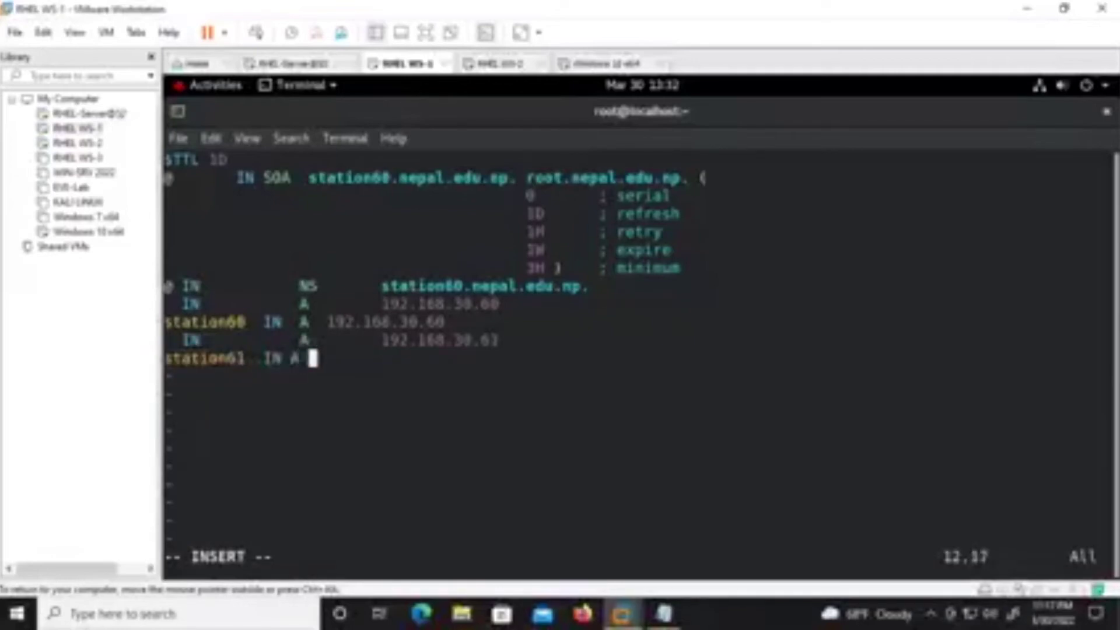
key("BackSpace")
key("BackSpace")
type("A")
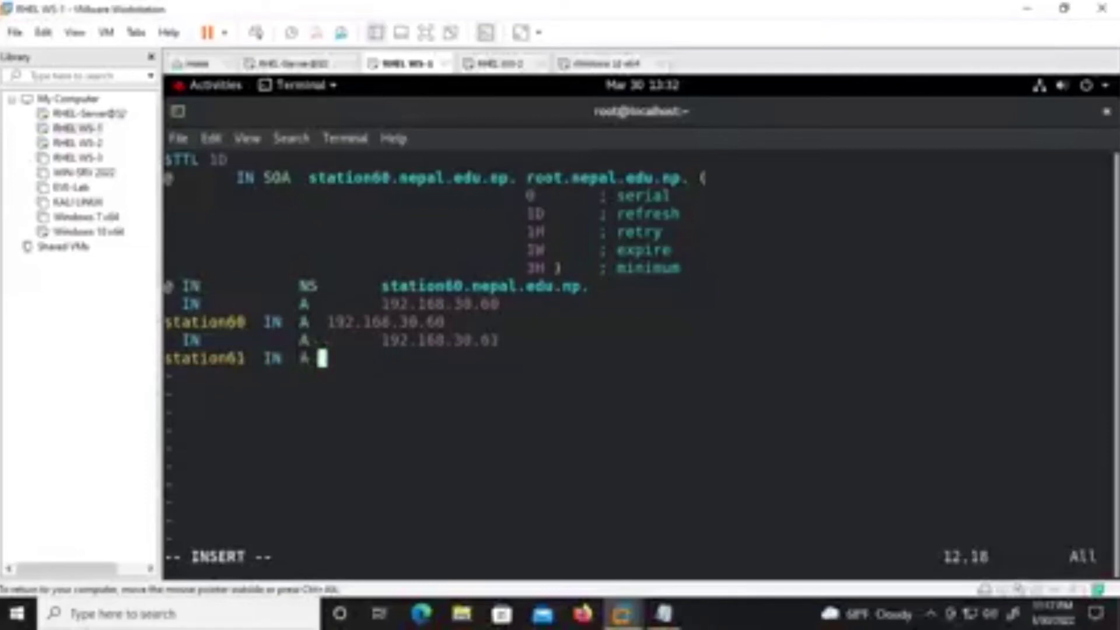
key("Up")
key("Up")
key("Down")
key("Down")
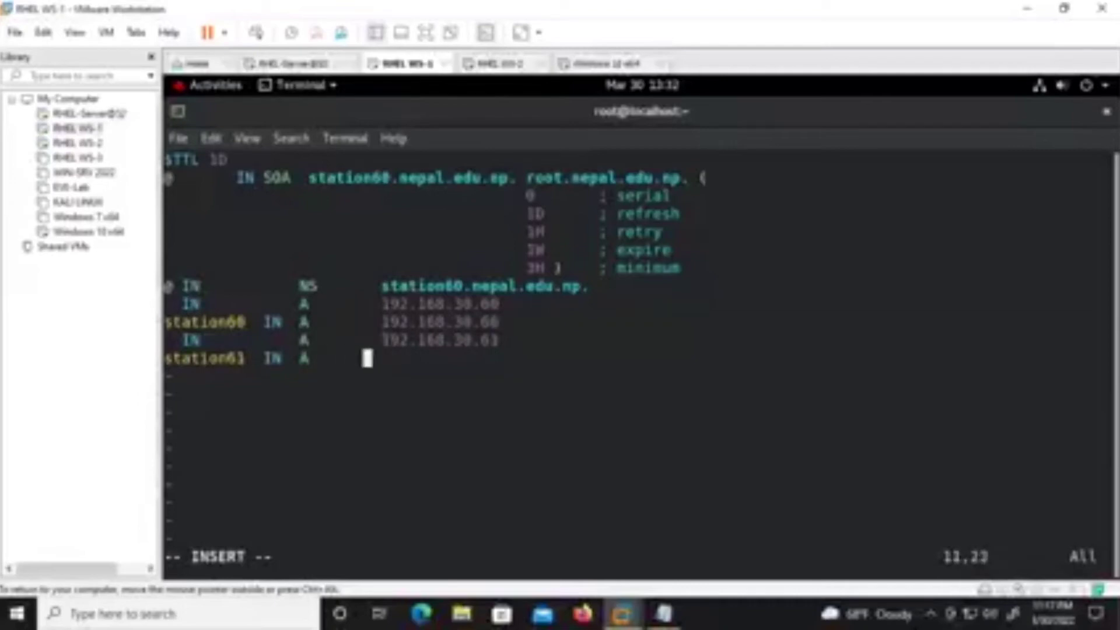
type("192.168.30.61")
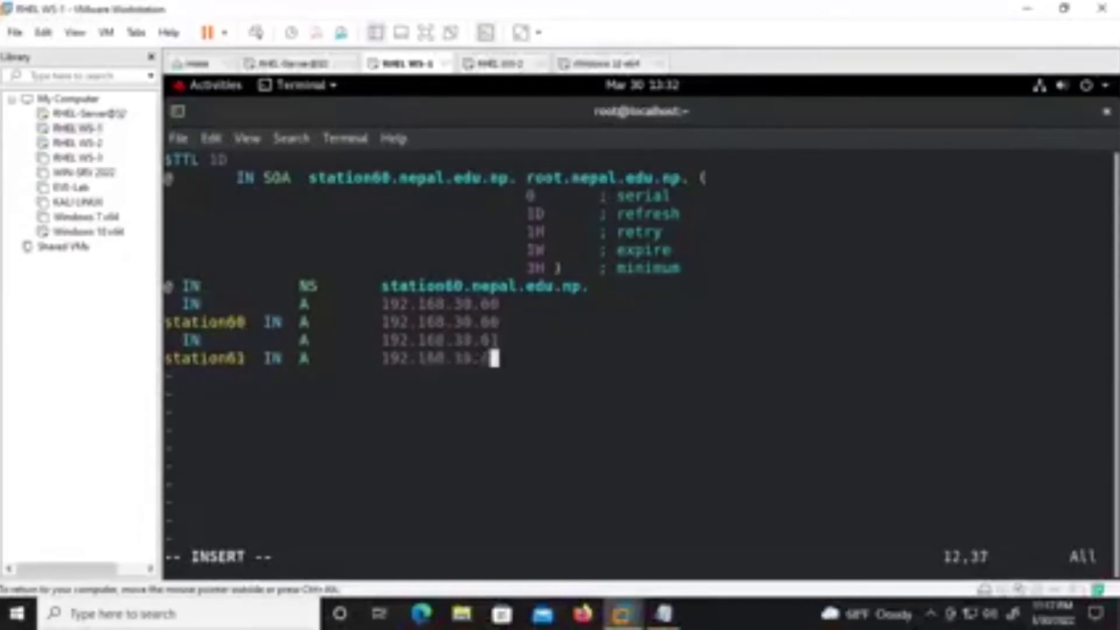
Save and quit the zone file with :wq, then type systemctl restart named.
key("Escape")
type(":wq!")
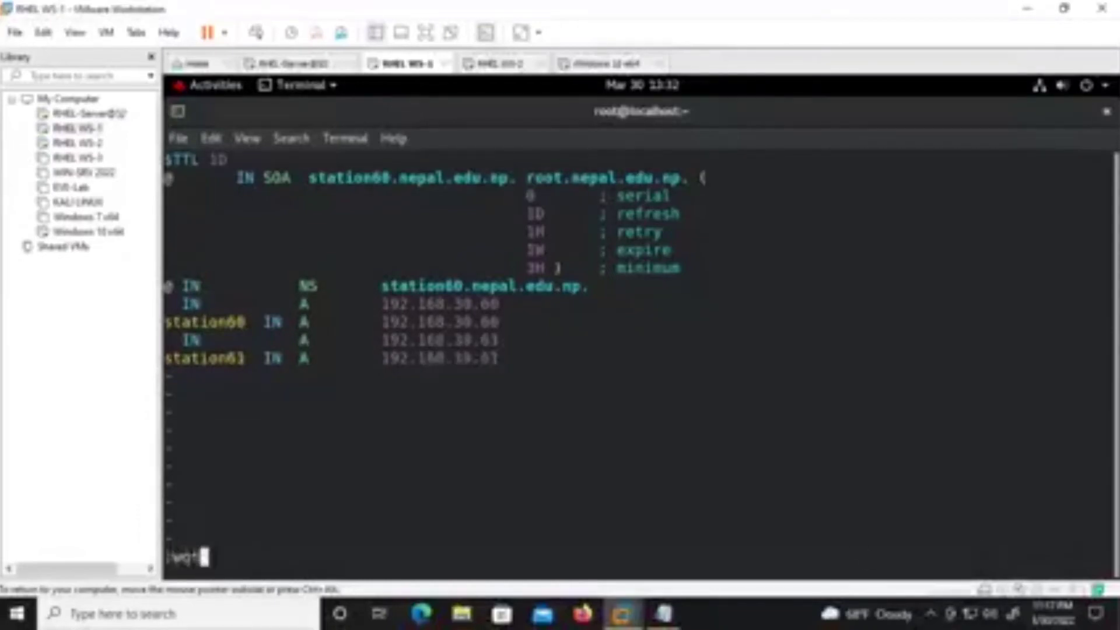
key("Return")
key("Return")
key("Return")
key("Return")
type("systemctl ")
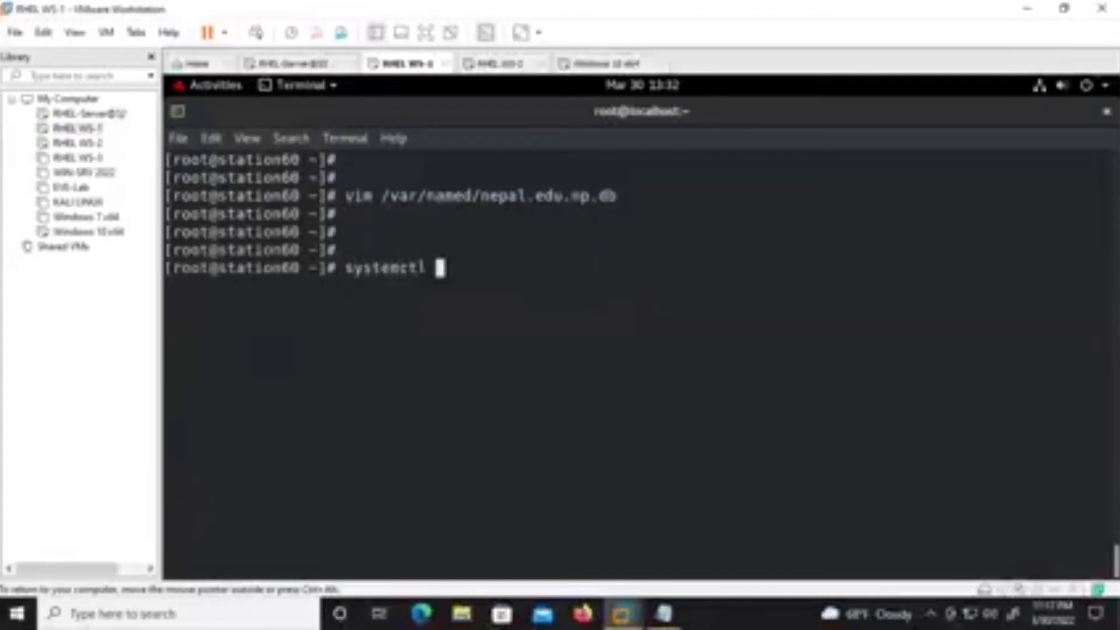
type("restart named")
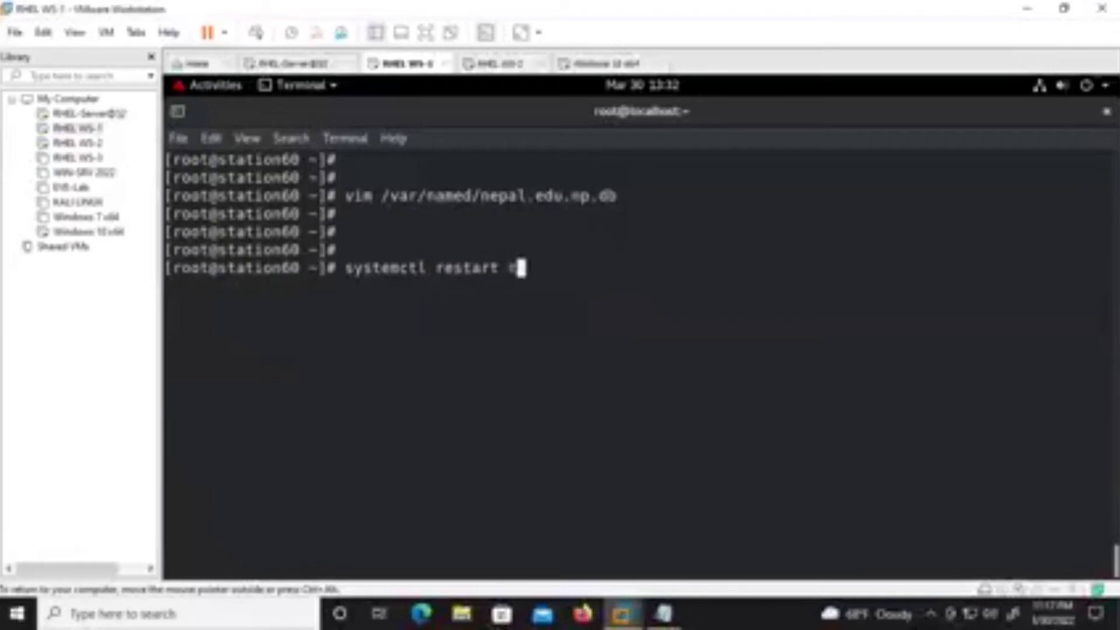
Run systemctl restart named, then systemctl enable named.
key("Return")
key("Up")
key("Left")
key("Left")
key("Left")
key("Left")
key("Left")
key("Left")
key("Left")
key("Delete")
key("BackSpace")
key("BackSpace")
key("BackSpace")
key("BackSpace")
key("BackSpace")
key("BackSpace")
type("enable")
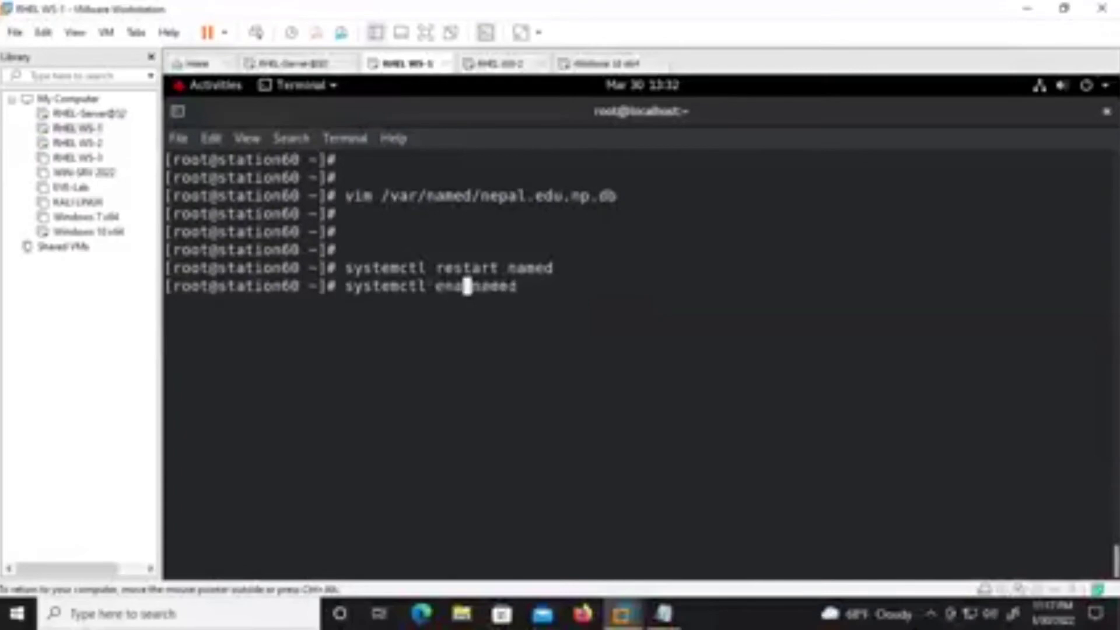
key("Return")
Rerun systemctl enable named and switch to the Windows 10 x64 VM.
key("Up")
key("Return")
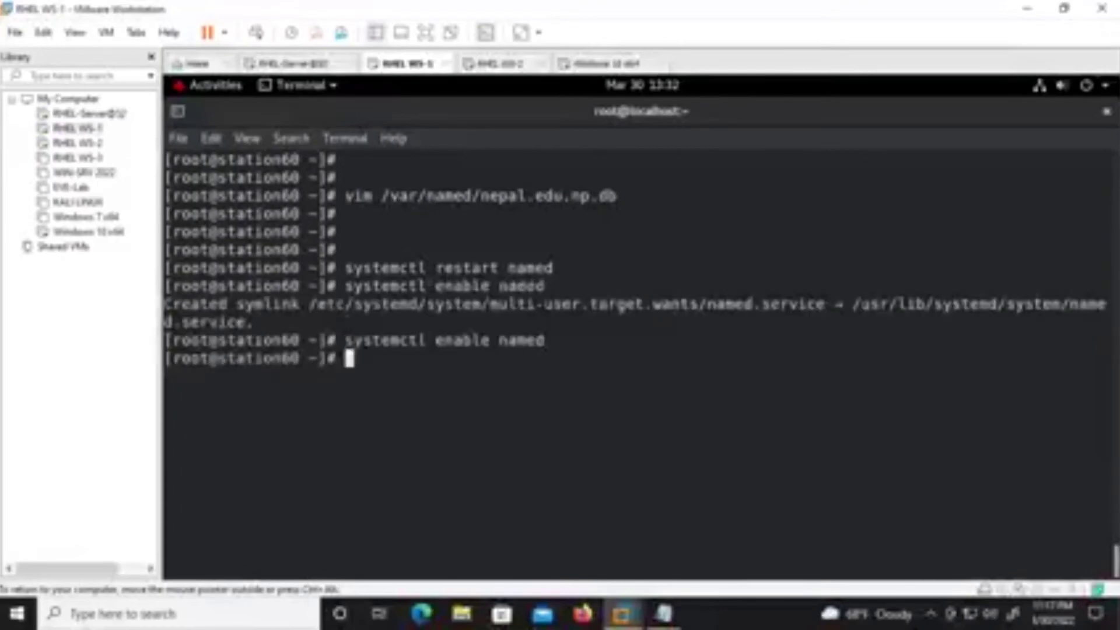
key("Up")
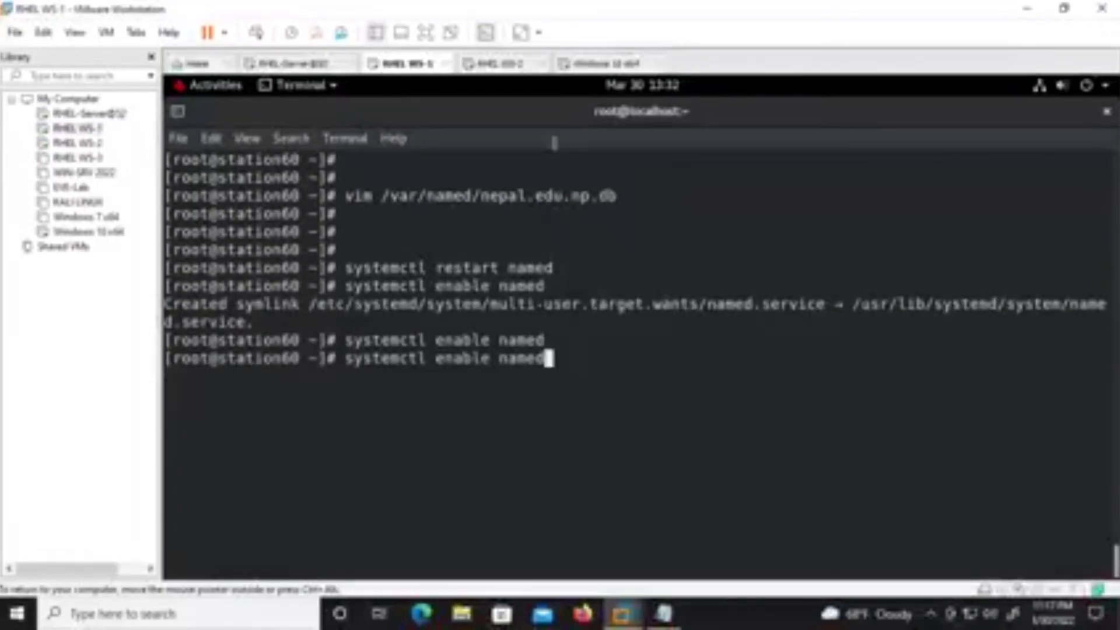
left_click(589, 64)
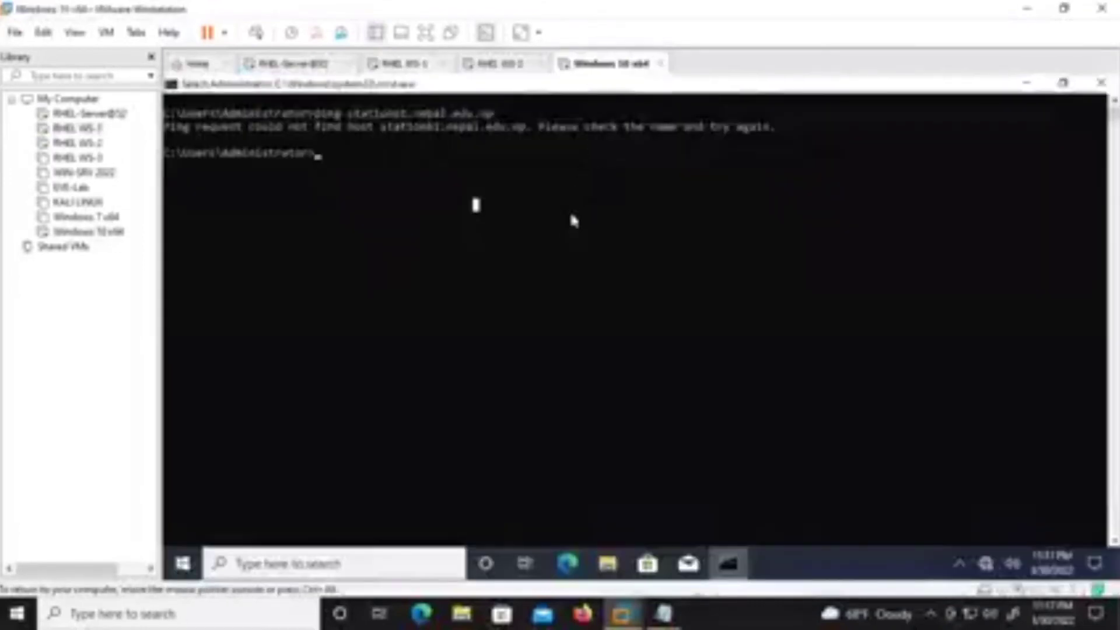
Rerun ping station61.nepal.edu.np on Windows 10 (4 of 4 replies), then return to RHEL WS-1's terminal.
key("Up")
key("Return")
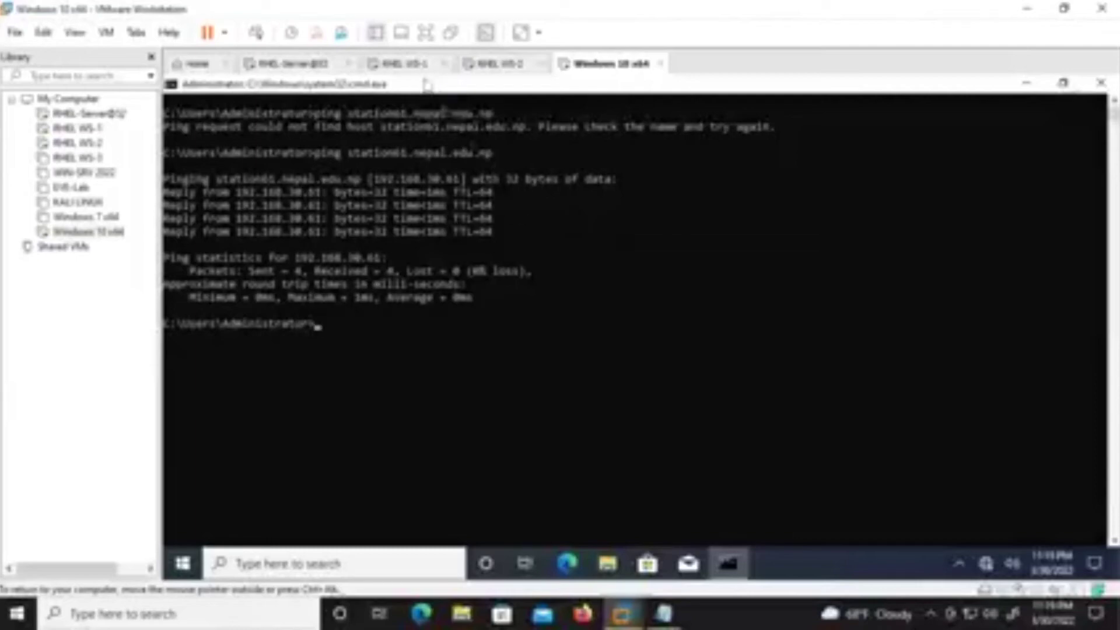
left_click(413, 65)
left_click(567, 400)
key("BackSpace")
key("BackSpace")
key("BackSpace")
key("BackSpace")
key("BackSpace")
key("BackSpace")
key("BackSpace")
key("BackSpace")
key("BackSpace")
key("BackSpace")
key("BackSpace")
key("BackSpace")
key("BackSpace")
key("BackSpace")
key("BackSpace")
key("BackSpace")
key("BackSpace")
key("BackSpace")
key("BackSpace")
key("BackSpace")
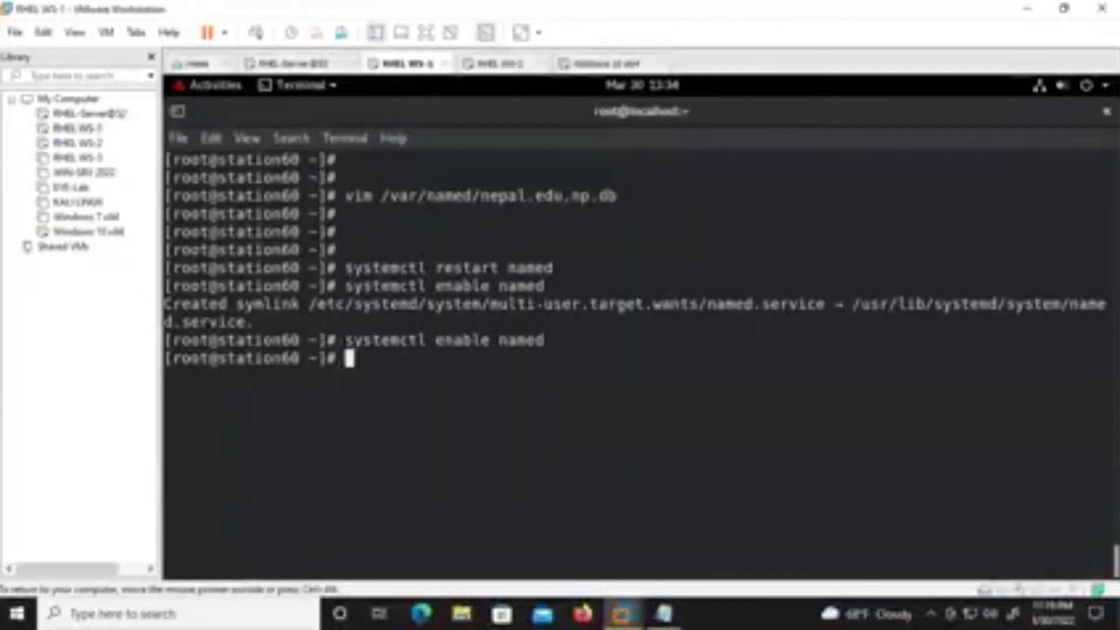
Reopen nepal.edu.np.db in vim and add a new line after the last record.
key("ctrl+l")
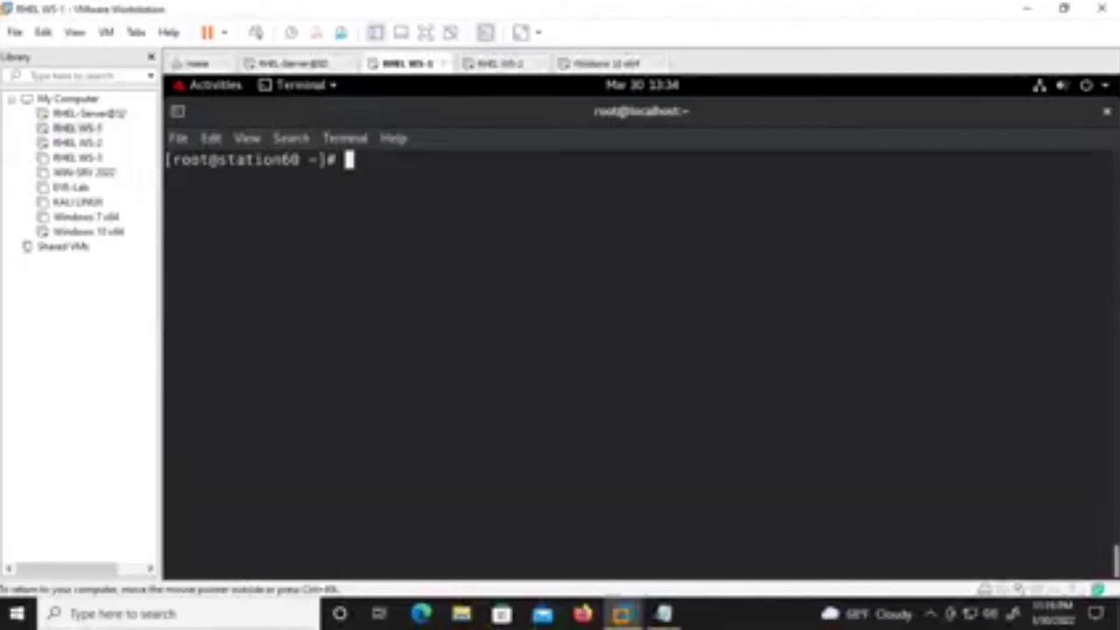
key("Up")
key("Up")
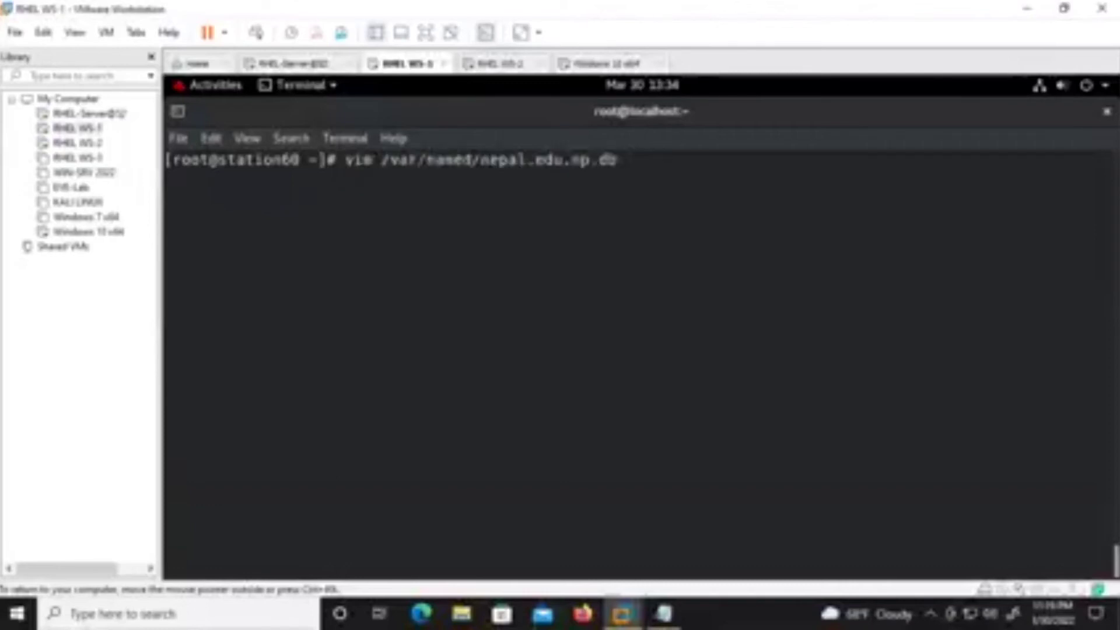
key("Return")
key("Up")
key("Down")
key("i")
key("Right")
key("Return")
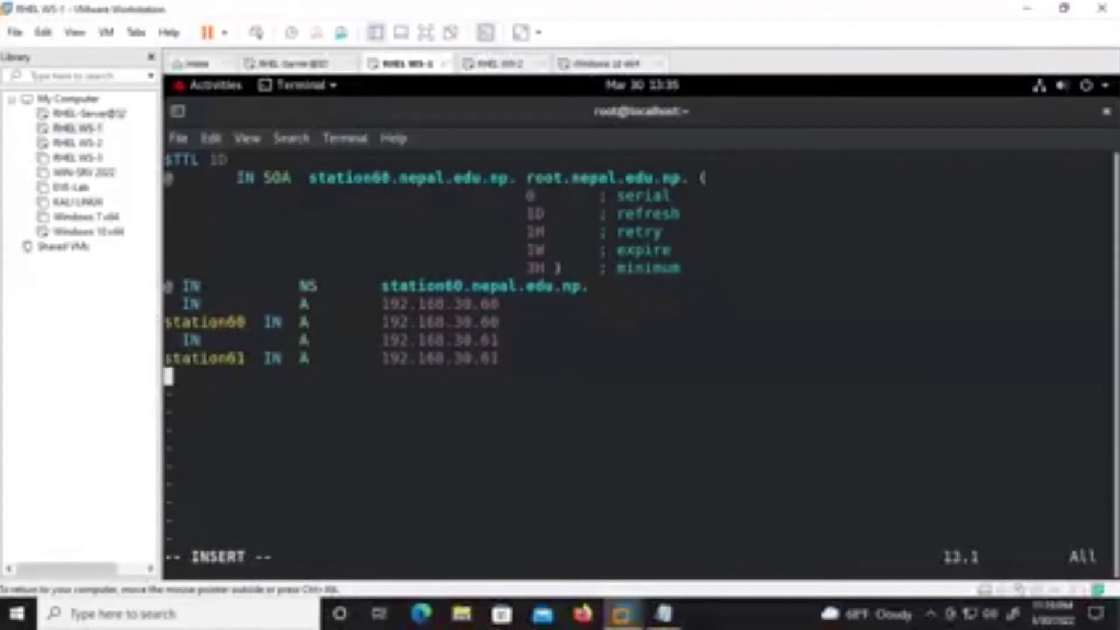
Type the record 'station61 IN CNAME himal'.
type("station")
key("BackSpace")
type("n61 ")
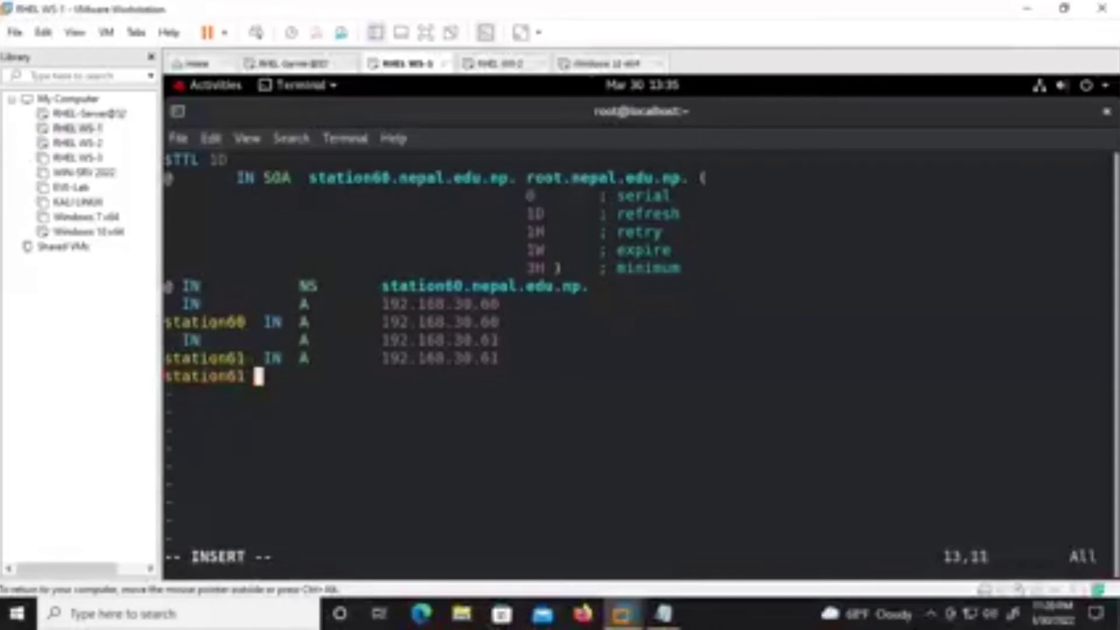
type(" IN  CN")
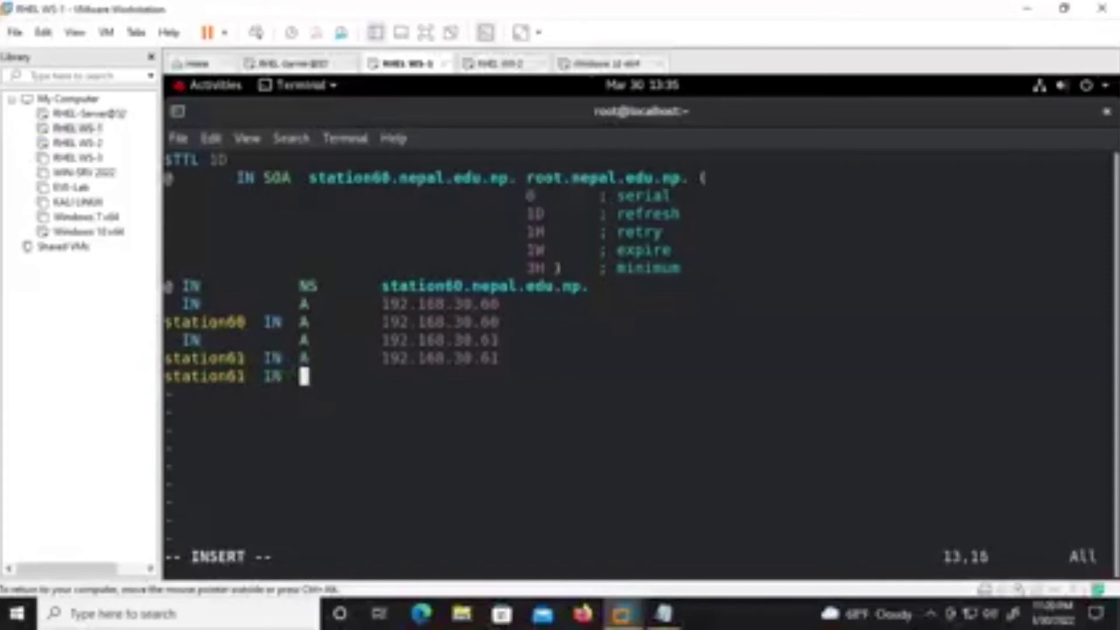
type("AME ")
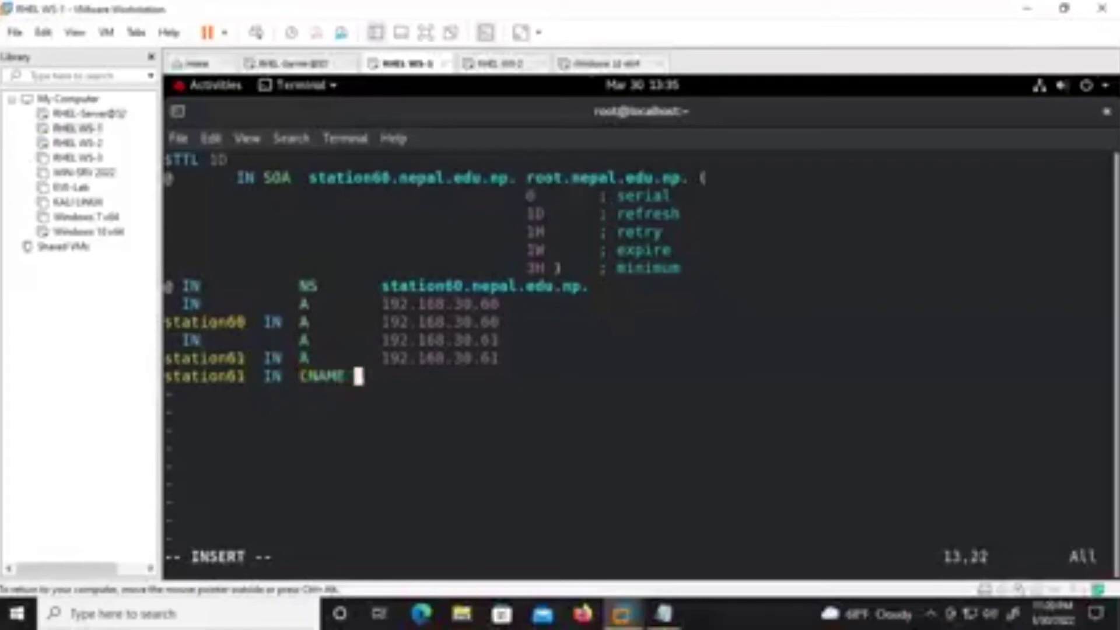
type("   www.cisco.com.")
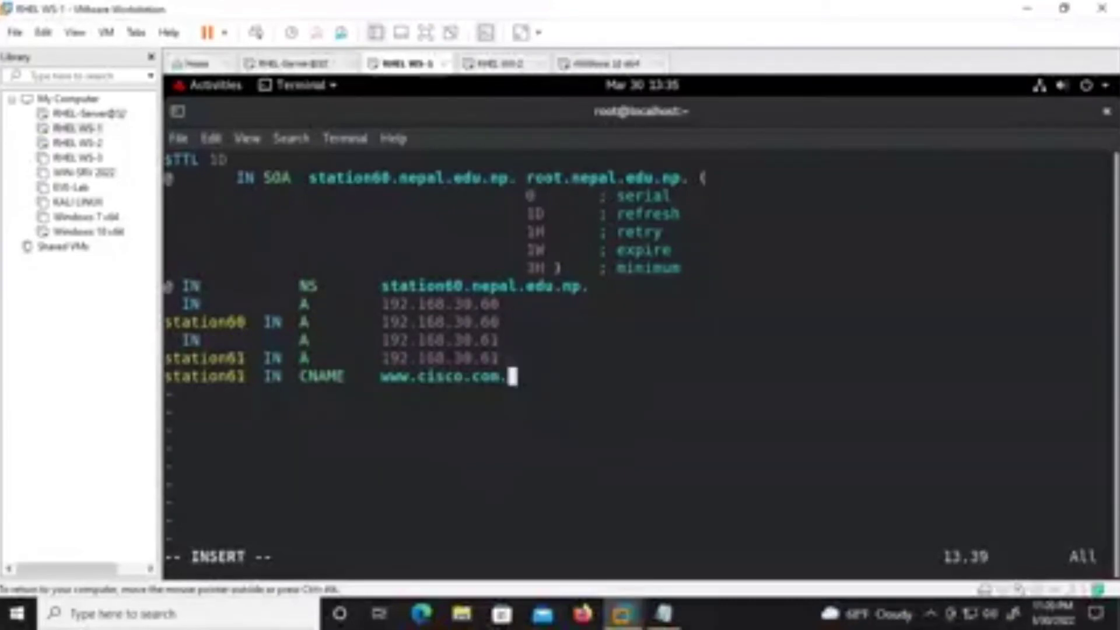
key("BackSpace")
key("BackSpace")
key("BackSpace")
key("BackSpace")
key("BackSpace")
key("BackSpace")
key("BackSpace")
key("BackSpace")
key("BackSpace")
key("BackSpace")
key("BackSpace")
key("BackSpace")
key("BackSpace")
key("BackSpace")
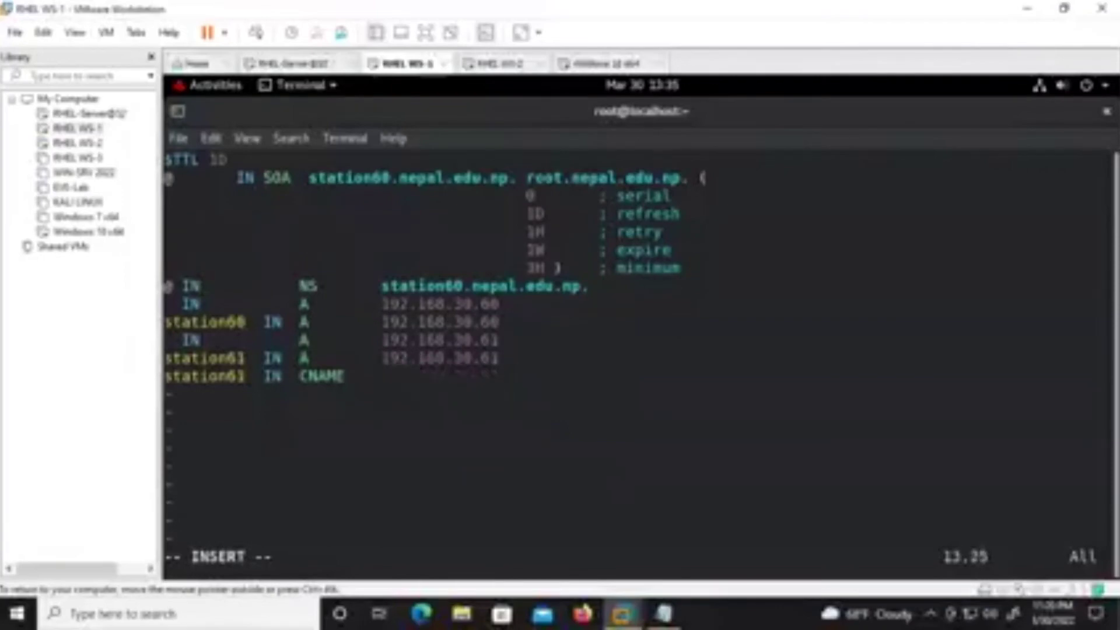
type("himal")
Save the zone file with :wq! and return to the root prompt.
key("Escape")
type(":wq!")
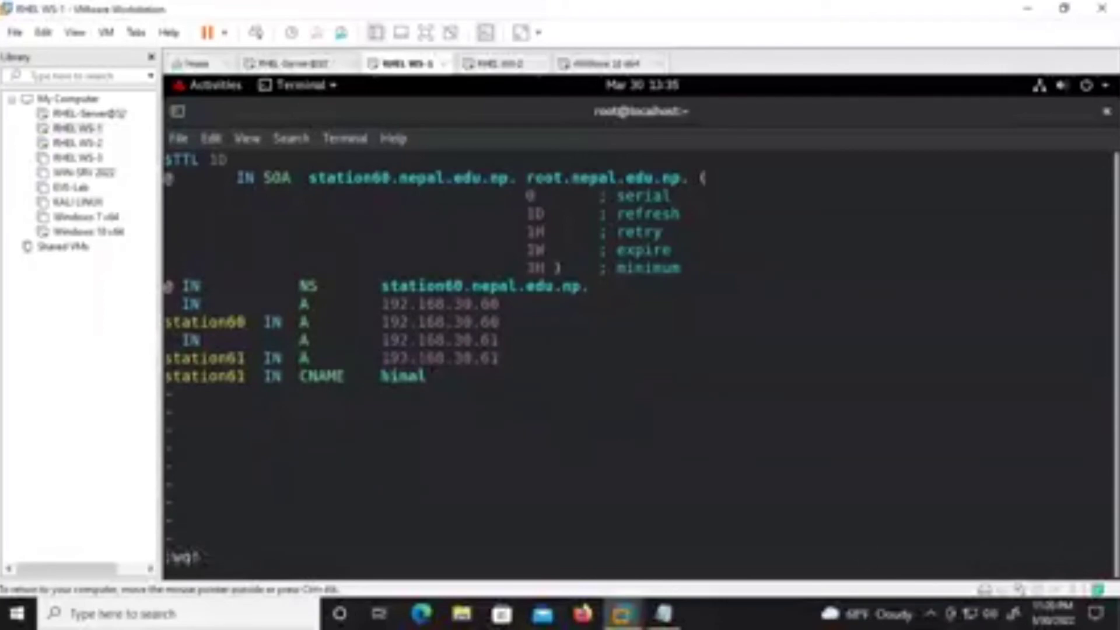
key("Return")
key("Return")
key("Return")
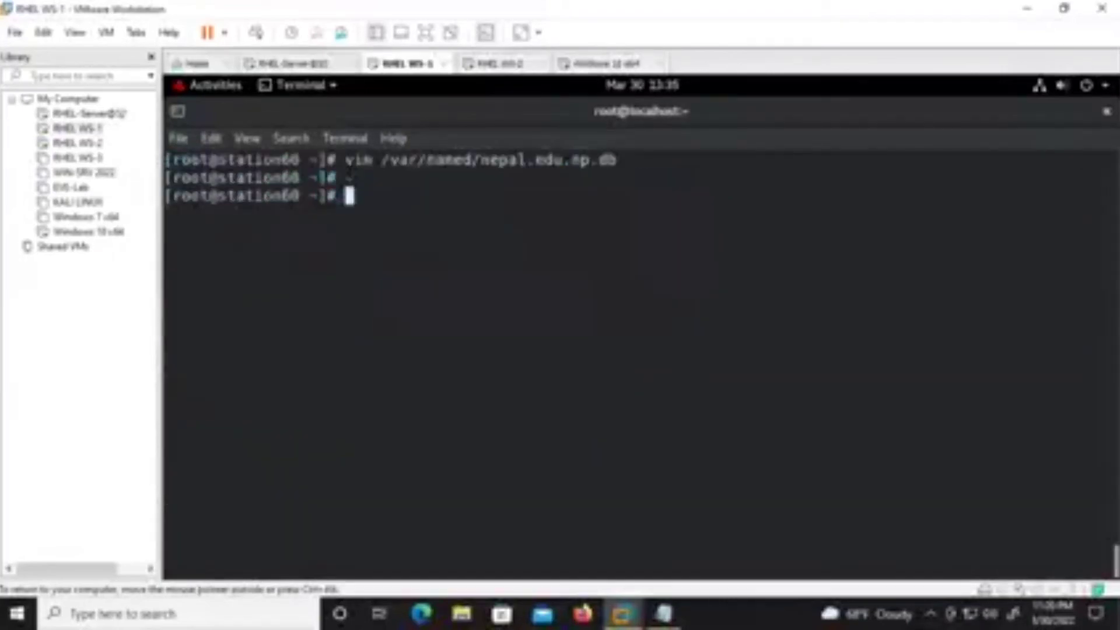
key("Up")
Run systemctl restart named twice; both fail with a control-process error, then clear the screen.
key("Down")
key("Up")
key("Up")
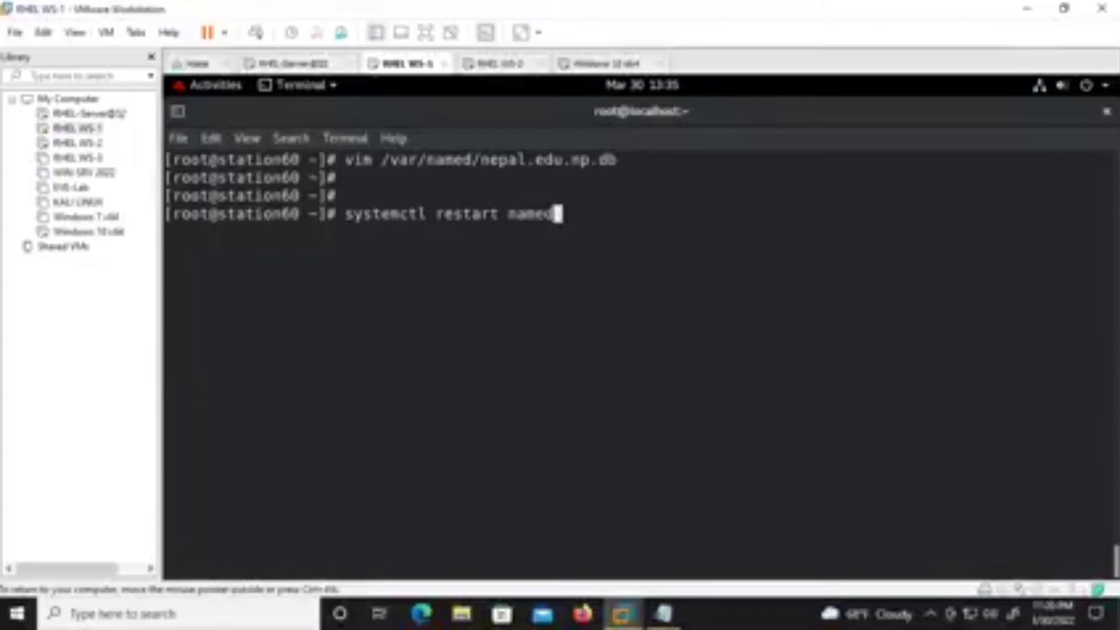
key("Return")
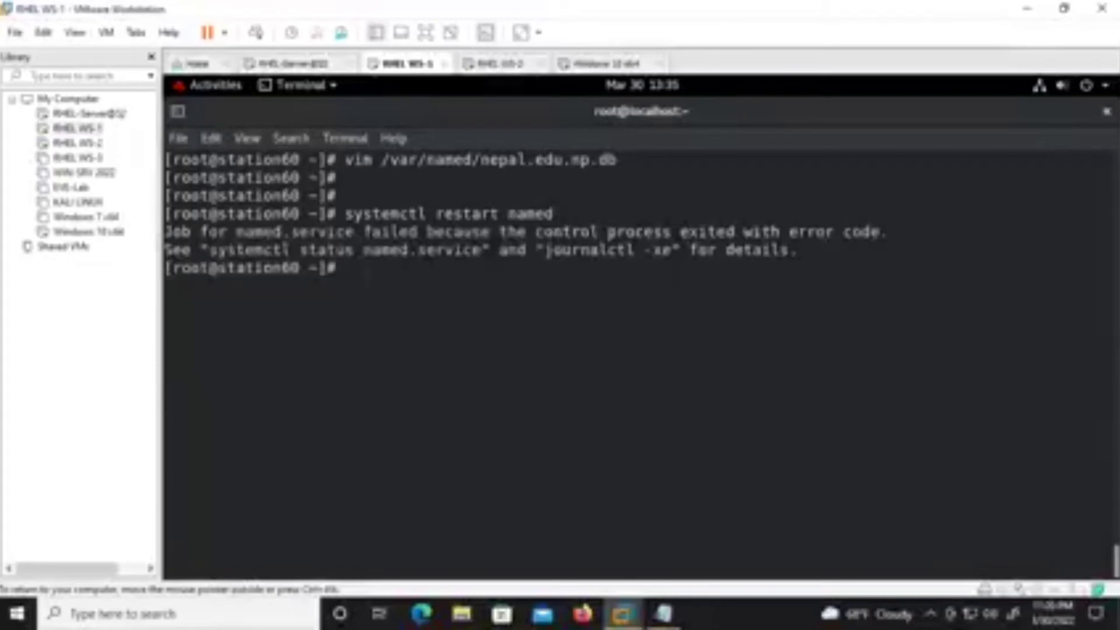
key("Return")
key("Return")
key("Up")
key("Return")
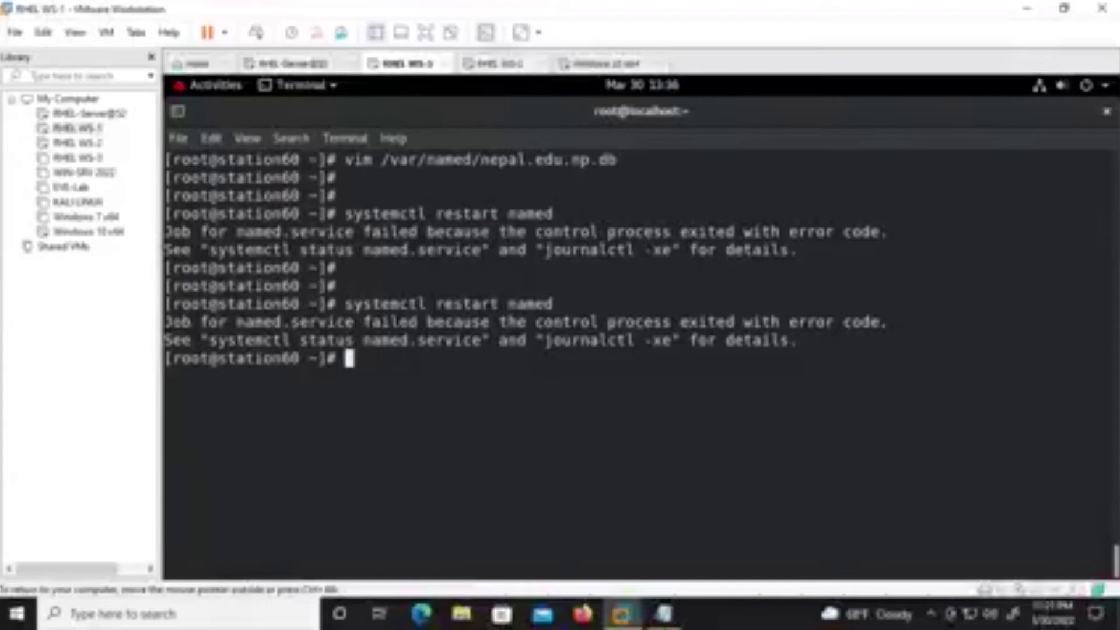
key("ctrl+l")
Change the station61 CNAME target from himal to server1.nepal.edu.np. and save with :wq!
key("Up")
key("Up")
key("Return")
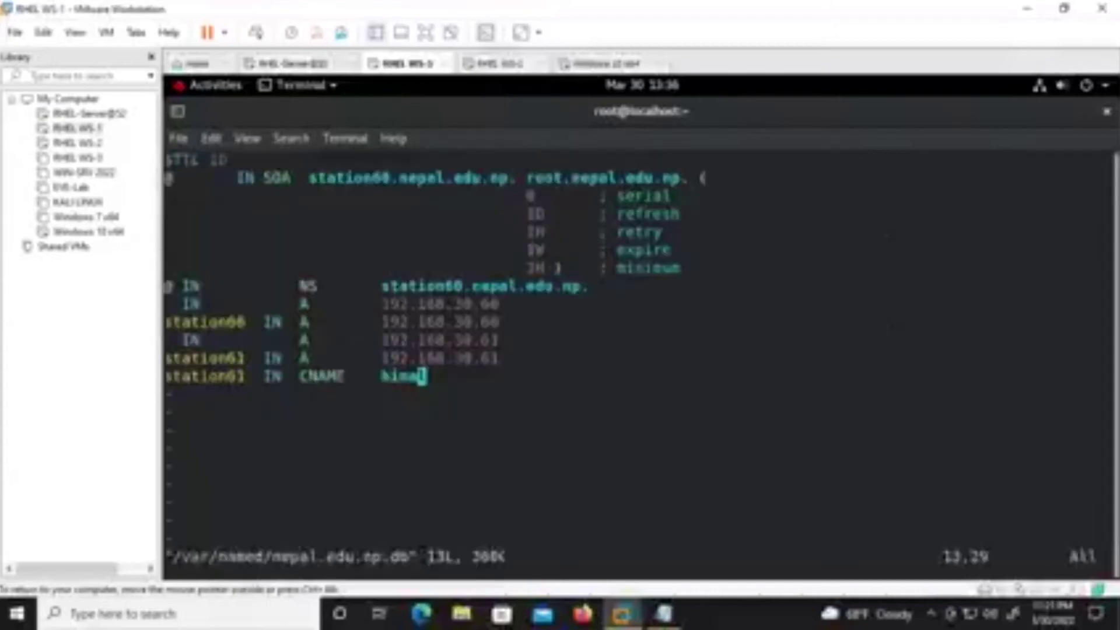
key("Left")
key("Left")
key("Left")
key("Left")
key("Left")
key("Left")
key("Right")
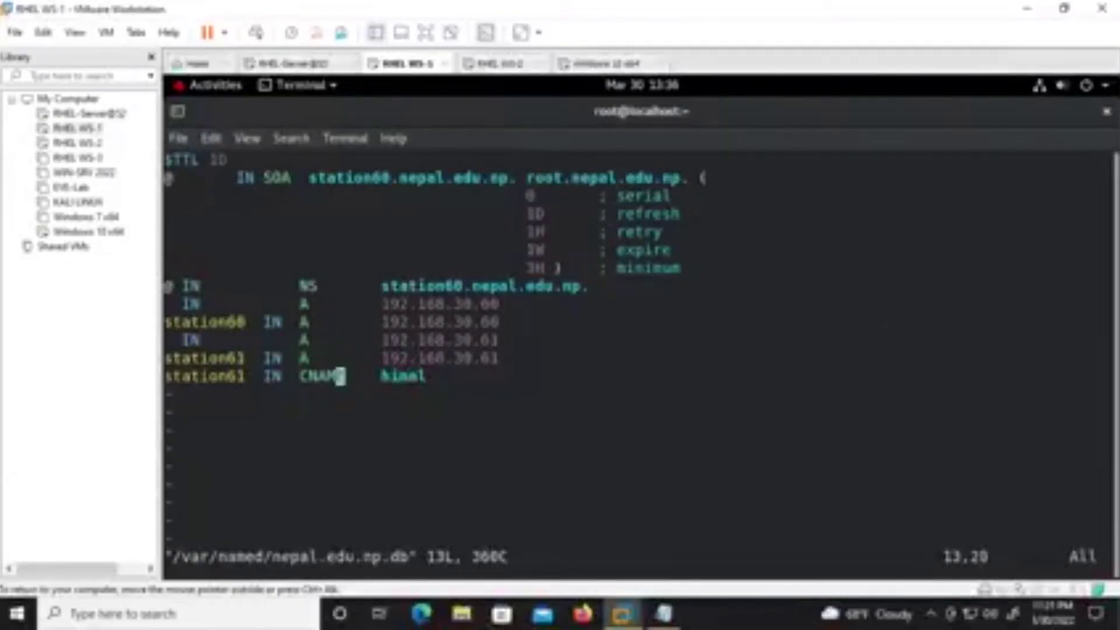
key("Left")
key("Left")
key("Left")
key("Left")
key("Left")
key("Left")
key("Left")
key("Left")
key("Left")
key("Left")
key("Left")
key("Left")
key("Left")
key("Right")
key("Right")
key("Right")
key("Right")
key("Right")
key("Right")
key("Right")
key("Right")
key("Right")
key("Right")
key("Right")
key("Right")
key("Right")
key("Right")
key("Right")
key("Right")
key("Right")
key("Right")
key("Right")
key("Right")
key("Right")
key("Right")
key("i")
key("Right")
key("BackSpace")
key("BackSpace")
key("BackSpace")
key("BackSpace")
key("BackSpace")
type("server1.")
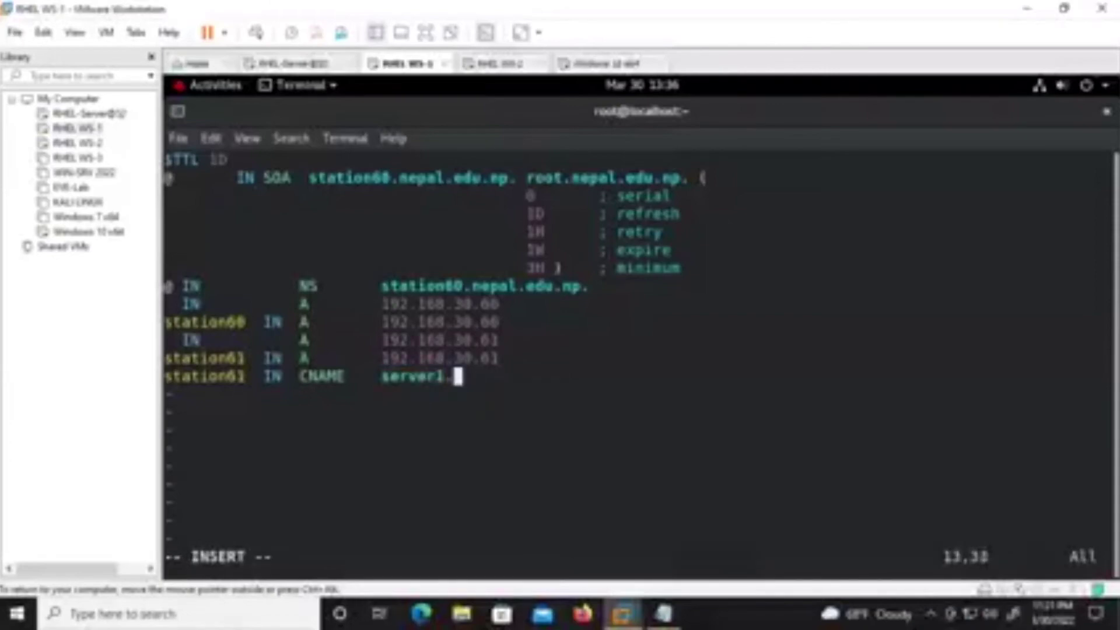
type("nepal")
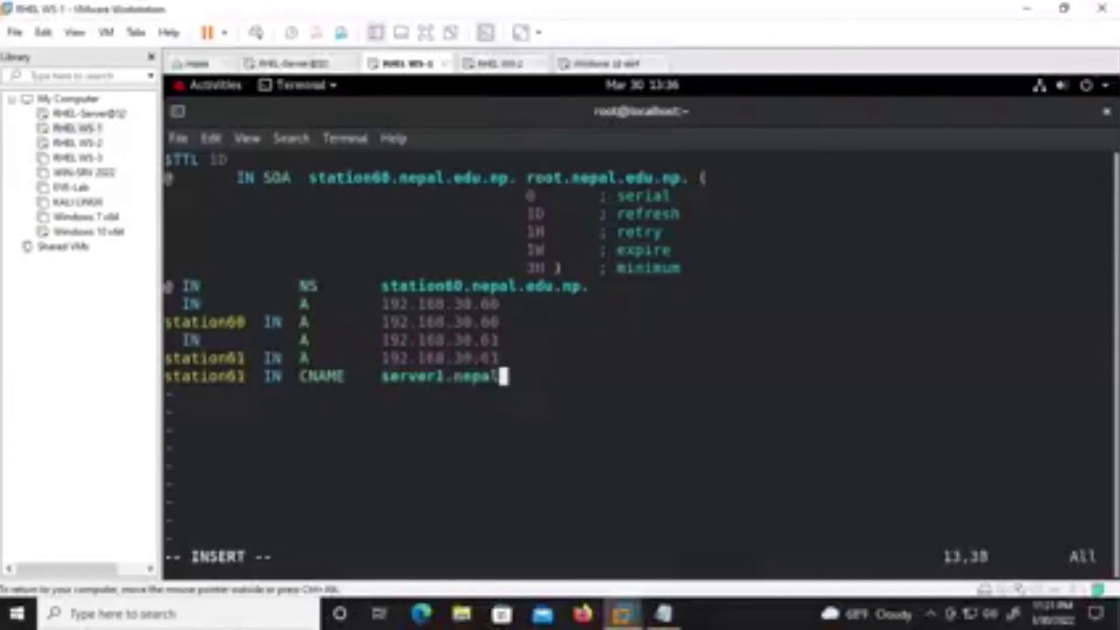
type(".edu.n")
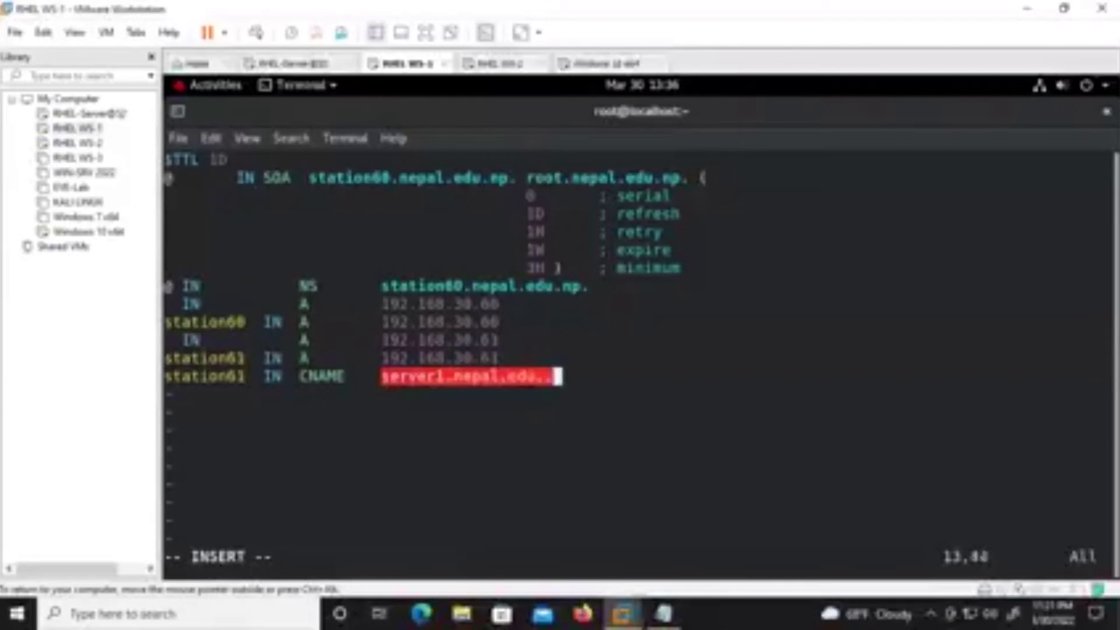
type("p.")
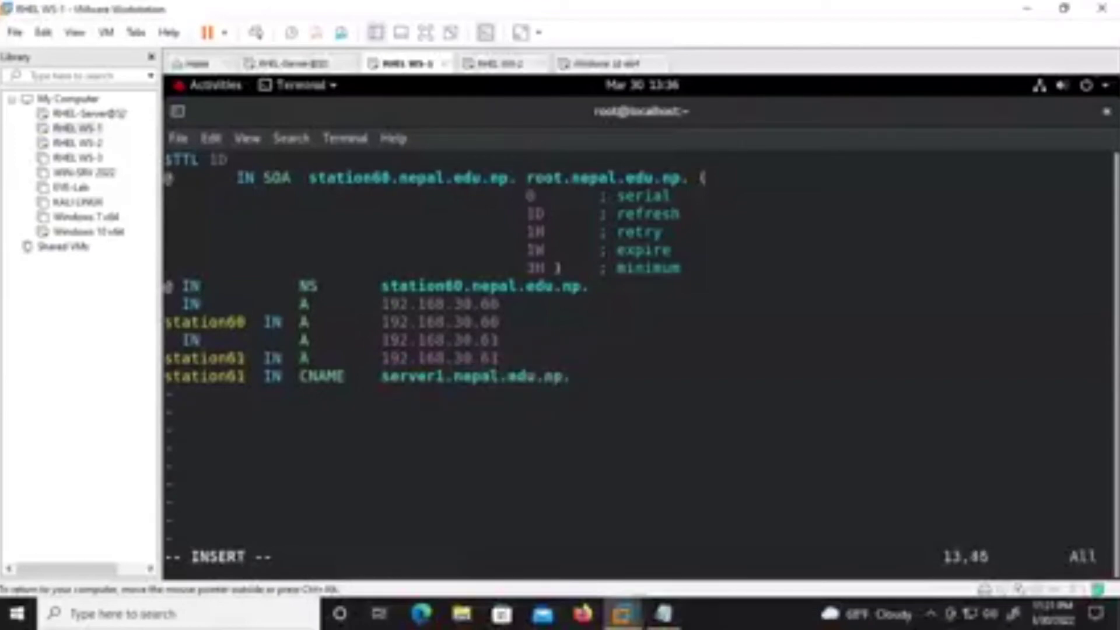
key("Escape")
type(":wq!")
key("Return")
Run systemctl restart named twice.
type("systemctl restart named")
key("Return")
key("Up")
key("Return")
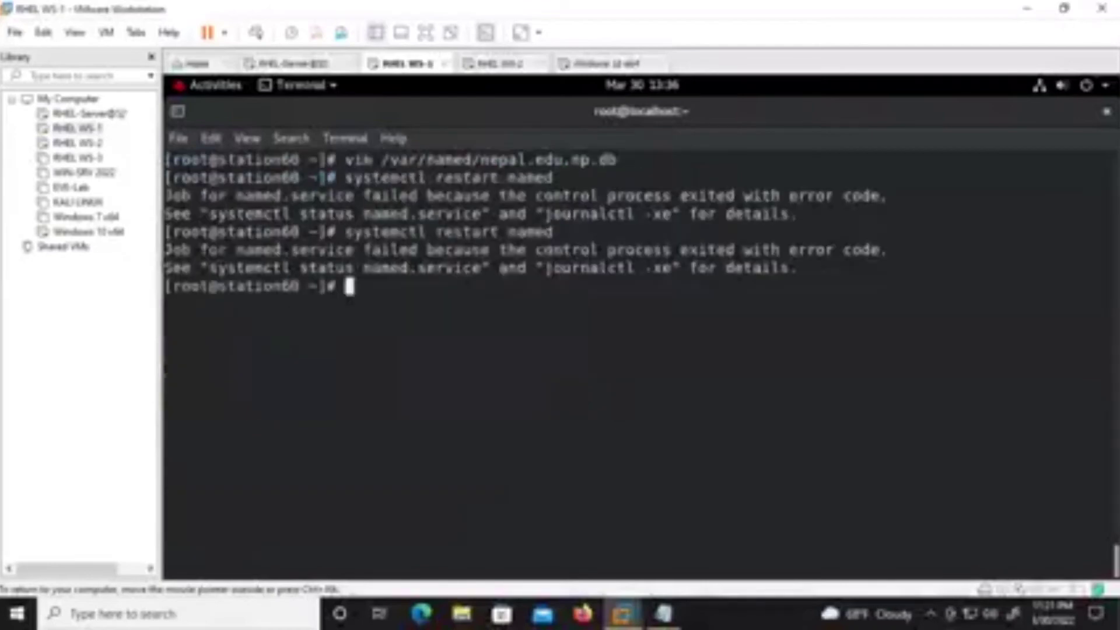
Comment out the CNAME line with #, save the zone file, and restart named.
key("Up")
key("Up")
key("Return")
key("Left")
key("Left")
key("Left")
key("Left")
key("Left")
key("Left")
key("Left")
key("Left")
key("Left")
key("Left")
key("Left")
key("Left")
key("Left")
key("Left")
key("Left")
key("Left")
key("Left")
key("Left")
key("Left")
key("Left")
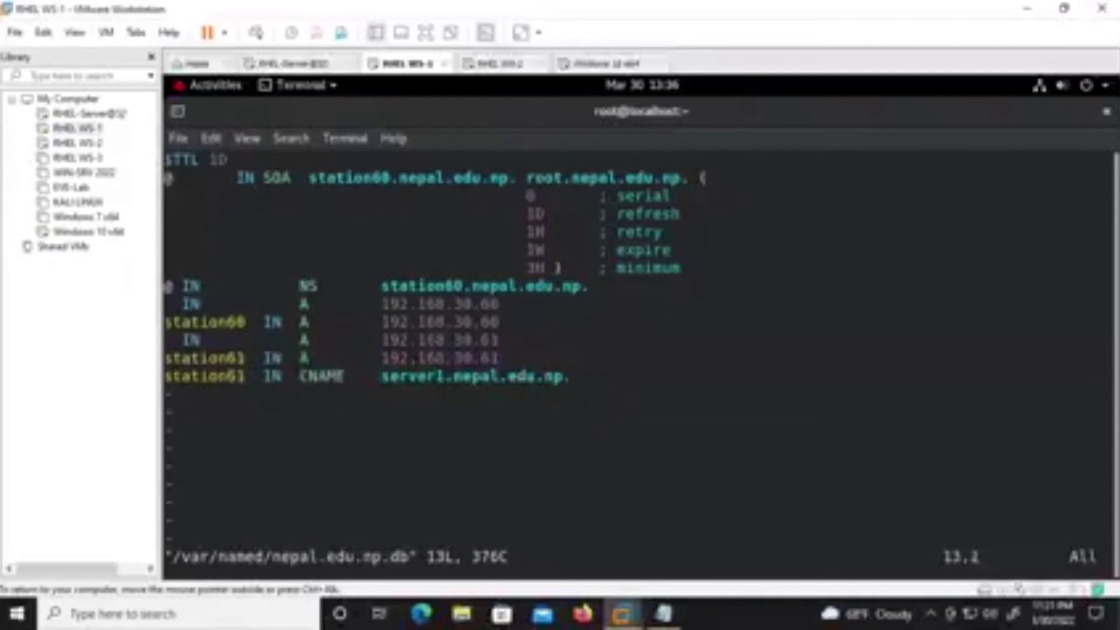
type("i")
type("#")
key("Escape")
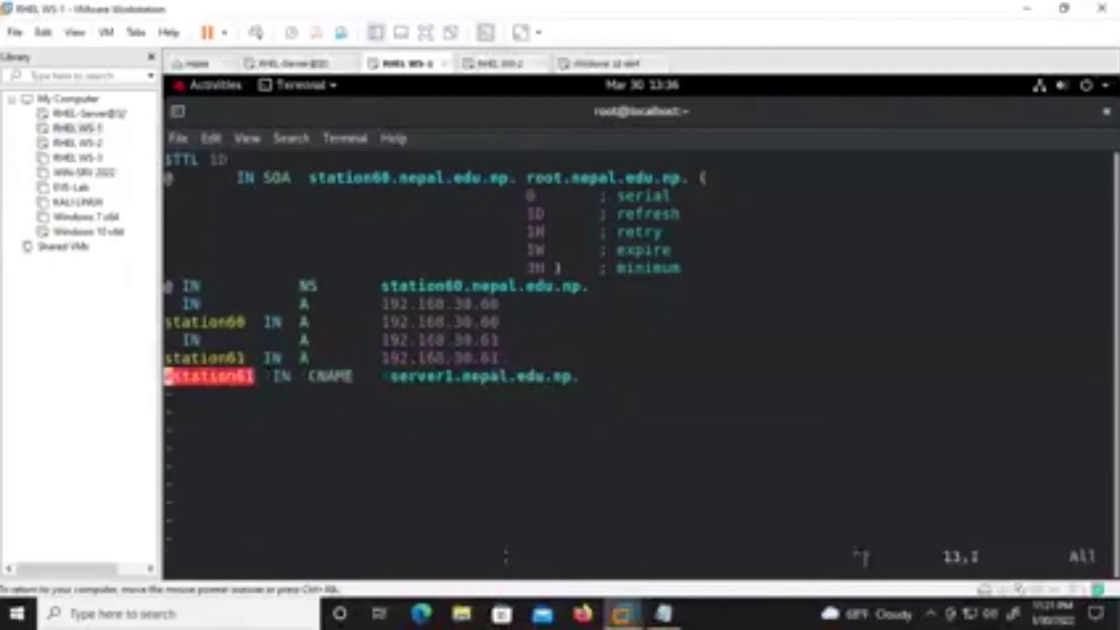
type(":wq!")
key("Return")
key("Up")
Reopen the zone file, uncomment the CNAME line, and erase its station61 name and server1 target.
key("Up")
key("Return")
key("ctrl+l")
key("Up")
key("Up")
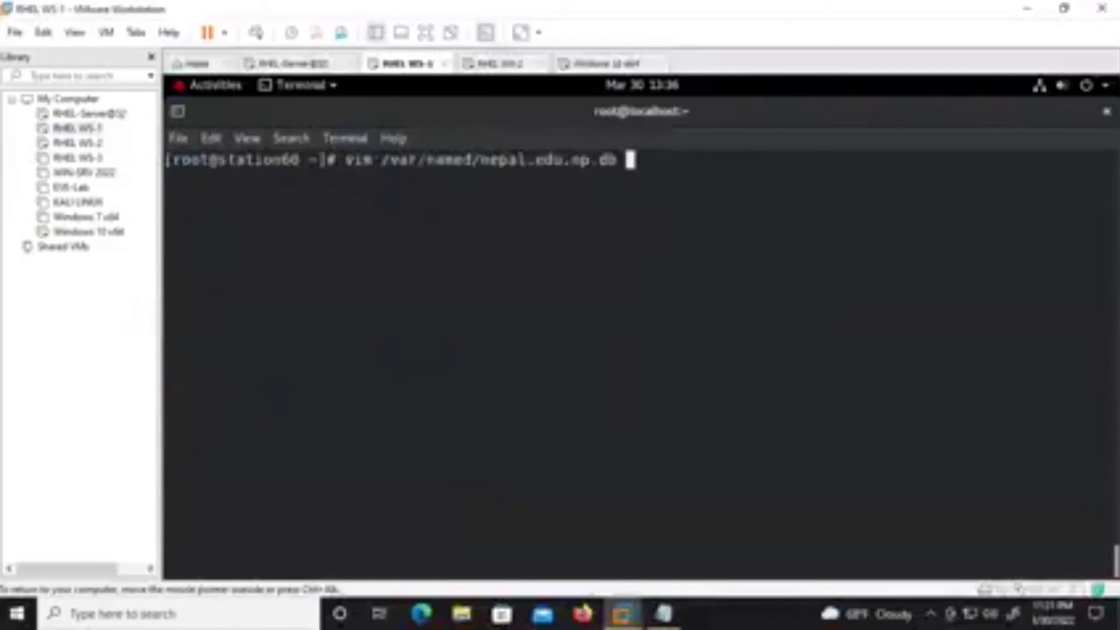
key("Return")
key("l")
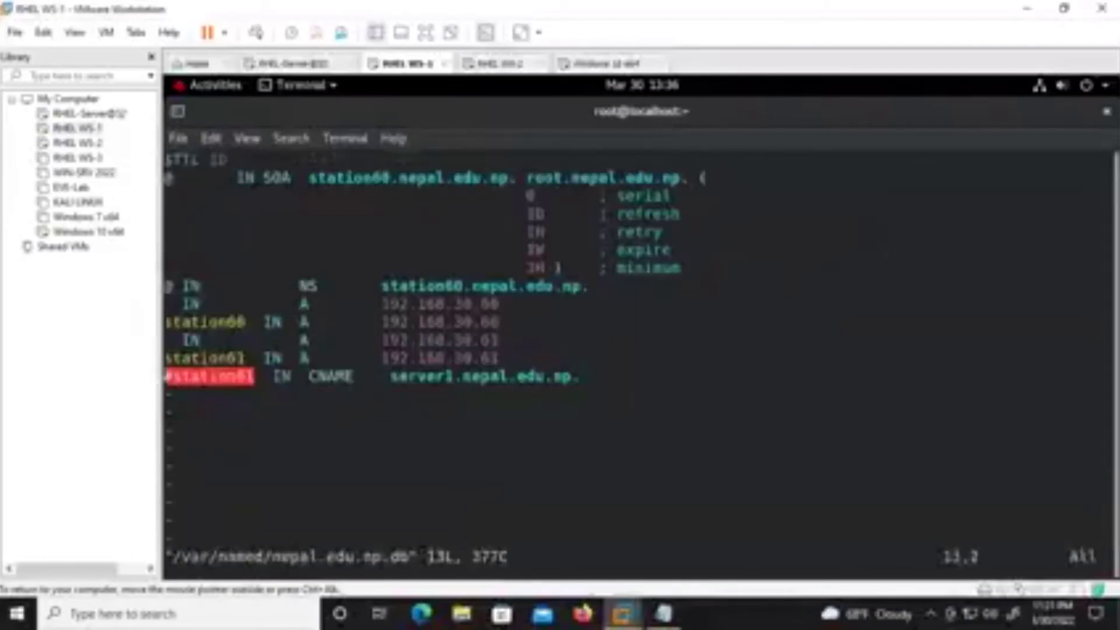
key("i")
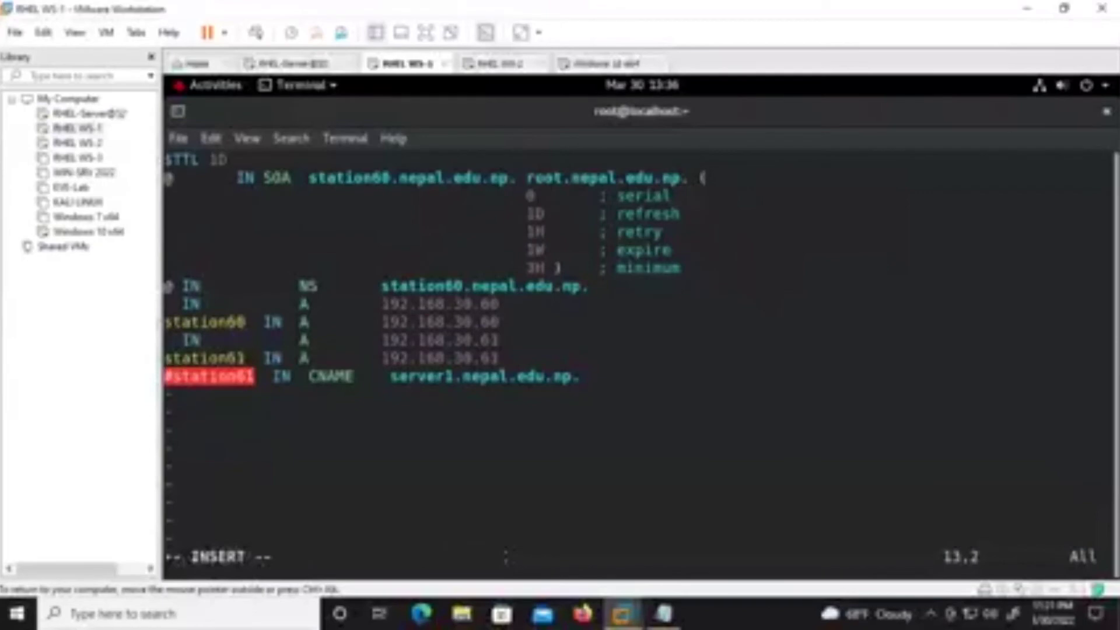
key("BackSpace")
key("Right")
key("Right")
key("Right")
key("Right")
key("Right")
key("Right")
key("Right")
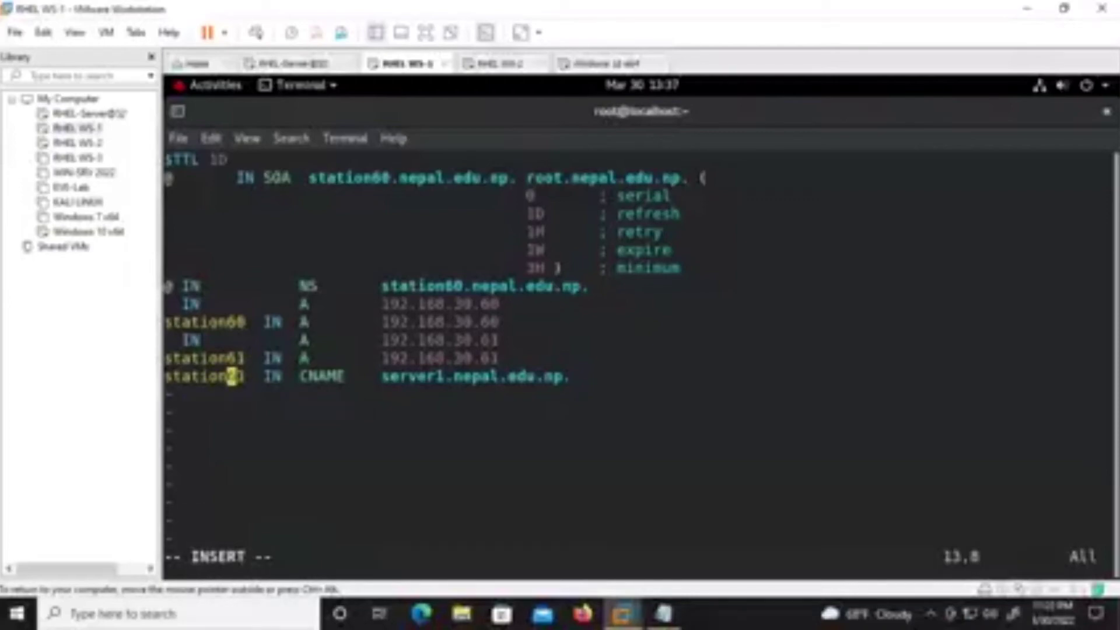
key("Right")
key("Right")
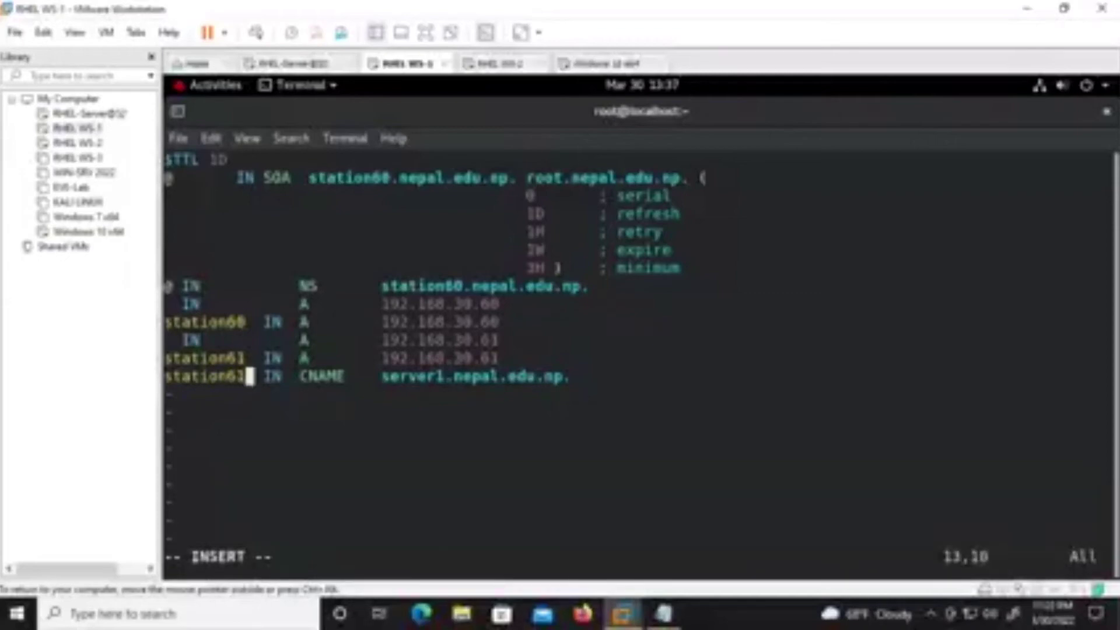
key("Right")
key("Right")
key("Right")
key("Right")
key("Right")
key("Right")
key("Right")
key("Right")
key("Right")
key("Right")
key("Right")
key("Right")
key("Right")
key("Right")
key("Right")
key("Right")
key("Right")
key("Right")
key("Right")
key("Right")
key("Right")
key("Right")
key("Right")
key("Right")
key("Right")
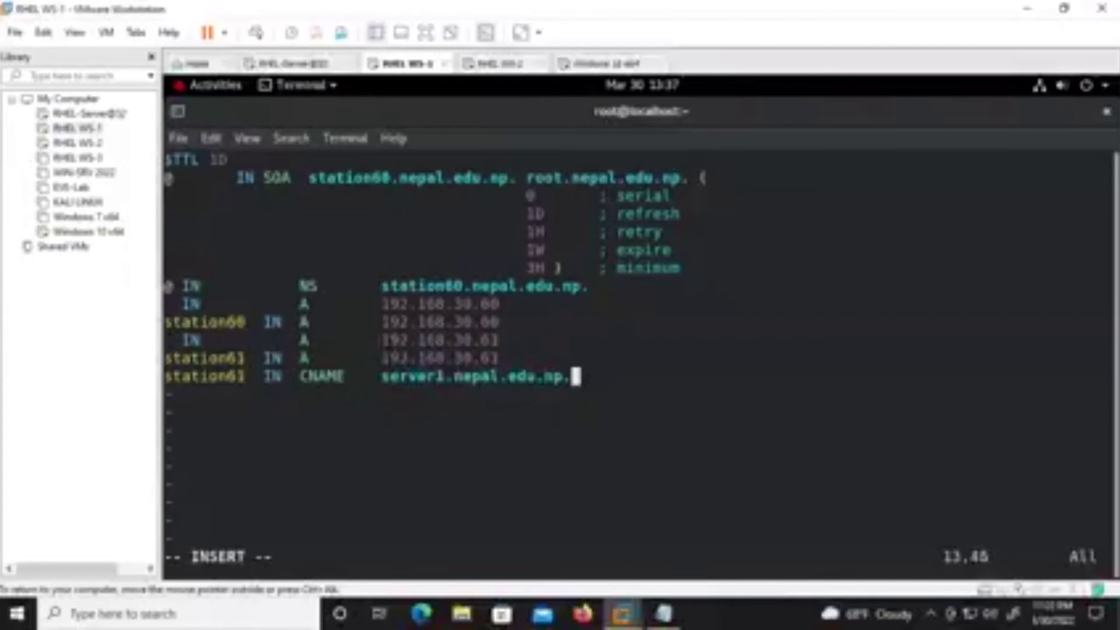
key("BackSpace")
key("BackSpace")
key("BackSpace")
key("BackSpace")
key("BackSpace")
key("BackSpace")
key("BackSpace")
key("BackSpace")
key("BackSpace")
key("BackSpace")
key("BackSpace")
key("BackSpace")
key("BackSpace")
key("BackSpace")
key("BackSpace")
key("BackSpace")
key("BackSpace")
key("BackSpace")
key("BackSpace")
key("BackSpace")
key("BackSpace")
key("Left")
key("Left")
key("Left")
key("Left")
key("Left")
key("Left")
key("Left")
key("Left")
key("Left")
key("Left")
key("BackSpace")
key("BackSpace")
key("BackSpace")
key("BackSpace")
key("BackSpace")
key("BackSpace")
key("BackSpace")
key("BackSpace")
key("BackSpace")
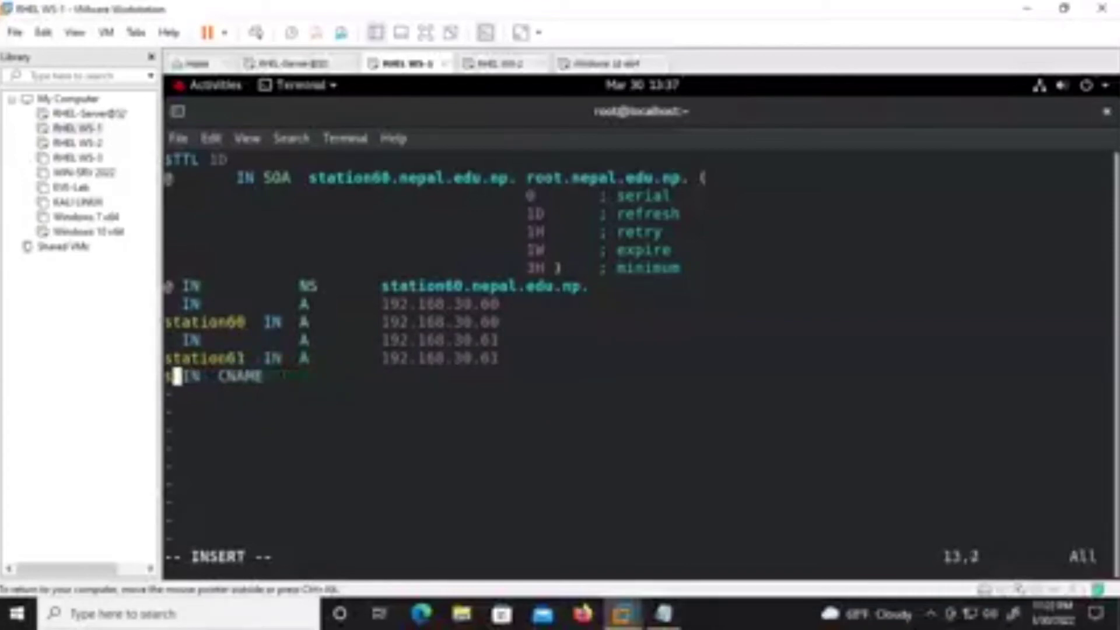
key("BackSpace")
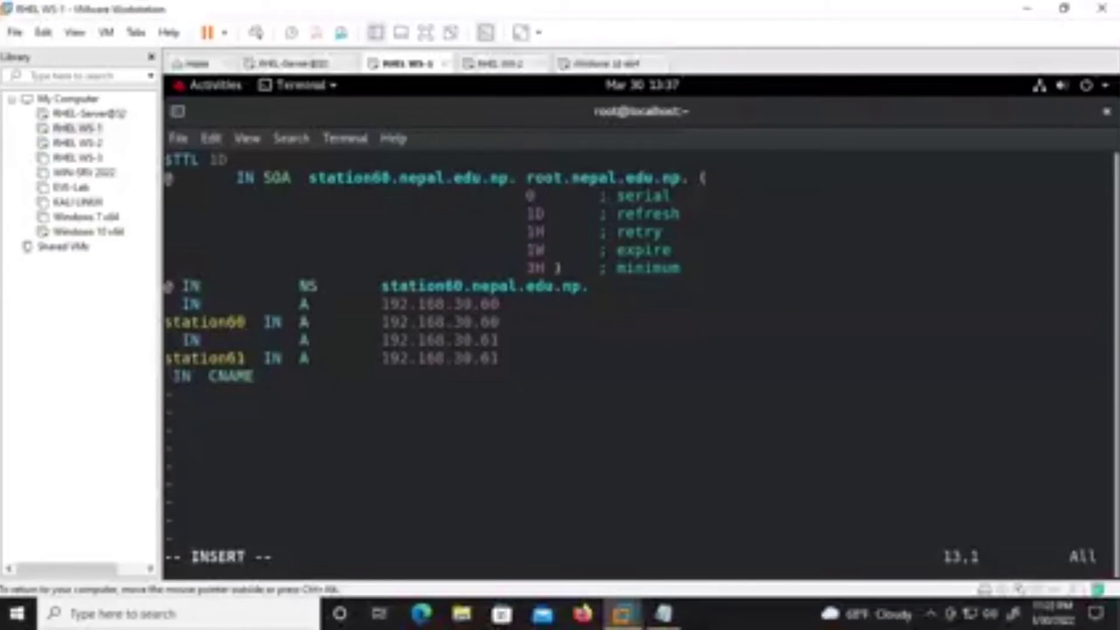
Rewrite the line as 'cisco IN CNAME station61', save with :wq, and run systemctl restart named.
type("cisco")
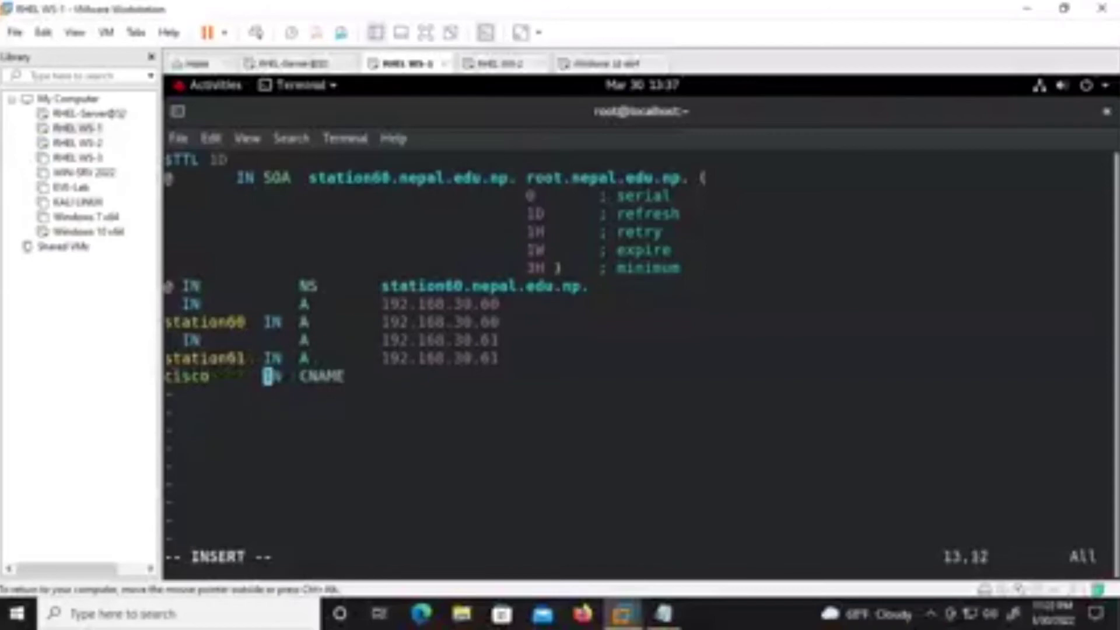
left_click(331, 376)
key("Right")
key("BackSpace")
key("Right")
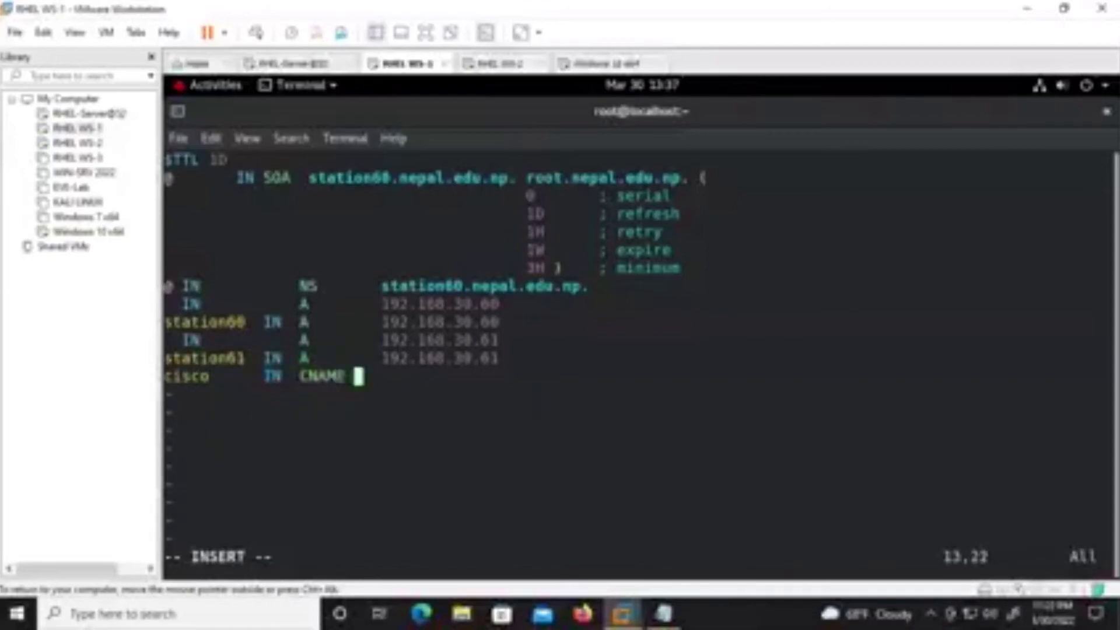
type("stationb")
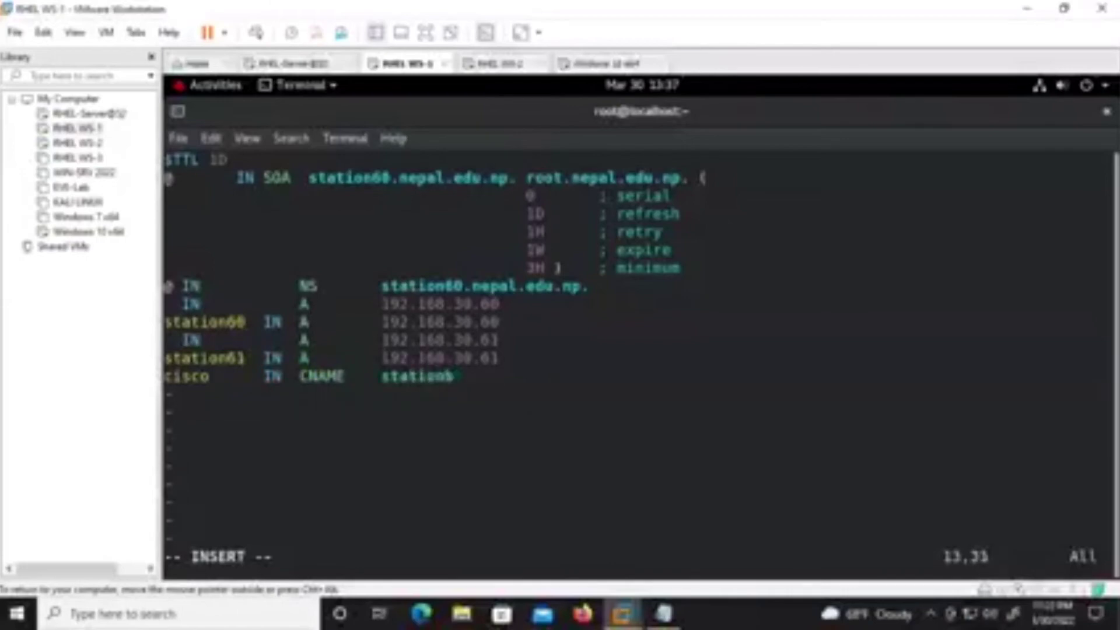
key("BackSpace")
type("61")
key("Escape")
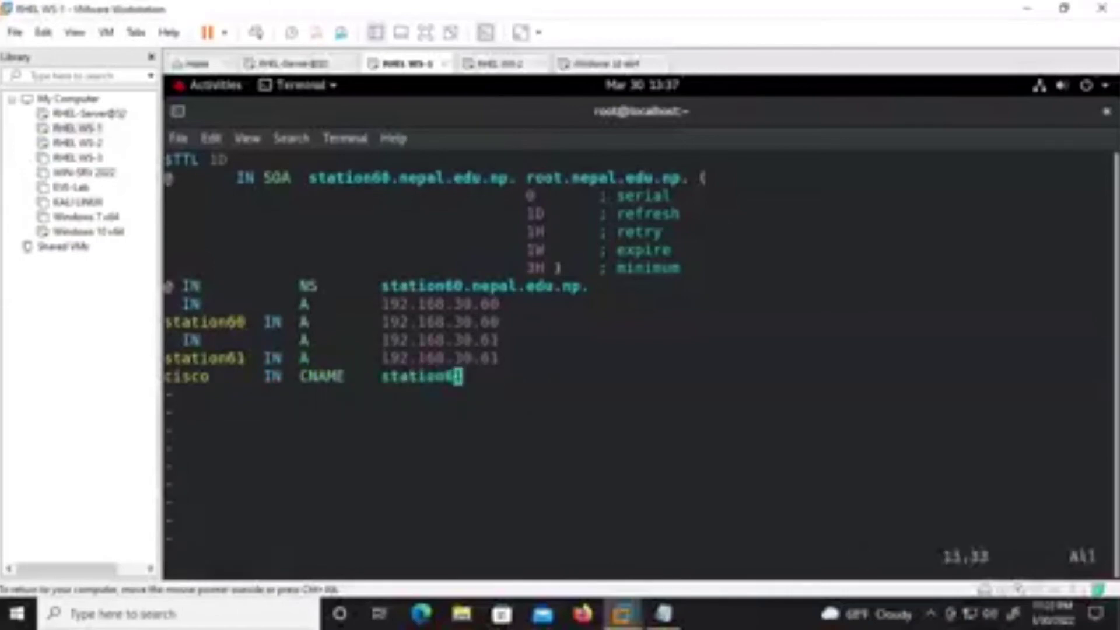
type(":wq")
key("Return")
key("Return")
key("Return")
type("systemctl restart named")
key("Return")
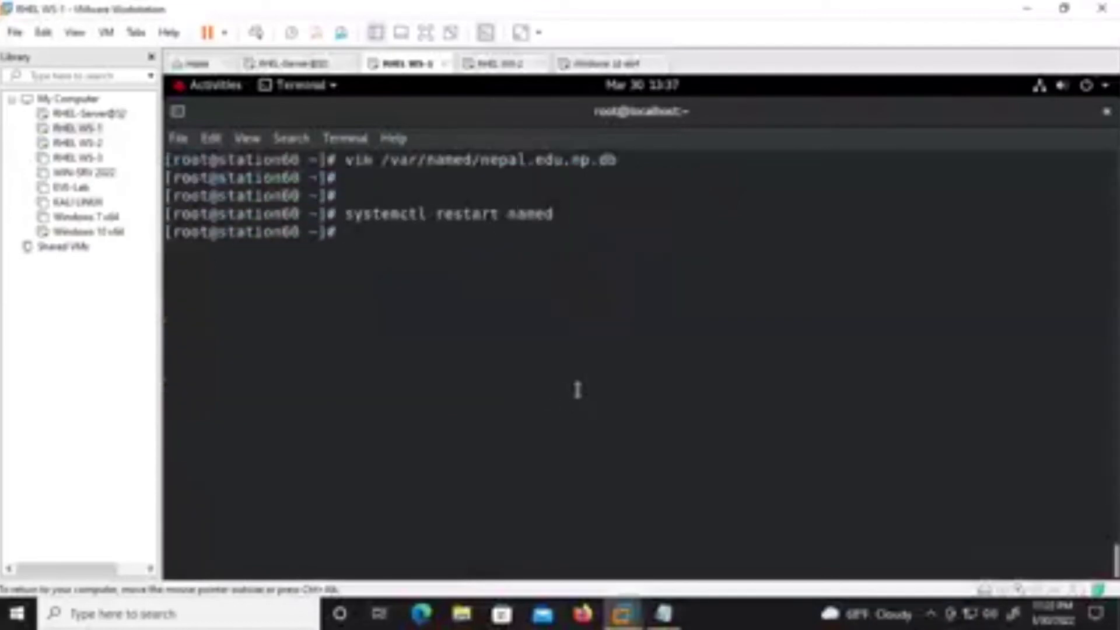
On the Windows 10 client, rerun ping cisco, then ping cisco by its full domain name.
left_click(584, 66)
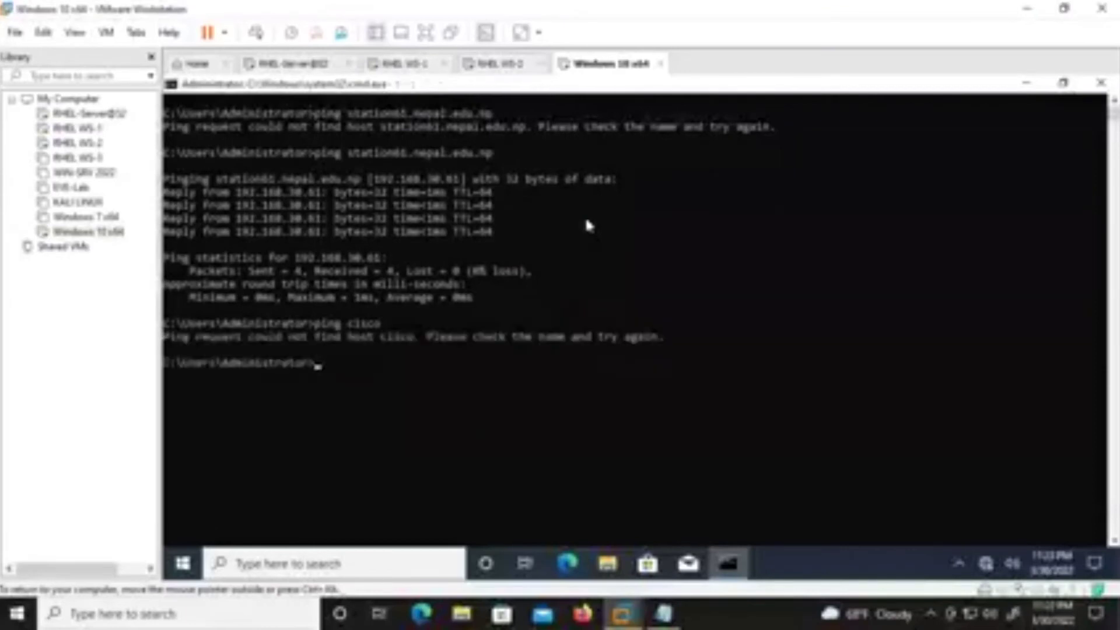
key("Up")
key("Return")
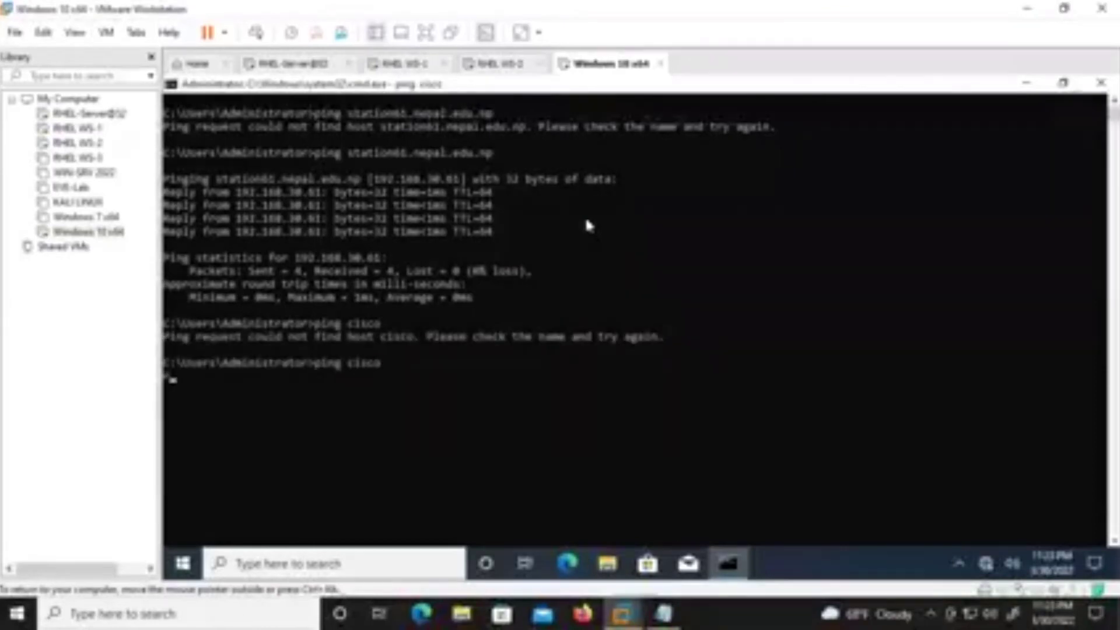
key("Up")
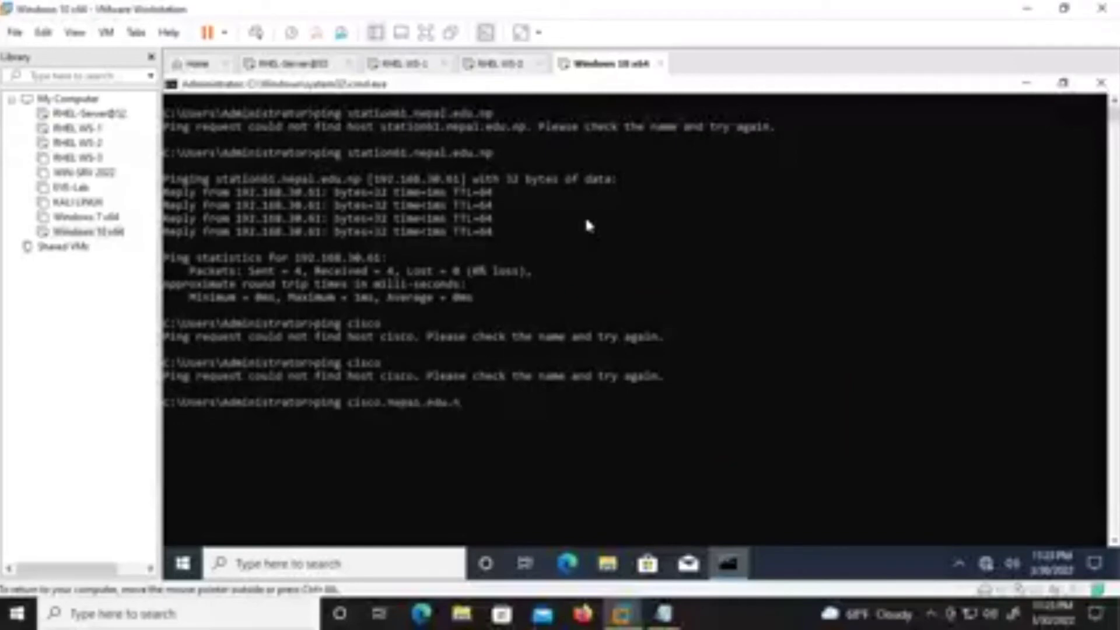
type("p")
key("Return")
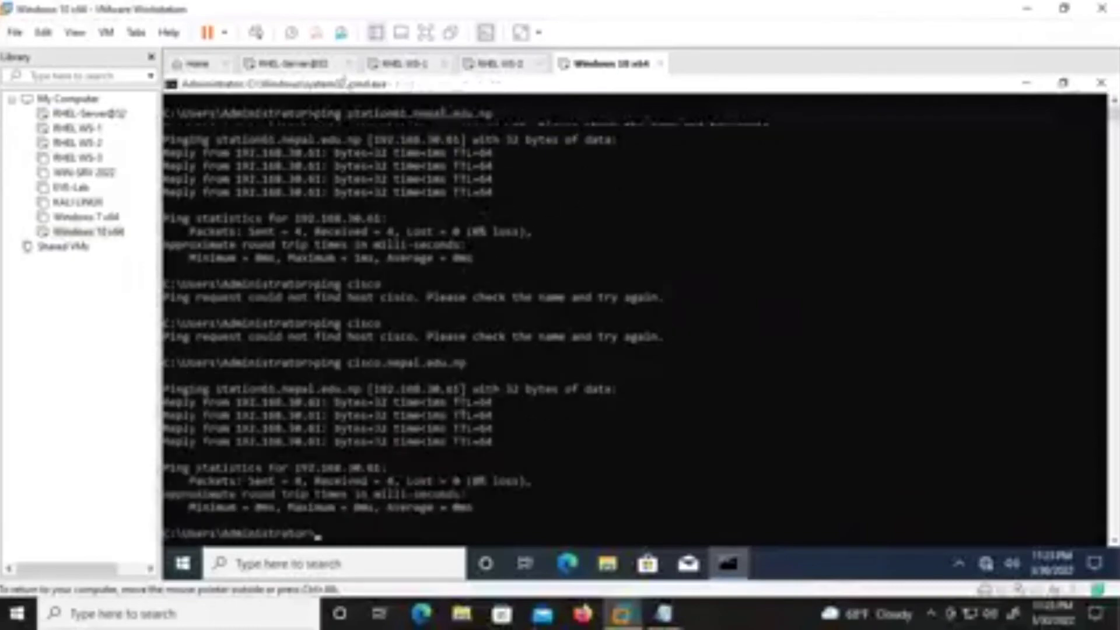
On RHEL WS-1, rerun systemctl restart named several times.
left_click(389, 65)
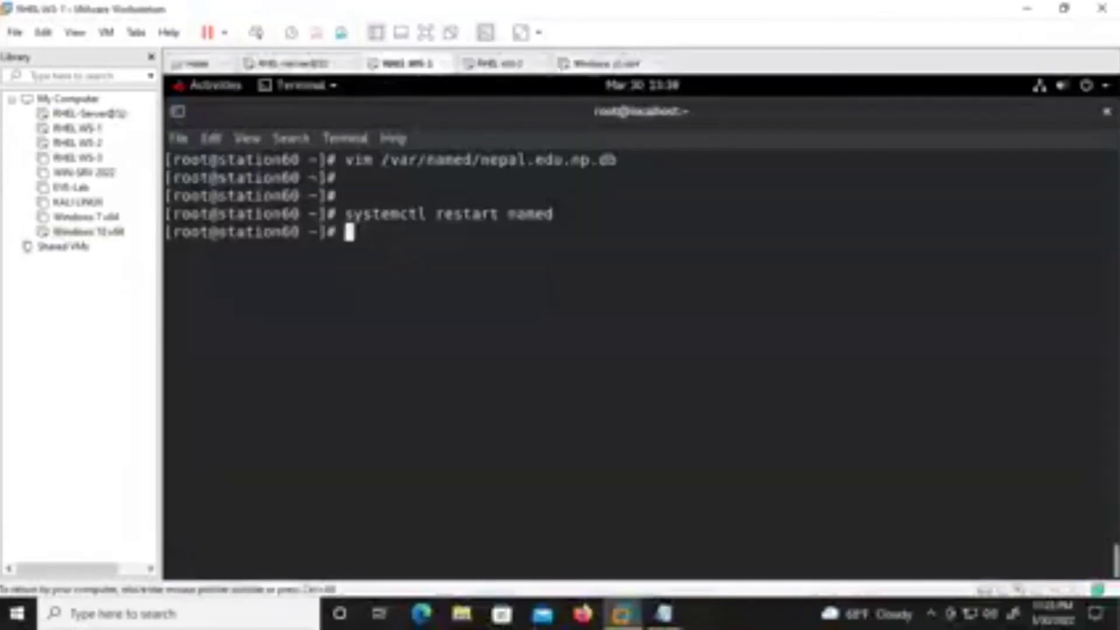
key("Up")
key("Return")
key("Up")
key("Return")
key("Up")
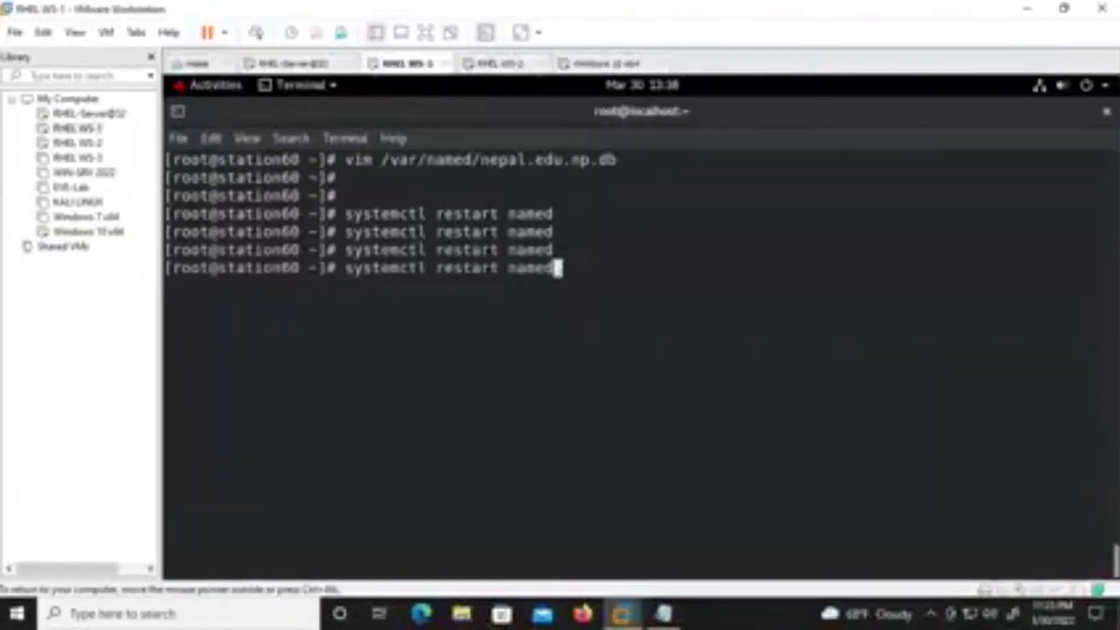
key("Return")
key("Up")
key("Return")
Clear the RHEL terminal and ping cisco, which resolves to 192.168.30.61.
key("ctrl+l")
key("Return")
key("Return")
type("ping clos")
key("BackSpace")
key("BackSpace")
key("BackSpace")
type("isco")
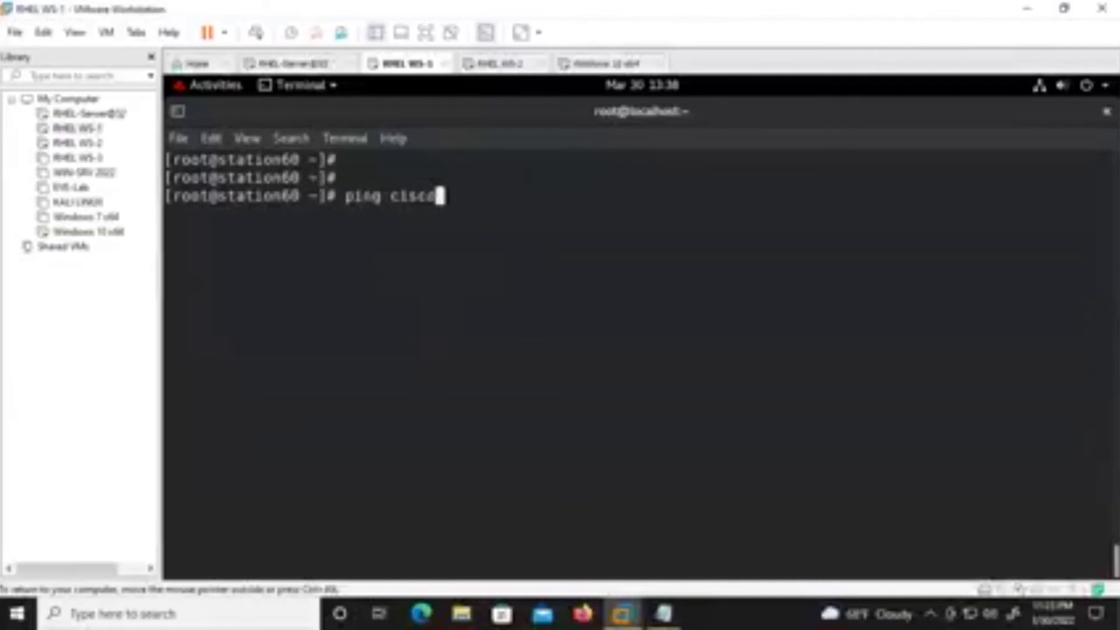
key("Return")
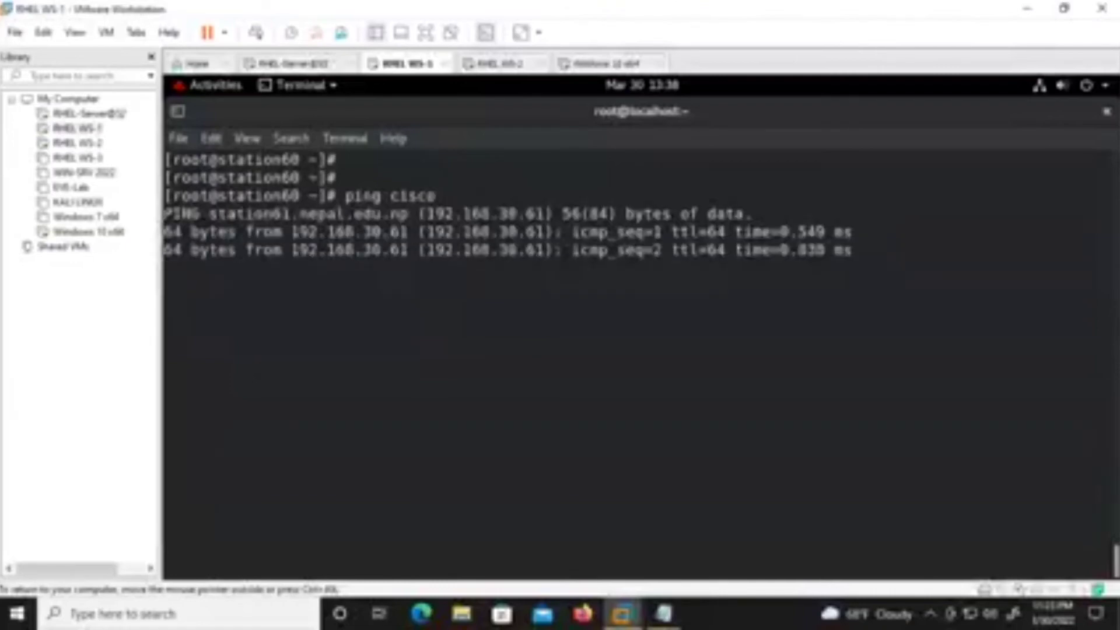
Back on the Windows 10 client, enter ipconfig /flushdns at the command prompt.
left_click(589, 64)
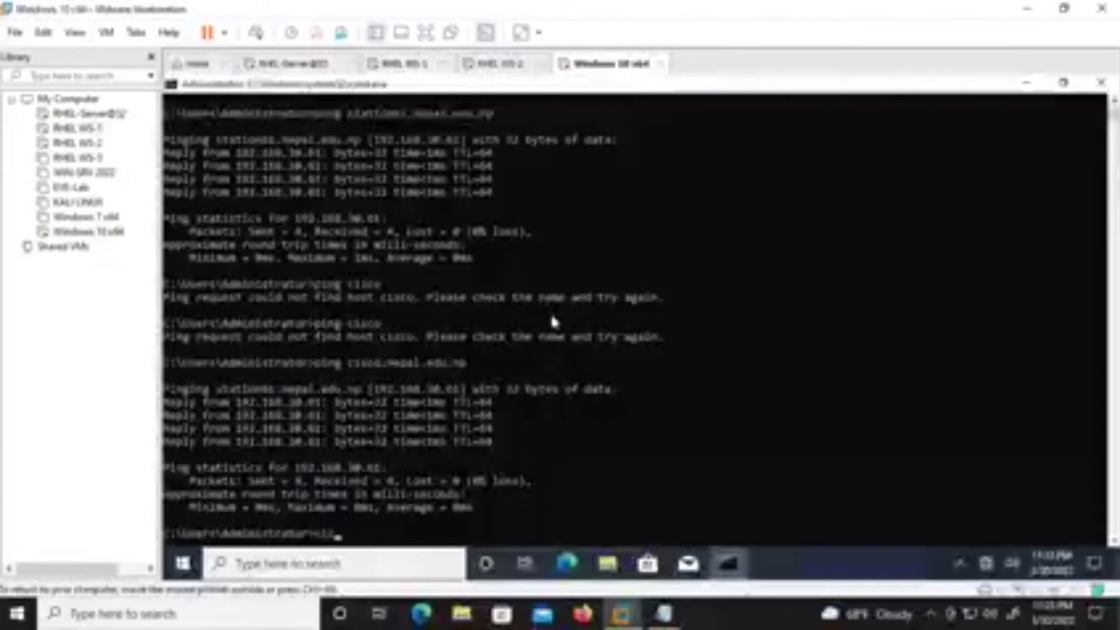
key("Return")
key("Return")
key("Return")
type("ipconfig")
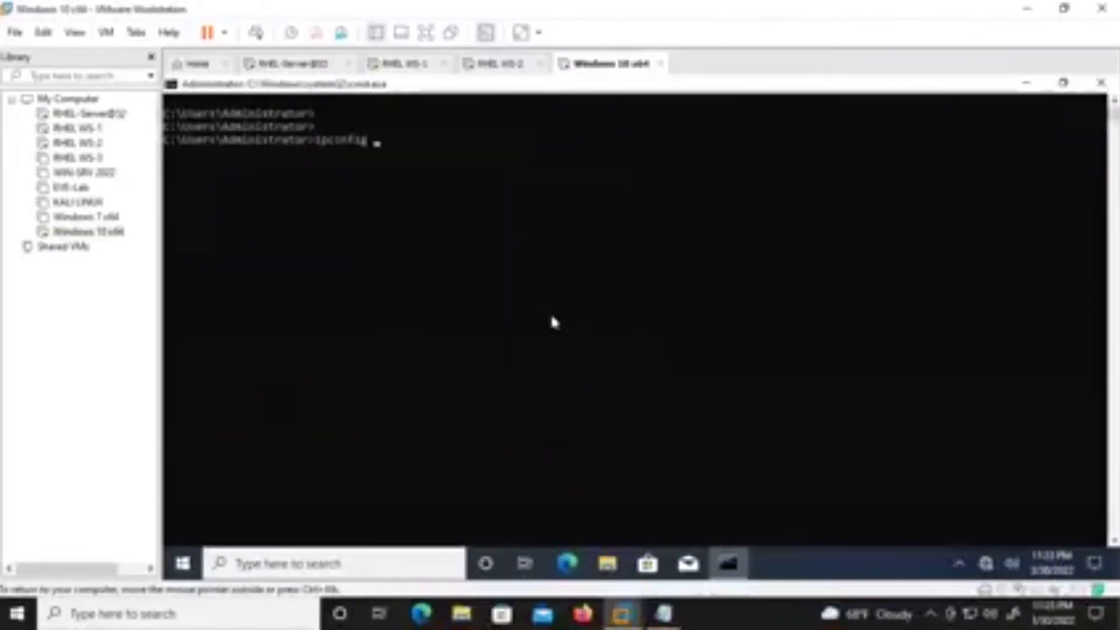
type(" /flushdns")
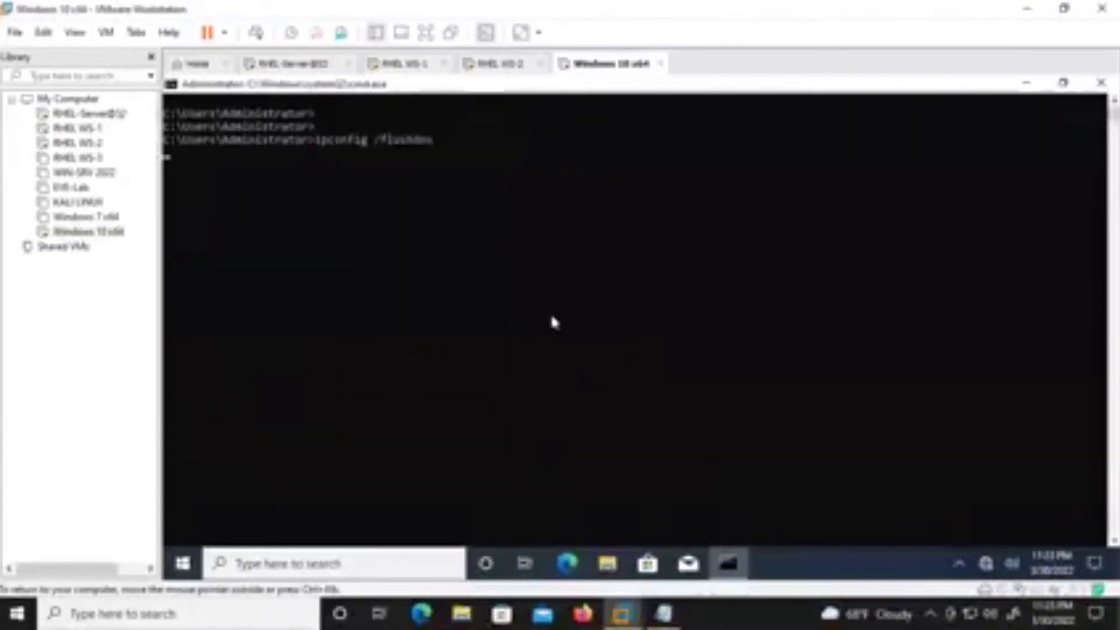
Flush the Windows 10 DNS cache and ping cisco again, which still finds no host.
key("Return")
key("Return")
key("Return")
key("Up")
key("Up")
key("Up")
key("Up")
key("Return")
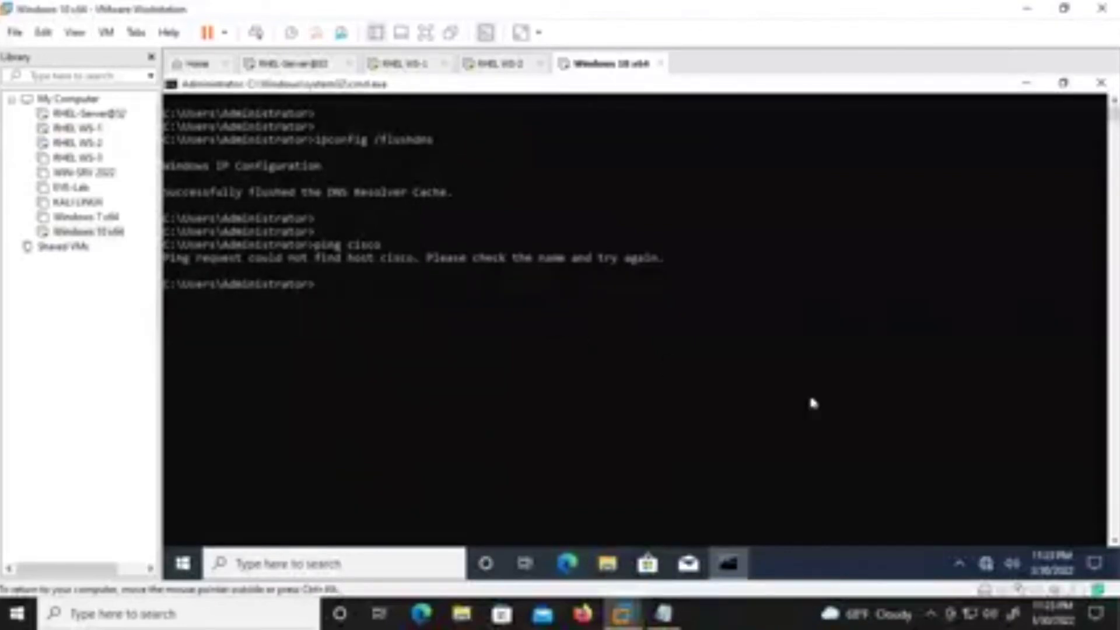
Check the Ethernet adapter options in Network & Internet settings, then close them and minimize cmd.
right_click(985, 563)
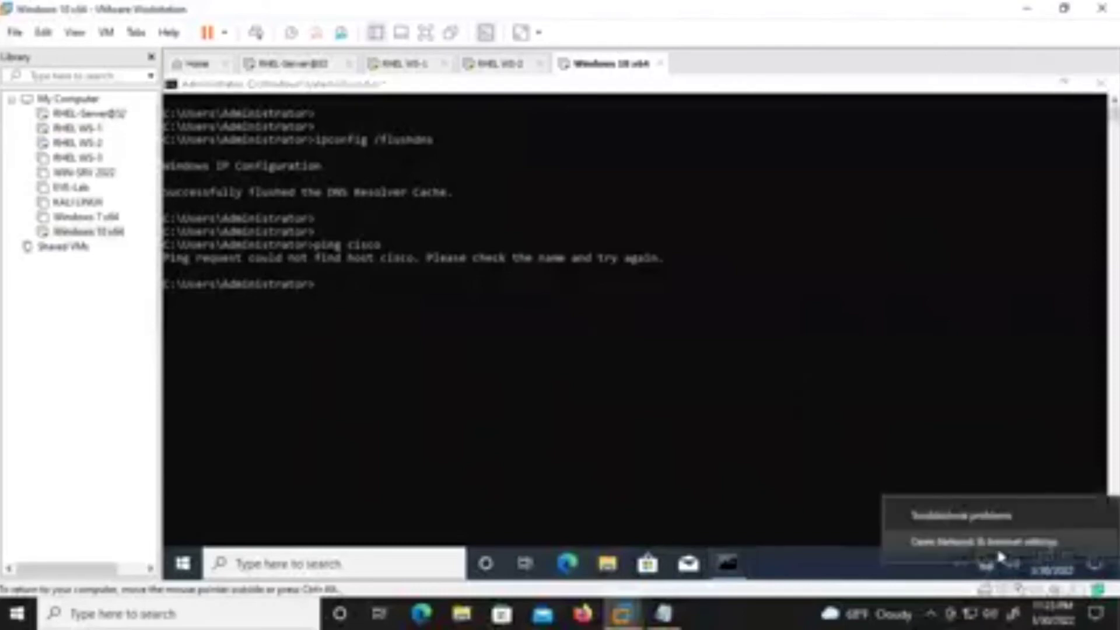
left_click(986, 535)
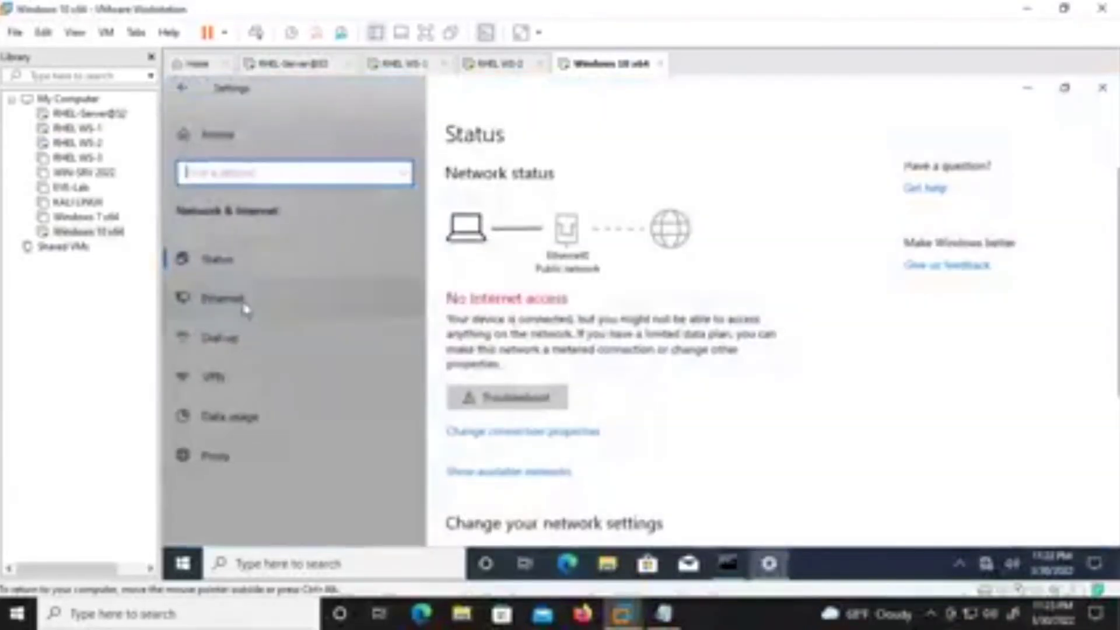
left_click(343, 304)
left_click(937, 187)
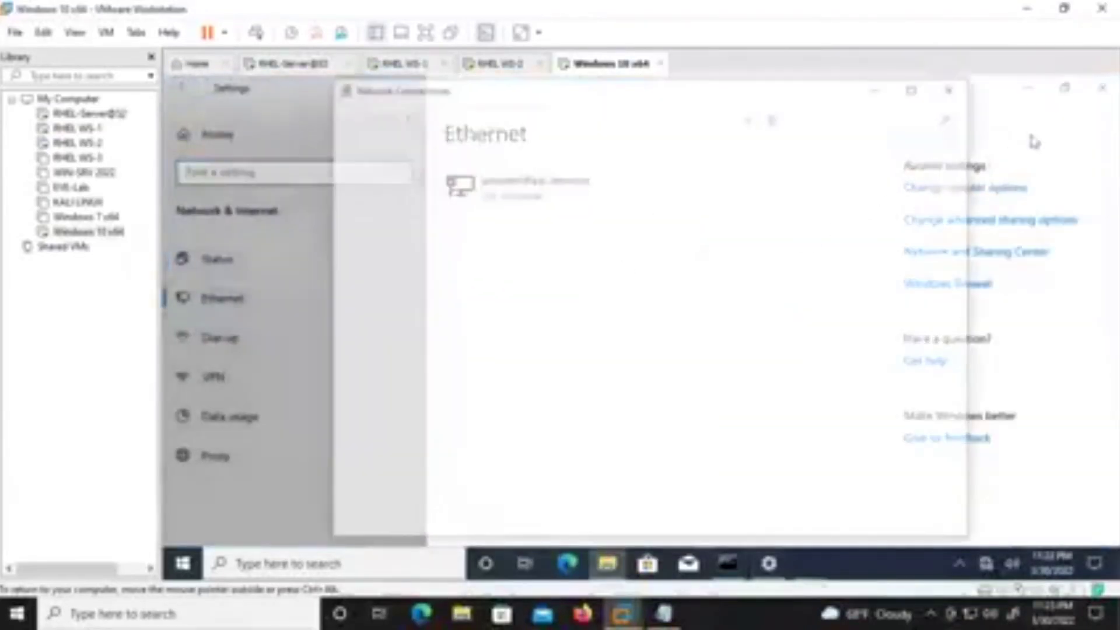
left_click(954, 87)
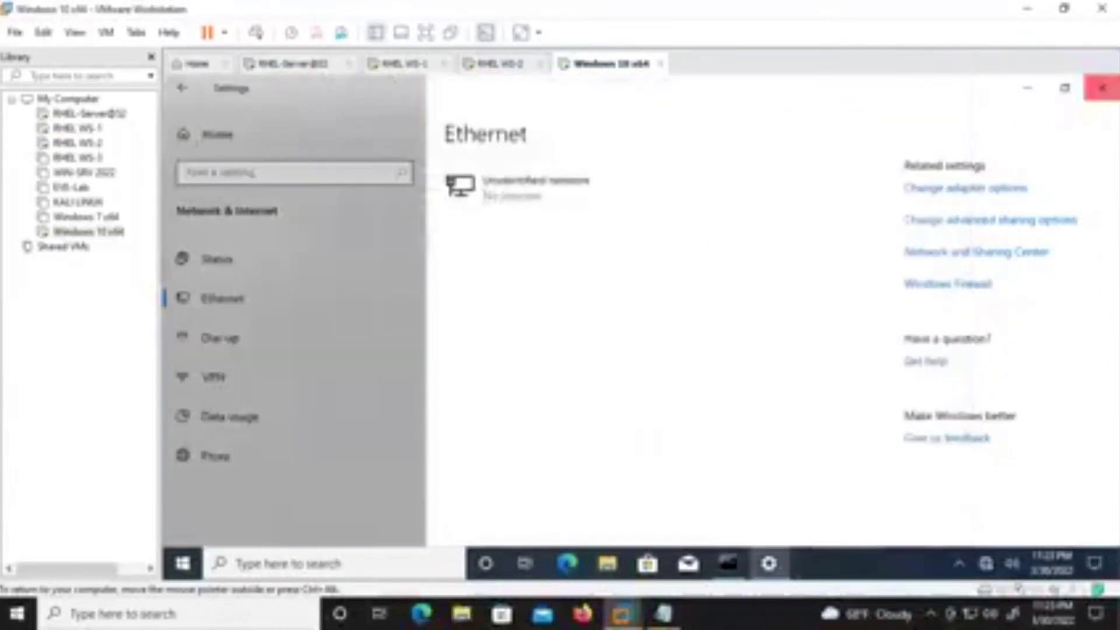
left_click(1101, 88)
left_click(1025, 83)
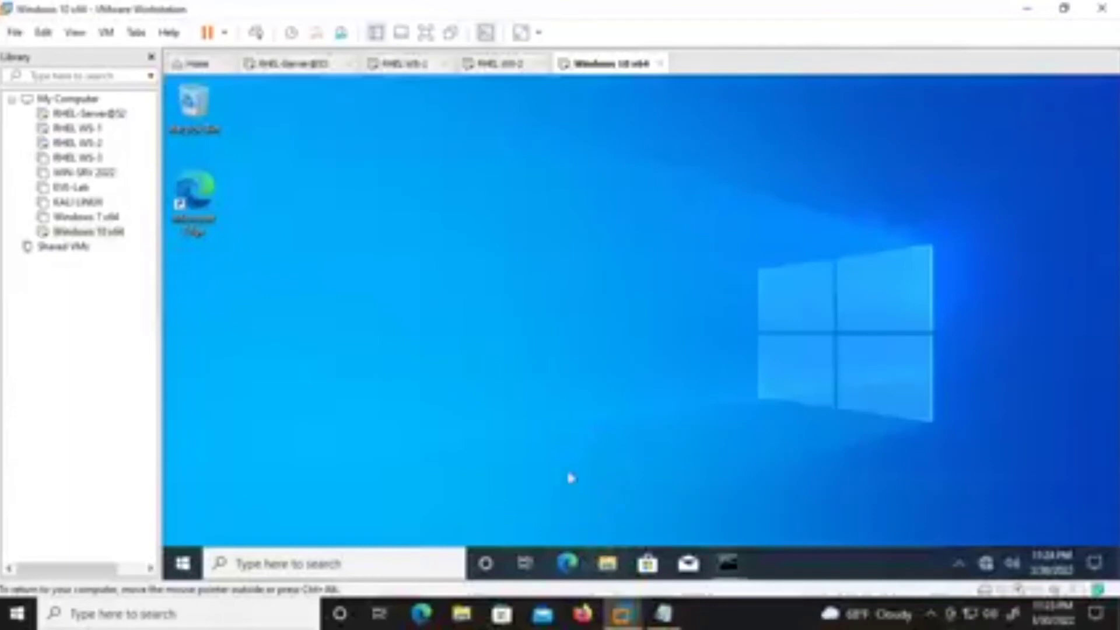
Open This PC's system properties and enter a new primary DNS suffix for the computer.
key("super+e")
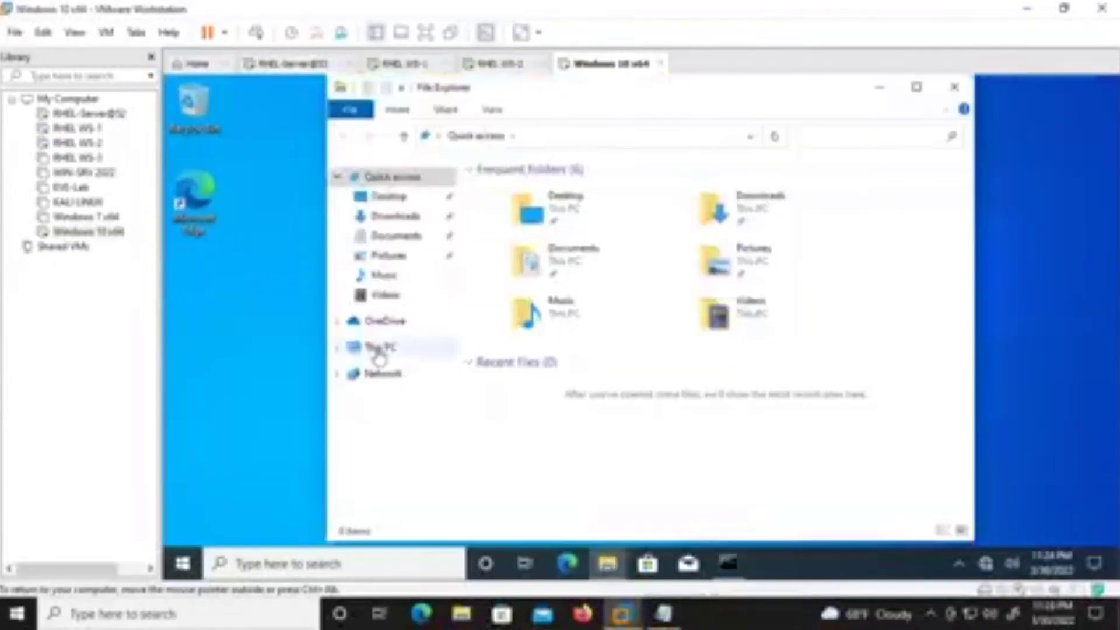
right_click(376, 348)
left_click(310, 338)
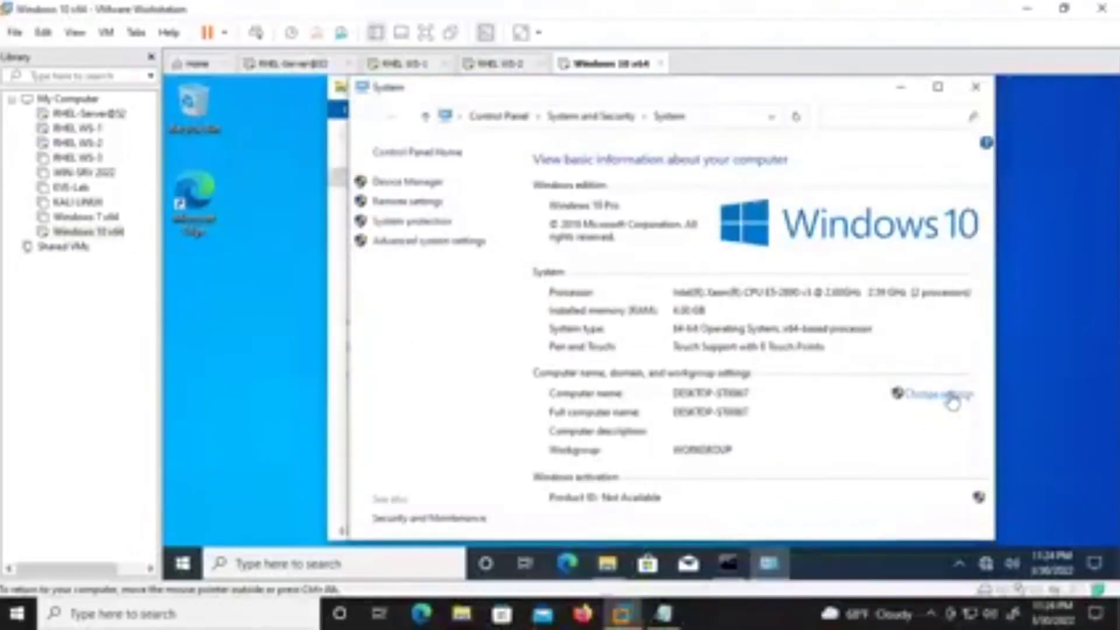
left_click(940, 398)
left_click(560, 402)
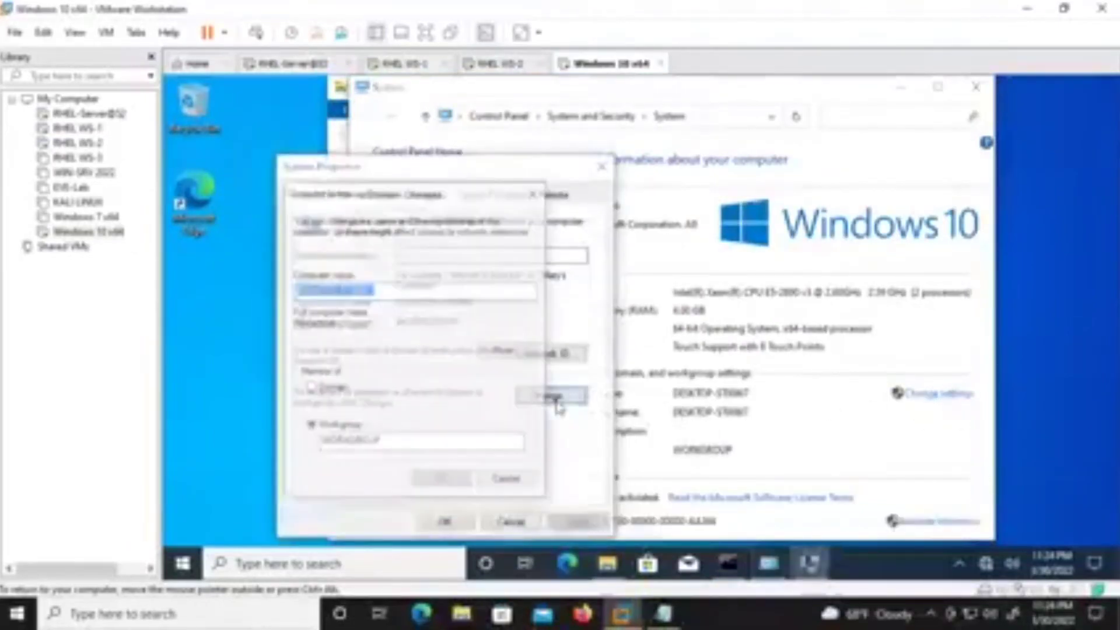
left_click(524, 353)
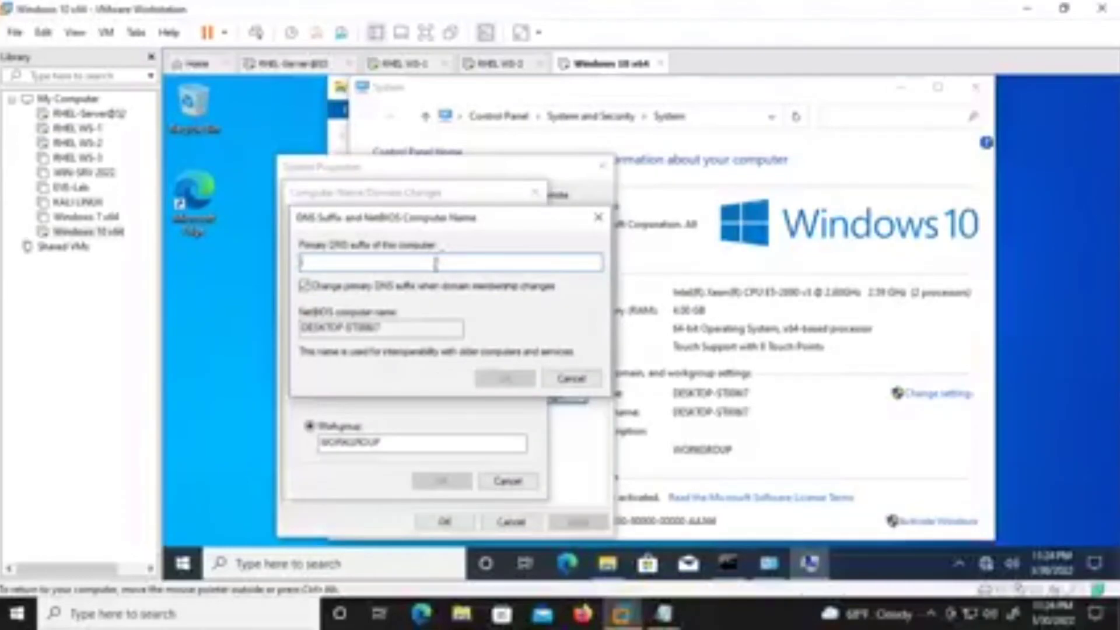
type("local.ed")
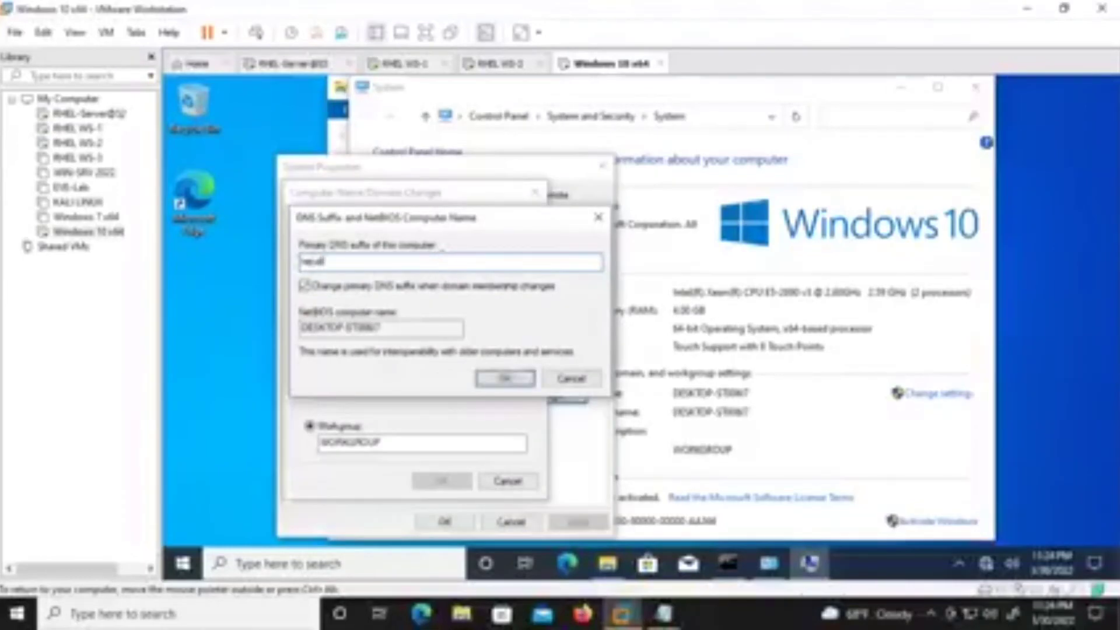
type("u.np")
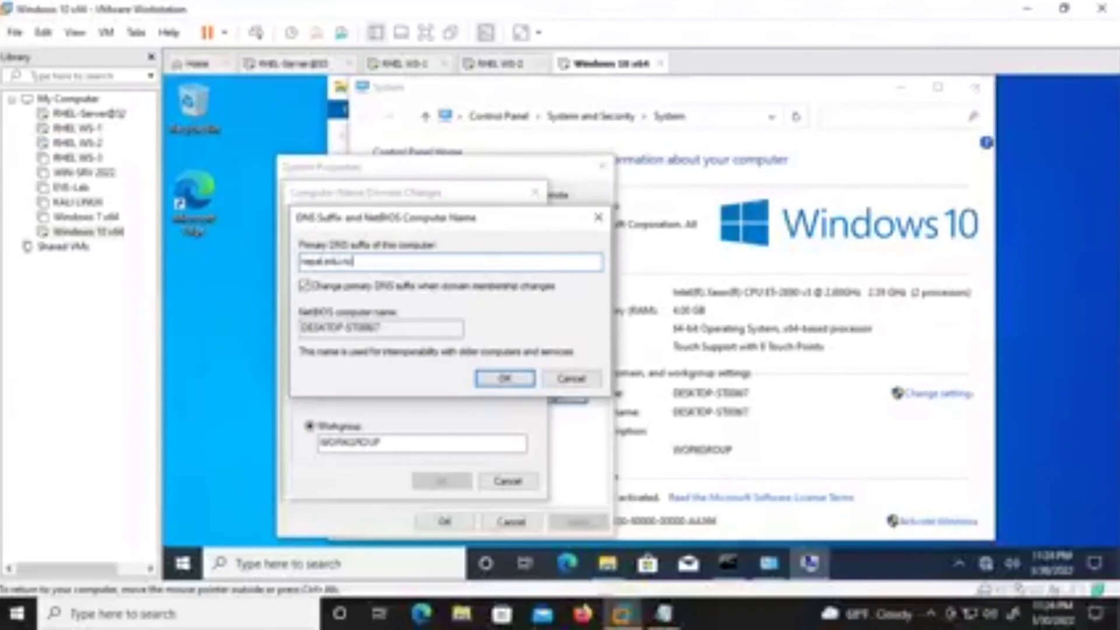
left_click(502, 378)
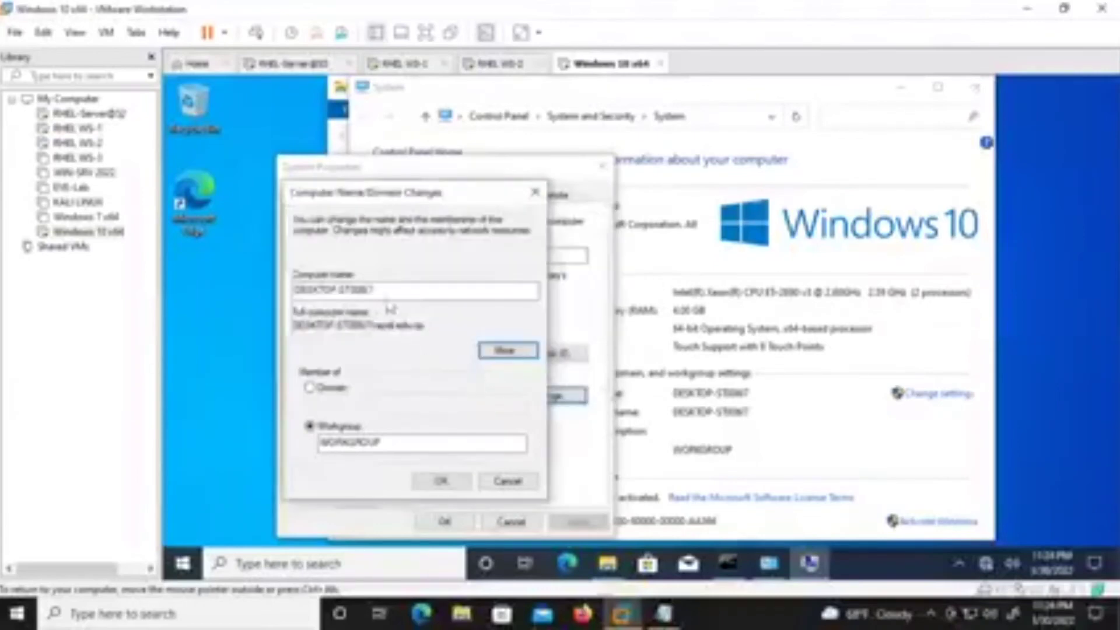
Rename the computer to WIN10, copy its full name, and apply the change.
left_click_drag(404, 292, 227, 307)
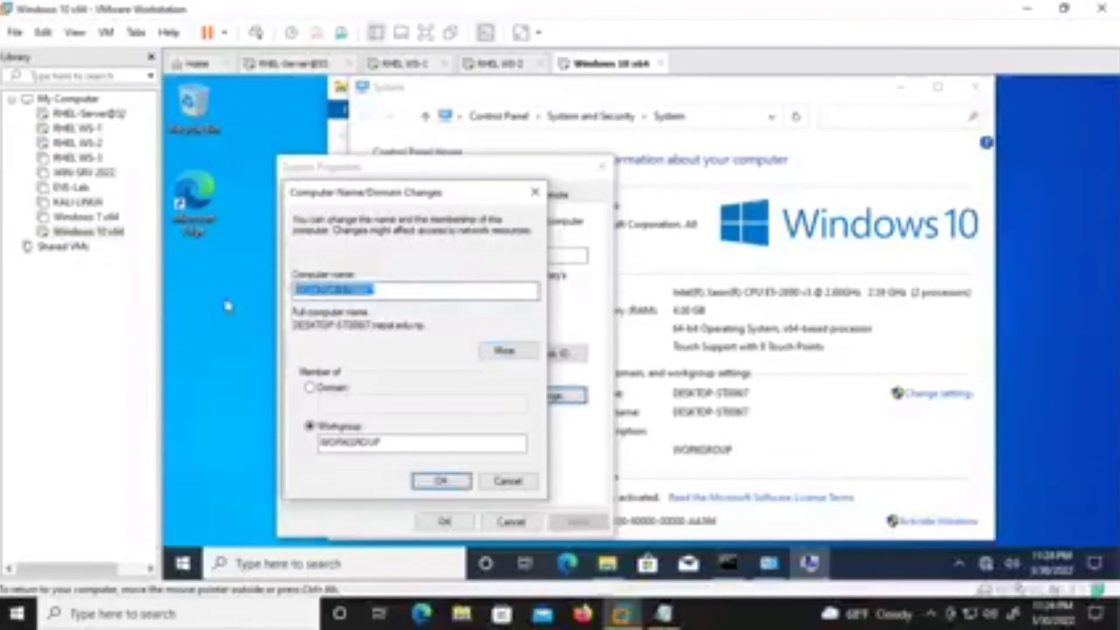
type("WIN10")
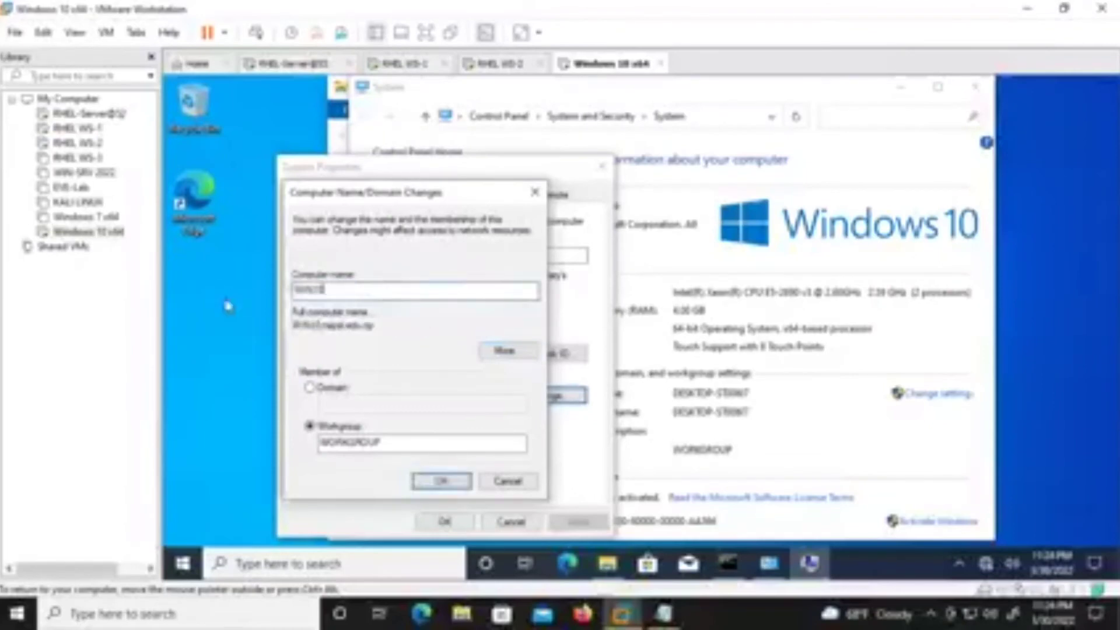
type("-E")
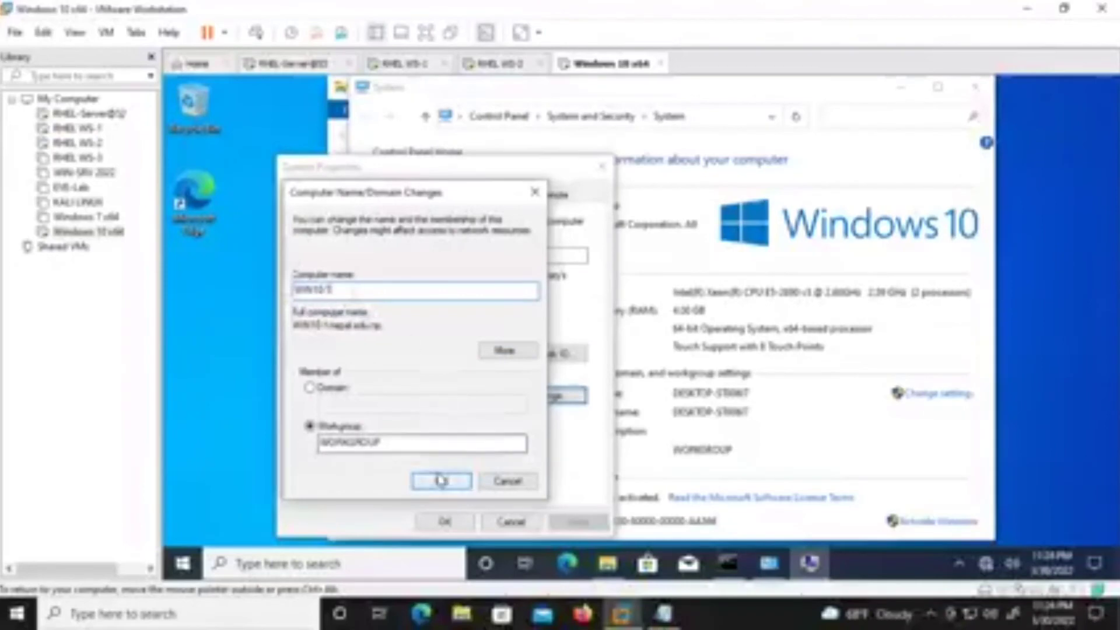
left_click_drag(386, 325, 294, 325)
right_click(367, 327)
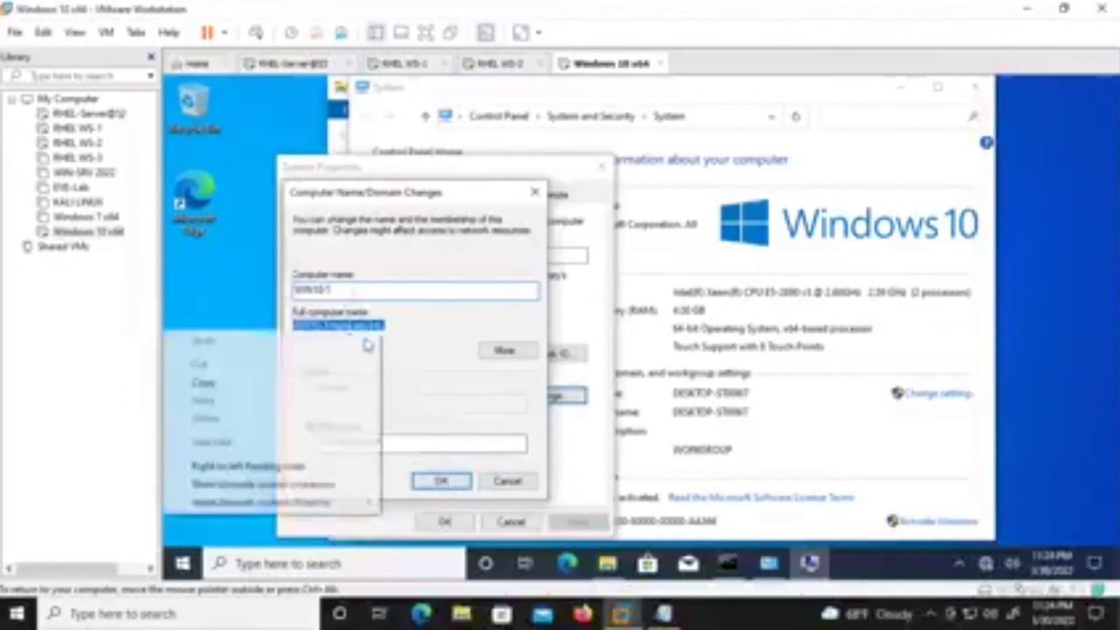
left_click(290, 383)
left_click(342, 290)
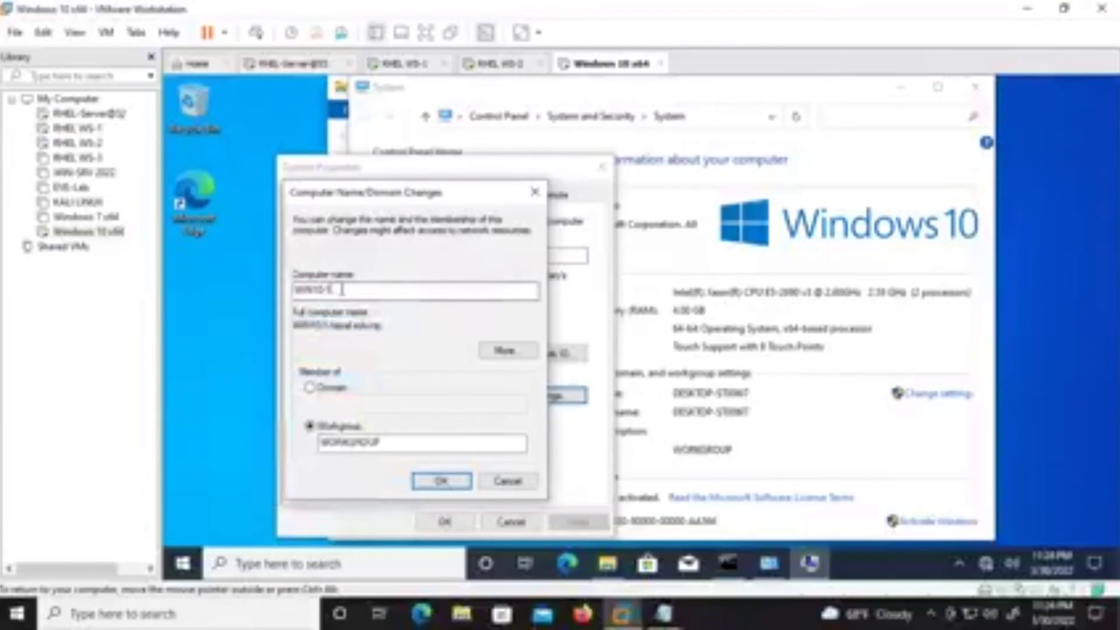
key("BackSpace")
key("BackSpace")
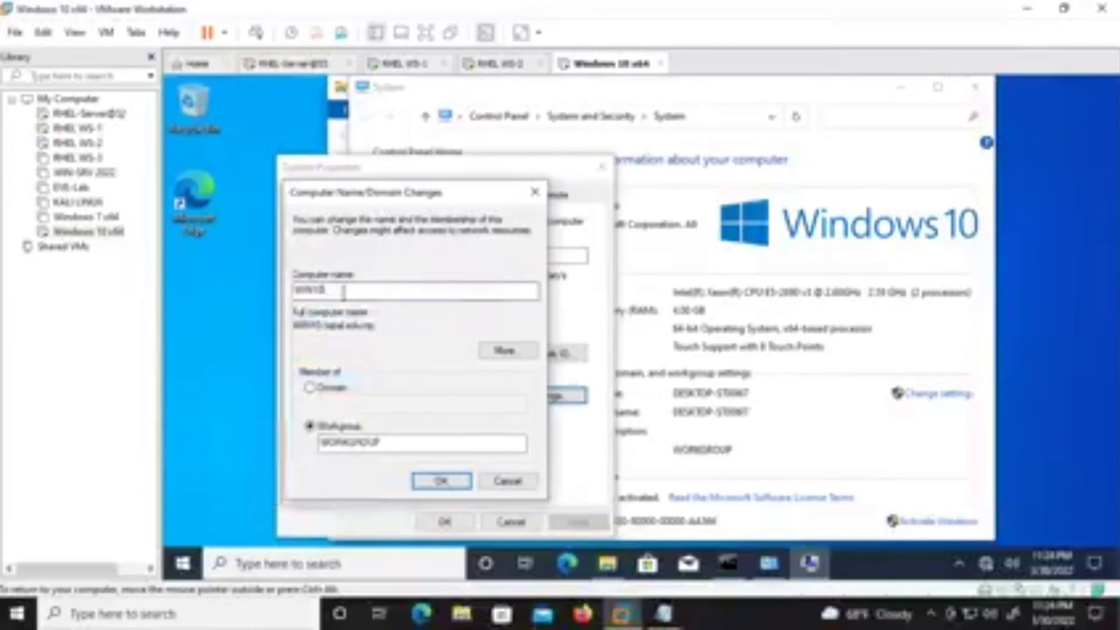
double_click(308, 326)
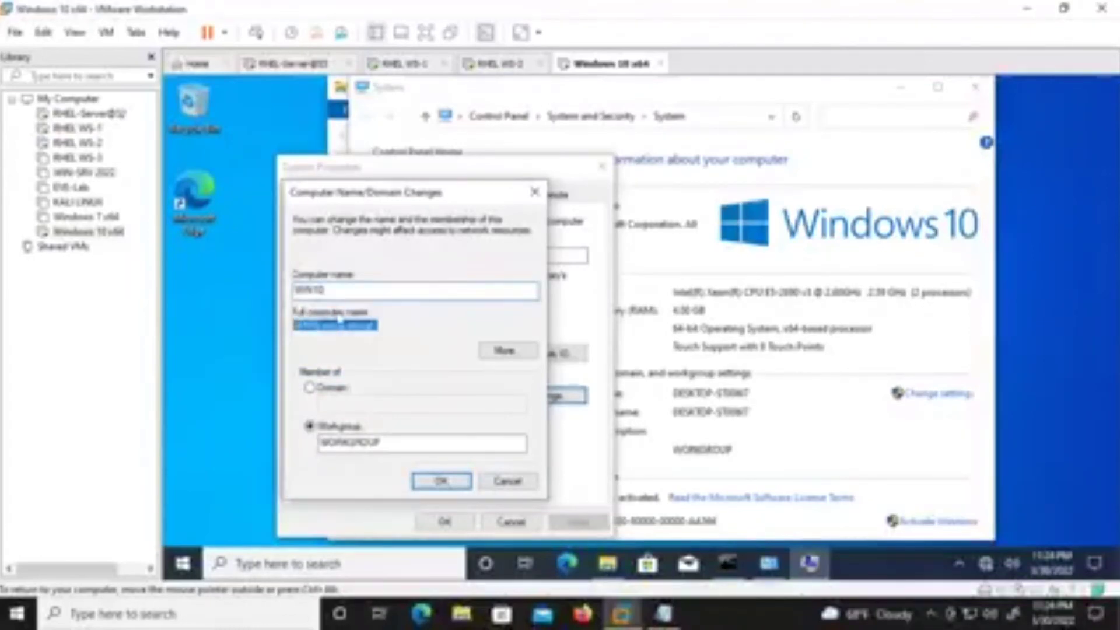
right_click(357, 326)
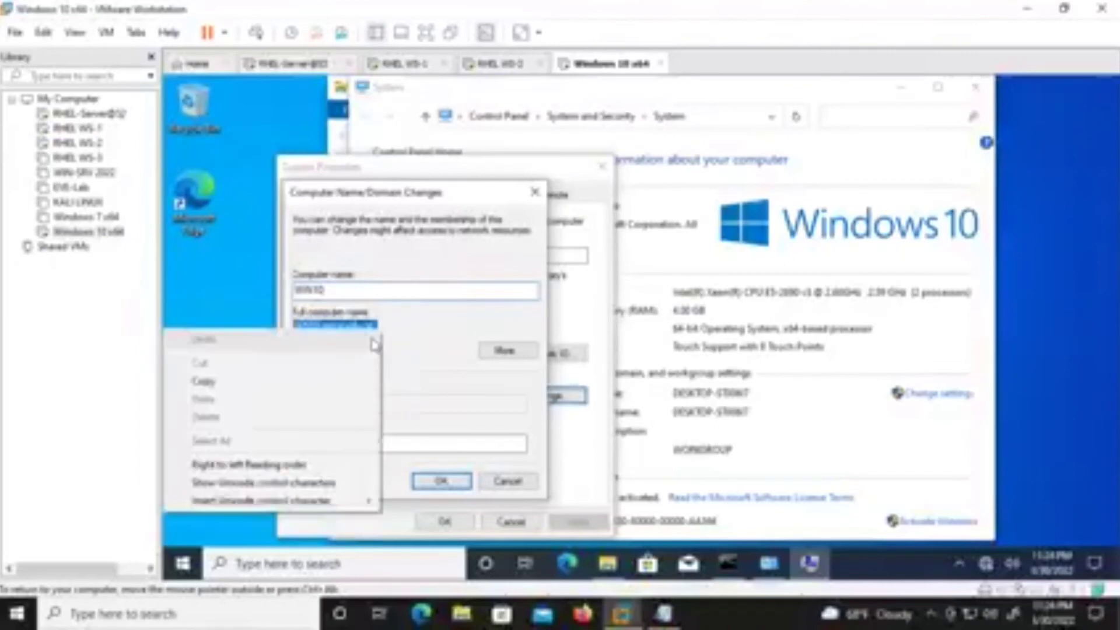
left_click(300, 385)
left_click(469, 483)
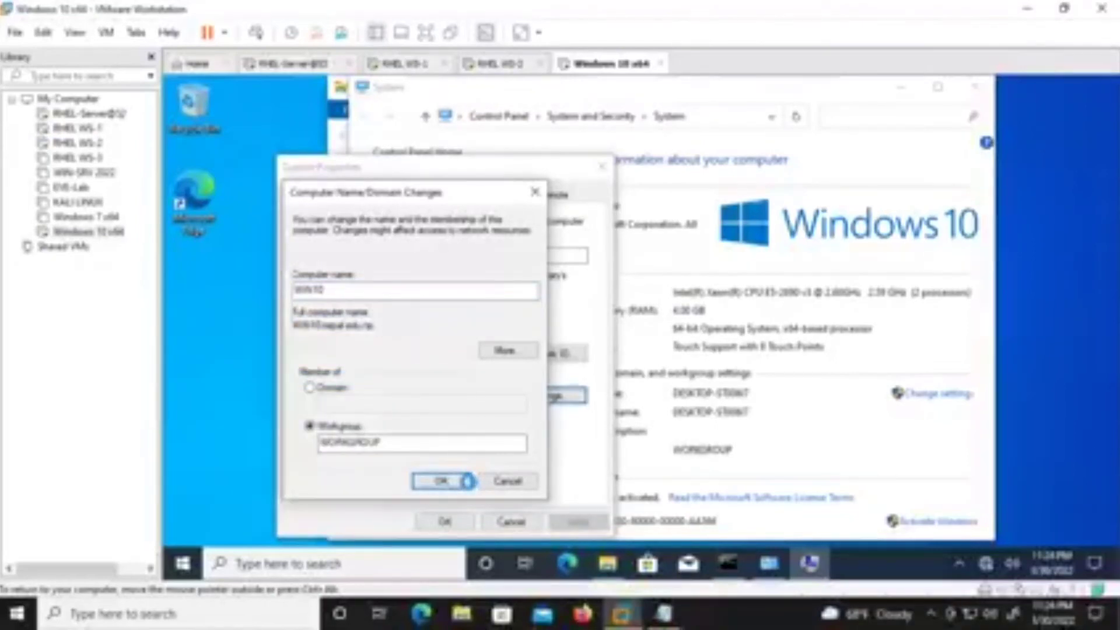
Acknowledge the restart notice, close System Properties, and restart Windows now.
left_click(752, 341)
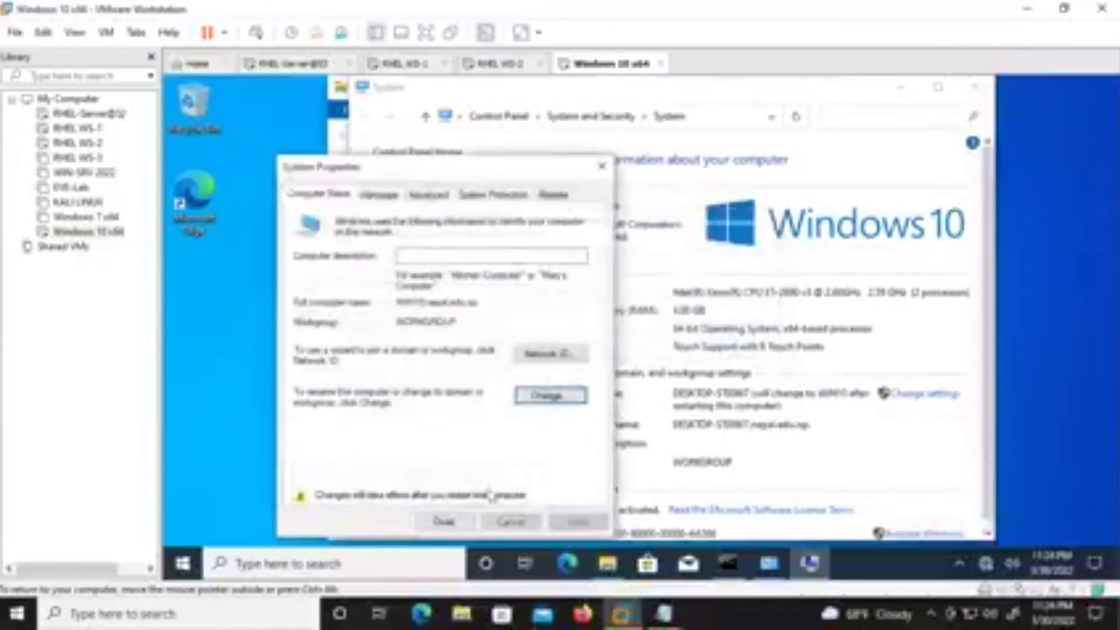
left_click(444, 521)
left_click(640, 333)
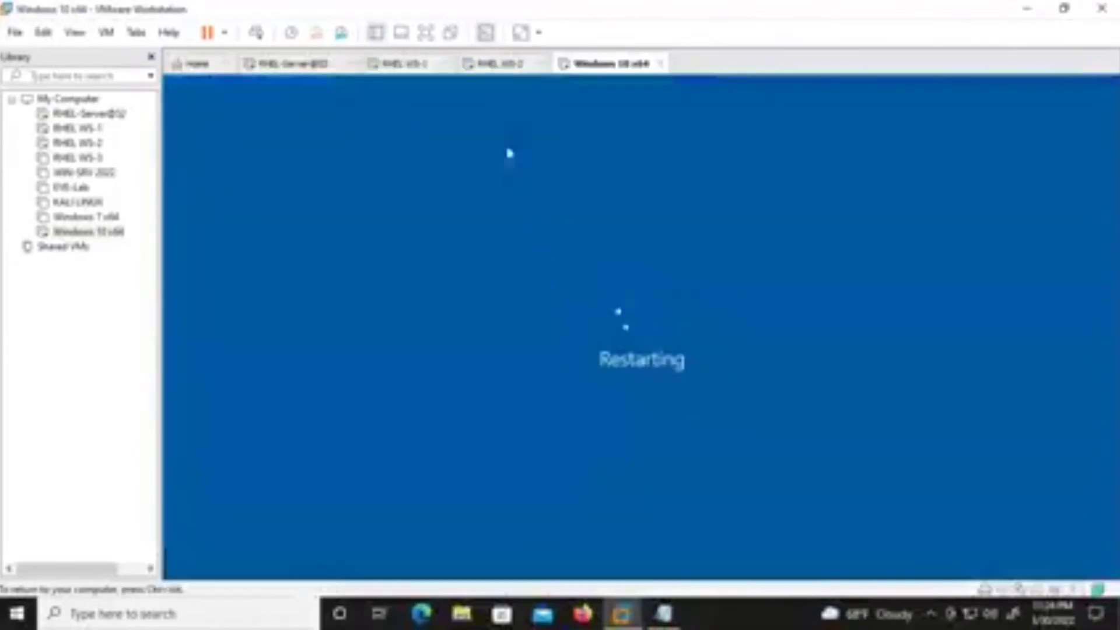
left_click(419, 66)
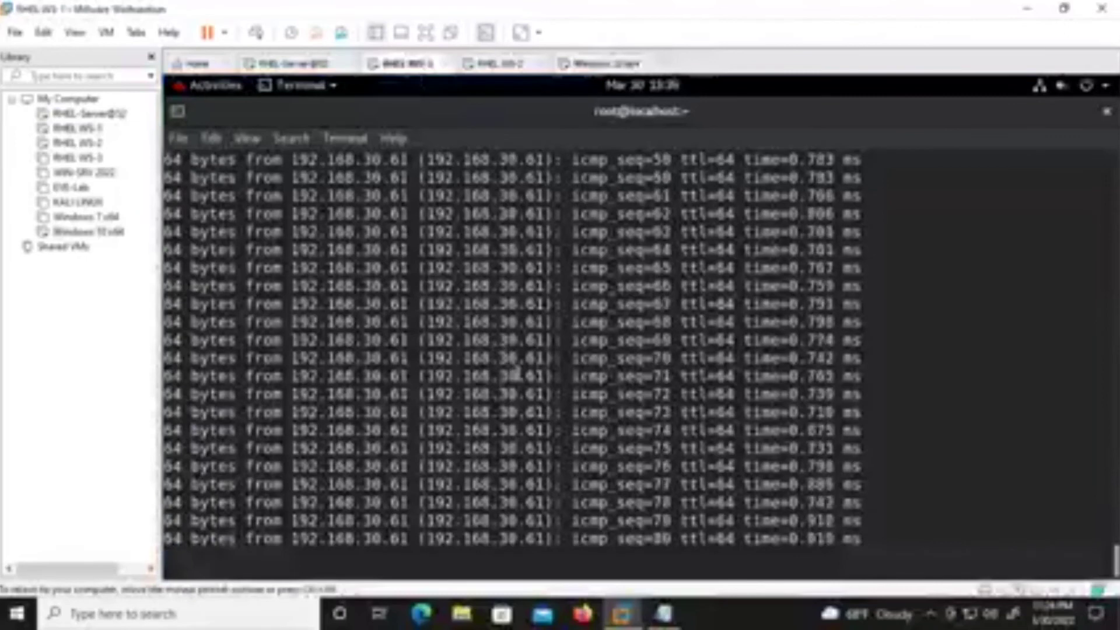
Stop the ping on RHEL WS-1, clear the screen, and reopen /var/named/nepal.edu.np.db in vim.
key("ctrl+c")
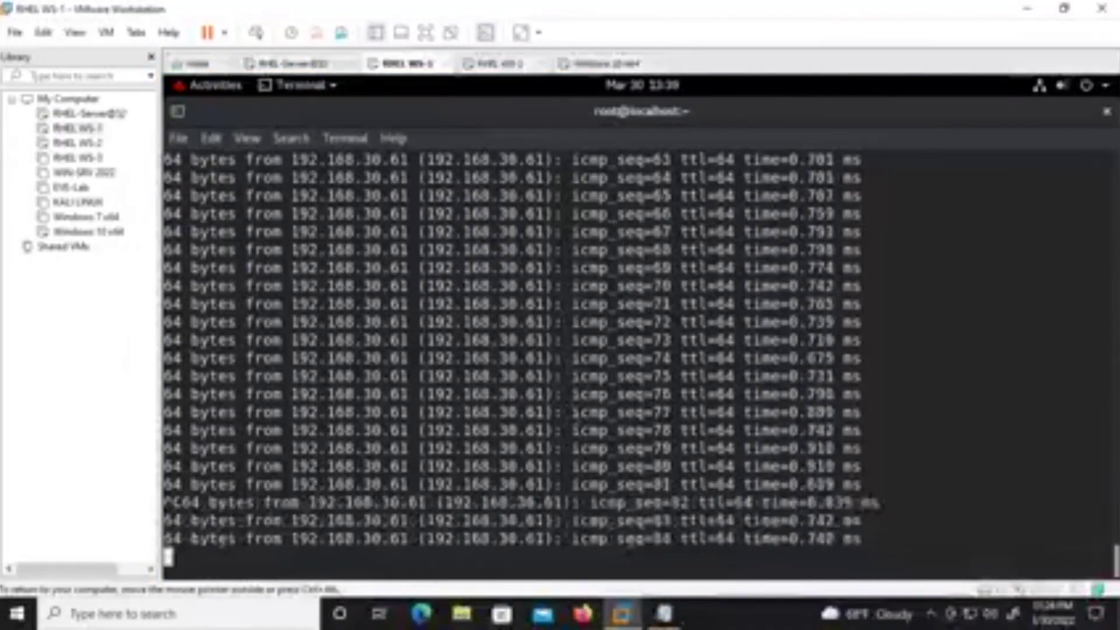
key("ctrl+l")
key("Up")
key("Up")
key("Up")
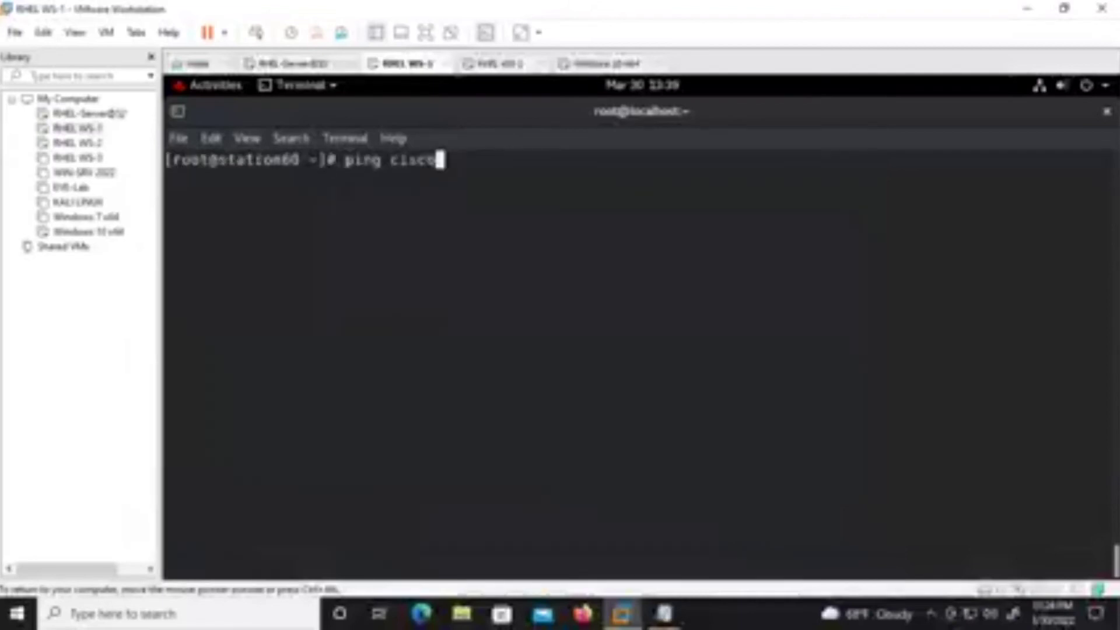
key("Return")
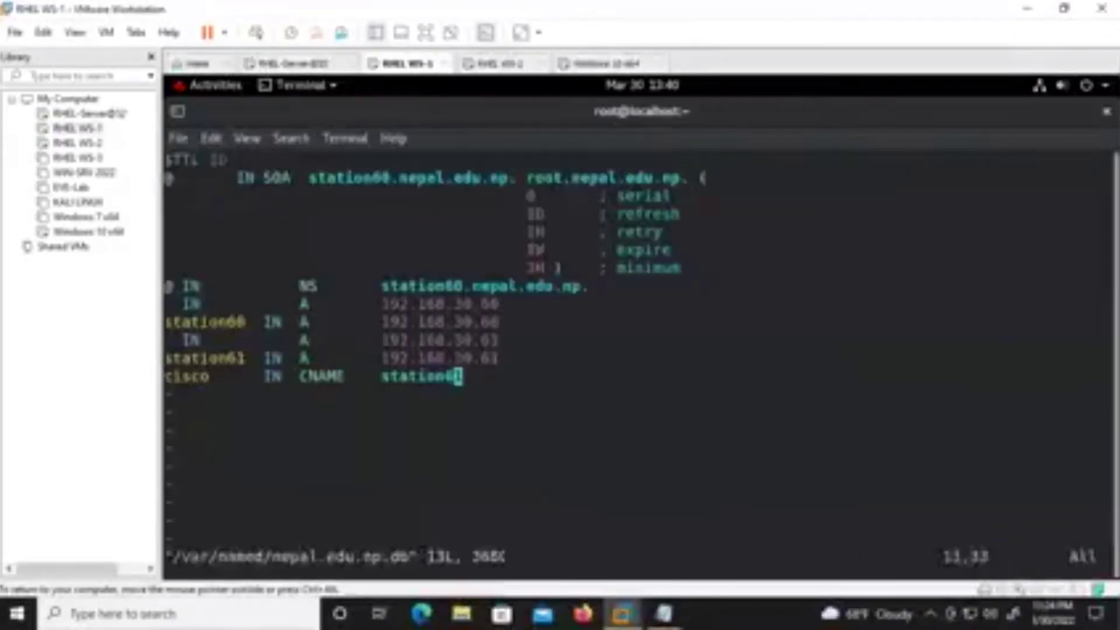
Add a win10 IN A record line beneath the cisco CNAME record.
key("Up")
key("Down")
key("i")
key("Right")
key("Return")
key("Return")
type("win10")
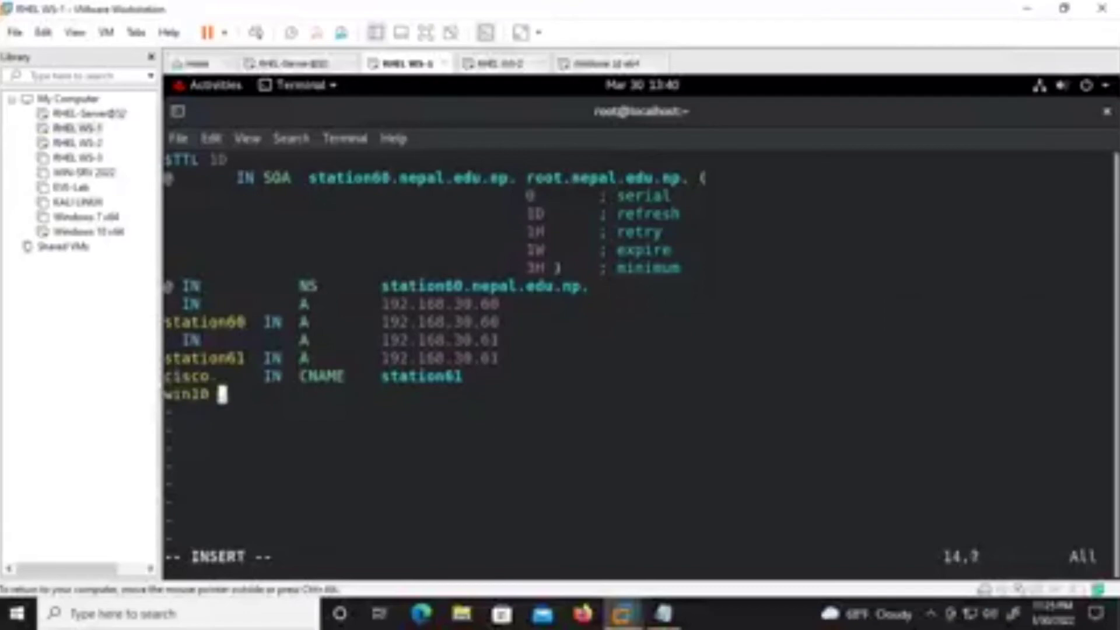
type("       IN")
key("BackSpace")
type("A")
key("BackSpace")
key("BackSpace")
type("A        ")
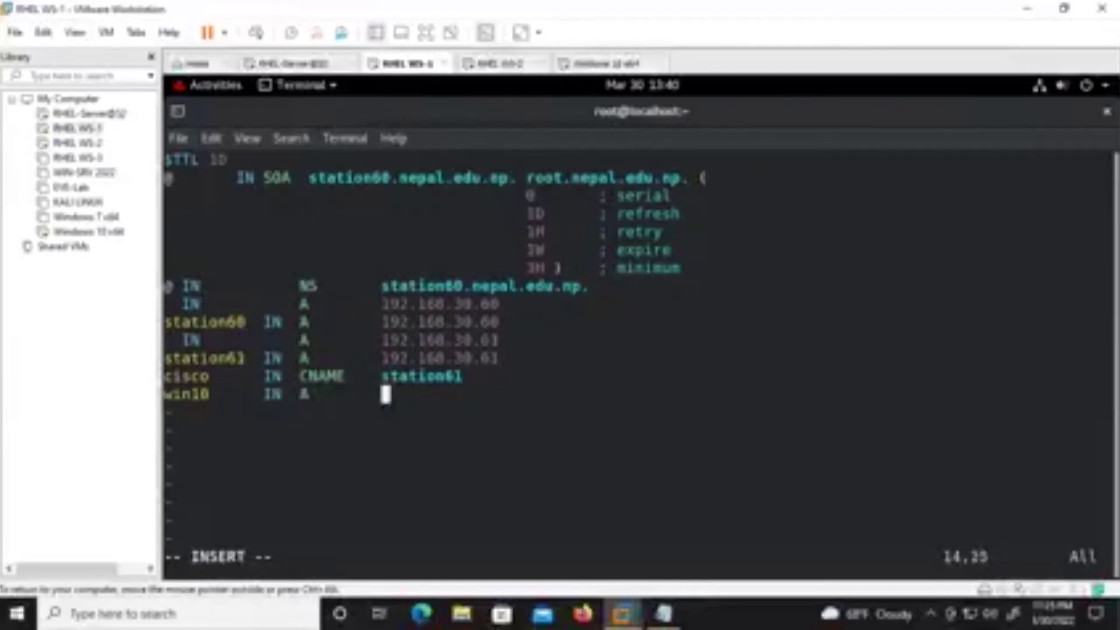
type("192.168.3")
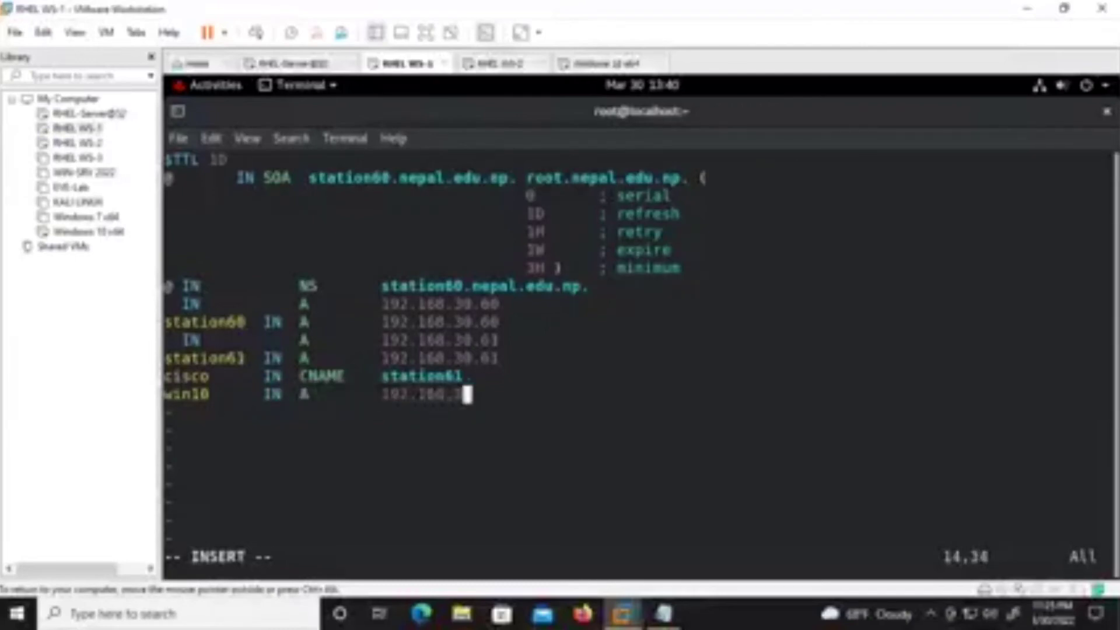
type("0.")
type("62")
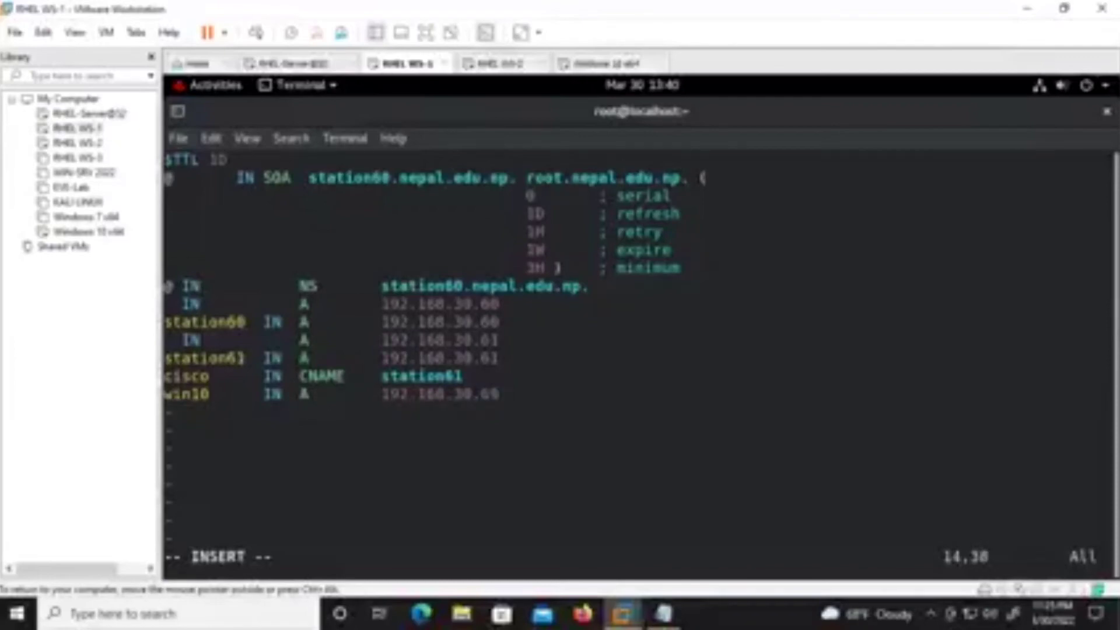
key("Return")
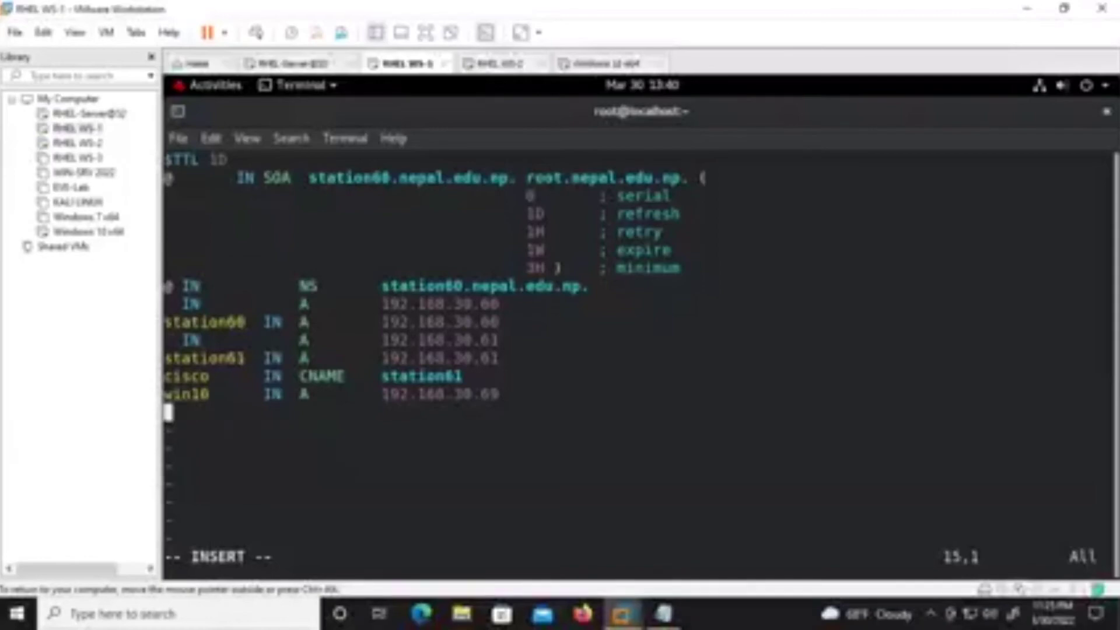
Insert a line above win10 reading 'IN A 192.168.30.69'.
key("Up")
key("Right")
key("Right")
key("Left")
key("Left")
key("Return")
key("Up")
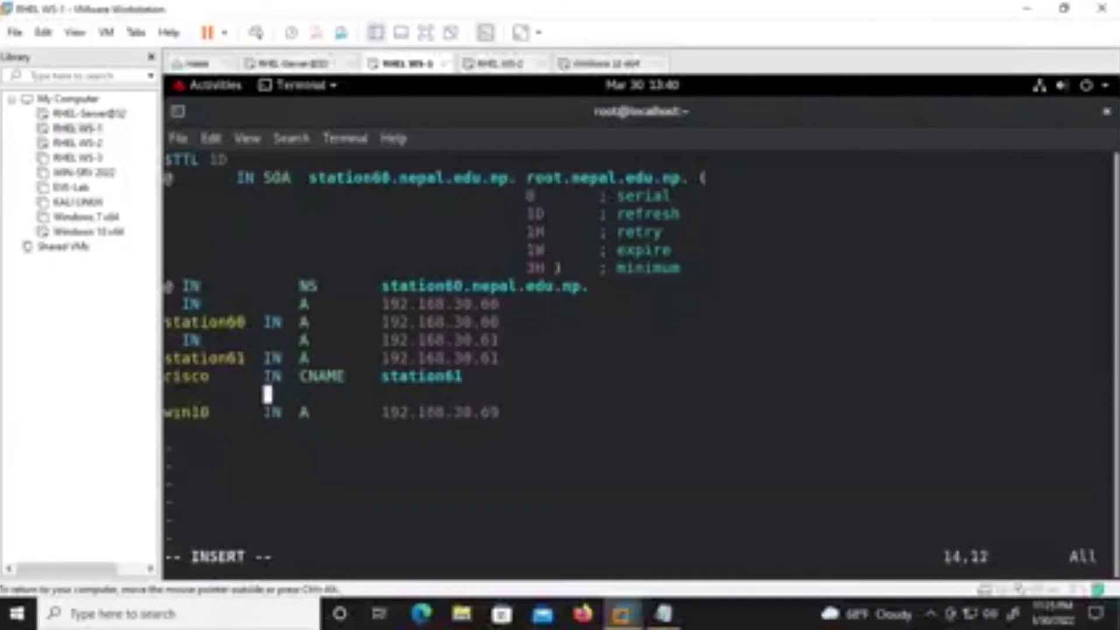
type("IN  A")
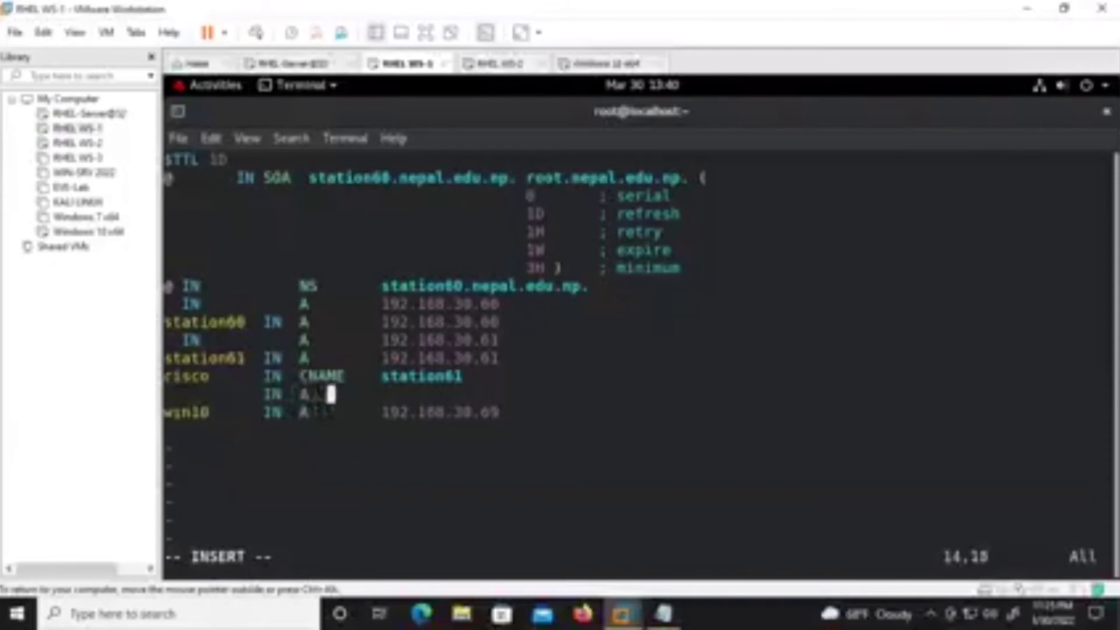
key("Tab")
type("192.168.")
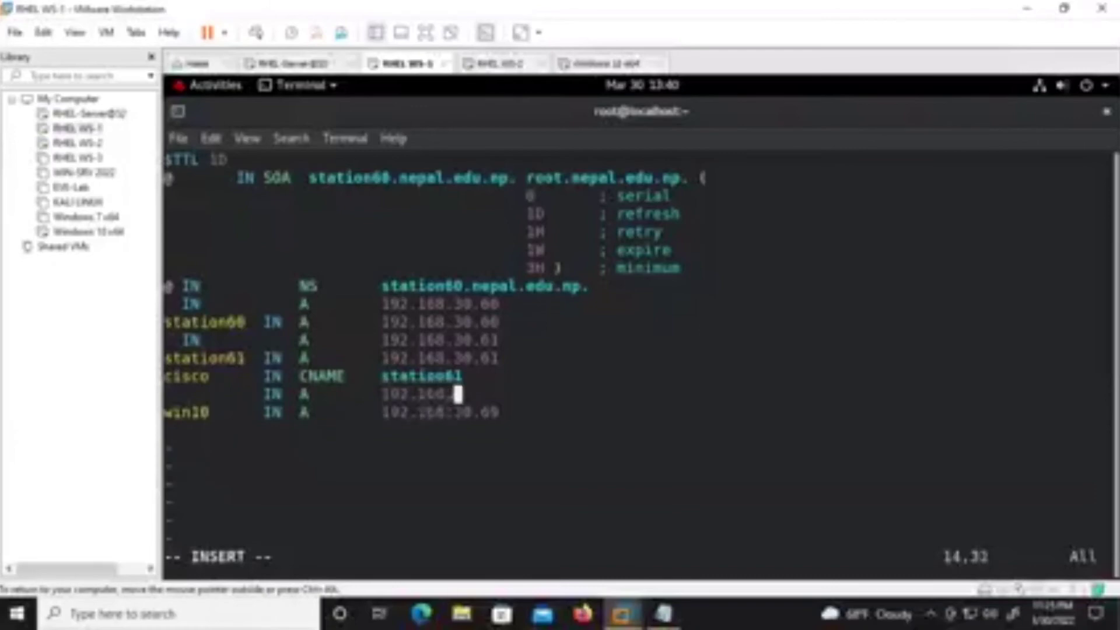
type("30.69")
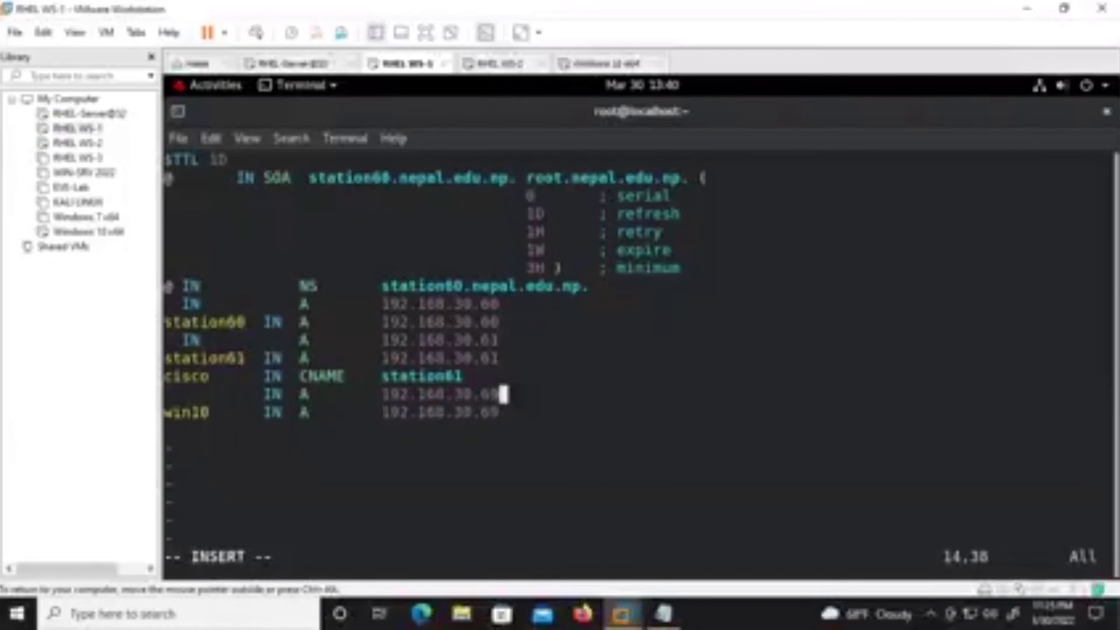
Sign in to the Windows 10 guest as administrator and view This PC's system properties.
left_click(598, 64)
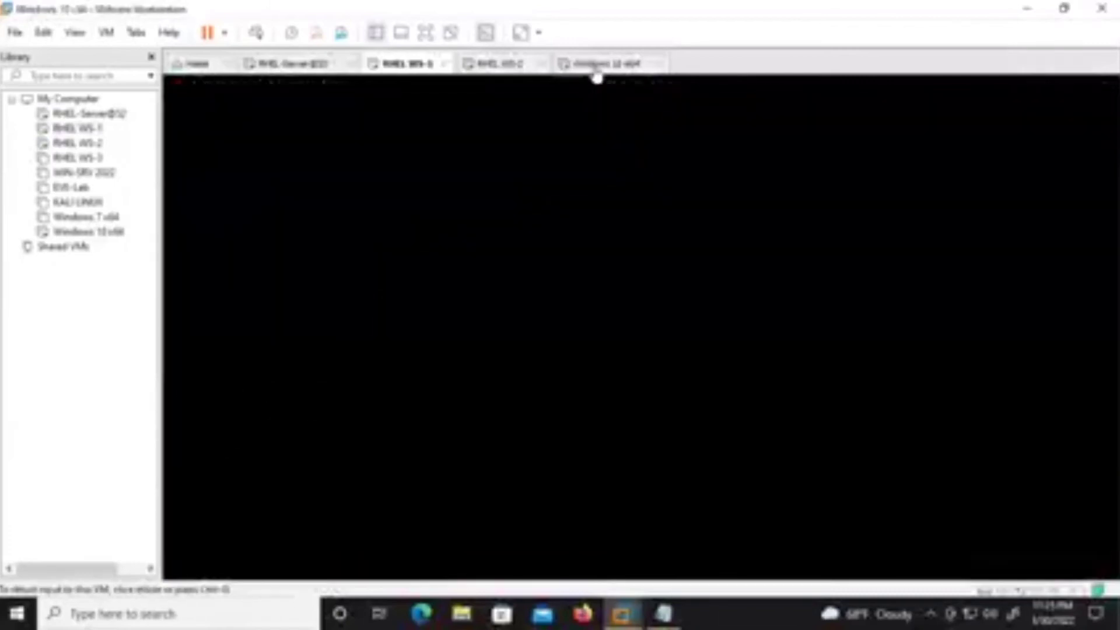
left_click(659, 142)
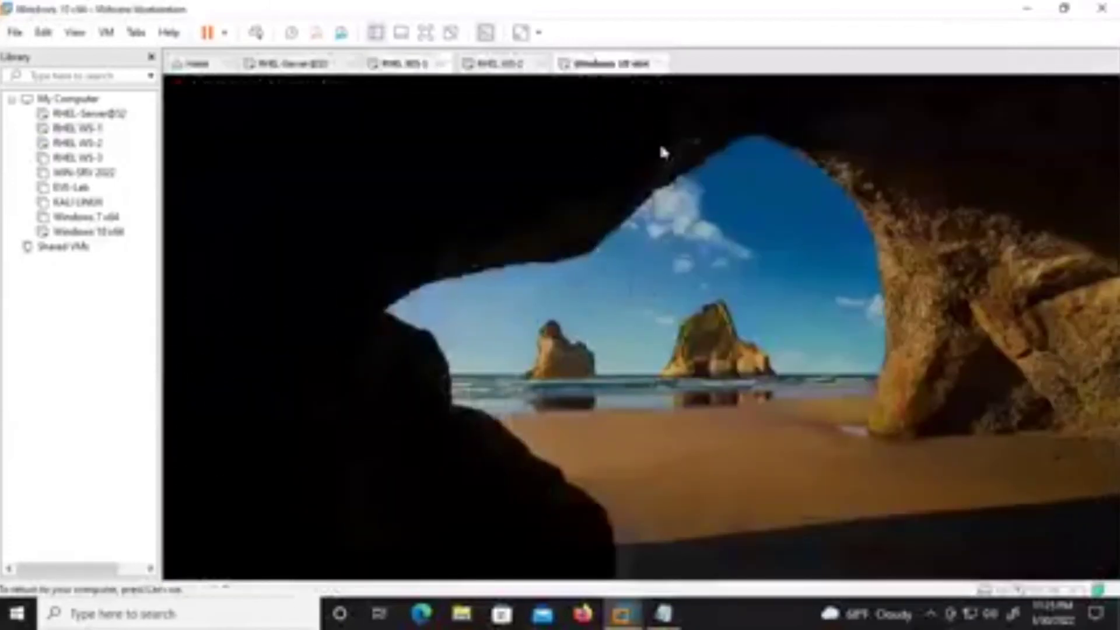
type("********")
key("Return")
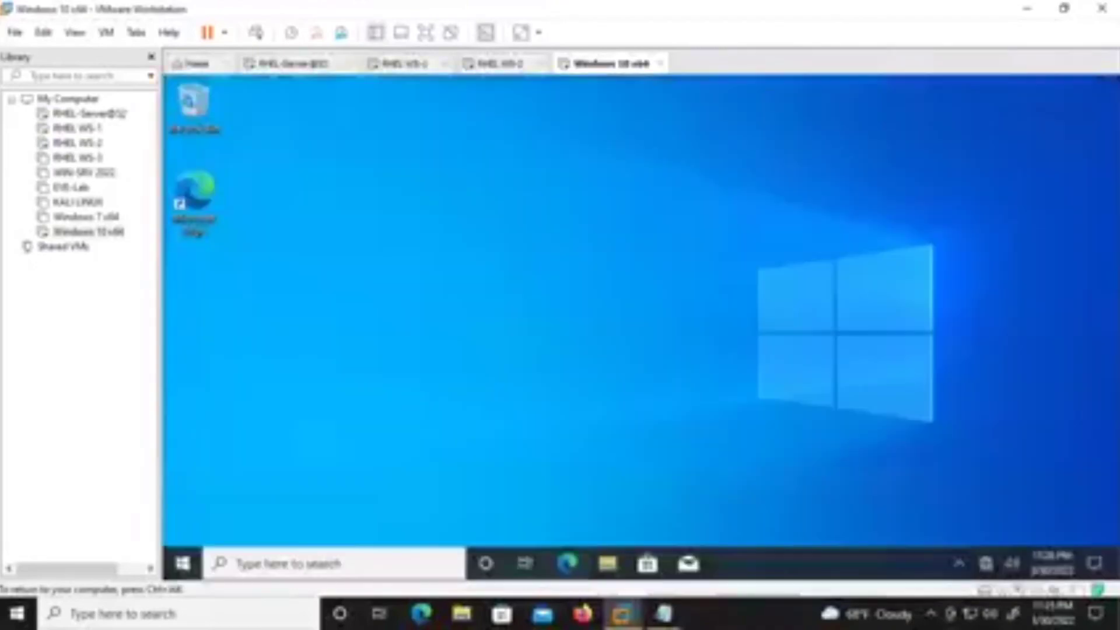
left_click(607, 564)
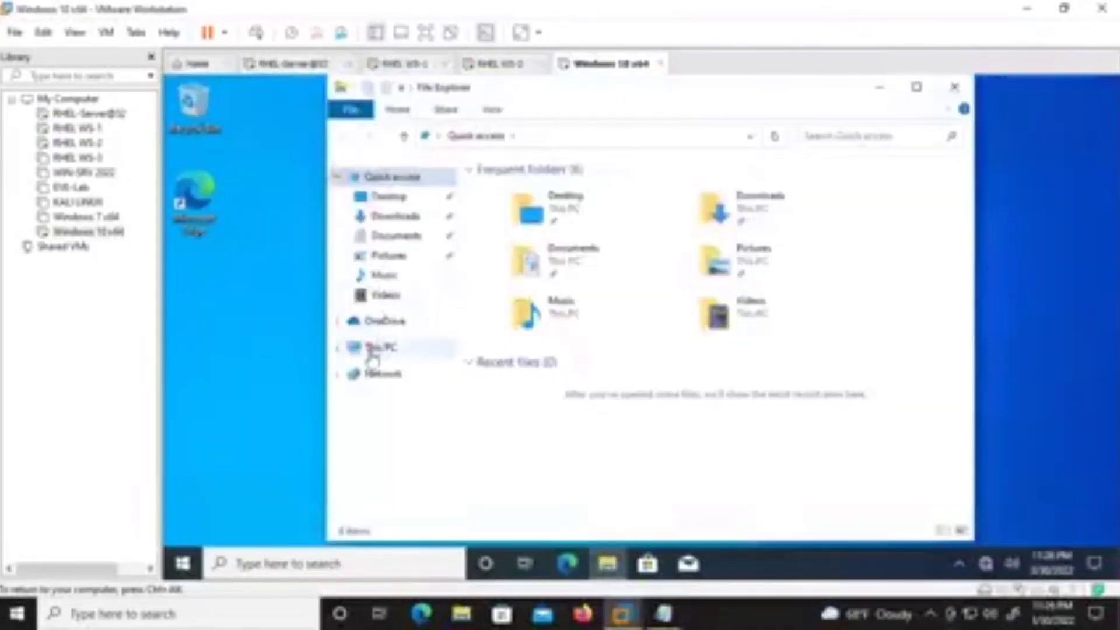
right_click(378, 346)
left_click(306, 336)
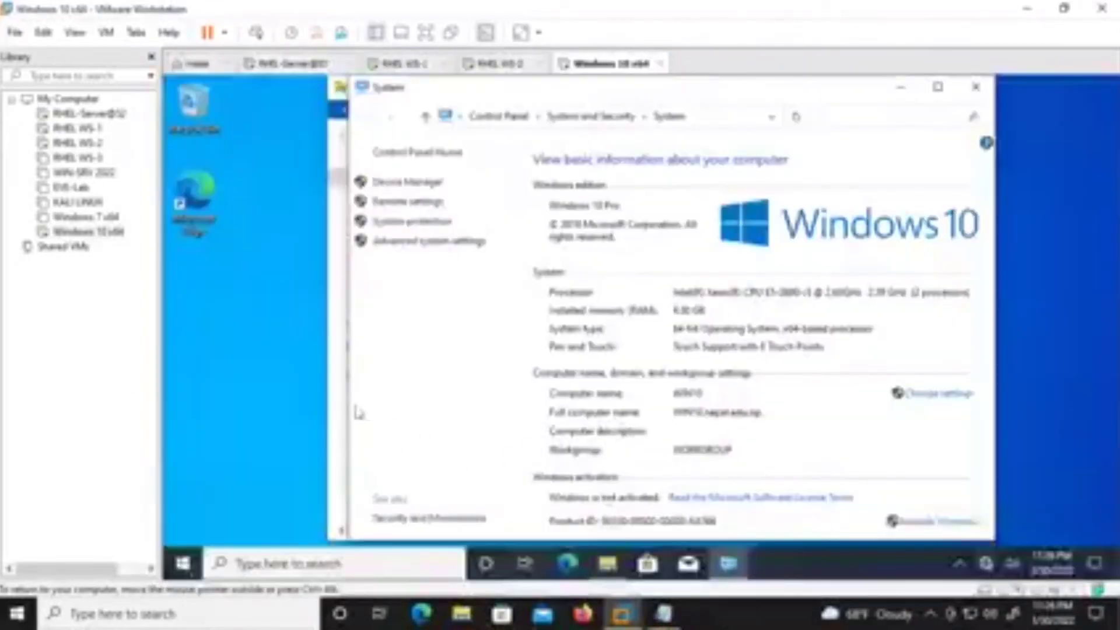
Run ipconfig in a command prompt to confirm the address 192.168.30.67.
key("super+r")
key("Return")
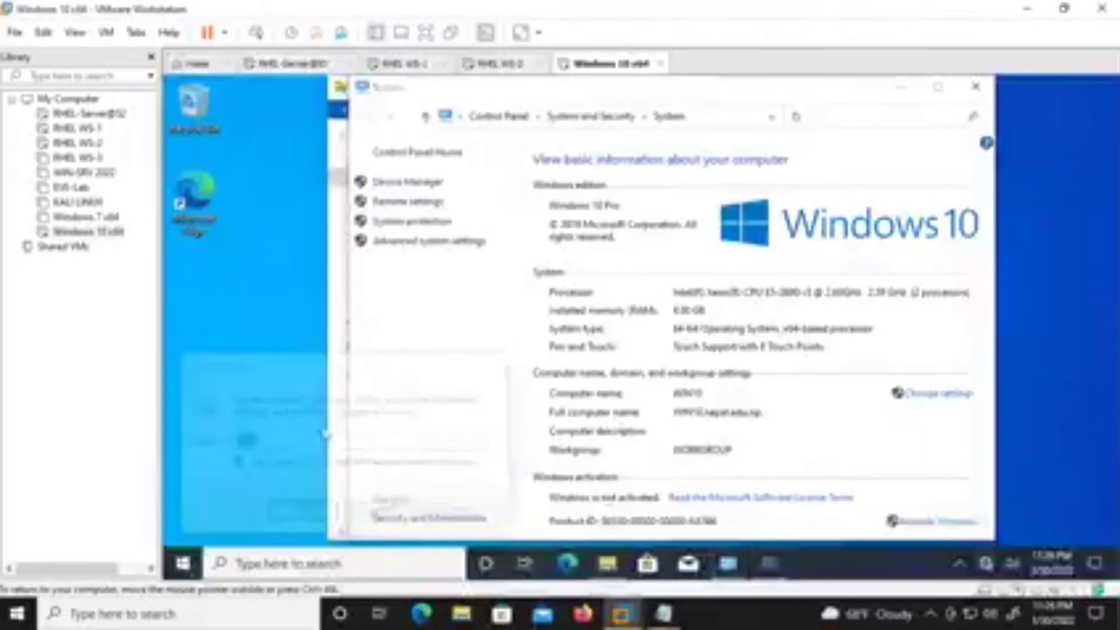
key("Return")
key("Return")
key("Return")
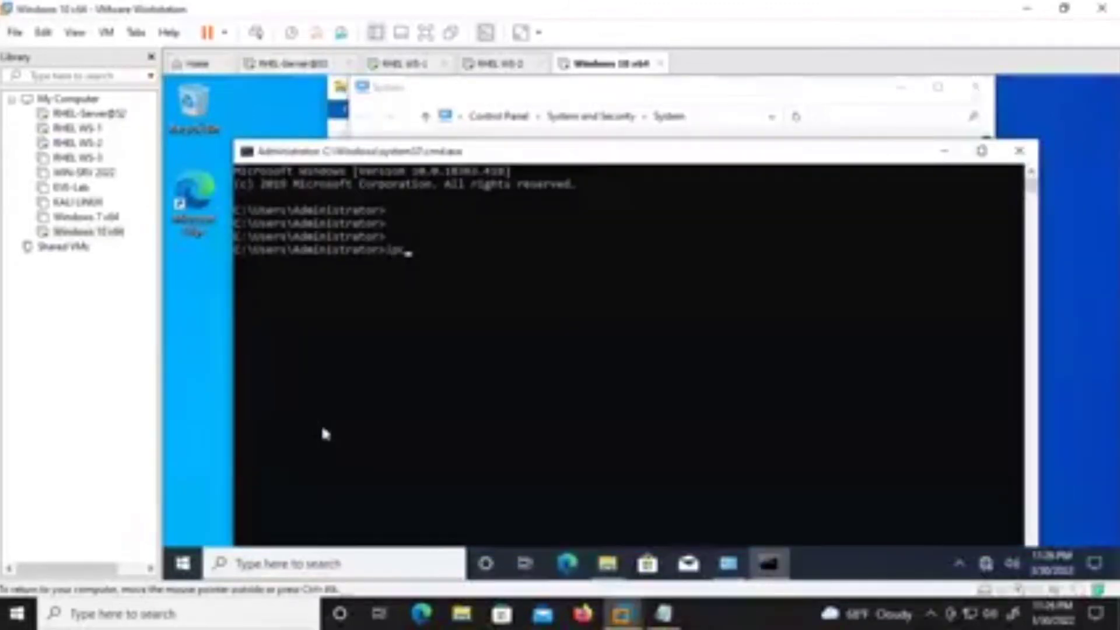
type("ipconfig")
key("Return")
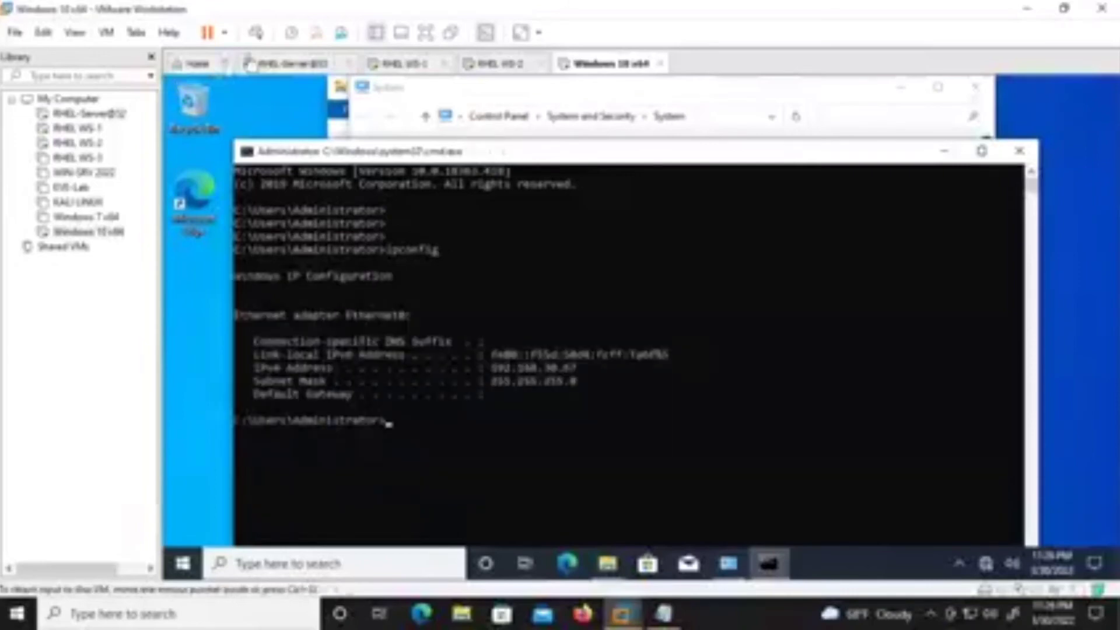
left_click(388, 63)
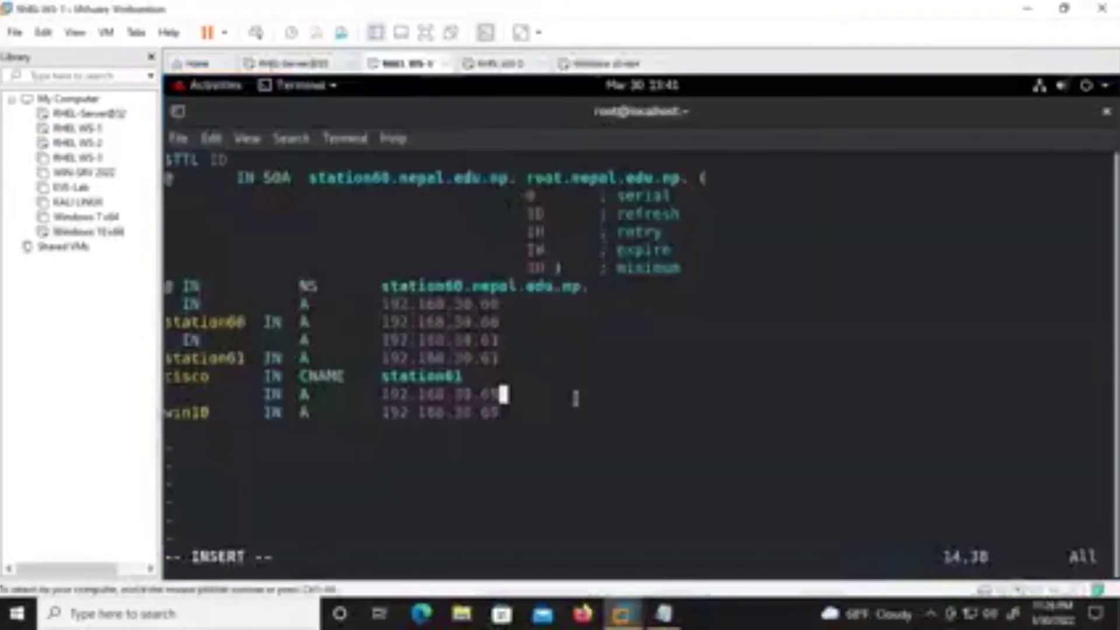
Change both new A record addresses to 192.168.30.67 and correct the win10 host name.
key("BackSpace")
type("7")
key("Down")
key("BackSpace")
type("7")
key("Left")
key("Left")
key("Left")
key("Left")
key("Left")
key("Left")
key("Left")
key("Left")
key("Left")
key("Left")
key("Left")
key("Left")
key("Left")
key("Left")
key("Left")
key("Left")
key("Left")
key("Left")
key("Left")
key("Left")
key("BackSpace")
key("BackSpace")
key("BackSpace")
key("BackSpace")
key("BackSpace")
type("ns")
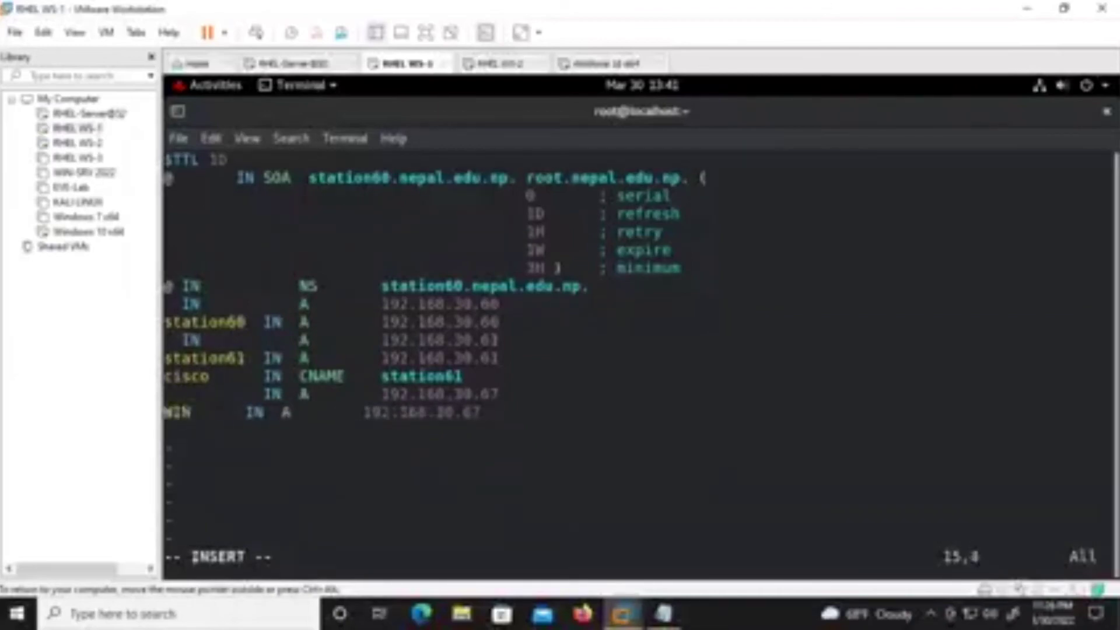
type("10")
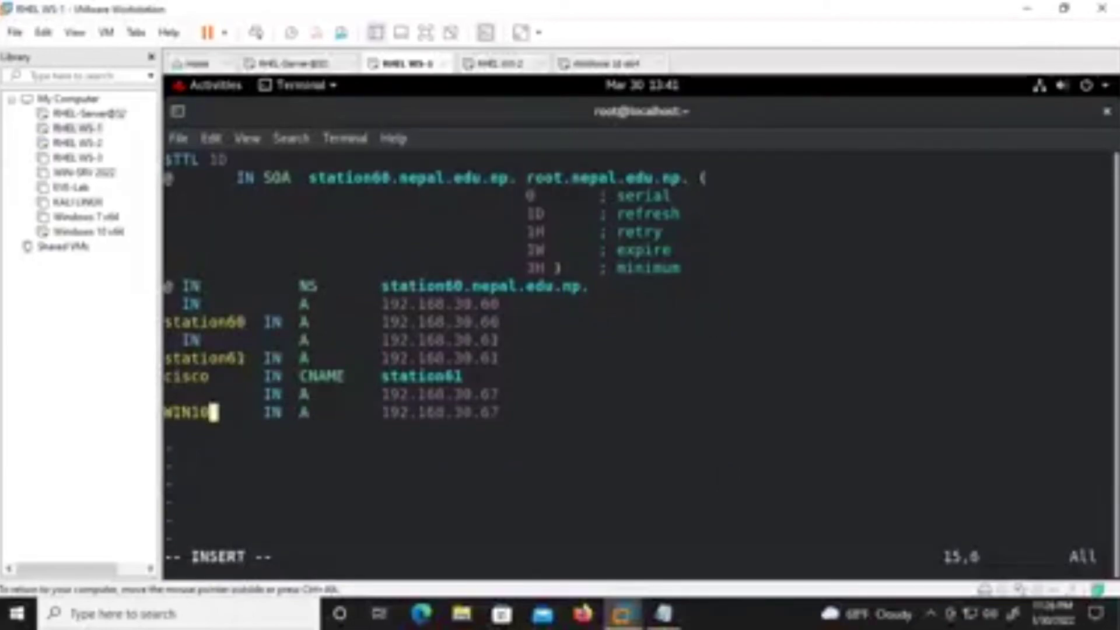
Realign the IN and A columns on line 11 of the zone file.
key("Up")
key("Up")
key("Up")
key("Up")
key("Left")
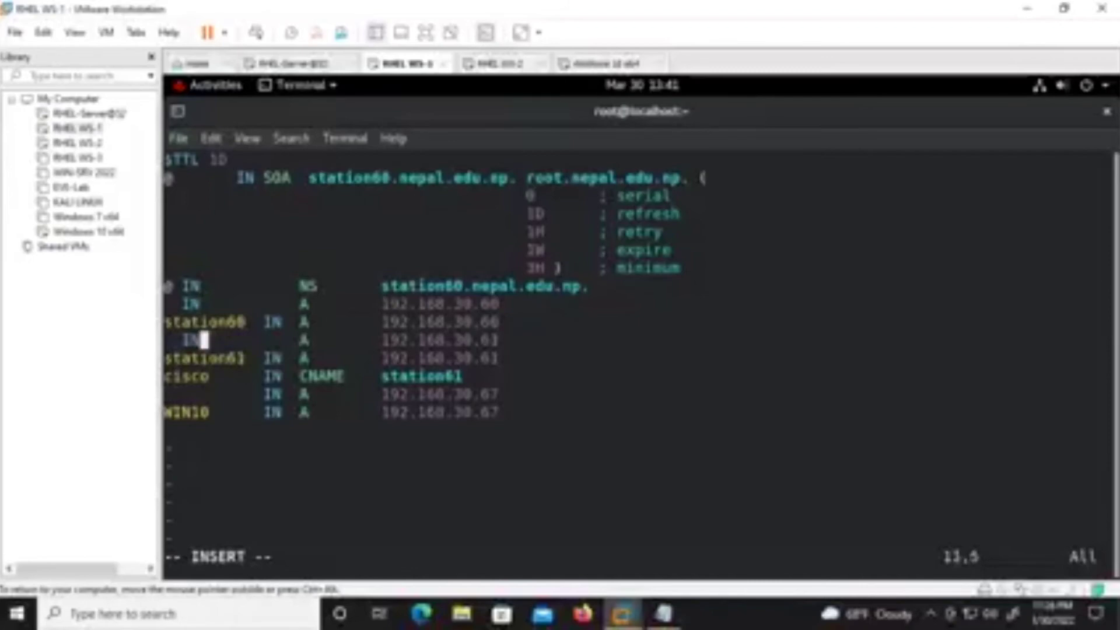
key("Left")
key("Left")
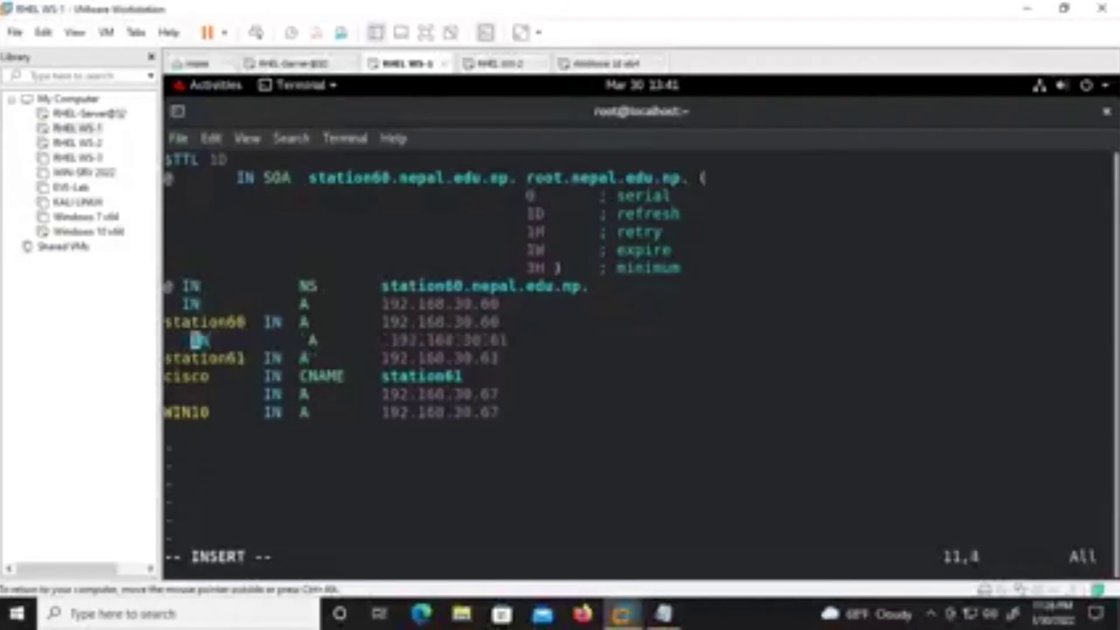
key("Right")
key("Right")
key("Right")
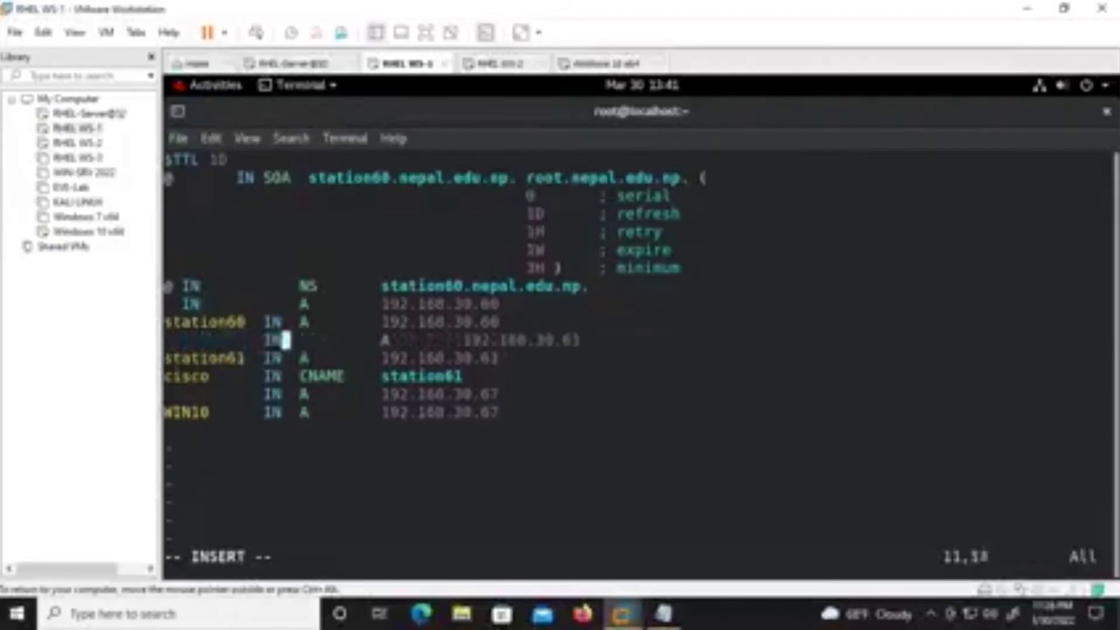
key("Right")
key("Right")
key("Right")
key("Right")
key("Right")
key("Right")
key("Right")
key("Right")
key("Right")
key("Right")
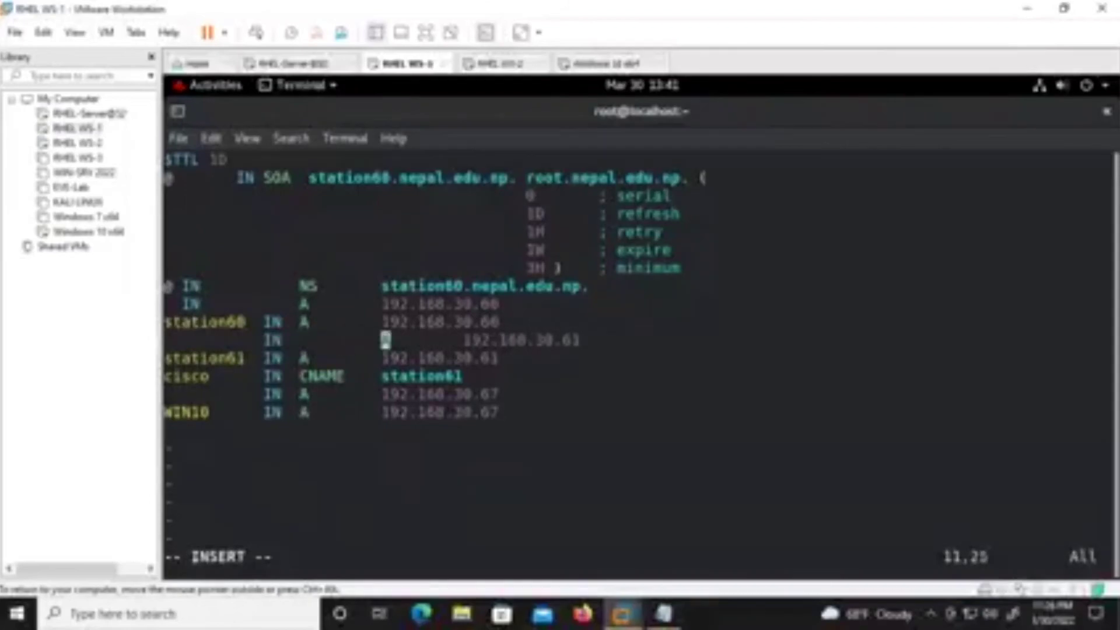
key("BackSpace")
key("BackSpace")
key("BackSpace")
key("BackSpace")
key("BackSpace")
key("BackSpace")
key("BackSpace")
key("BackSpace")
type("A")
Align the @ entry's 'IN A 192.168.30.60' record with the other records.
key("Up")
key("Up")
key("Left")
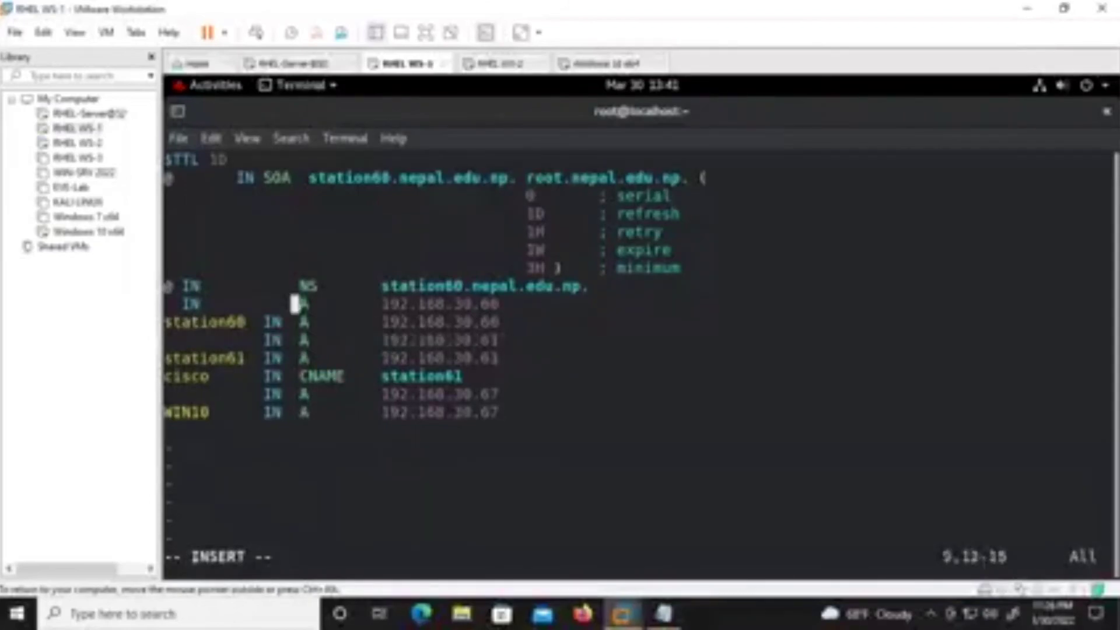
key("Home")
key("Right")
key("Right")
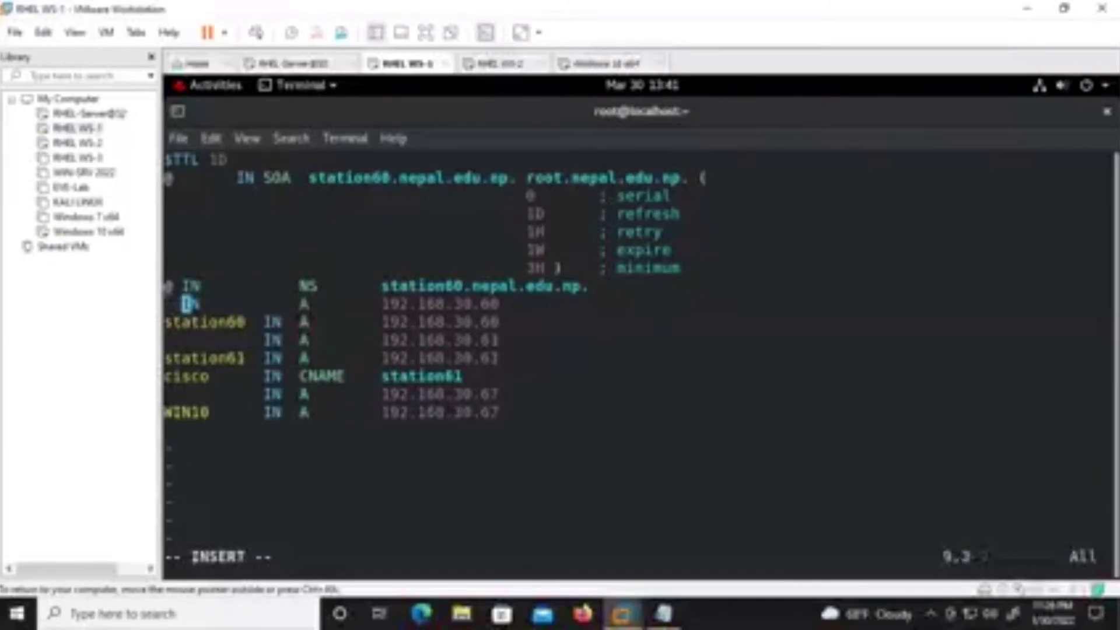
key("BackSpace")
key("BackSpace")
key("BackSpace")
key("BackSpace")
key("BackSpace")
key("BackSpace")
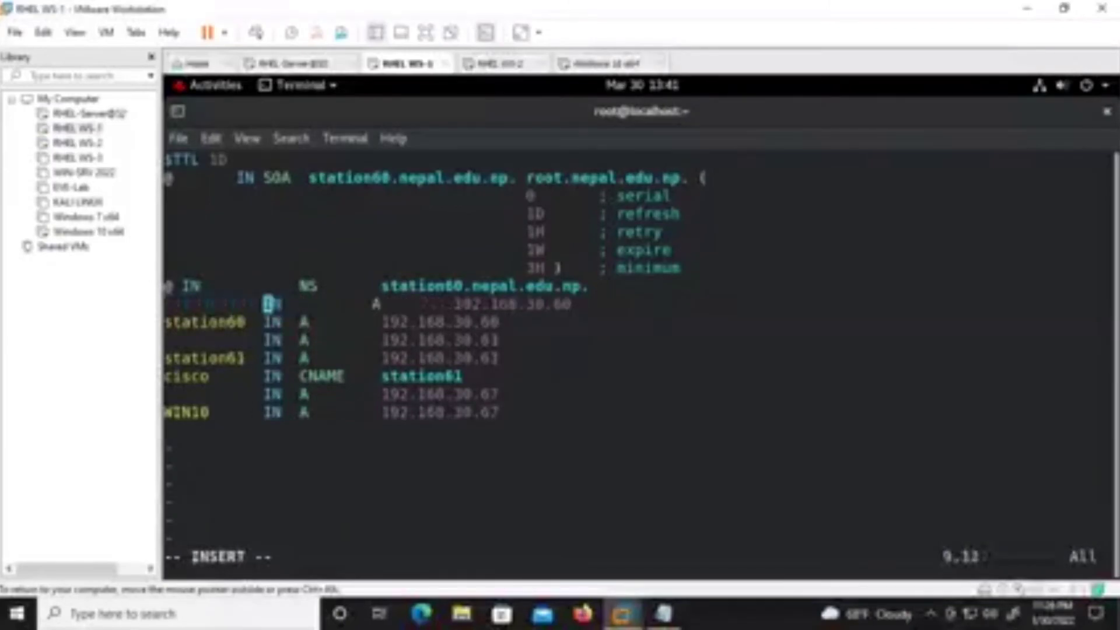
type("IN")
key("Tab")
key("Right")
key("Right")
key("Right")
key("Right")
key("Right")
key("Right")
key("Right")
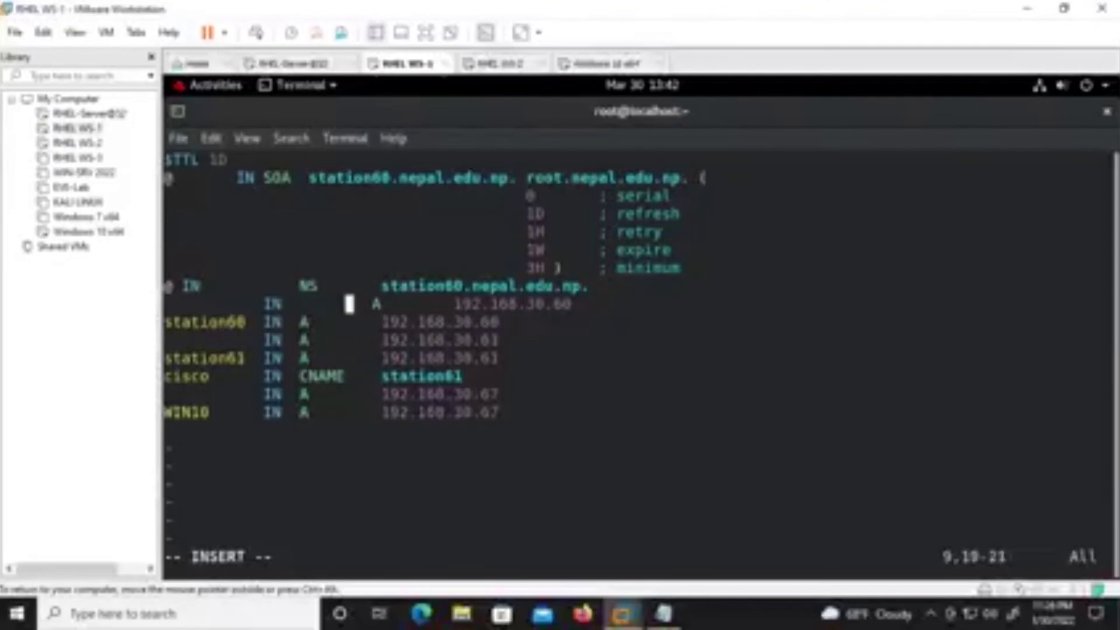
key("Delete")
key("Delete")
key("BackSpace")
key("BackSpace")
key("BackSpace")
key("BackSpace")
key("BackSpace")
key("BackSpace")
key("BackSpace")
key("BackSpace")
key("BackSpace")
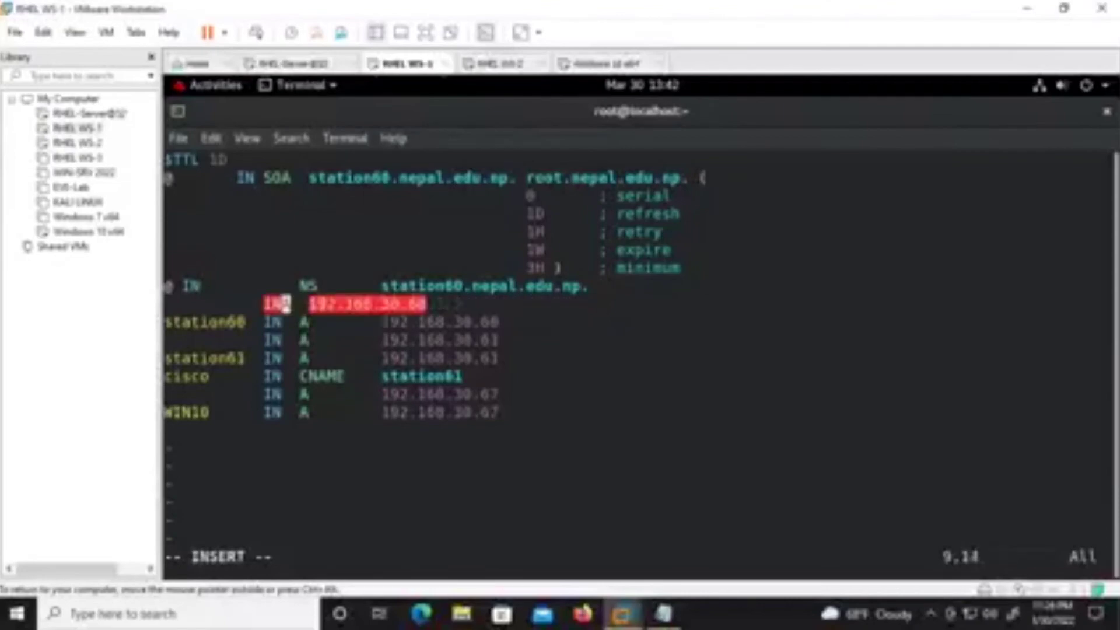
key("Tab")
Realign the IN NS record under the @ entry.
key("Up")
key("Left")
key("Left")
key("Left")
key("Left")
key("Left")
key("Left")
key("Left")
key("Left")
key("Left")
key("Left")
key("Left")
key("Tab")
key("Tab")
key("BackSpace")
key("Right")
key("Right")
key("Right")
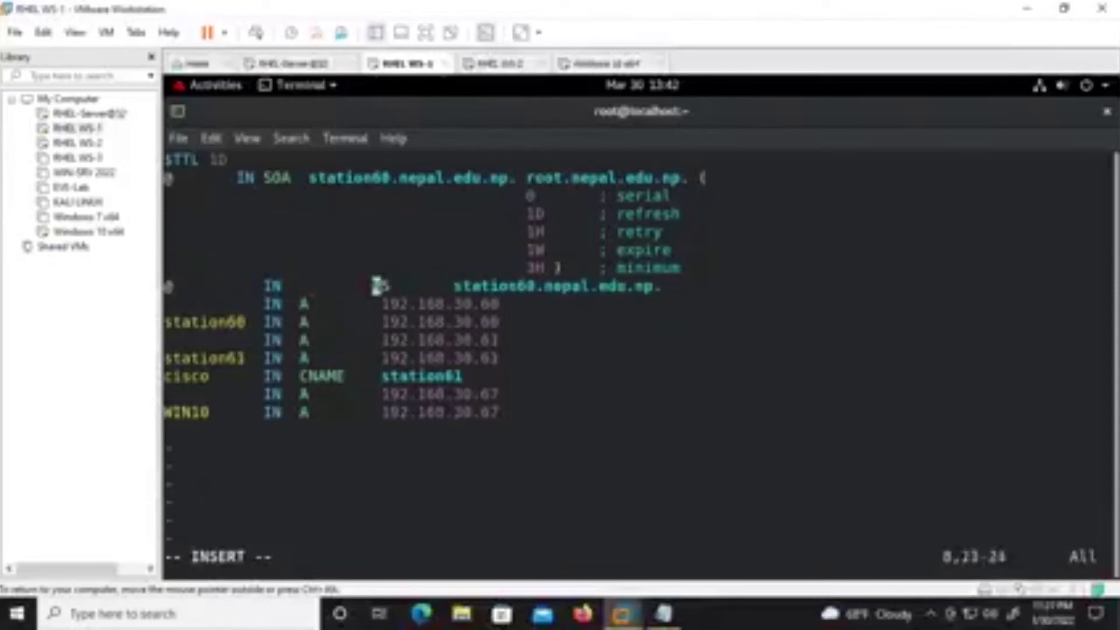
key("BackSpace")
key("BackSpace")
key("BackSpace")
key("BackSpace")
key("BackSpace")
key("BackSpace")
key("BackSpace")
key("BackSpace")
key("BackSpace")
key("BackSpace")
key("BackSpace")
key("BackSpace")
key("BackSpace")
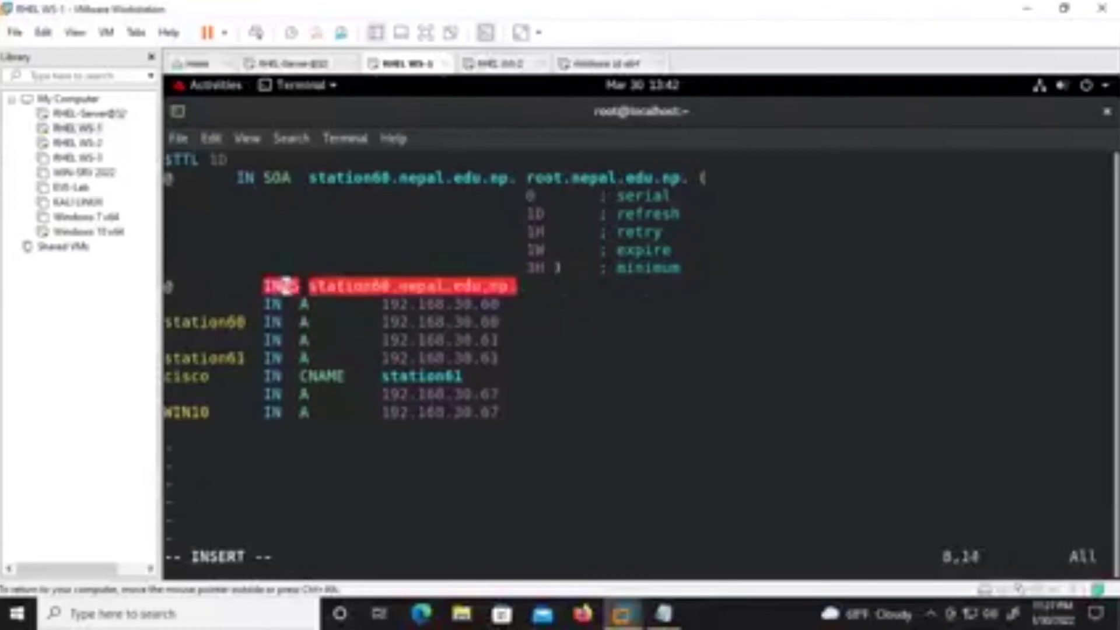
key("Tab")
key("Left")
key("Left")
key("Left")
key("Left")
key("Left")
key("Left")
Save the zone file and quit vim with :wq!
key("Down")
key("Down")
key("Down")
key("Down")
key("Down")
key("Down")
key("Down")
key("Down")
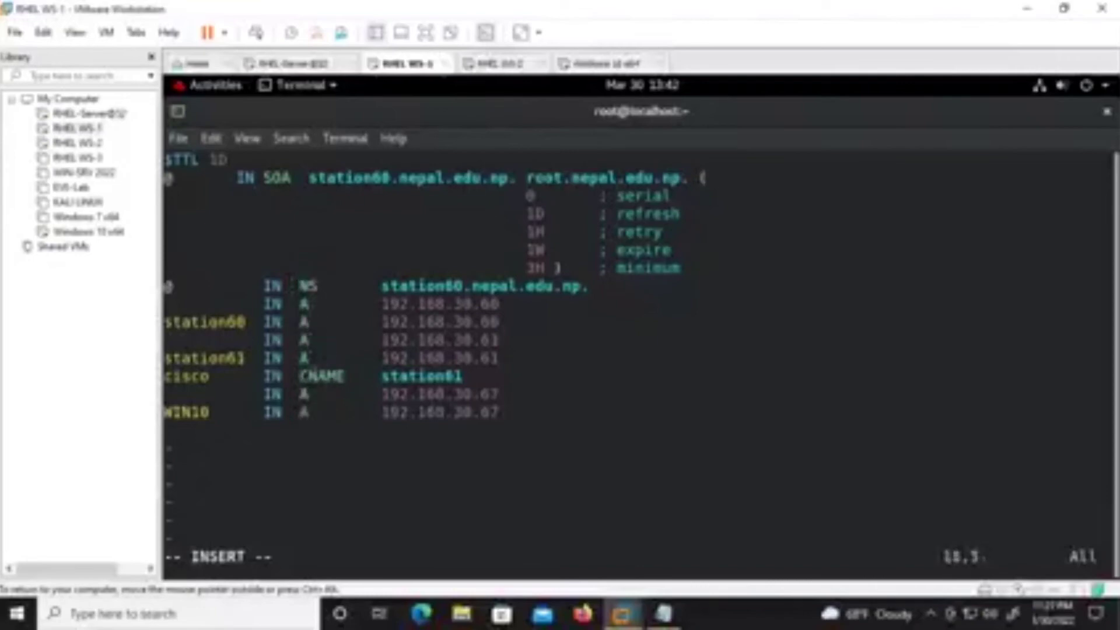
key("Escape")
type(":wq!")
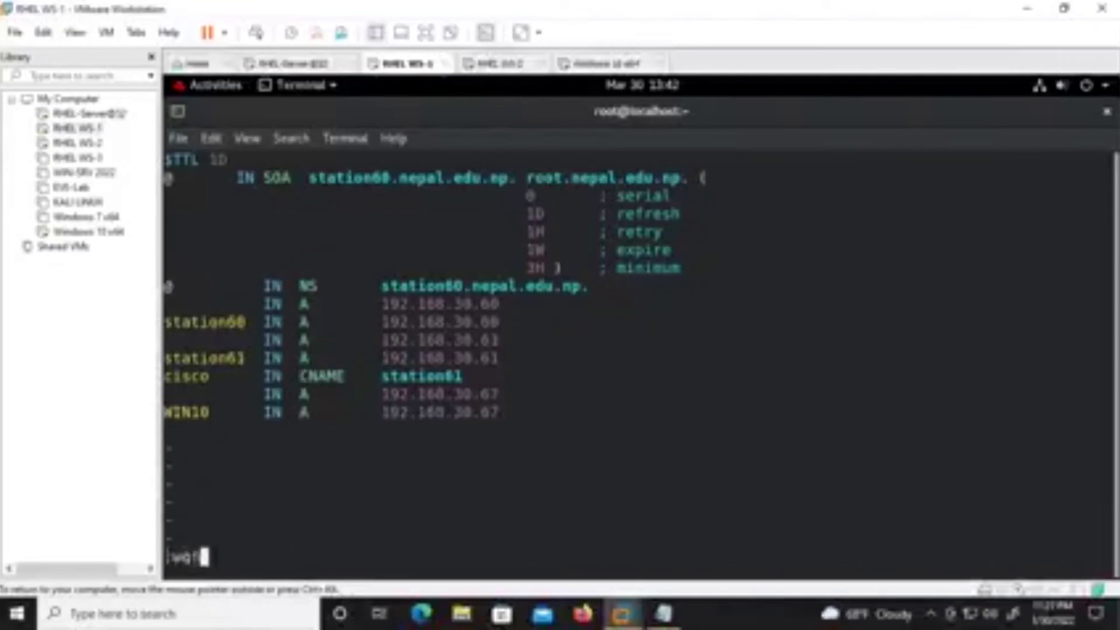
key("Return")
key("Return")
key("Return")
Retry restarting named several times from command history, then clear the terminal.
type("ping cisco")
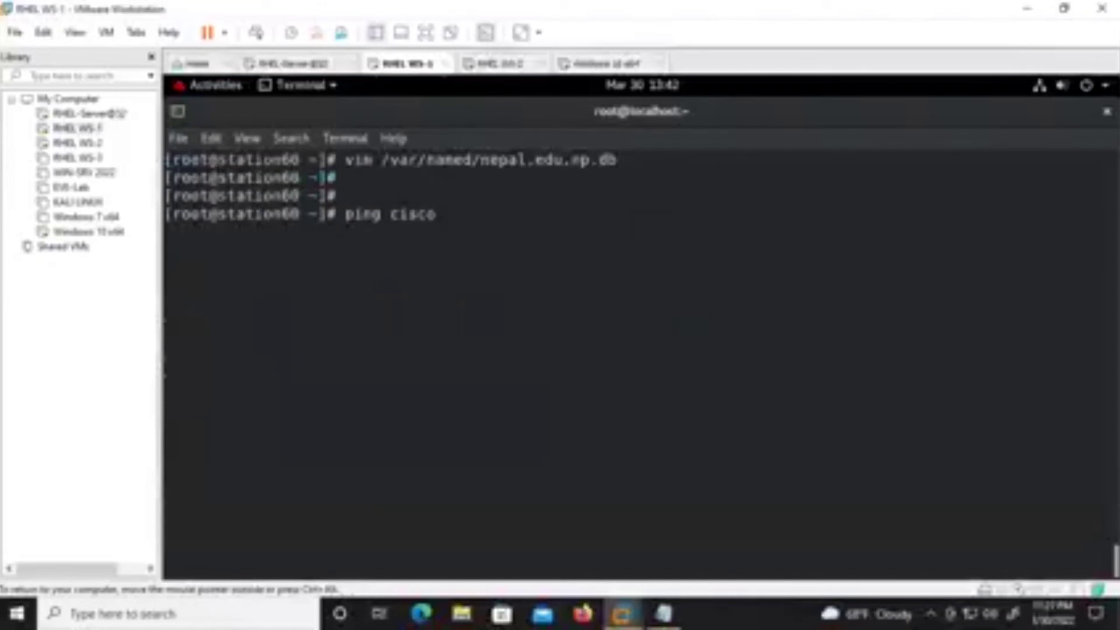
key("Up")
key("Up")
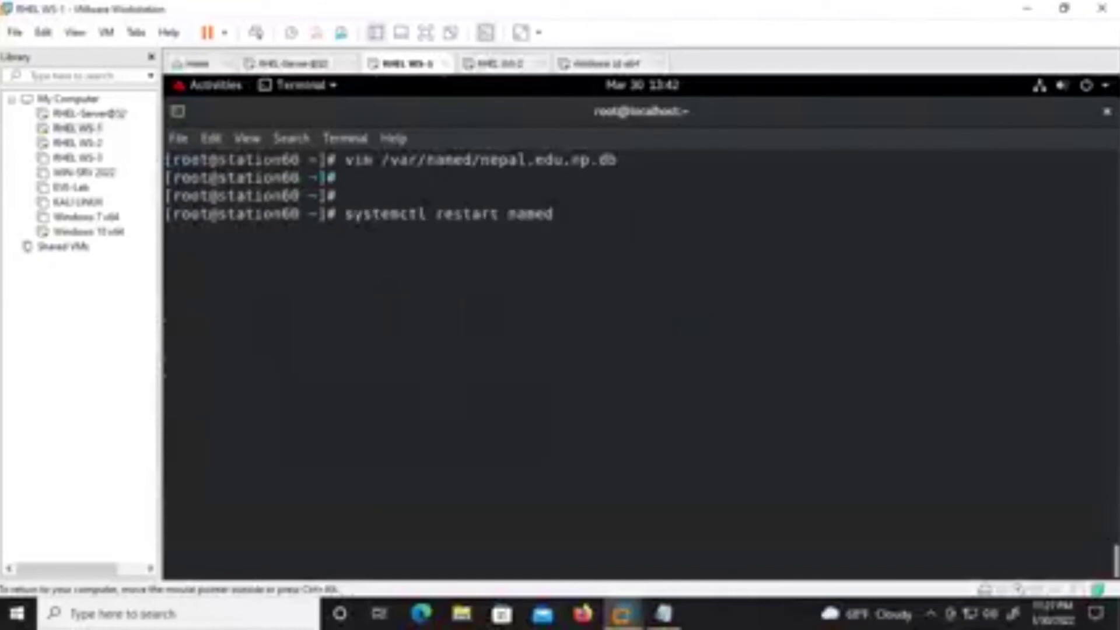
key("Return")
key("Up")
key("Return")
key("Up")
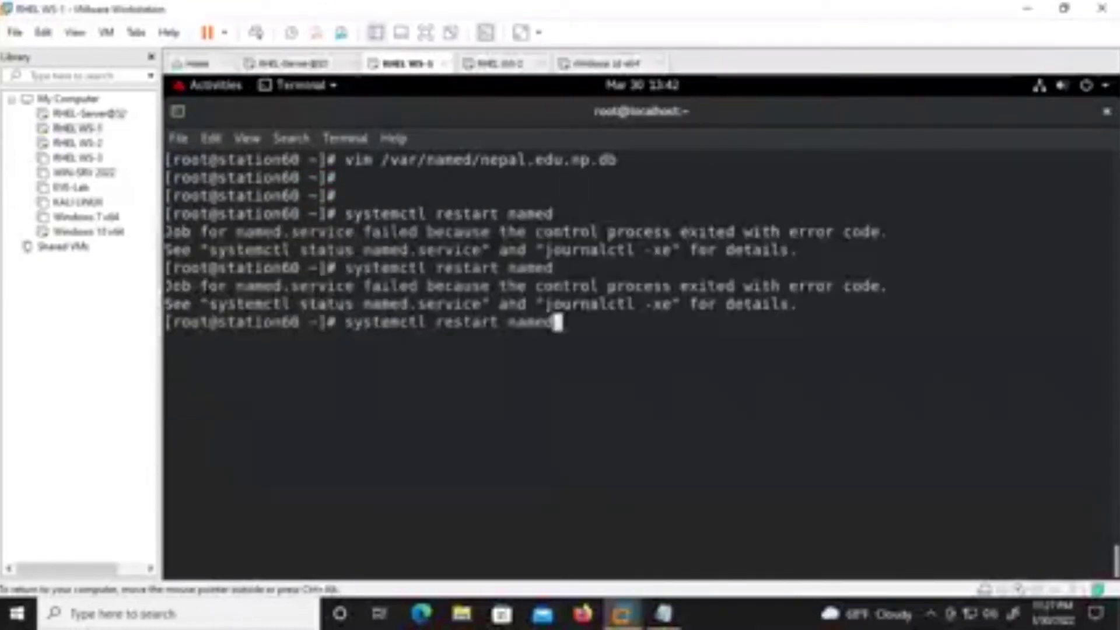
key("Return")
key("Up")
key("Return")
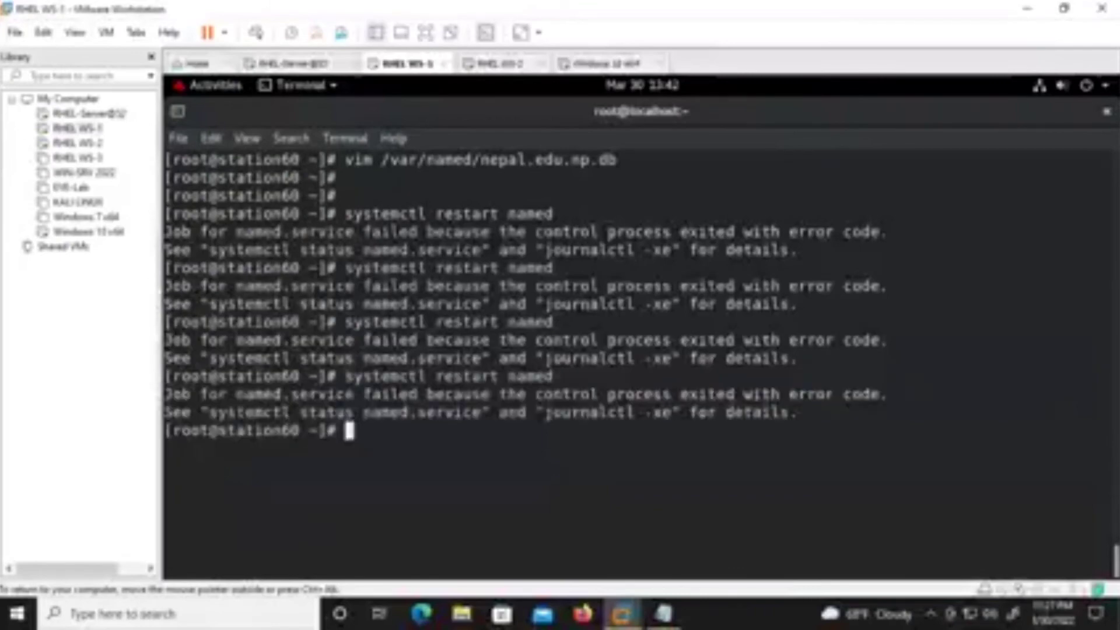
key("ctrl+l")
Reopen nepal.edu.np.db in vim and locate the cisco CNAME and the A record below it.
key("Up")
key("Up")
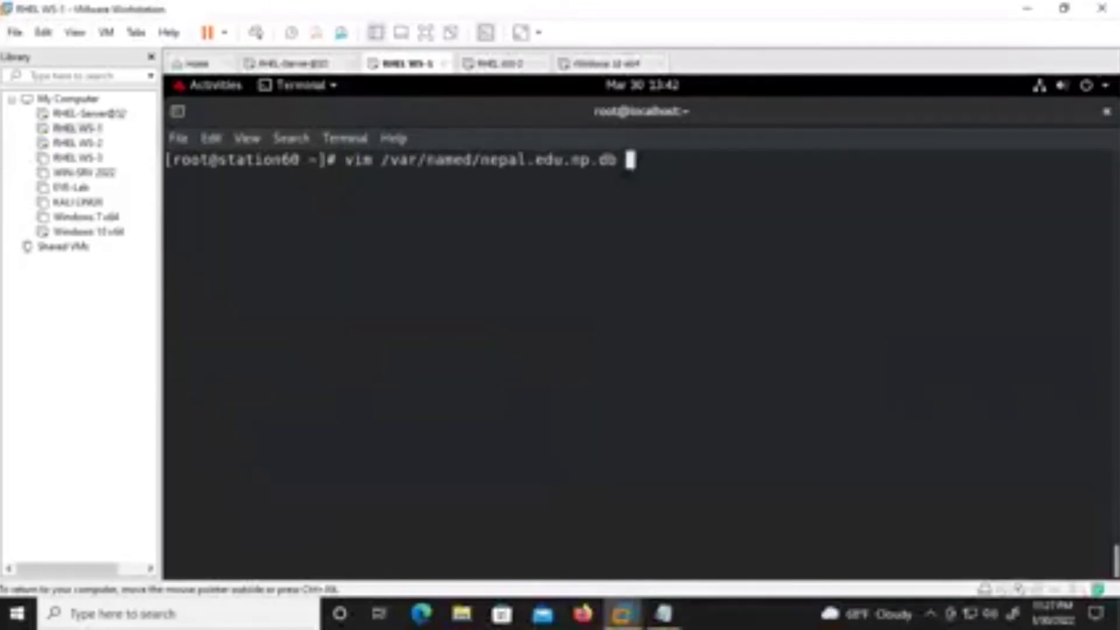
key("Return")
key("Up")
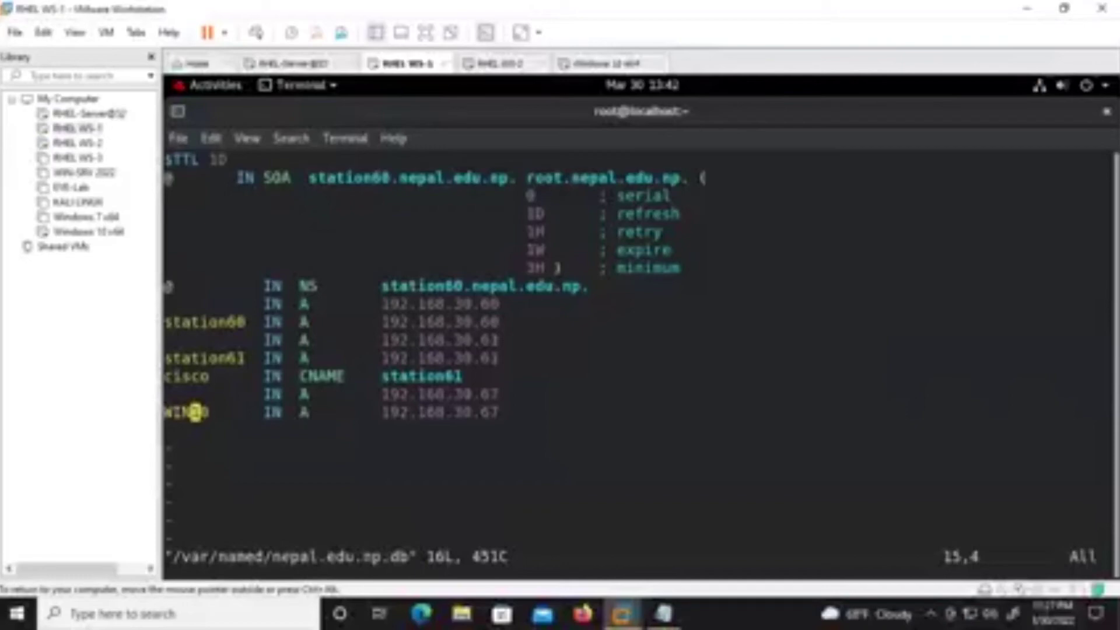
key("Right")
key("Right")
key("Right")
key("Right")
key("Right")
key("Right")
key("Right")
key("Right")
key("Right")
key("Right")
key("Right")
key("Right")
key("Right")
key("Right")
key("Right")
key("Right")
key("Right")
key("Right")
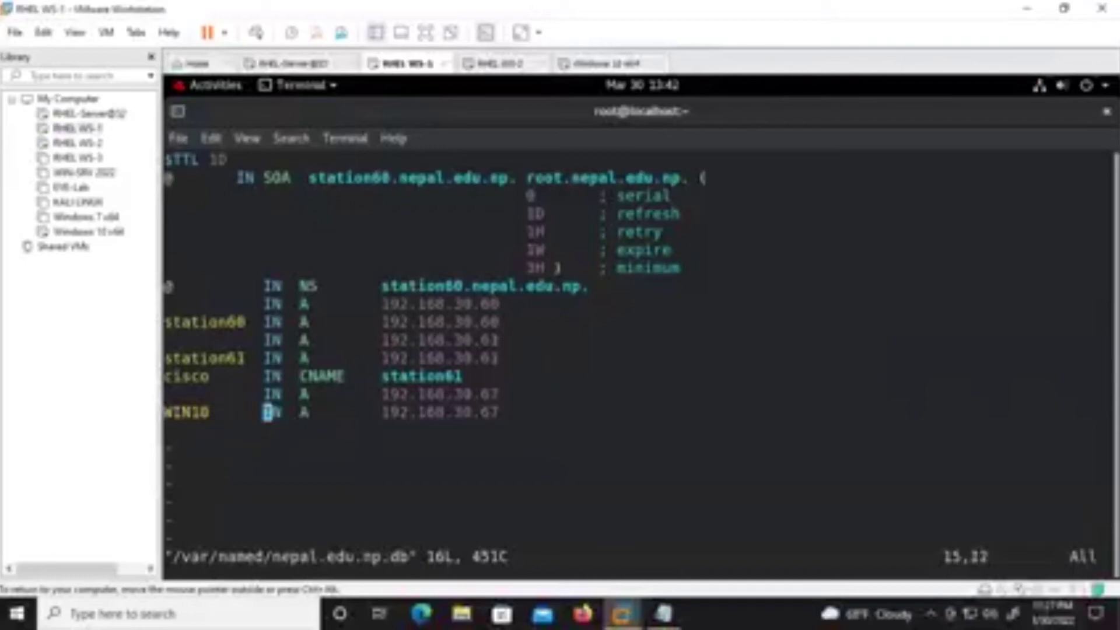
key("Right")
key("Up")
key("Up")
key("Down")
key("Left")
key("Left")
key("Left")
key("Left")
key("Left")
key("Left")
key("Left")
key("Left")
key("Left")
key("Left")
key("Left")
key("Left")
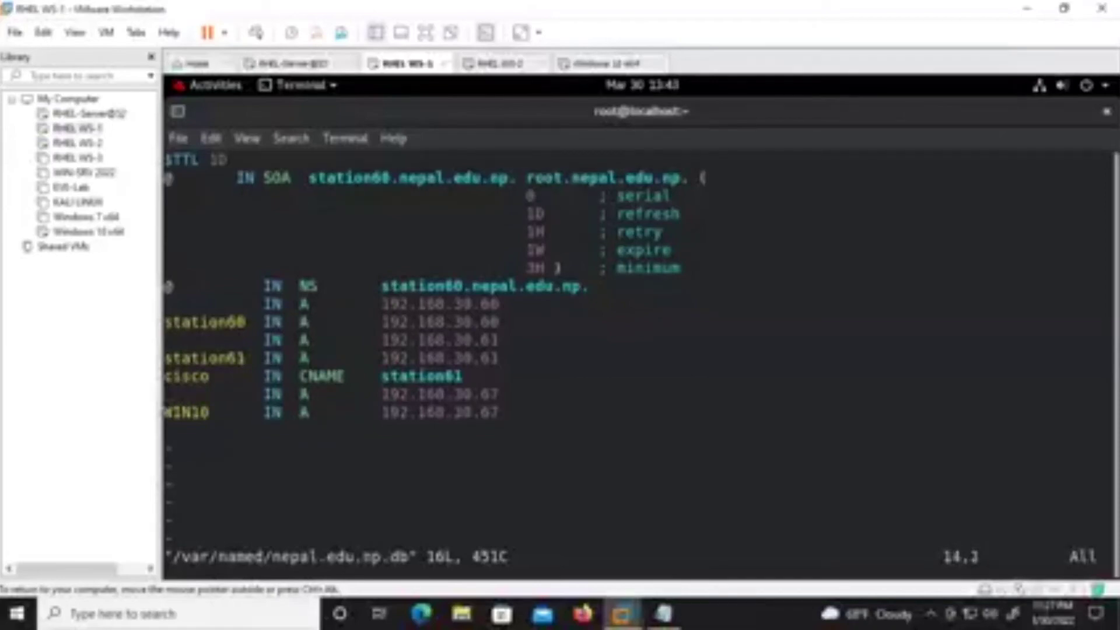
key("Down")
key("Up")
Insert a blank line after the cisco CNAME record, undoing an accidental extra line break.
key("i")
key("Return")
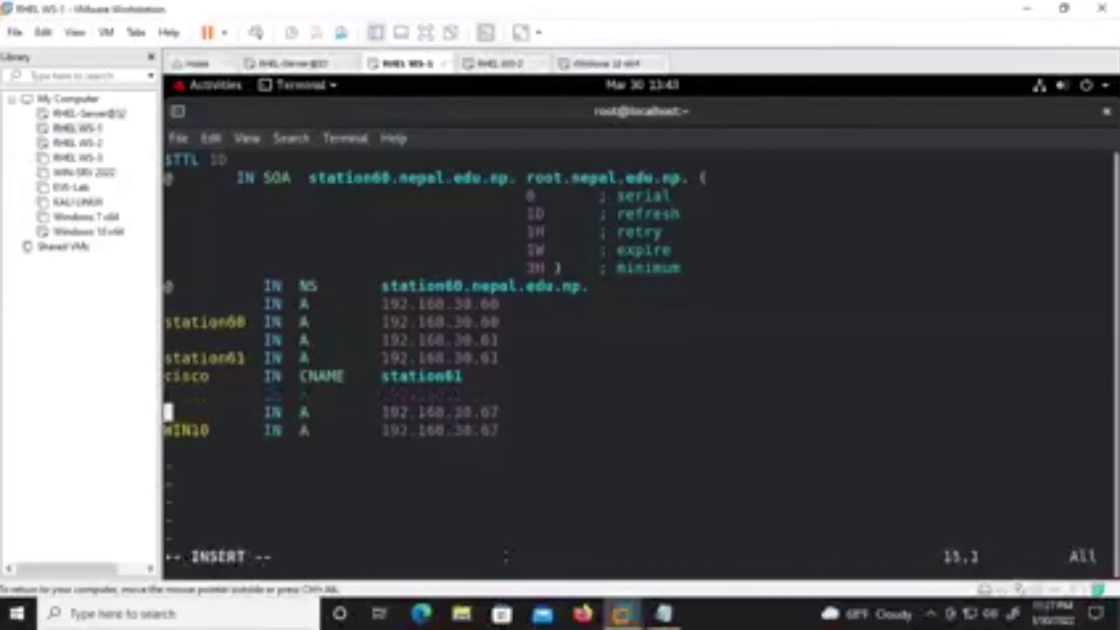
key("Right")
key("Right")
key("Right")
key("Right")
key("Right")
key("Right")
key("Right")
key("Right")
key("Right")
key("Right")
key("Right")
key("Right")
key("Up")
key("Up")
key("Up")
key("Up")
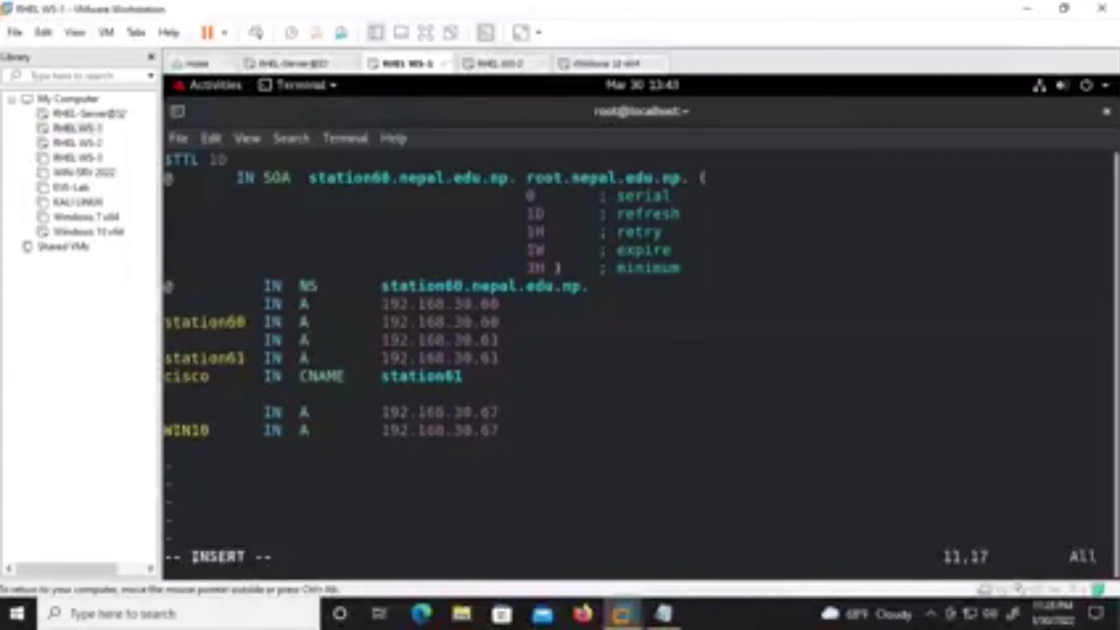
key("Left")
key("Left")
key("Left")
key("Left")
key("Left")
key("Return")
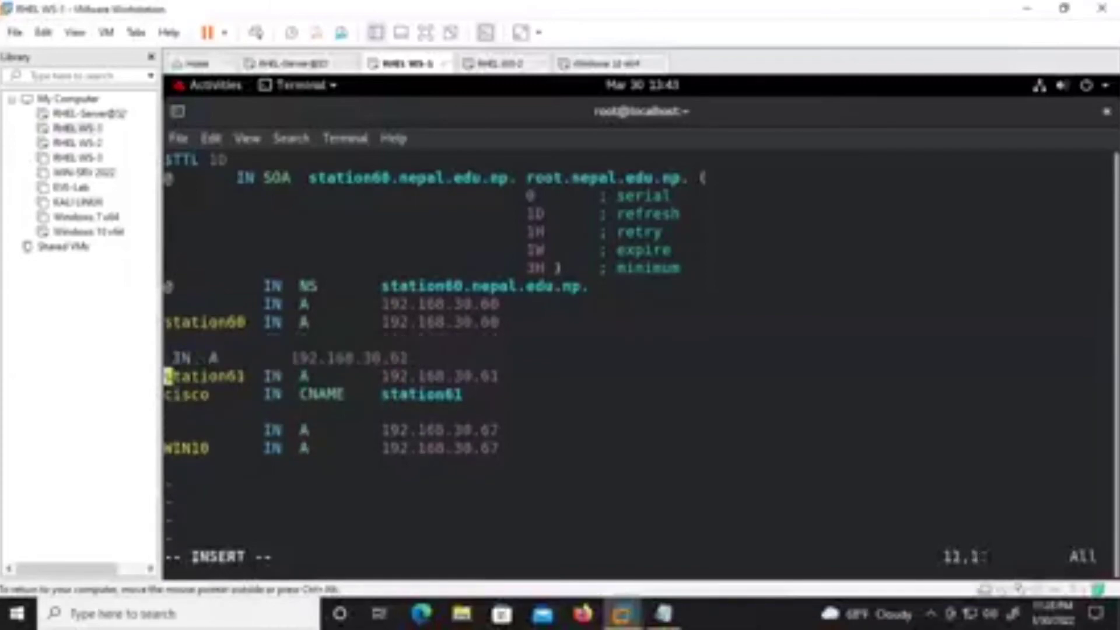
key("BackSpace")
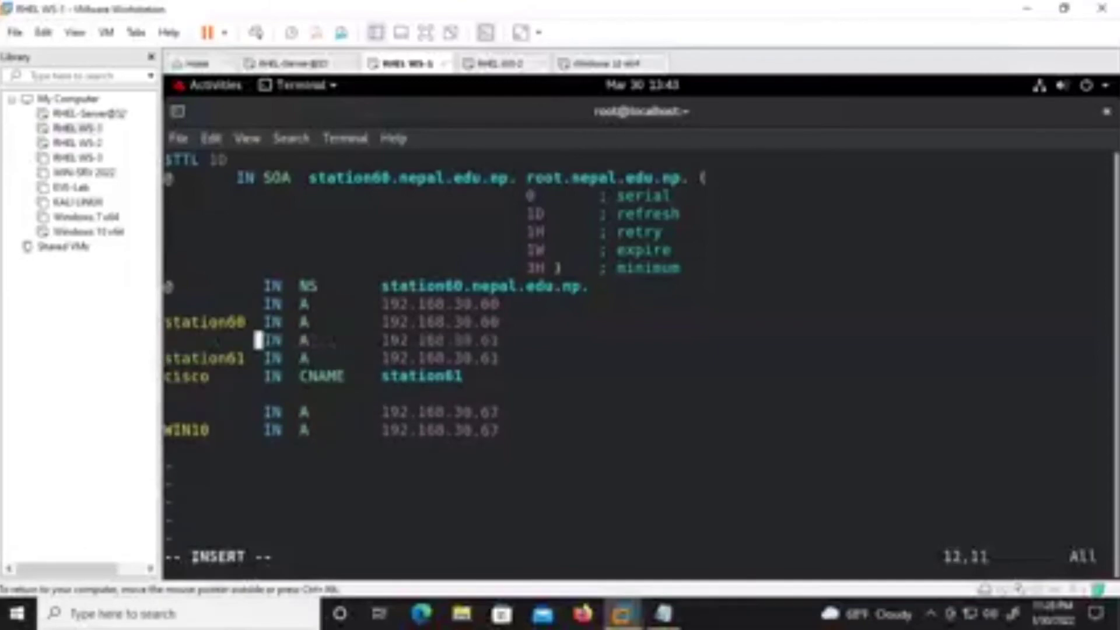
key("Down")
key("Down")
key("Down")
key("Down")
key("Down")
key("Down")
key("Left")
key("Left")
key("Left")
key("Left")
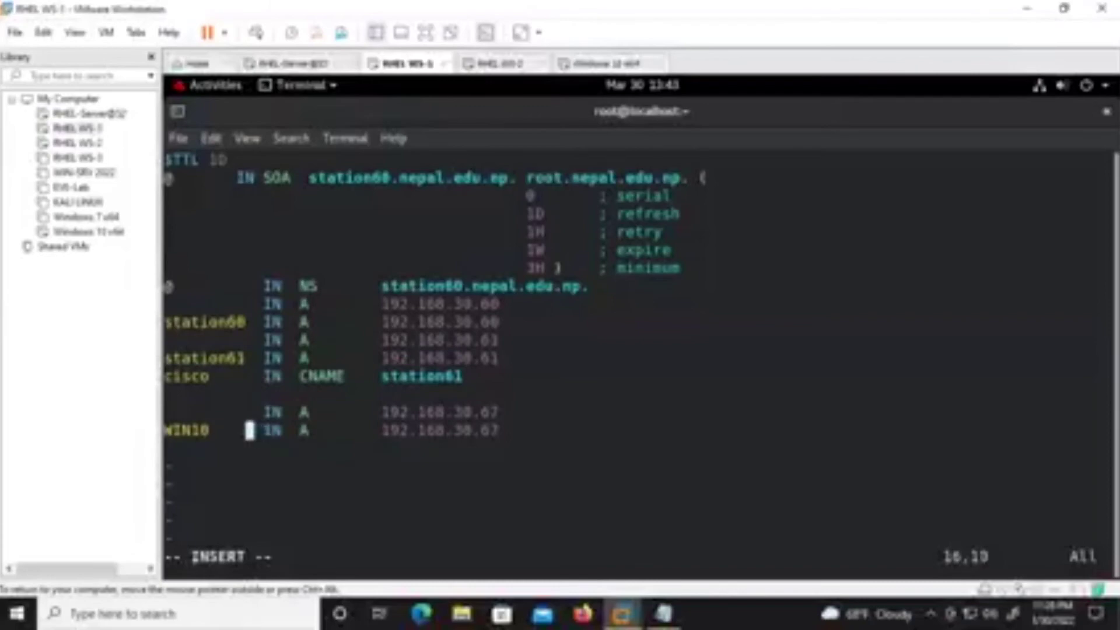
key("Right")
key("Right")
key("Right")
key("Right")
key("Right")
key("Right")
key("Right")
key("Right")
key("Right")
key("Right")
key("Right")
key("Right")
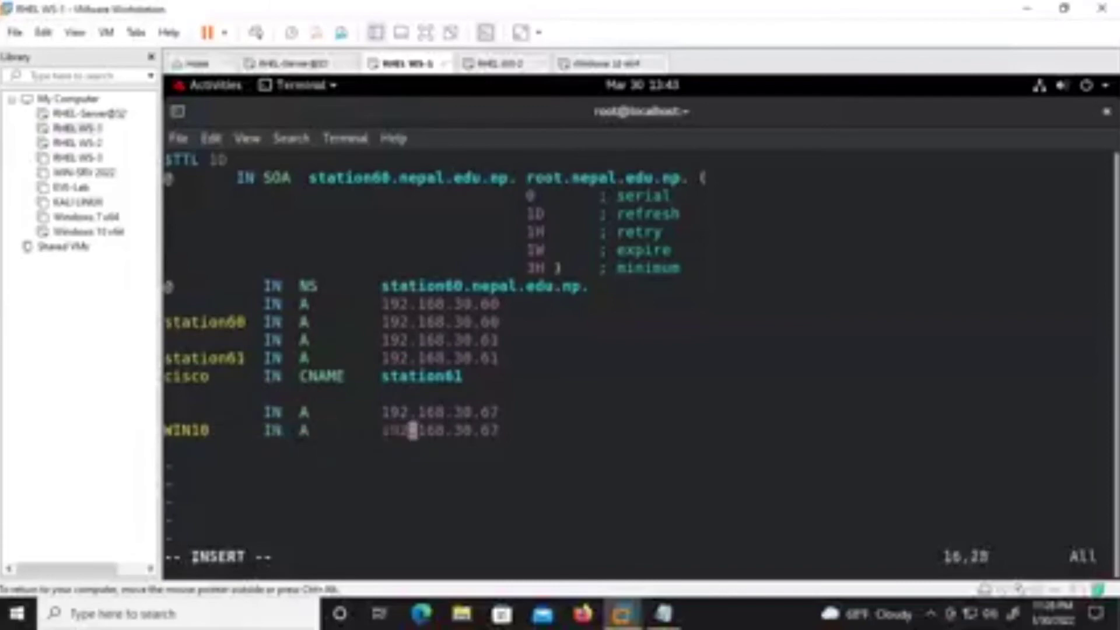
key("Right")
key("Right")
key("Right")
key("Right")
key("Right")
key("Right")
key("Right")
key("Right")
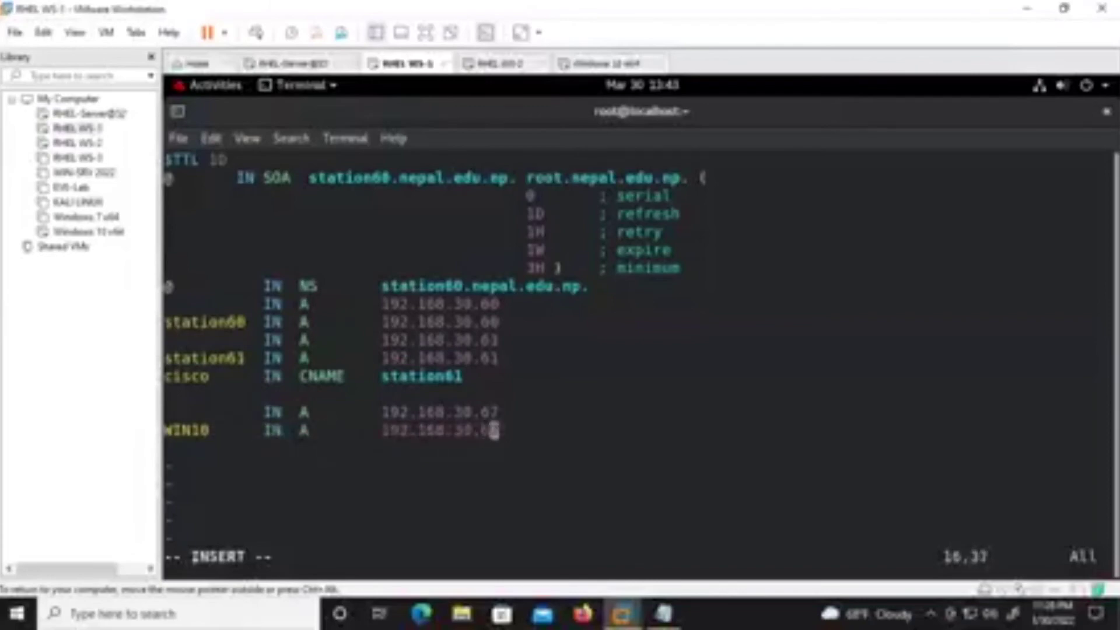
Save the zone file with :wq and rerun systemctl restart named.
key("Escape")
type(":wq")
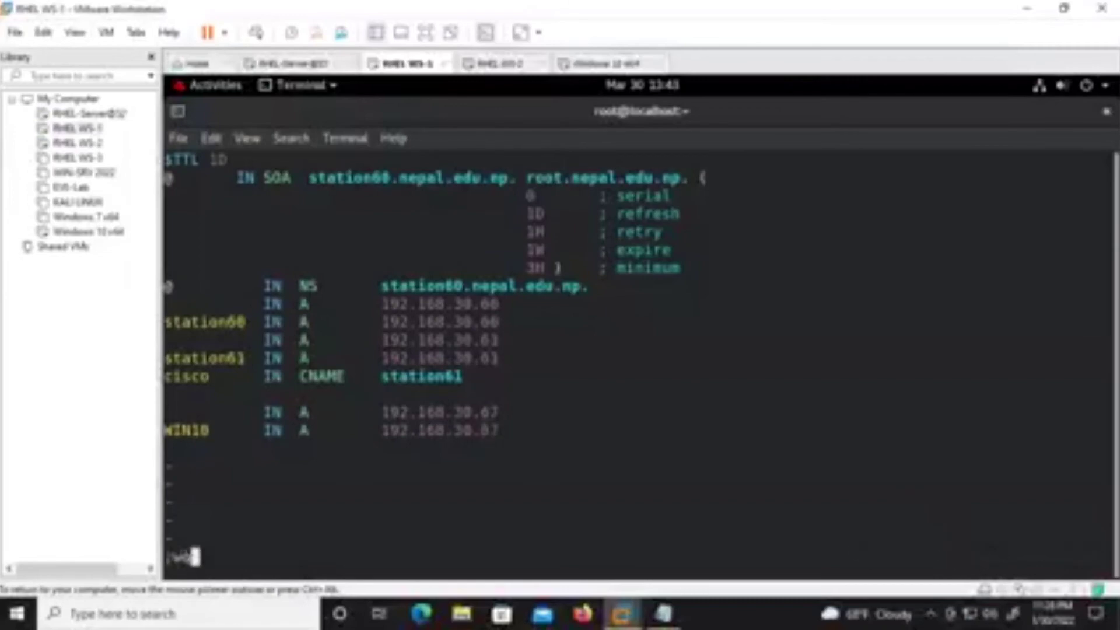
key("Return")
key("Return")
key("Return")
key("Up")
key("Up")
Retry systemctl restart named repeatedly; it keeps failing.
key("Return")
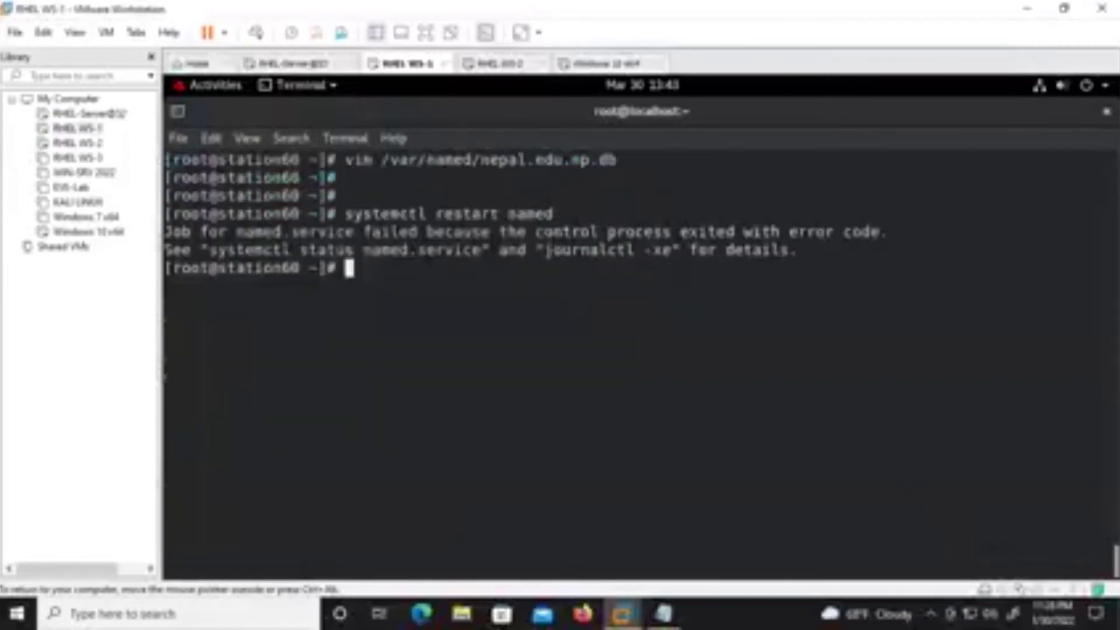
key("Up")
key("Return")
key("Up")
key("Return")
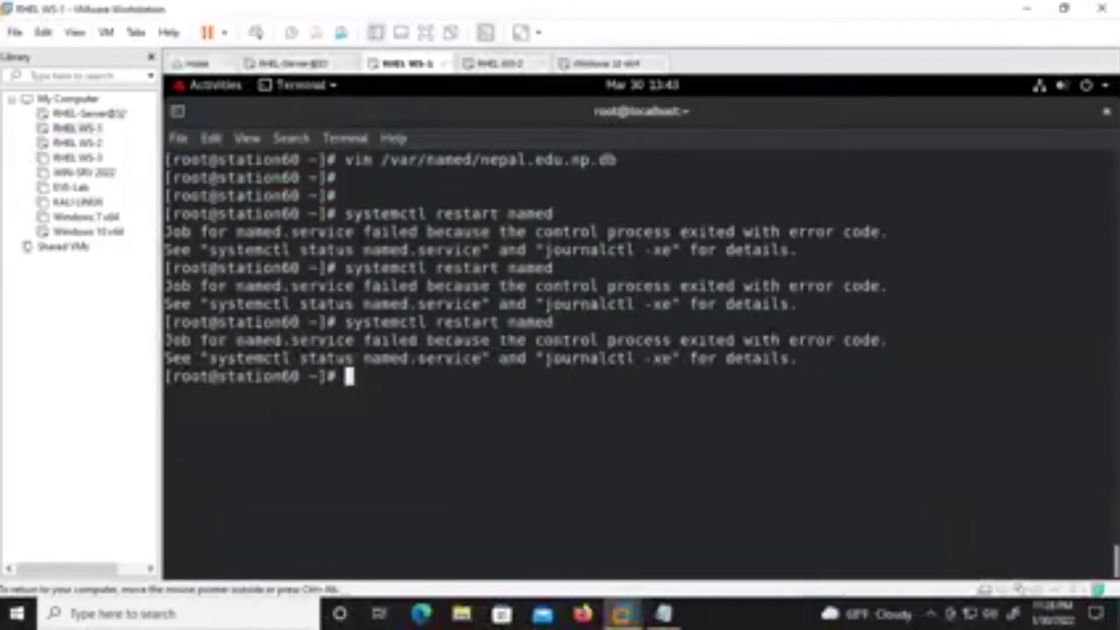
key("Up")
key("Return")
key("Up")
key("Return")
key("Up")
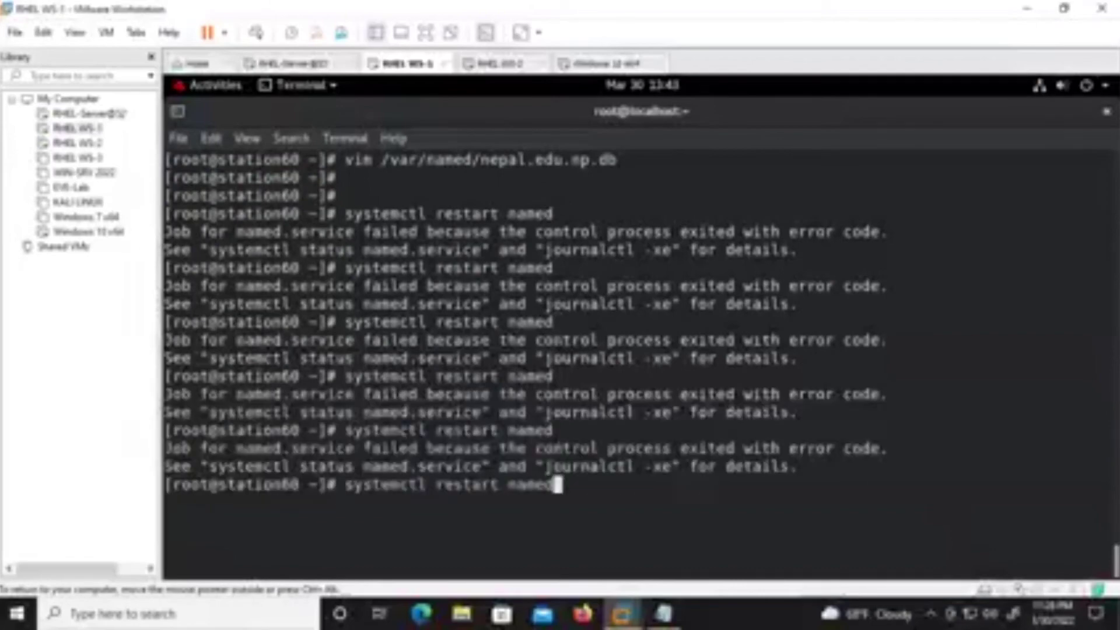
key("Return")
Comment out the WIN10 record in nepal.edu.np.db and force-save it with :wq!
key("Up")
key("Up")
key("Return")
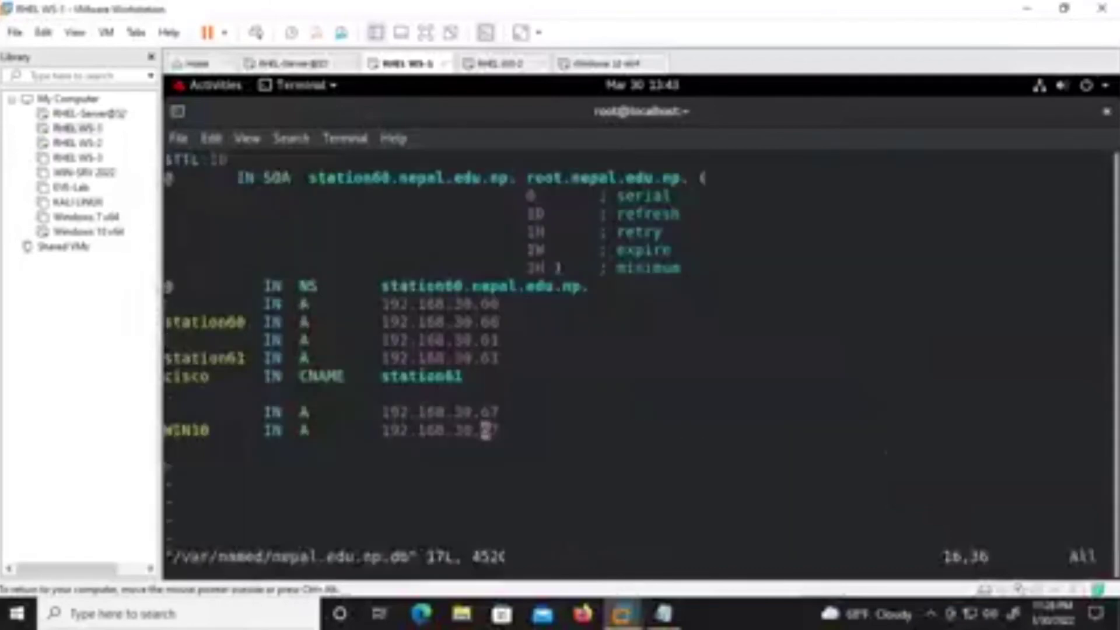
key("Left")
key("Left")
key("Left")
key("Left")
key("Left")
key("Left")
key("Left")
key("Left")
key("Left")
key("Left")
key("Left")
key("Left")
key("Left")
key("Left")
key("Left")
key("Left")
key("Left")
key("Left")
key("Left")
key("Left")
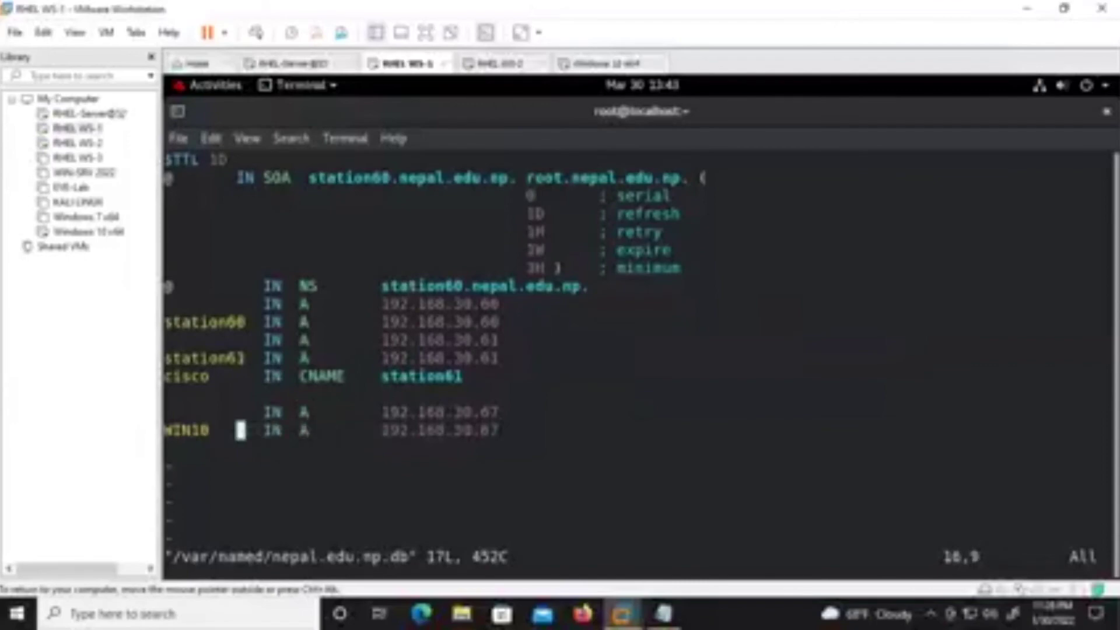
key("Left")
key("Left")
key("i")
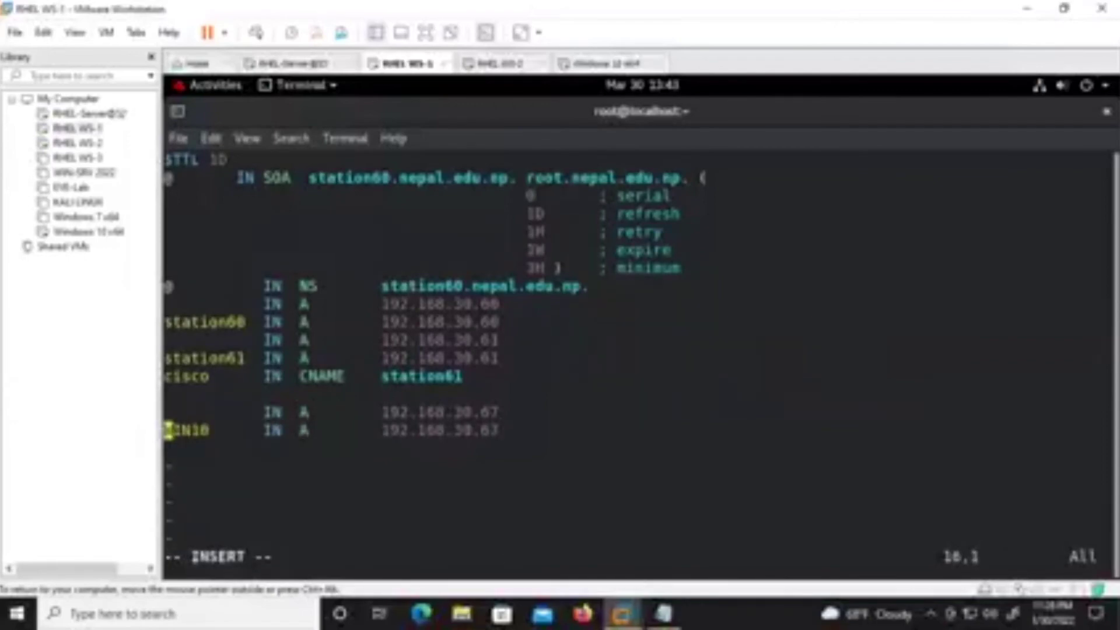
type("W")
key("Escape")
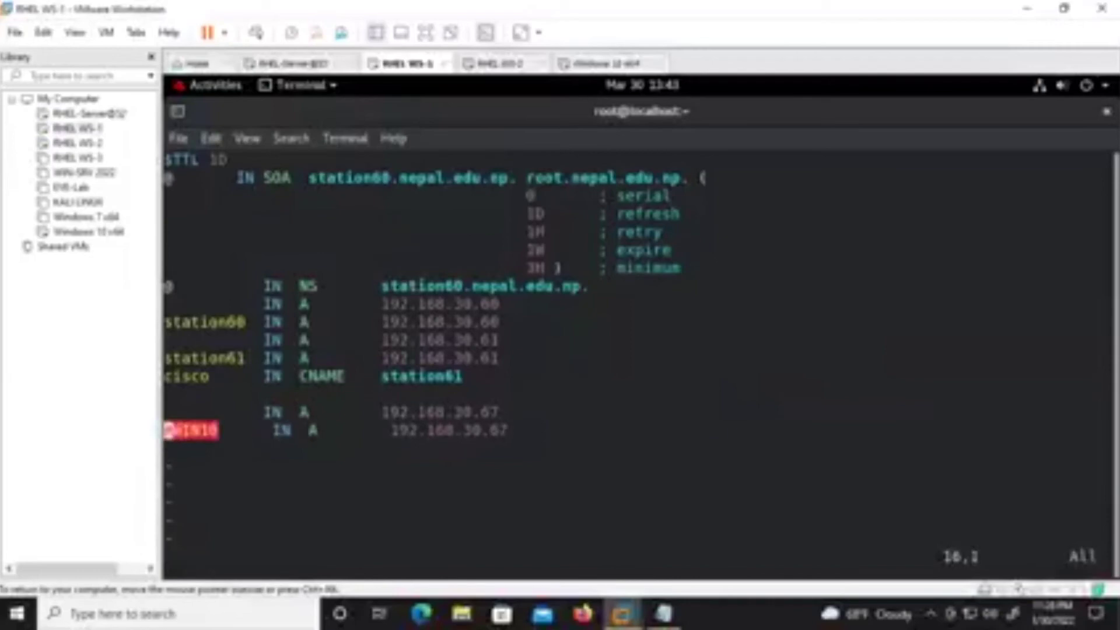
type(":wq")
key("Return")
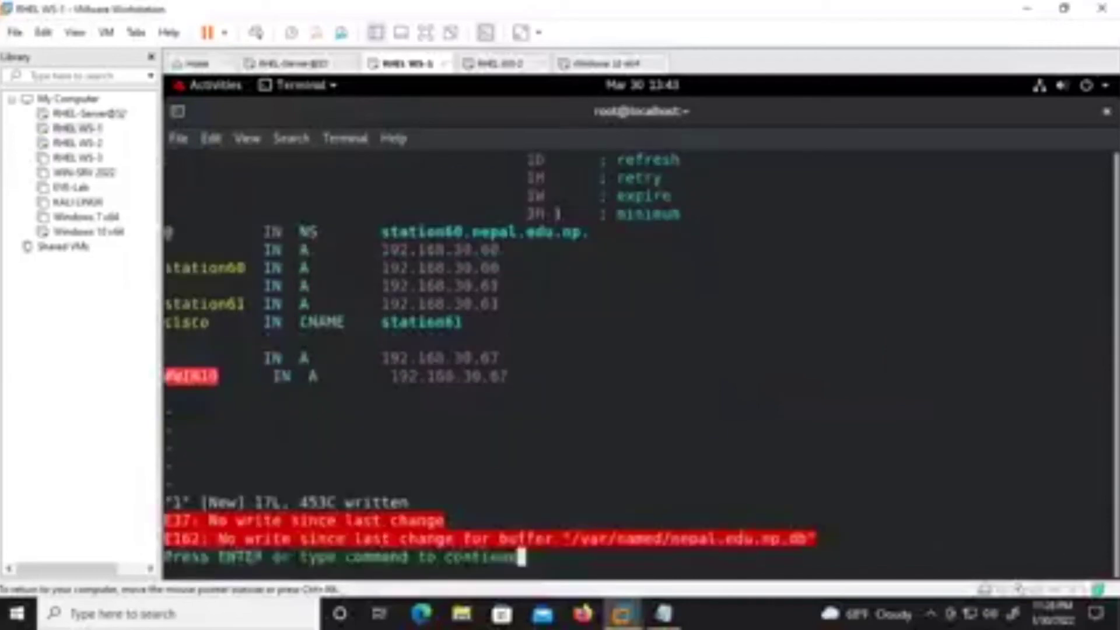
key("Return")
type(":wq!")
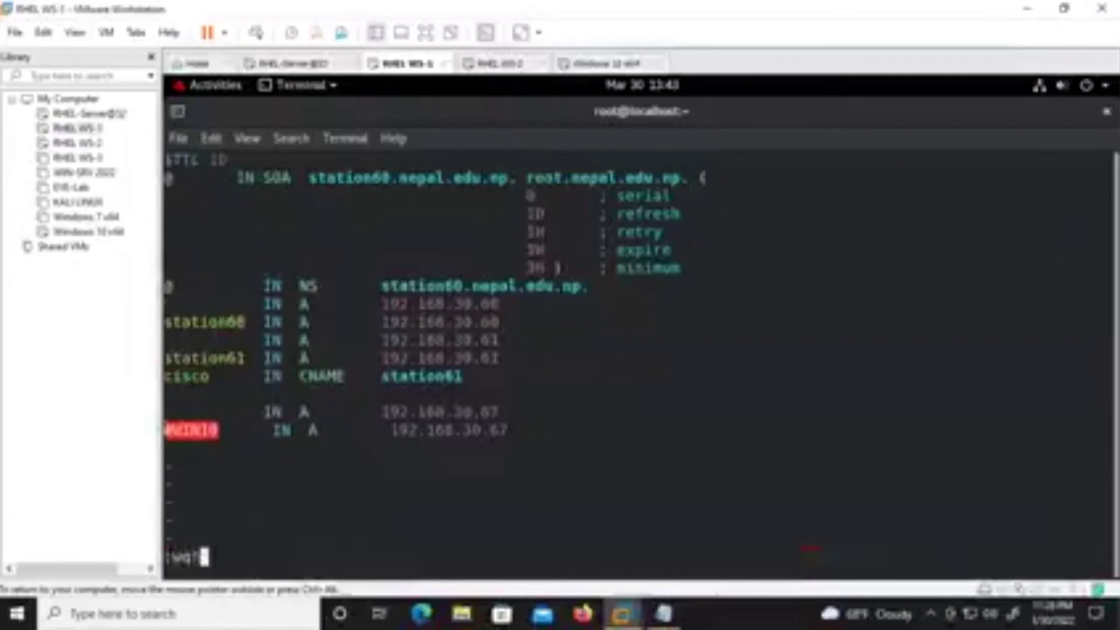
key("Return")
Restart named several times again and clear the terminal.
key("Up")
key("Up")
key("Return")
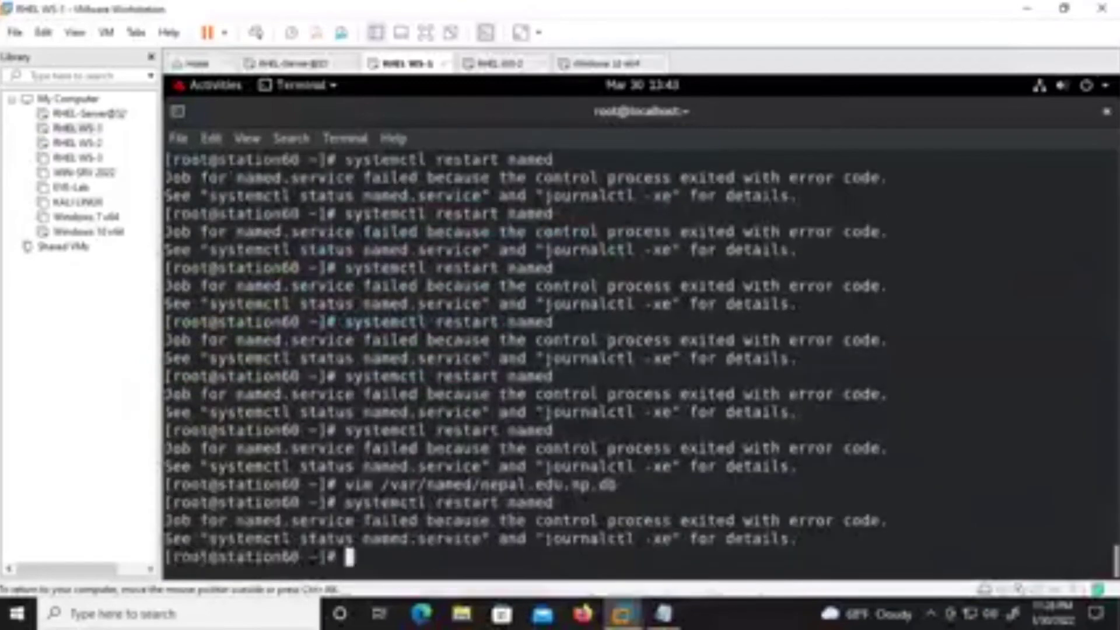
key("Up")
key("Return")
key("ctrl+l")
Comment out the unnamed 192.168.30.67 A record with # and save with :wq.
key("Up")
key("Return")
key("Up")
key("Up")
key("Return")
key("Down")
key("Up")
key("Up")
key("Up")
key("Down")
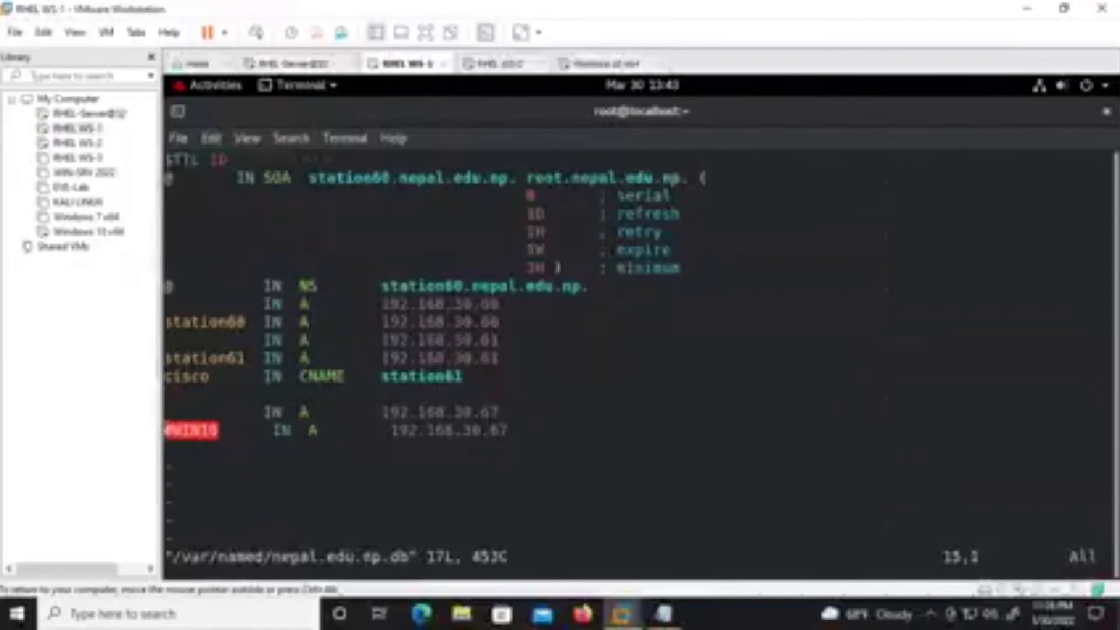
type("i")
type("#")
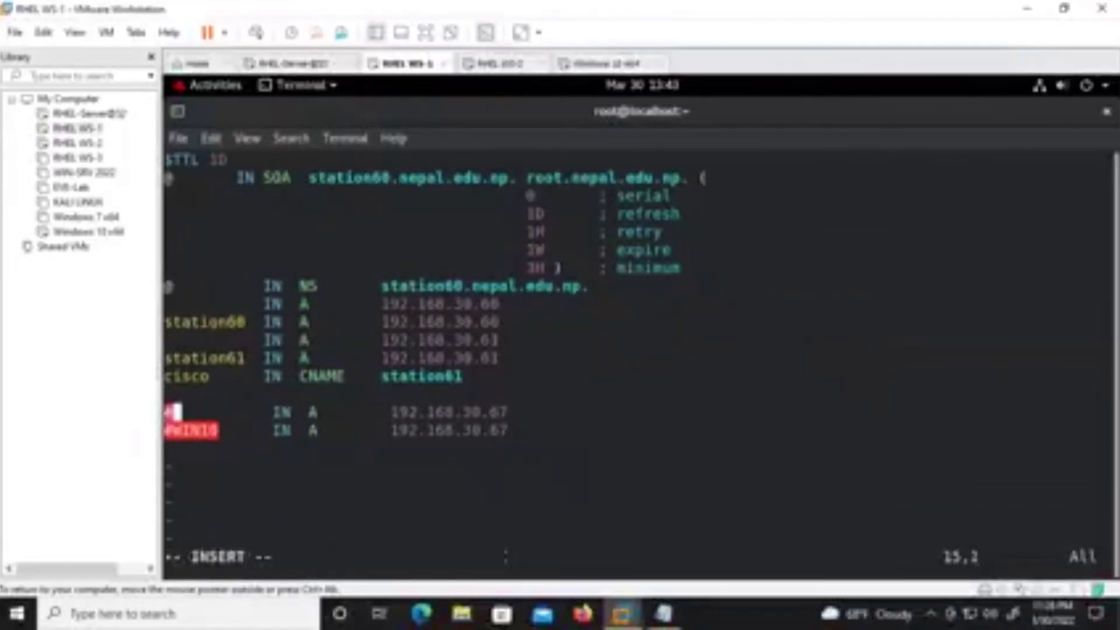
key("Escape")
type(":wq")
key("Return")
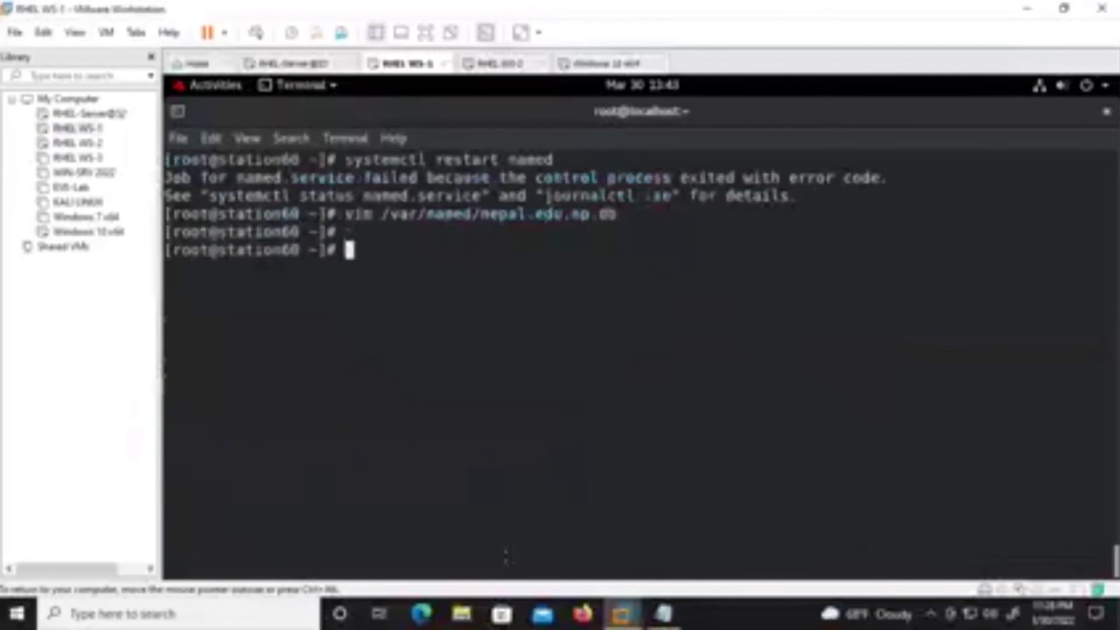
Retry restarting named many more times; every attempt still fails.
key("Up")
key("Up")
key("Return")
key("Up")
key("Return")
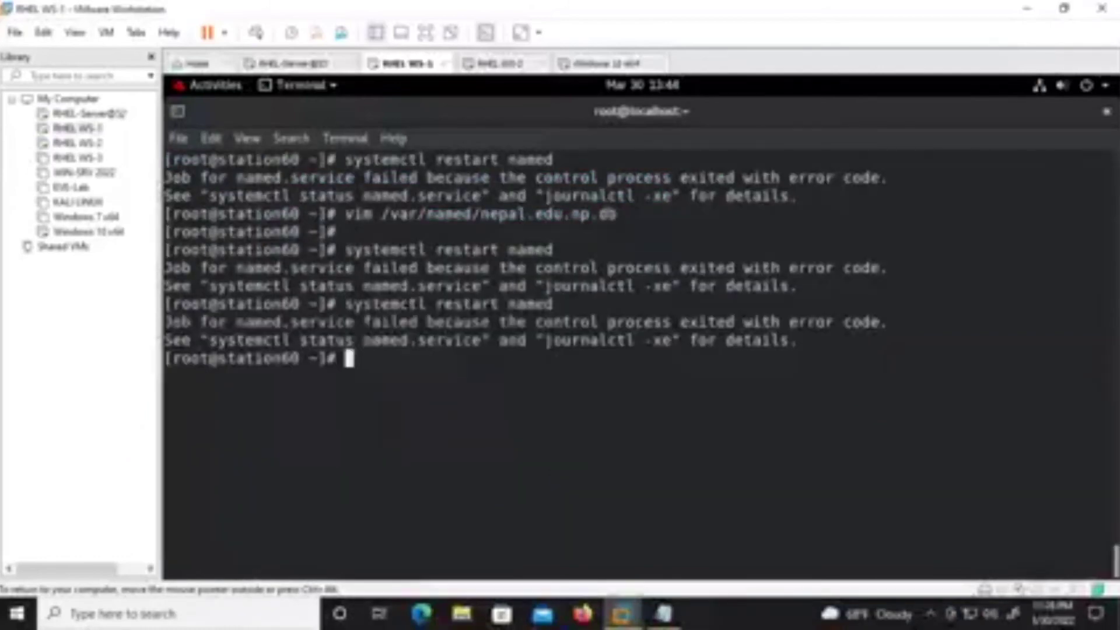
key("Up")
key("Return")
key("Up")
key("Return")
key("ctrl+l")
key("Up")
key("Return")
key("Up")
key("Return")
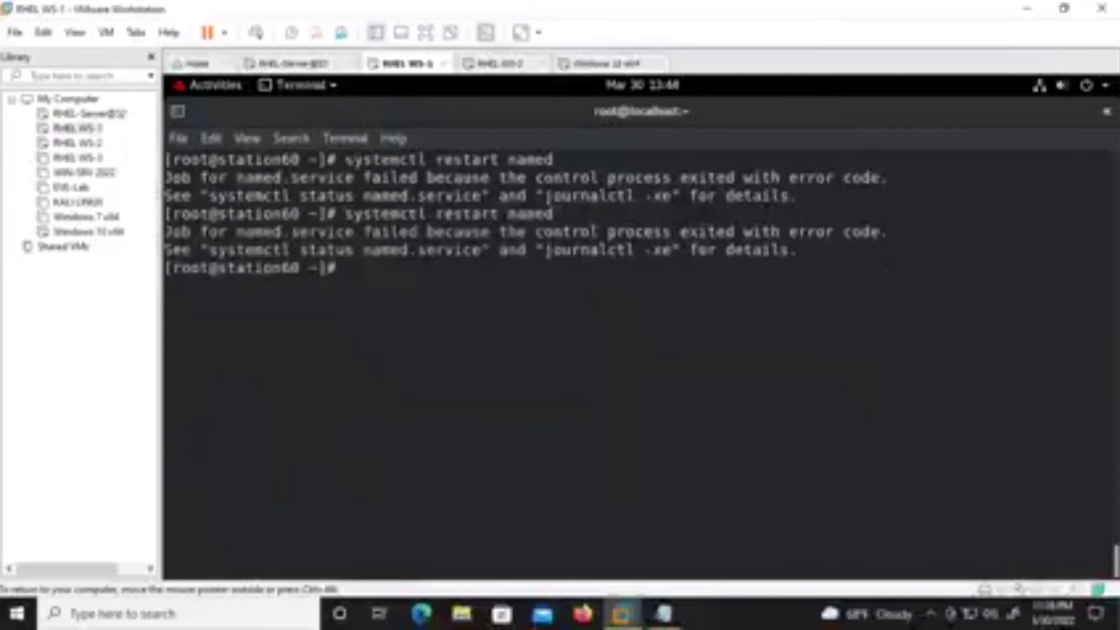
key("Up")
key("Return")
Try systemctl start named instead, then begin changing the command to status.
key("Up")
key("Left")
key("Left")
key("Left")
key("Left")
key("Left")
key("Left")
key("Left")
key("Left")
key("Left")
key("Left")
key("Left")
key("BackSpace")
key("BackSpace")
key("Return")
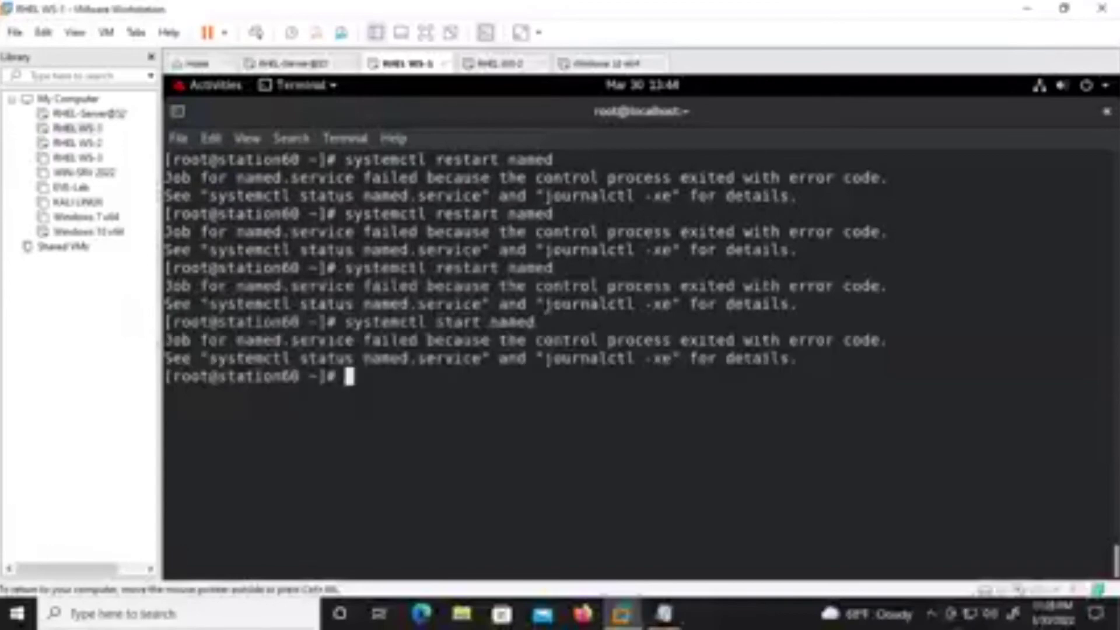
key("Return")
key("Up")
key("Left")
key("Left")
key("Left")
key("Left")
key("Left")
key("Left")
key("BackSpace")
key("BackSpace")
Check systemctl status named twice to review why the service fails.
type("tus")
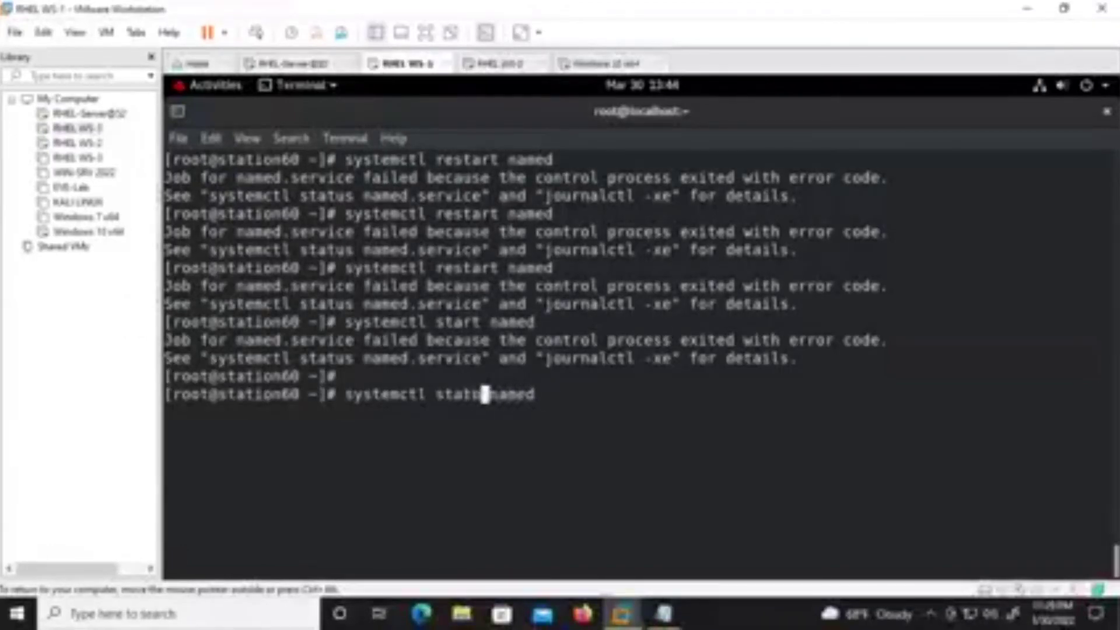
key("Return")
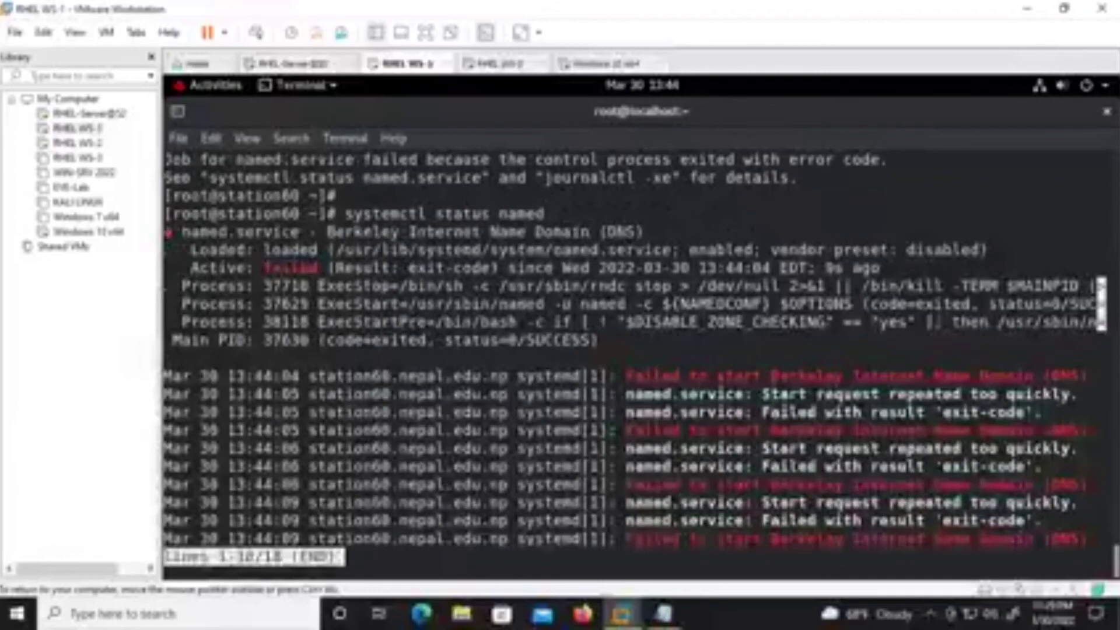
key("q")
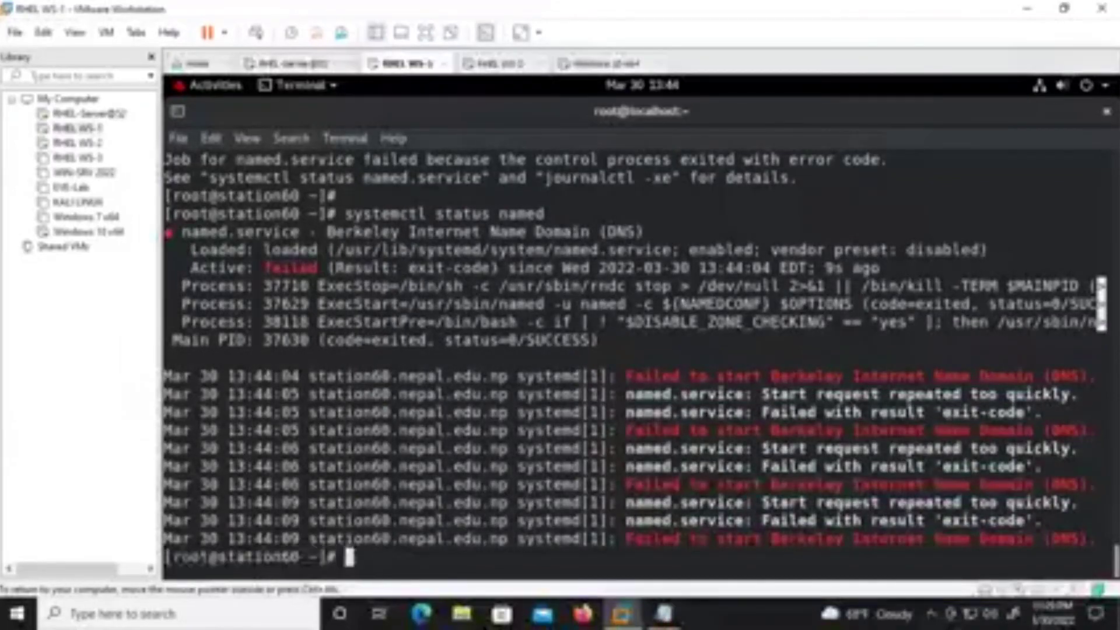
key("ctrl+l")
key("Up")
key("Return")
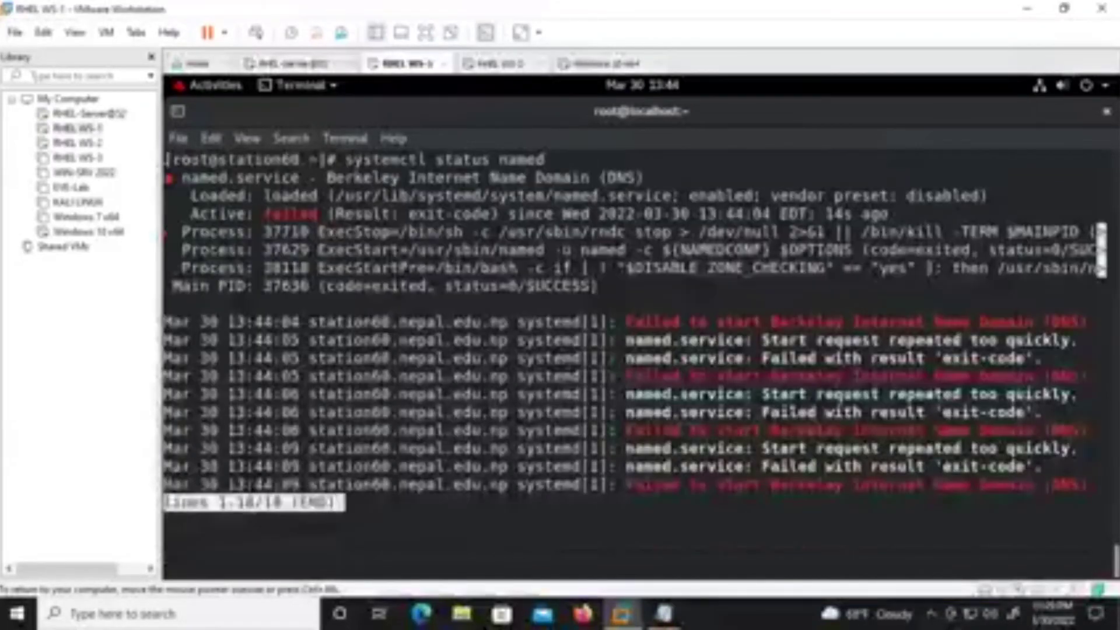
key("q")
key("Up")
key("BackSpace")
key("BackSpace")
key("BackSpace")
key("BackSpace")
key("BackSpace")
key("BackSpace")
key("BackSpace")
key("BackSpace")
key("BackSpace")
key("BackSpace")
key("BackSpace")
key("BackSpace")
type("restart named")
Delete the two commented-out # lines from nepal.edu.np.db and save with :wq.
key("Up")
key("Up")
key("Return")
key("Down")
key("Down")
key("Up")
key("Up")
key("Right")
key("Right")
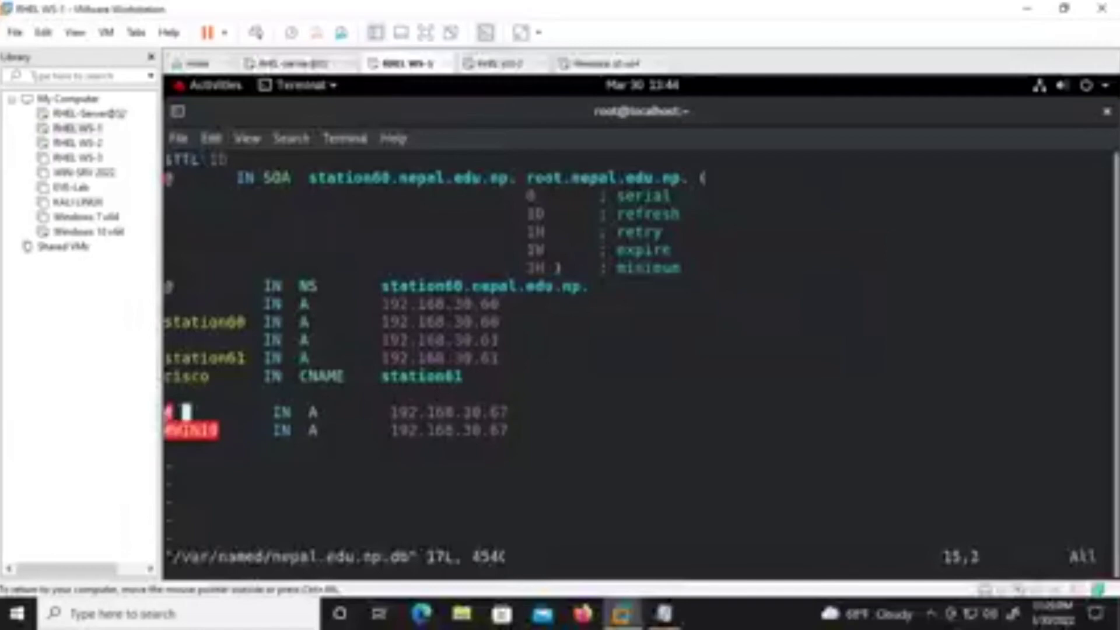
key("Right")
key("Left")
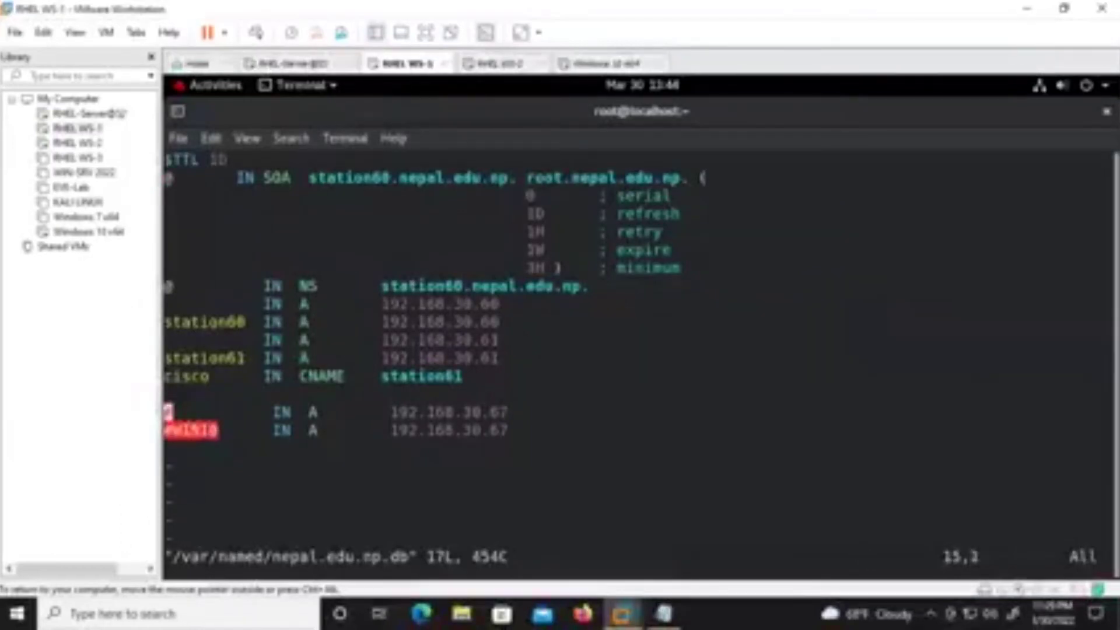
key("d")
key("d")
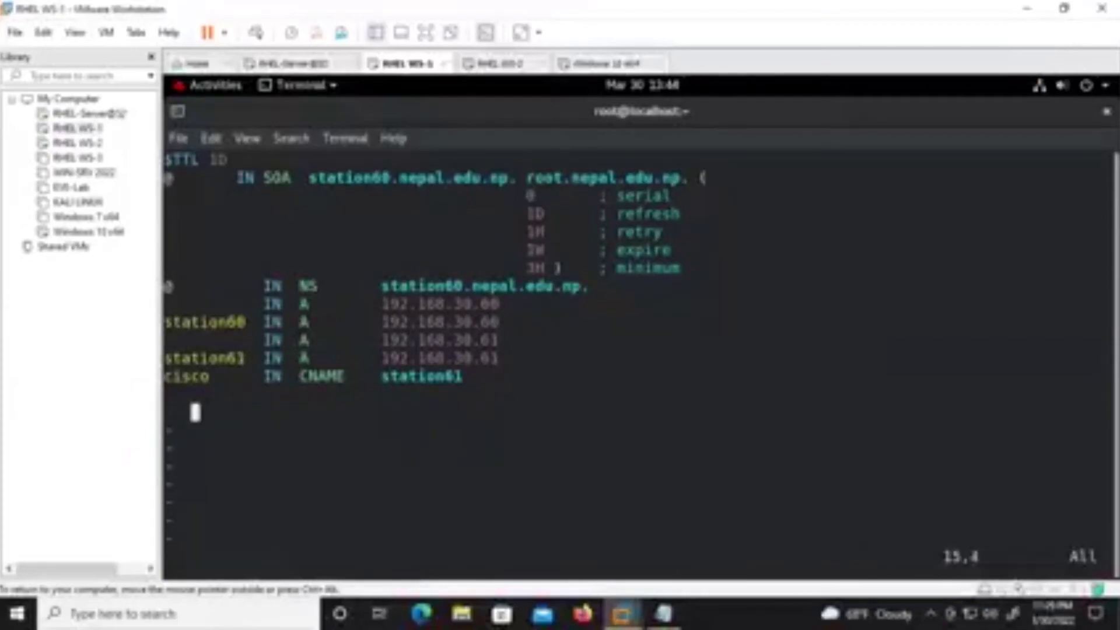
type(":wq")
key("Return")
Start named and confirm its status now shows active (running).
key("Up")
key("Up")
key("Return")
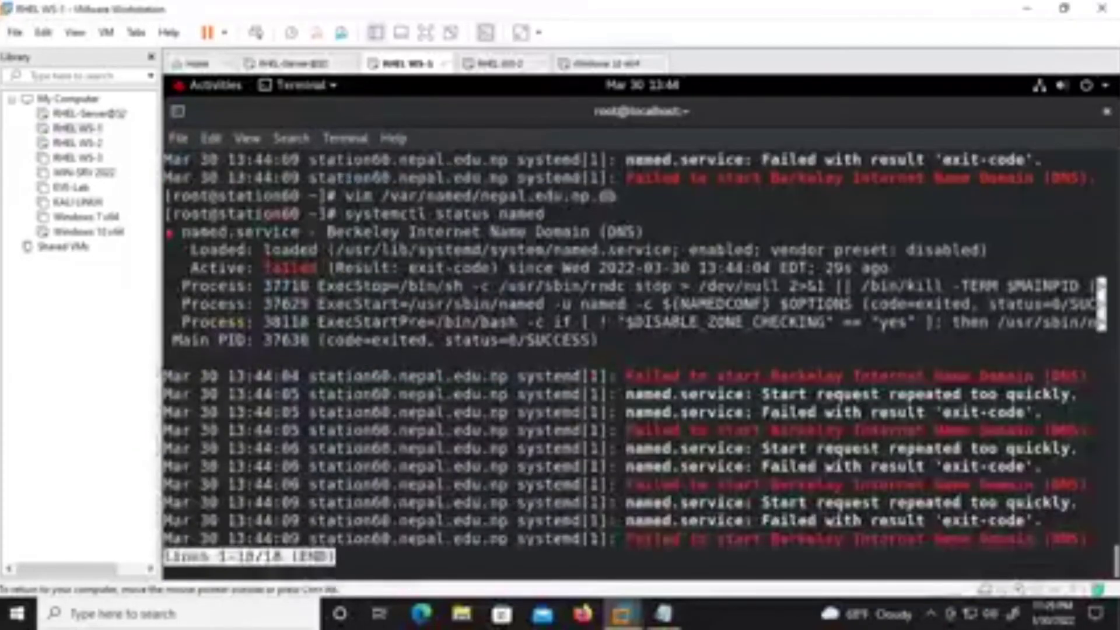
key("q")
key("Up")
key("Up")
key("Up")
key("Up")
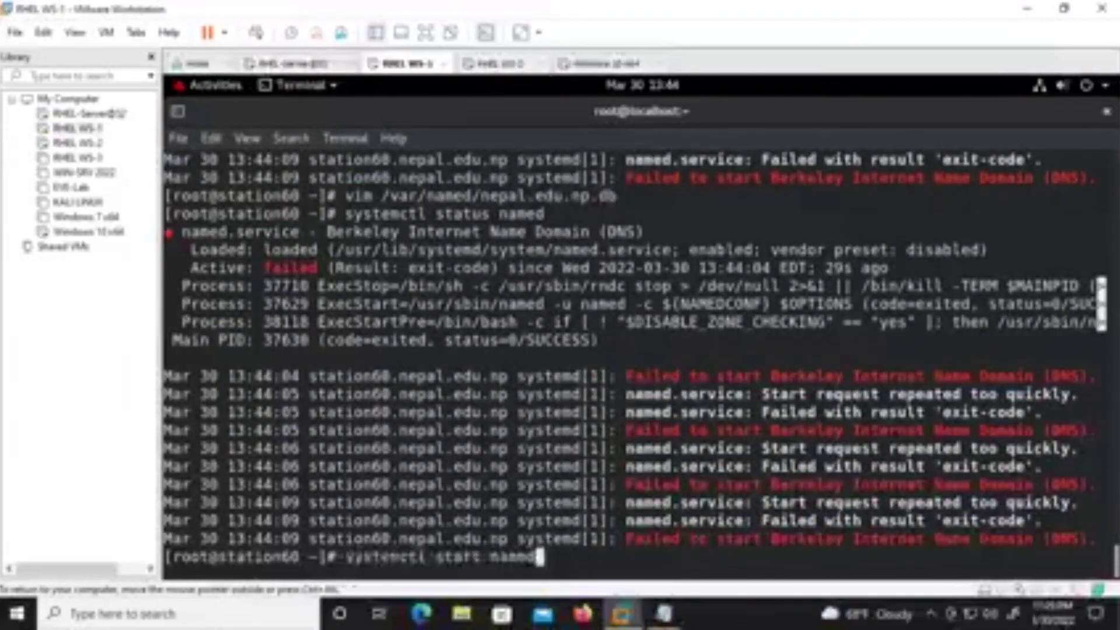
key("Return")
key("ctrl+l")
key("Up")
key("Up")
key("Return")
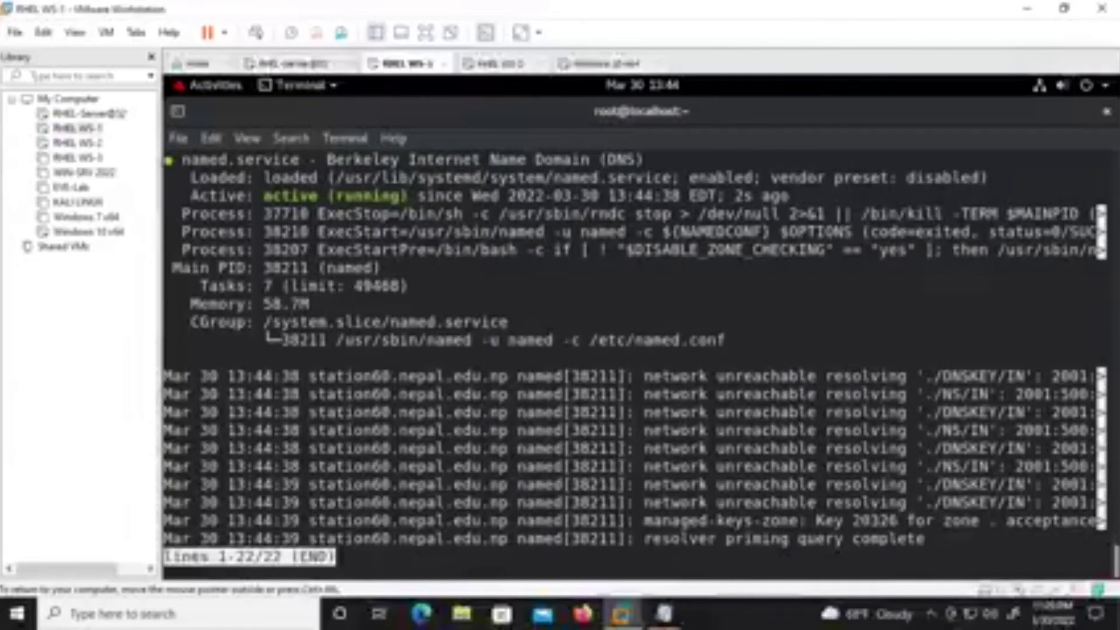
key("q")
key("Return")
key("Return")
key("Return")
key("ctrl+l")
key("Up")
key("Up")
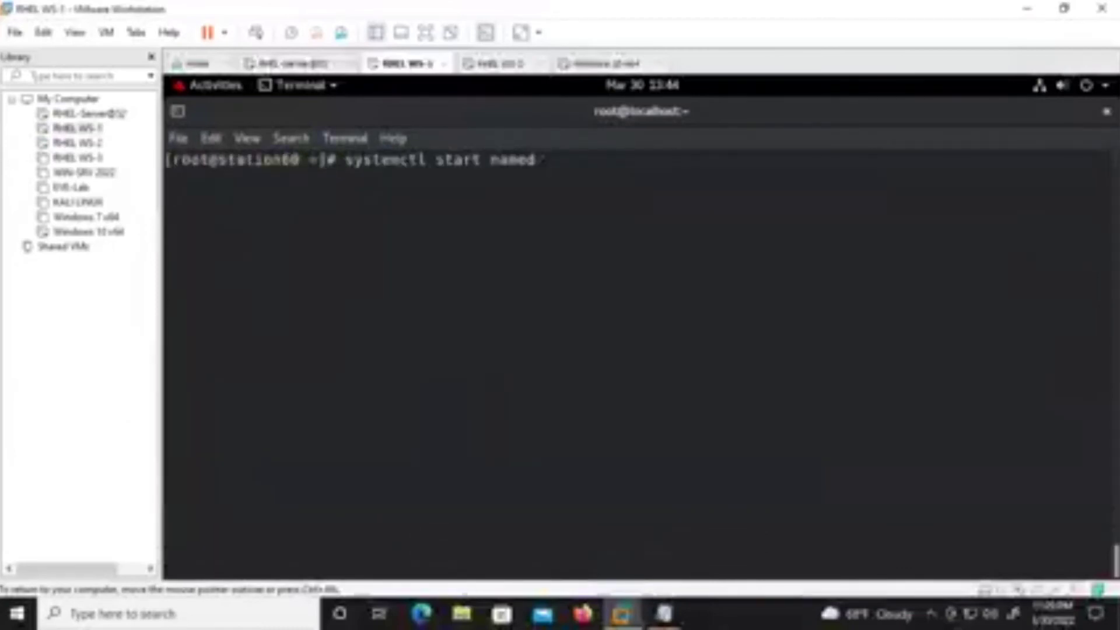
On the Windows 10 client, flush the DNS cache with ipconfig /flushdns.
left_click(589, 63)
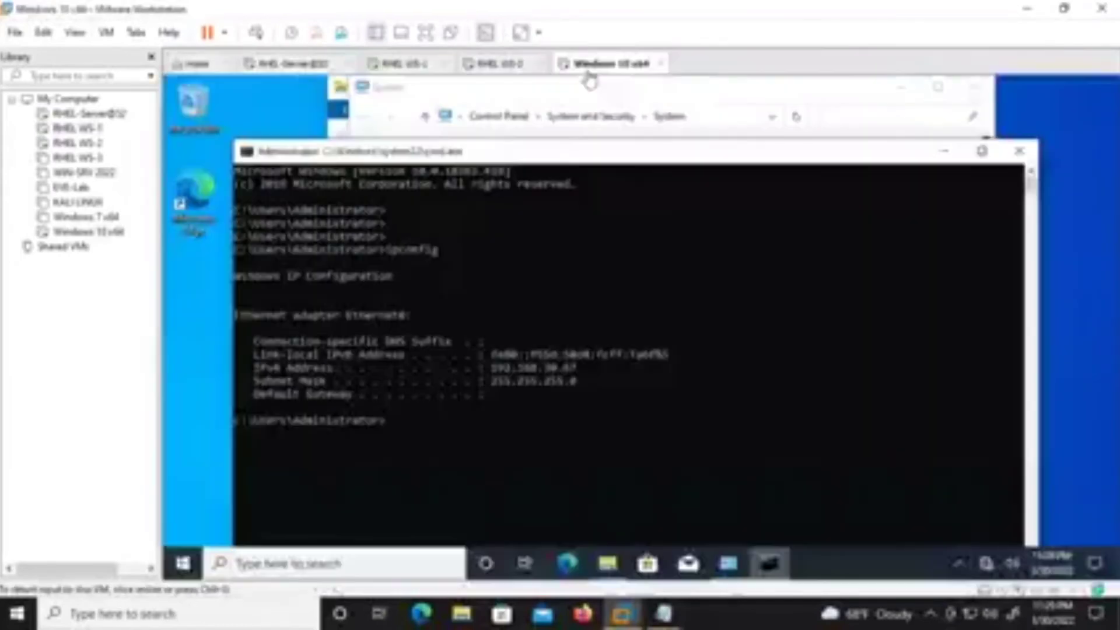
key("Up")
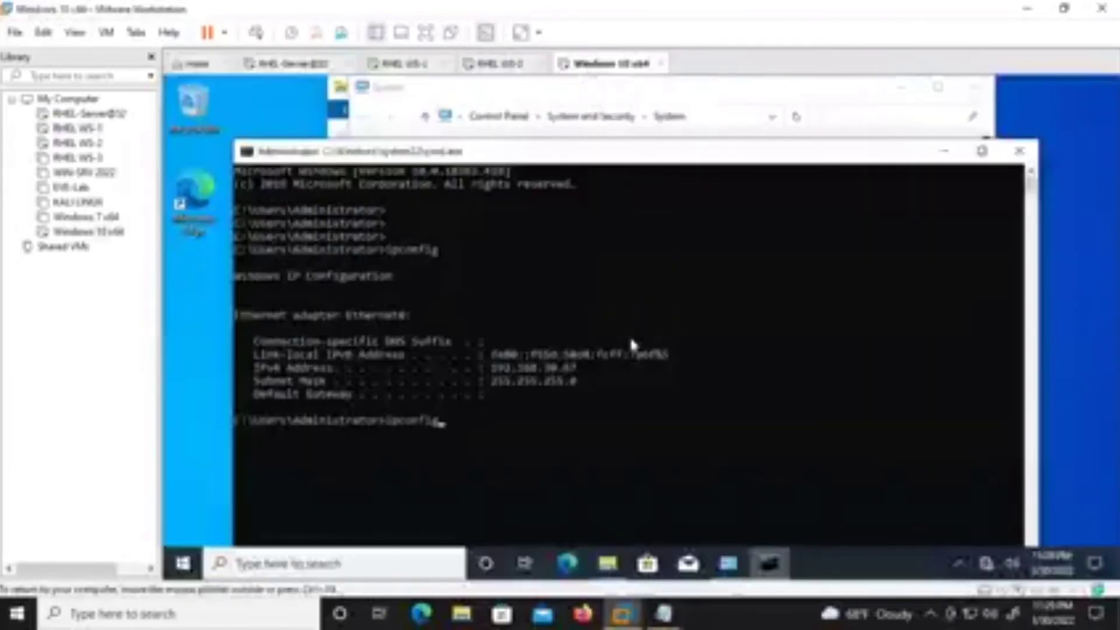
type("/")
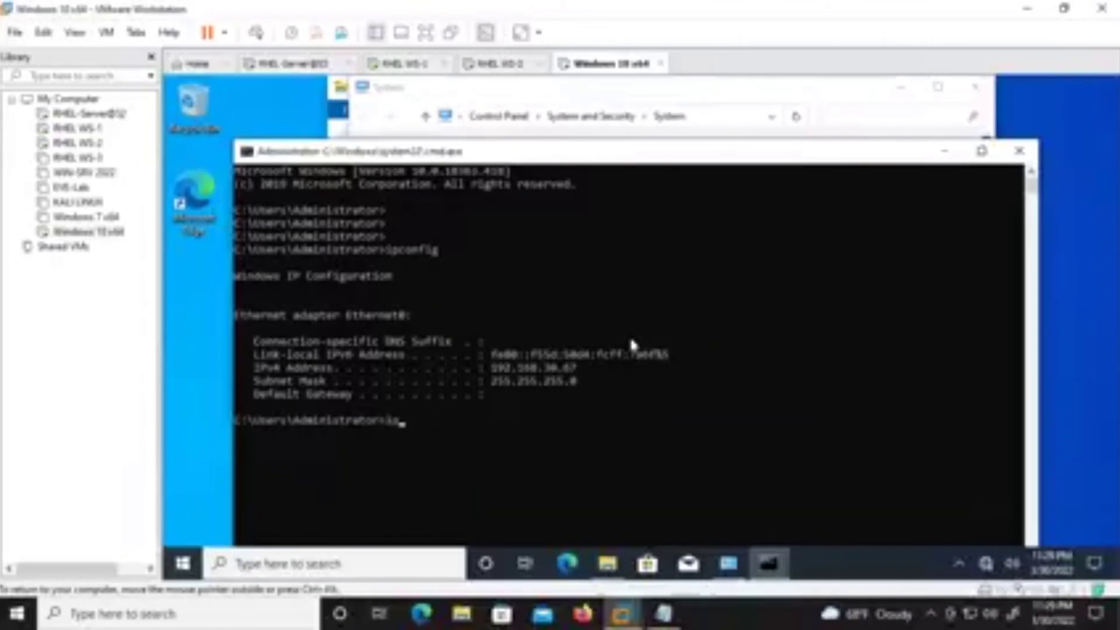
type("flush")
type("ns")
key("Return")
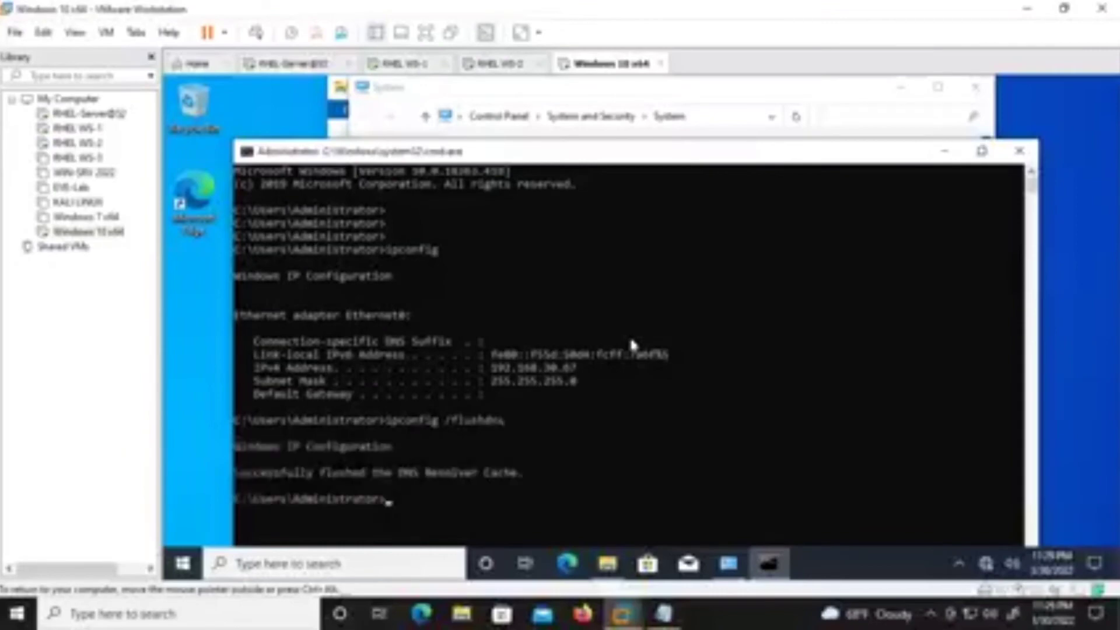
key("Return")
Clear the console and ping cisco, getting replies from 192.168.30.61.
type("cls")
key("Return")
key("Return")
key("Return")
type("ping cisco")
key("Return")
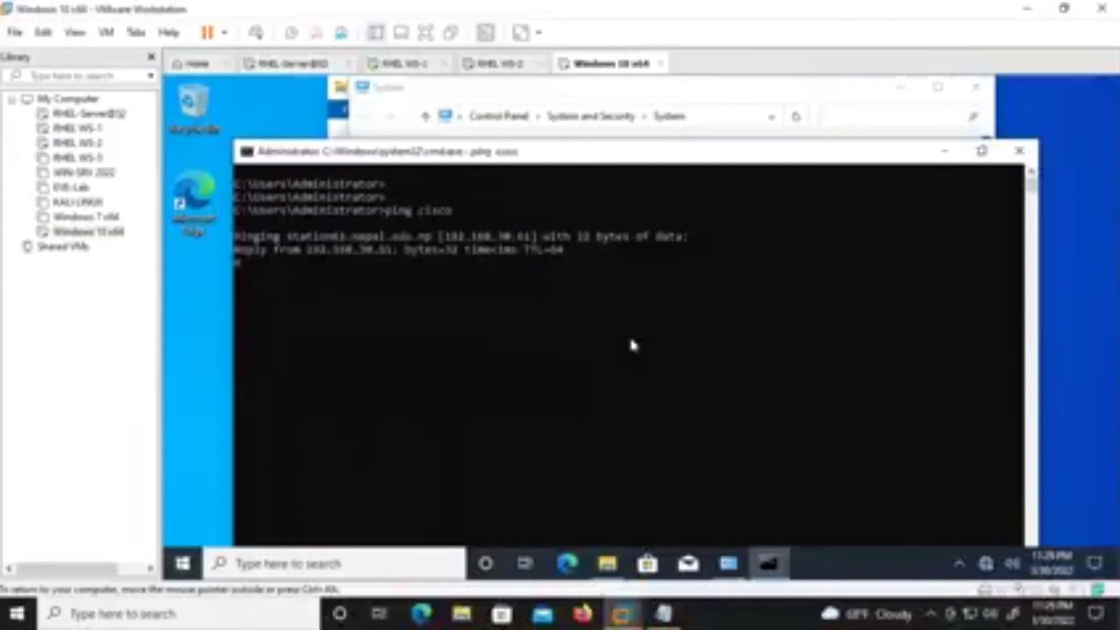
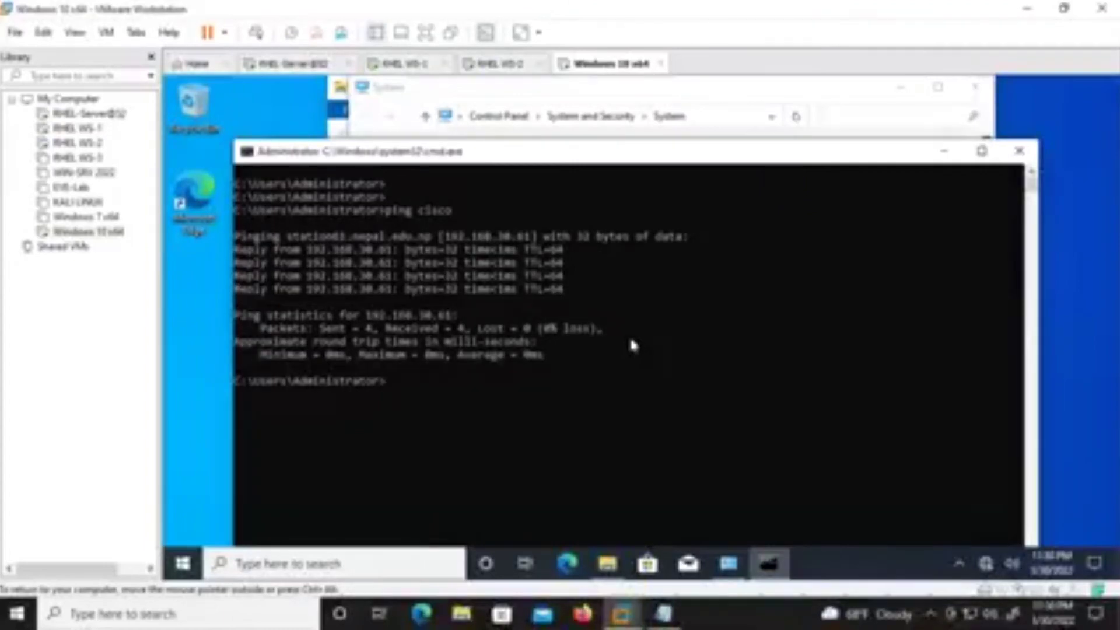
On RHEL WS-1, ping station61 to confirm it replies, then stop the ping.
left_click(434, 64)
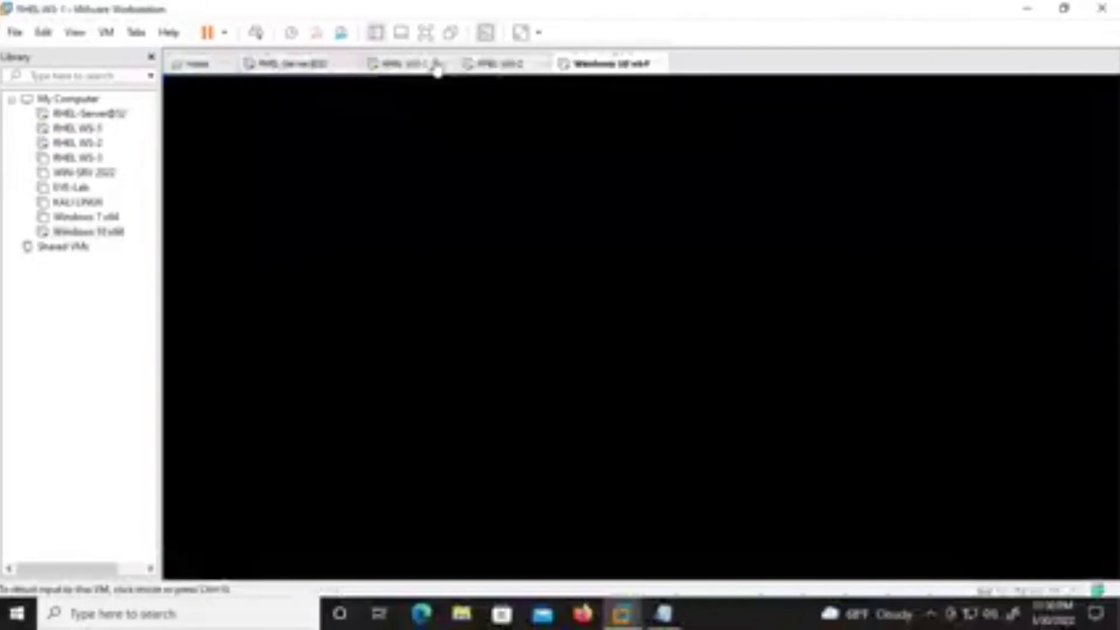
left_click(548, 261)
key("Up")
key("BackSpace")
key("BackSpace")
key("BackSpace")
key("BackSpace")
key("BackSpace")
key("BackSpace")
key("BackSpace")
key("BackSpace")
key("BackSpace")
key("BackSpace")
key("BackSpace")
key("BackSpace")
key("BackSpace")
key("BackSpace")
key("BackSpace")
key("BackSpace")
key("BackSpace")
key("BackSpace")
key("BackSpace")
key("BackSpace")
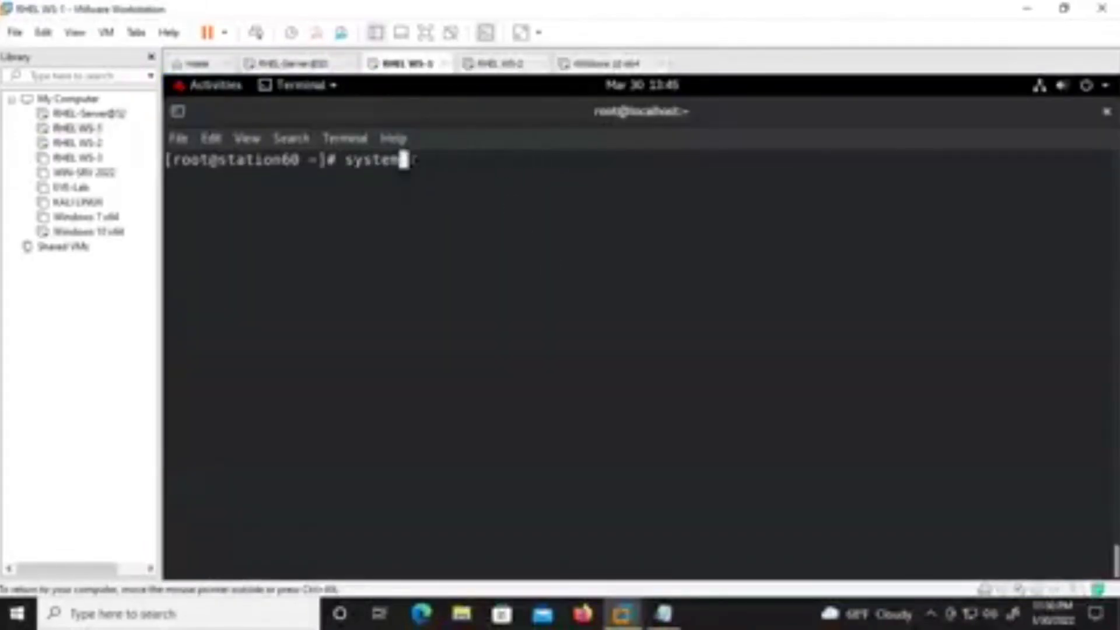
key("Return")
key("Return")
key("Return")
type("ping station61")
key("Return")
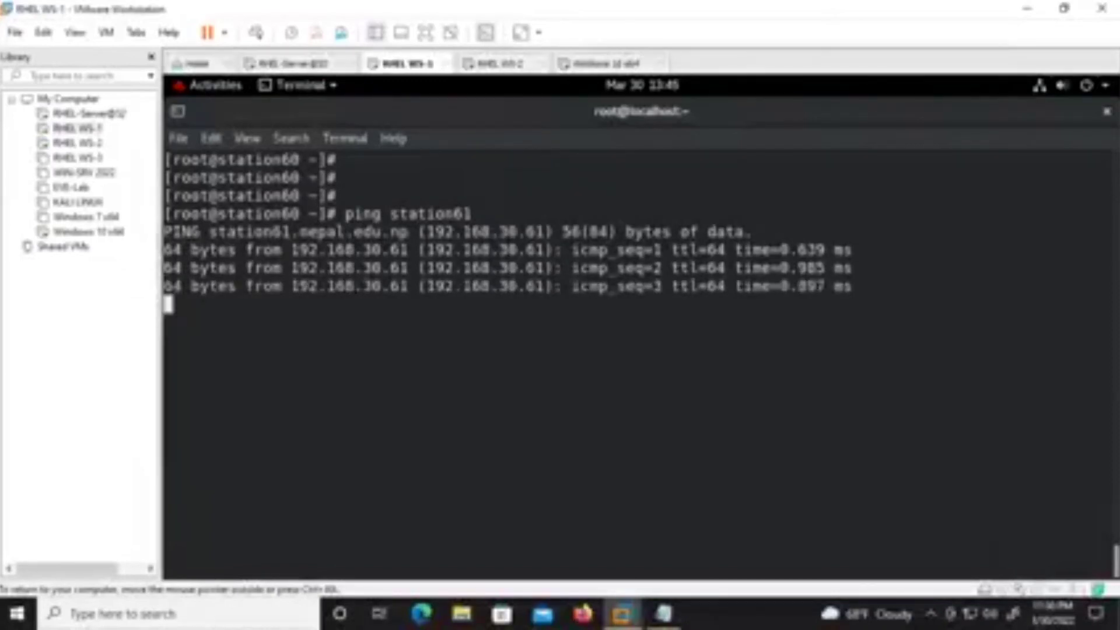
key("ctrl+c")
key("Return")
key("Return")
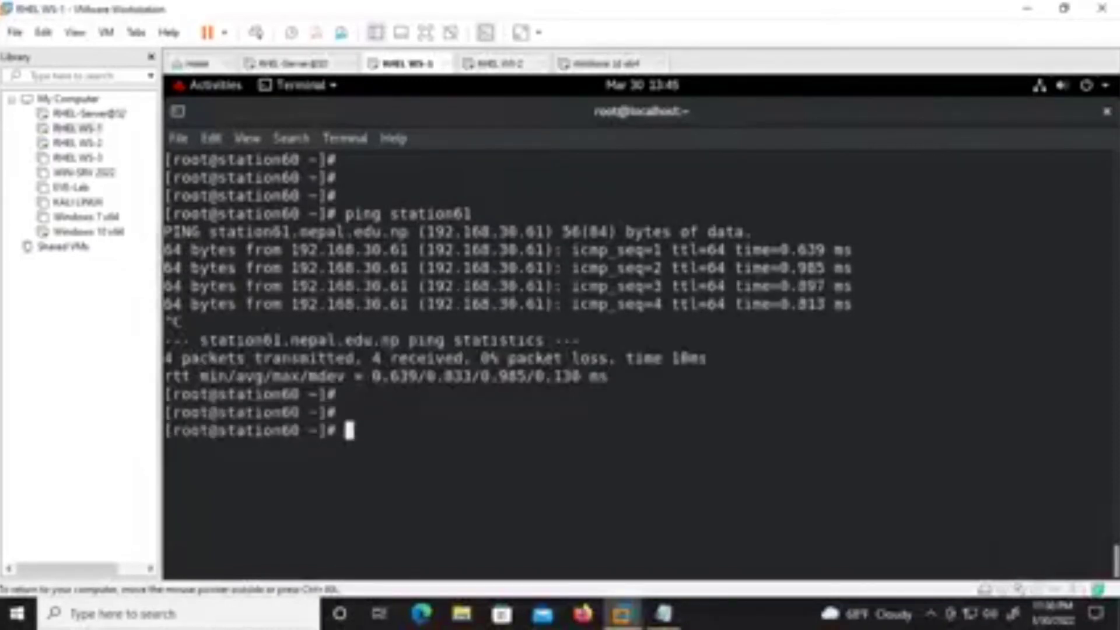
Start pinging 192.168.30.67 from the RHEL WS-1 terminal.
type("systemctl status named")
key("Up")
key("Up")
key("Up")
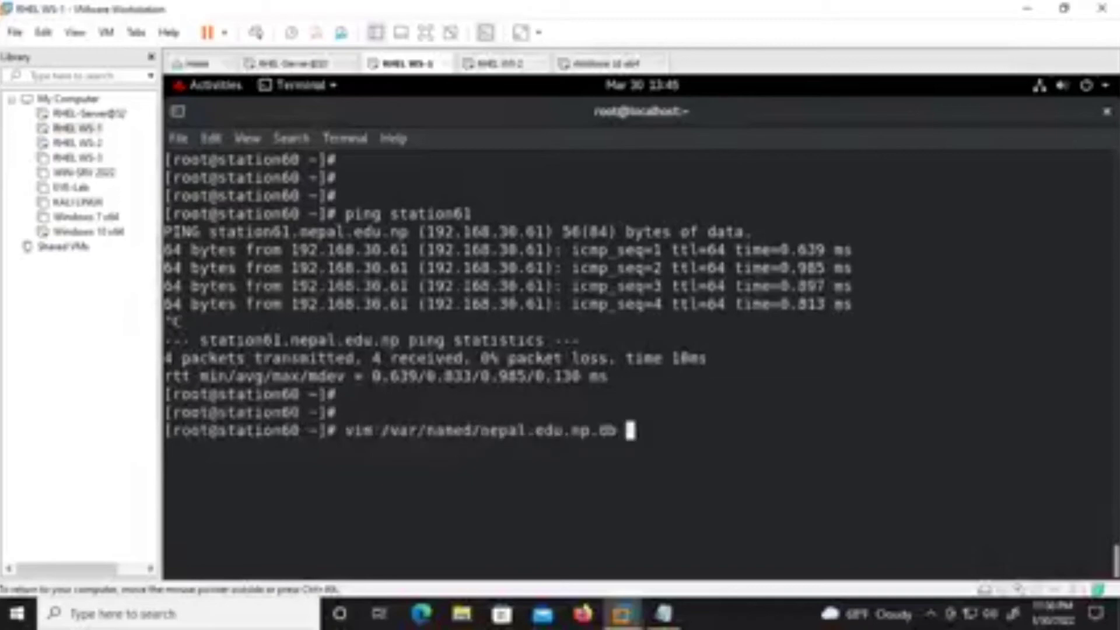
key("Up")
key("Up")
key("Up")
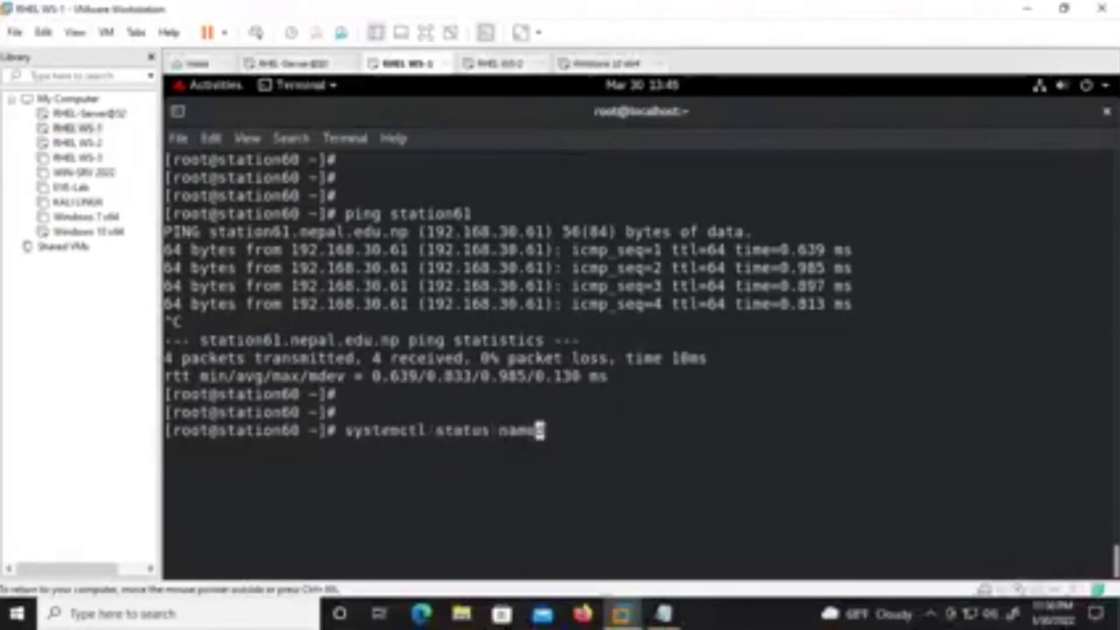
key("ctrl+u")
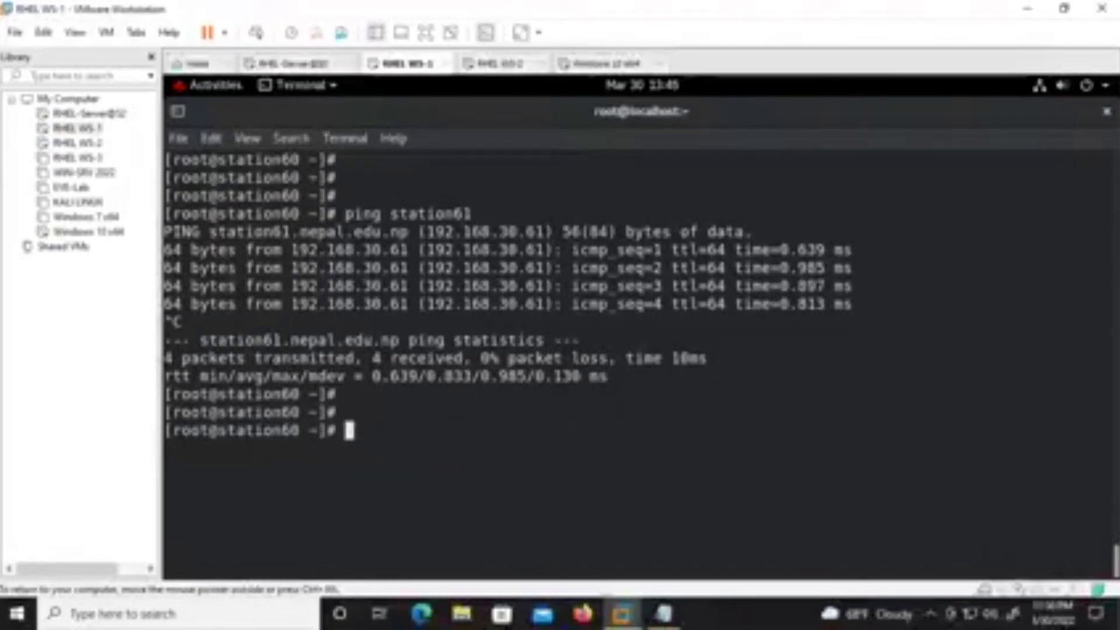
type("ping ")
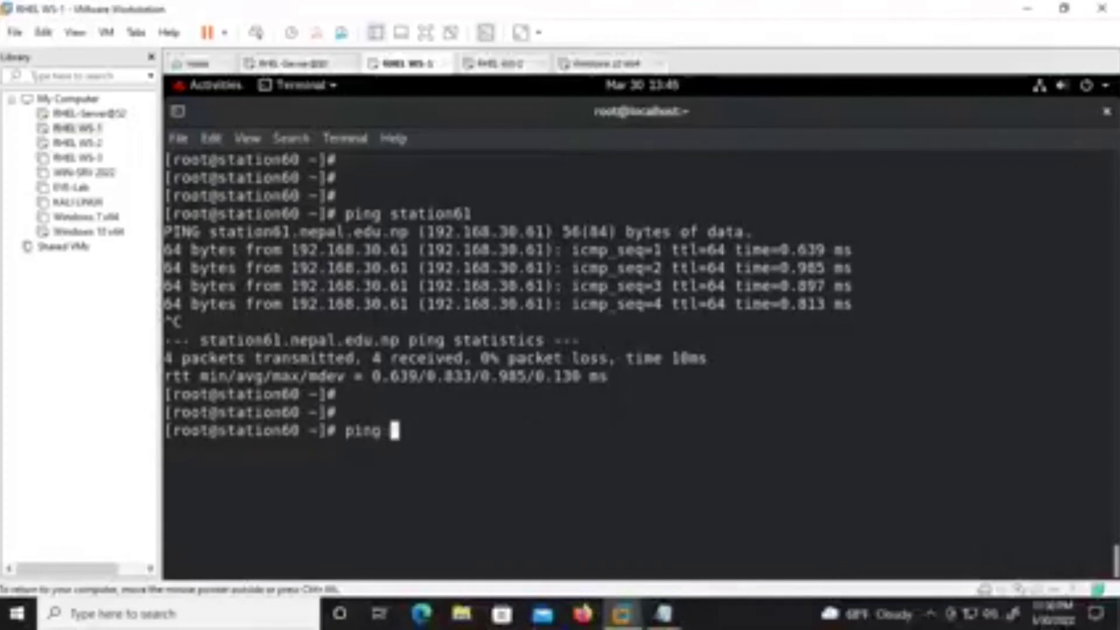
type("192.16")
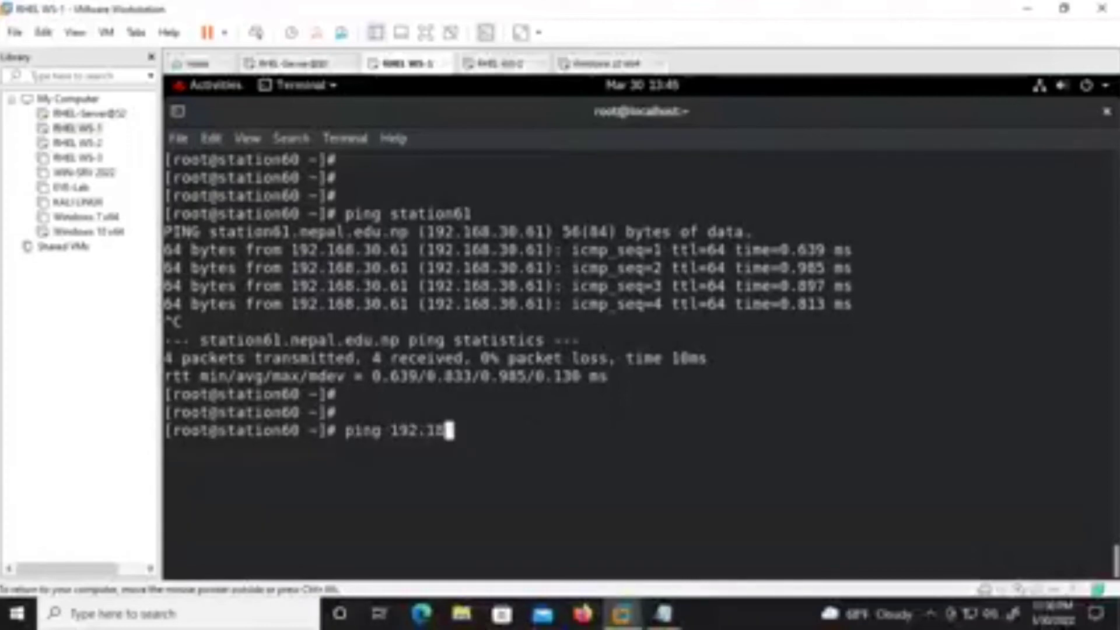
key("BackSpace")
type("68.30.67")
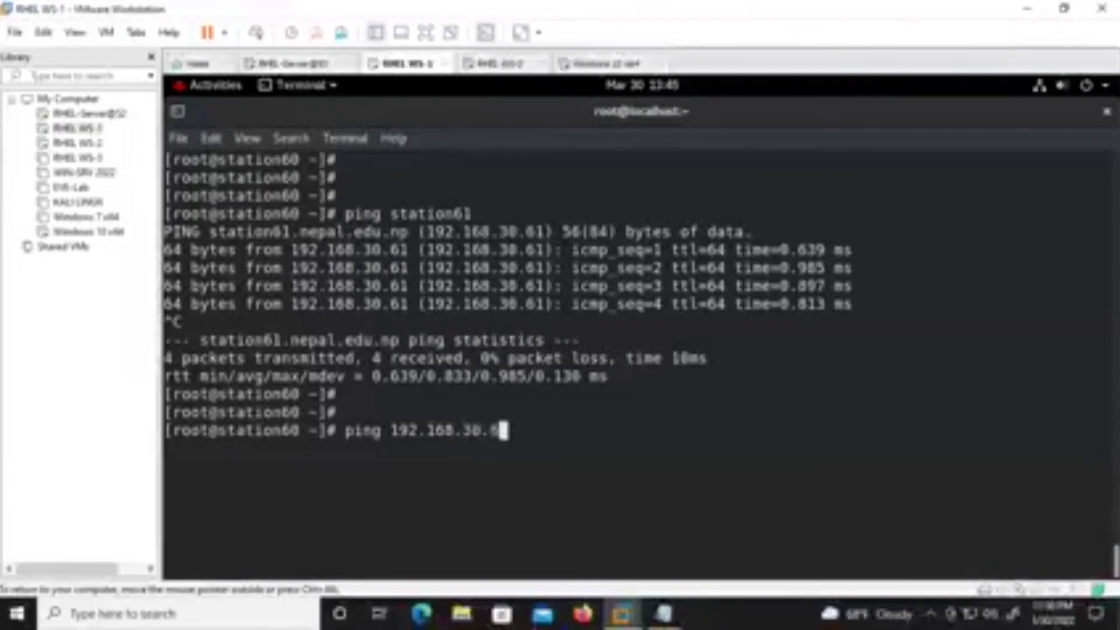
key("Return")
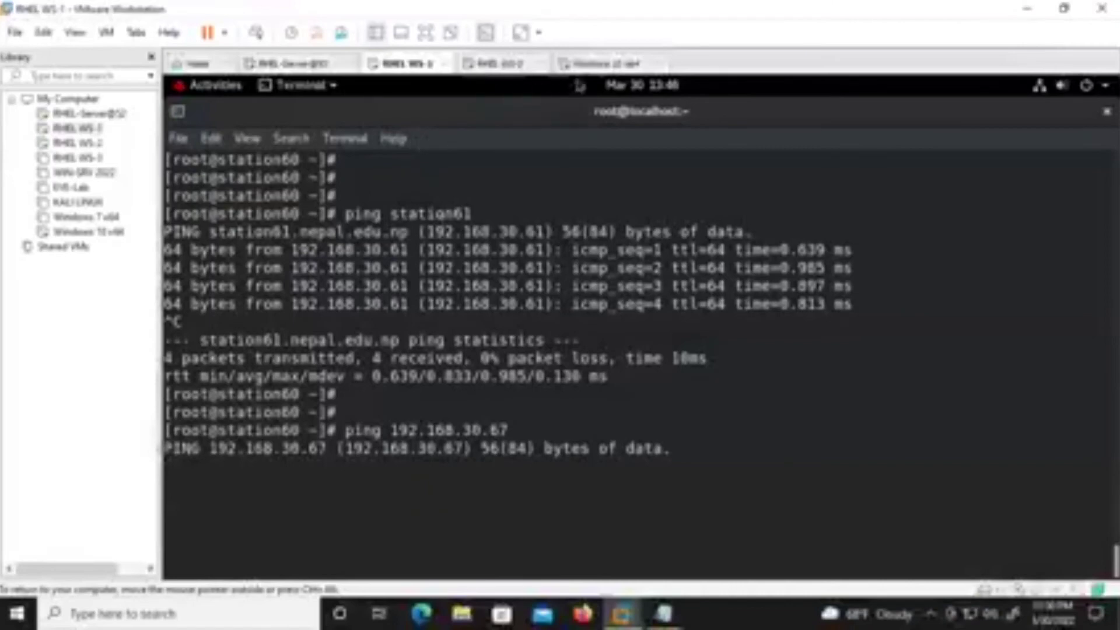
left_click(585, 64)
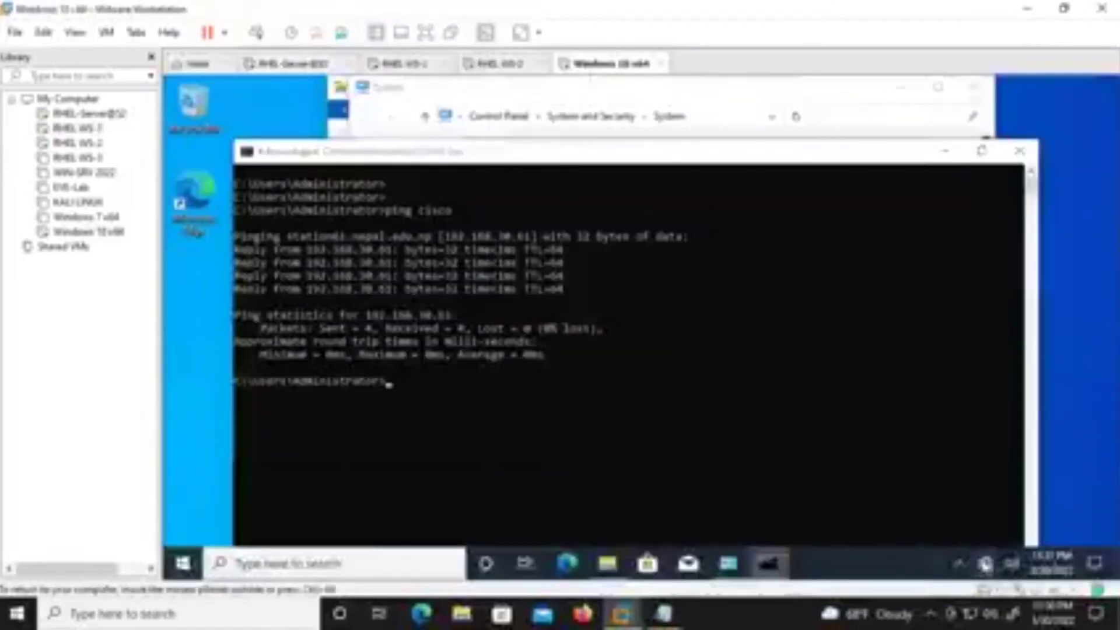
Open the Windows 10 guest's advanced sharing options from its Ethernet settings.
right_click(985, 564)
left_click(986, 540)
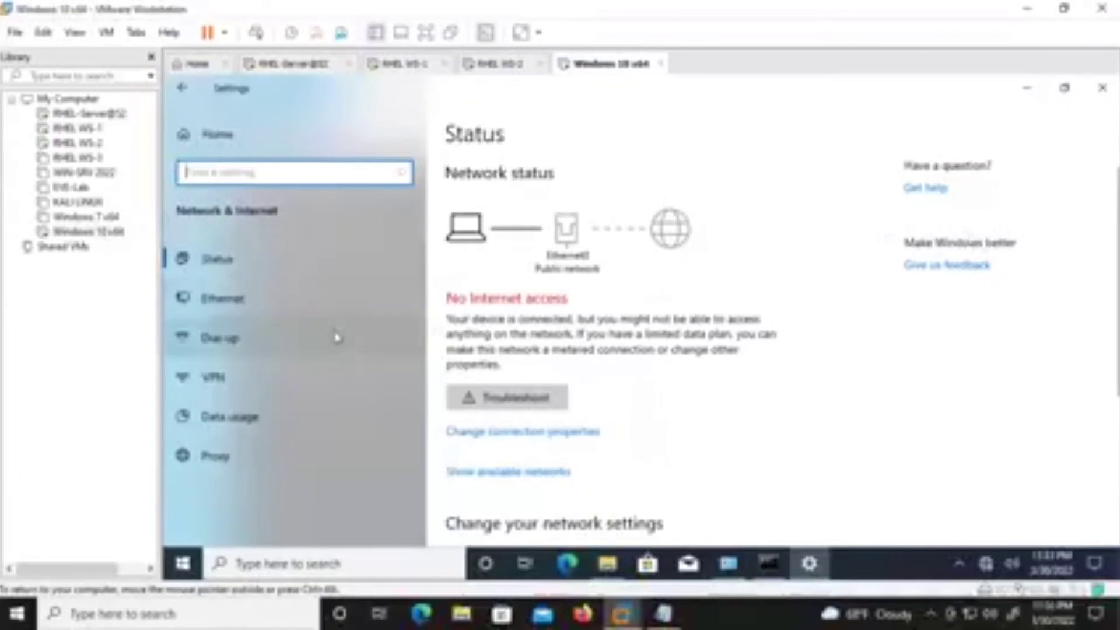
left_click(514, 439)
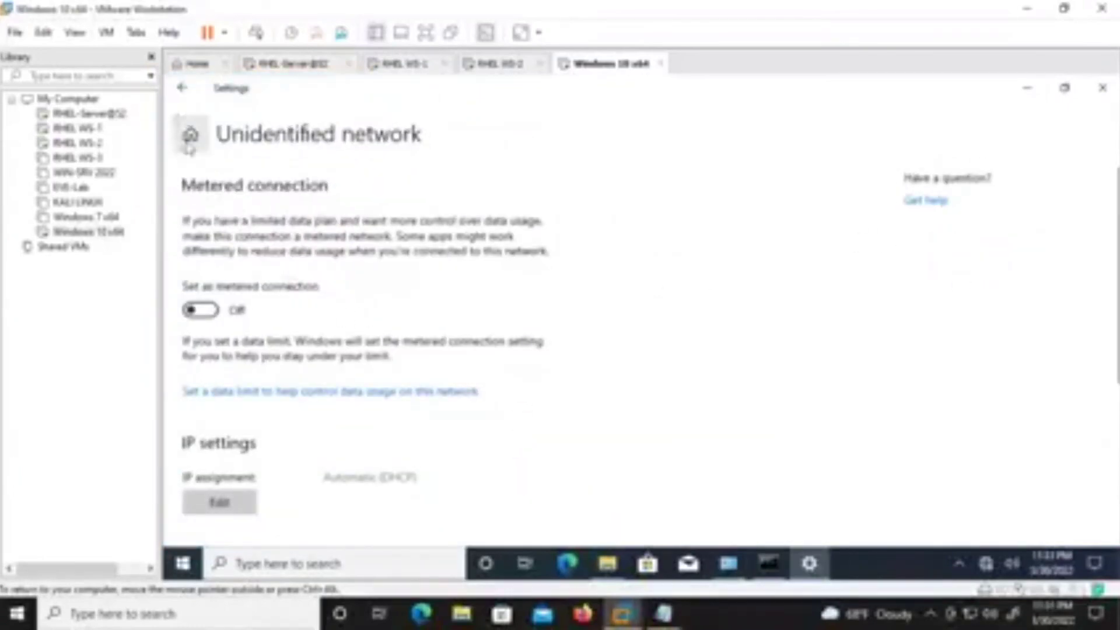
left_click(182, 87)
left_click(245, 307)
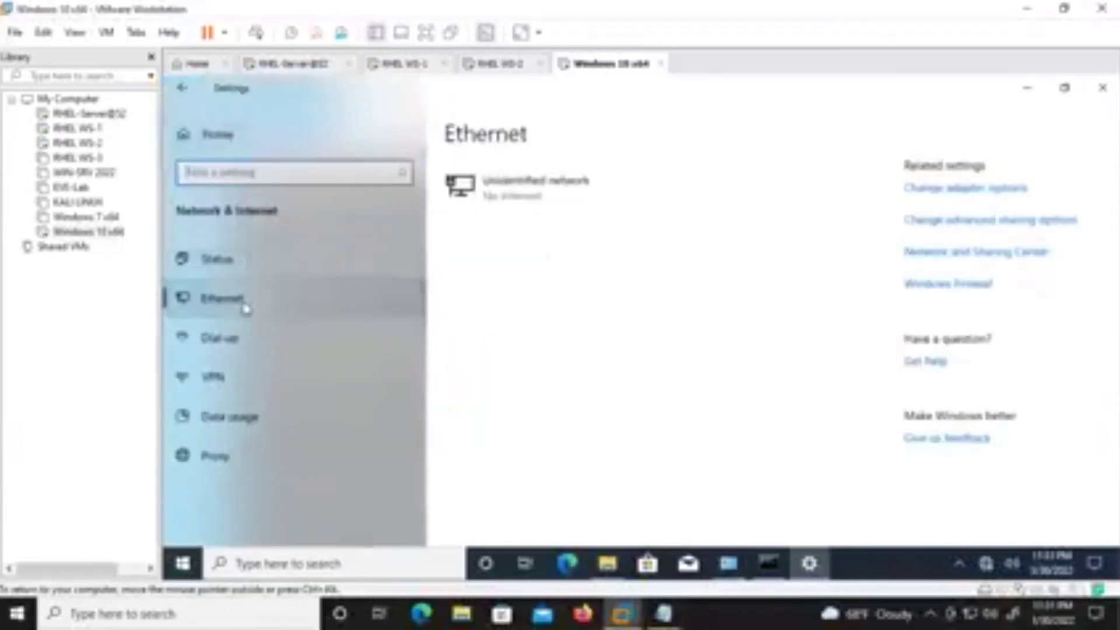
left_click(973, 221)
Turn on network discovery, file and printer sharing and Public folder sharing, then save.
left_click(518, 326)
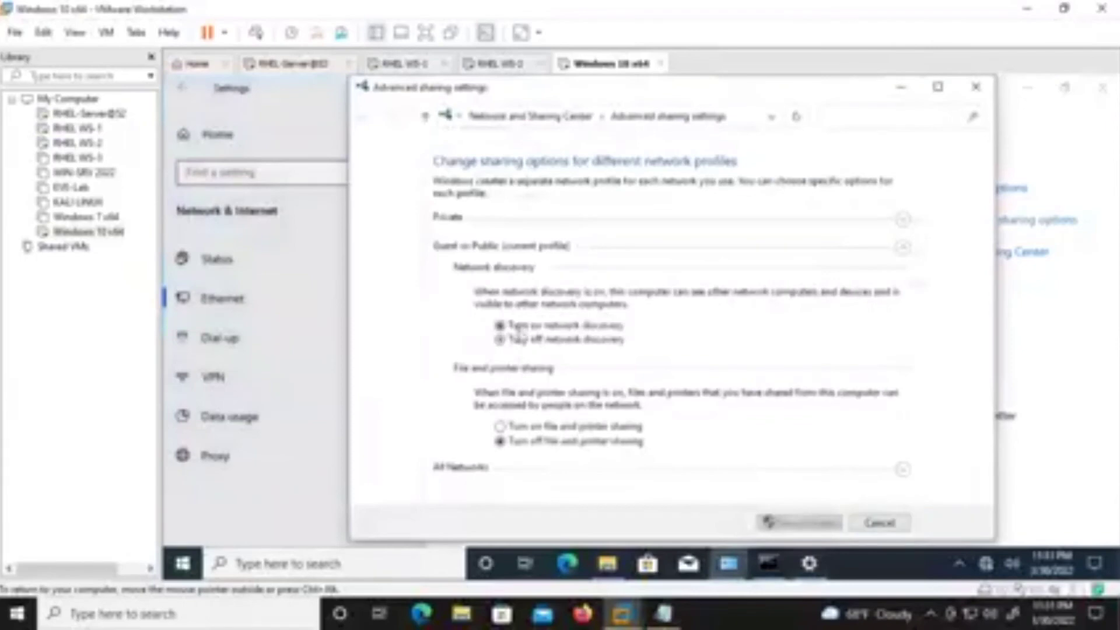
left_click(539, 429)
left_click(903, 469)
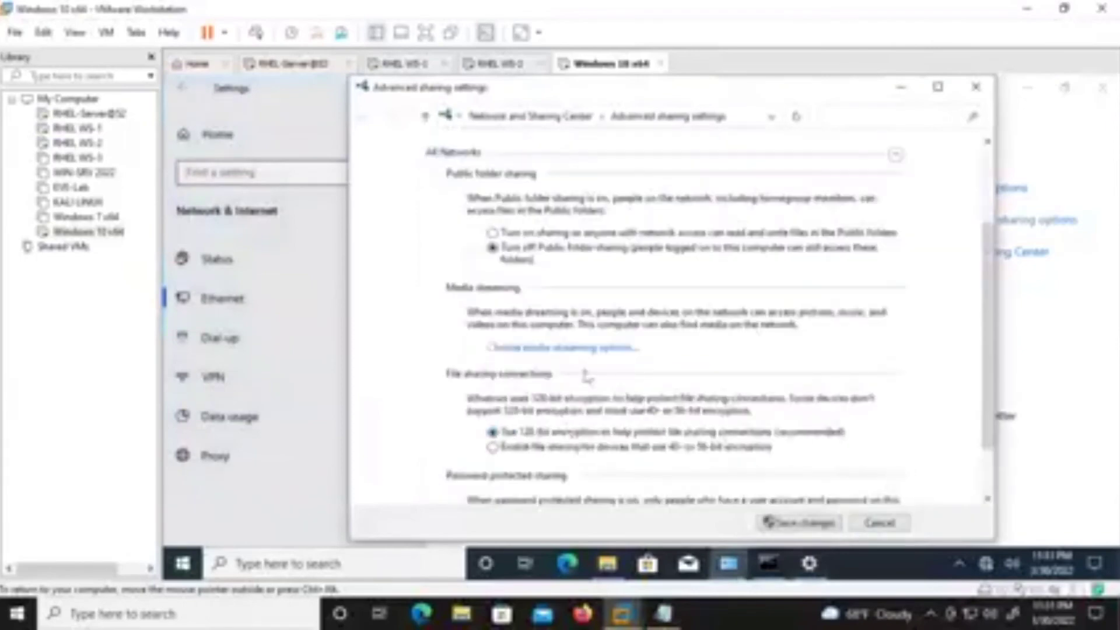
left_click(538, 233)
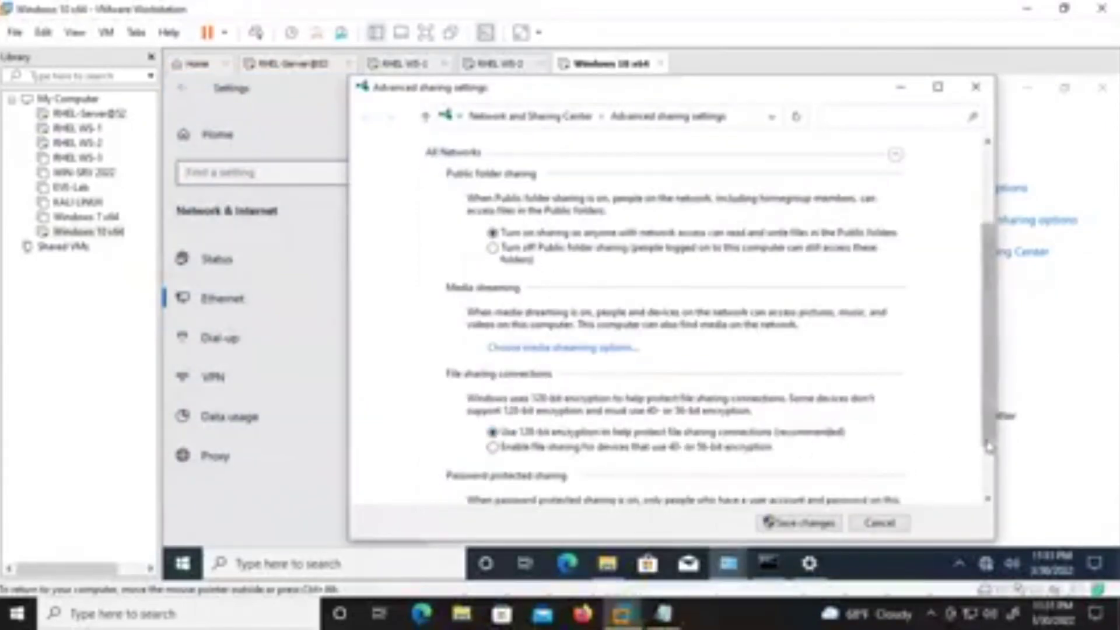
scroll(989, 446, "down", 3)
scroll(950, 263, "up", 10)
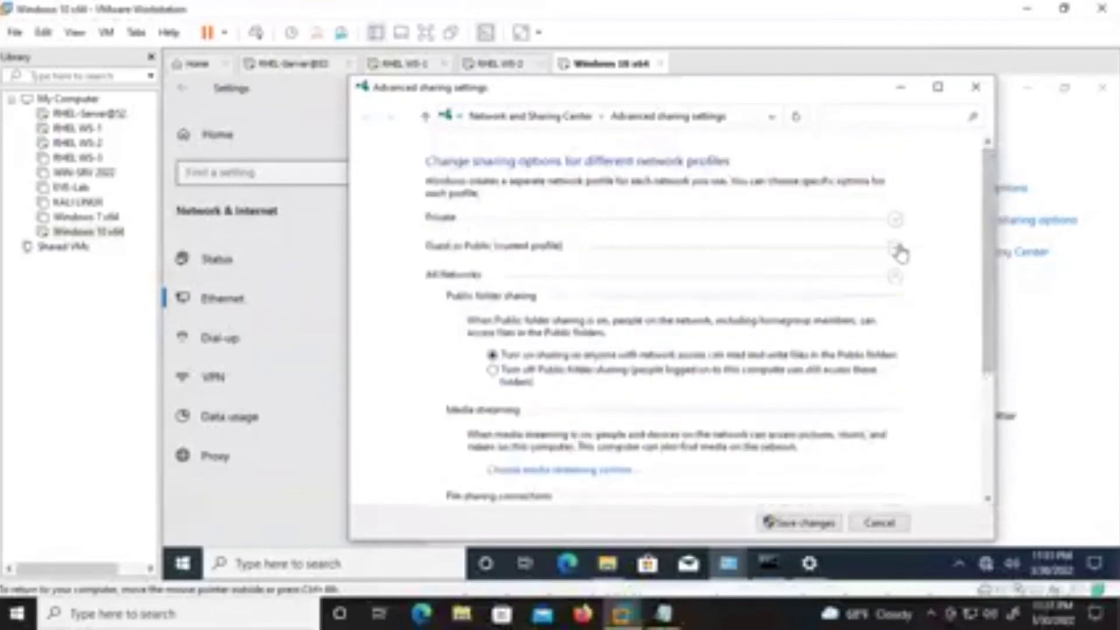
left_click(899, 250)
left_click(897, 219)
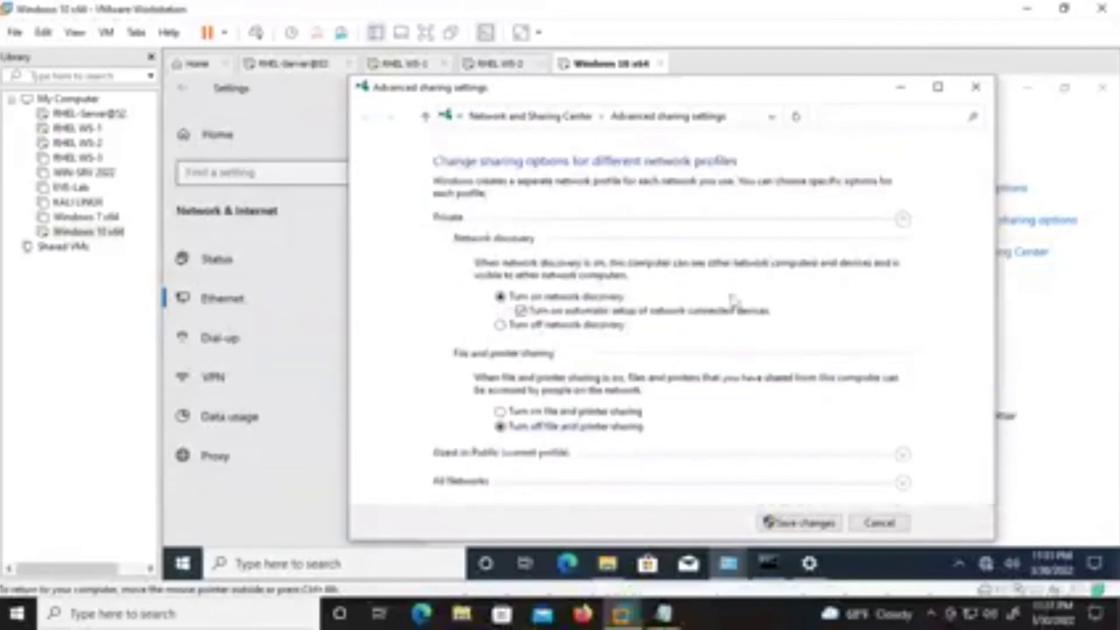
left_click(639, 415)
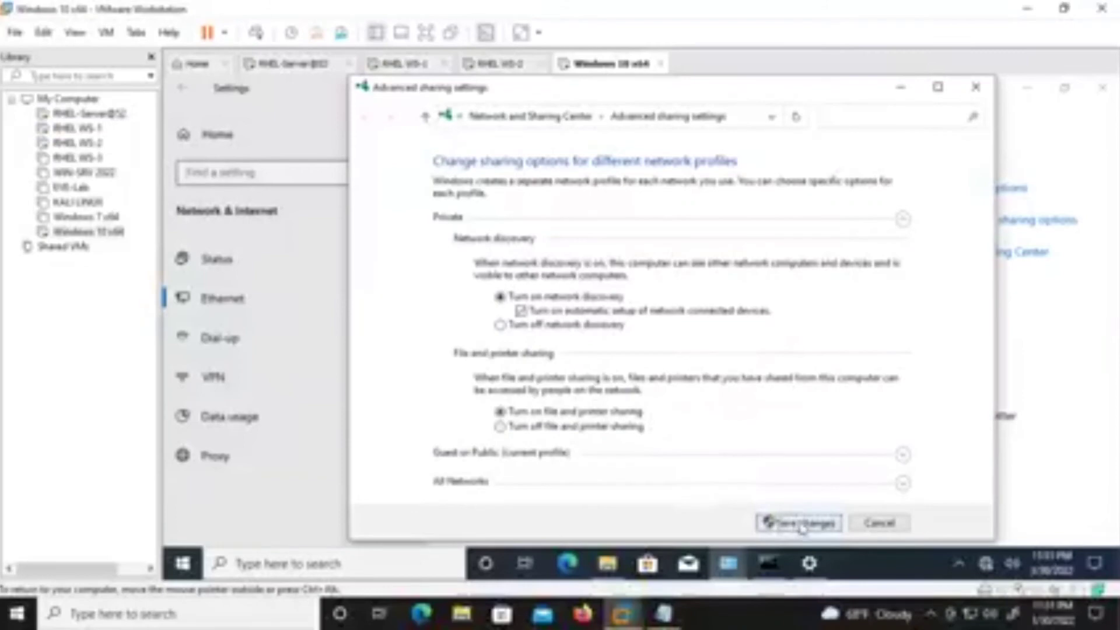
left_click(800, 523)
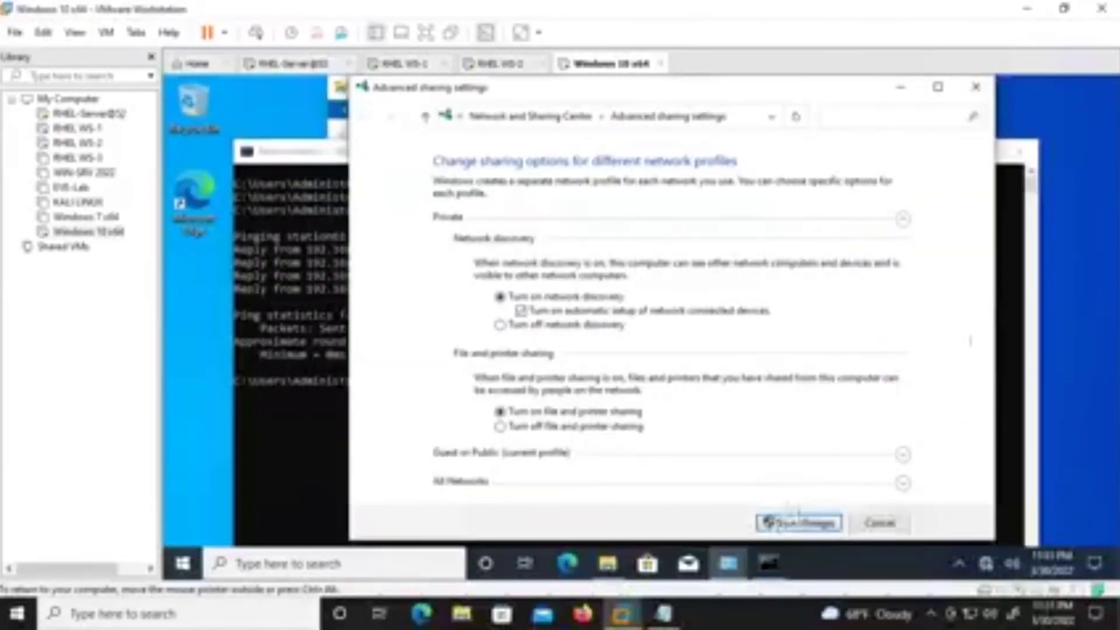
Close the sharing settings and run ipconfig on Windows 10, showing 192.168.30.67.
left_click(880, 523)
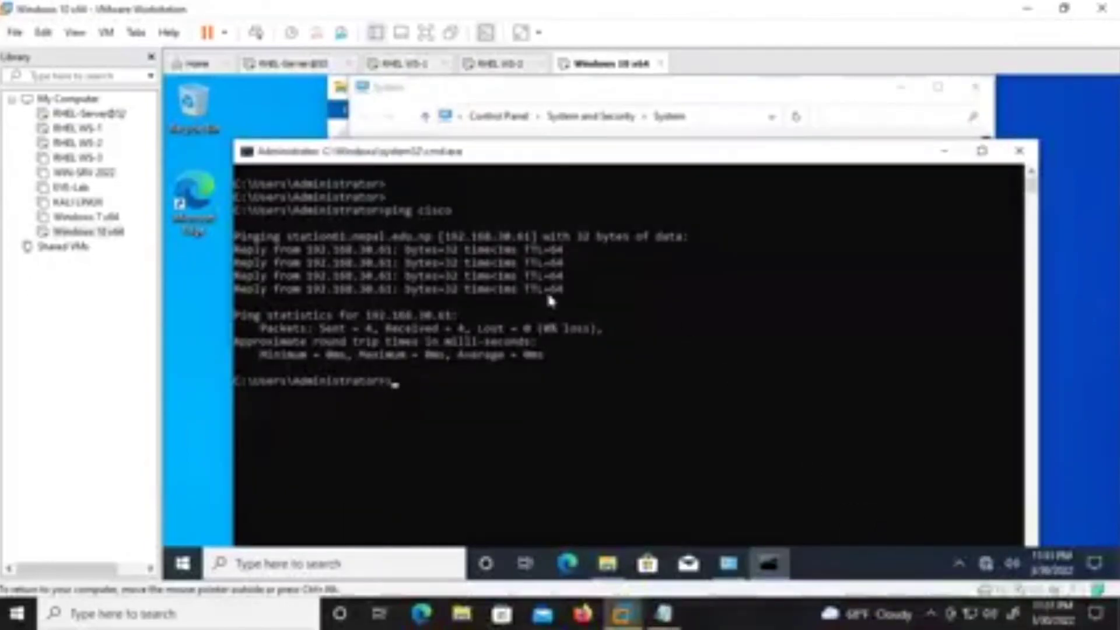
key("BackSpace")
type("onfi")
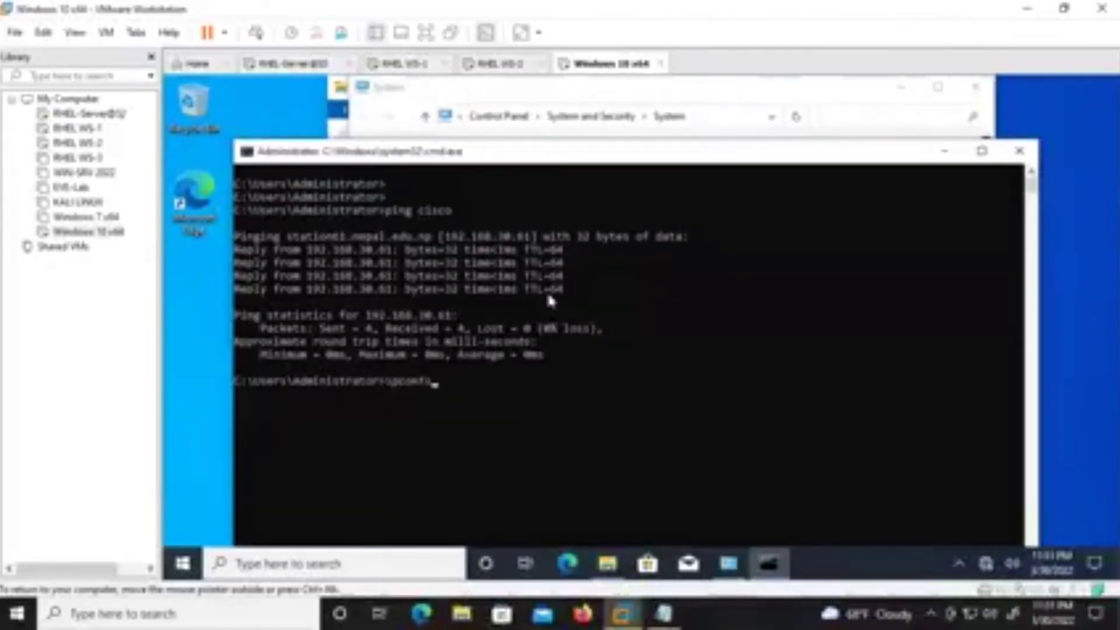
type("g")
key("Return")
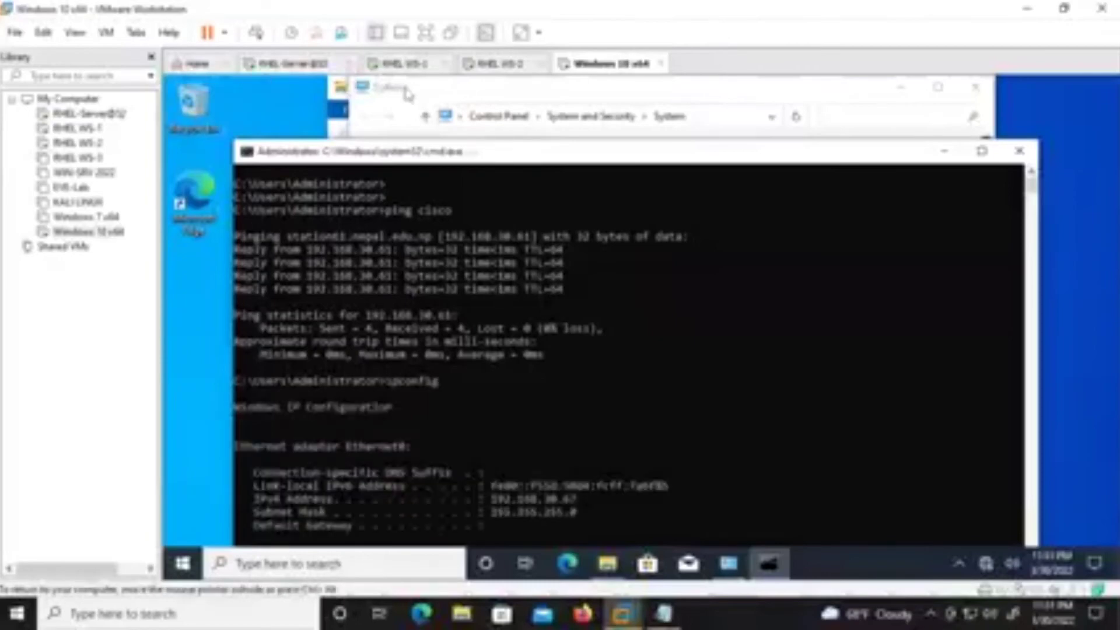
On RHEL WS-1, restart the ping to 192.168.30.67, then return to Windows 10.
left_click(408, 64)
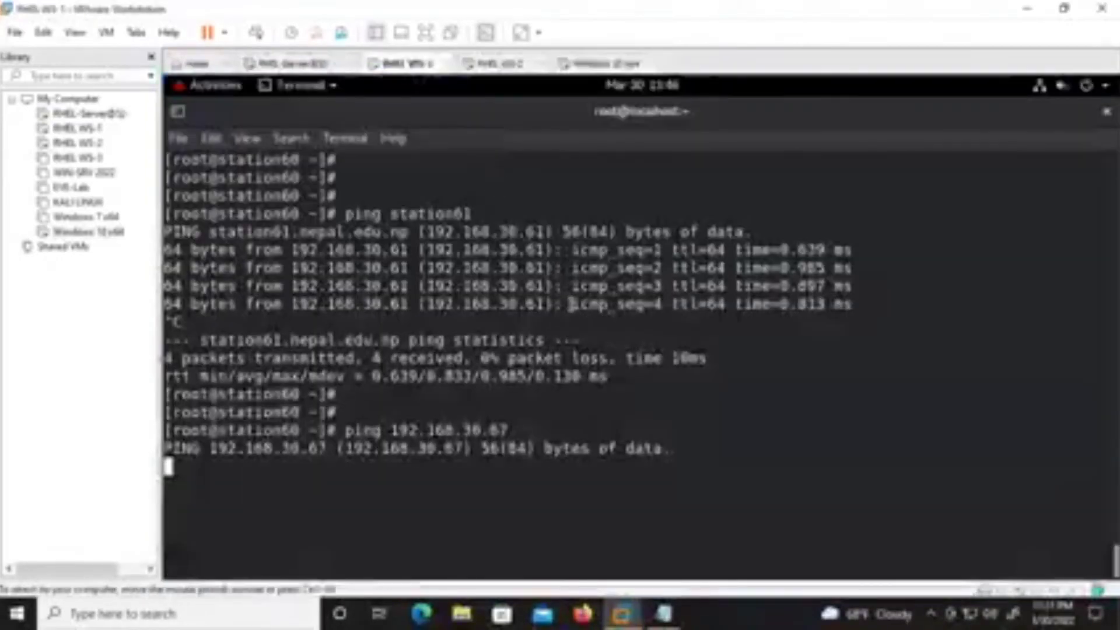
key("ctrl+c")
key("Up")
key("Return")
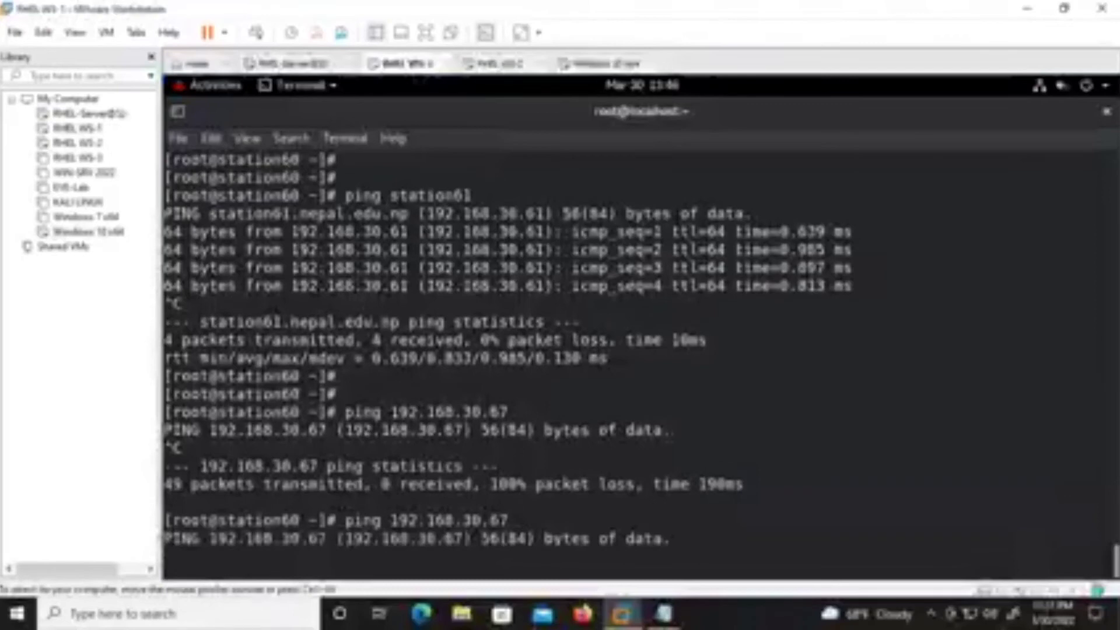
left_click(606, 67)
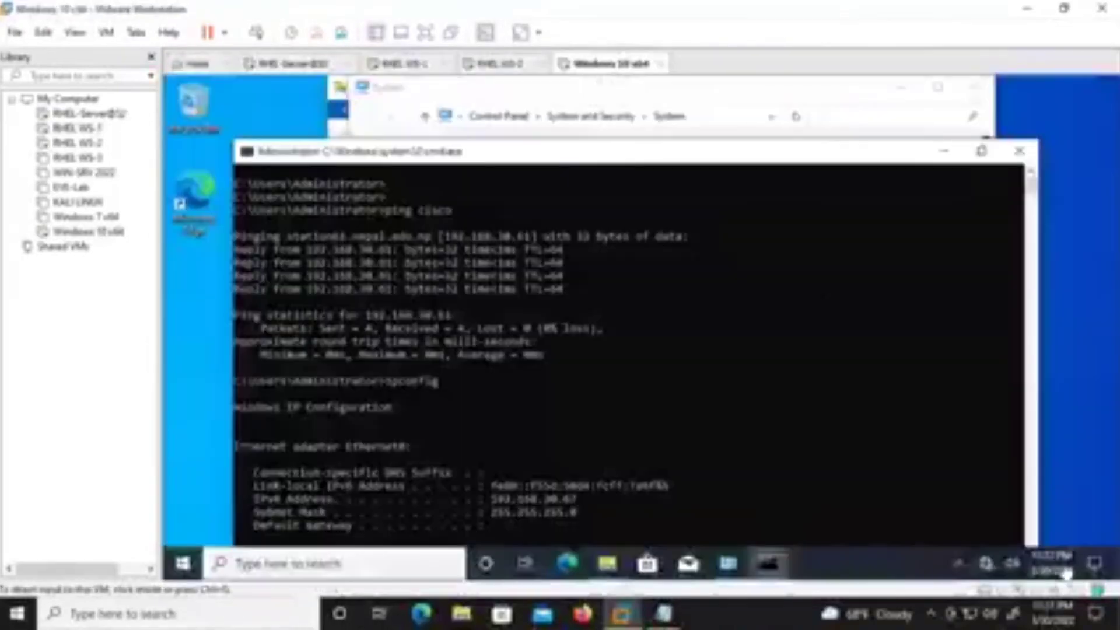
Show the guest's Network status page and verify the VM's Network Adapter is Bridged, without changes.
right_click(985, 563)
left_click(996, 554)
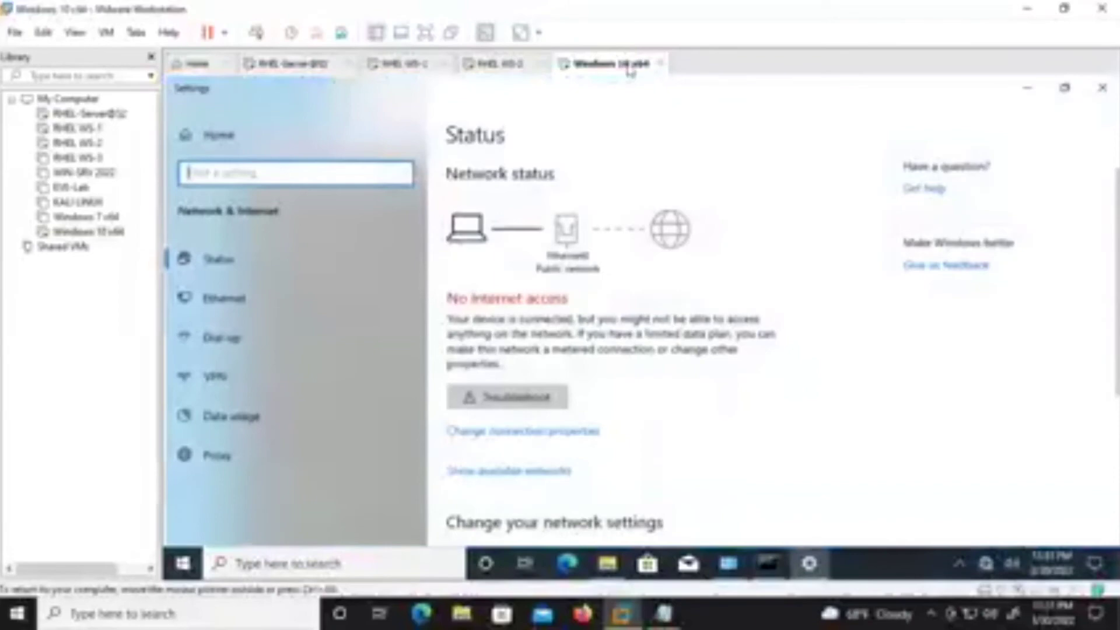
right_click(628, 66)
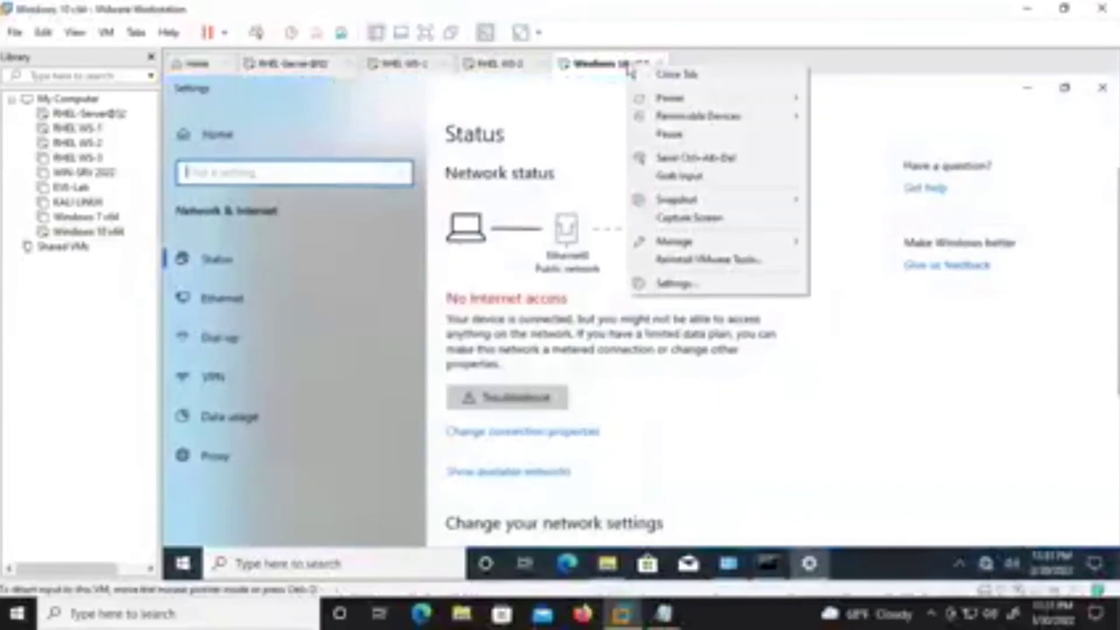
left_click(691, 284)
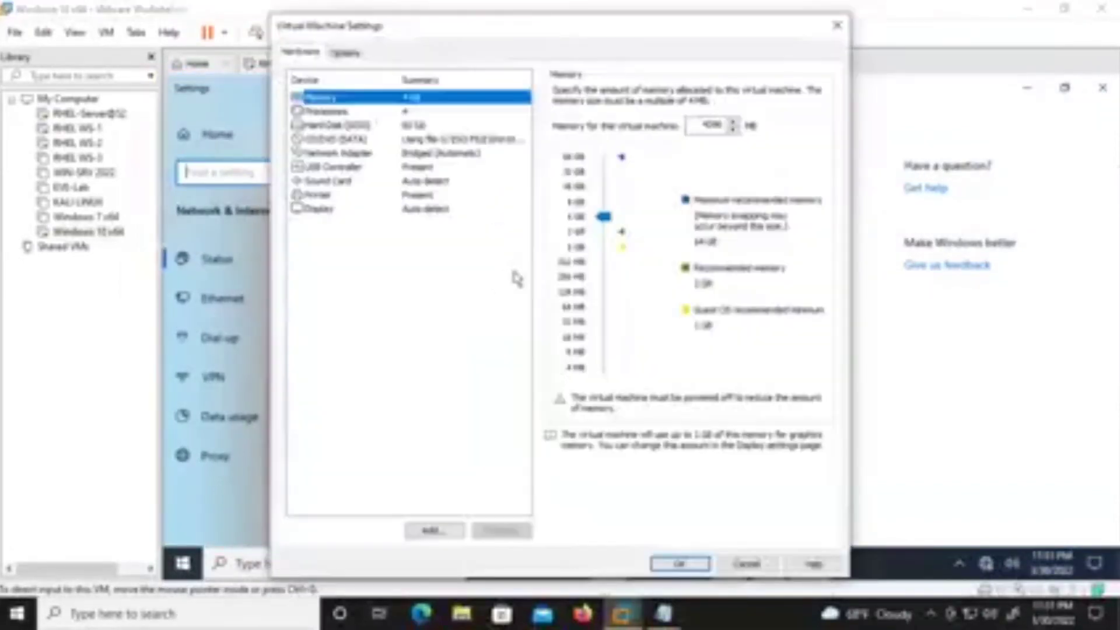
left_click(837, 26)
right_click(604, 76)
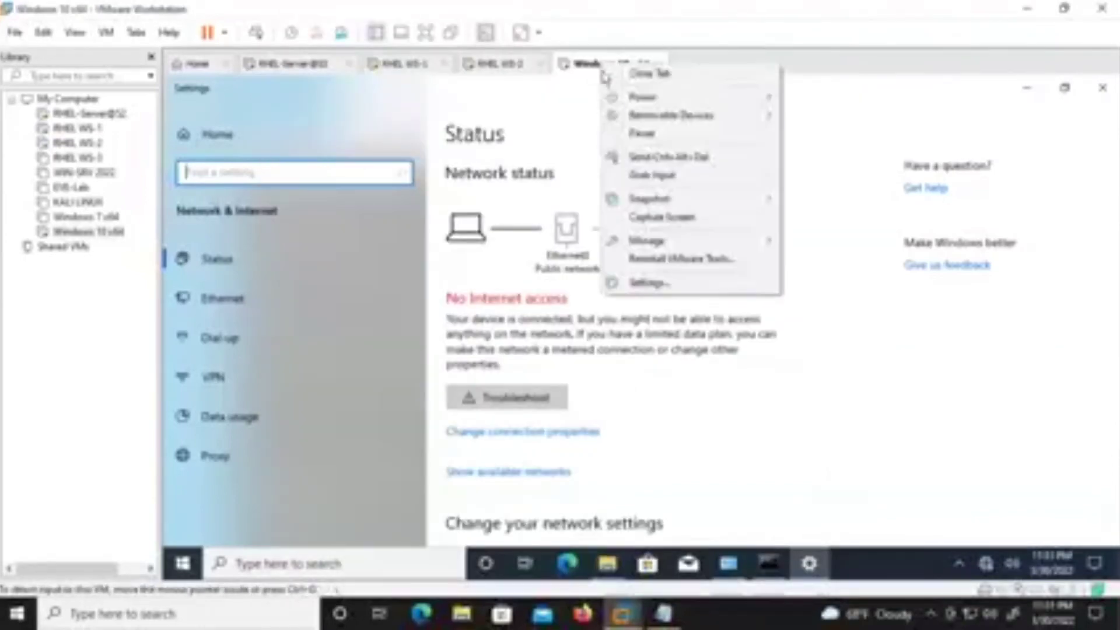
left_click(647, 283)
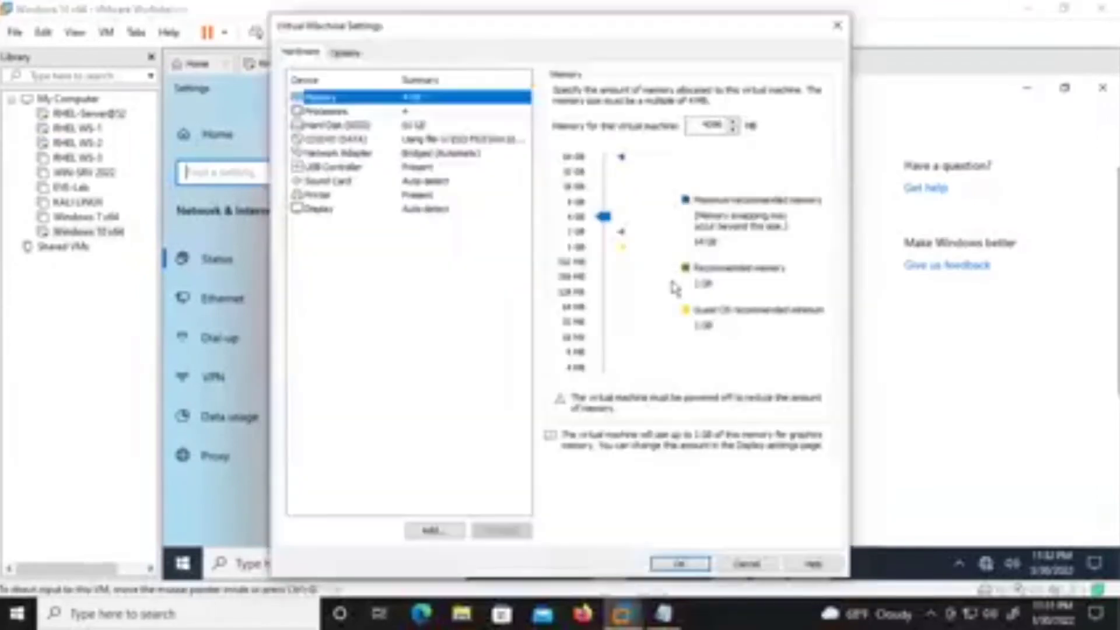
left_click(455, 154)
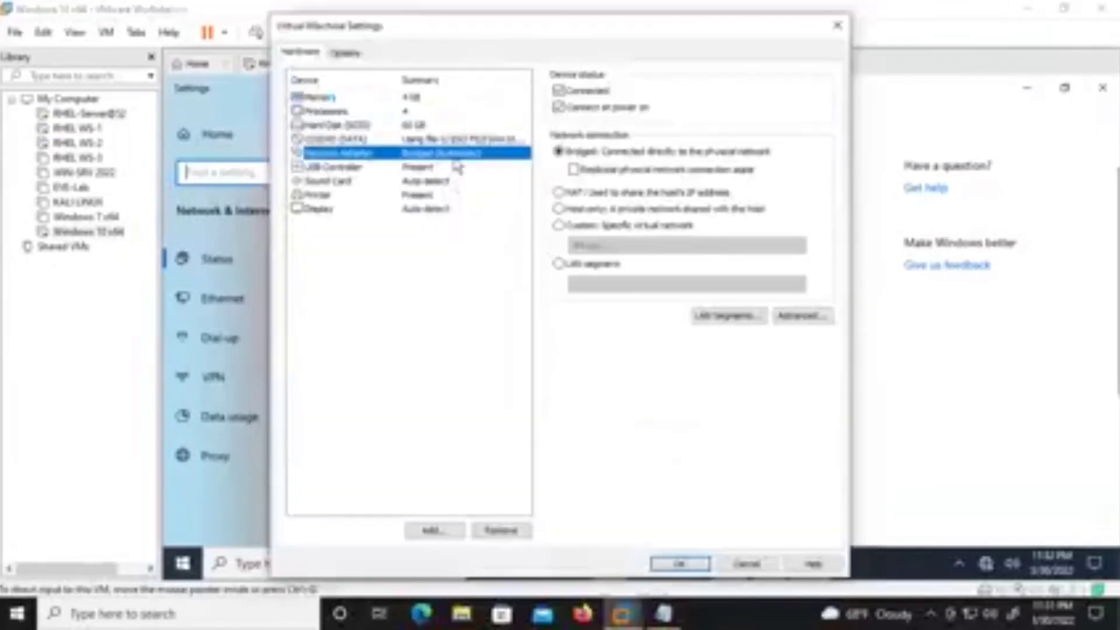
left_click(733, 565)
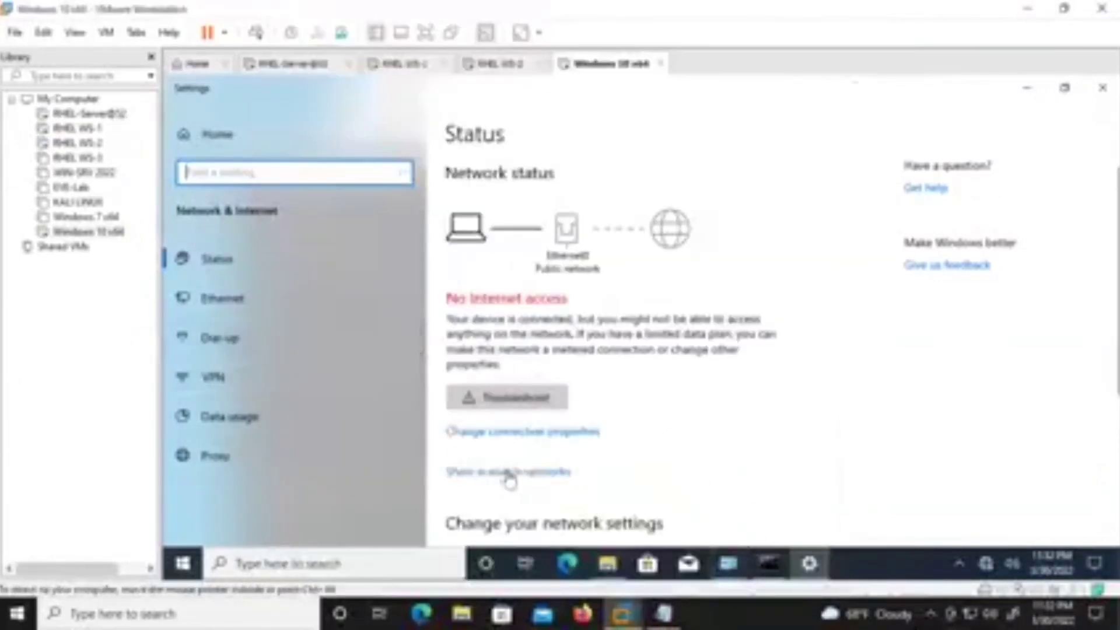
Open the guest's advanced sharing options from the Ethernet page and maximize the window.
left_click(260, 296)
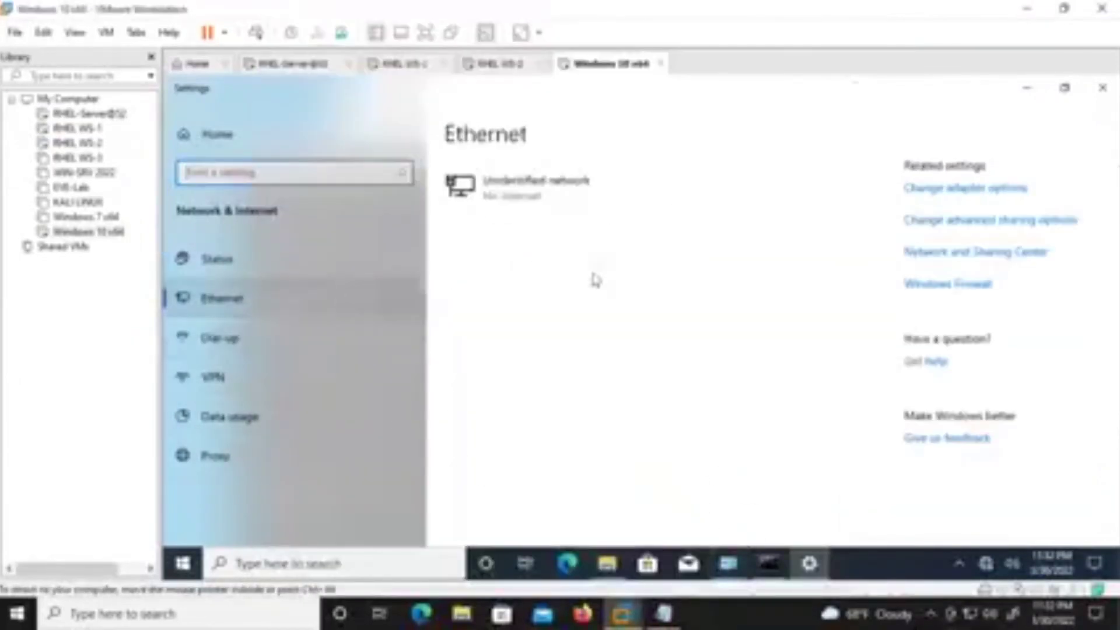
left_click(930, 226)
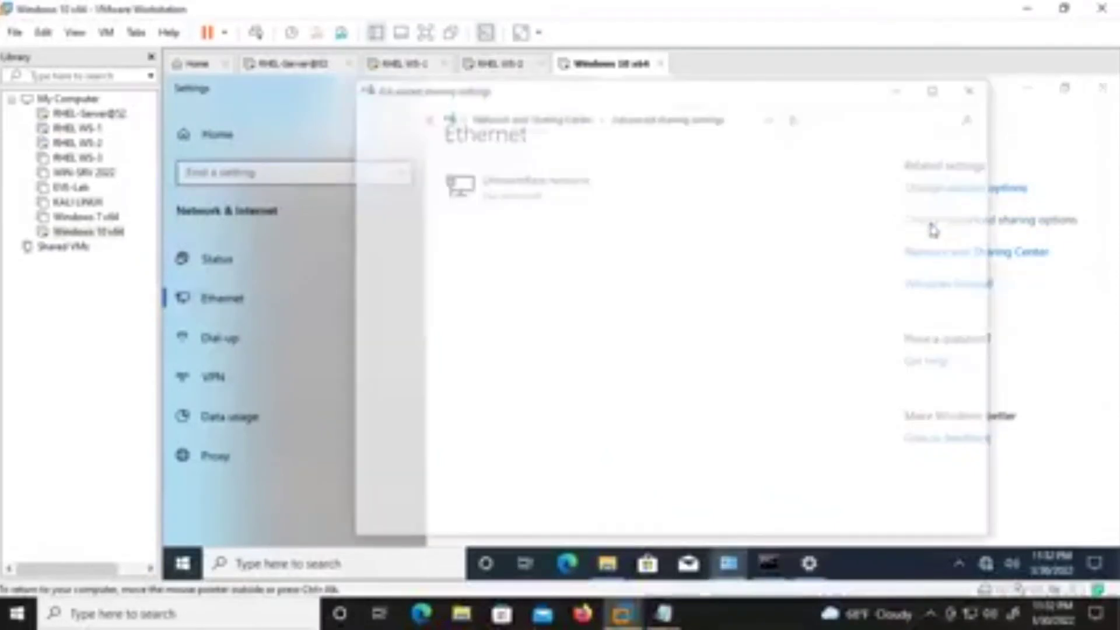
left_click(938, 88)
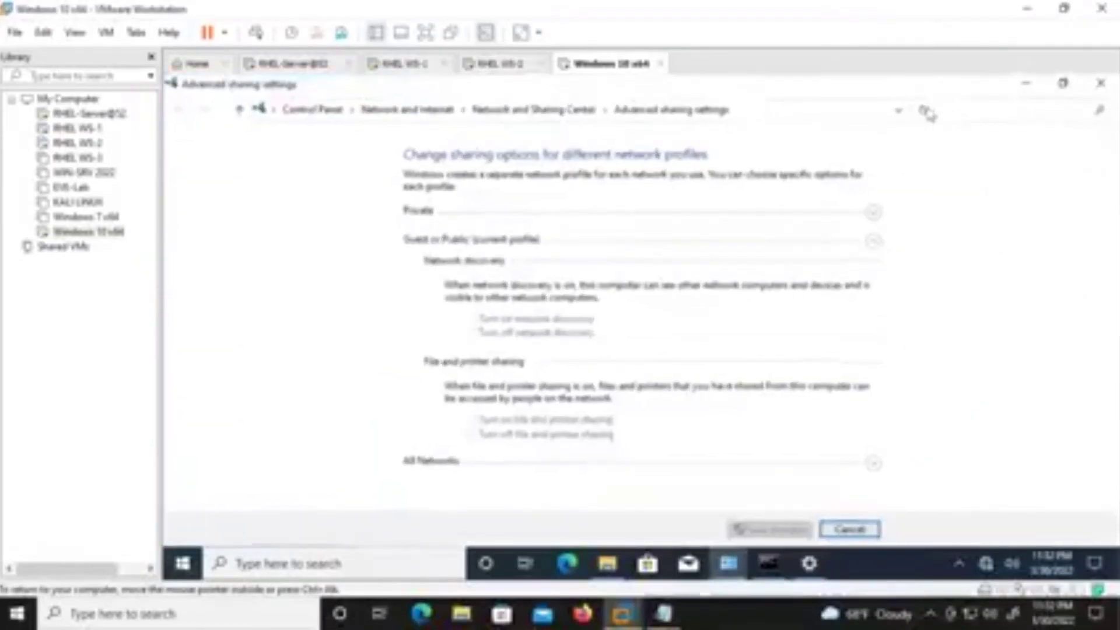
Expand the Private, Guest or Public and All Networks profiles, then cancel without changes.
left_click(874, 462)
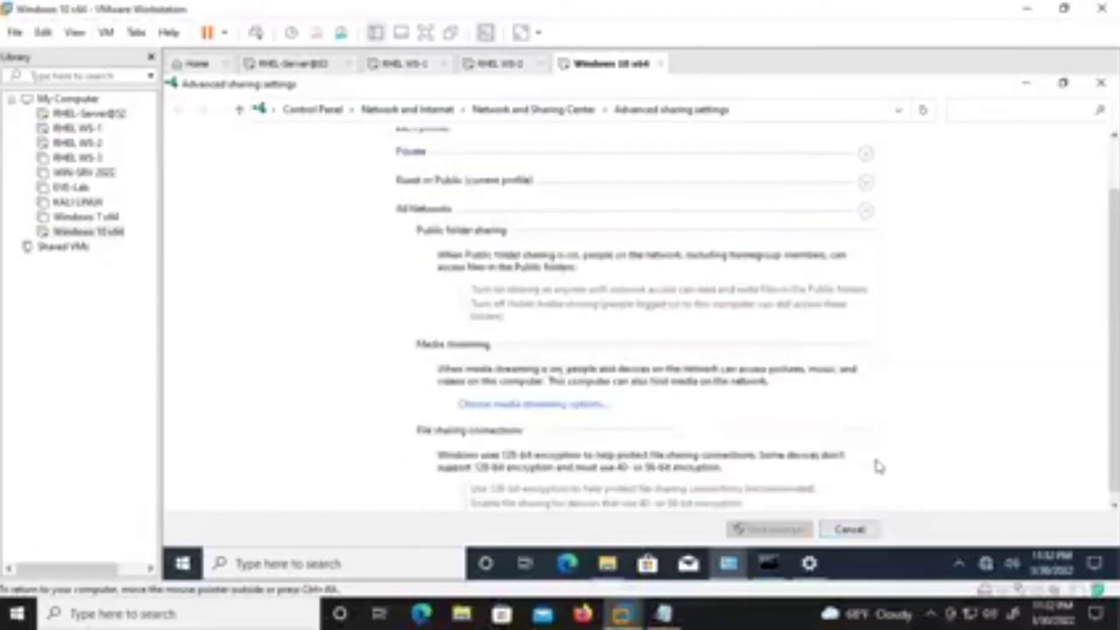
left_click(867, 211)
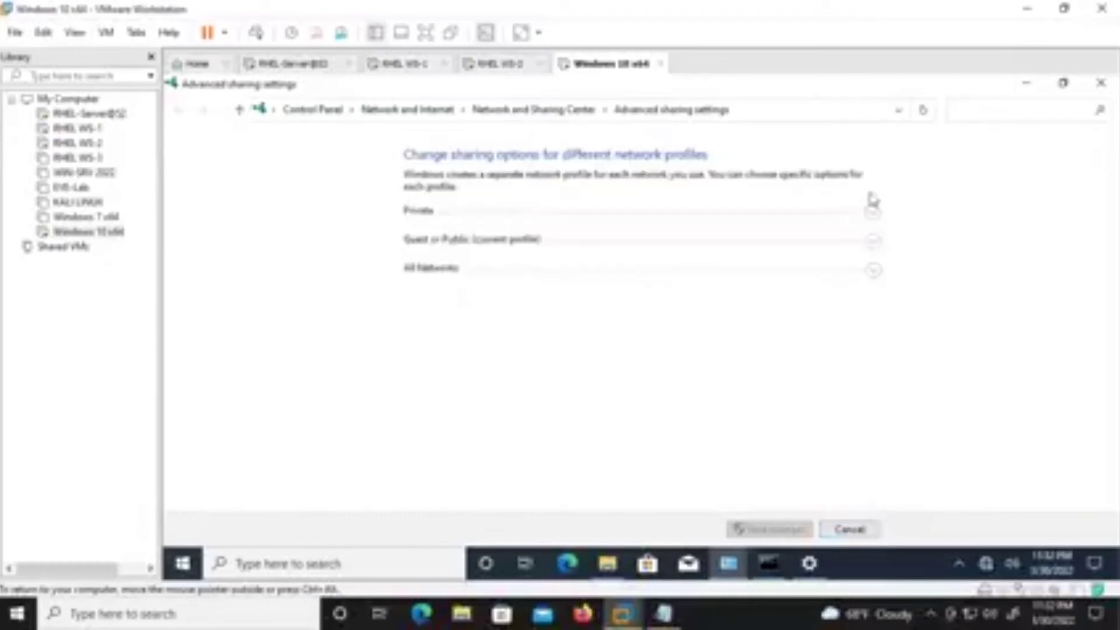
left_click(873, 212)
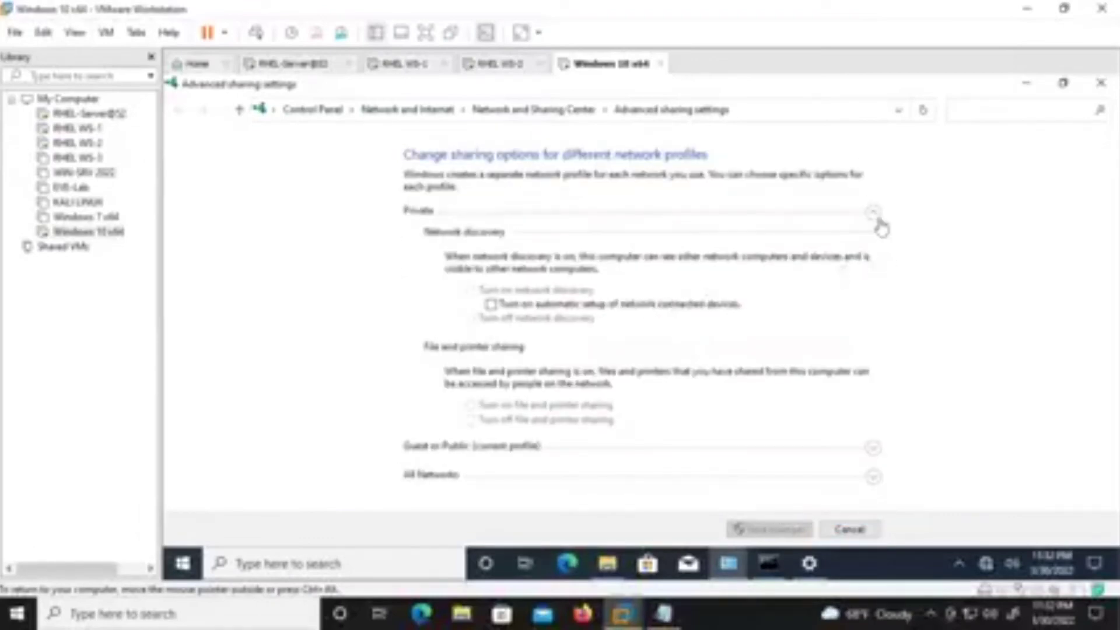
left_click(876, 220)
left_click(874, 212)
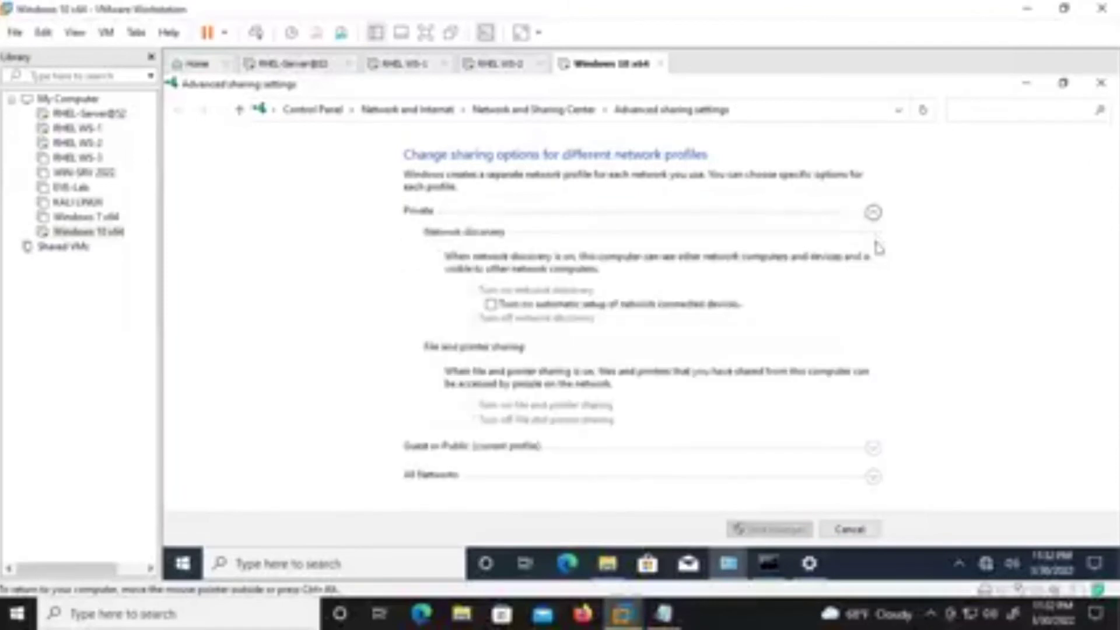
left_click(873, 474)
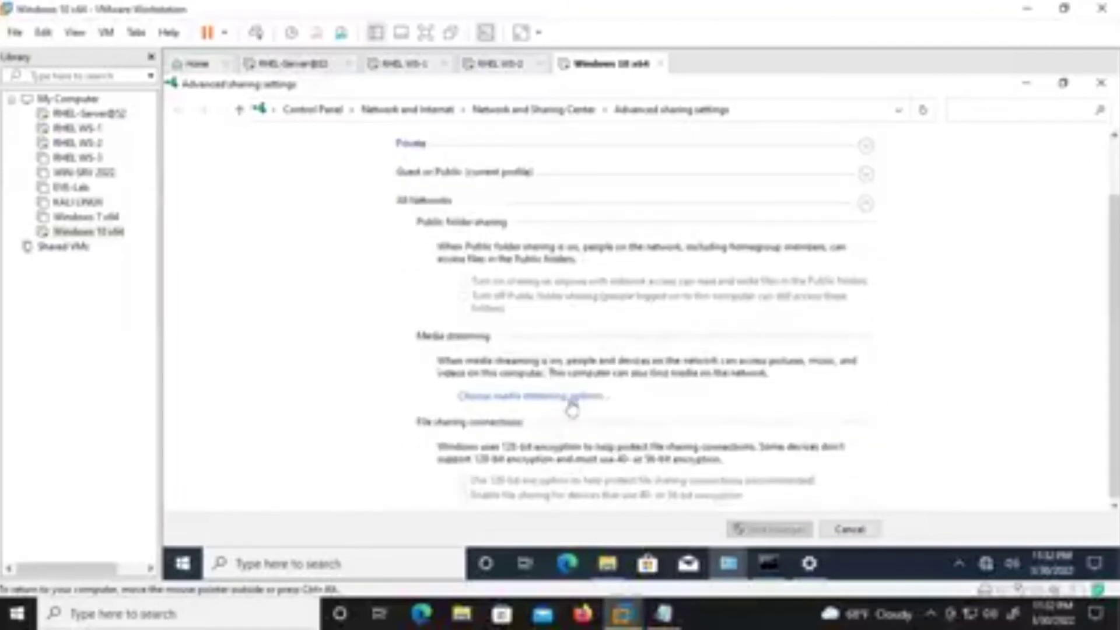
scroll(805, 333, "up", 1)
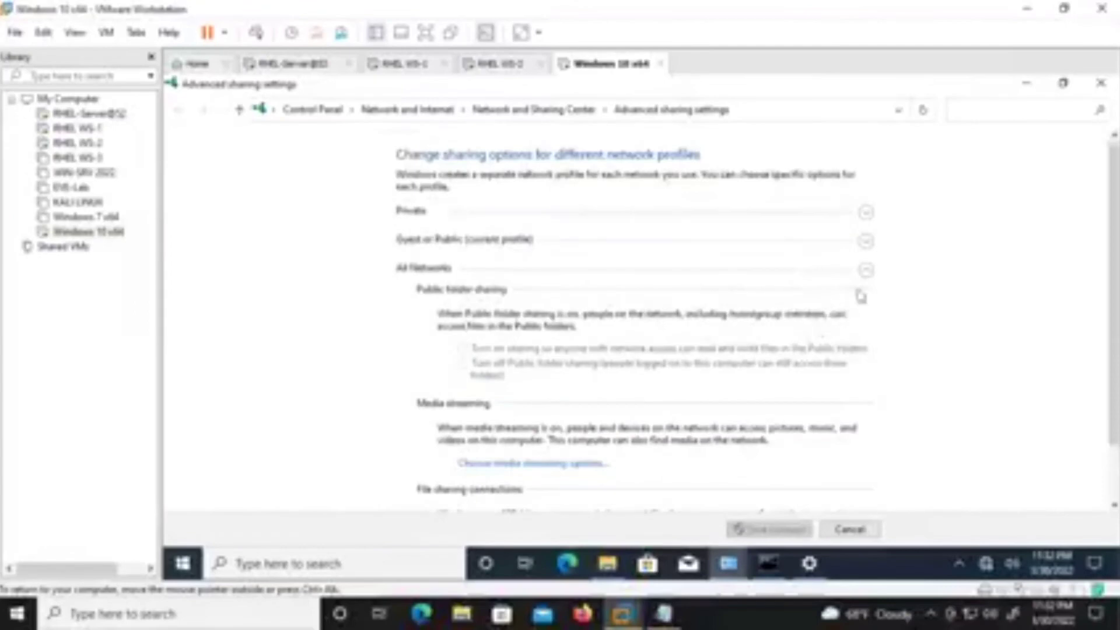
left_click(867, 267)
left_click(874, 242)
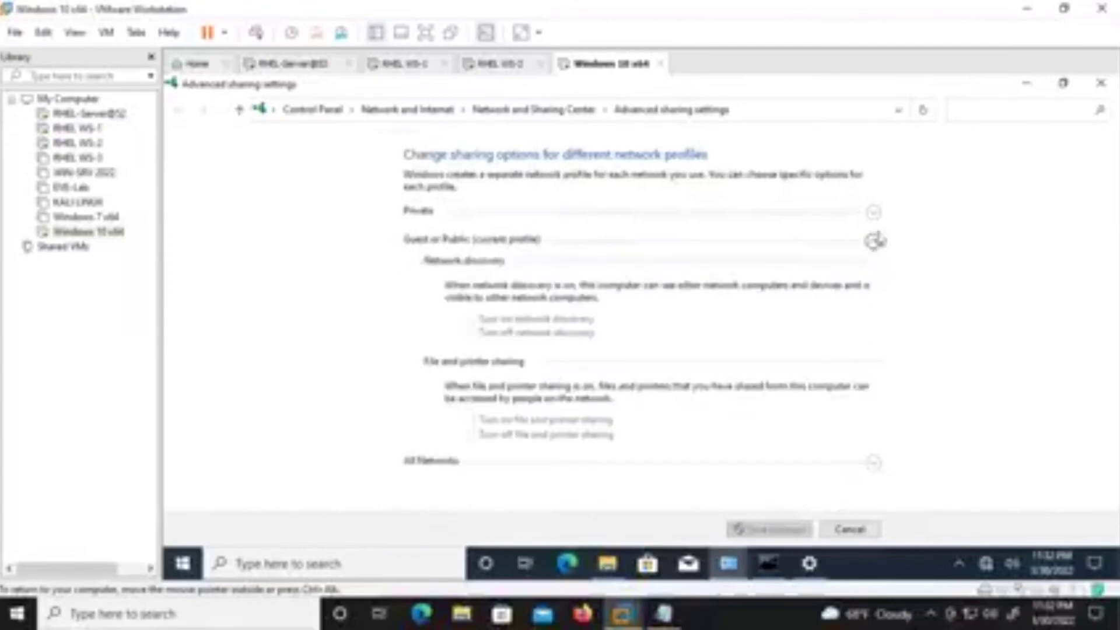
left_click(873, 213)
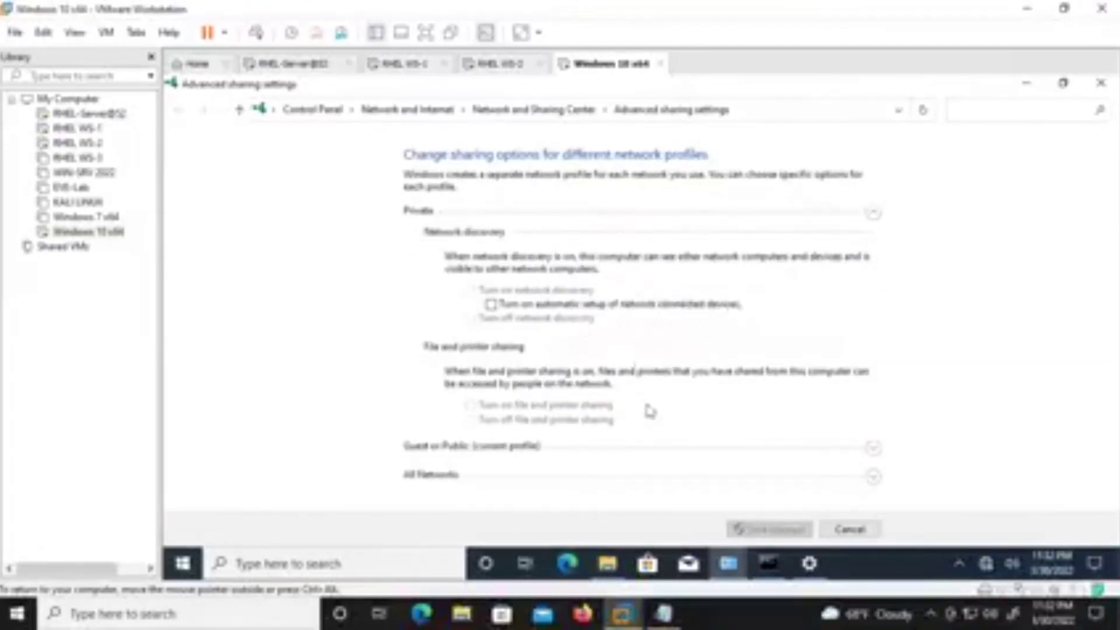
left_click(838, 531)
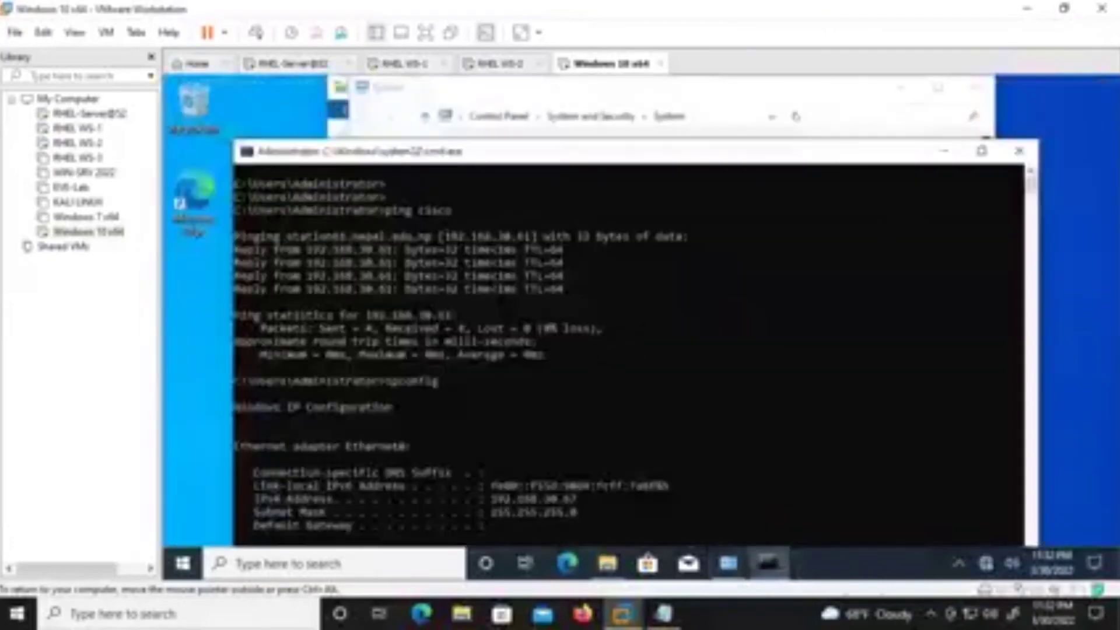
On RHEL WS-1, clear the terminal and rerun the ping to 192.168.30.67.
left_click(408, 64)
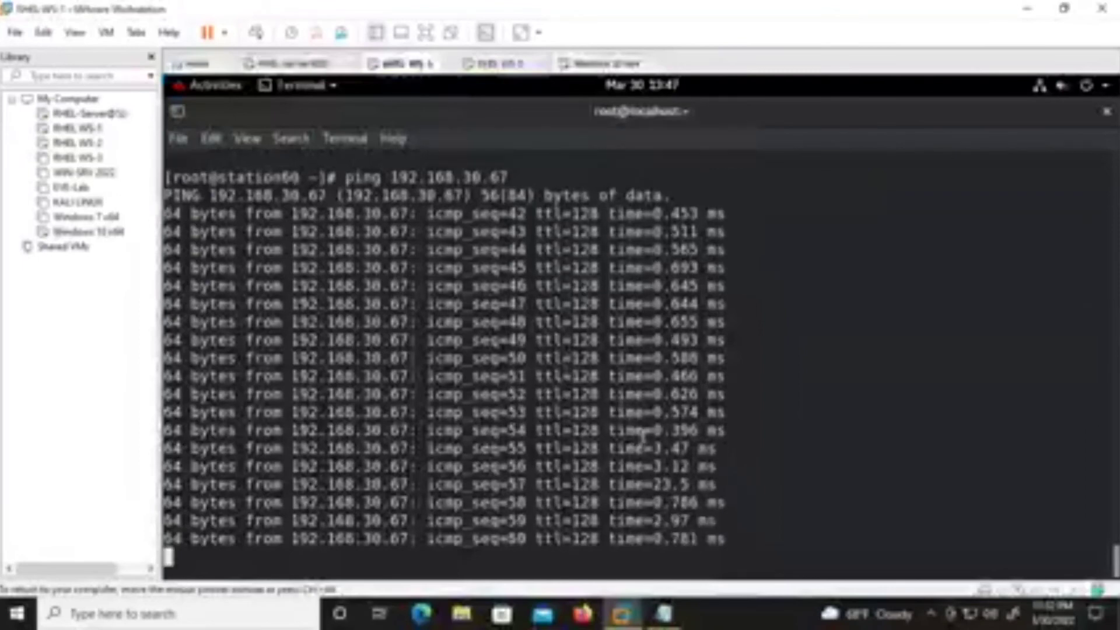
key("ctrl+c")
key("ctrl+l")
key("Up")
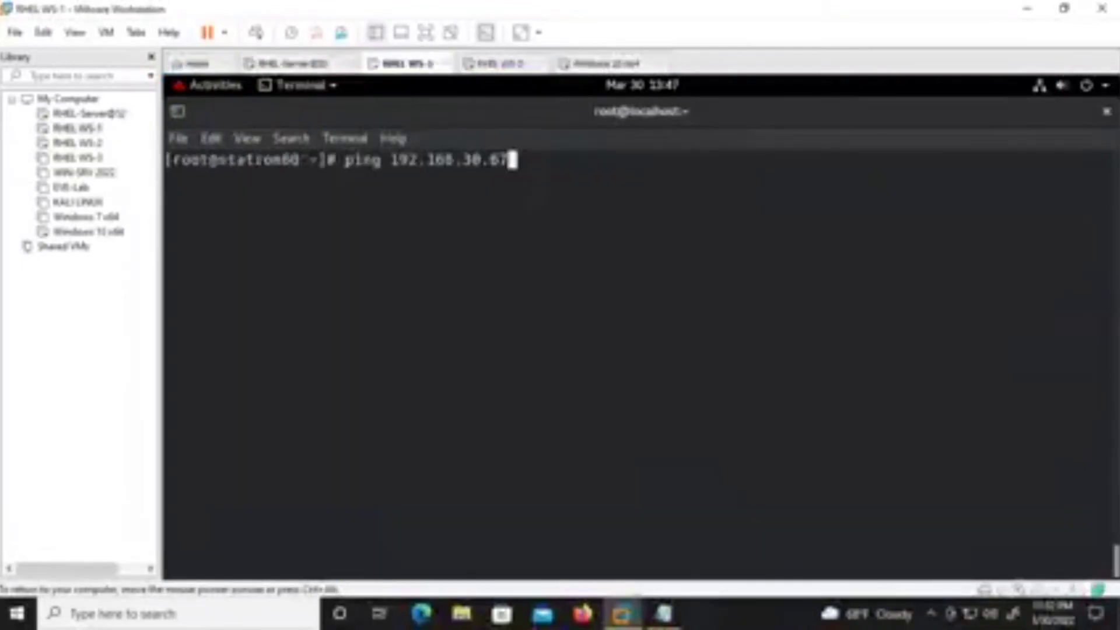
key("Return")
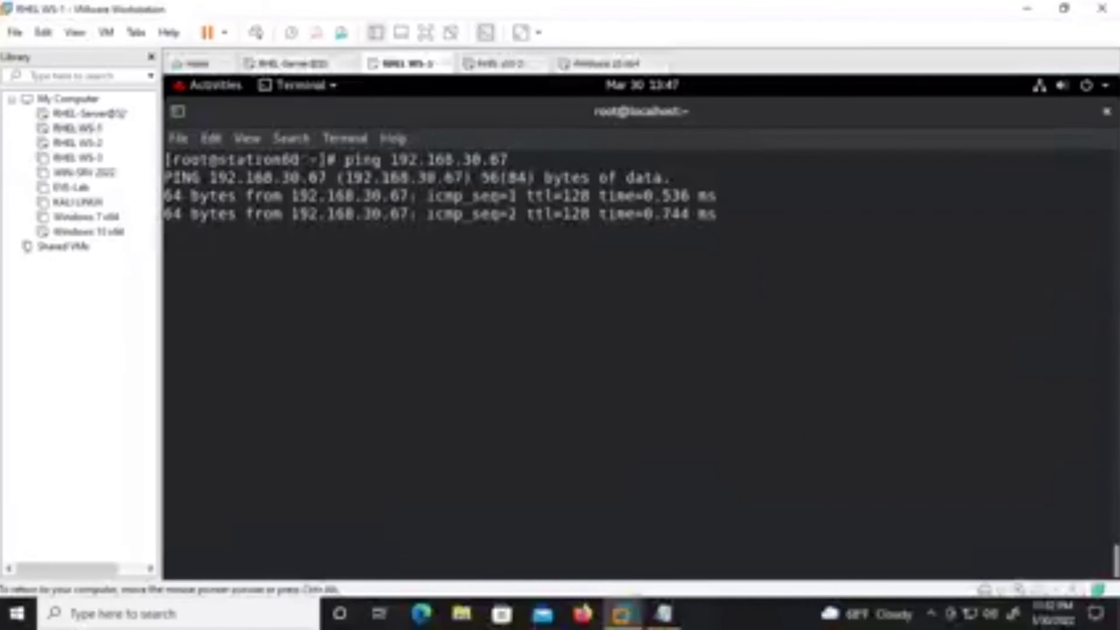
Move the Windows 10 command prompt higher, then stop the RHEL ping and clear the terminal.
left_click(601, 65)
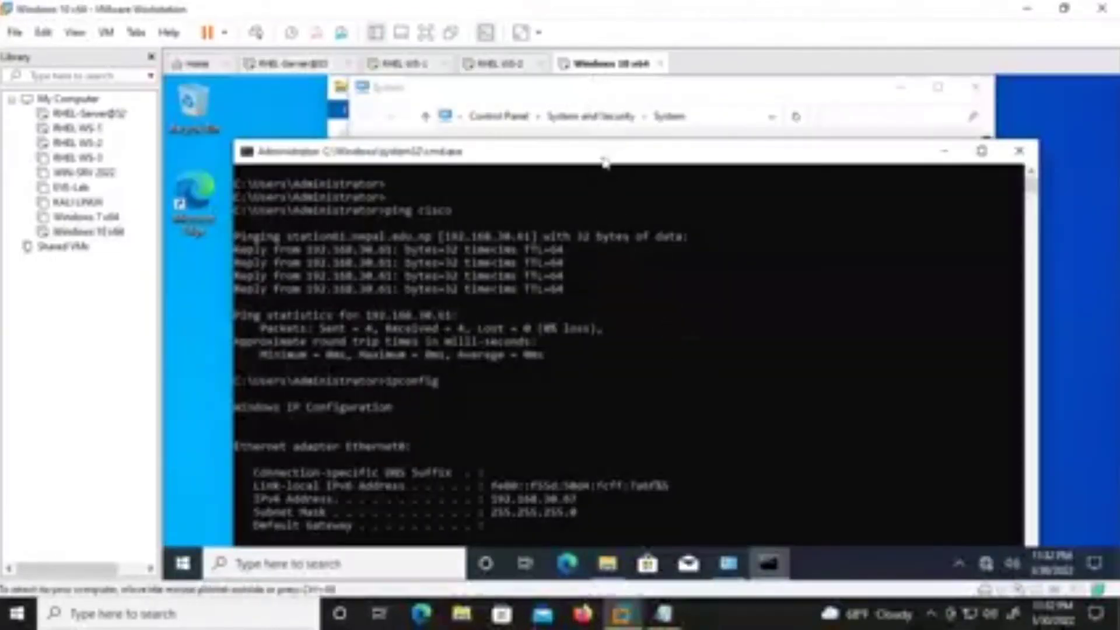
left_click_drag(605, 161, 618, 125)
left_click(408, 64)
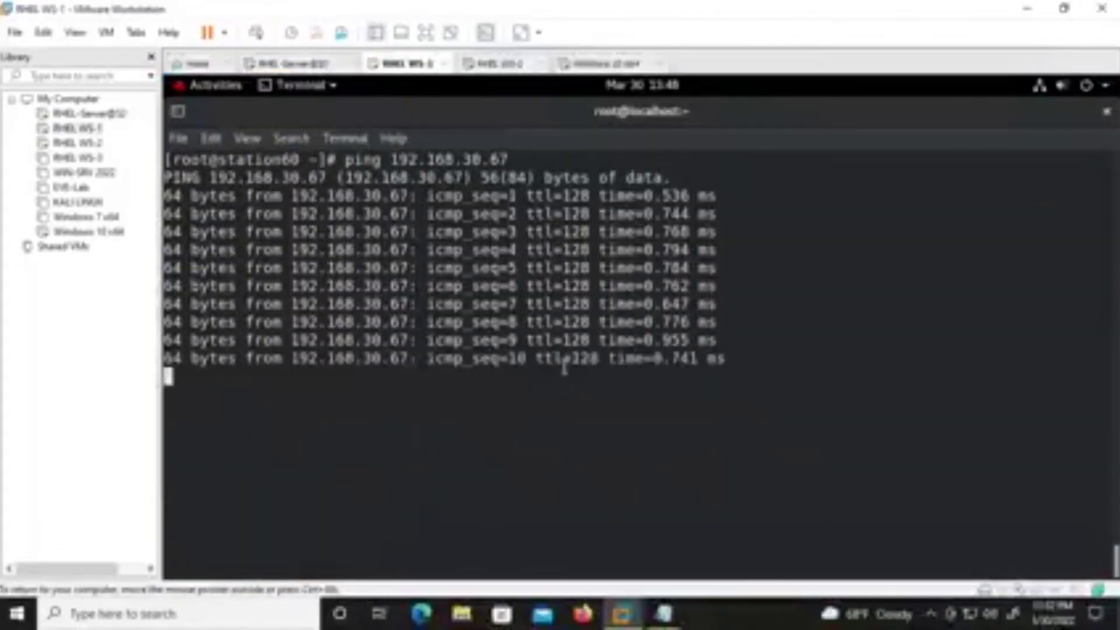
key("ctrl+c")
key("Return")
key("ctrl+l")
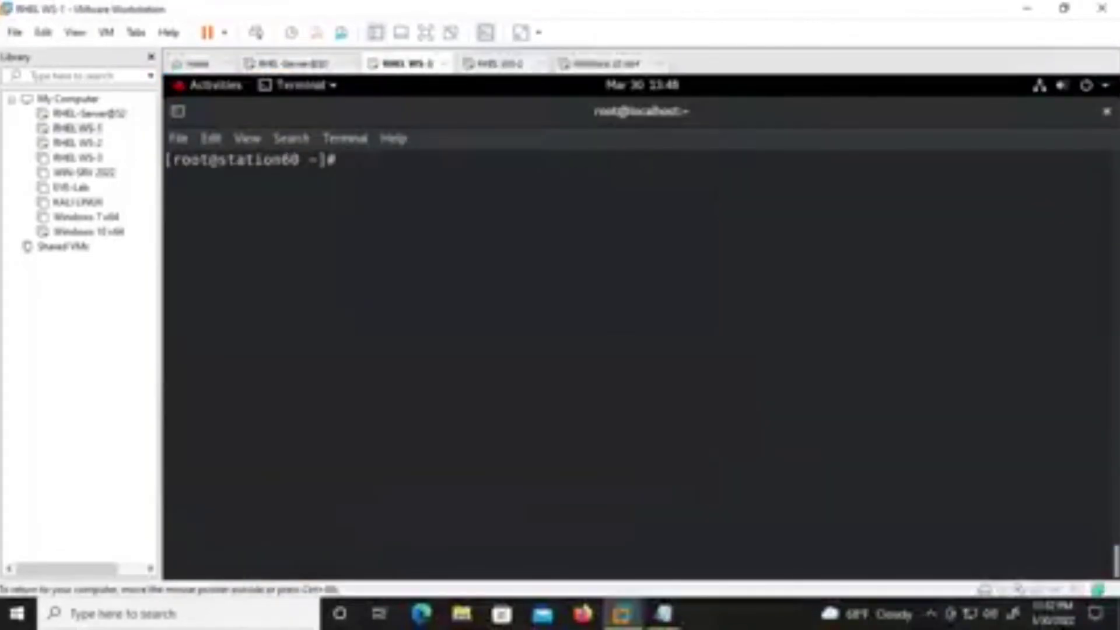
Open nepal.edu.np.db in vim and duplicate the two station61 address records below the CNAME line.
key("Up")
key("Up")
key("Up")
key("Down")
key("Up")
key("Up")
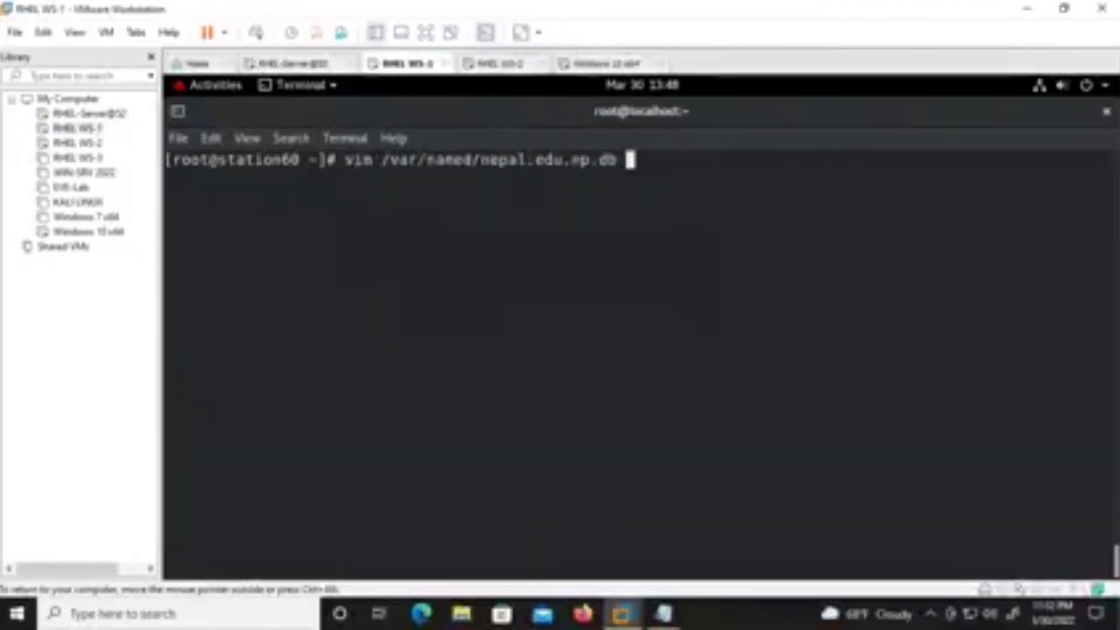
key("Return")
key("Up")
key("Up")
key("Up")
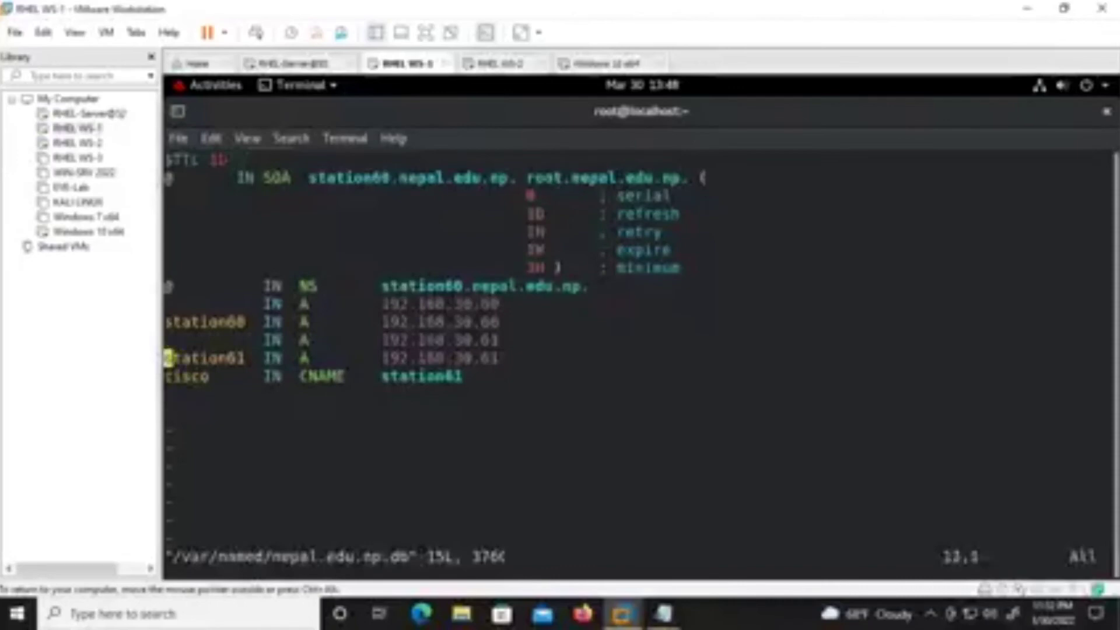
key("Up")
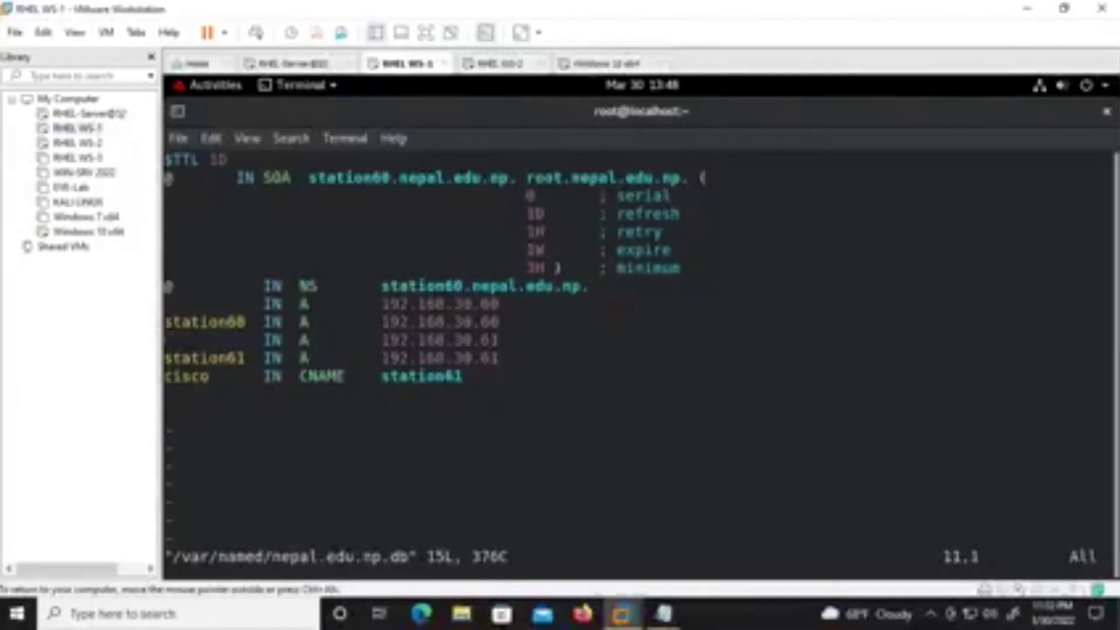
key("2")
key("y")
key("y")
key("Down")
key("Down")
key("Down")
key("p")
Change the pasted addresses to 192.168.30.67 and rename the last record win10.
key("Right")
key("Right")
key("Right")
key("Right")
key("Right")
key("Right")
key("Right")
key("Right")
key("Right")
key("Right")
key("Right")
key("Right")
key("Right")
key("Right")
key("Right")
key("Right")
key("Right")
key("Right")
key("Right")
key("Right")
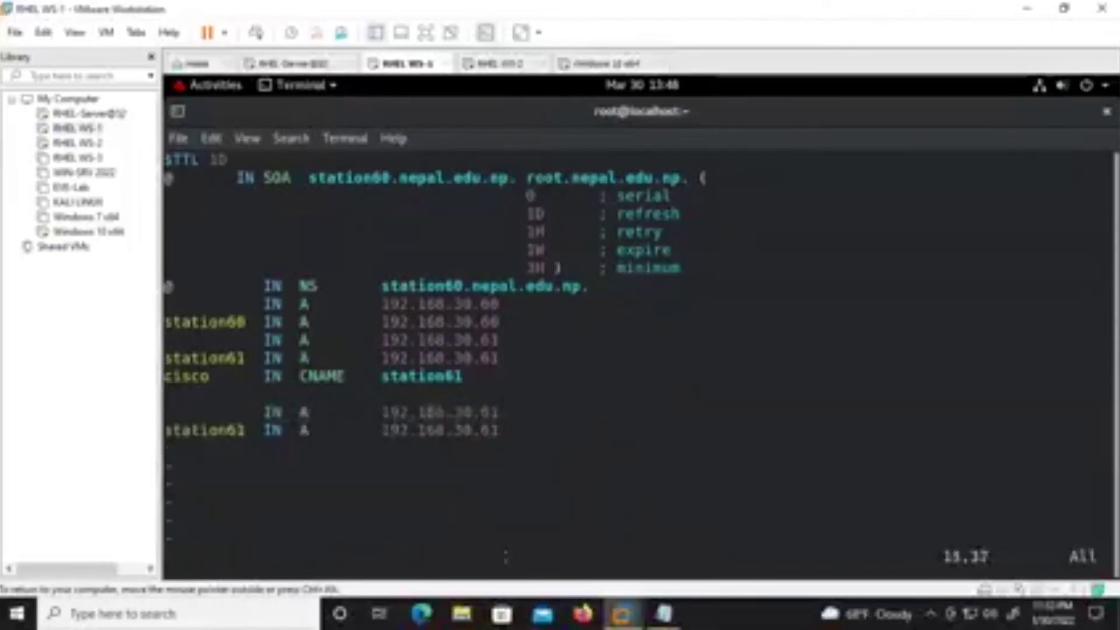
key("i")
key("Right")
key("BackSpace")
type("7")
key("Down")
key("BackSpace")
type("7")
key("Left")
key("Left")
key("Left")
key("Left")
key("Left")
key("Left")
key("Left")
key("Left")
key("Left")
key("Left")
key("Left")
key("Left")
key("Left")
key("Left")
key("Left")
key("Left")
key("Left")
key("Left")
key("Left")
key("Left")
key("BackSpace")
key("BackSpace")
key("BackSpace")
key("BackSpace")
key("BackSpace")
key("BackSpace")
key("BackSpace")
key("BackSpace")
key("BackSpace")
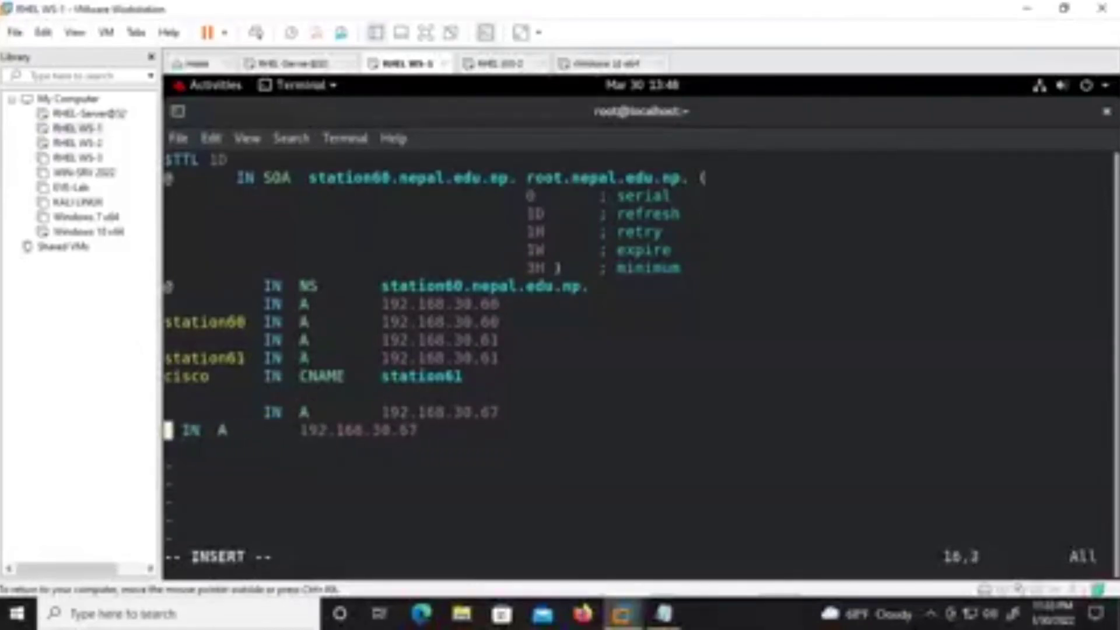
type("ww")
key("BackSpace")
type("in10")
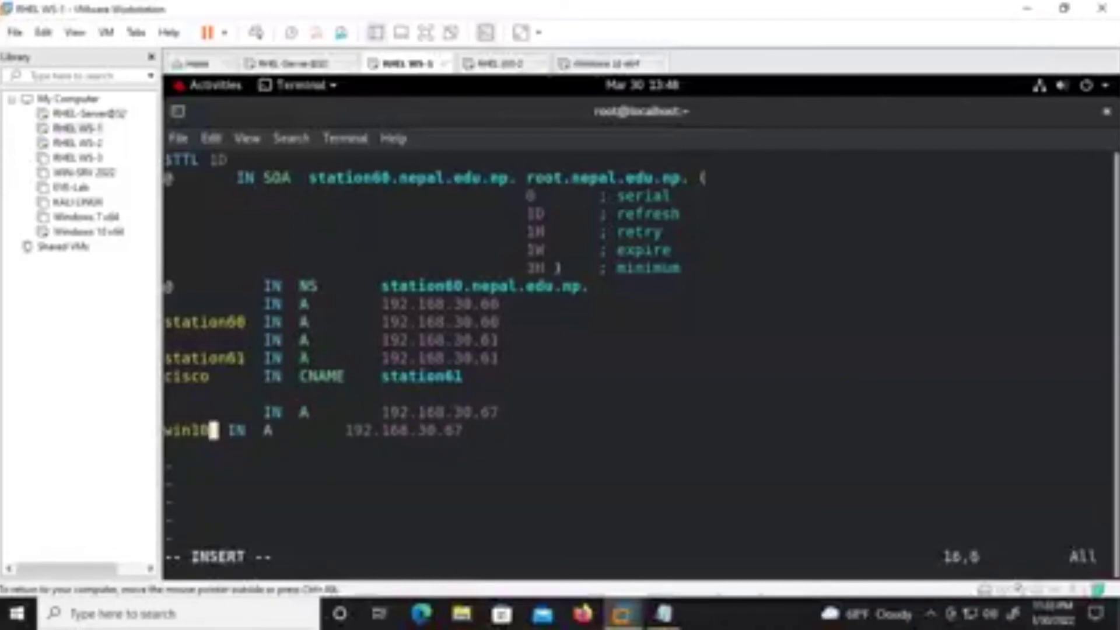
Save the zone file with :wq! and run systemctl restart named.
key("Escape")
type(":wq!")
key("Return")
key("Return")
key("Up")
key("Up")
key("Up")
key("Up")
key("Down")
key("Down")
key("Up")
key("Up")
key("Up")
key("Return")
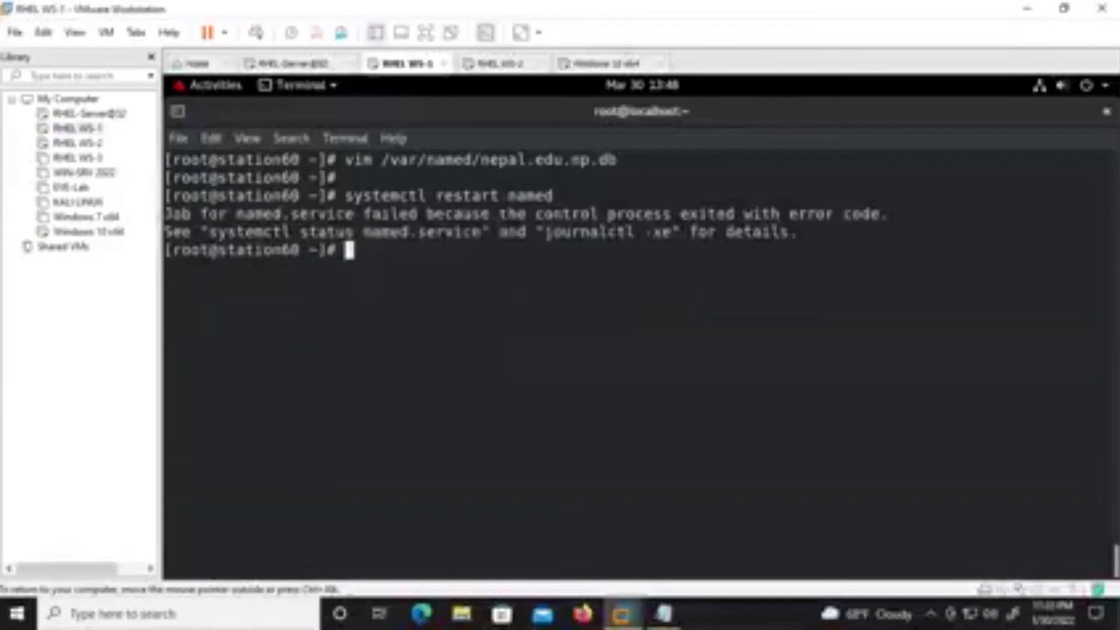
Rerun systemctl restart named, then try systemctl start named instead.
key("Up")
key("Return")
key("Up")
key("Up")
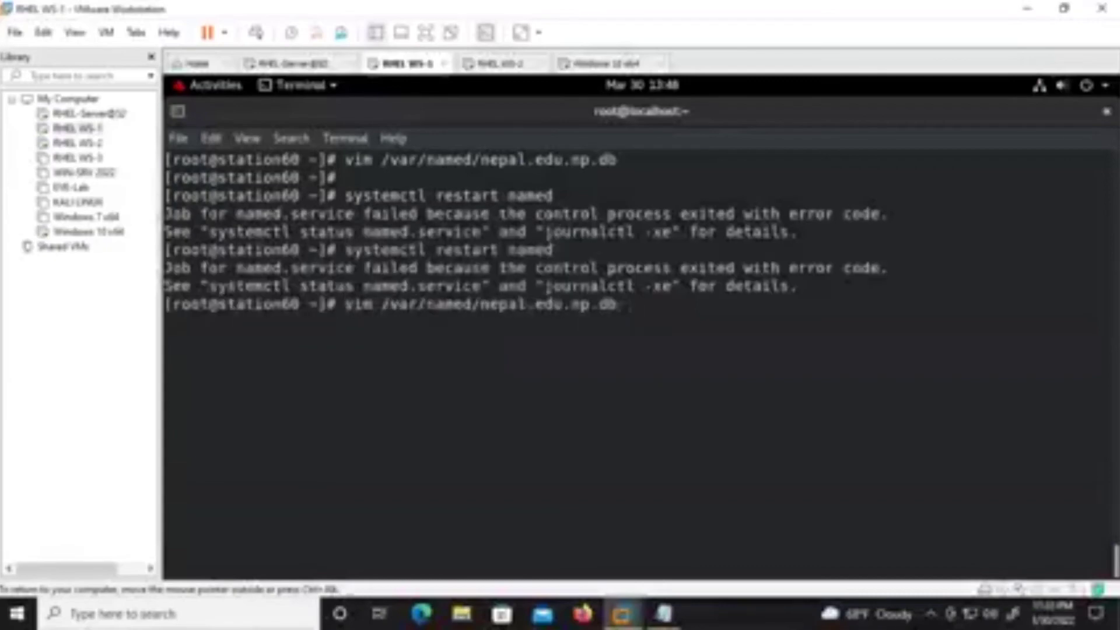
key("Down")
key("Return")
key("Up")
key("Left")
key("Left")
key("Left")
key("Left")
key("Left")
key("Left")
key("Left")
key("Left")
key("Left")
key("Left")
key("Left")
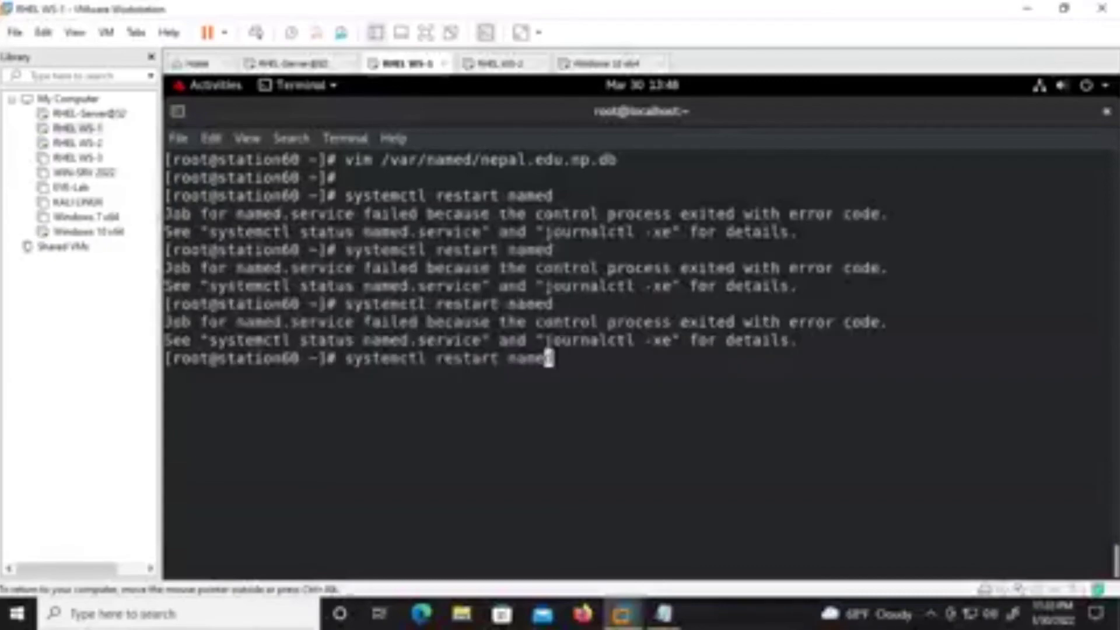
key("BackSpace")
key("BackSpace")
key("Return")
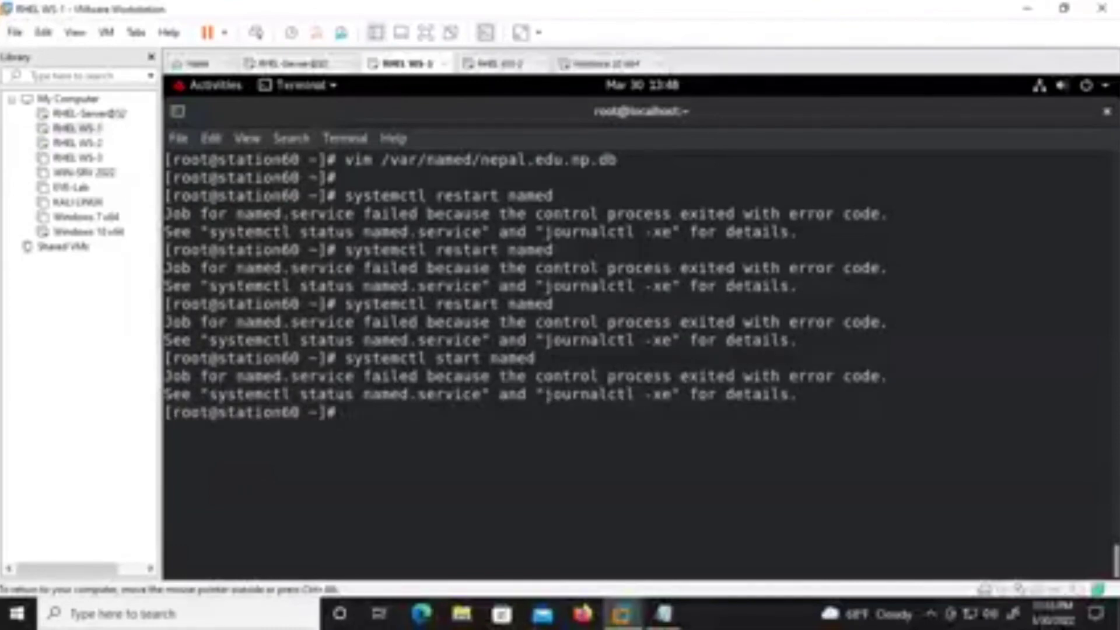
Run systemctl status named, which shows the nepal.edu.np zone not loading.
left_click(619, 63)
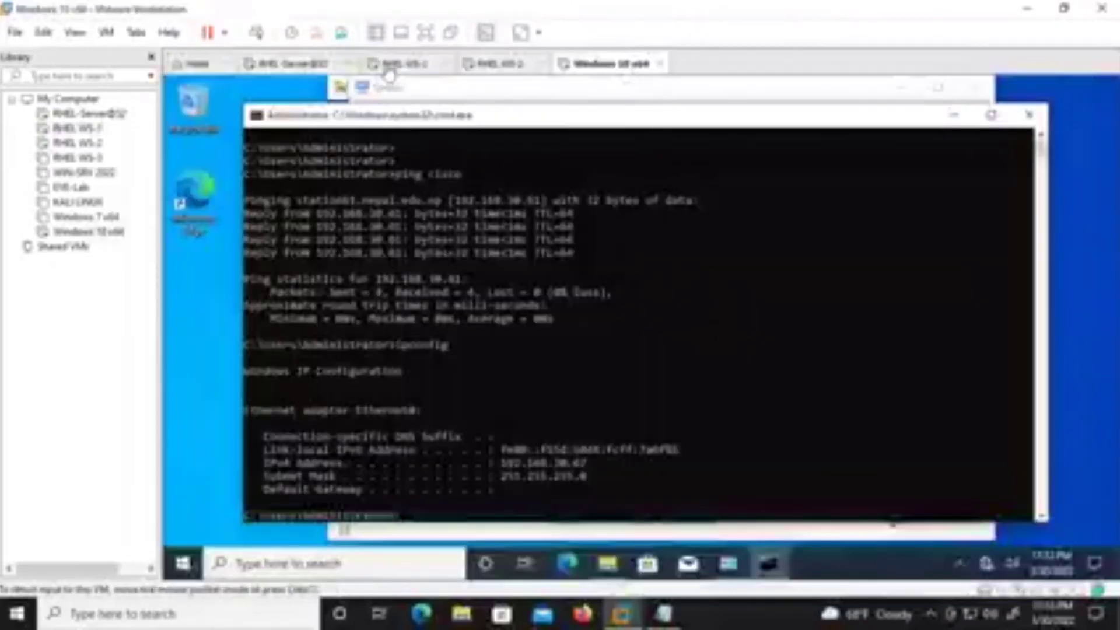
left_click(386, 65)
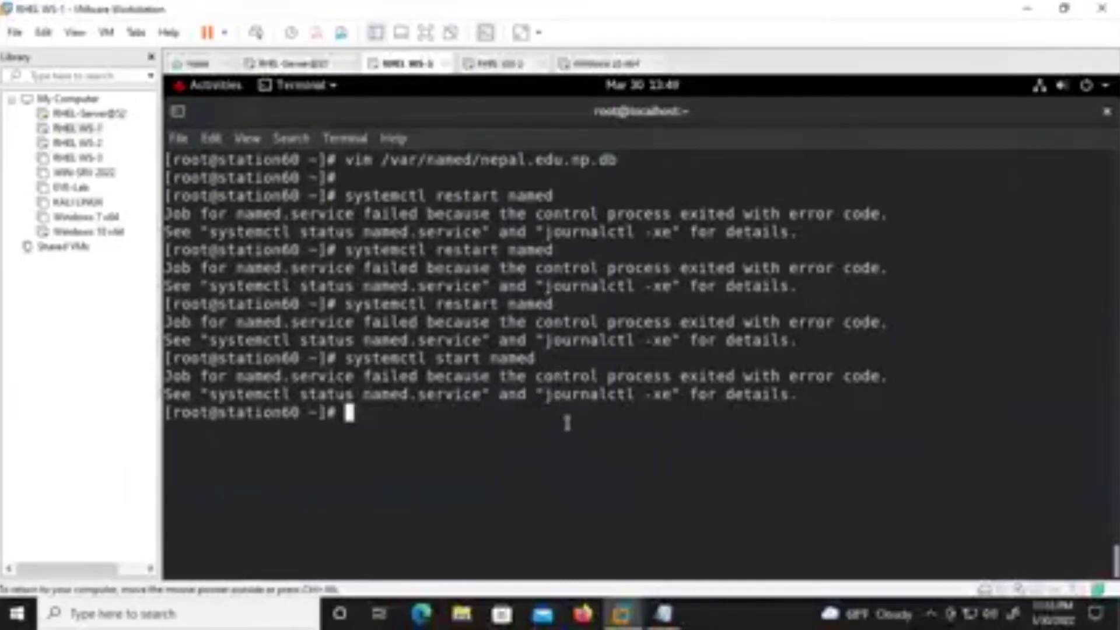
key("Up")
key("Up")
key("Up")
key("Up")
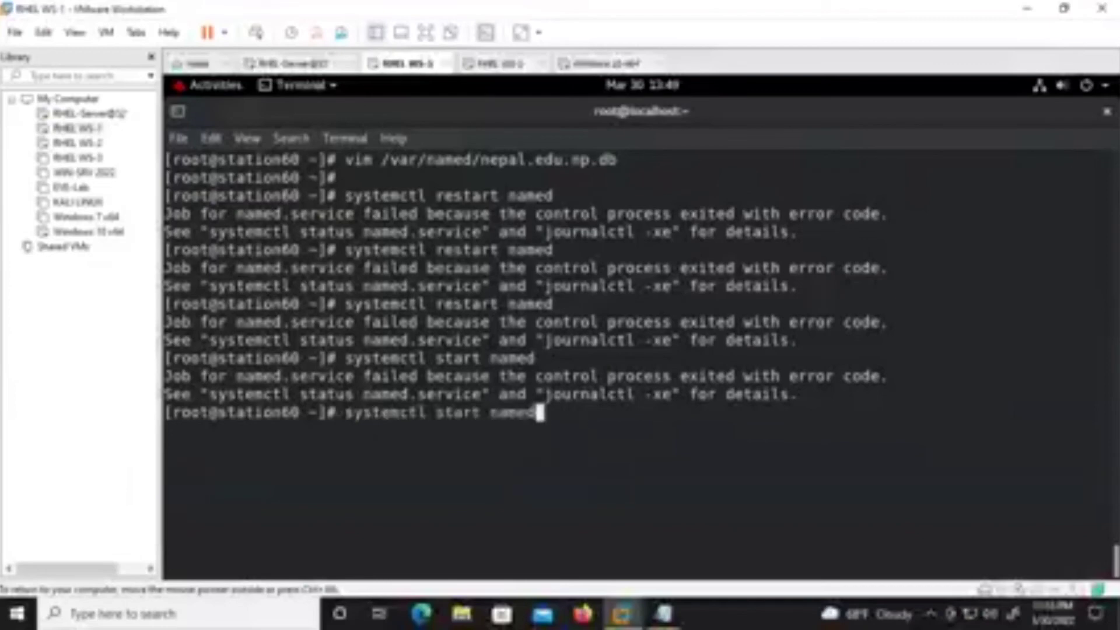
key("Up")
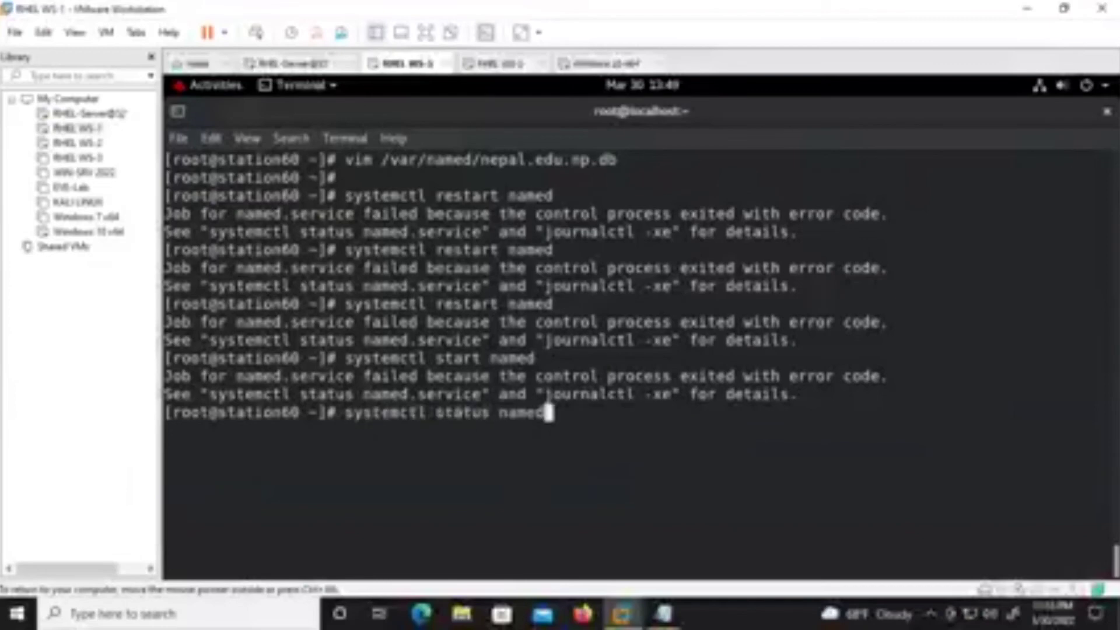
key("Up")
key("Down")
key("Return")
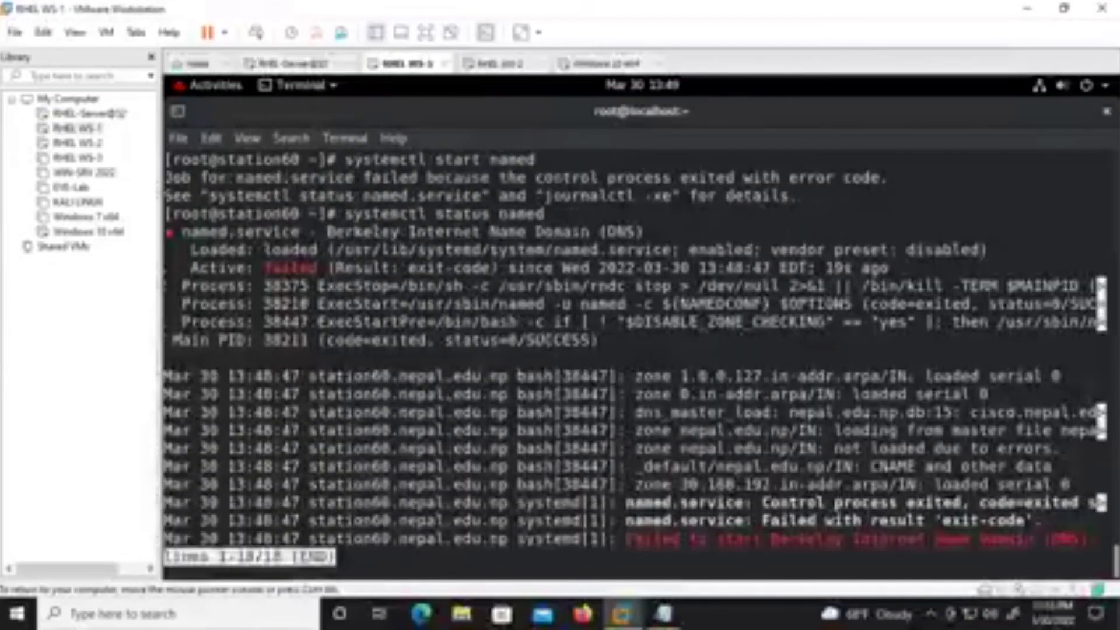
Quit the status pager, clear the RHEL terminal and recall systemctl start named.
left_click(584, 63)
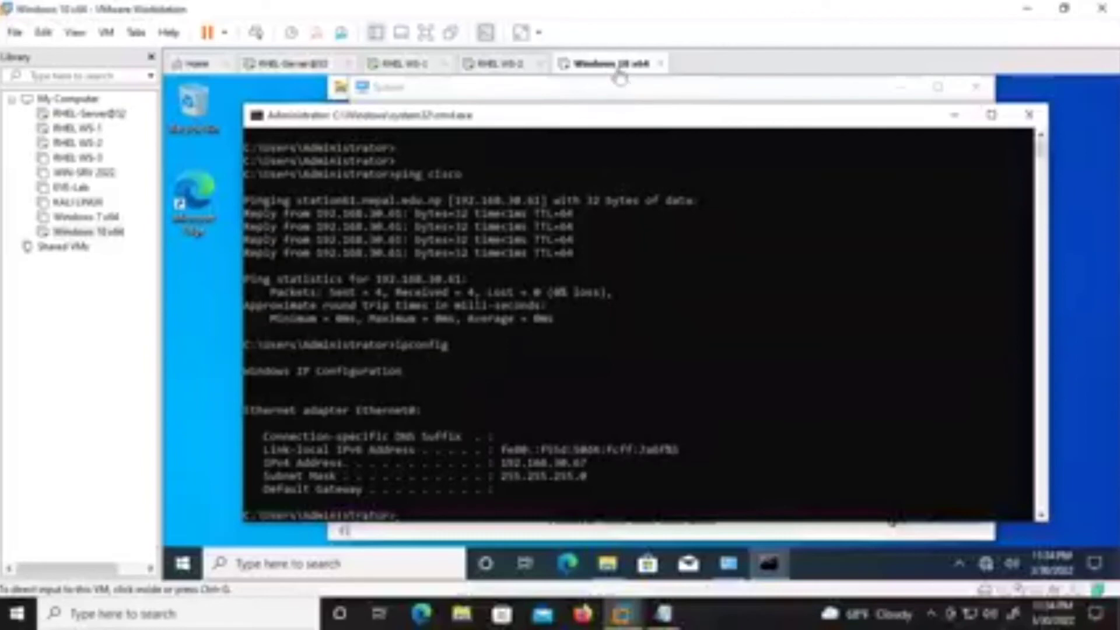
left_click(392, 67)
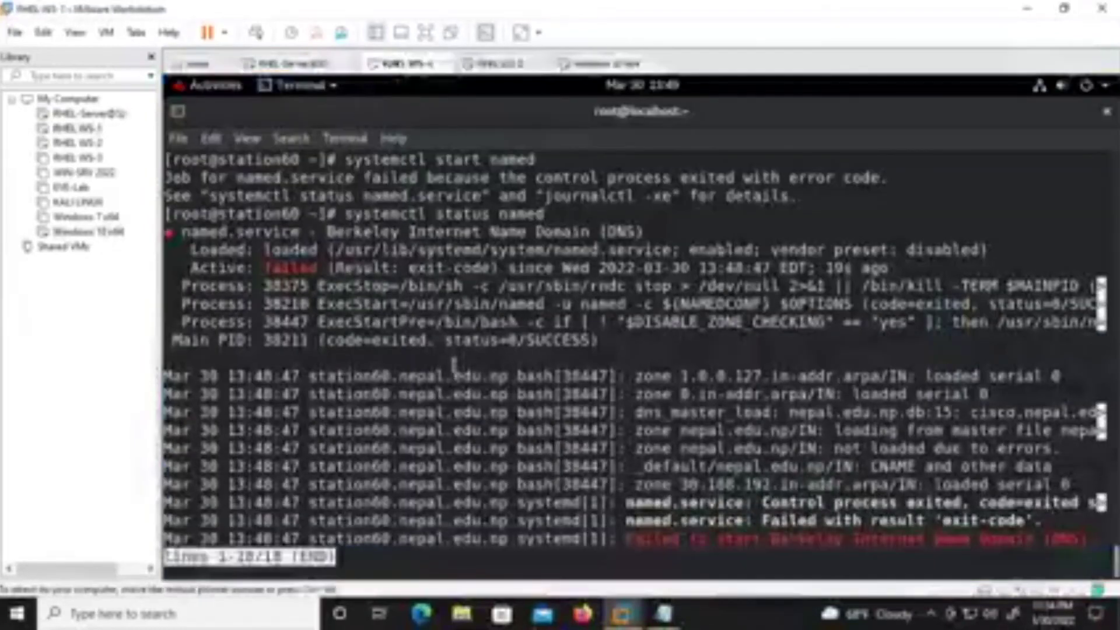
key("q")
key("Return")
key("Return")
key("Return")
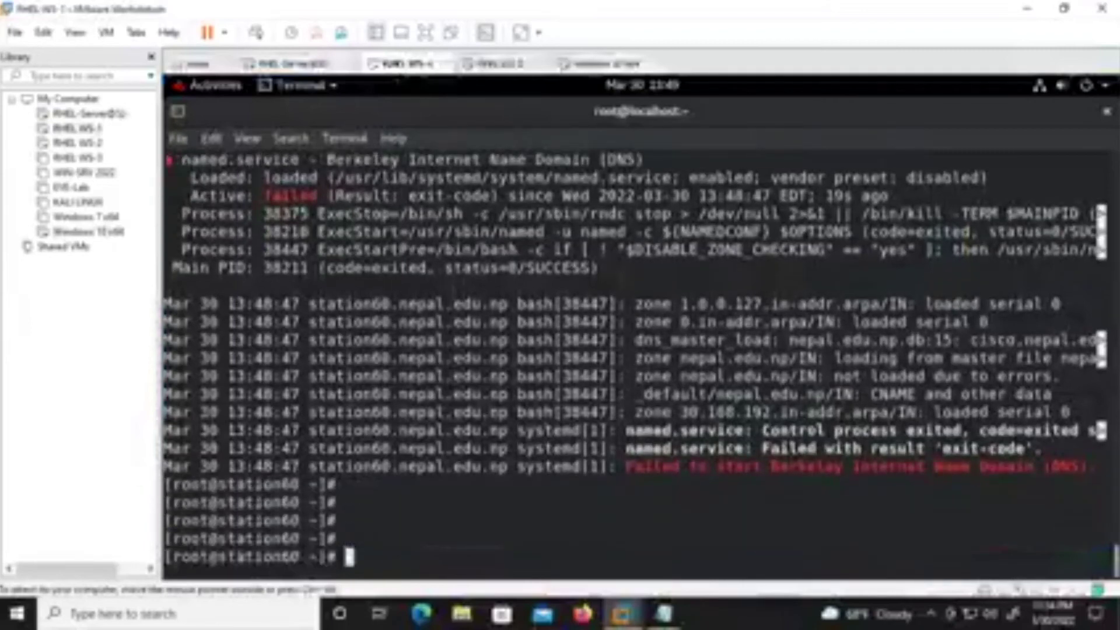
key("ctrl+l")
key("Return")
key("Return")
key("Up")
key("Up")
key("Up")
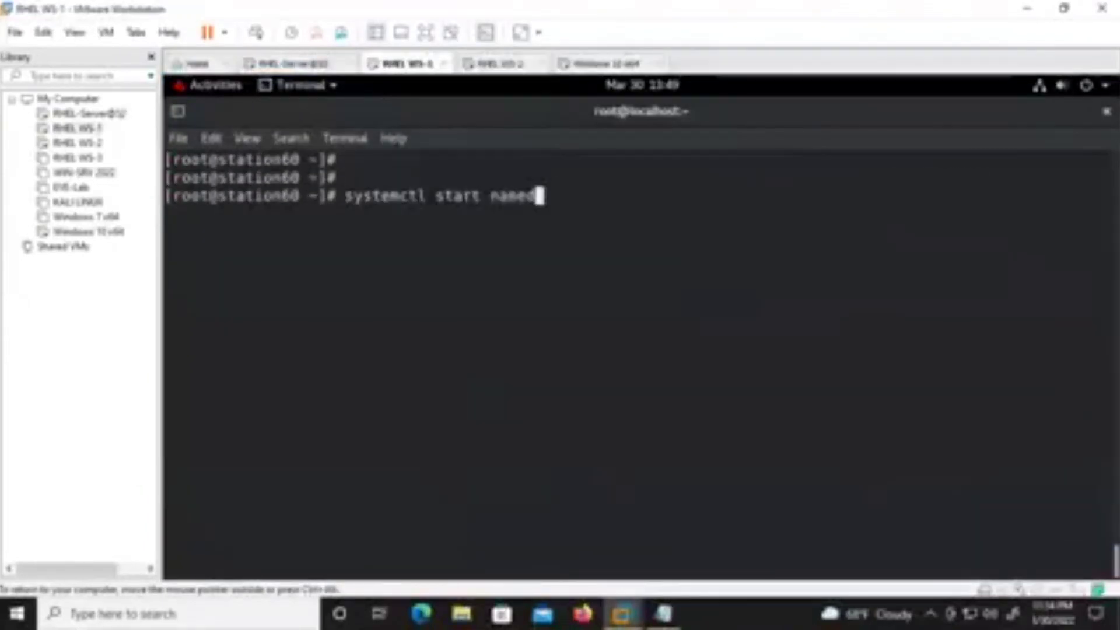
key("Up")
key("Return")
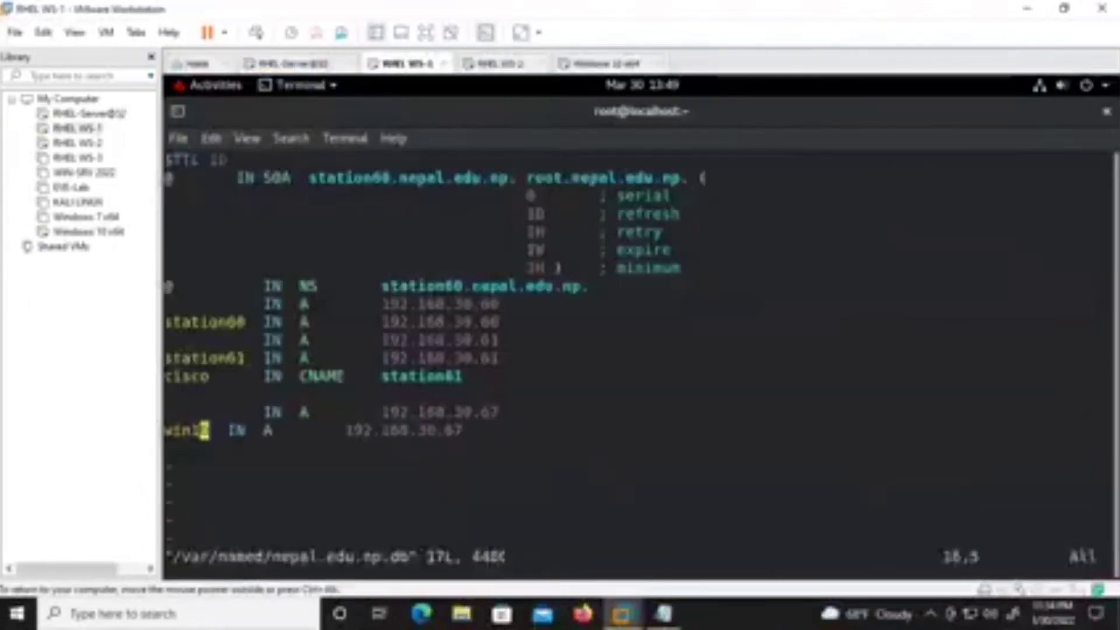
key("Right")
key("Right")
key("Right")
key("Left")
key("i")
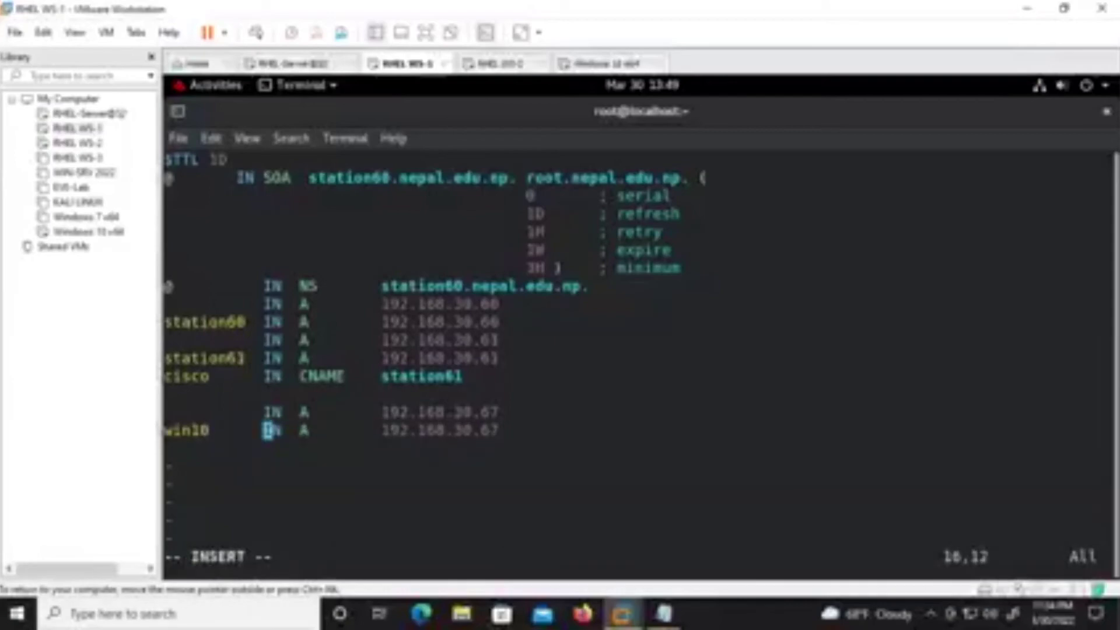
key("Escape")
type(":q!")
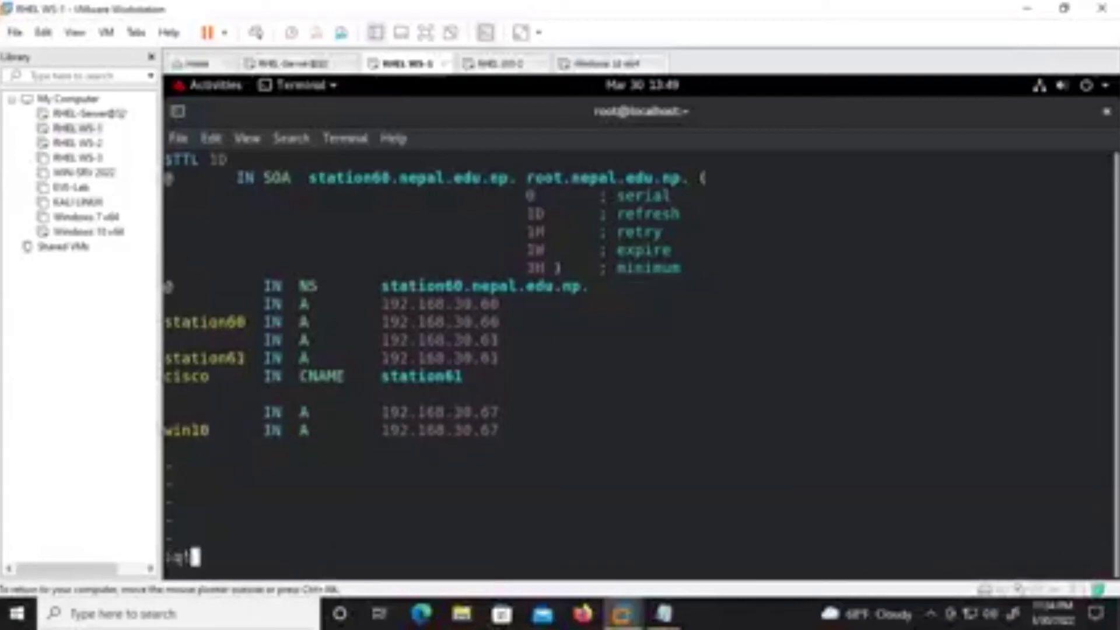
key("Return")
type("pin")
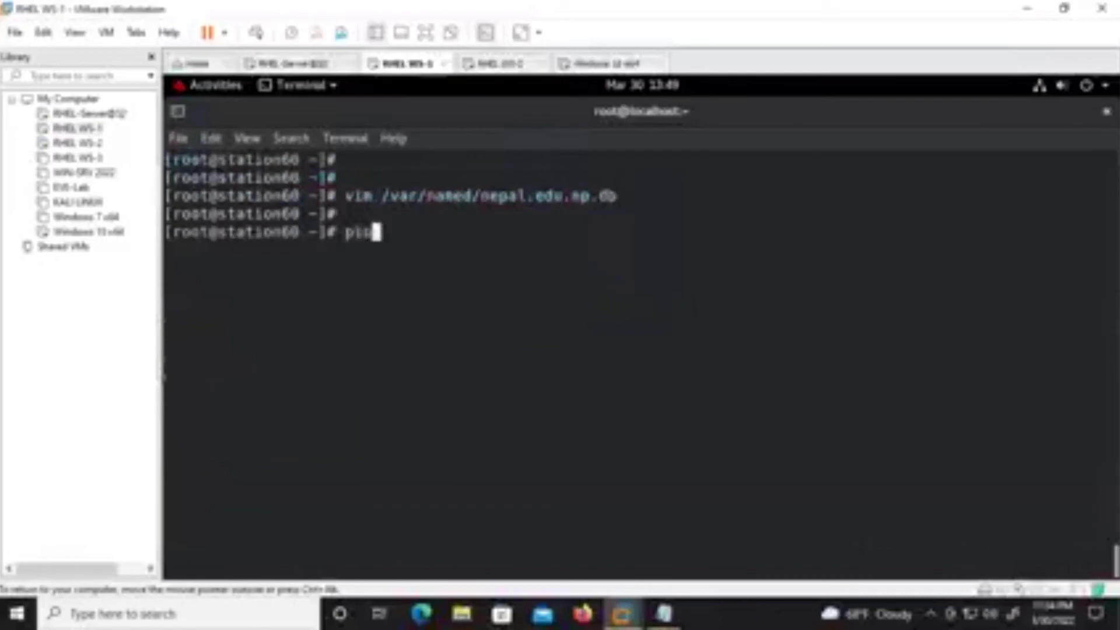
type("g win10")
Ping win10, then ping win10.nepal.edu.np several times to test name resolution.
key("Return")
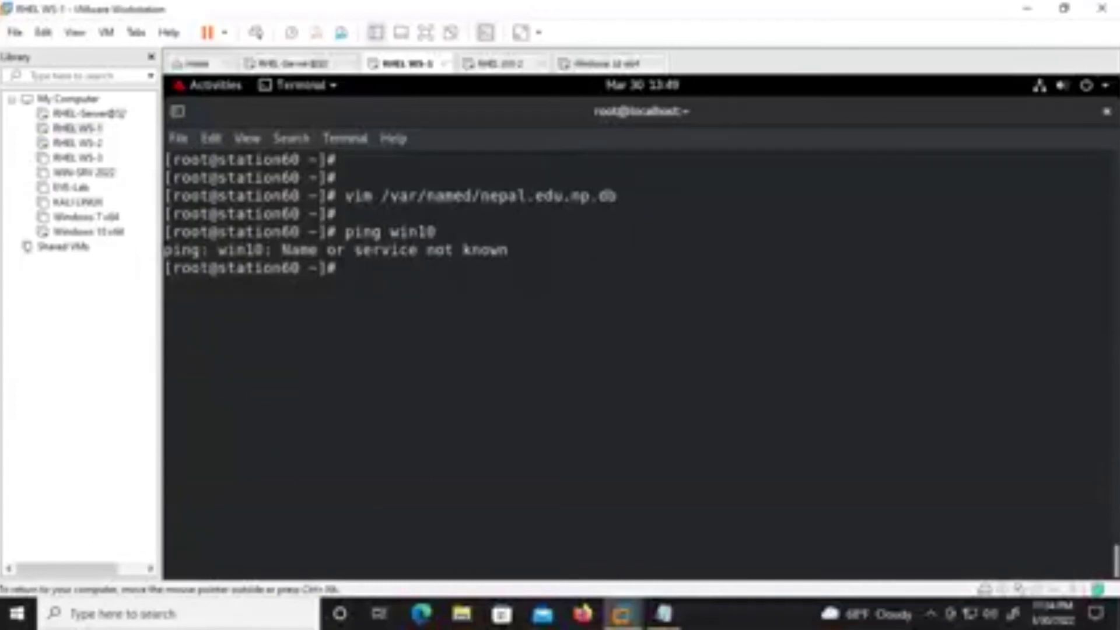
key("Up")
type(".")
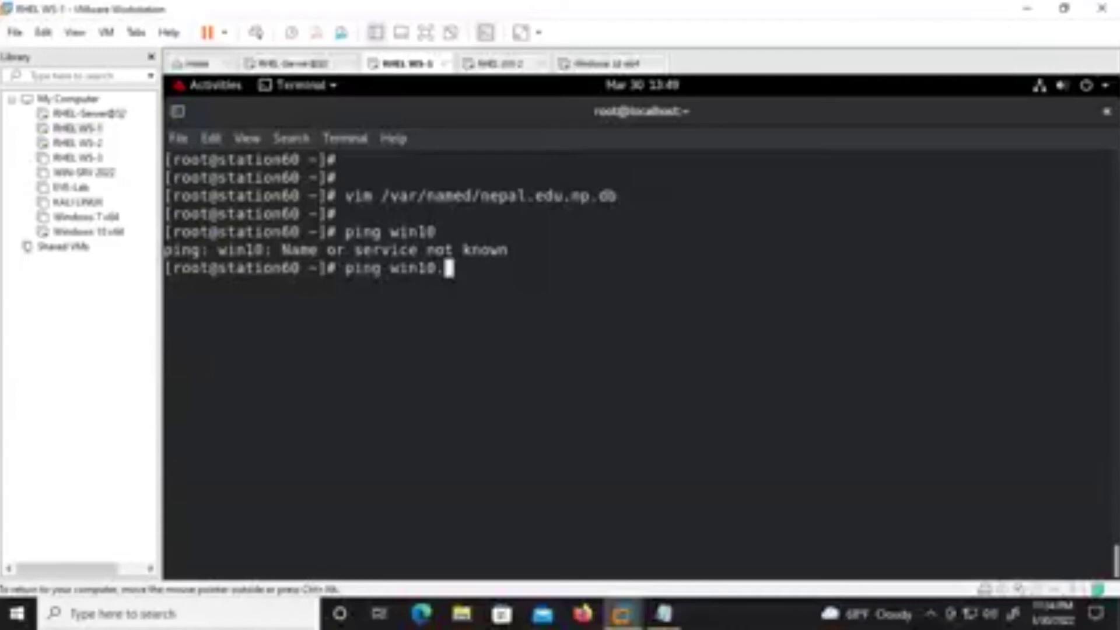
type("nepal.")
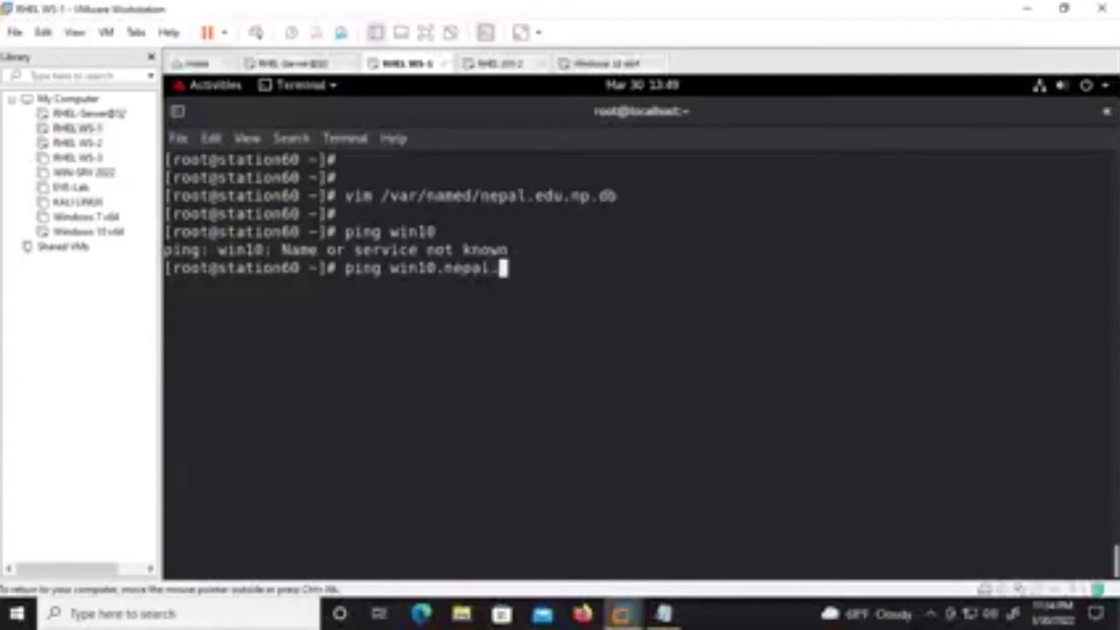
type("edu.np")
key("Return")
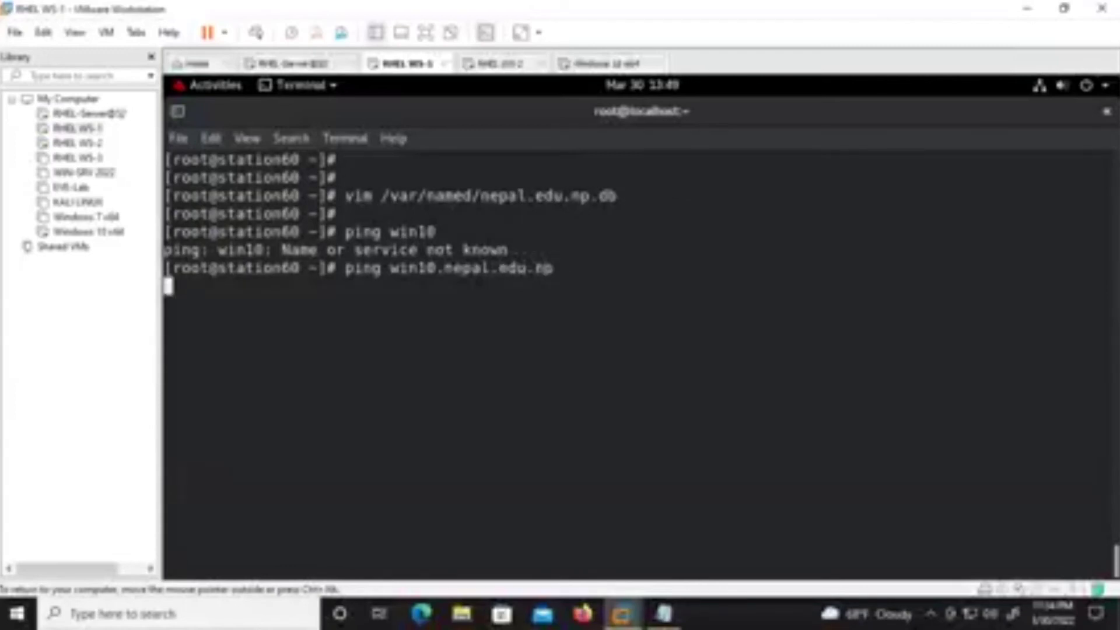
key("Up")
key("Return")
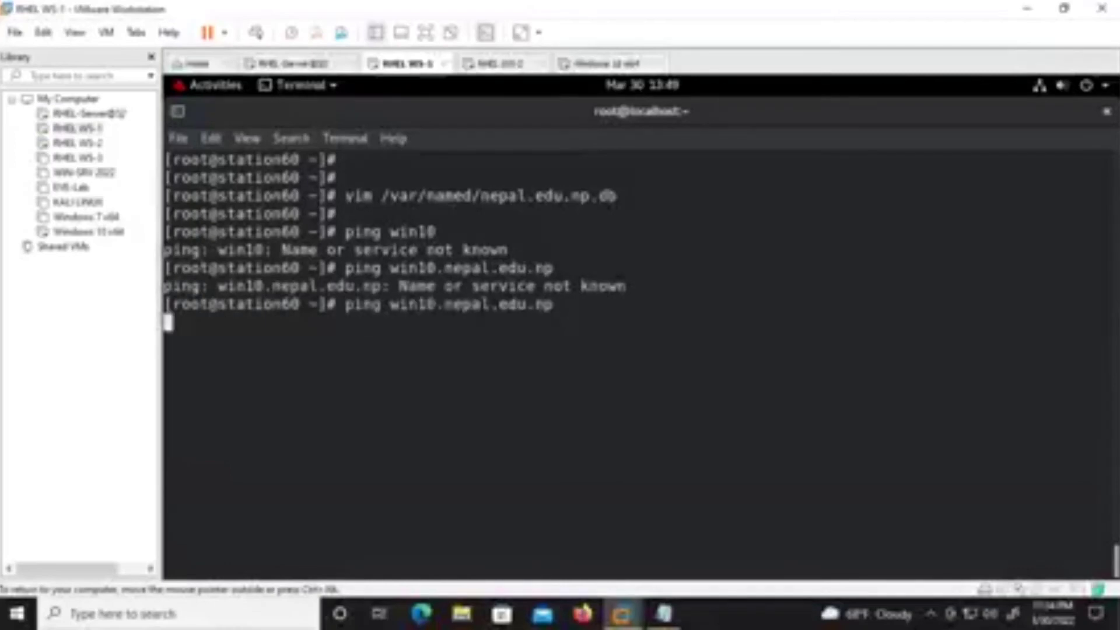
key("Up")
key("Return")
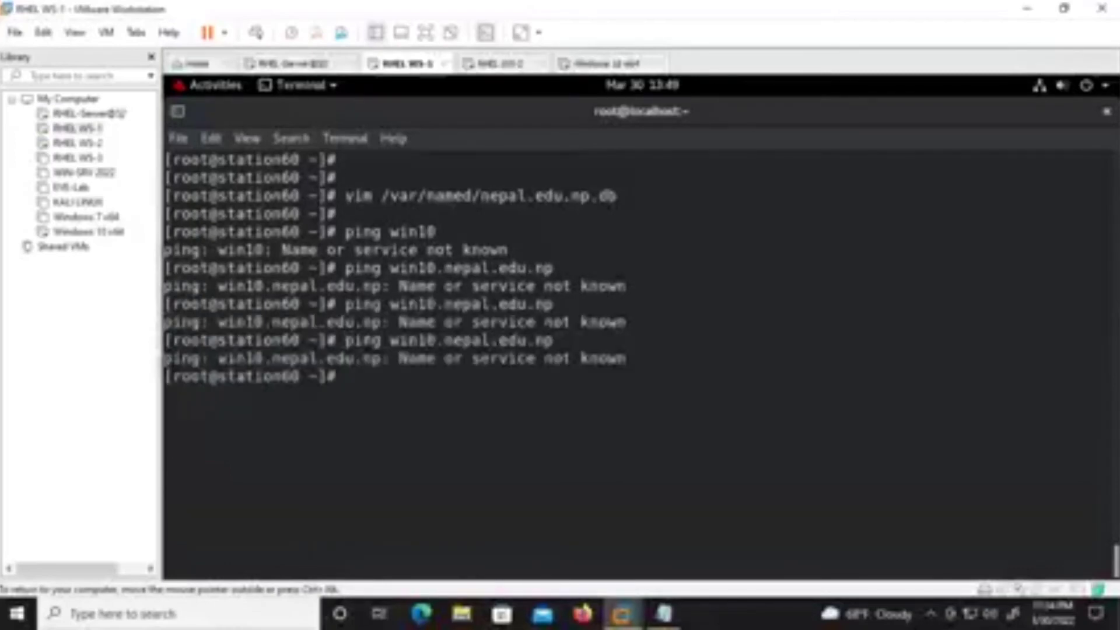
Ping the uppercase name WIN10.nepal.edu.np.
key("Up")
key("Left")
key("Left")
key("Left")
key("Left")
key("Left")
key("Left")
key("Left")
key("Left")
key("Left")
key("Left")
key("Left")
key("Left")
key("Left")
key("Left")
key("Left")
key("Left")
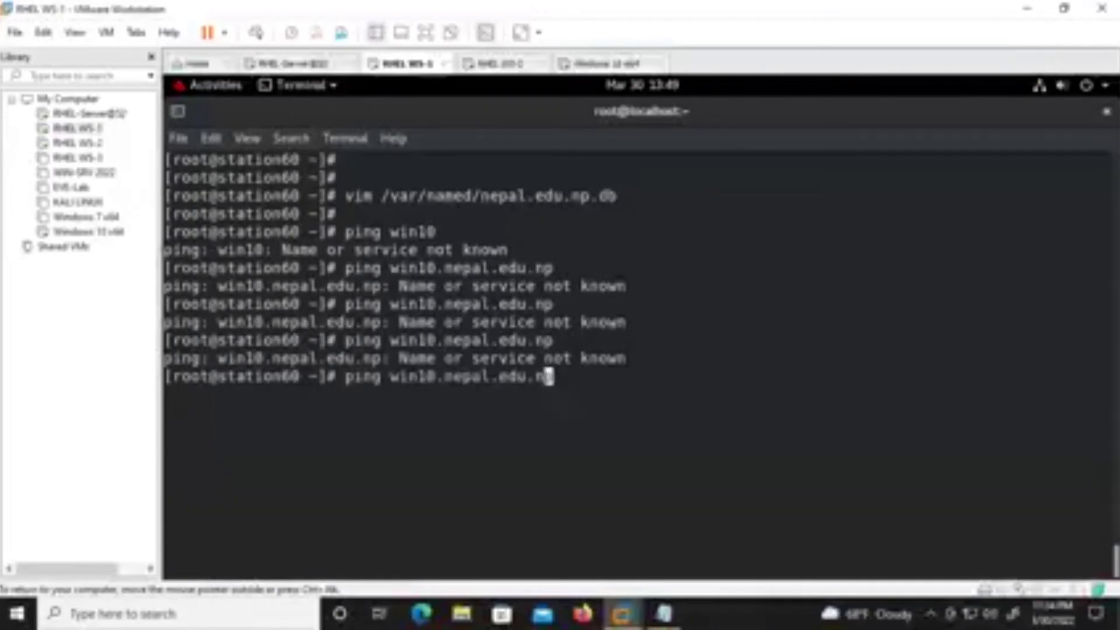
key("Right")
key("BackSpace")
key("BackSpace")
key("BackSpace")
type("WIN")
key("Return")
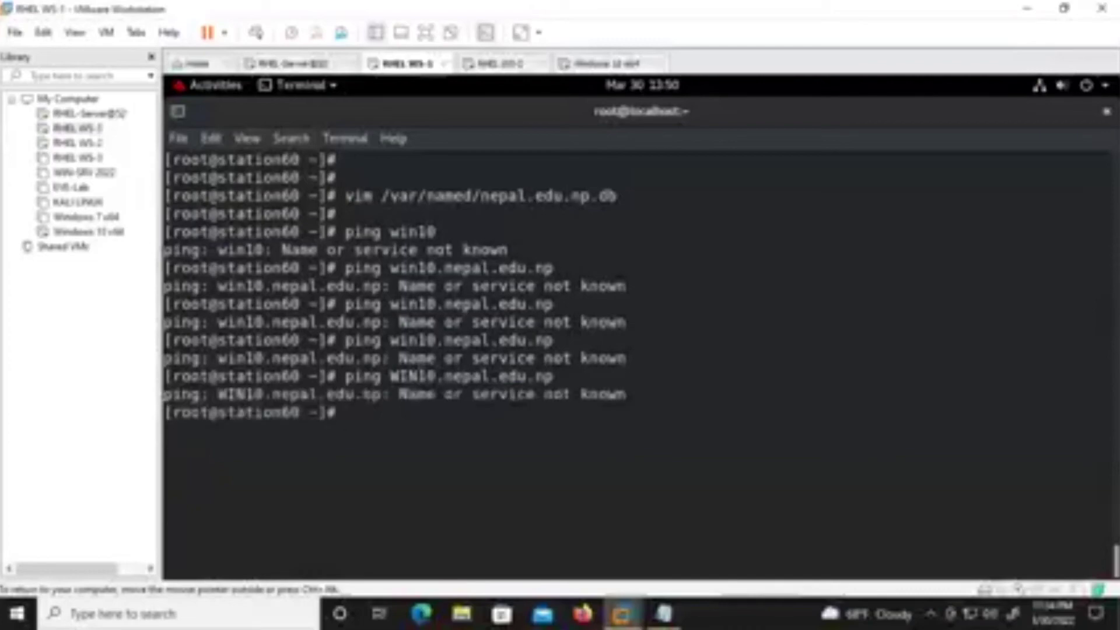
Clear the terminal, reopen nepal.edu.np.db, and quit it unchanged with :q.
key("Return")
key("Return")
key("Return")
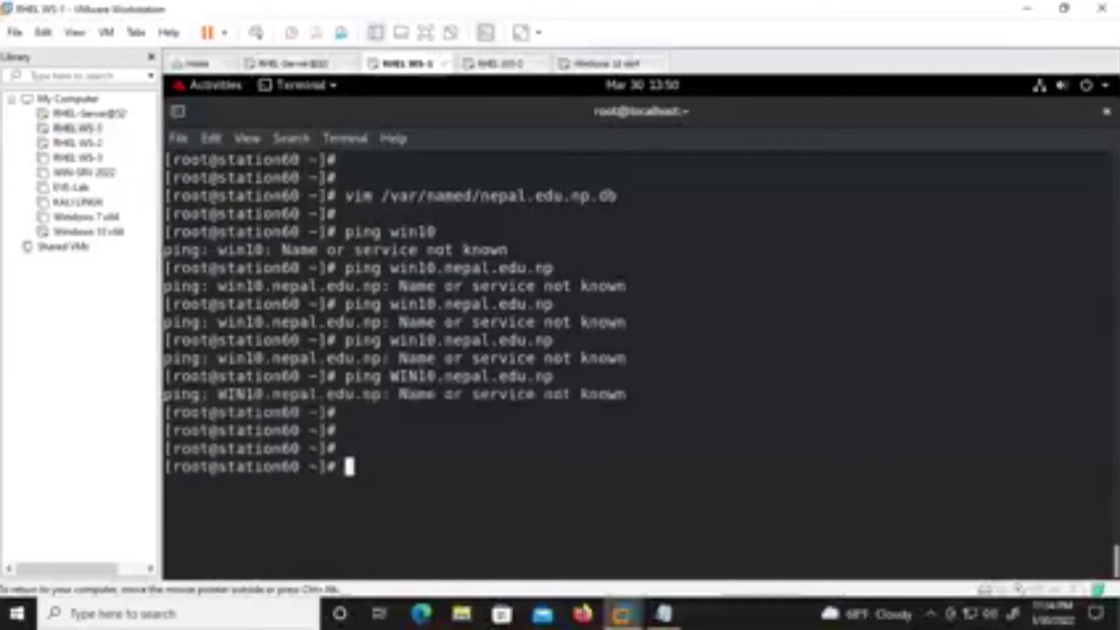
key("ctrl+l")
key("Return")
key("Return")
key("Up")
key("Up")
key("Up")
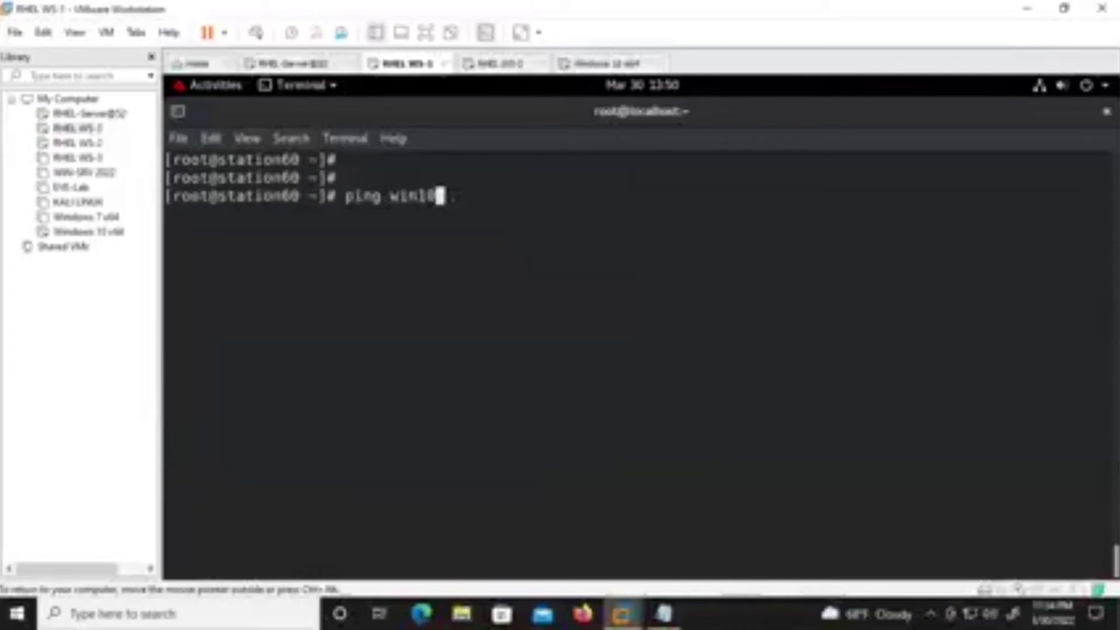
key("Return")
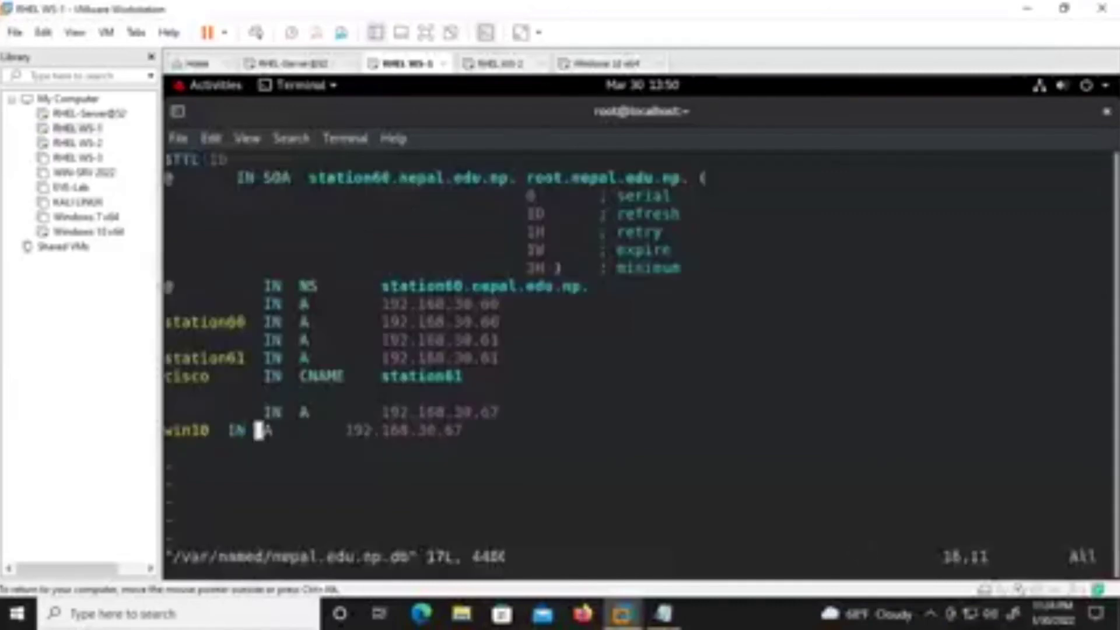
type(":q!")
key("Return")
key("Up")
key("Up")
key("Down")
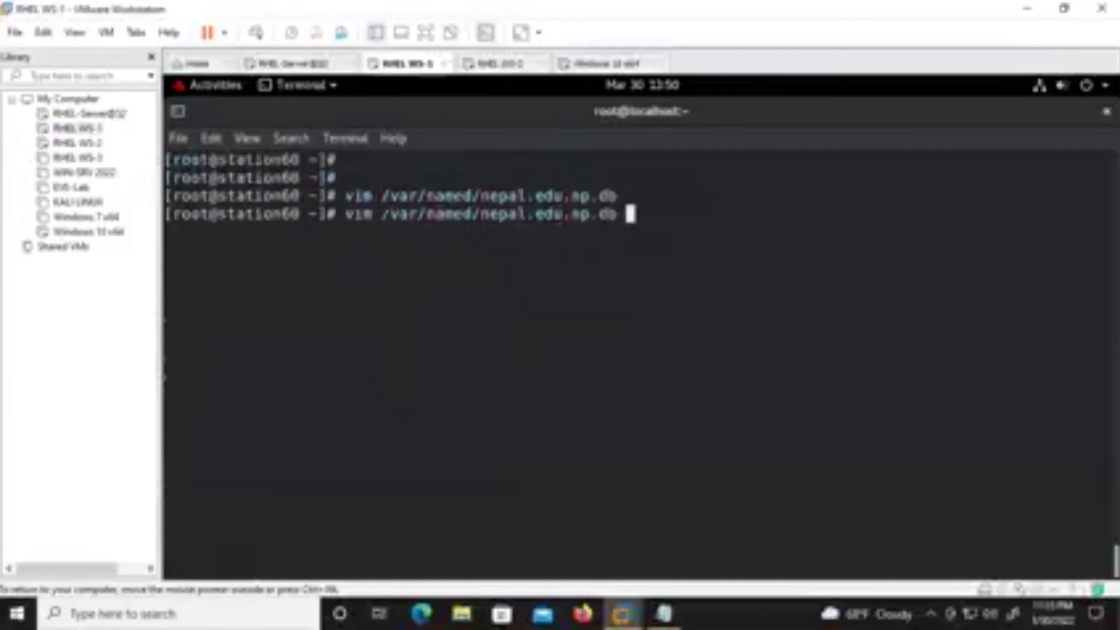
Rerun 'systemctl restart named', which fails again, then clear the screen and recall the zone-file command.
key("Up")
key("Up")
key("Up")
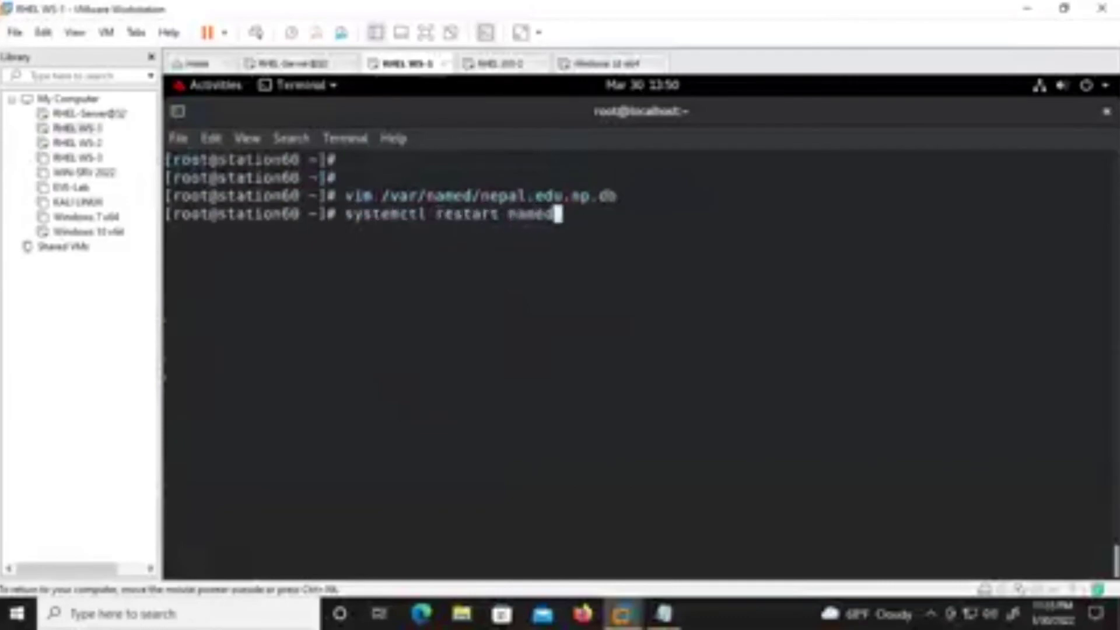
key("Return")
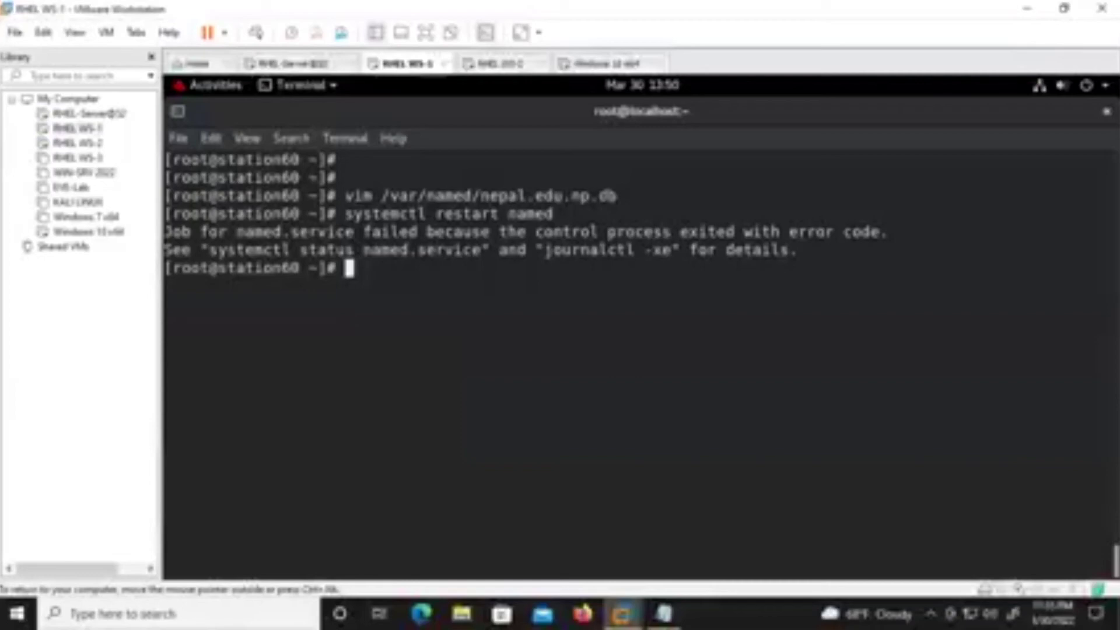
key("ctrl+l")
key("Up")
key("Up")
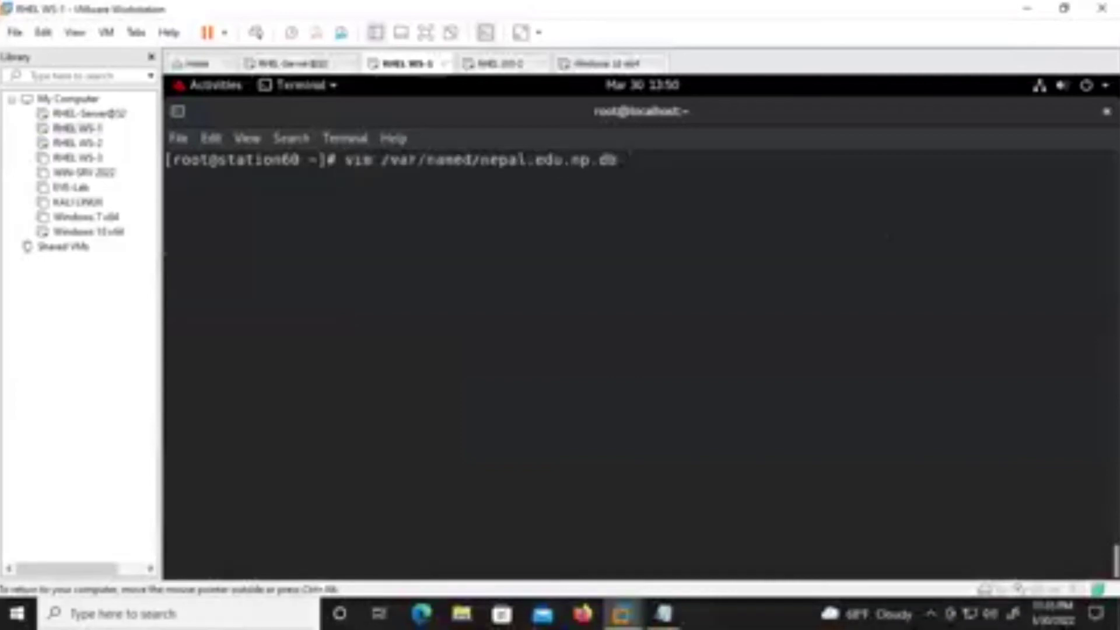
Delete the empty line after the cisco CNAME record in nepal.edu.np.db and save with :wq.
key("Return")
key("Down")
key("Up")
key("Up")
key("Right")
key("Right")
key("Right")
key("Right")
key("Right")
key("Right")
key("Right")
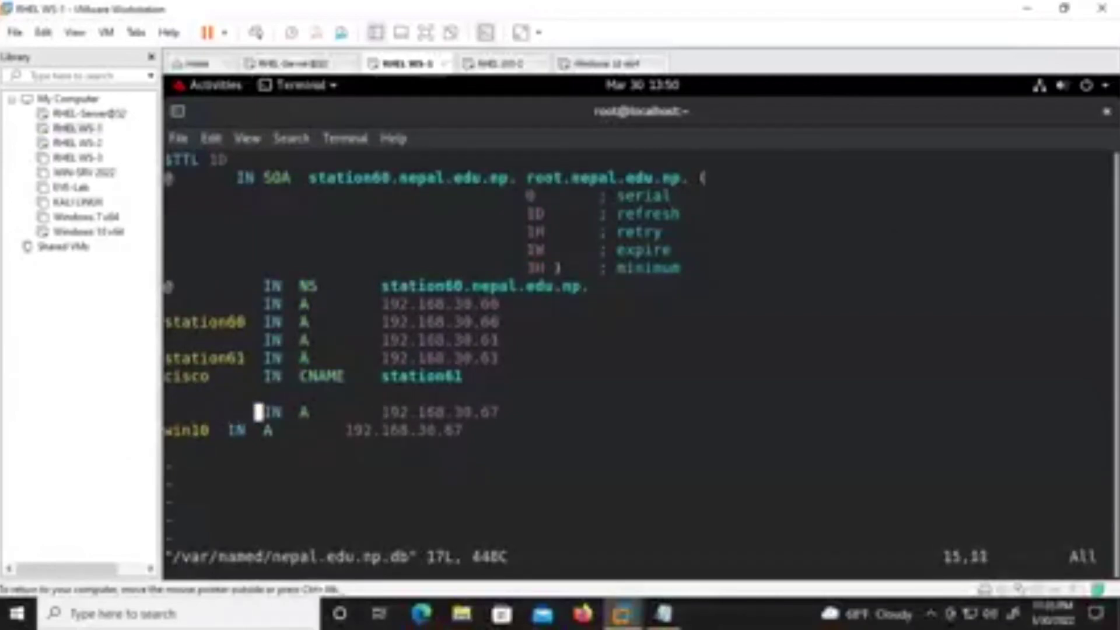
key("Up")
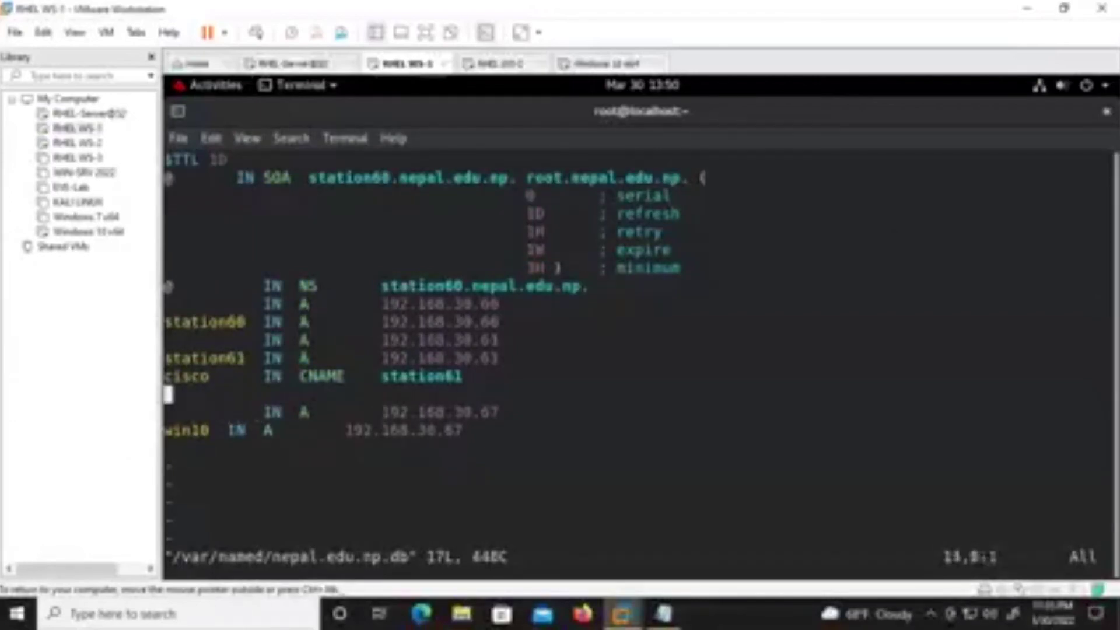
key("i")
key("BackSpace")
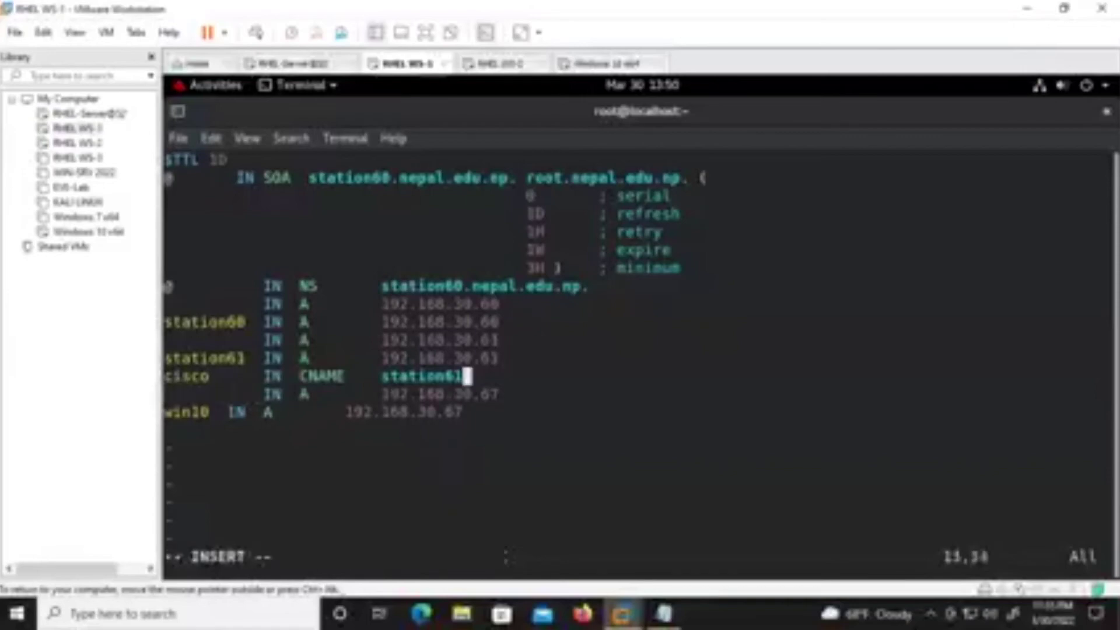
key("Down")
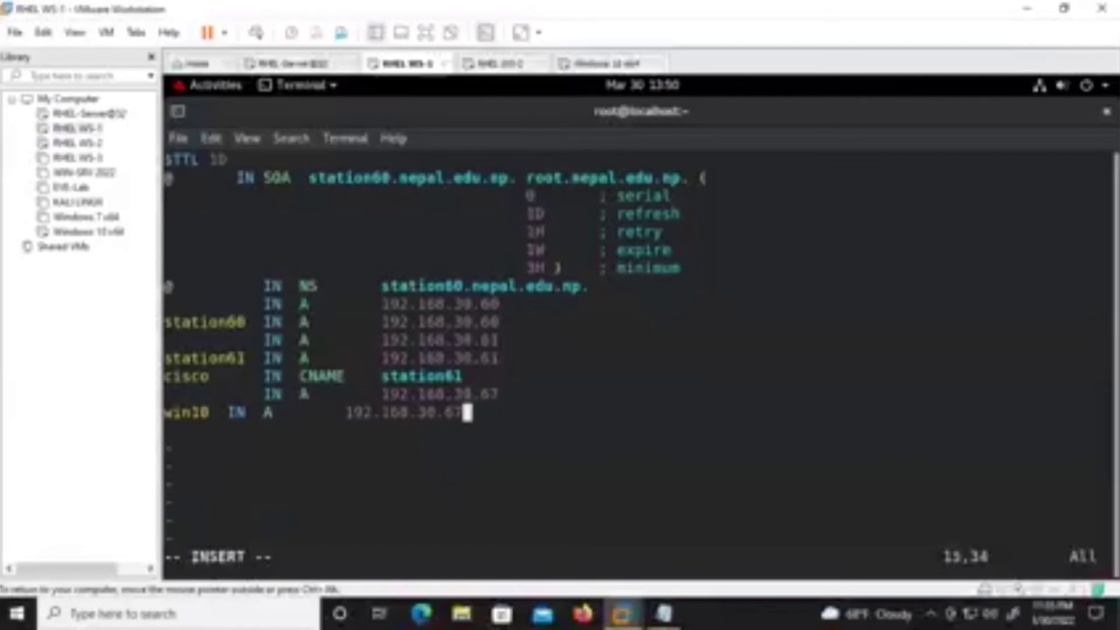
key("Escape")
type(":wq")
key("Return")
key("Return")
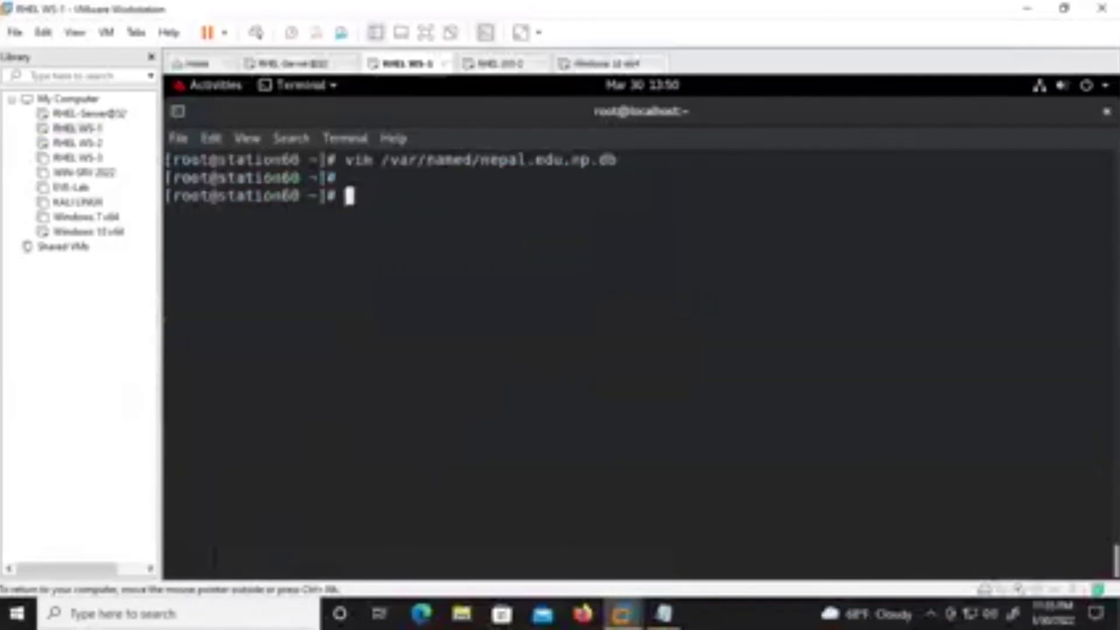
Retry 'systemctl restart named', which fails, then reopen the zone file to inspect the win10 line.
type("systemctl restart named")
key("Return")
key("Up")
key("Up")
key("Return")
key("Down")
key("Up")
key("Up")
key("Down")
key("Right")
key("Right")
key("Right")
key("Up")
key("Left")
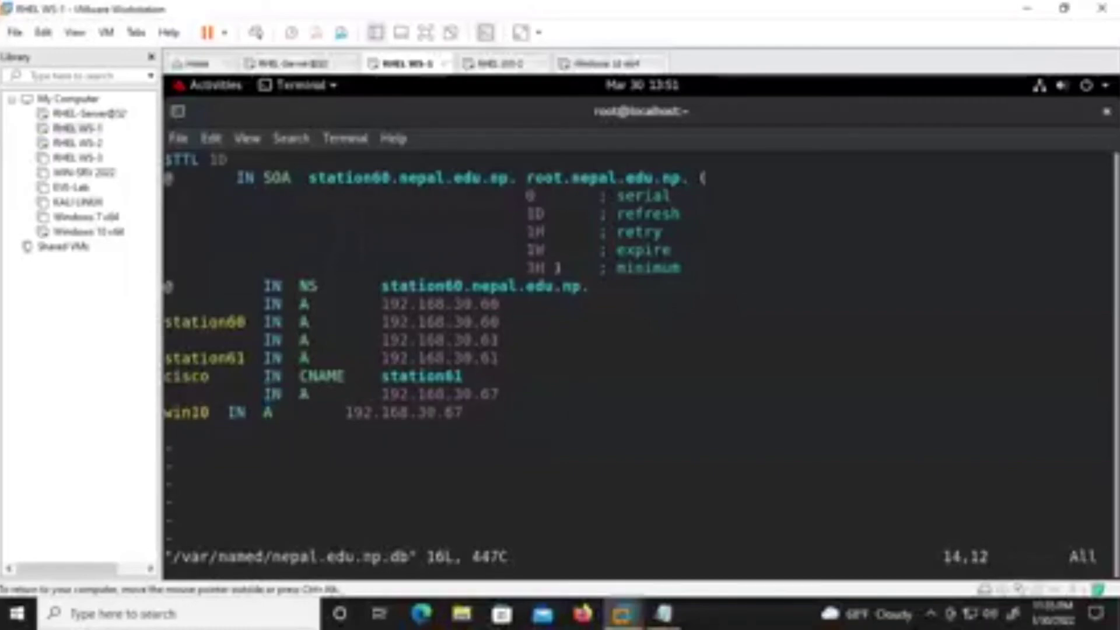
Close the cmd, System and File Explorer windows on Windows 10, then return to RHEL WS-1.
left_click(491, 64)
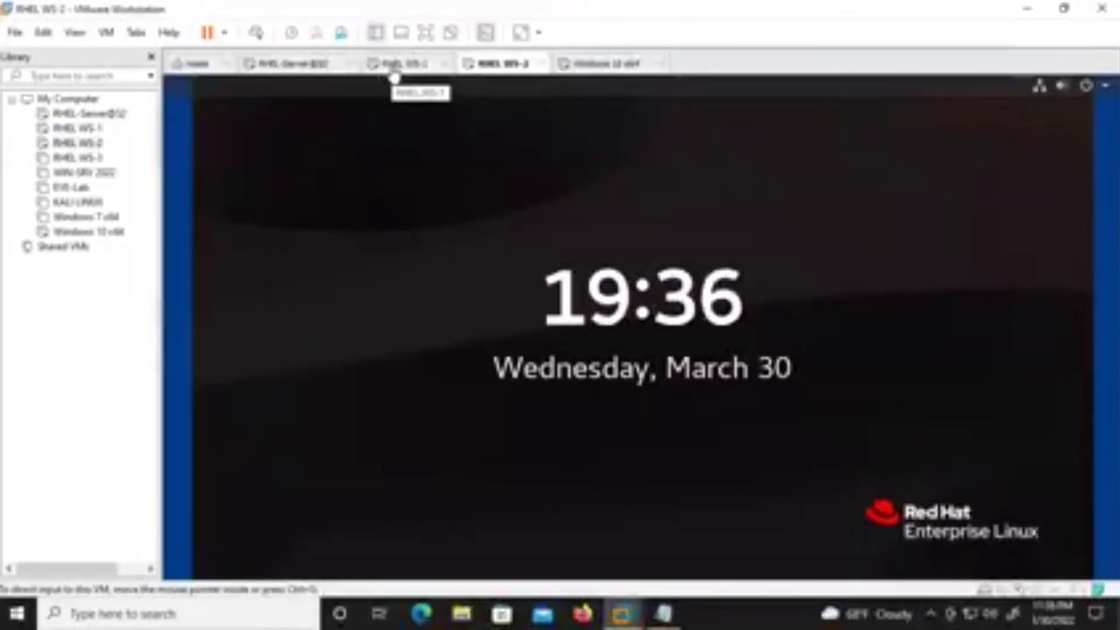
left_click(394, 65)
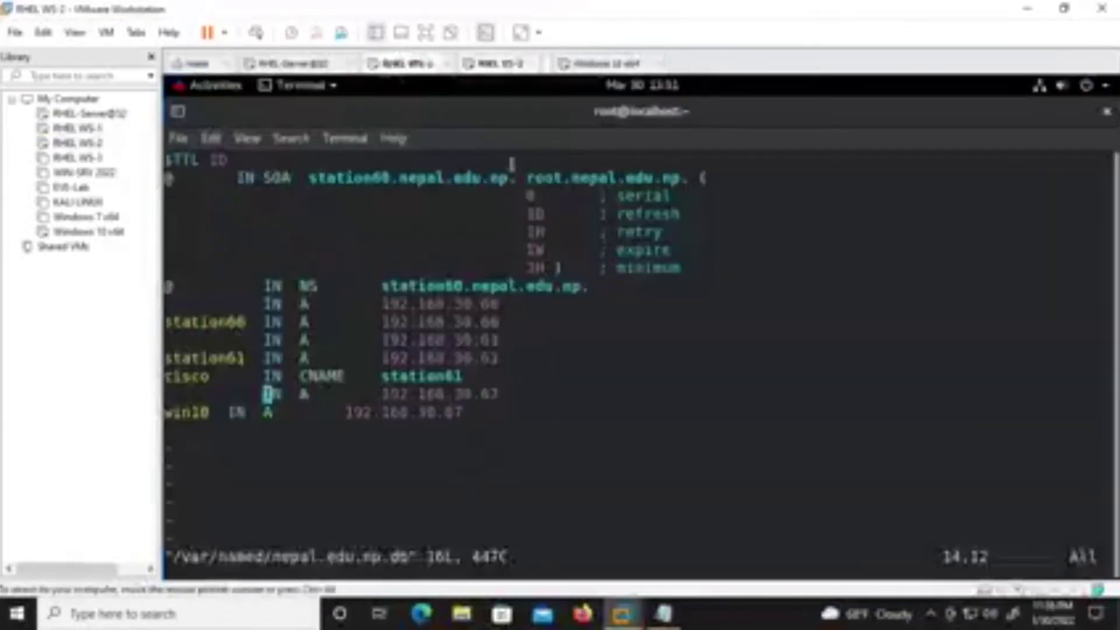
left_click(594, 66)
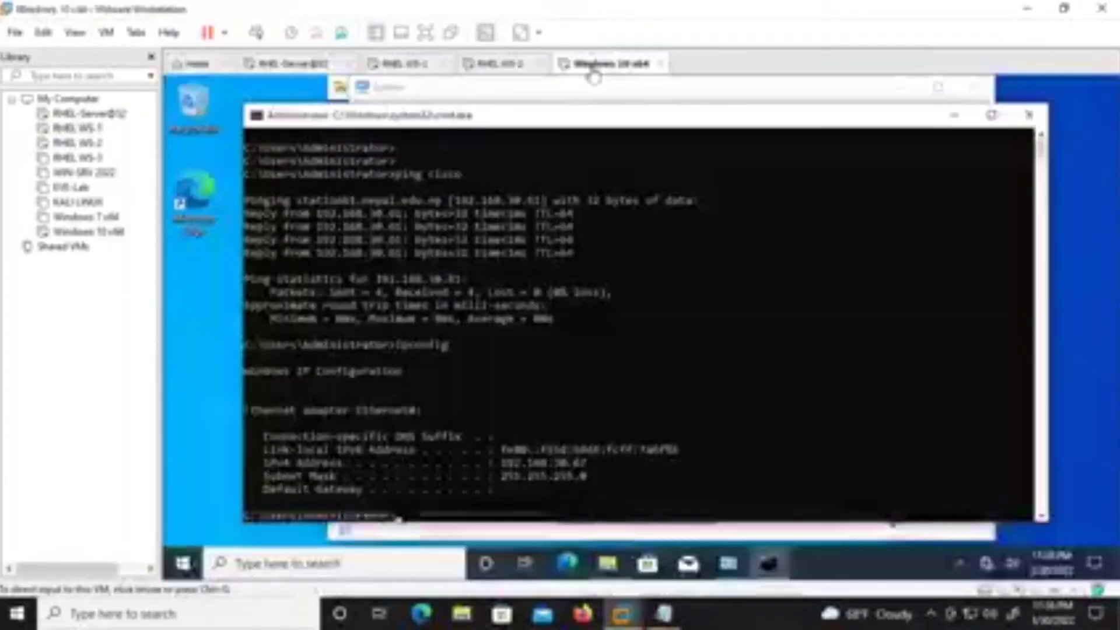
left_click(1029, 115)
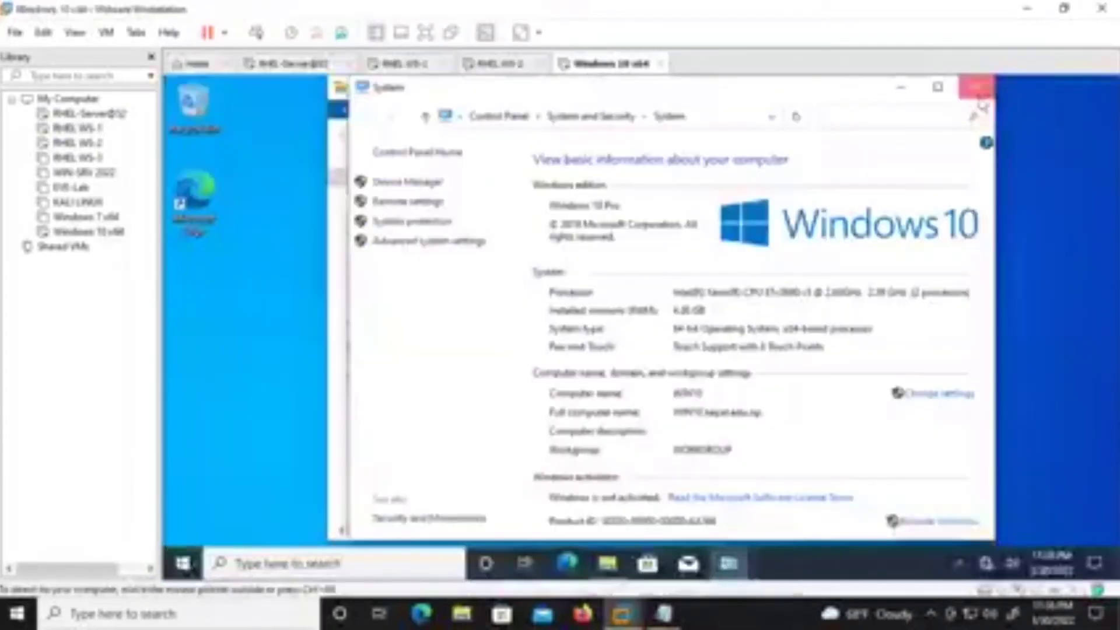
left_click(977, 93)
left_click(957, 88)
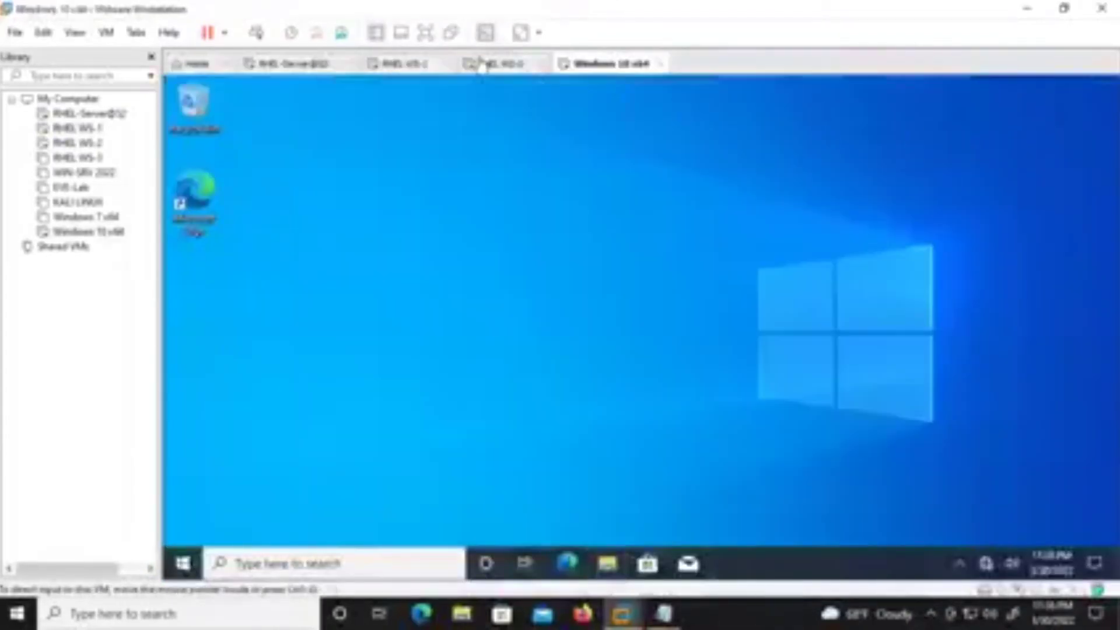
left_click(481, 66)
left_click(484, 114)
left_click(421, 65)
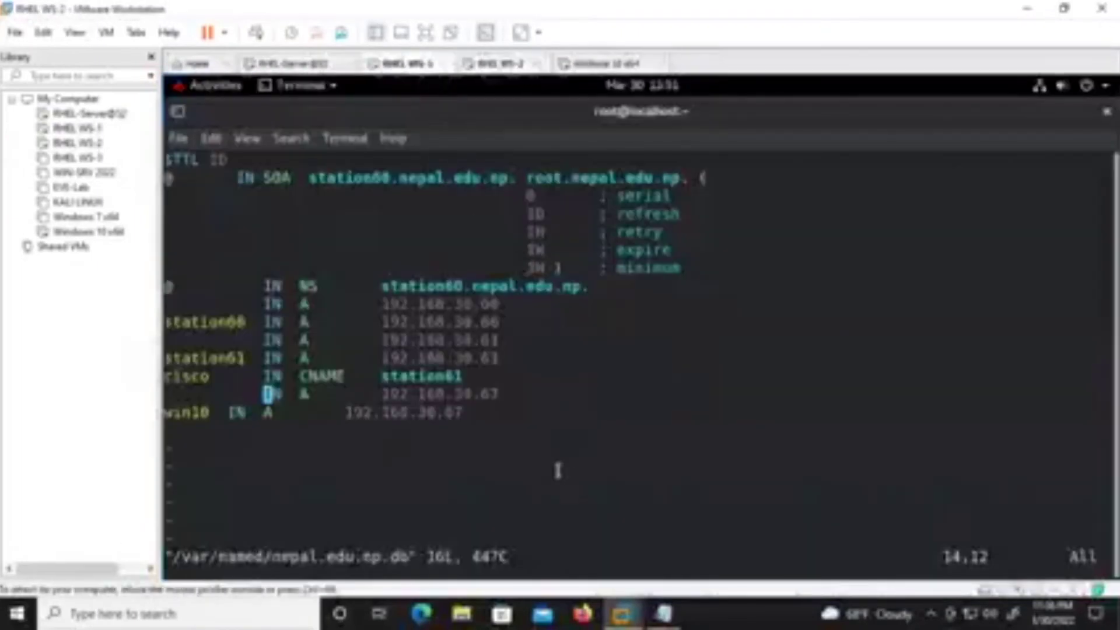
Save the zone file, then copy 'journalctl -xe' from the error and run it.
type(":wq")
key("Return")
key("Return")
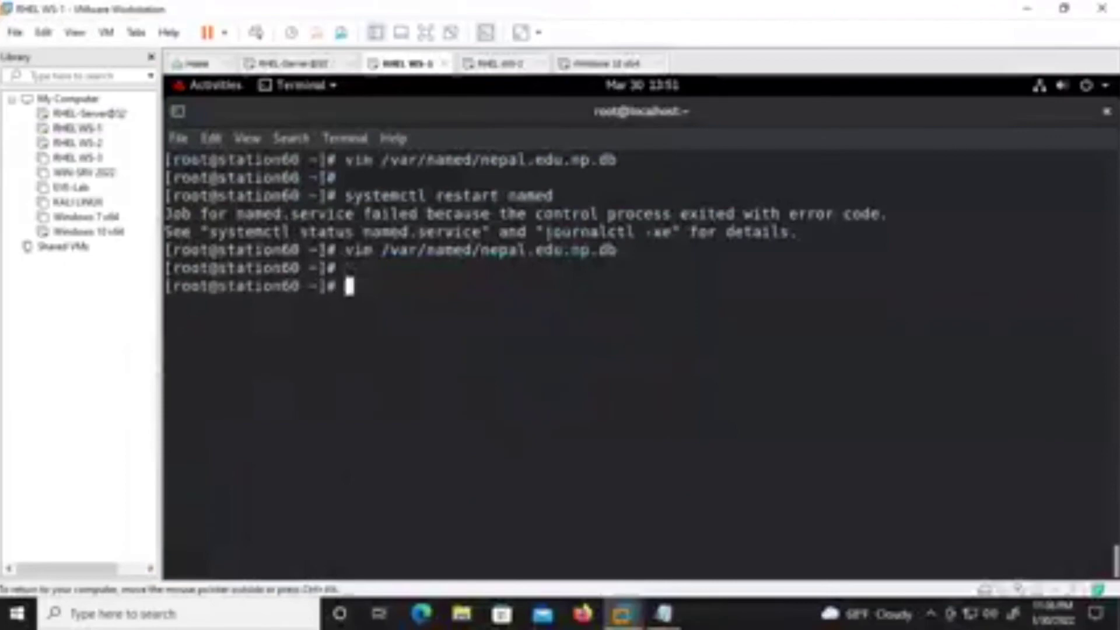
left_click_drag(669, 227, 541, 232)
right_click(541, 232)
left_click(557, 240)
left_click(403, 289)
right_click(406, 291)
left_click(441, 348)
key("Return")
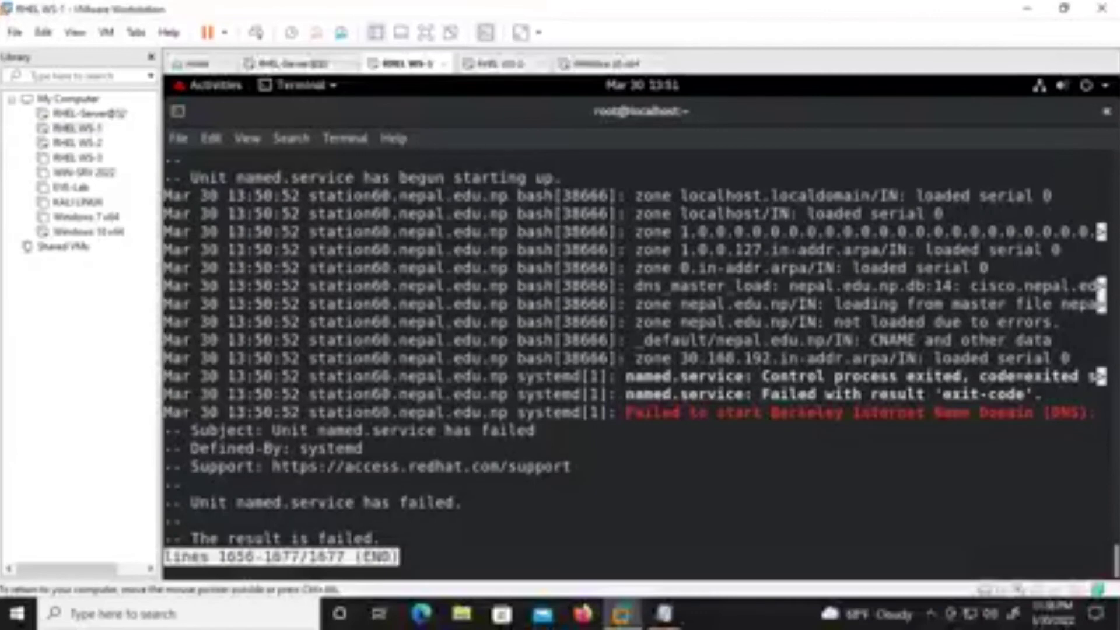
Highlight the journal's cisco CNAME error, reverse-zone load and failed exit-code messages.
key("q")
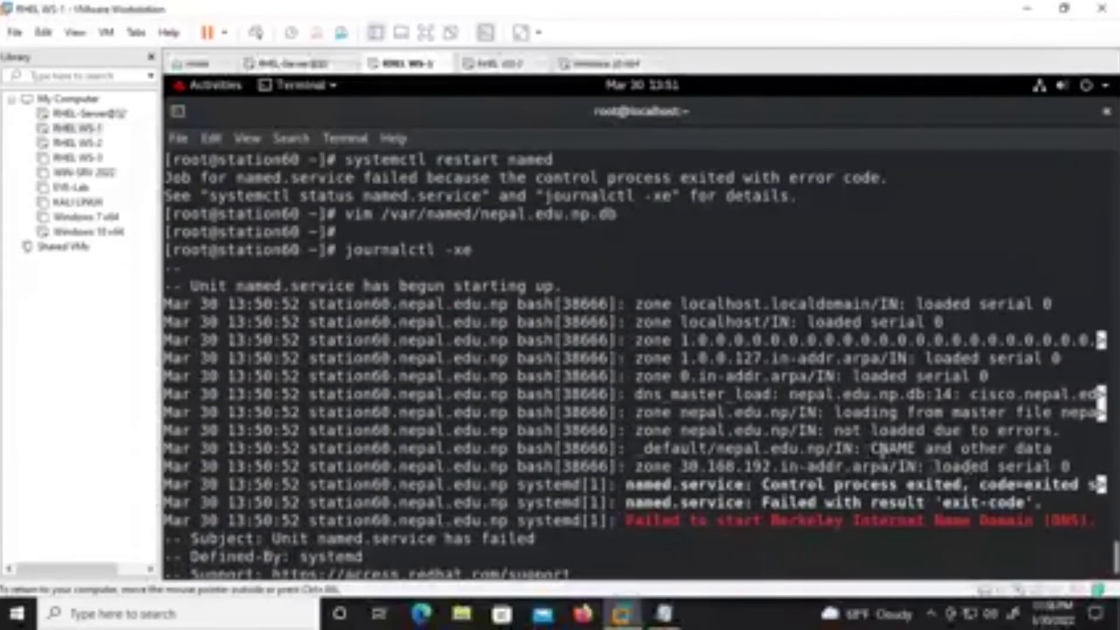
left_click_drag(866, 449, 1058, 449)
left_click_drag(635, 449, 1057, 450)
left_click_drag(652, 467, 1066, 467)
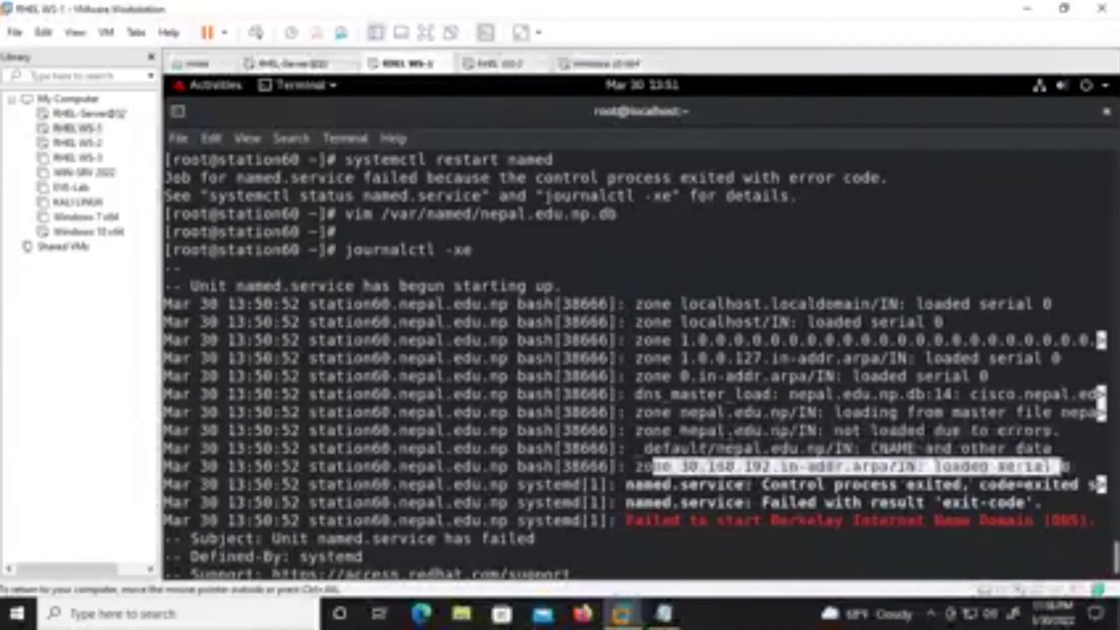
left_click_drag(618, 484, 1030, 503)
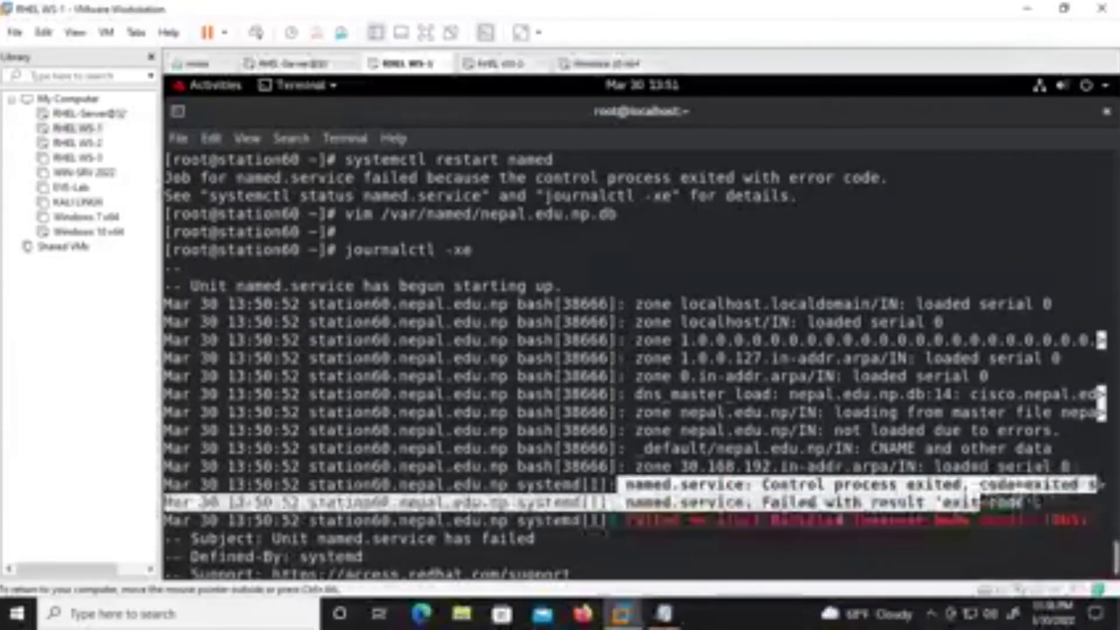
left_click_drag(633, 503, 1027, 503)
left_click(948, 503)
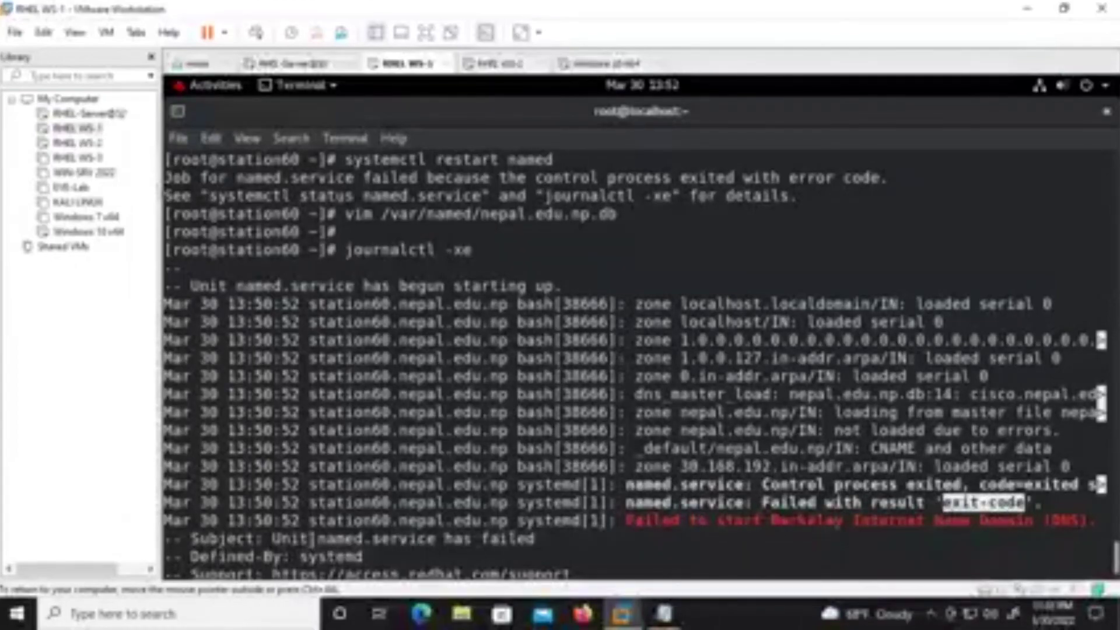
scroll(322, 542, "down", 1)
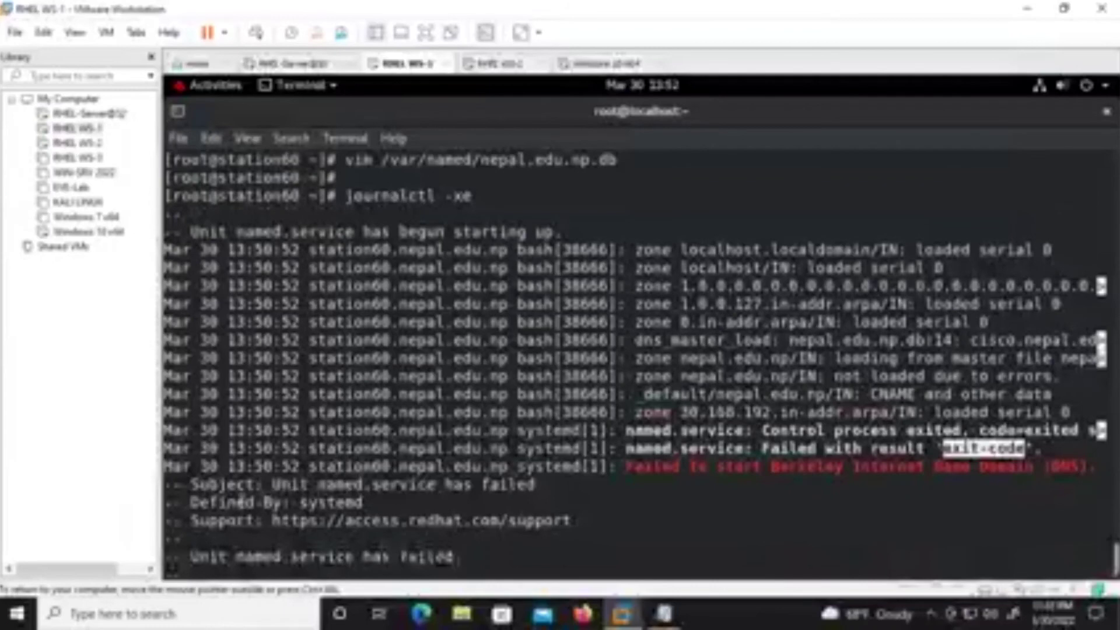
scroll(286, 505, "down", 1)
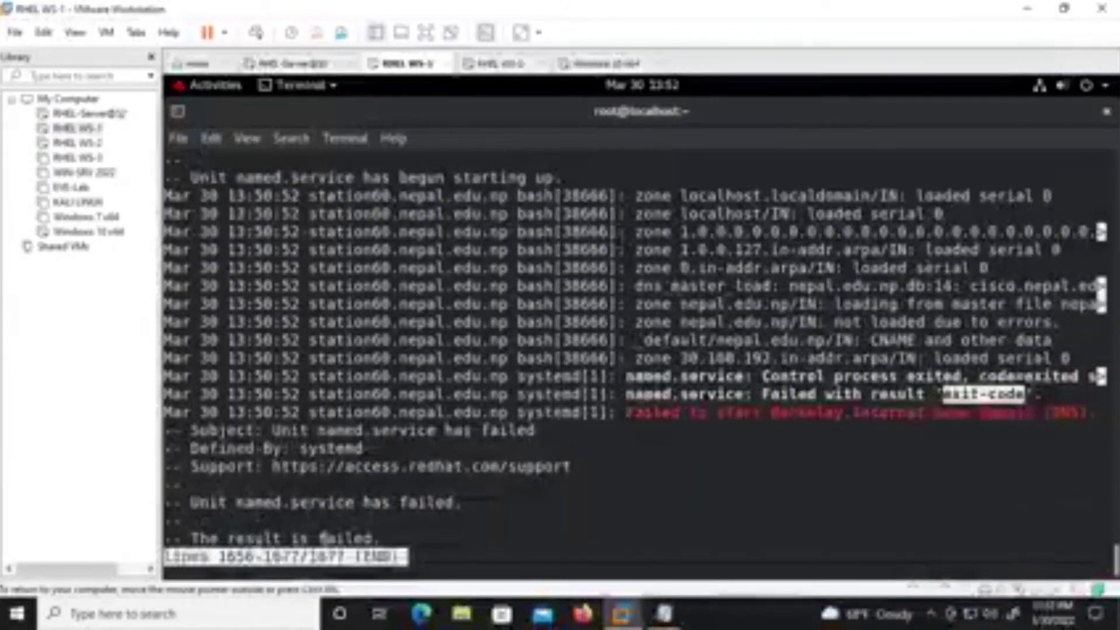
scroll(360, 521, "up", 4)
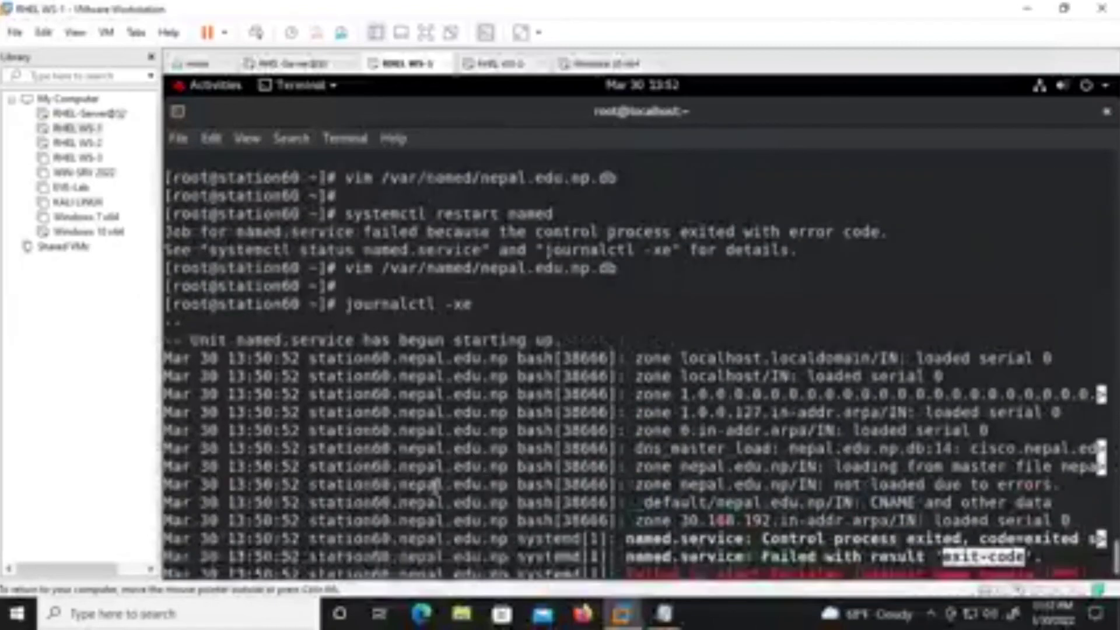
scroll(452, 404, "down", 4)
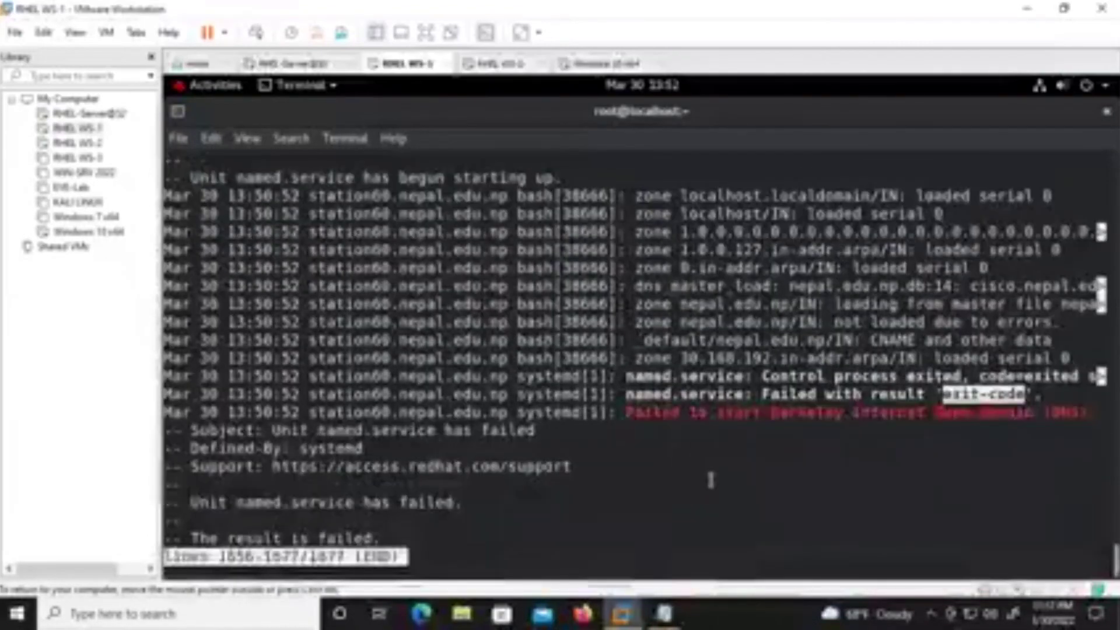
Leave the journal, clear the screen and reopen nepal.edu.np.db in vim.
key("q")
key("Return")
key("Return")
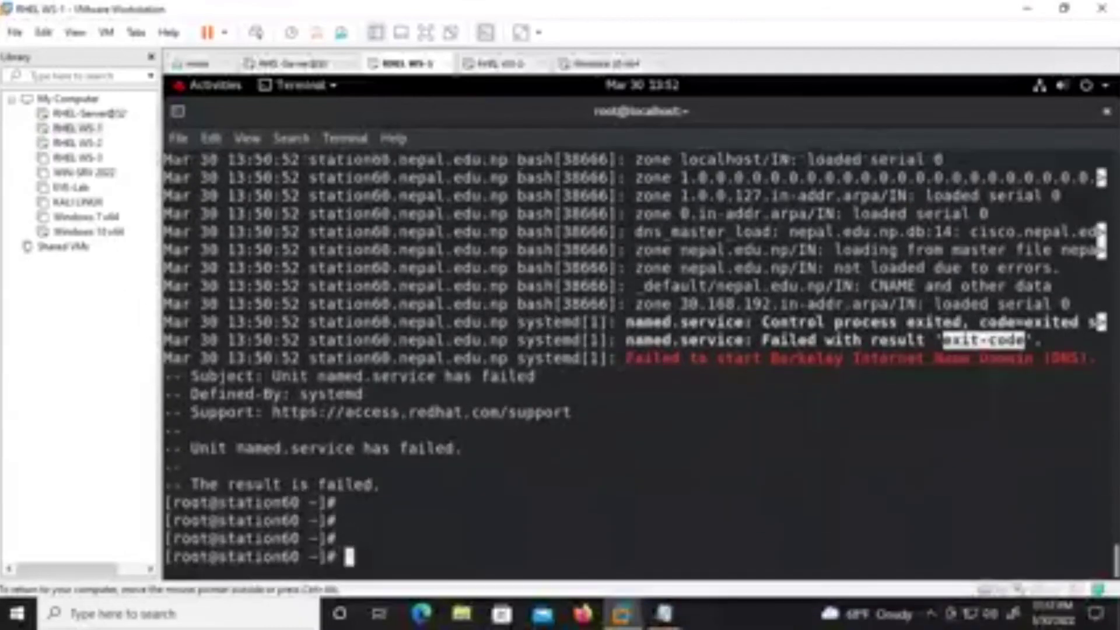
key("ctrl+l")
key("Up")
key("Up")
key("Return")
key("Down")
key("Down")
key("Up")
Remove the stray 'IN A 192.168.30.67' line below the cisco CNAME record.
key("Left")
key("Left")
key("Left")
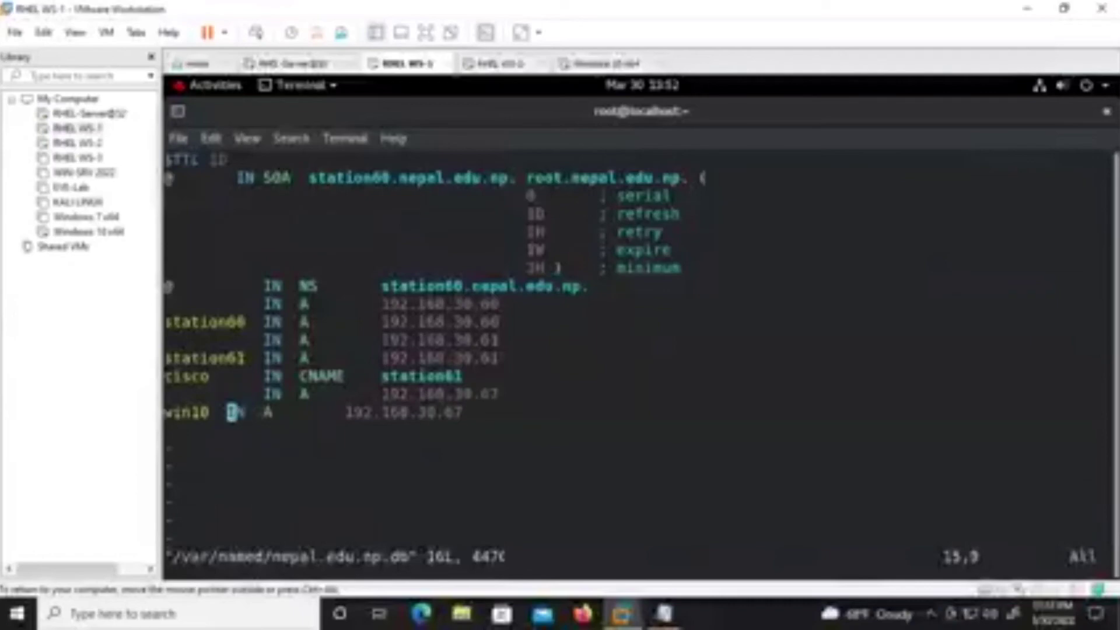
key("Up")
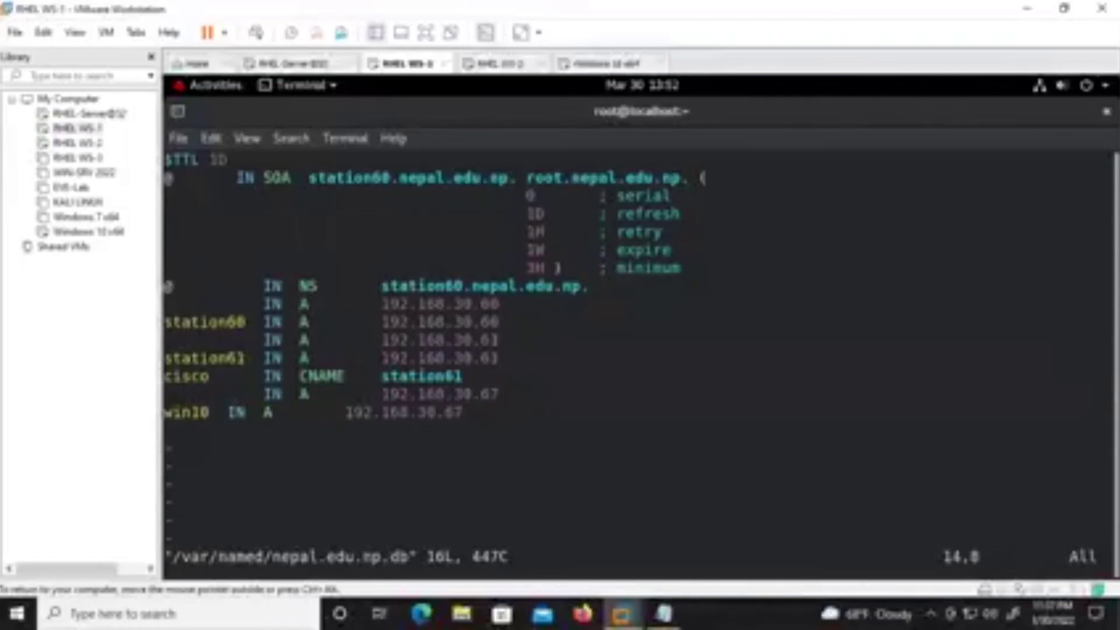
key("Right")
key("Right")
key("Right")
key("Right")
key("Right")
key("Right")
key("Right")
key("Right")
key("Right")
key("Right")
key("Right")
key("Right")
key("Right")
key("Right")
key("Right")
key("Right")
key("Right")
key("Right")
key("Right")
key("Right")
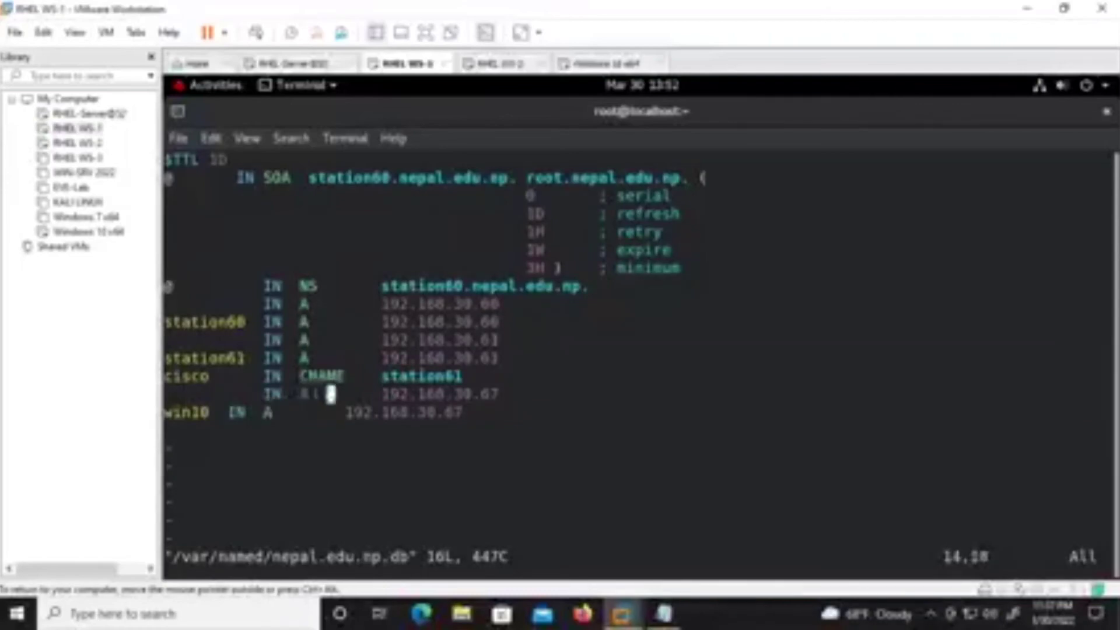
key("Right")
key("Right")
key("Right")
key("Right")
key("Right")
key("Right")
key("Right")
key("Right")
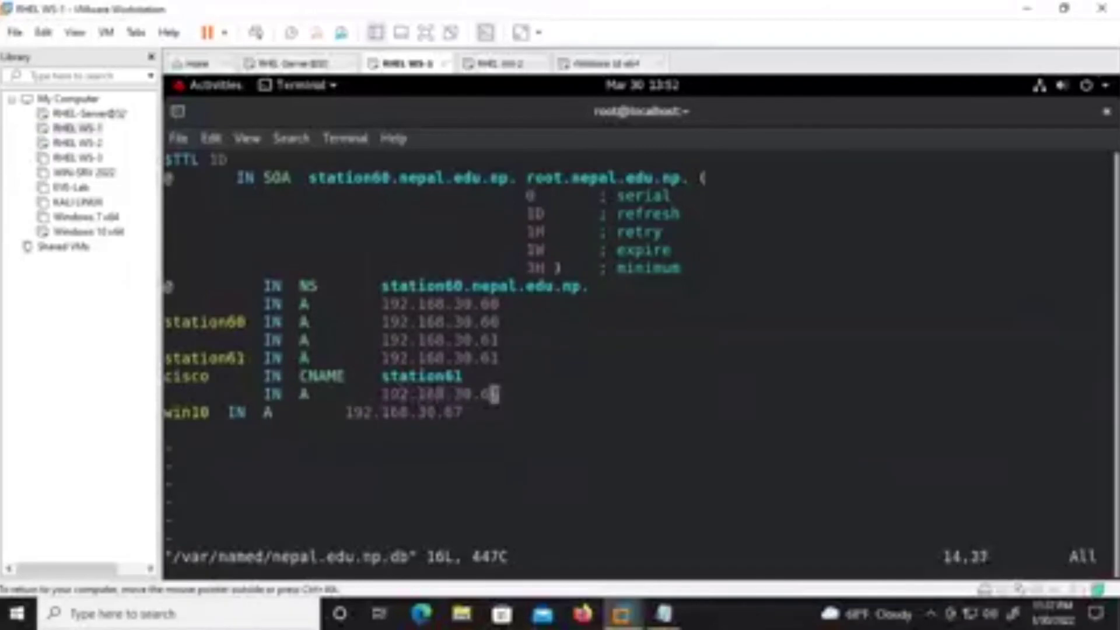
key("a")
key("BackSpace")
type("87")
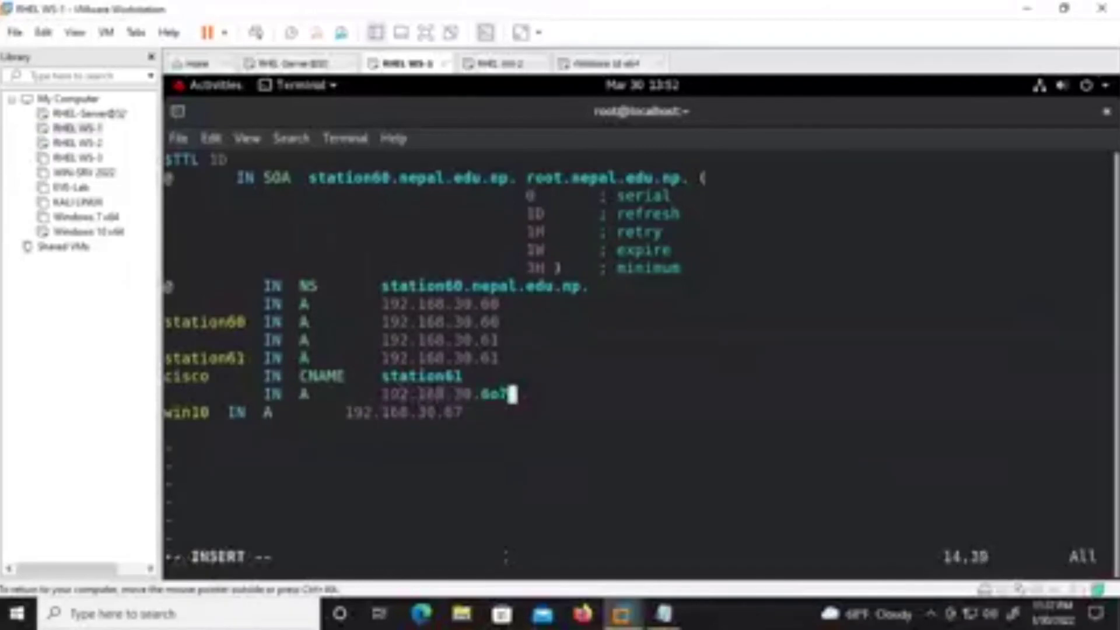
key("BackSpace")
key("BackSpace")
key("BackSpace")
key("BackSpace")
key("BackSpace")
key("BackSpace")
key("BackSpace")
key("BackSpace")
key("BackSpace")
key("BackSpace")
key("BackSpace")
key("BackSpace")
key("BackSpace")
key("BackSpace")
key("BackSpace")
key("BackSpace")
key("BackSpace")
key("BackSpace")
key("BackSpace")
key("BackSpace")
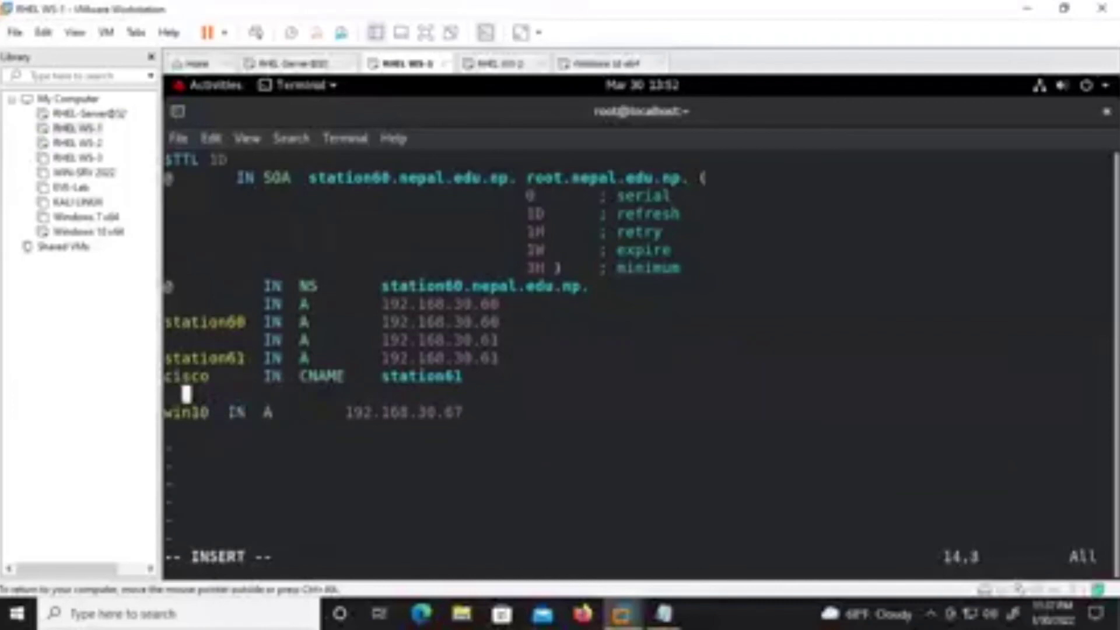
key("BackSpace")
Save nepal.edu.np.db with :wq and recall 'systemctl restart named' at the prompt.
key("Down")
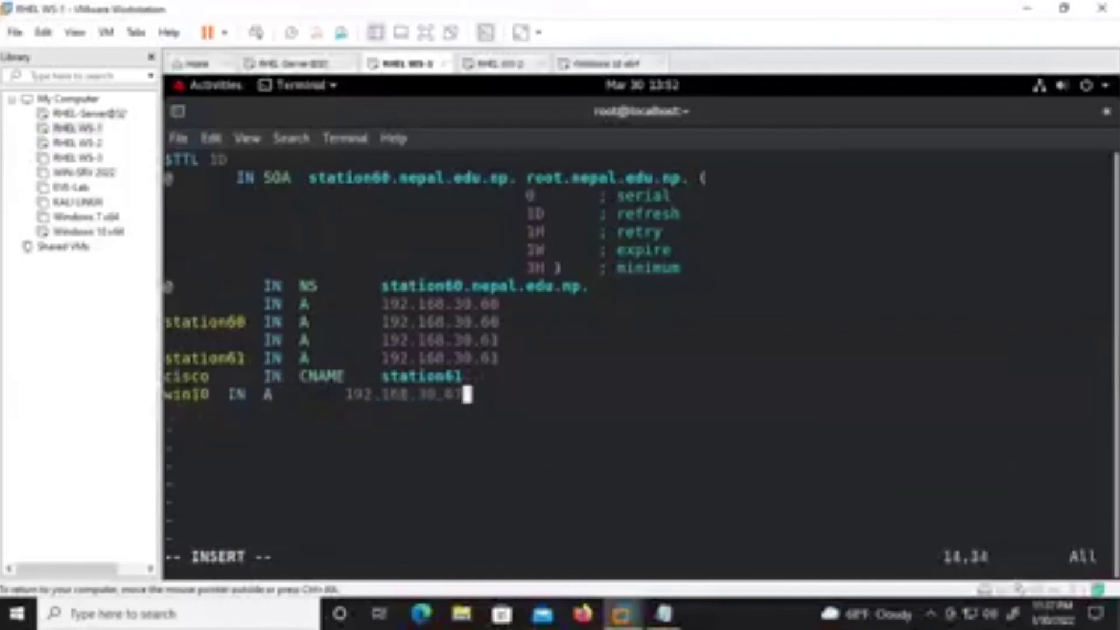
key("Escape")
type(":wq")
key("Return")
type("journalctl -xe")
key("Up")
key("Up")
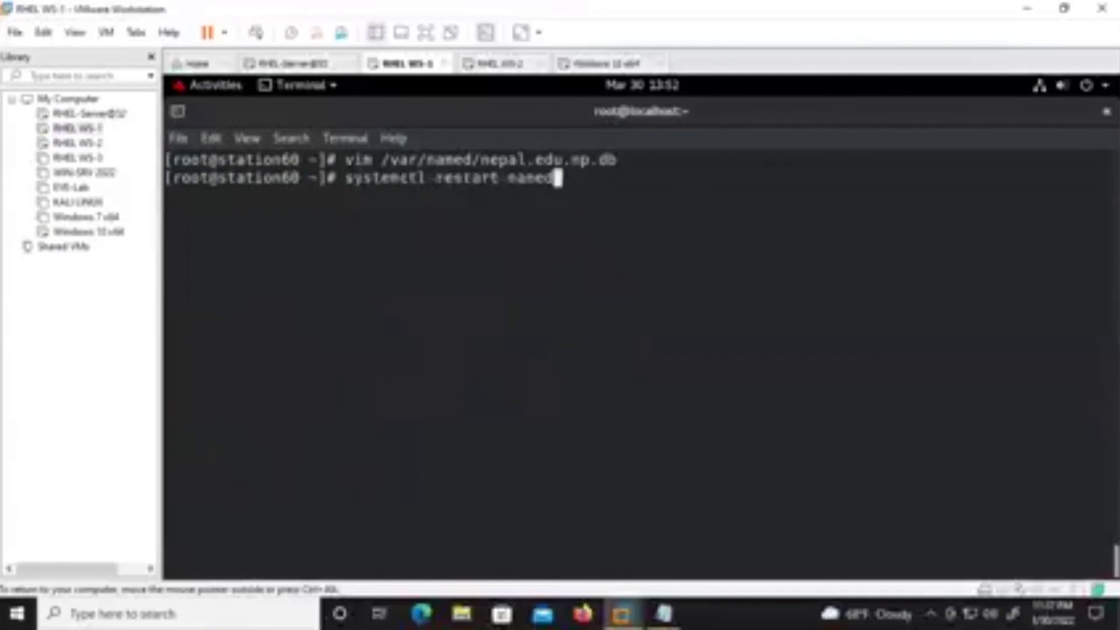
Run 'systemctl restart named' twice on RHEL WS-1.
key("Return")
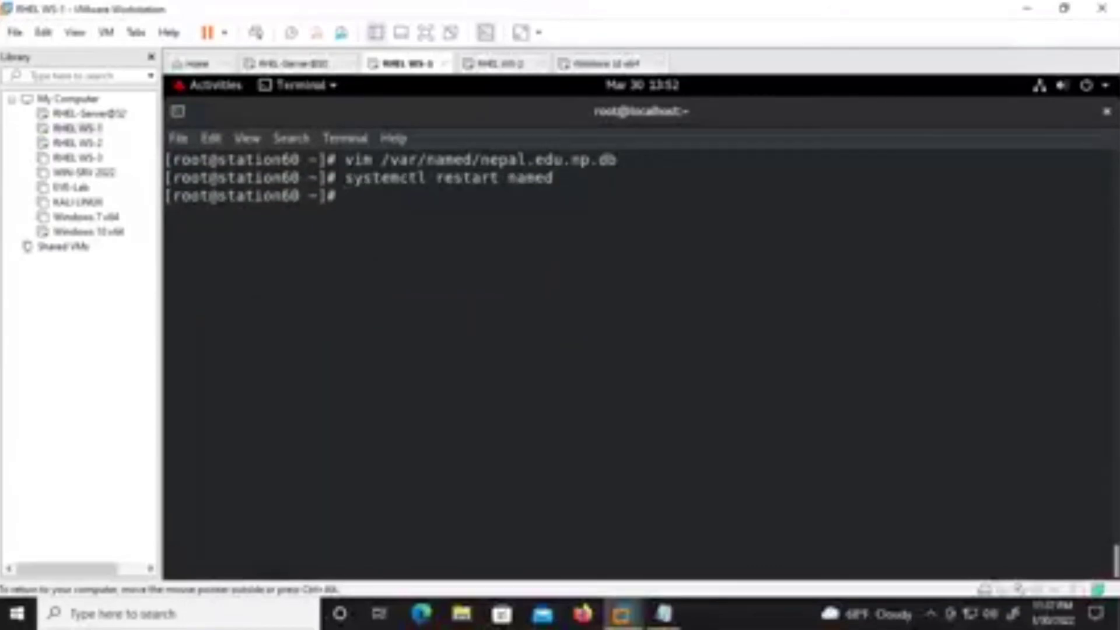
key("Return")
key("Return")
key("Return")
key("Up")
key("Return")
key("Up")
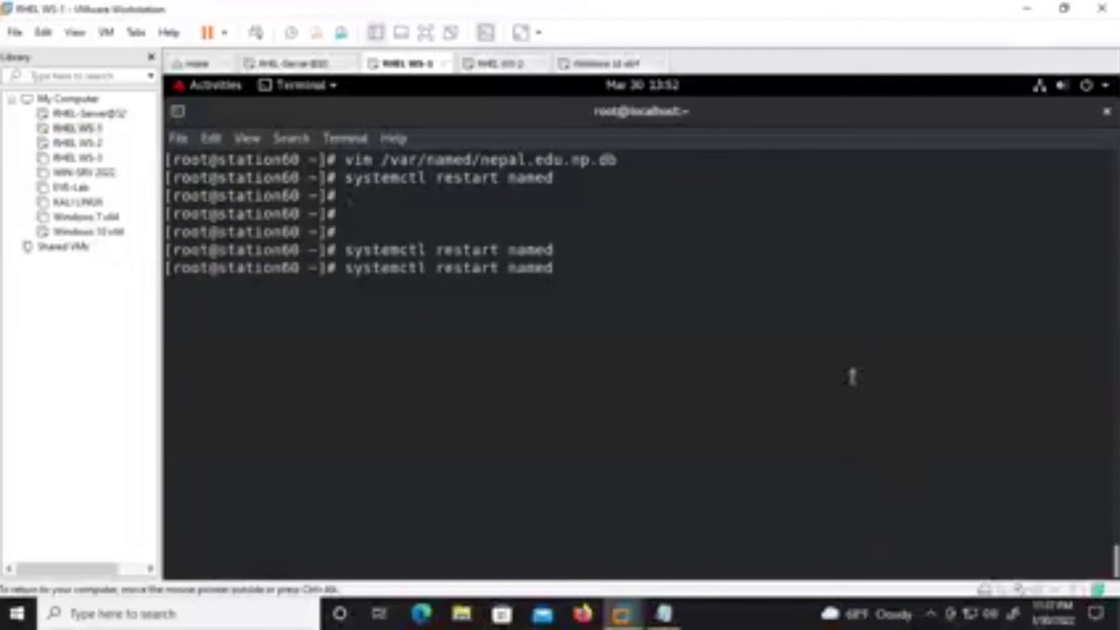
From a Windows 10 command prompt, ping nepal.edu.np and get 4 of 4 replies.
left_click(601, 64)
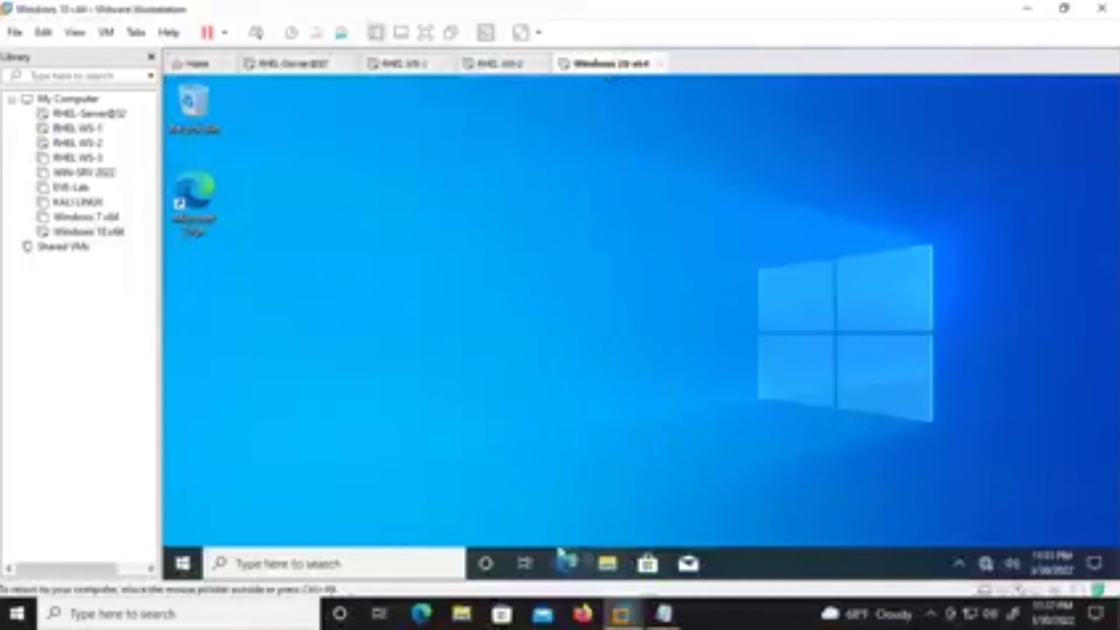
key("super+r")
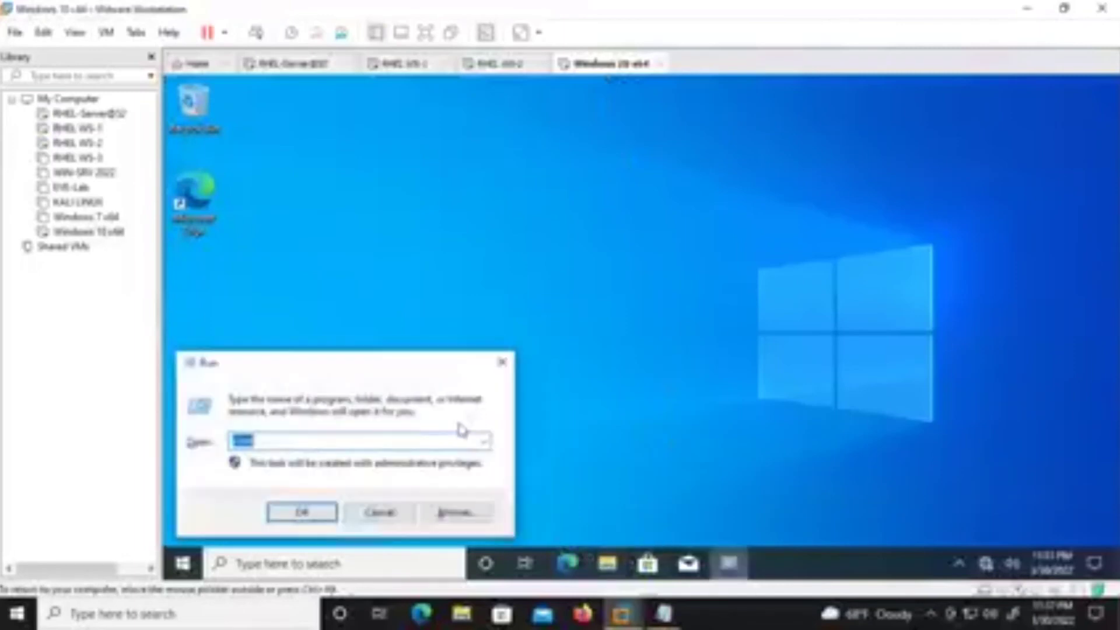
key("Return")
key("Return")
key("Return")
key("Return")
key("Return")
type("p")
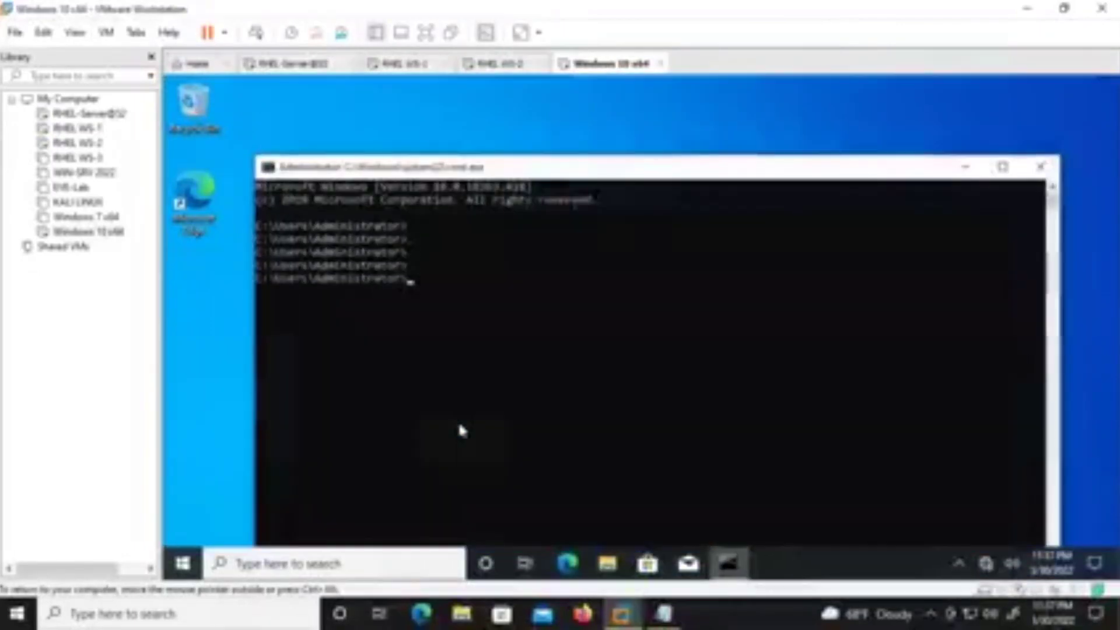
type("ing .nepal.com")
key("BackSpace")
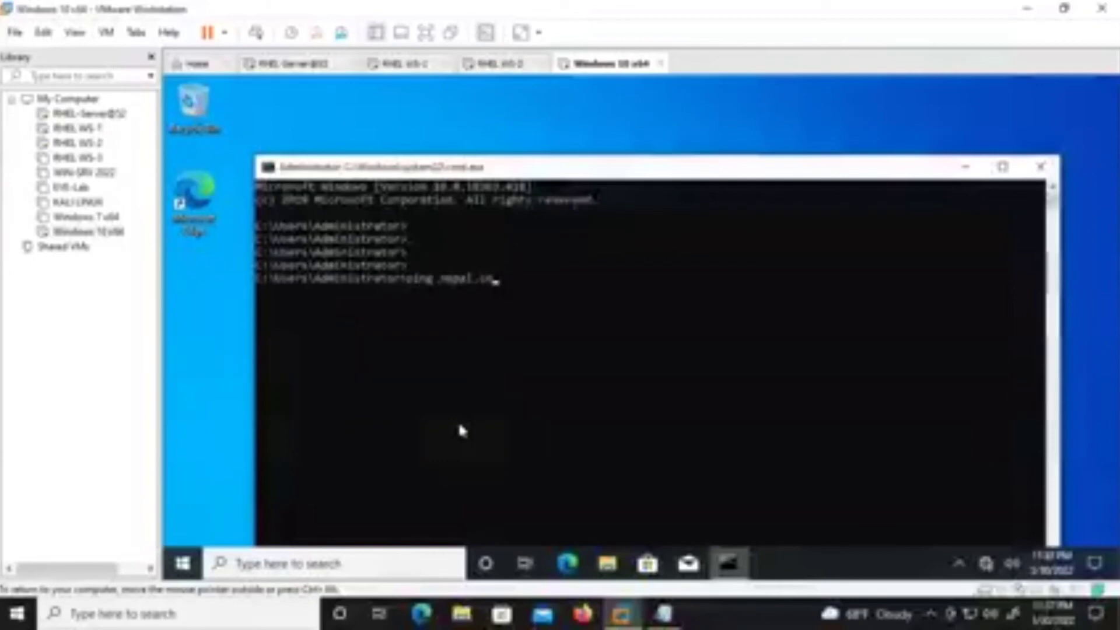
key("BackSpace")
key("BackSpace")
type("edu.np")
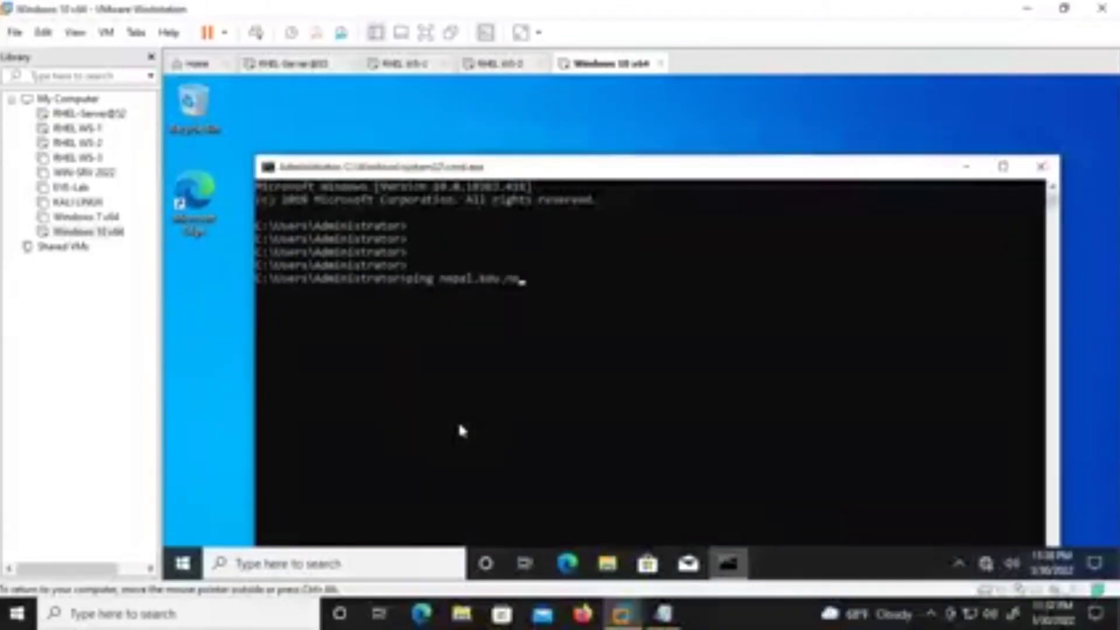
key("Return")
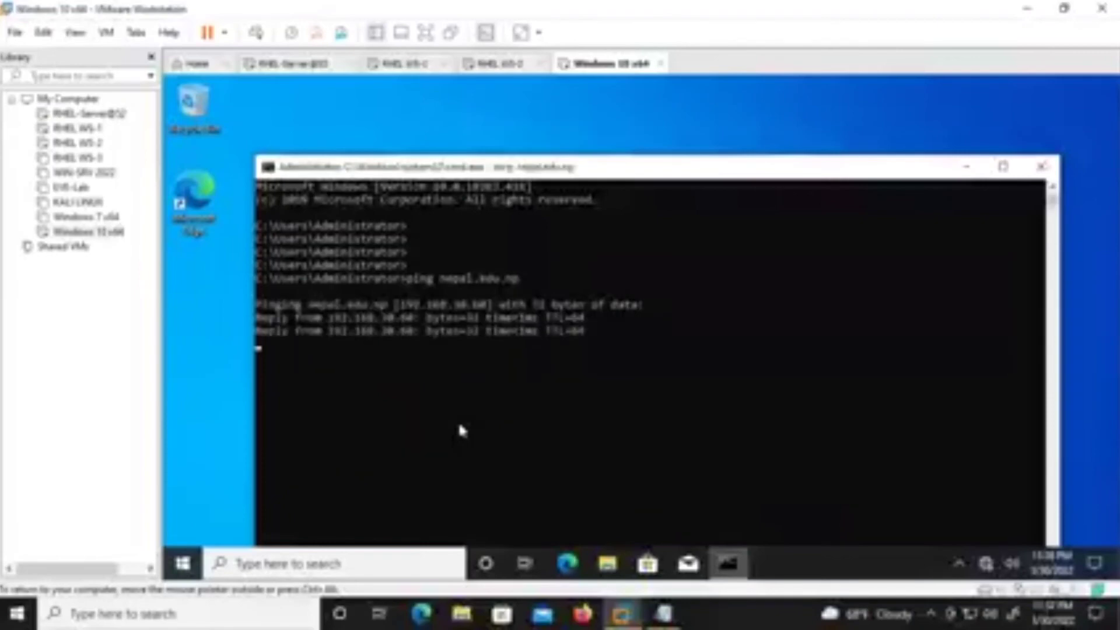
left_click(404, 64)
Reopen the nepal.edu.np zone file in vim on RHEL WS-1.
key("Return")
key("Up")
key("Up")
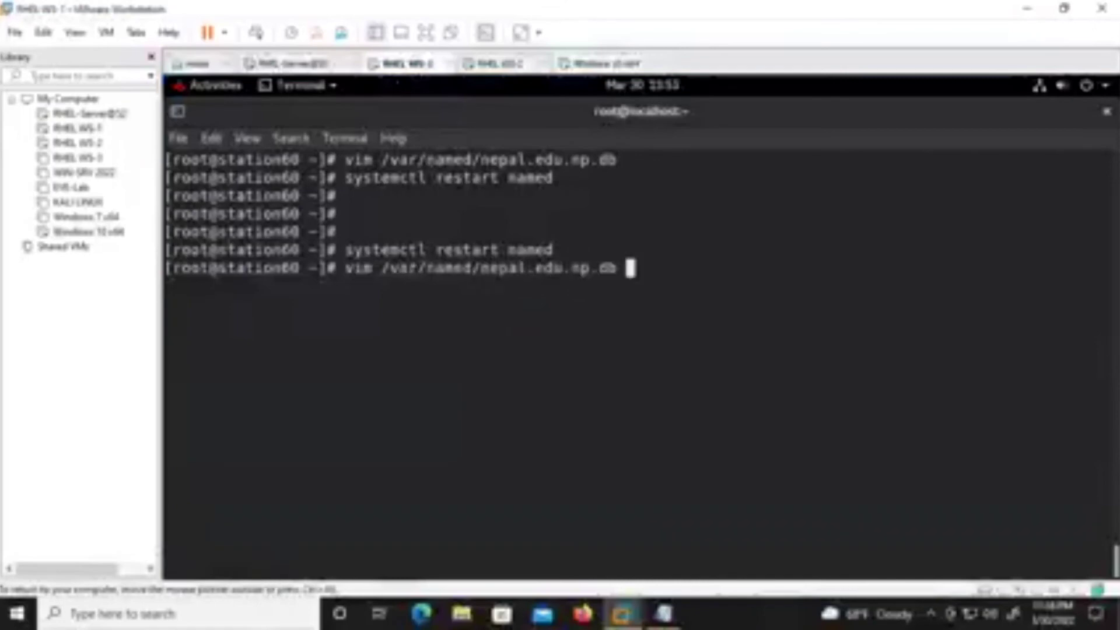
key("Return")
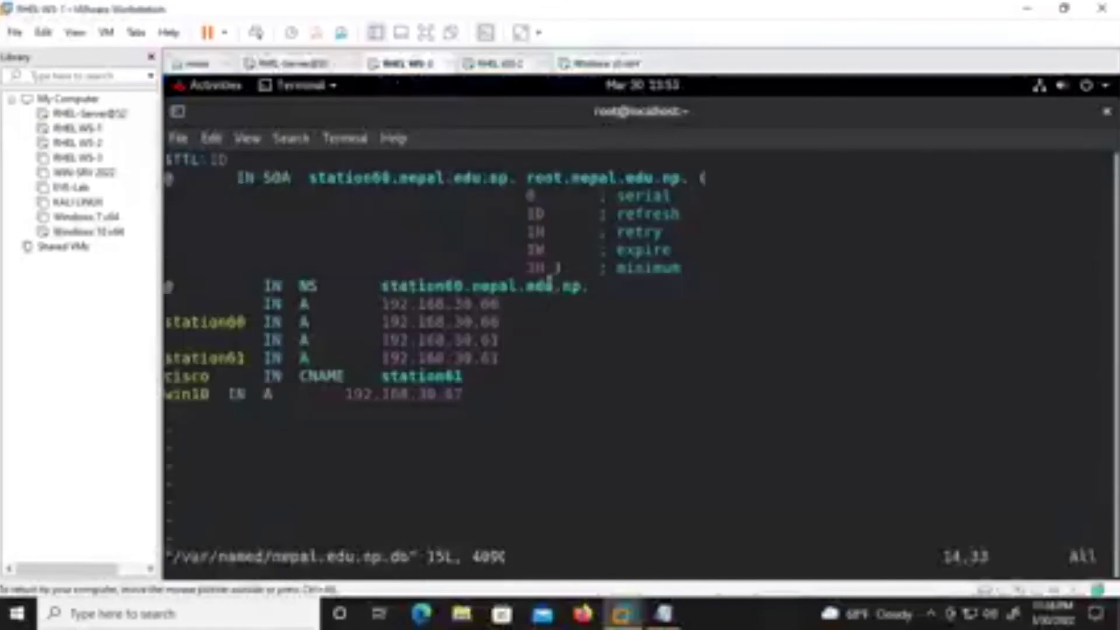
Unlock RHEL WS-2 with the root password and ping win10, getting 10 of 10 replies from 192.168.30.67.
left_click(496, 64)
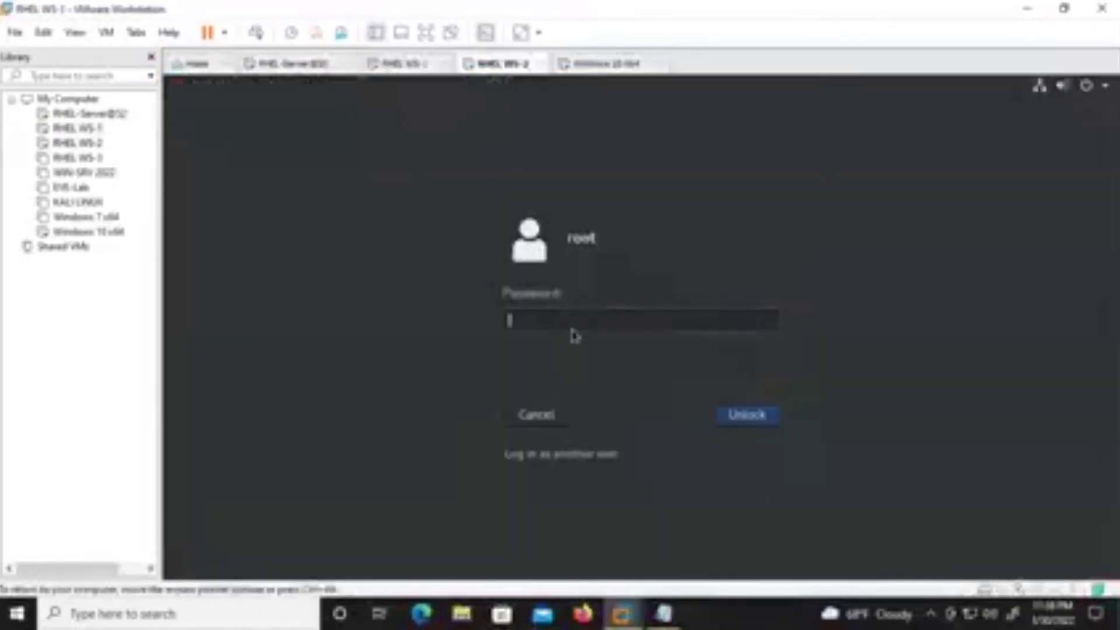
type("hat")
key("Return")
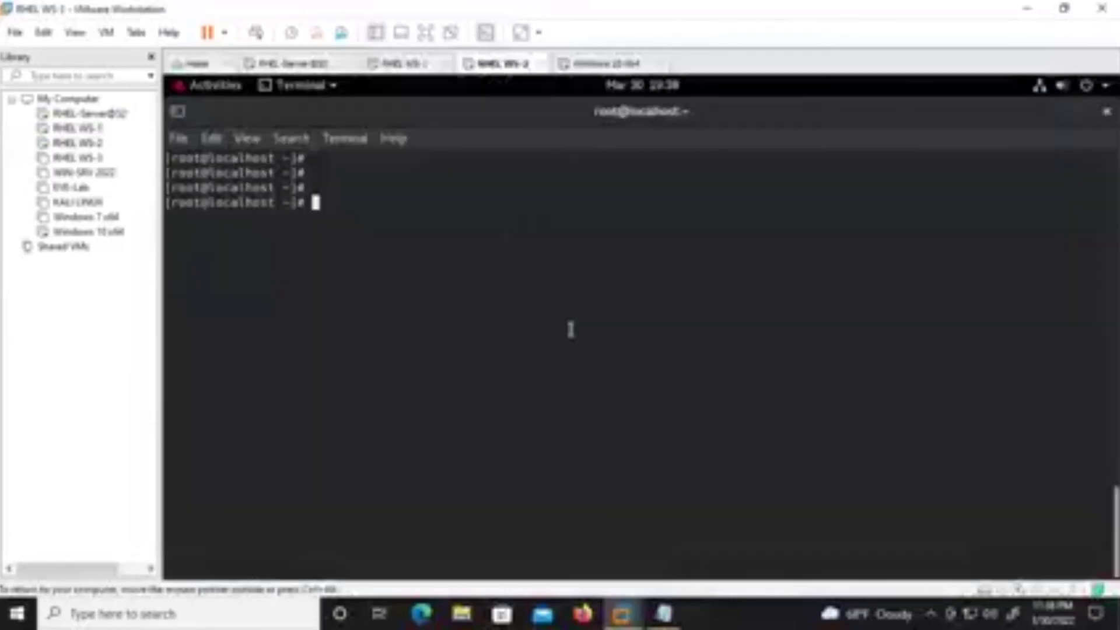
type("ping 19")
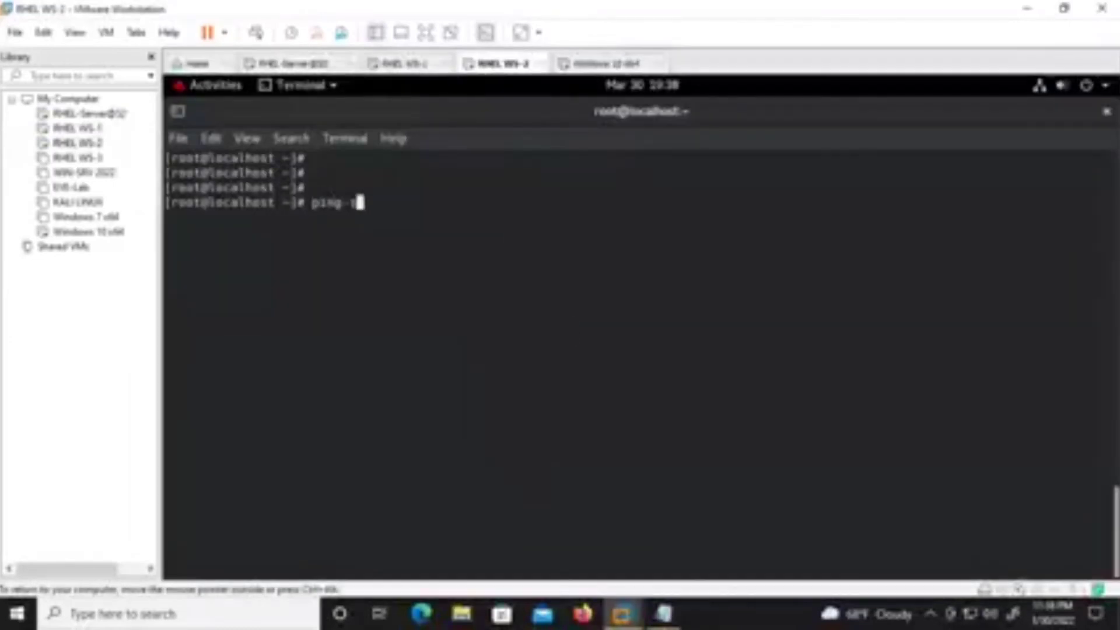
key("BackSpace")
key("BackSpace")
type("win10")
key("Return")
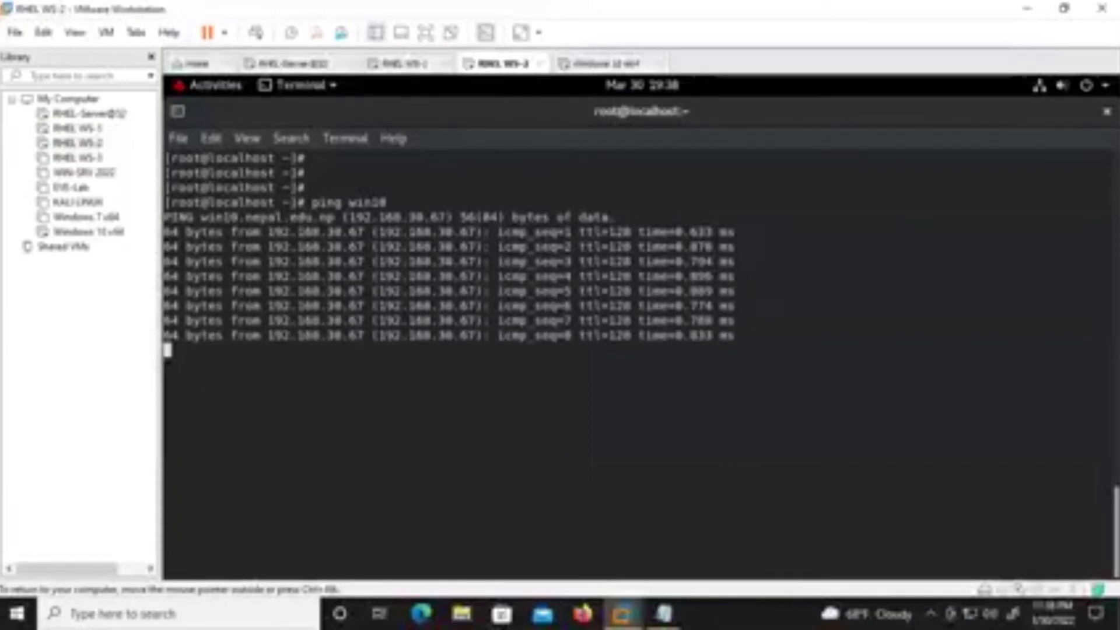
key("ctrl+c")
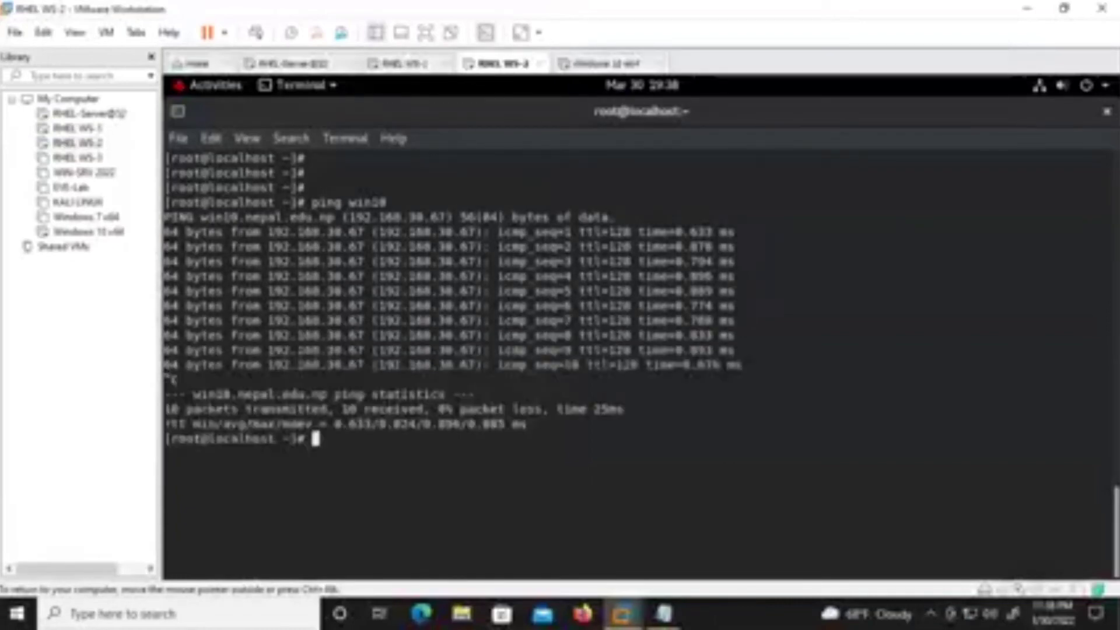
key("Return")
key("Return")
key("Return")
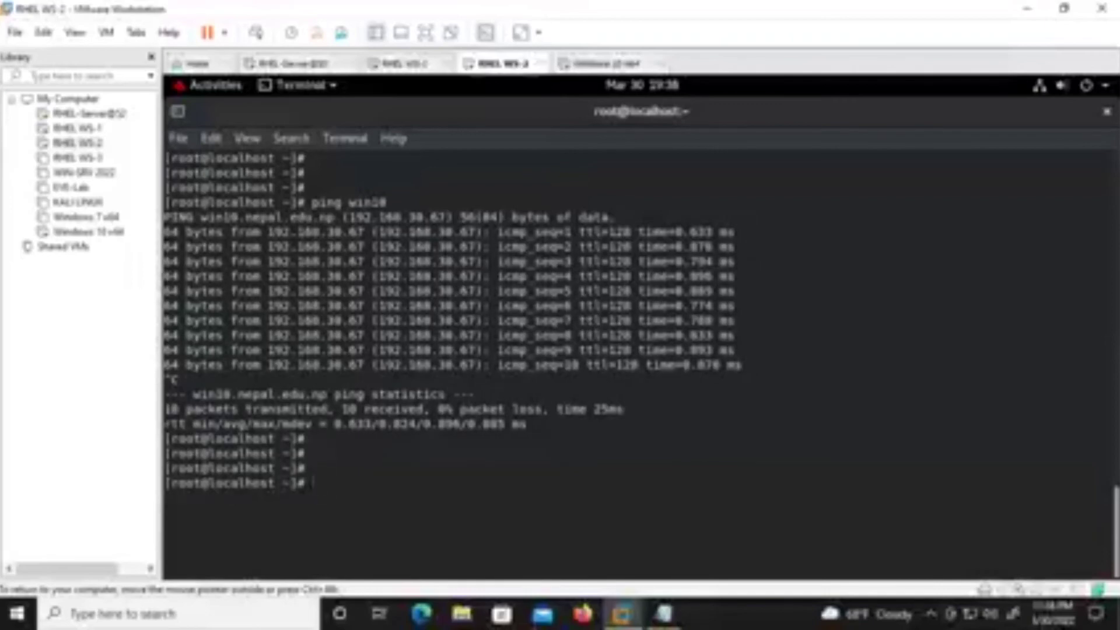
On RHEL WS-1, save the zone file and open the reverse zone file nepal.edu.np.rev.
left_click(407, 63)
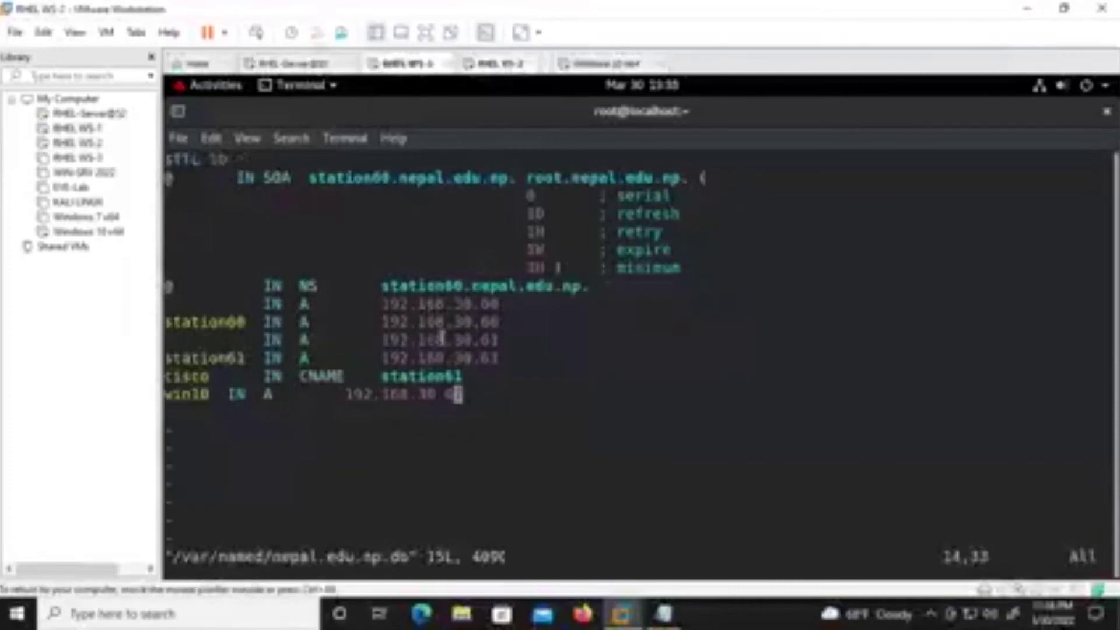
type(":wq")
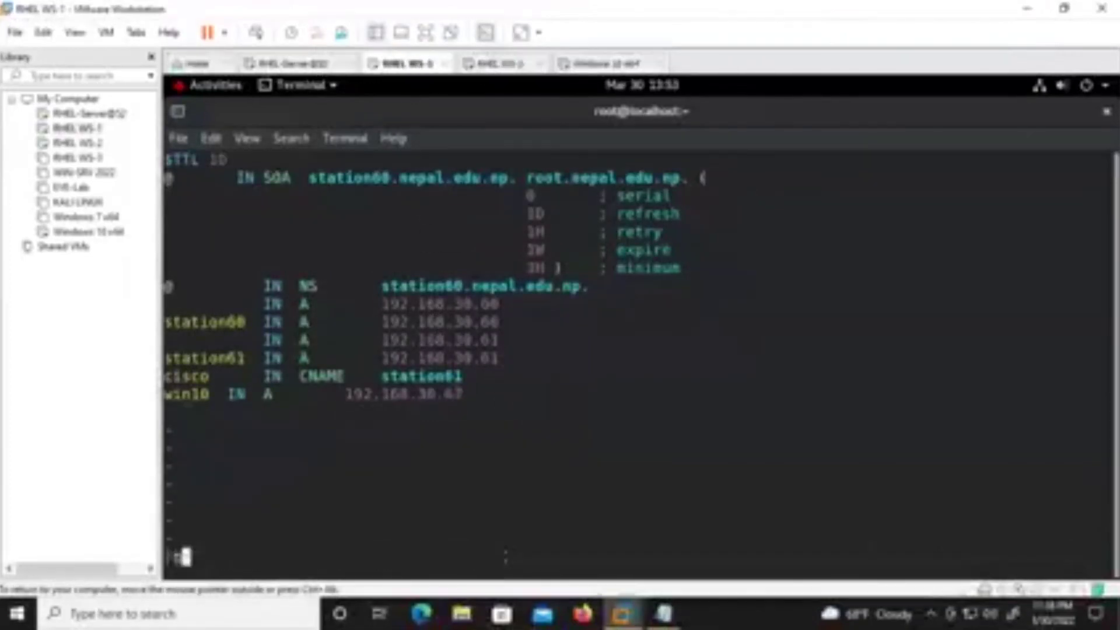
key("Return")
key("Up")
key("Up")
key("Down")
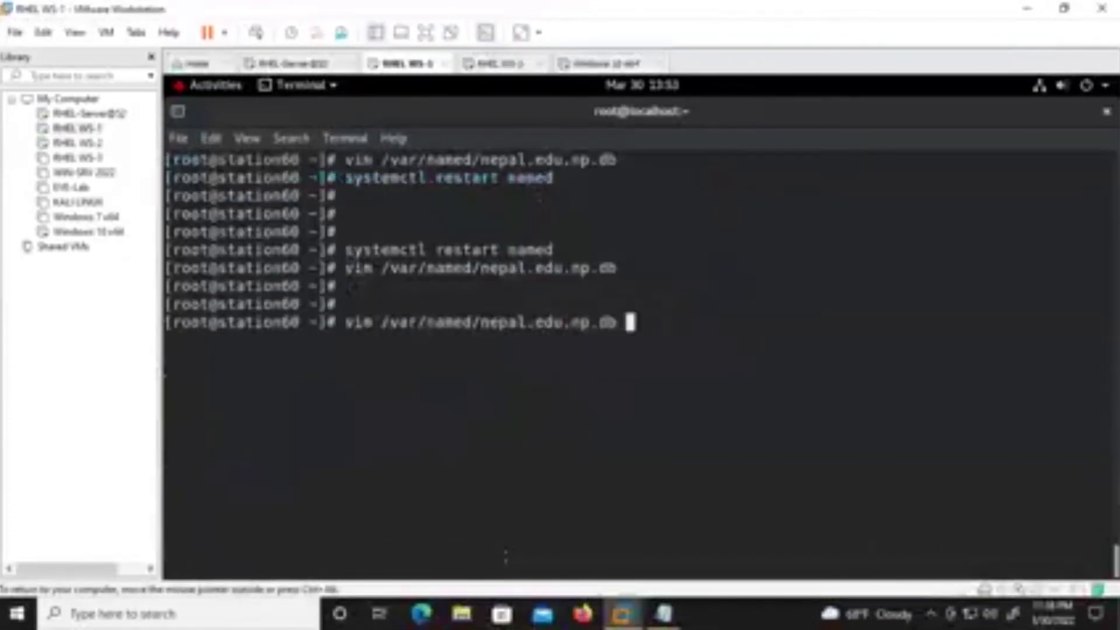
key("BackSpace")
key("BackSpace")
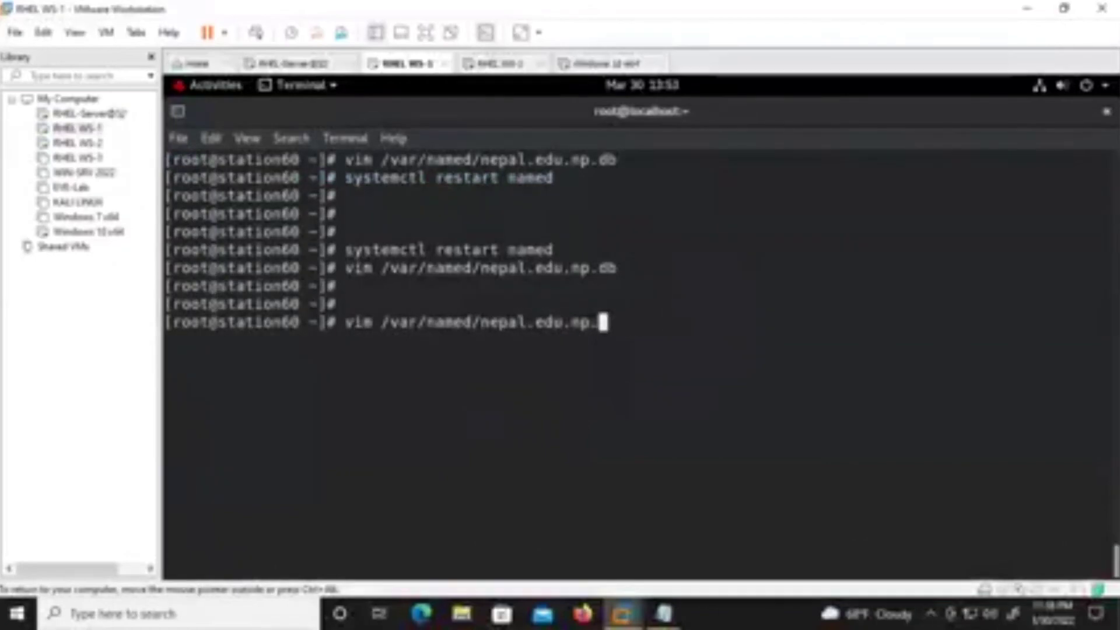
type("rev")
key("Return")
Review the station60 and PTR records in nepal.edu.np.rev, then save and close it.
key("Left")
key("Left")
key("Left")
key("Left")
key("Left")
key("Left")
key("Left")
key("Left")
key("Left")
key("Left")
key("Left")
key("Left")
key("Left")
key("Left")
key("Left")
key("Left")
key("Left")
key("Left")
key("Left")
key("Left")
key("Up")
key("Up")
key("Down")
key("Down")
key("Down")
key("Down")
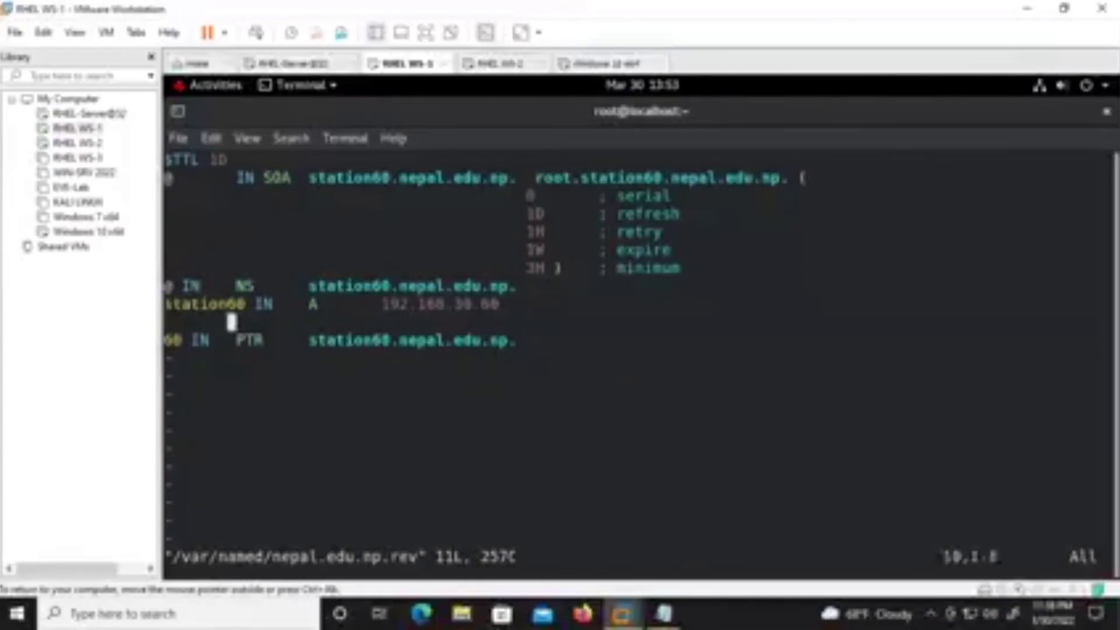
key("Up")
key("Up")
key("Up")
key("Up")
key("Down")
key("Down")
type(":wq")
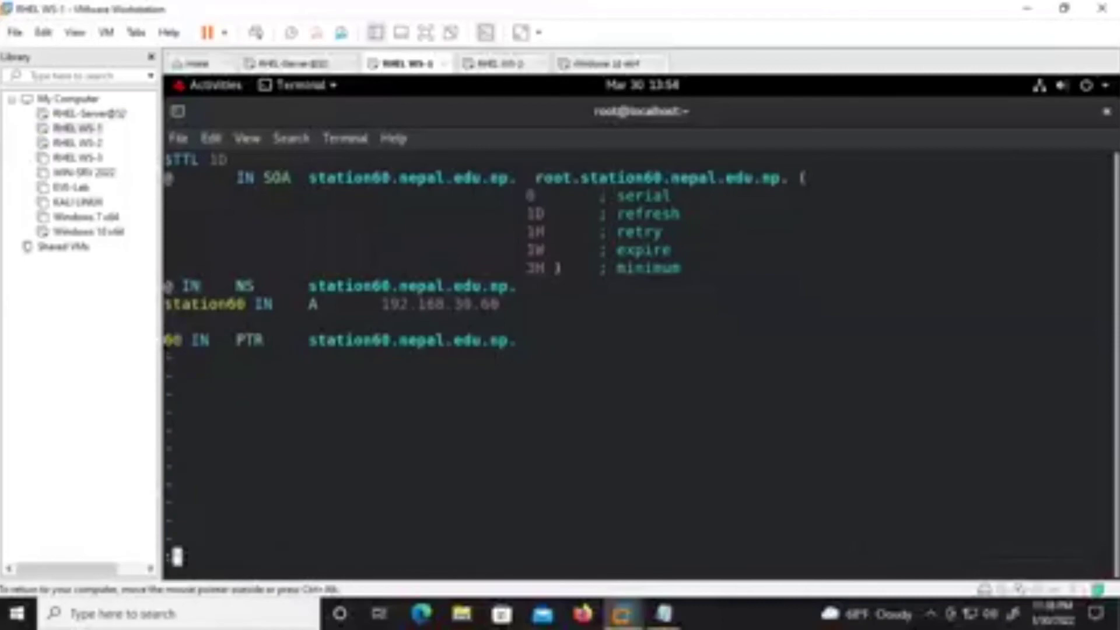
key("Return")
key("Return")
key("Return")
Reopen nepal.edu.np.db and move to the end of the win10 record.
key("Up")
key("Up")
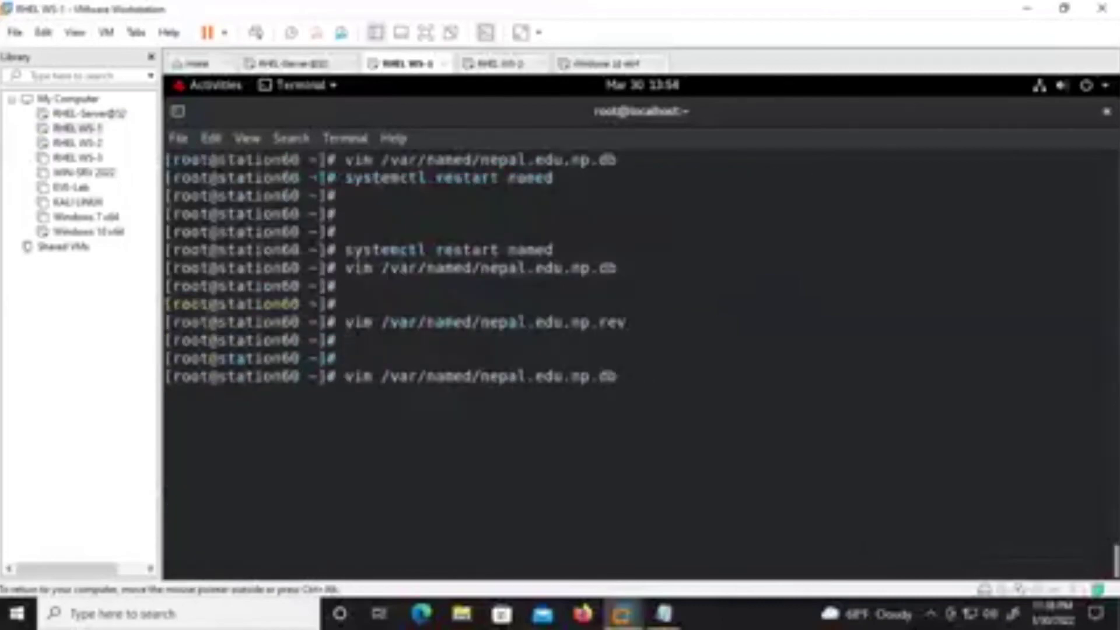
key("Return")
key("Up")
key("Up")
key("Up")
key("Up")
key("Up")
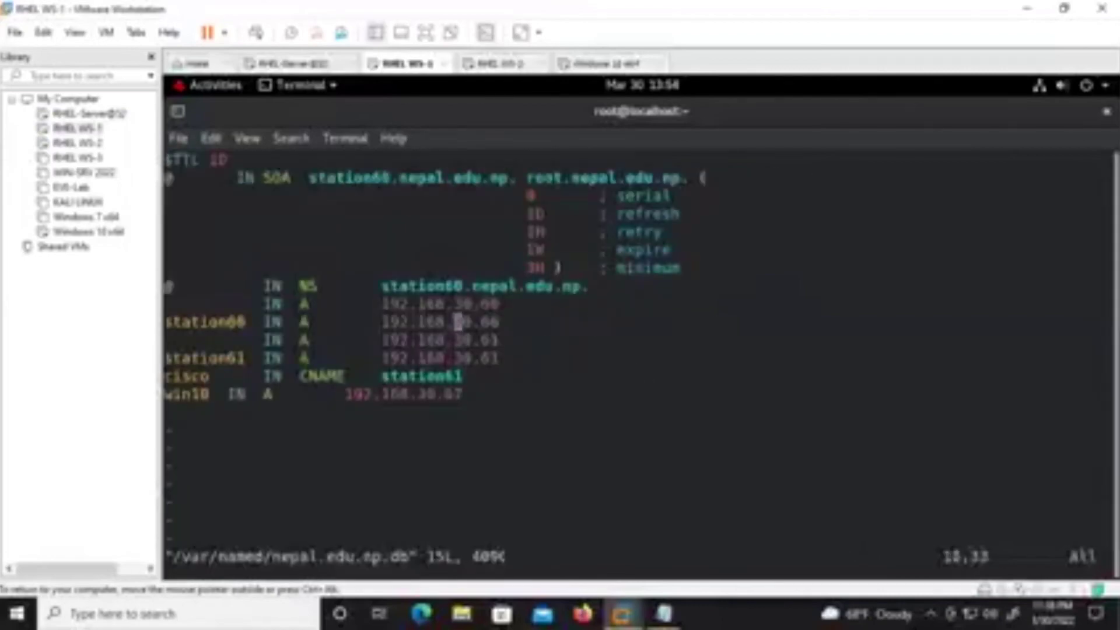
key("Down")
key("Down")
key("Down")
key("Down")
key("Down")
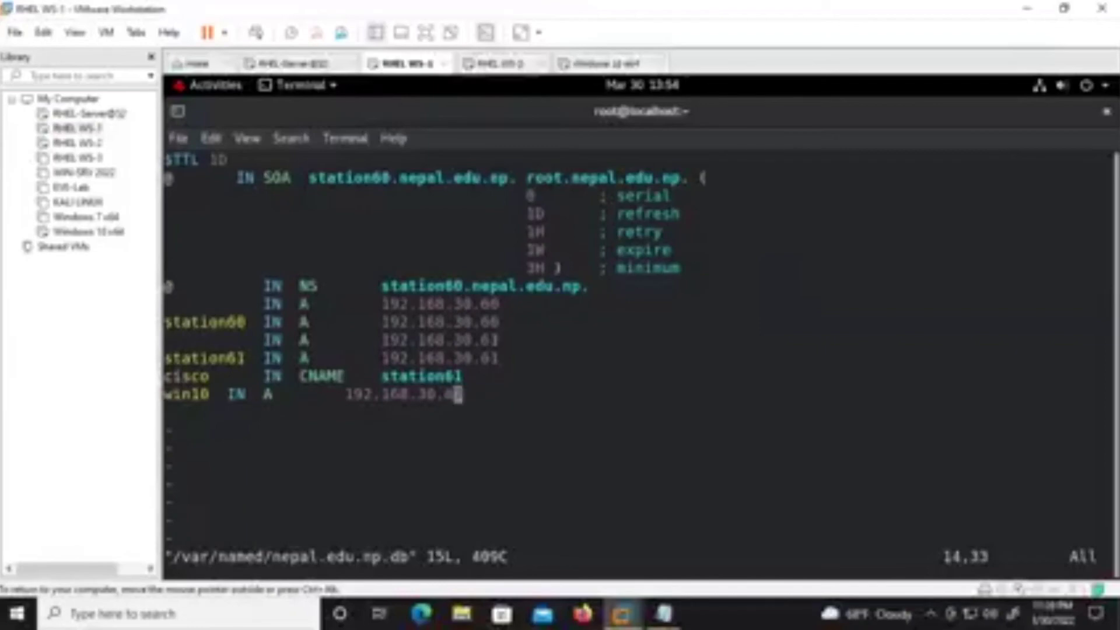
Add 'windows IN CNAME win10' below the win10 record and save nepal.edu.np.db.
key("i")
key("Right")
key("Return")
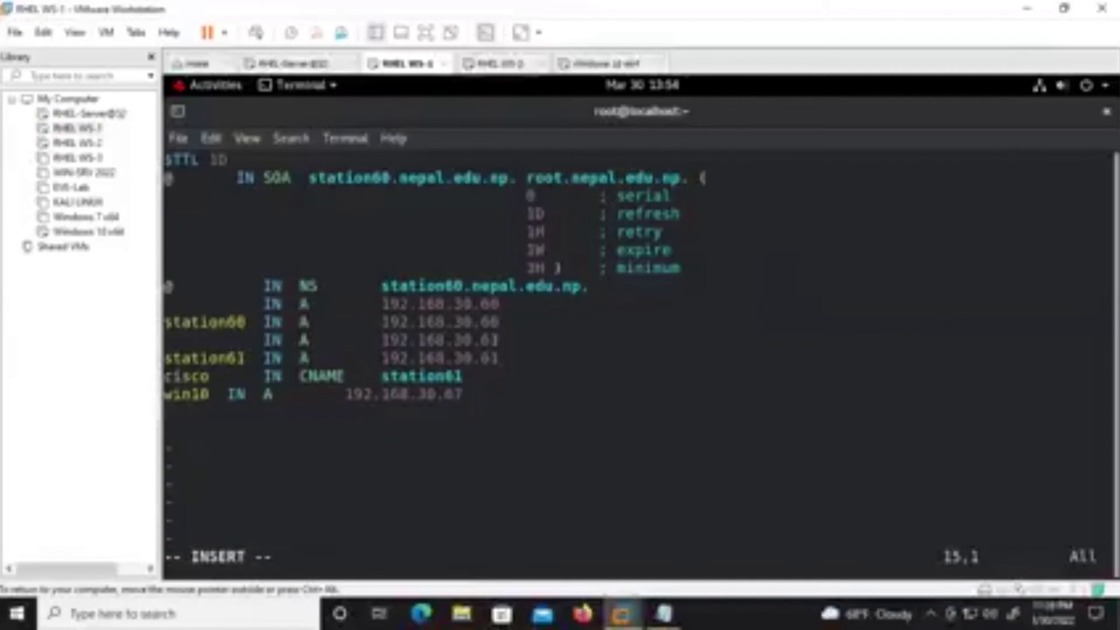
type("windows ")
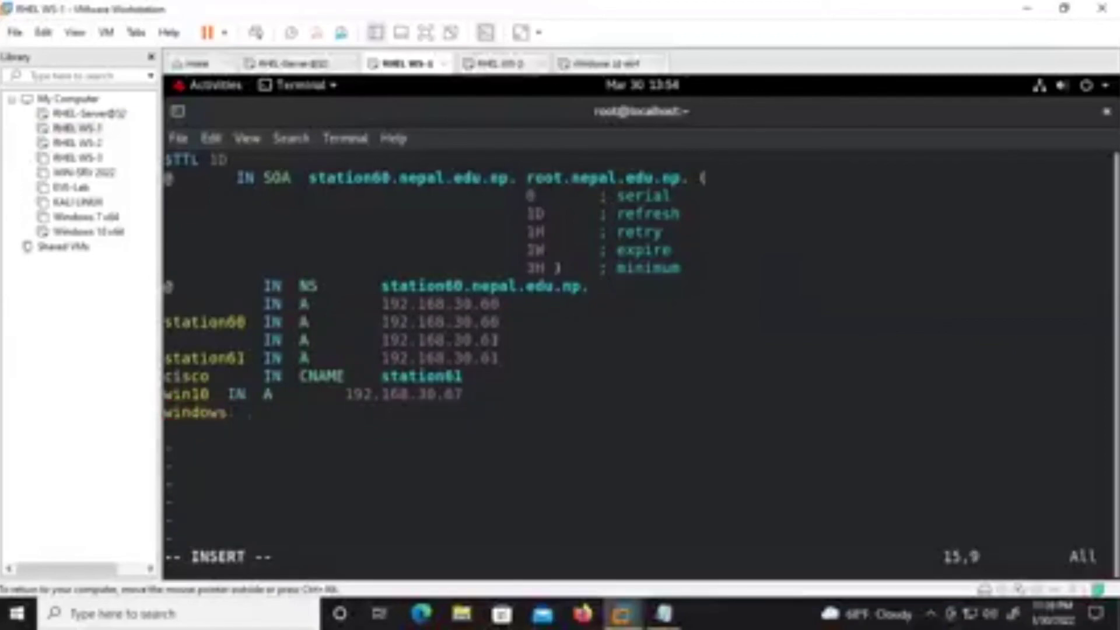
type("  IN ")
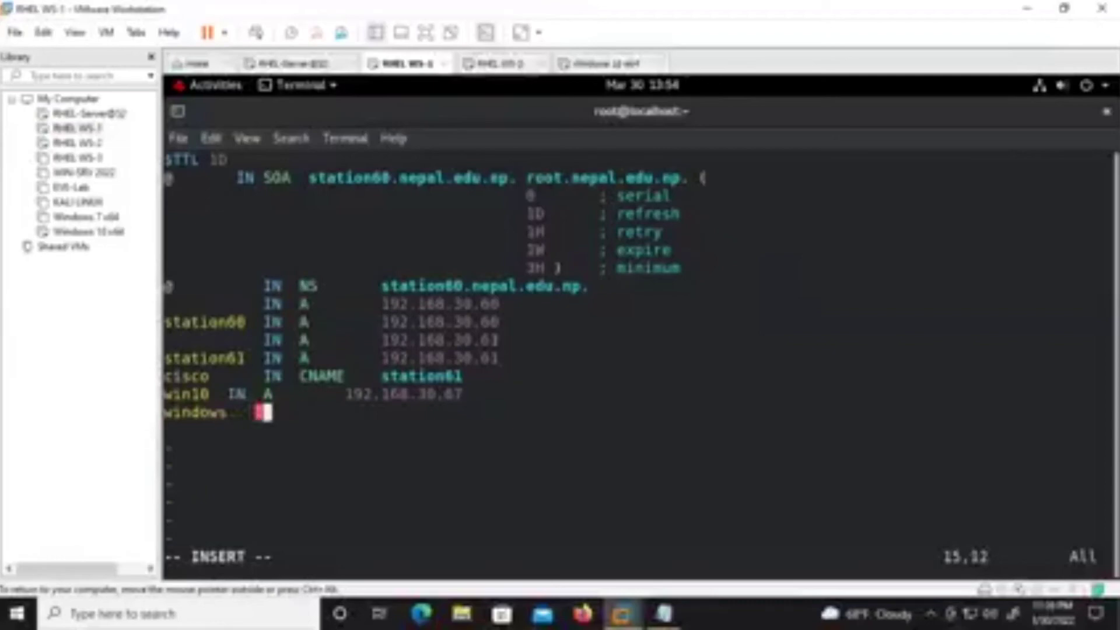
type("CNAME    ")
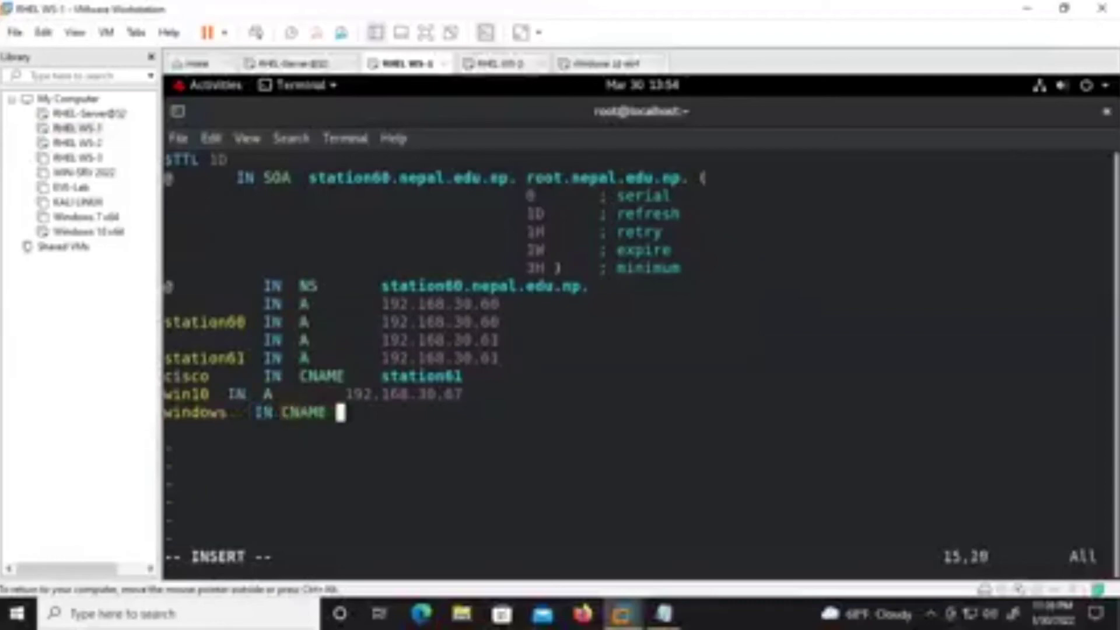
type("win10")
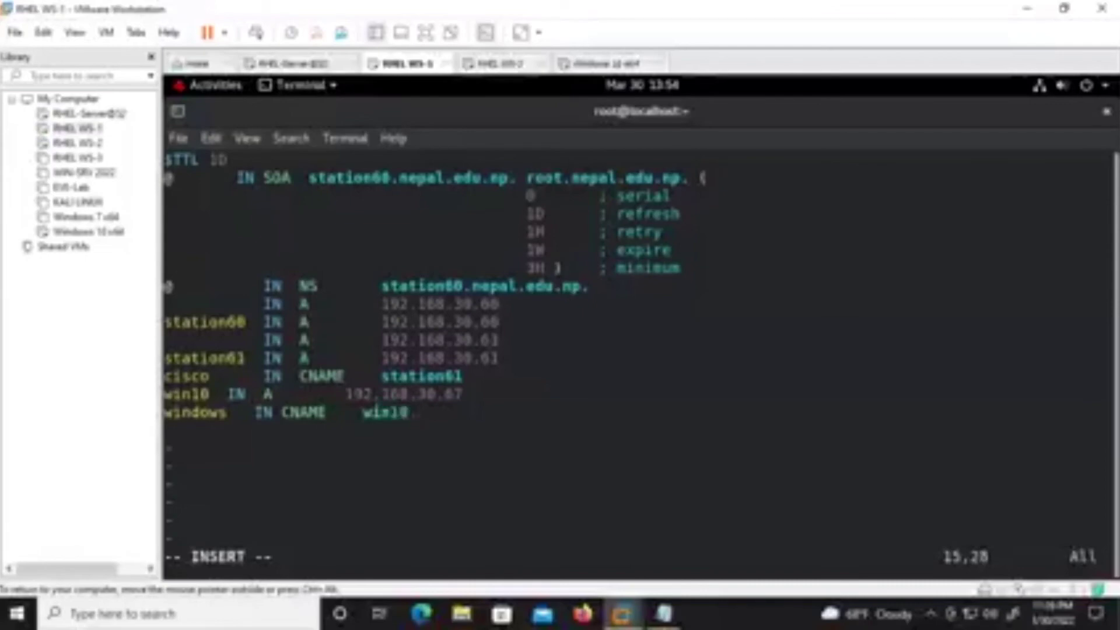
key("Escape")
type(":wq")
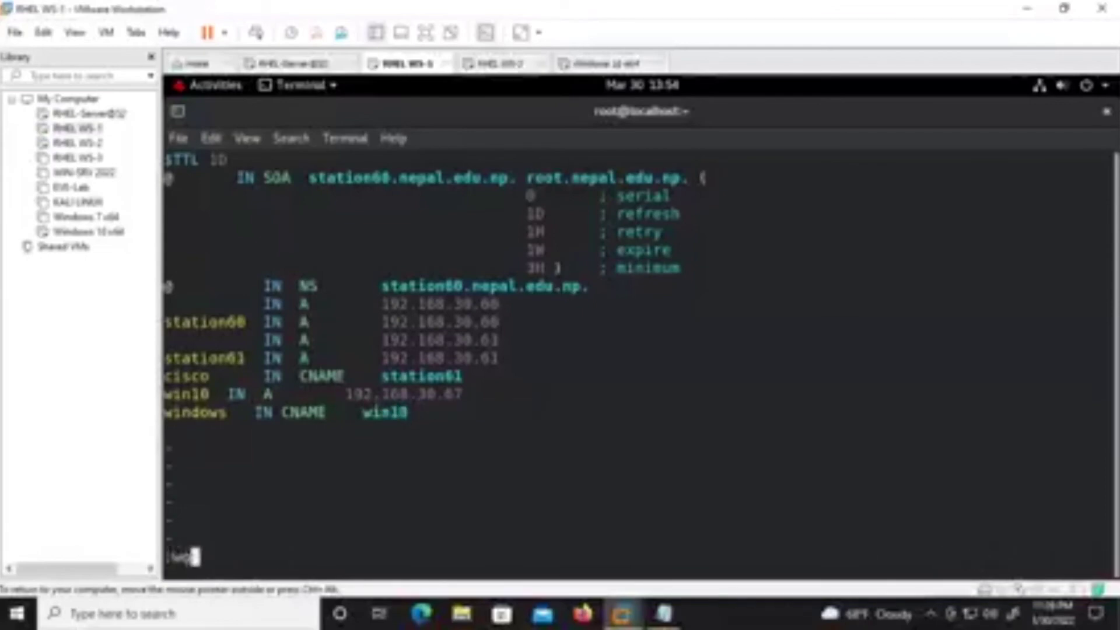
key("Return")
Recall and run systemctl restart named to restart the DNS service.
key("Return")
key("Up")
key("Up")
key("Down")
key("Up")
key("Return")
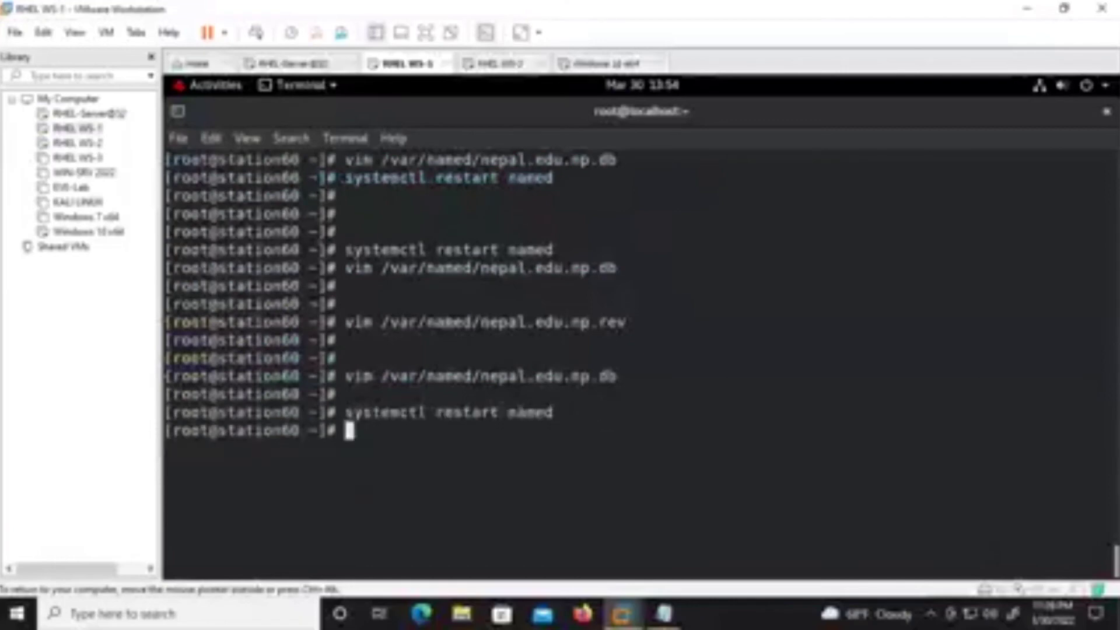
Ping the windows alias from RHEL WS-1, correcting a mistyped attempt.
type("ping windows")
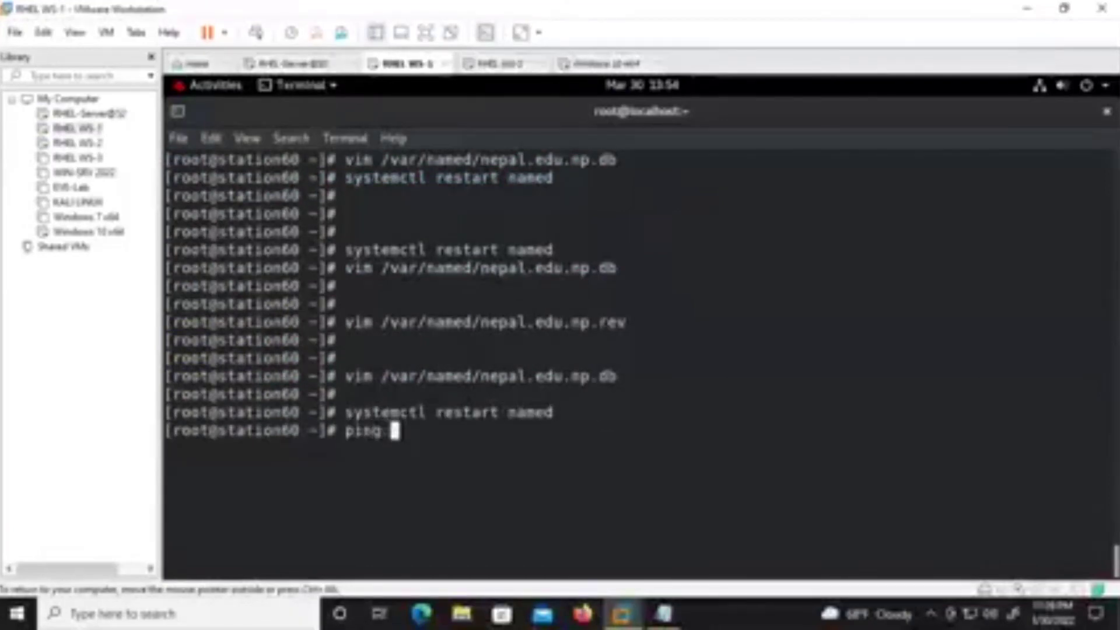
key("Return")
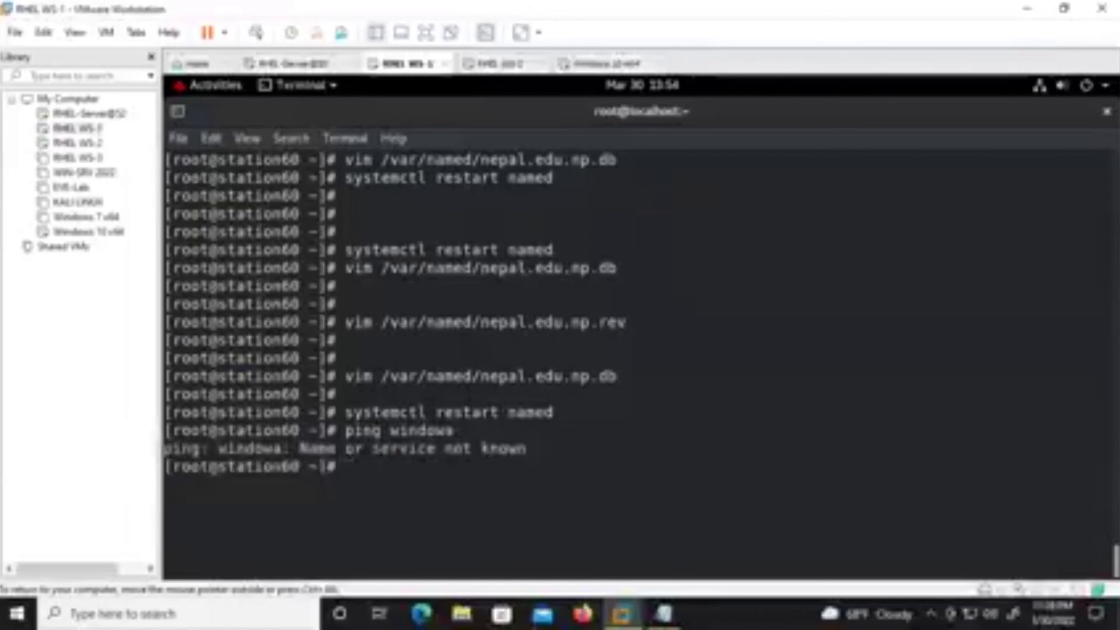
key("Up")
key("BackSpace")
type("s")
key("Return")
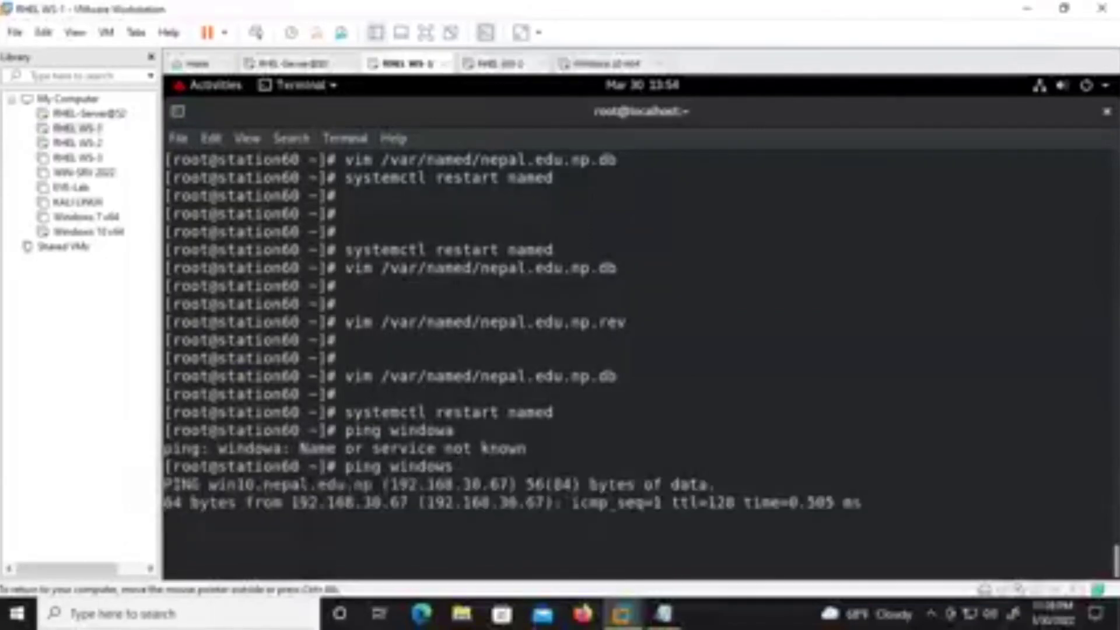
Ping the windows alias from RHEL WS-2 and stop it to view the statistics.
left_click(497, 65)
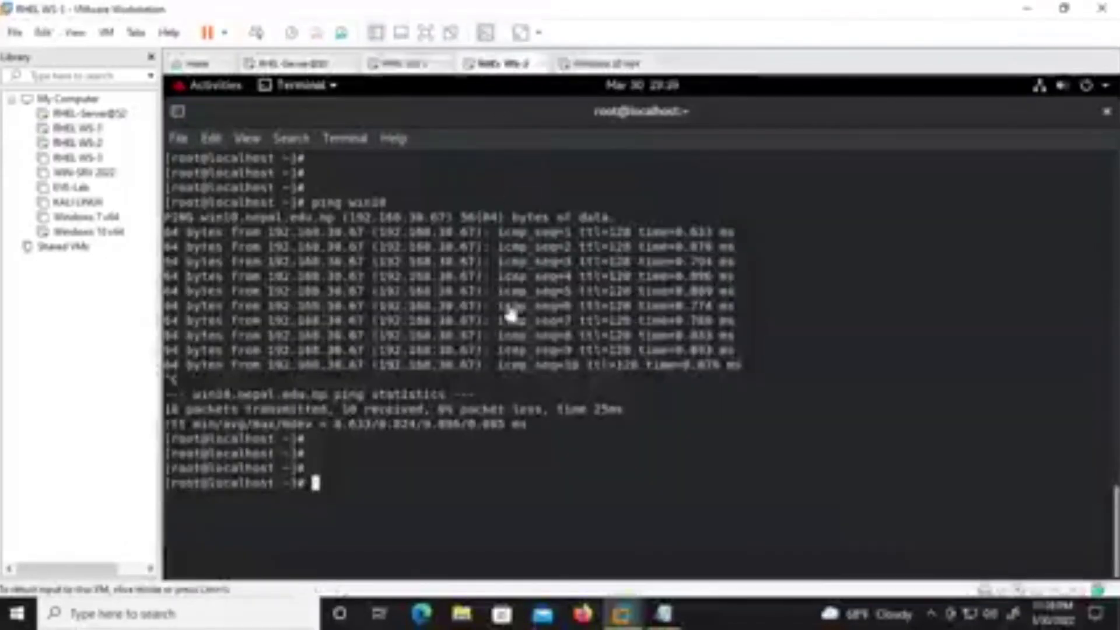
type("ping windows")
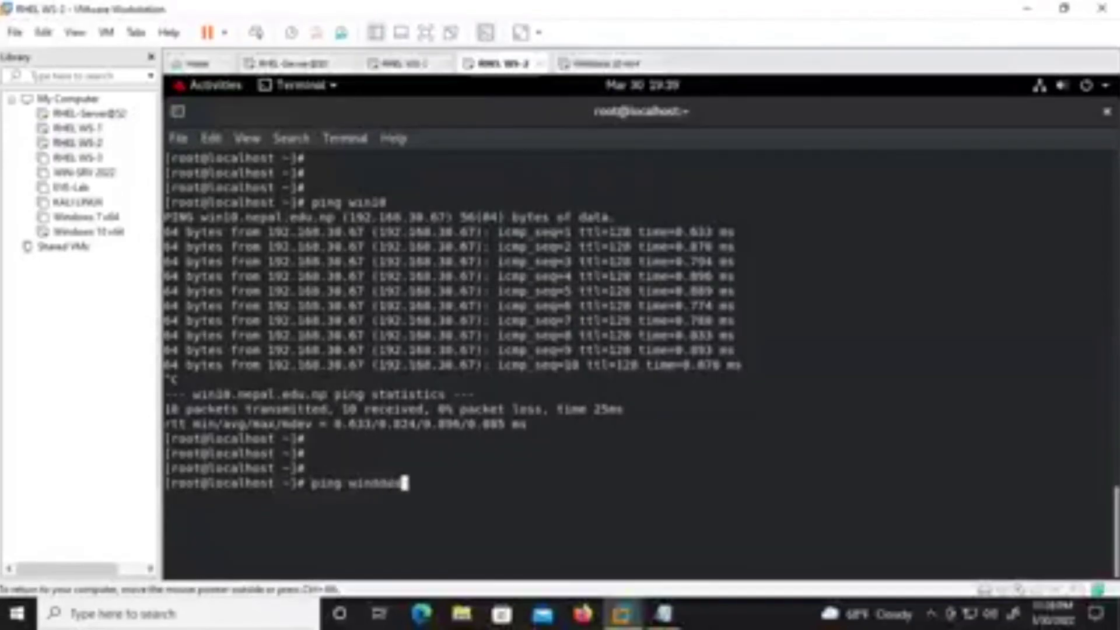
key("Return")
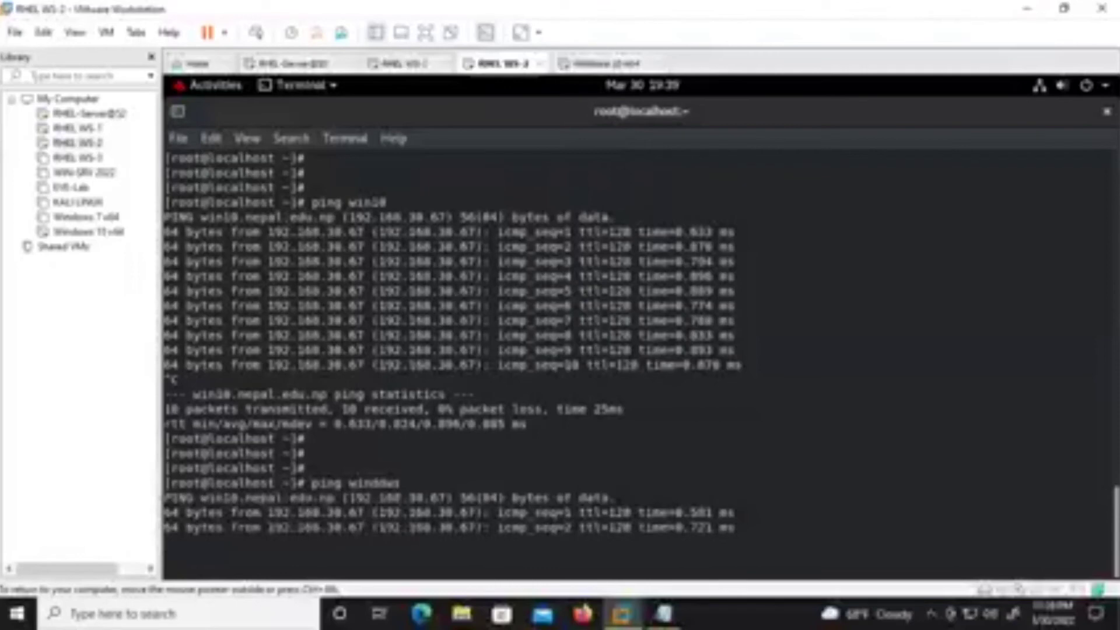
key("ctrl+c")
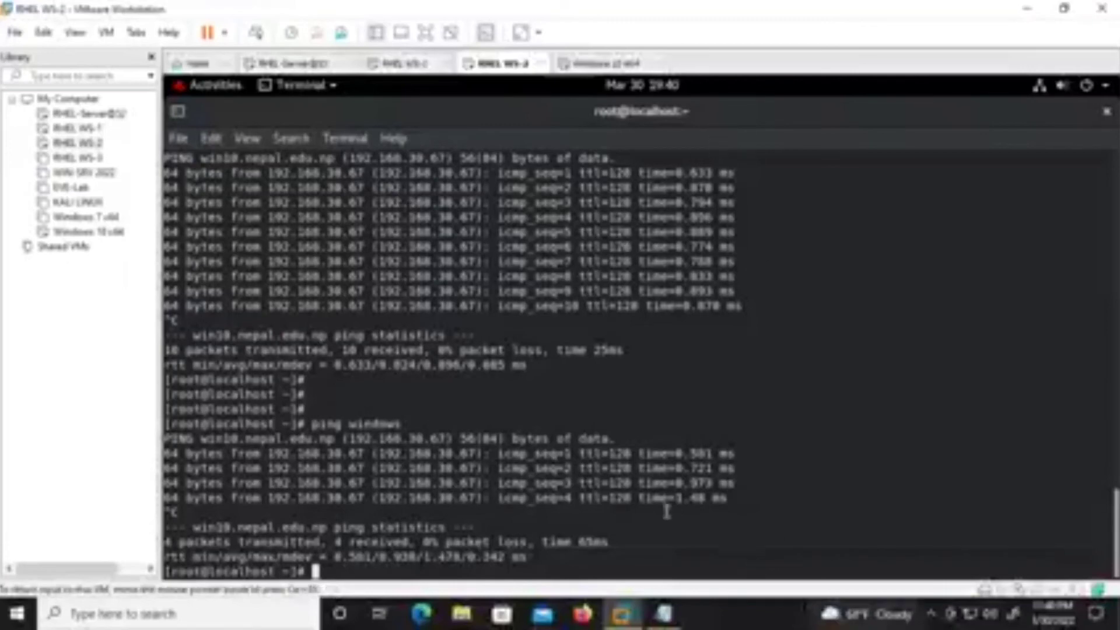
Stop the running ping on RHEL WS-1 and clear its terminal.
left_click_drag(522, 552, 257, 298)
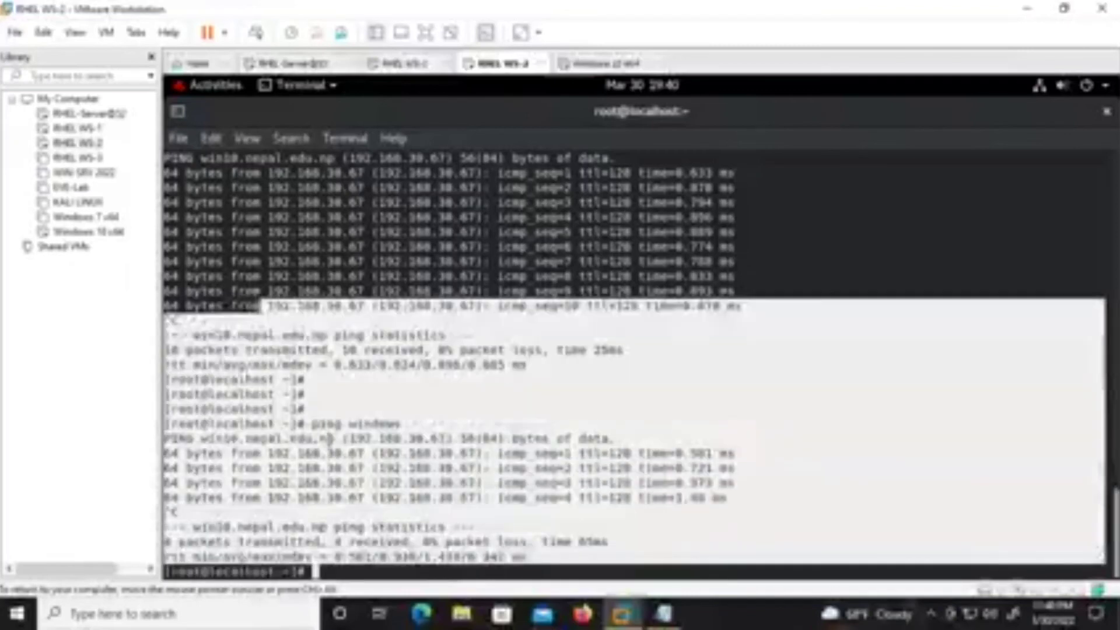
left_click(333, 441)
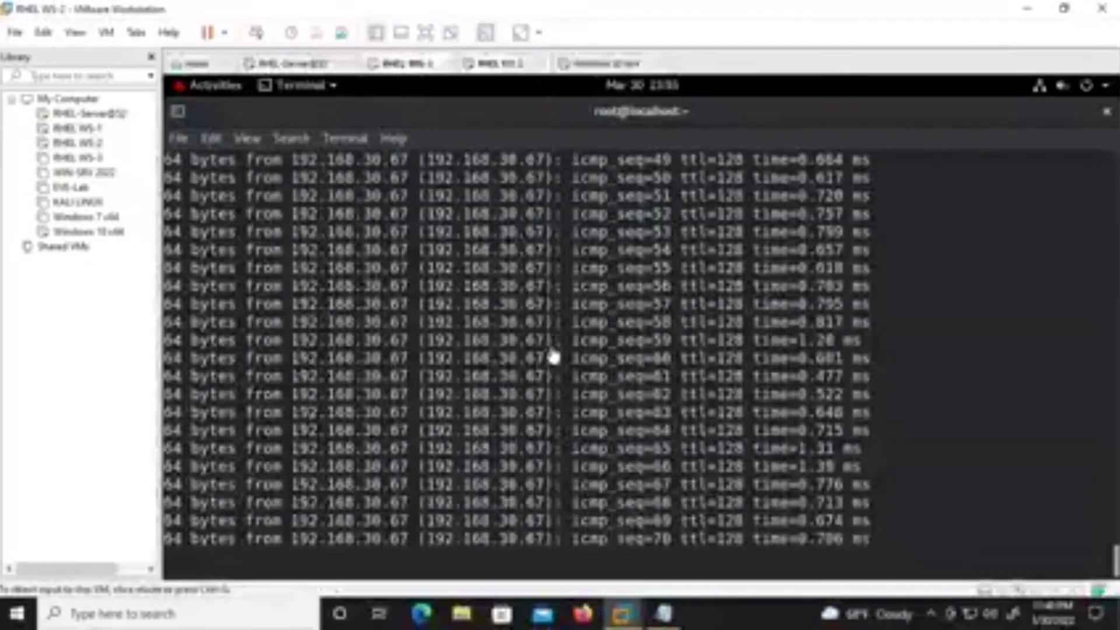
key("ctrl+c")
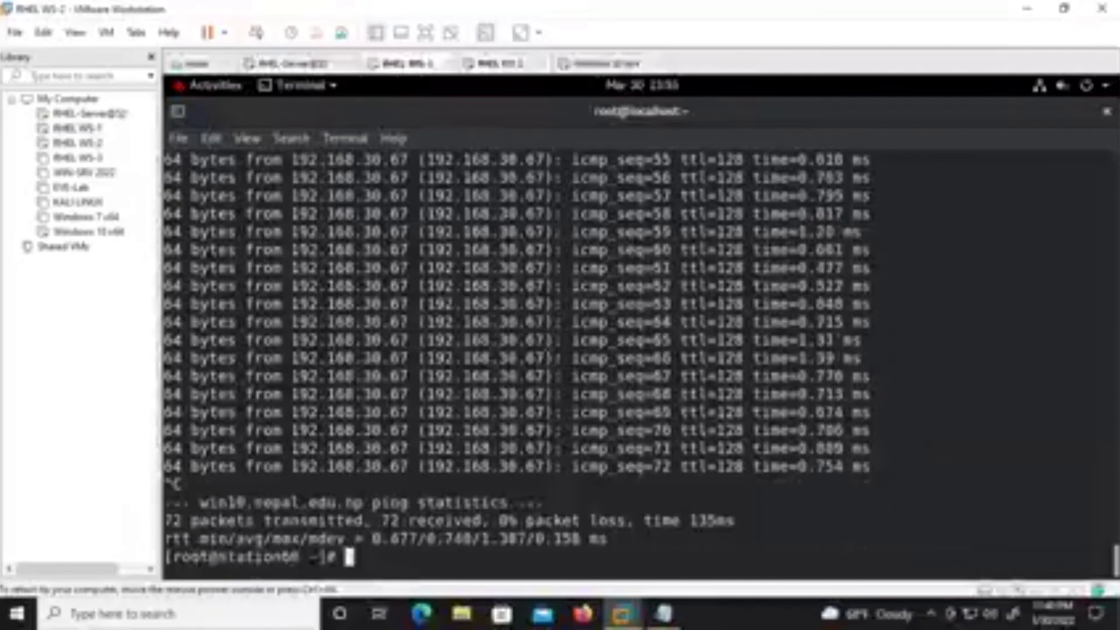
key("ctrl+l")
key("Return")
key("Return")
key("Return")
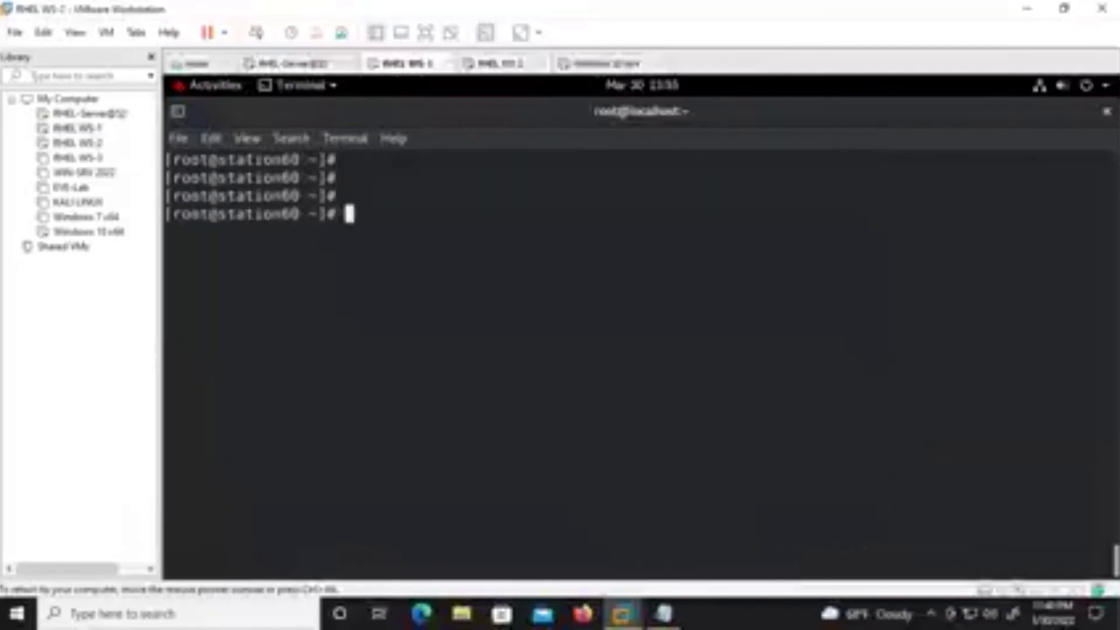
Clear the RHEL WS-2 terminal, then select the Windows 7 x64 machine in the library.
left_click(495, 64)
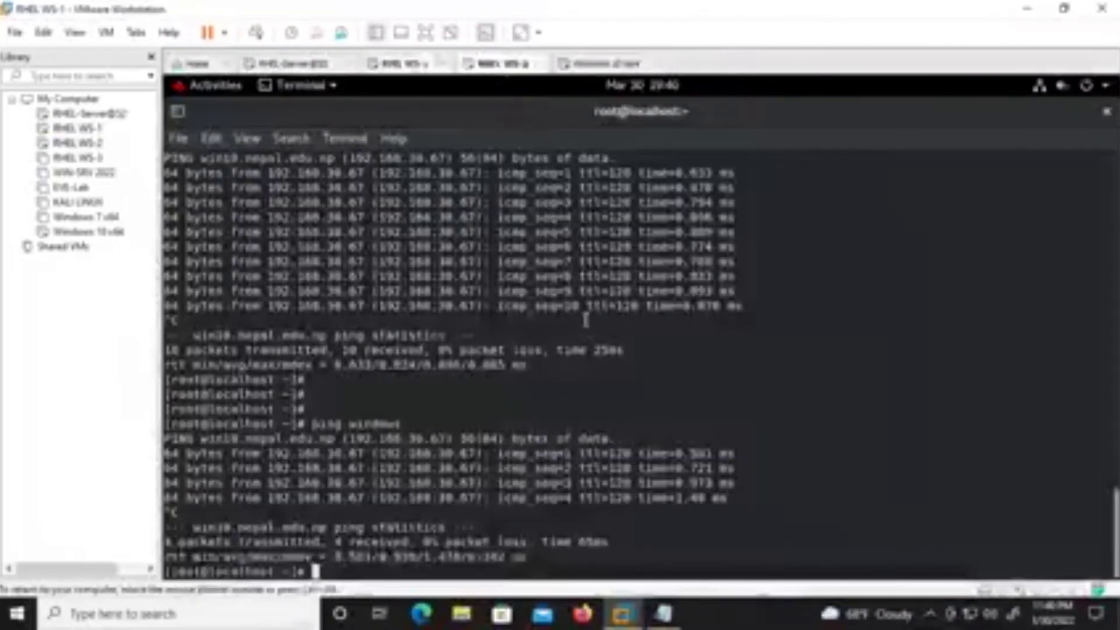
key("ctrl+l")
key("Return")
key("Return")
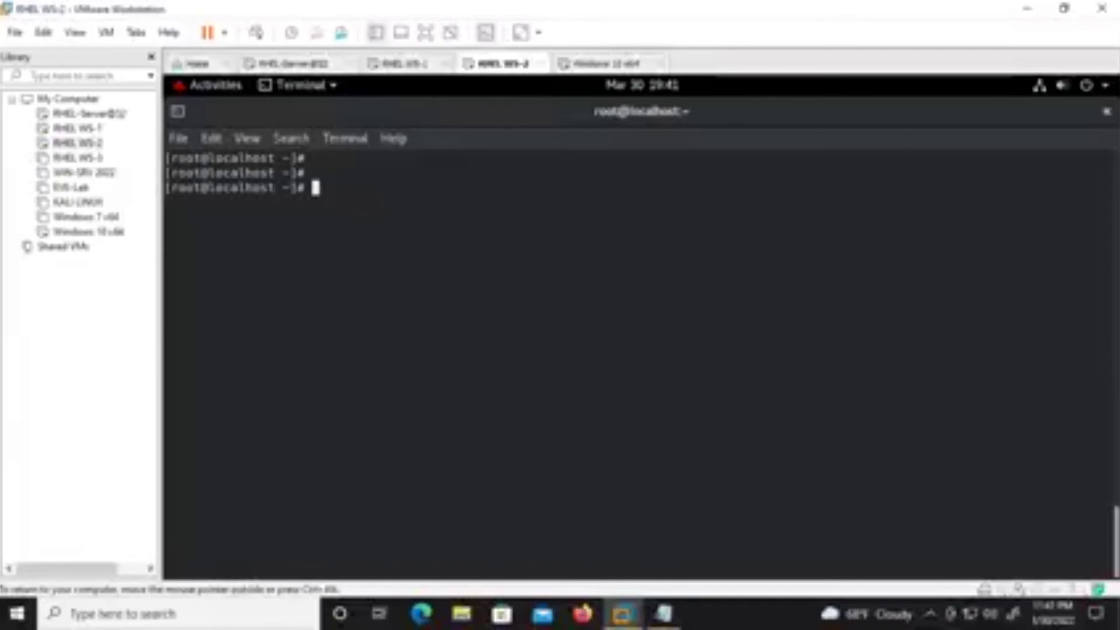
left_click(87, 217)
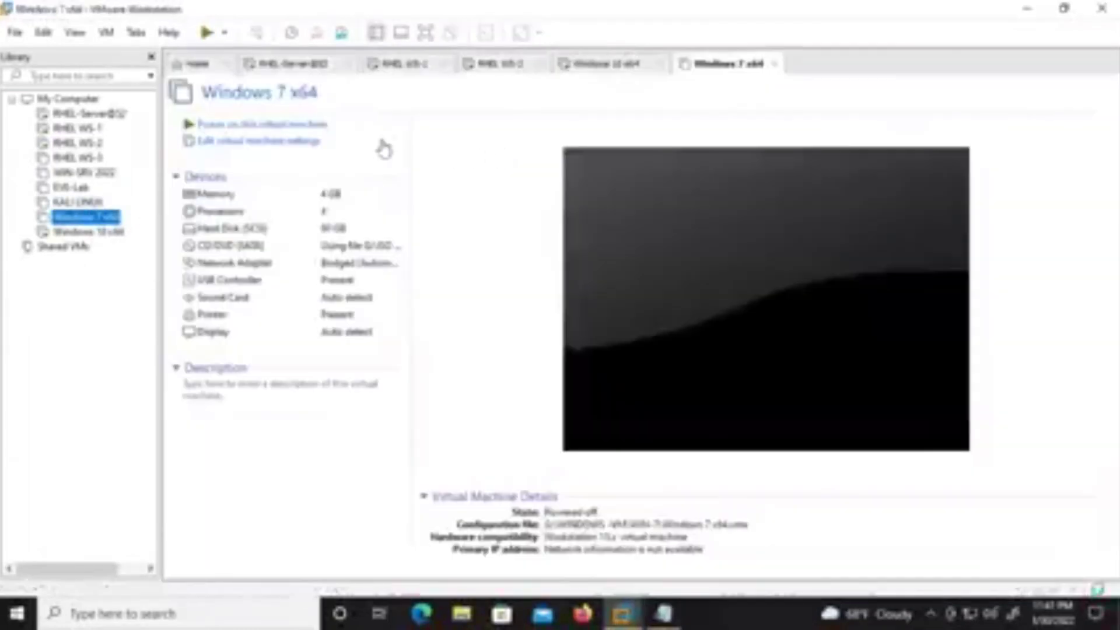
Power on Windows 7 x64, answer 'I Moved It', and let it boot to the login screen.
left_click(273, 125)
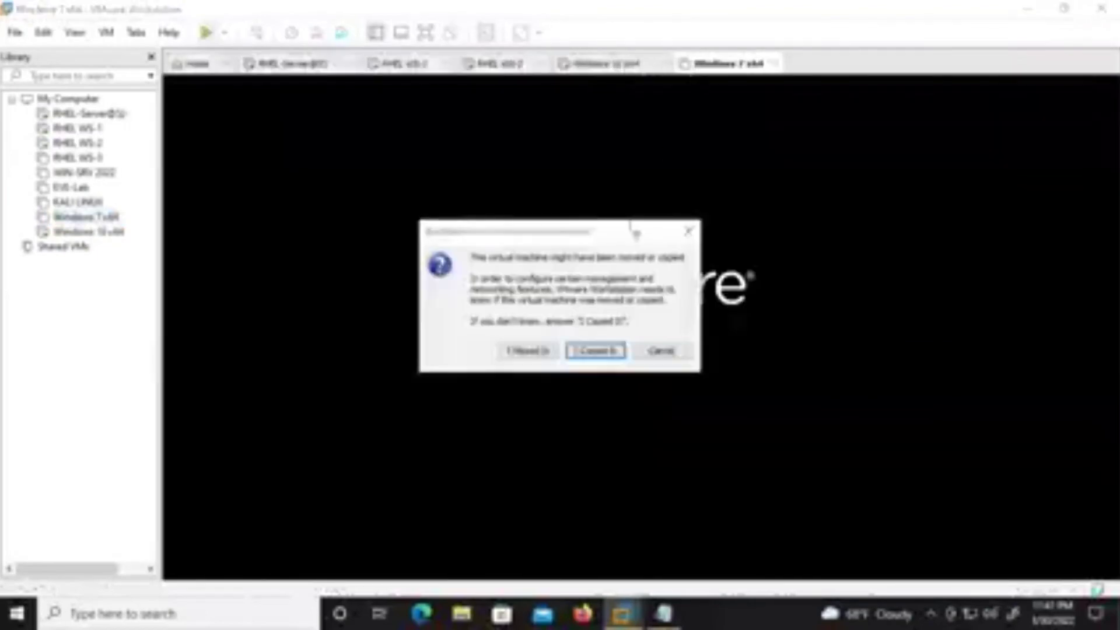
left_click(545, 354)
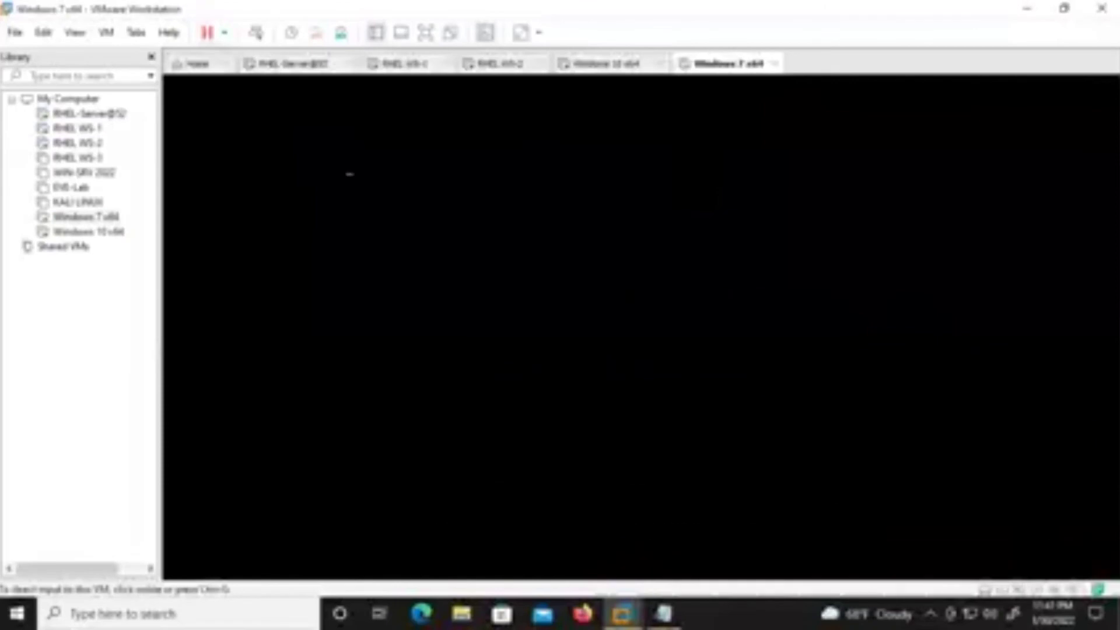
left_click(609, 67)
left_click(740, 67)
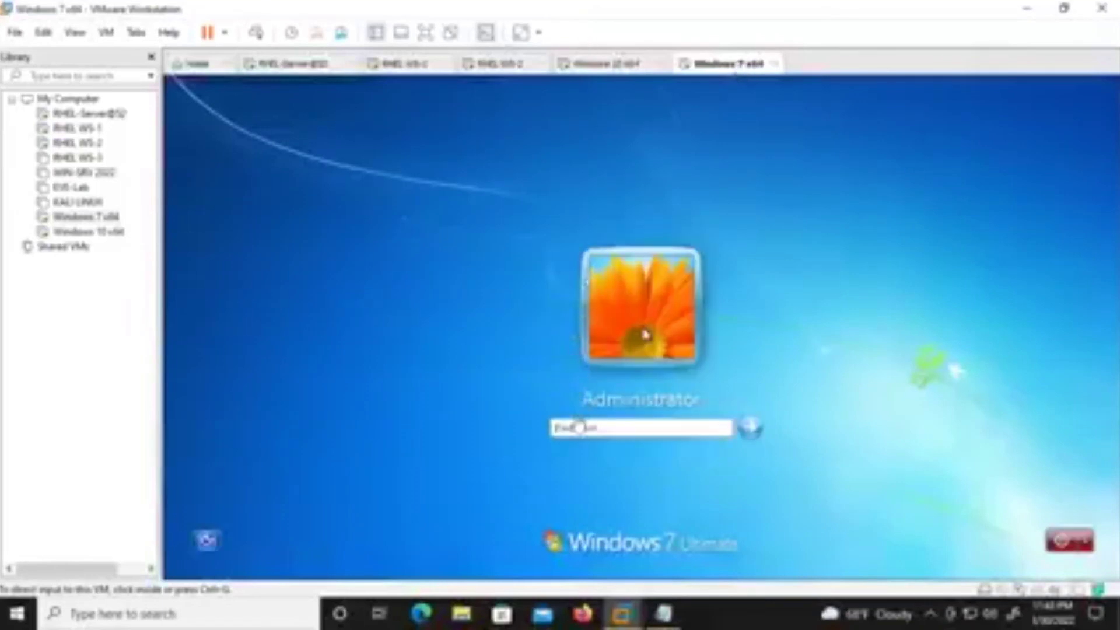
Enter the Administrator password on the Windows 7 login screen to reach the desktop.
left_click(574, 427)
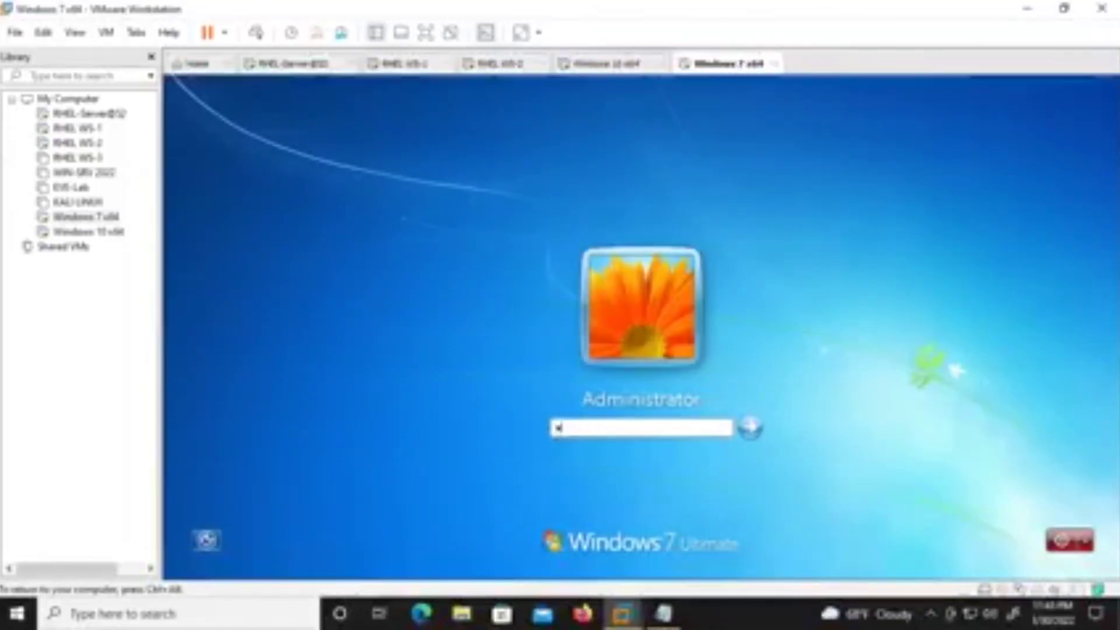
key("Return")
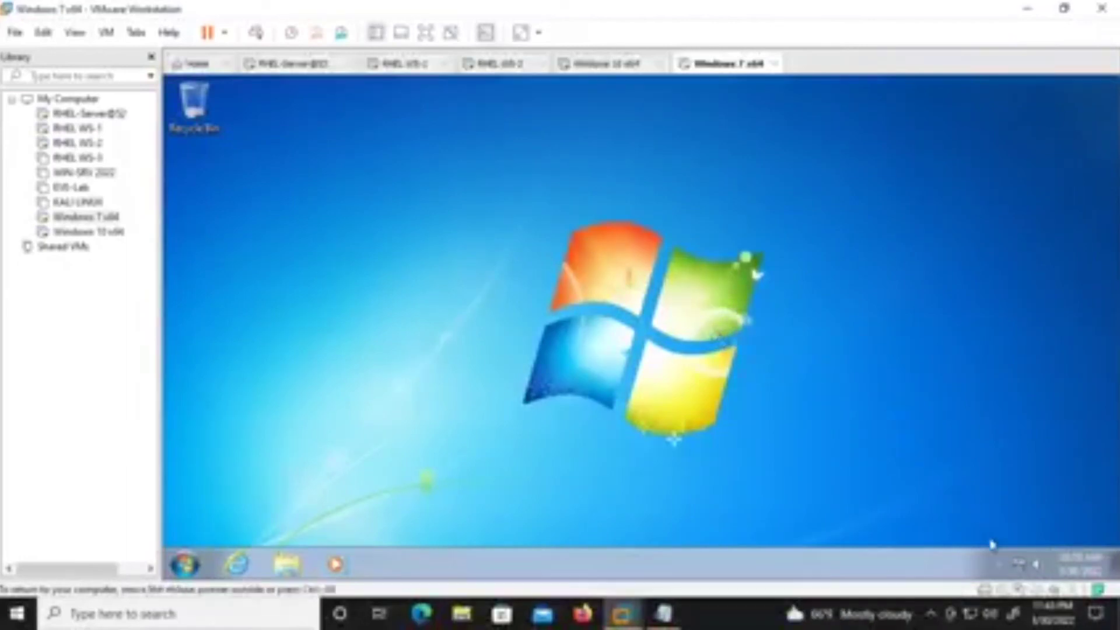
Open the Network and Sharing Center from the Windows 7 taskbar network icon.
right_click(1024, 566)
left_click(1000, 531)
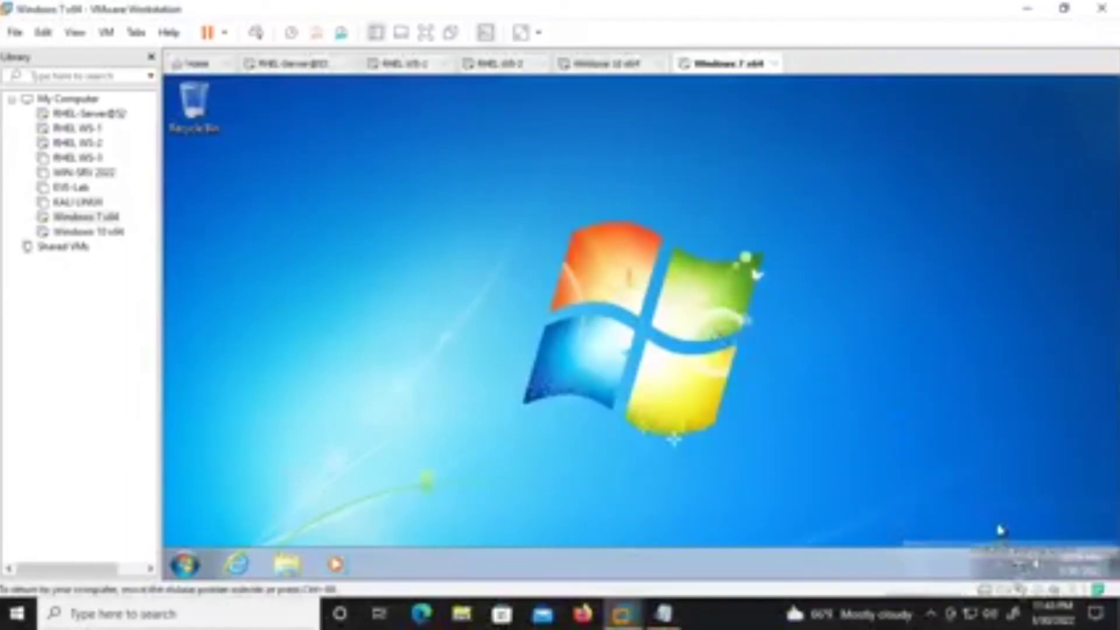
right_click(776, 306)
left_click(823, 354)
right_click(1020, 565)
left_click(1007, 542)
right_click(1023, 570)
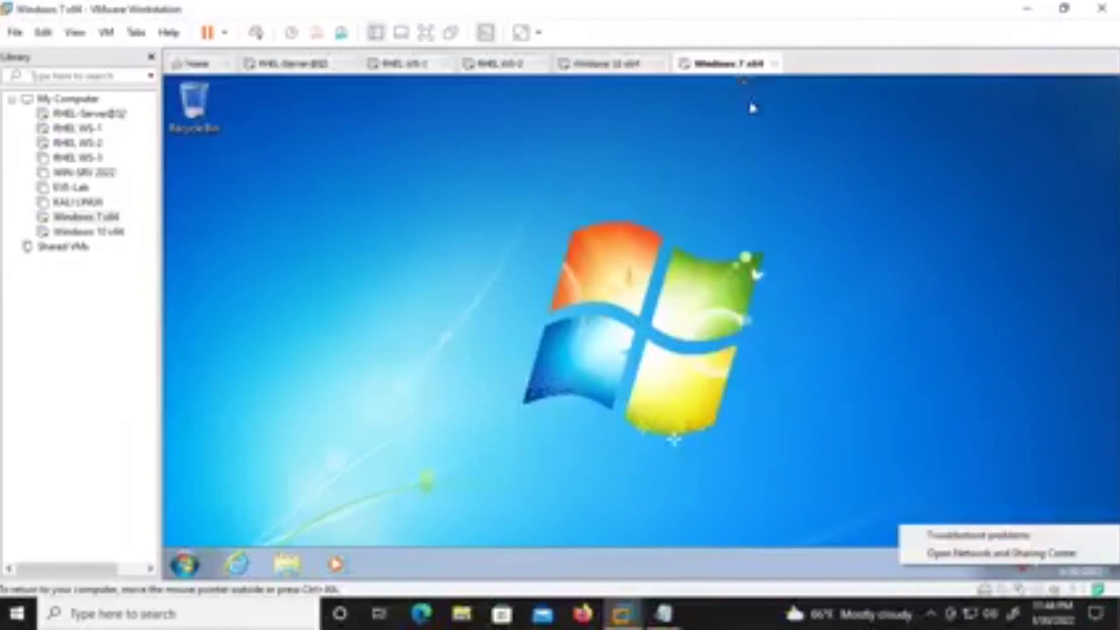
left_click(1001, 553)
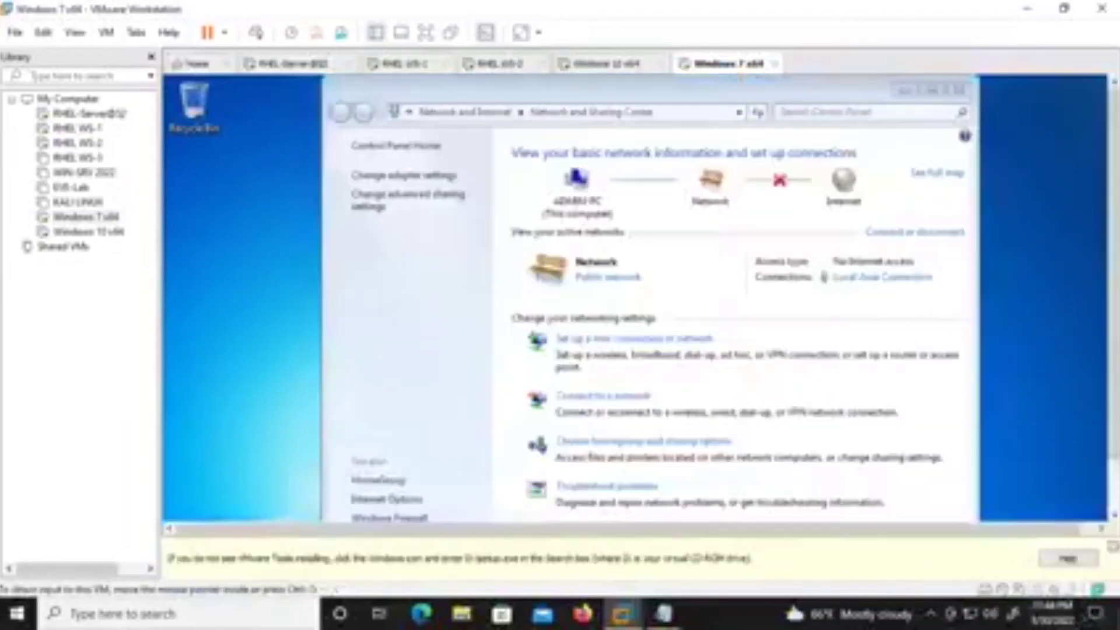
Set Local Area Connection IPv4 to static 192.168.30.68, mask 255.255.255.0, and close the network windows.
left_click(432, 178)
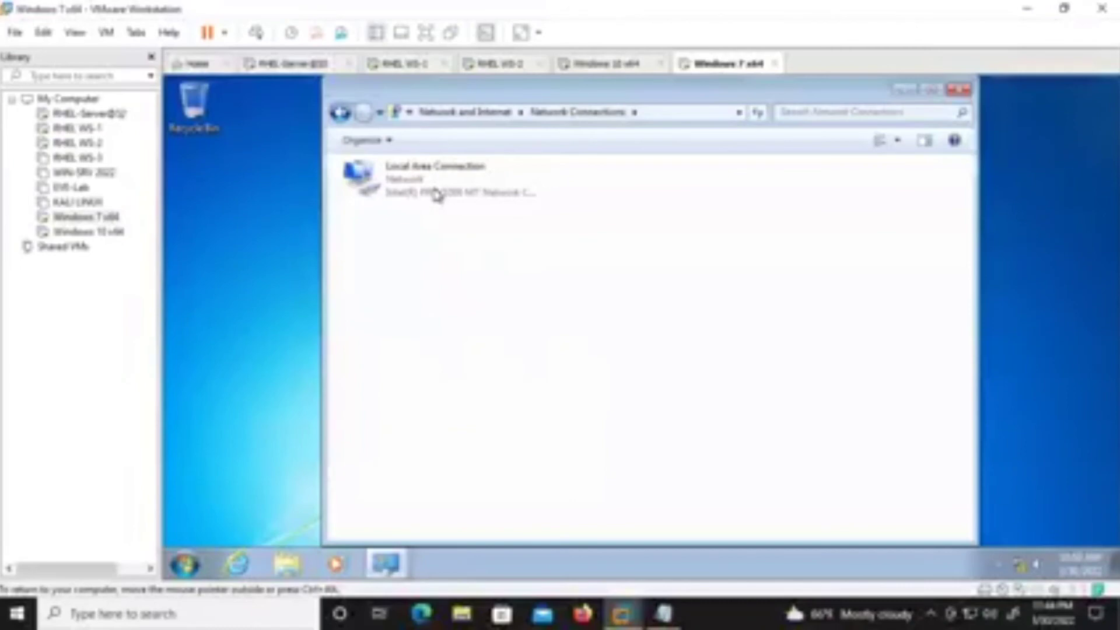
right_click(442, 194)
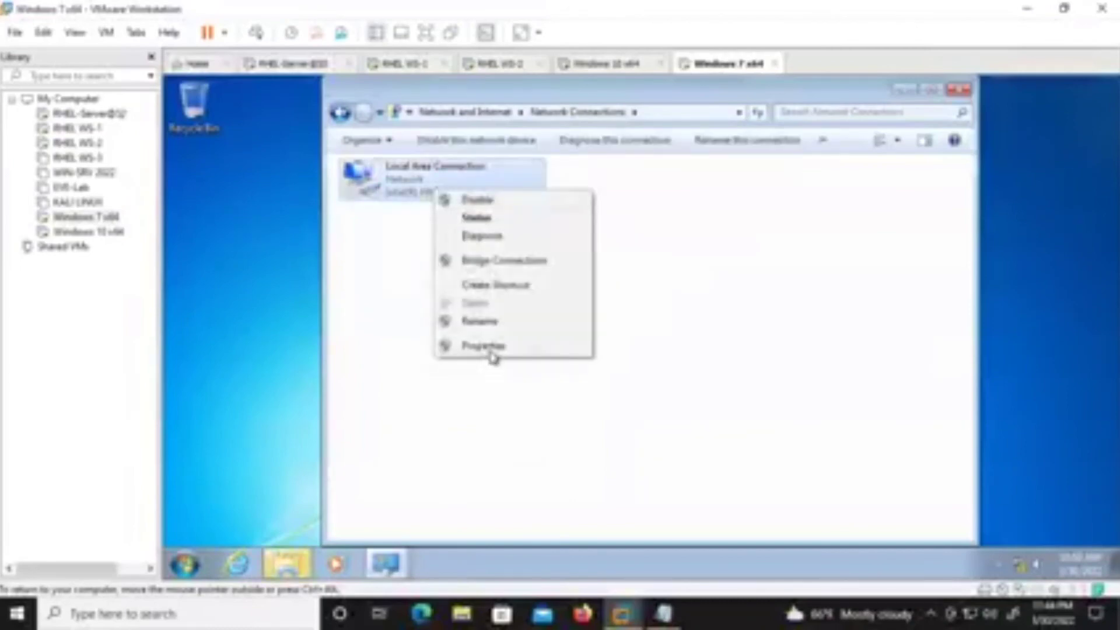
left_click(484, 348)
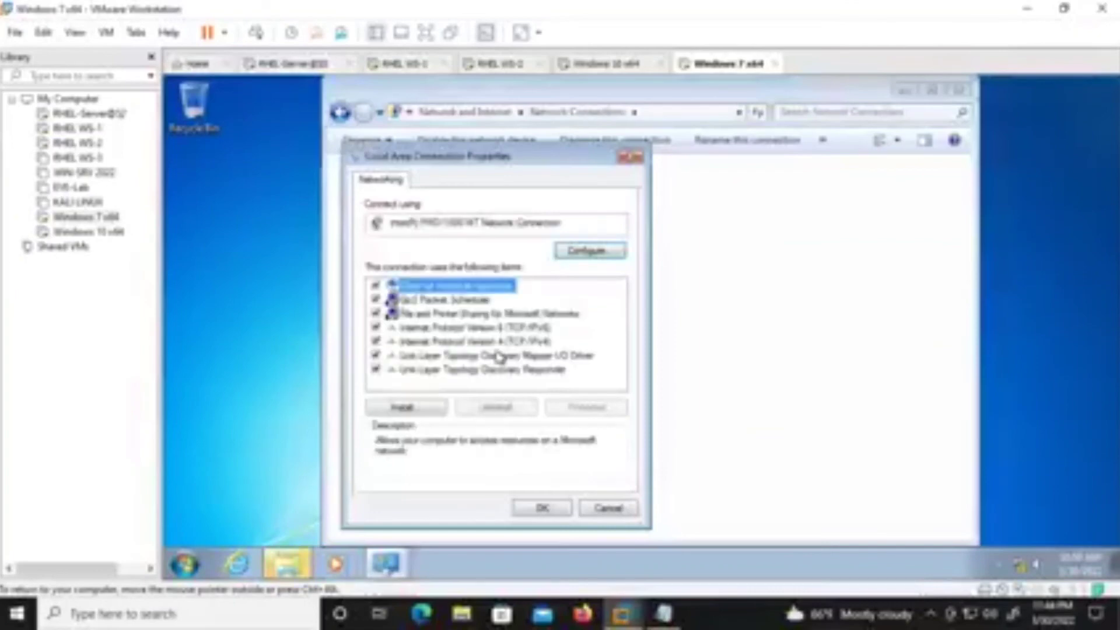
double_click(522, 340)
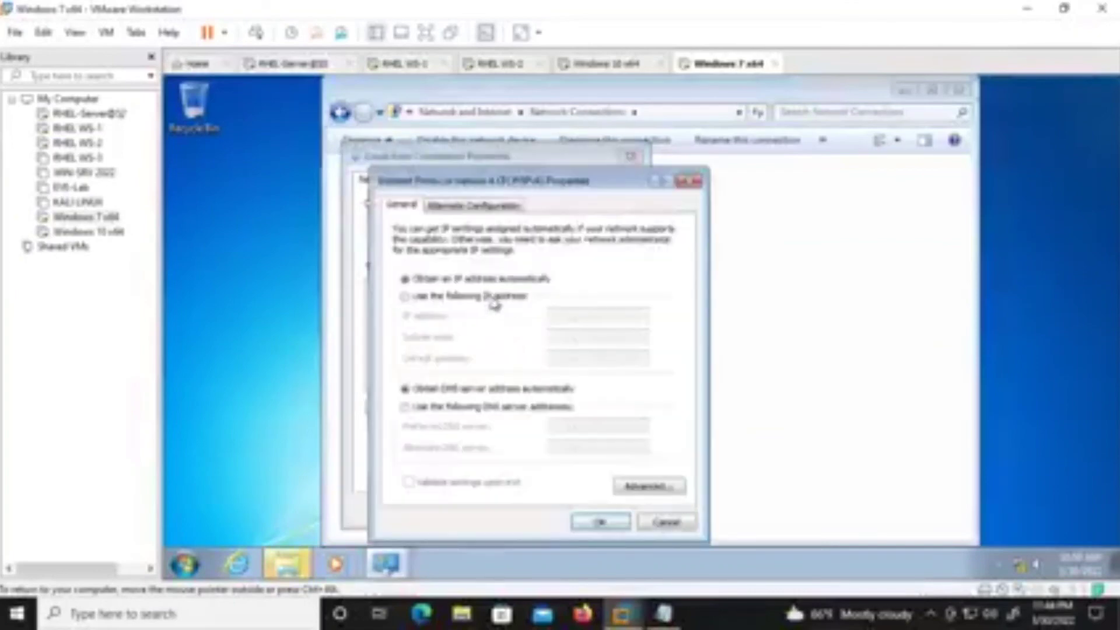
left_click(490, 297)
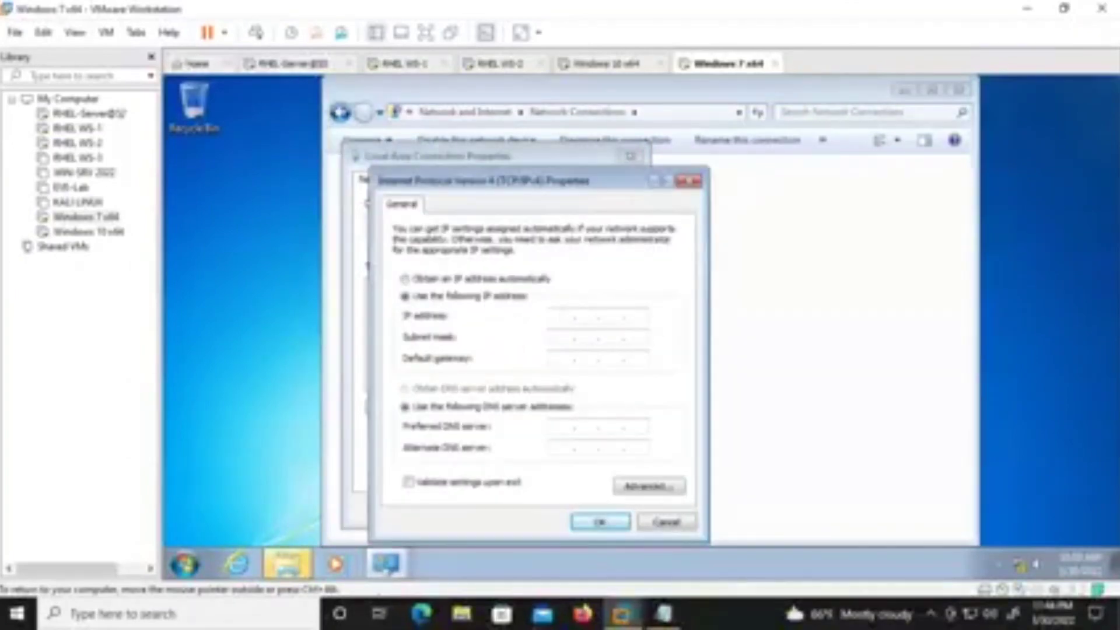
type("192 . 168 . 10 . 48")
key("Tab")
key("Tab")
key("Tab")
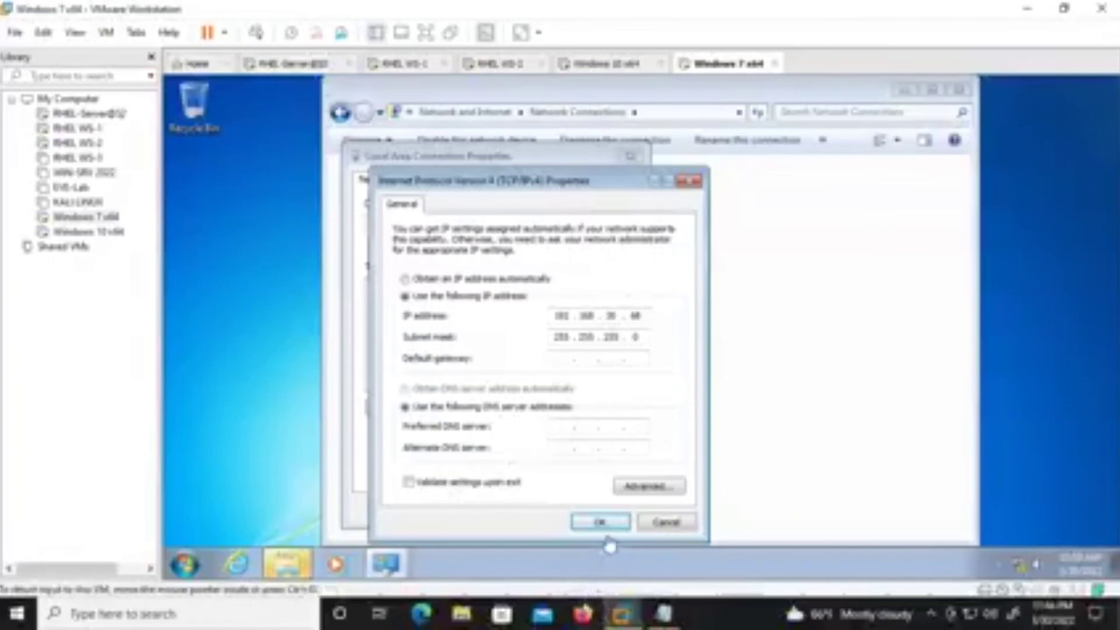
left_click(599, 521)
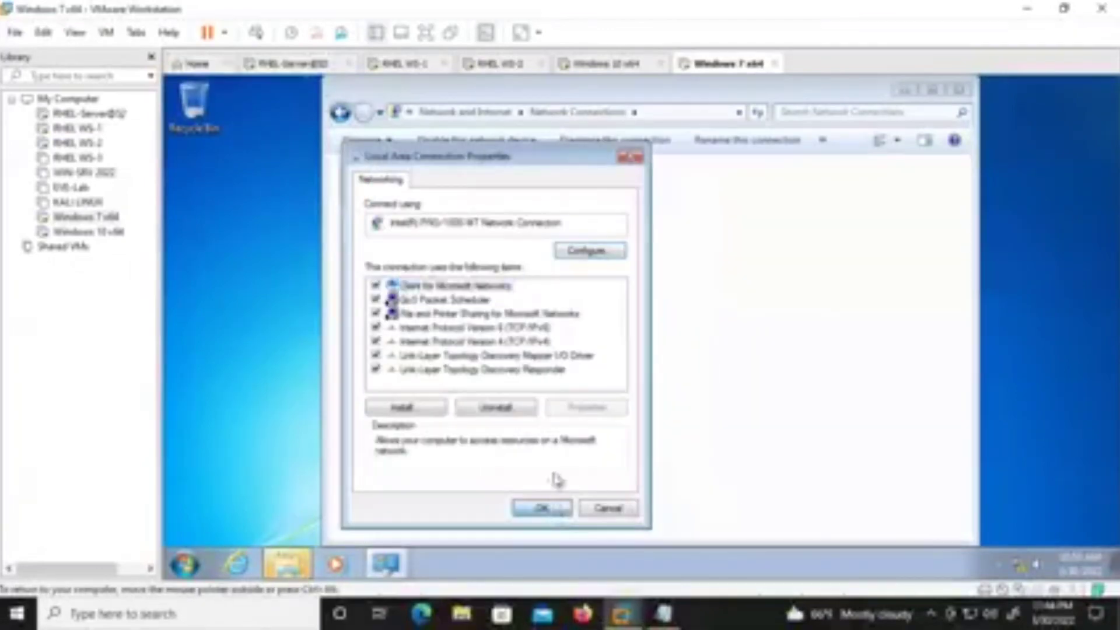
left_click(553, 503)
left_click(956, 94)
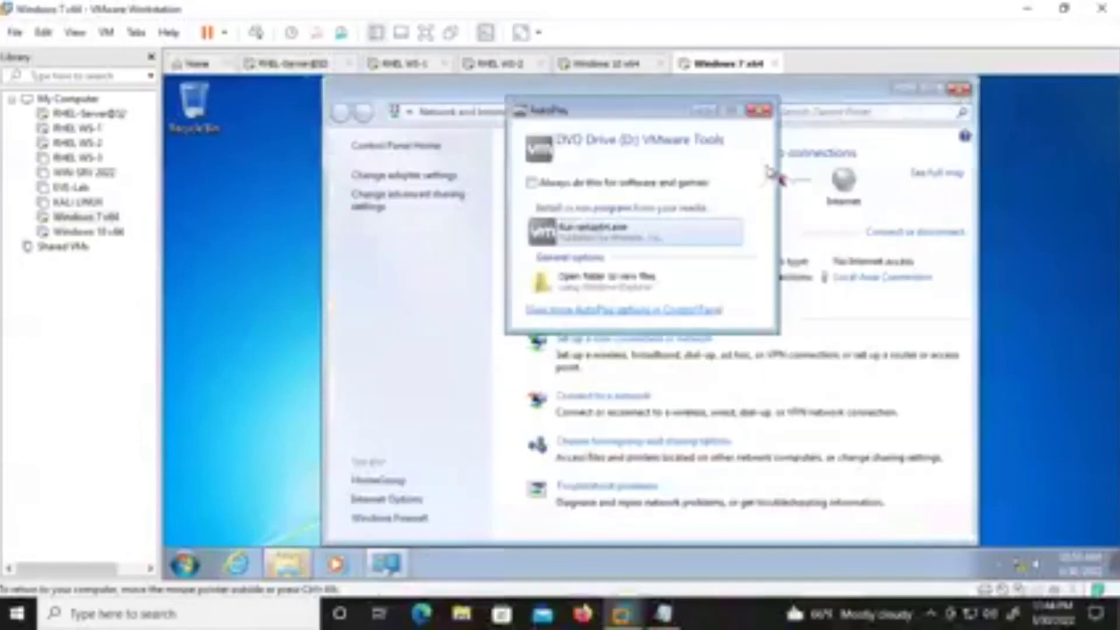
left_click(758, 110)
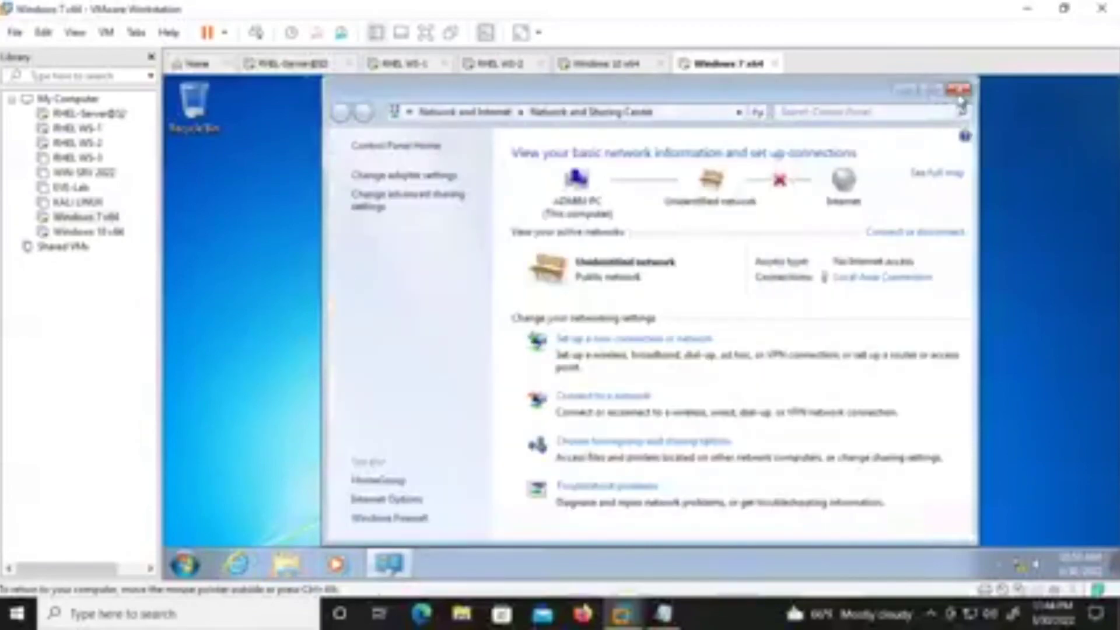
left_click(958, 93)
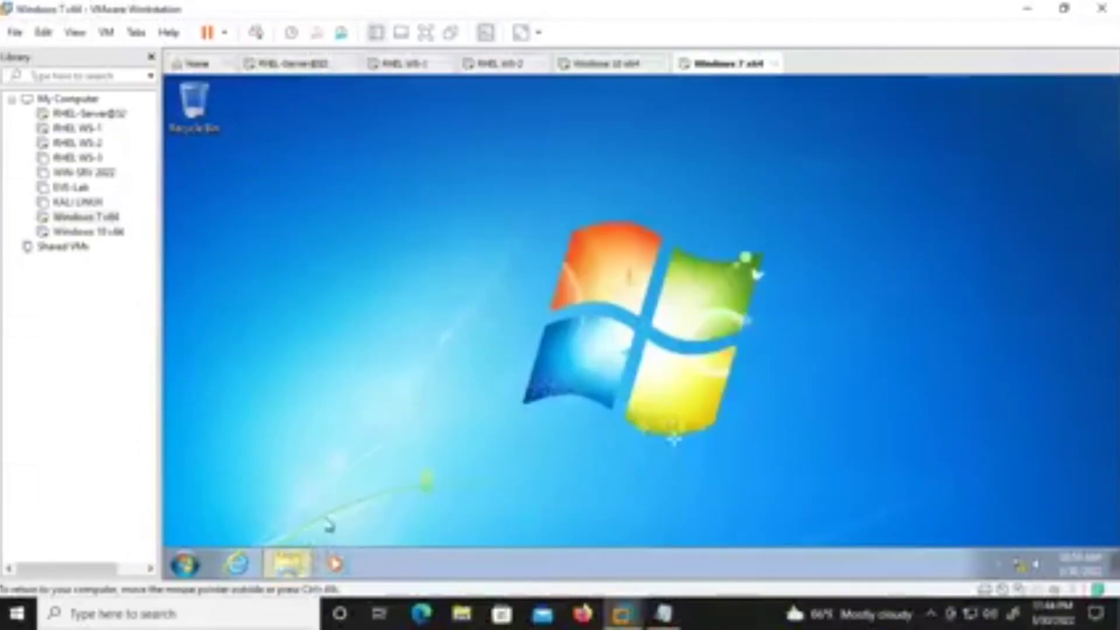
Create a new folder named CCB on Local Disk (C:).
left_click(300, 560)
left_click(383, 361)
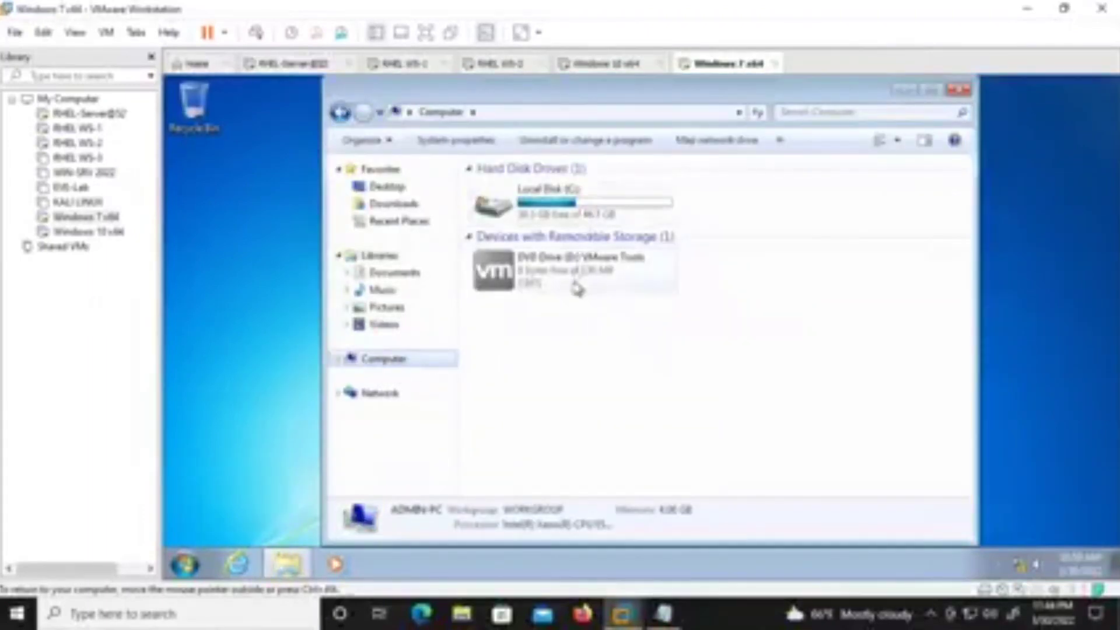
double_click(583, 213)
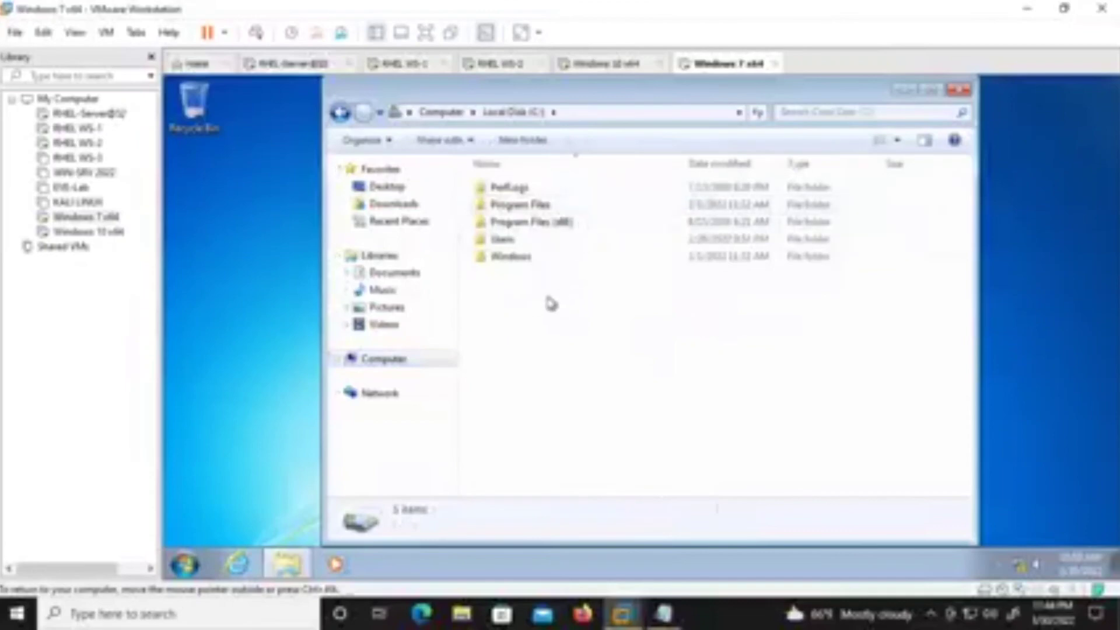
right_click(554, 296)
mouse_move(612, 457)
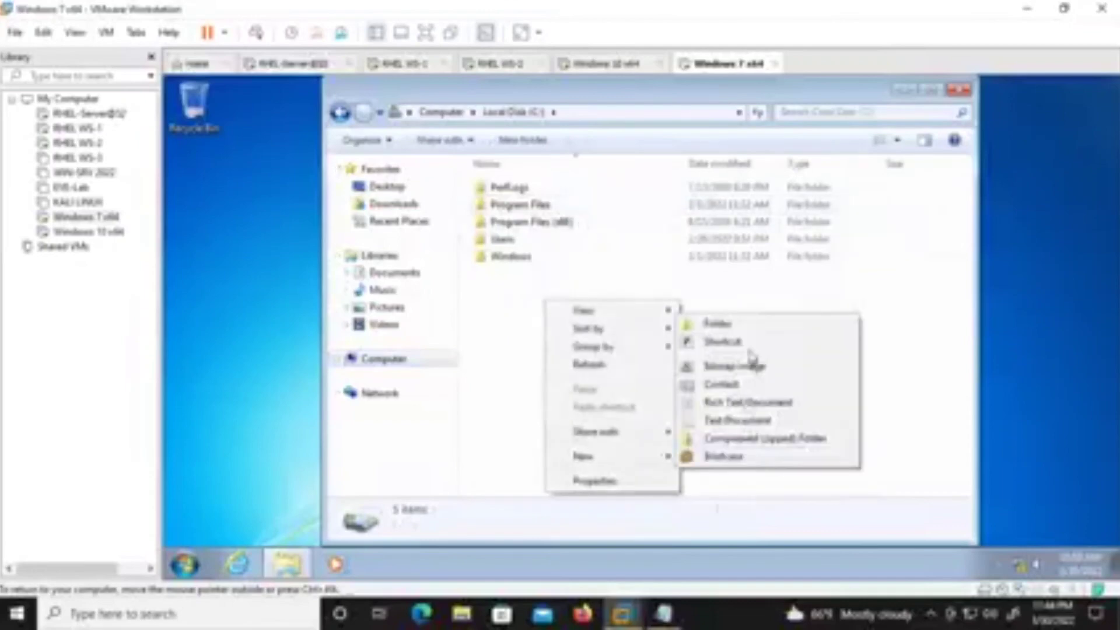
left_click(755, 325)
key("BackSpace")
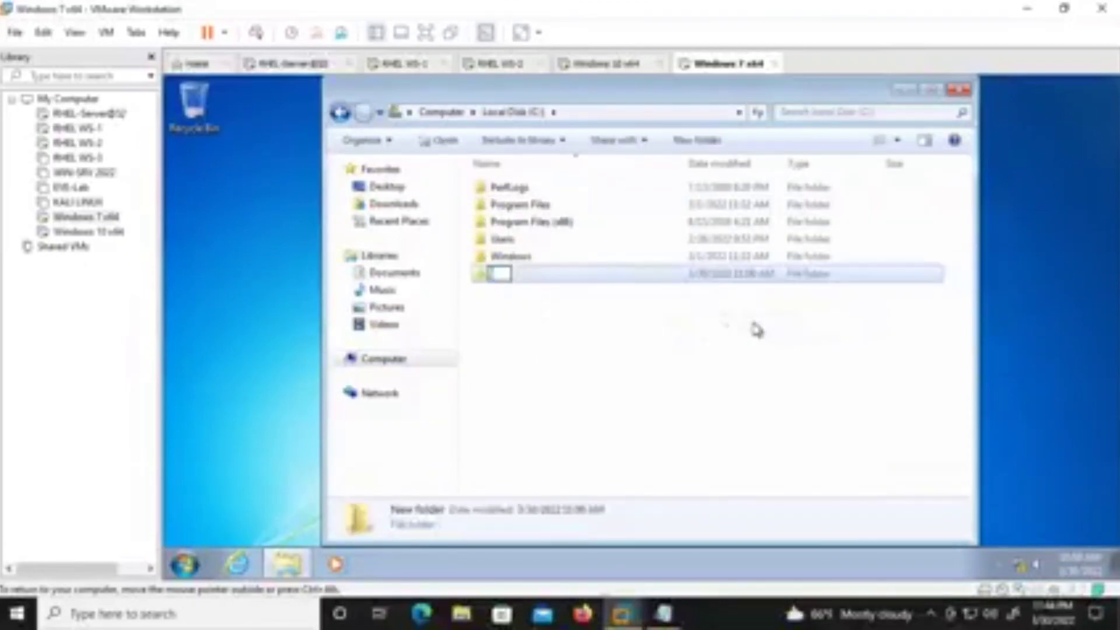
key("Return")
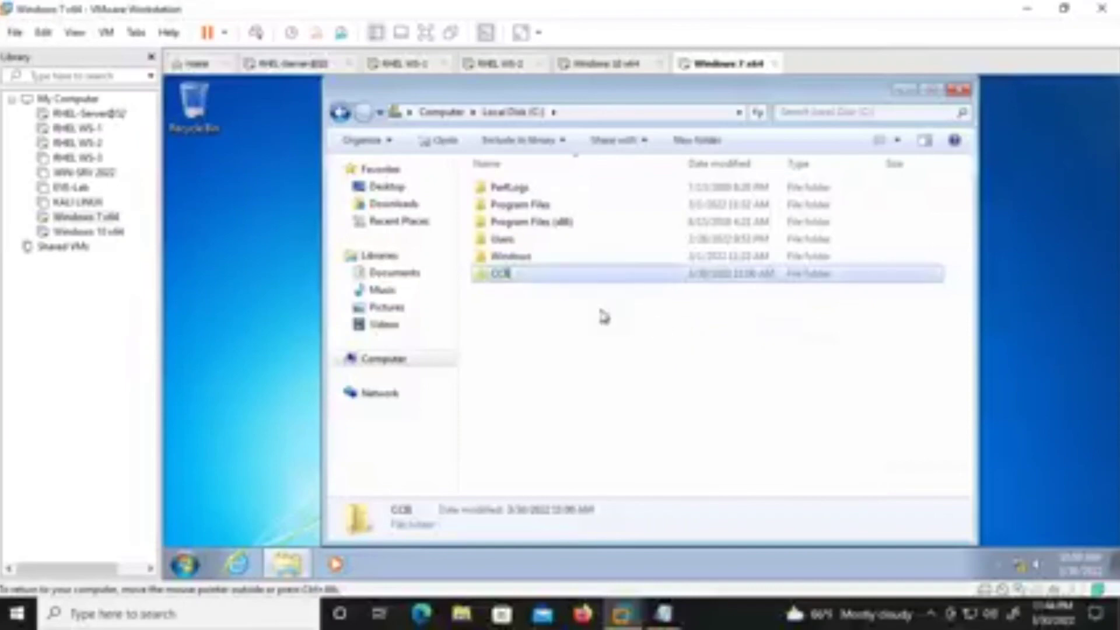
Copy the Wildlife video from Sample Videos into C:\CCB.
left_click(438, 318)
double_click(509, 245)
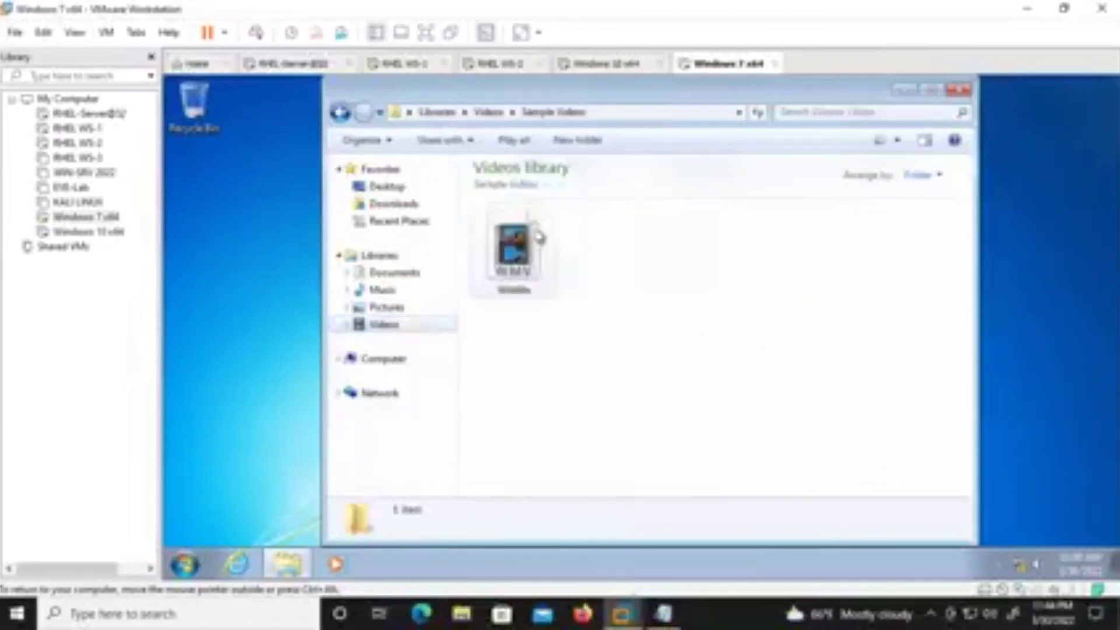
left_click(534, 236)
key("shift+F10")
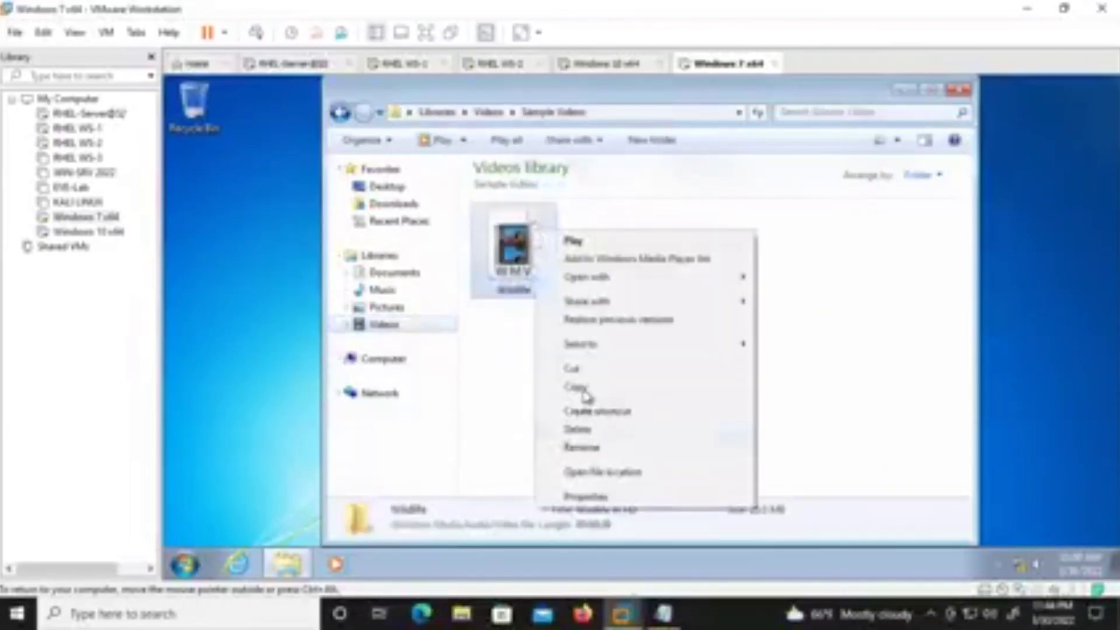
left_click(583, 388)
left_click(341, 113)
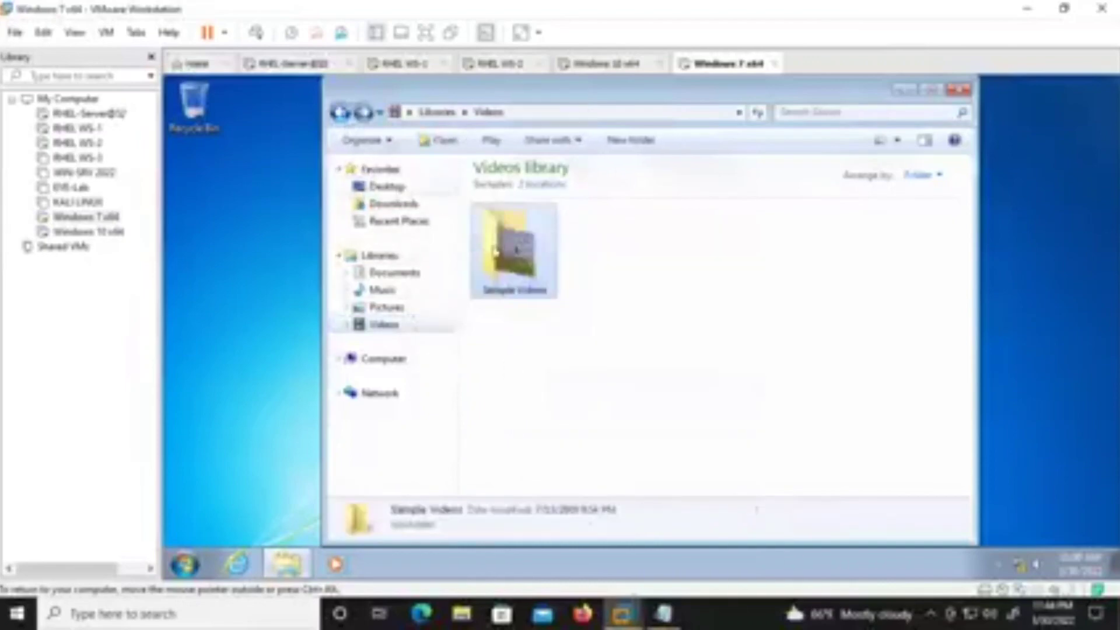
left_click(397, 362)
double_click(519, 205)
double_click(523, 190)
right_click(532, 243)
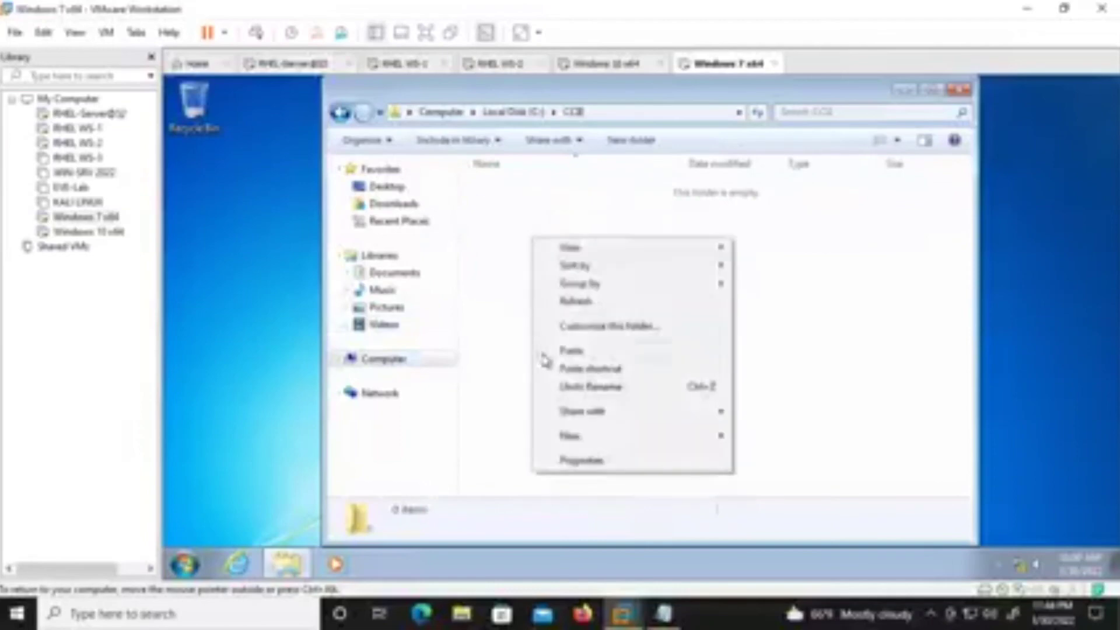
left_click(542, 352)
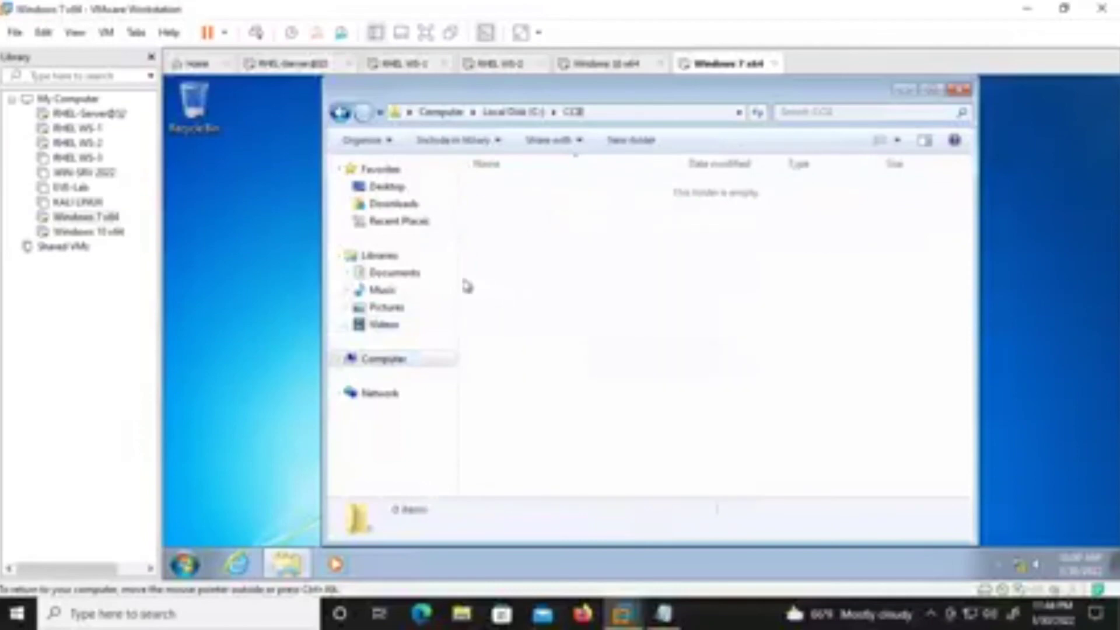
Turn on Advanced Sharing for the CCB folder from its Properties.
left_click(340, 113)
right_click(502, 192)
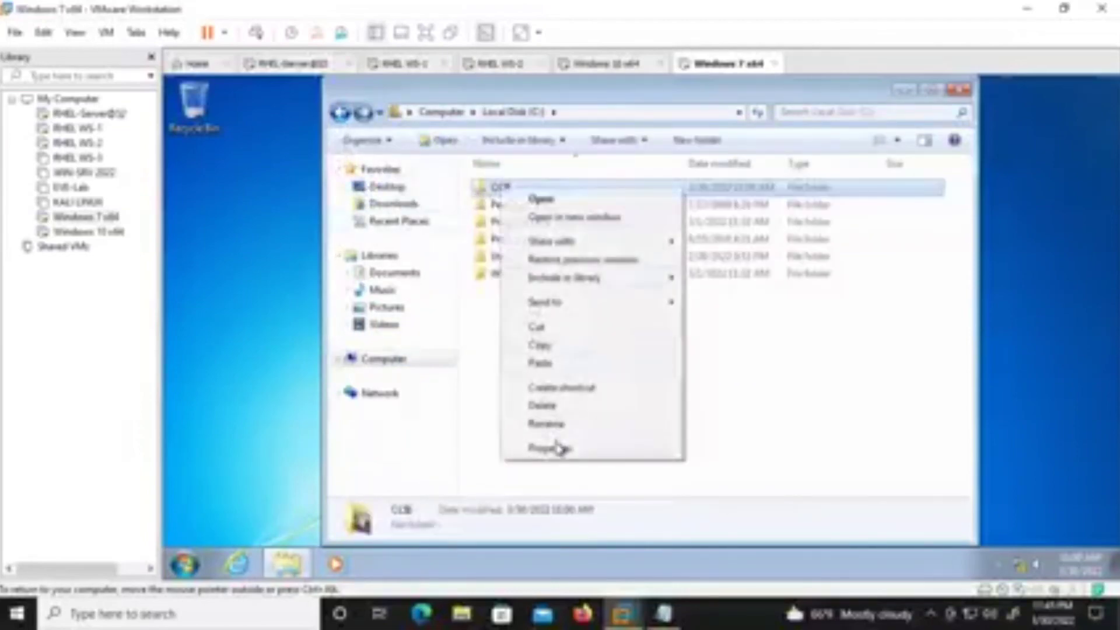
left_click(559, 448)
left_click(573, 185)
left_click(575, 380)
left_click(571, 212)
Give Everyone Full Control on the CCB share, apply all dialogs, and switch to Windows 10.
left_click(575, 408)
left_click(721, 379)
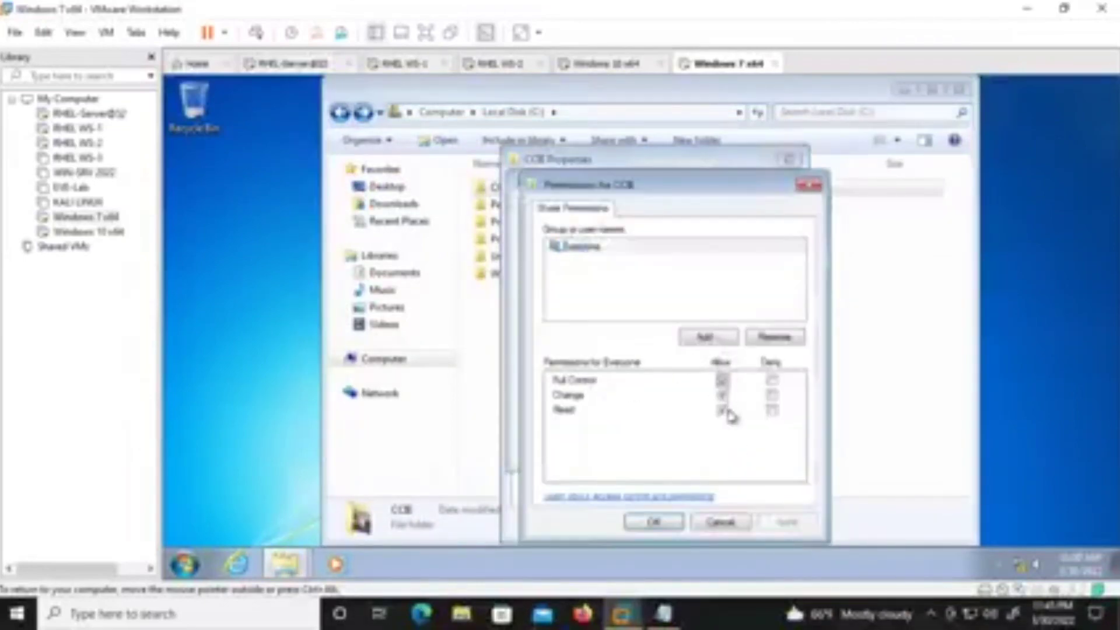
left_click(787, 524)
left_click(676, 523)
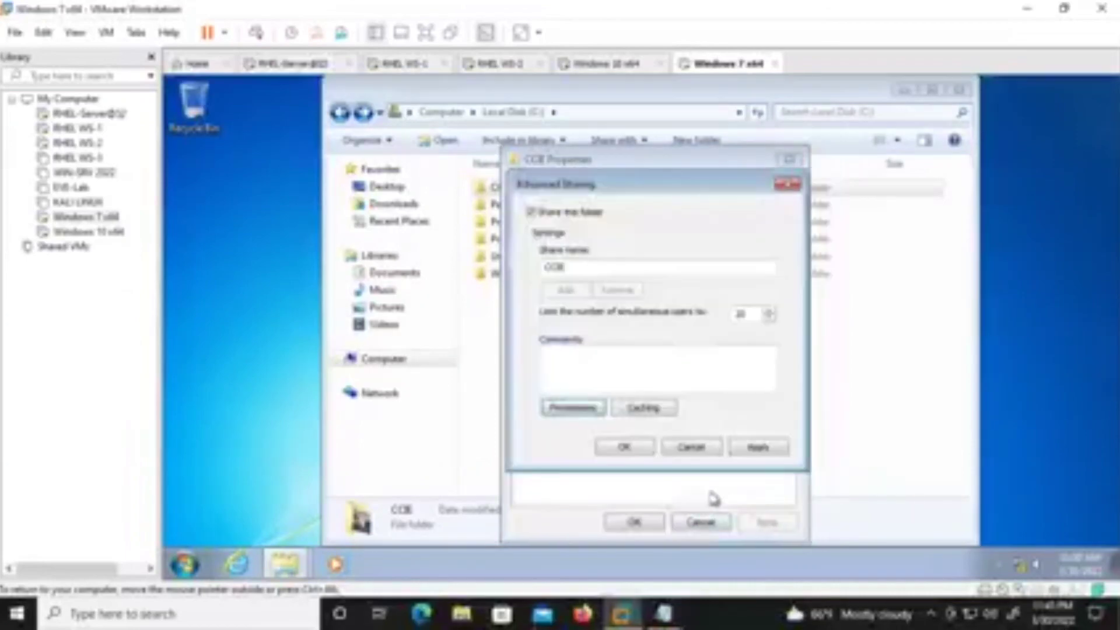
left_click(751, 452)
left_click(630, 448)
left_click(635, 522)
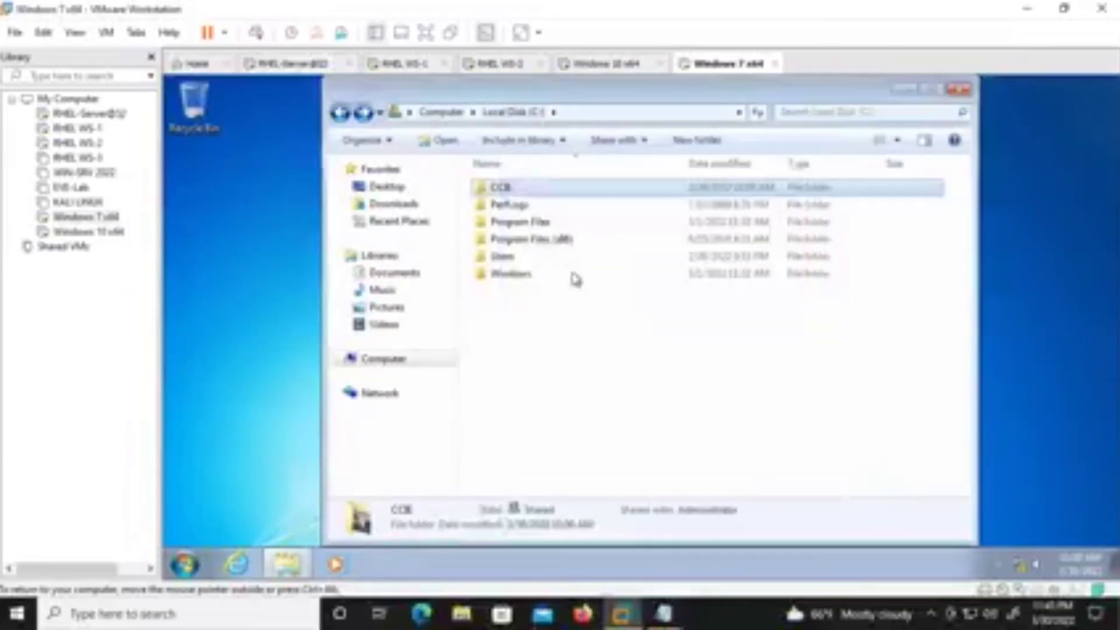
left_click(584, 64)
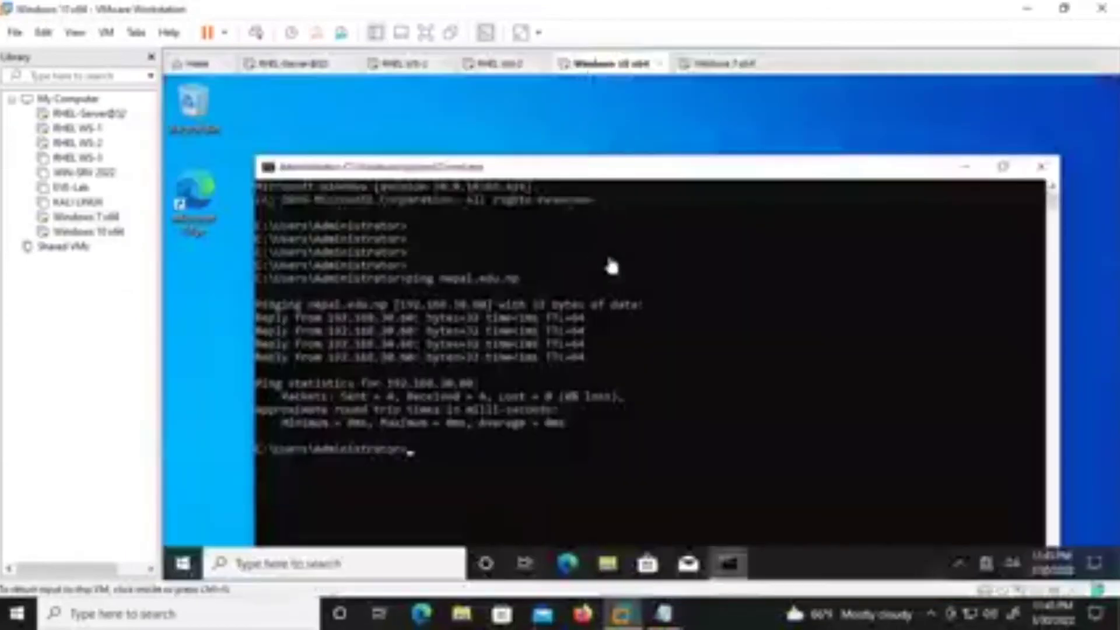
Start a Run prompt on Windows 10 with a partial network address, then dismiss it.
left_click(441, 450)
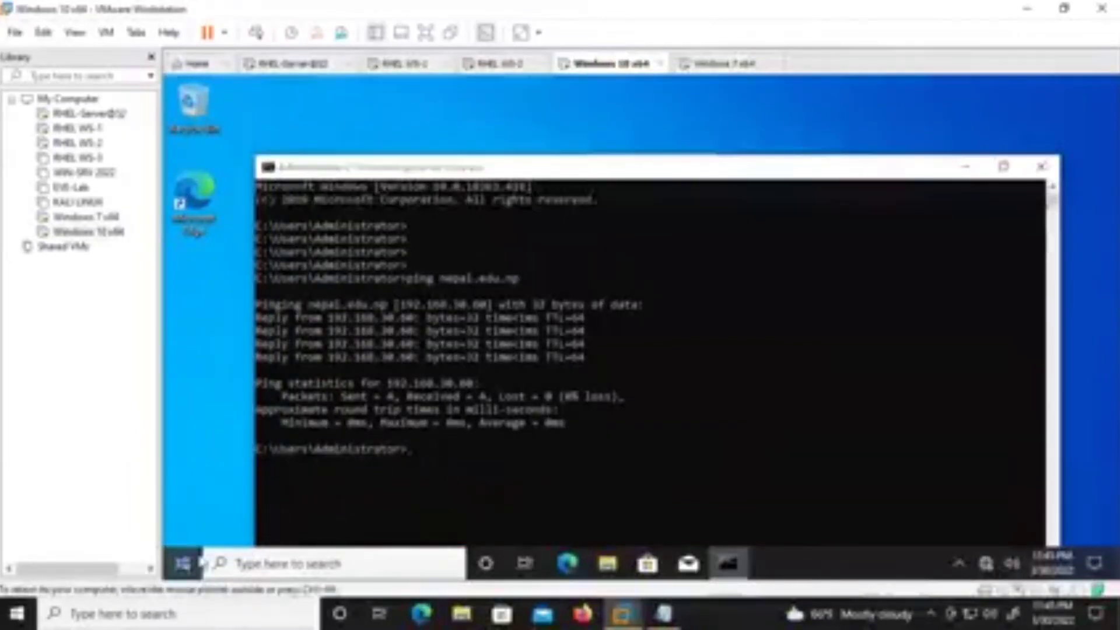
right_click(183, 564)
left_click(280, 474)
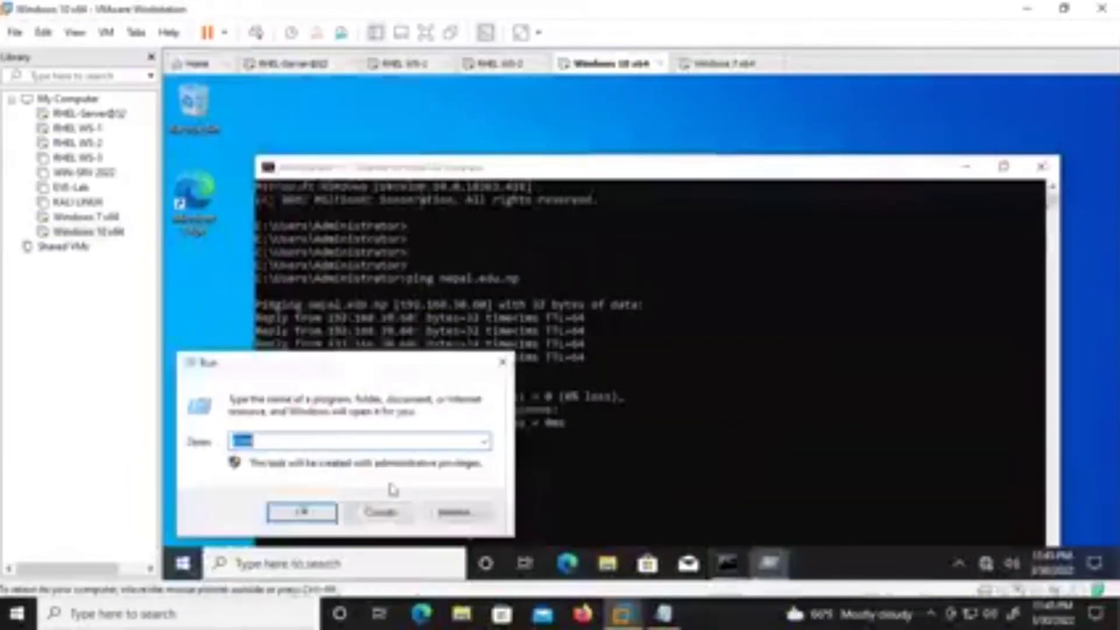
type("\\\\192.168.30.88")
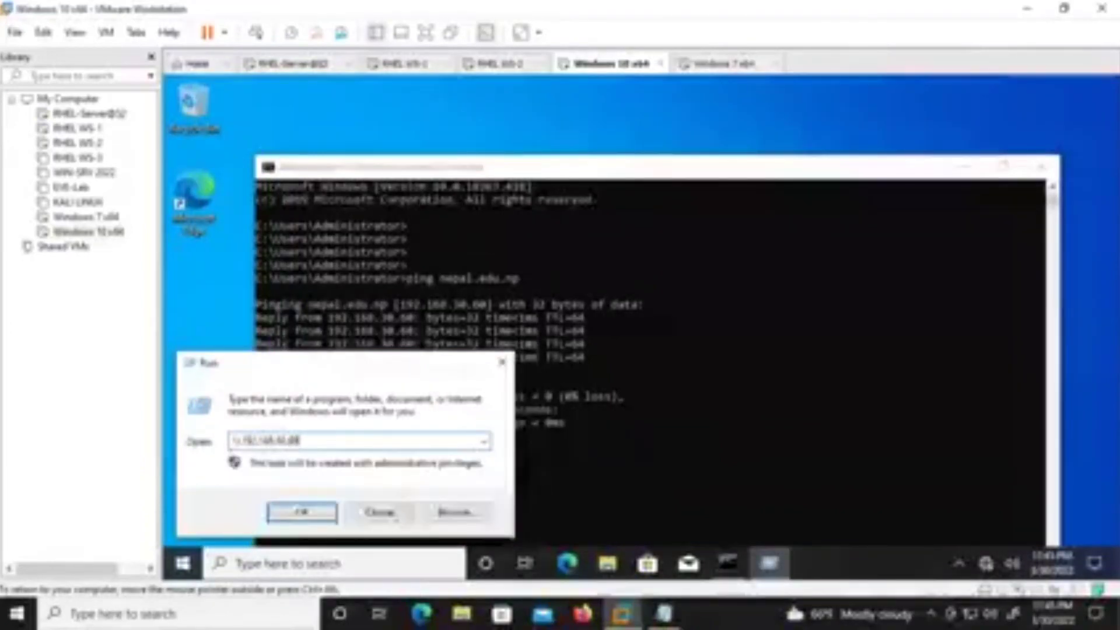
key("Return")
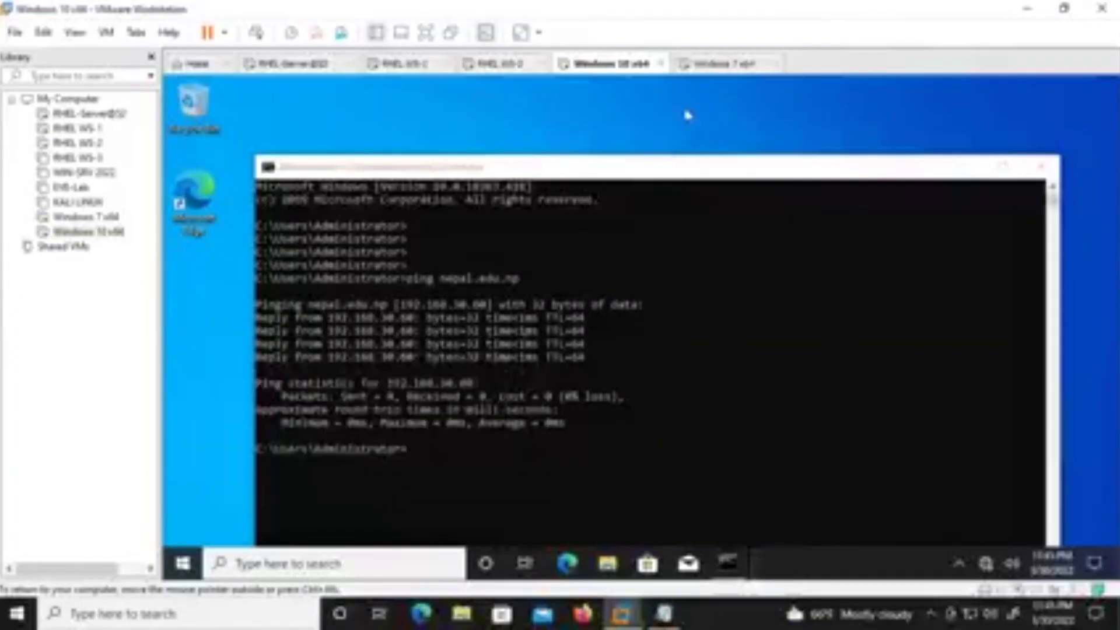
Check the Windows 7 IP address with ipconfig in a command prompt.
left_click(702, 64)
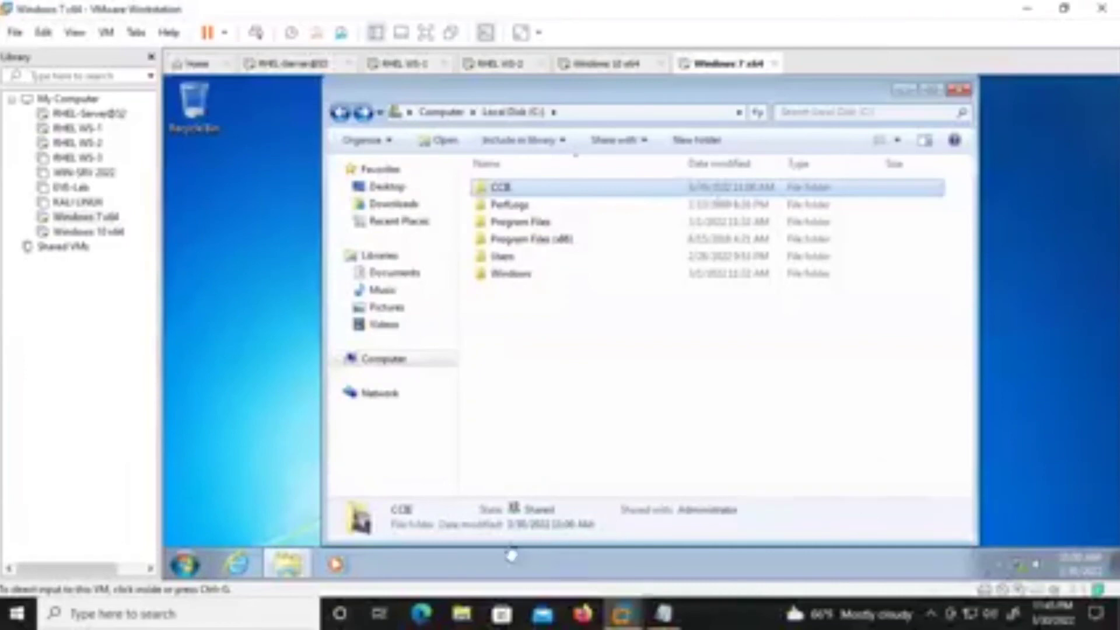
left_click(201, 566)
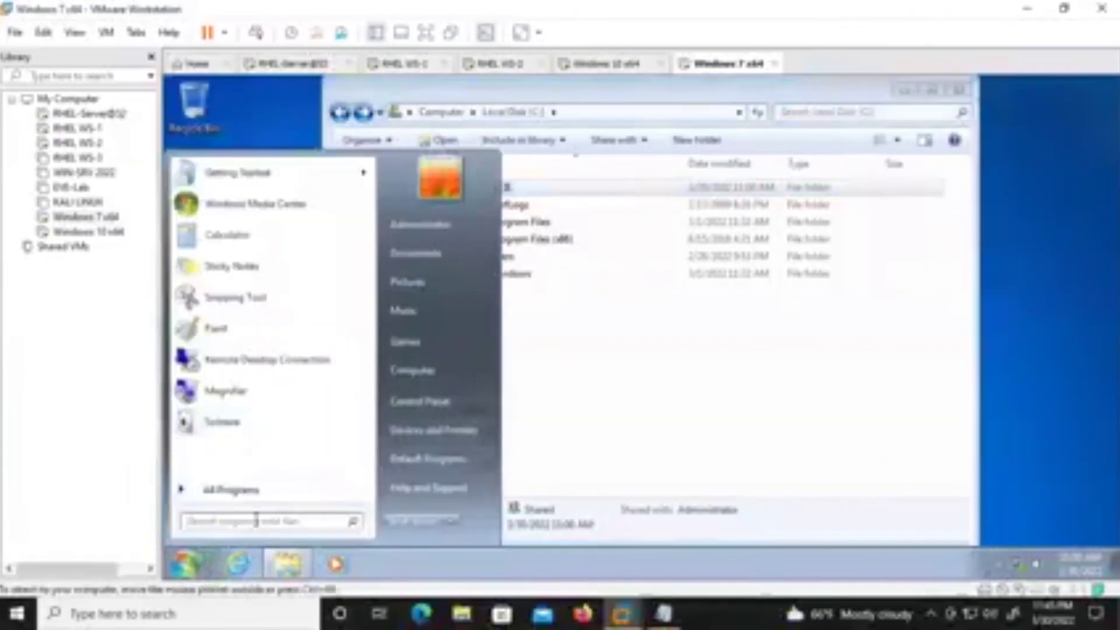
type("cmd")
key("Return")
type("ipconfig")
key("Return")
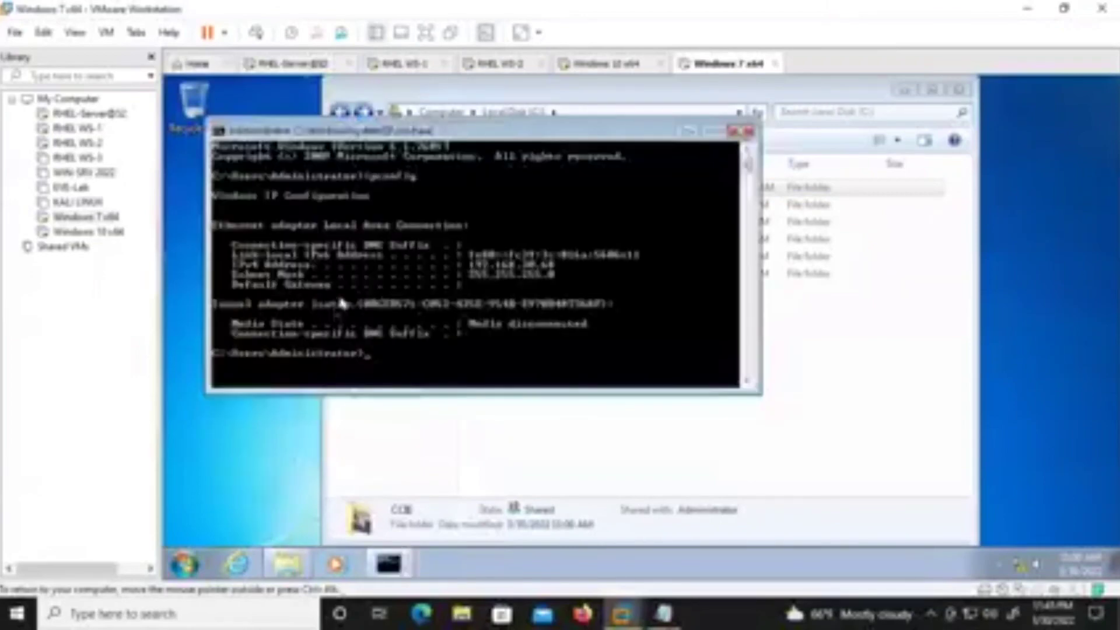
From Windows 10, open \\192.168.30.68 via Run and browse into the CCB folder.
left_click(592, 66)
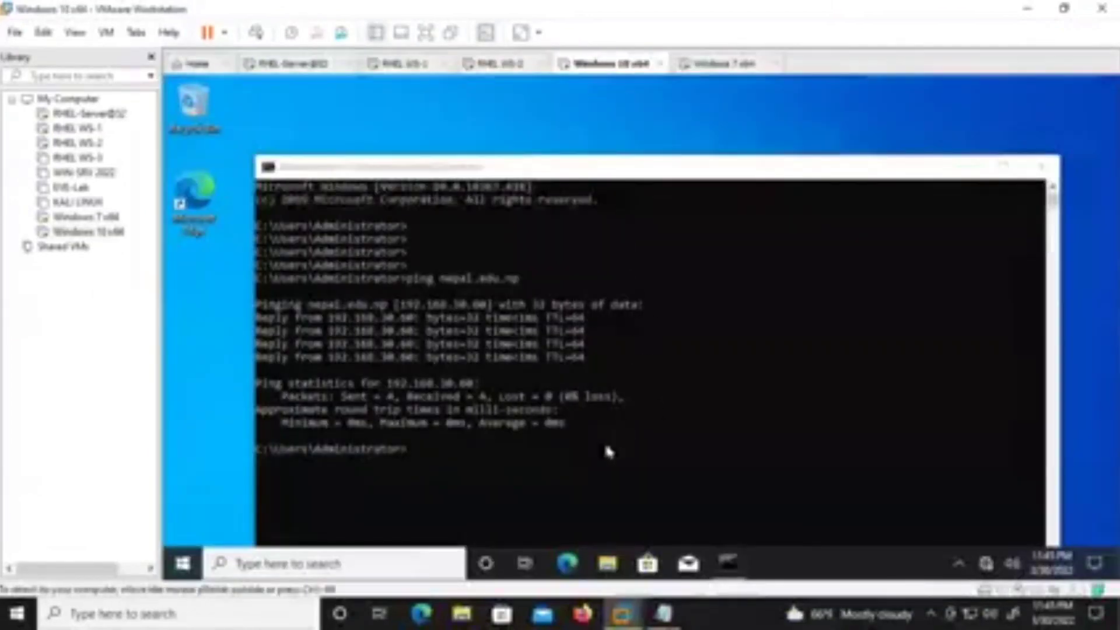
key("super+r")
key("BackSpace")
type("\\\\192.168")
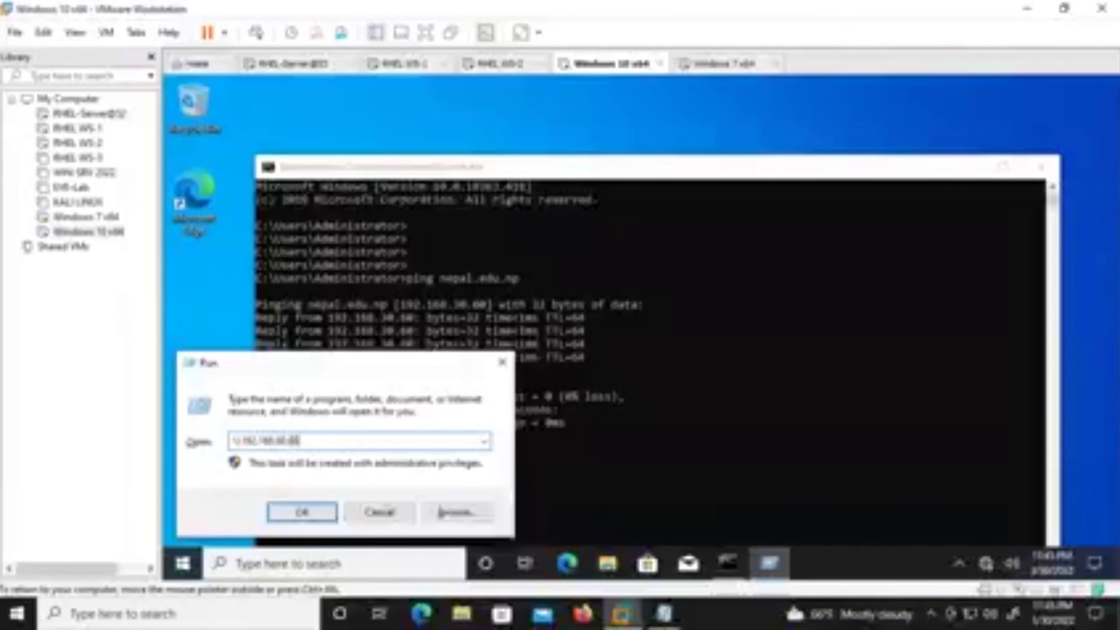
type(".30.68")
key("Return")
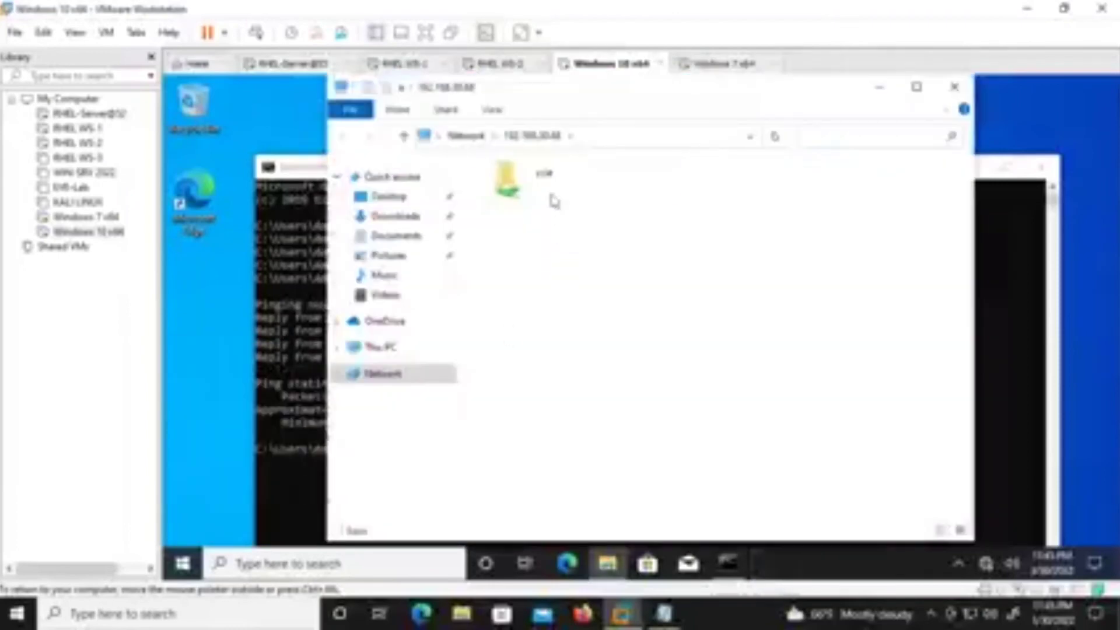
double_click(553, 199)
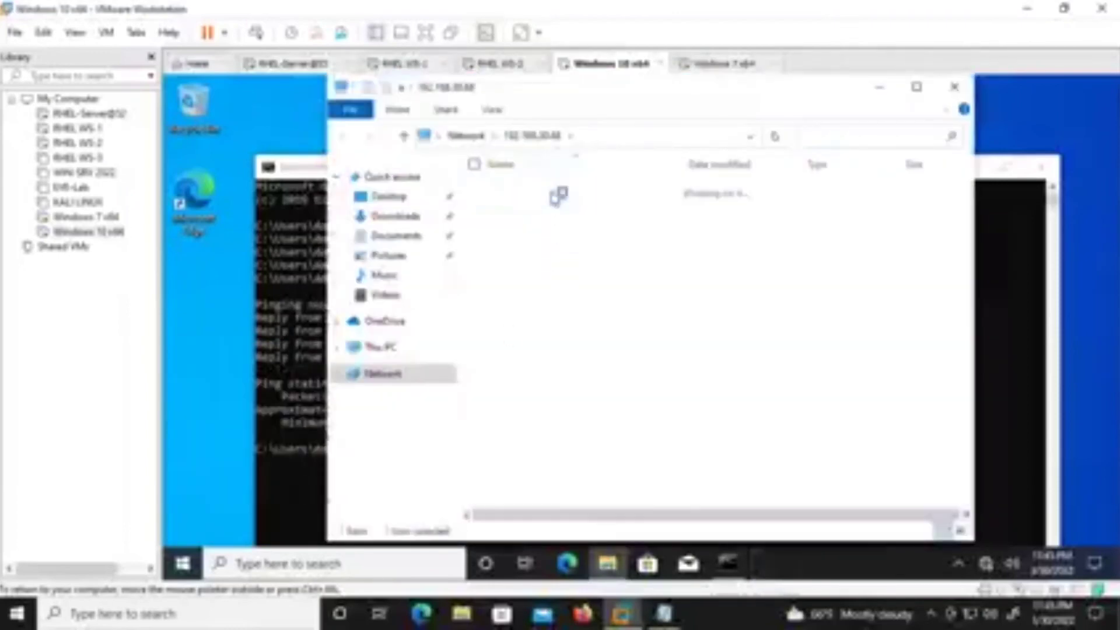
left_click(347, 136)
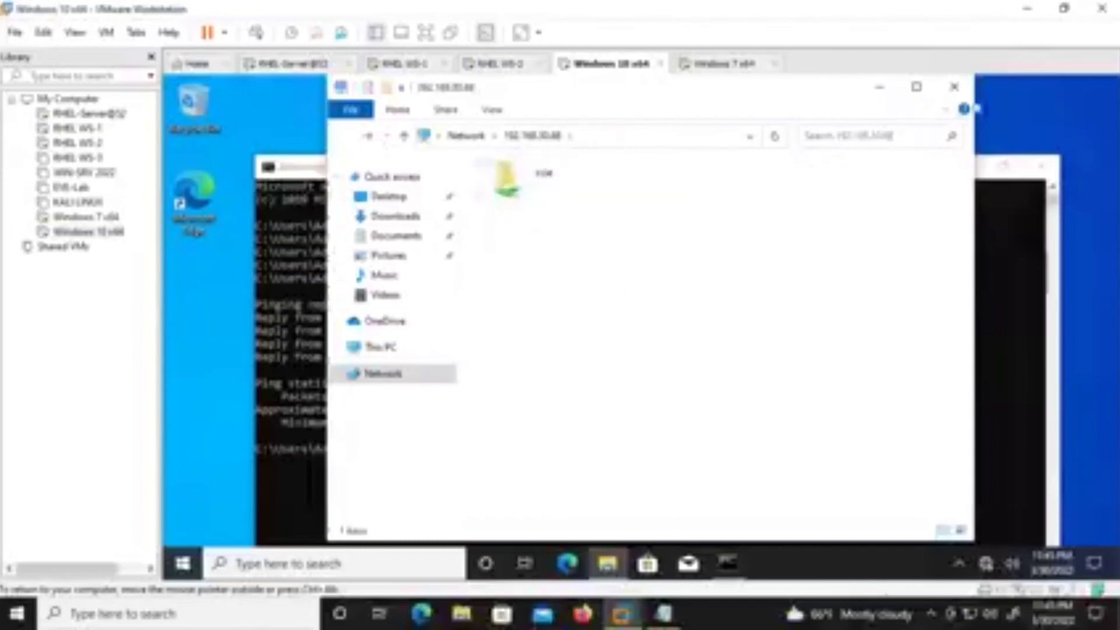
Close the command prompt and share window, then reopen Run with \\192.168.30.68 selected.
left_click(1042, 166)
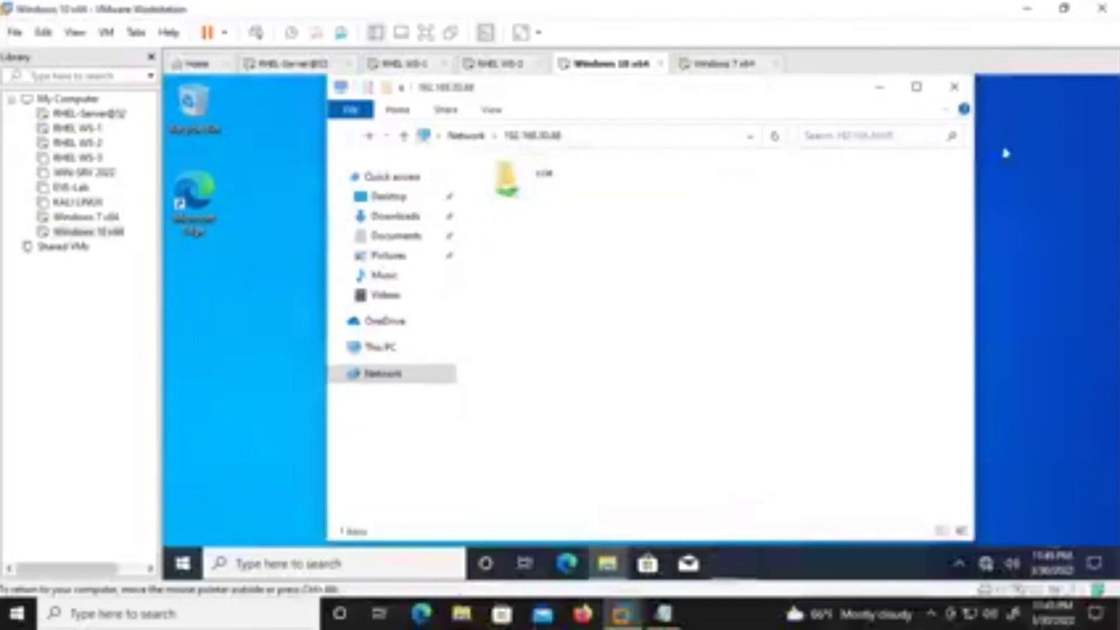
left_click(953, 92)
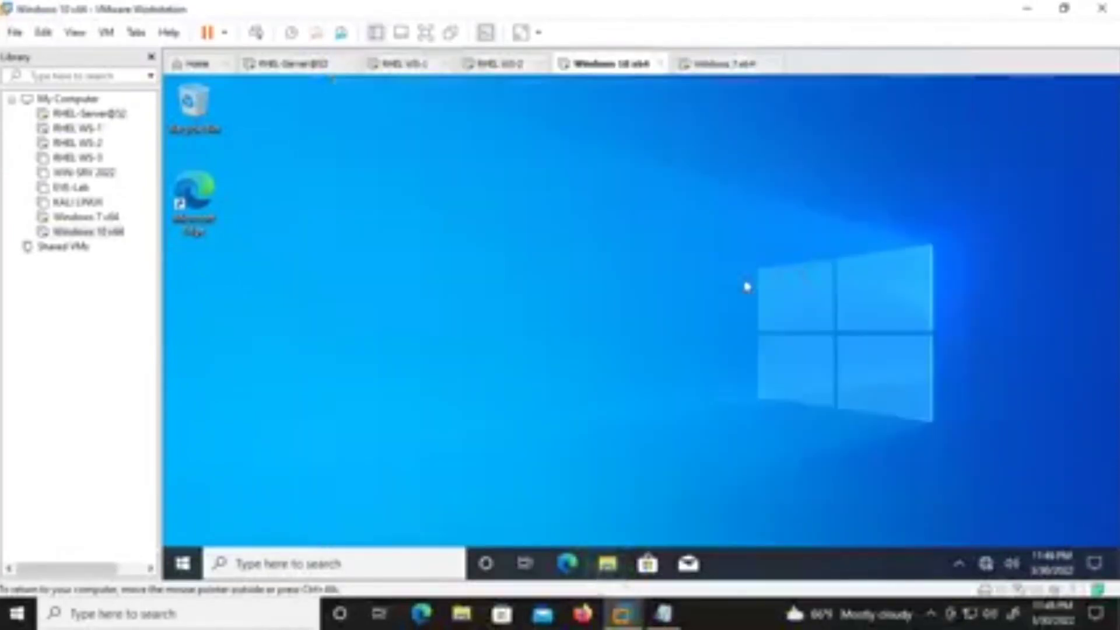
key("super+r")
left_click(376, 442)
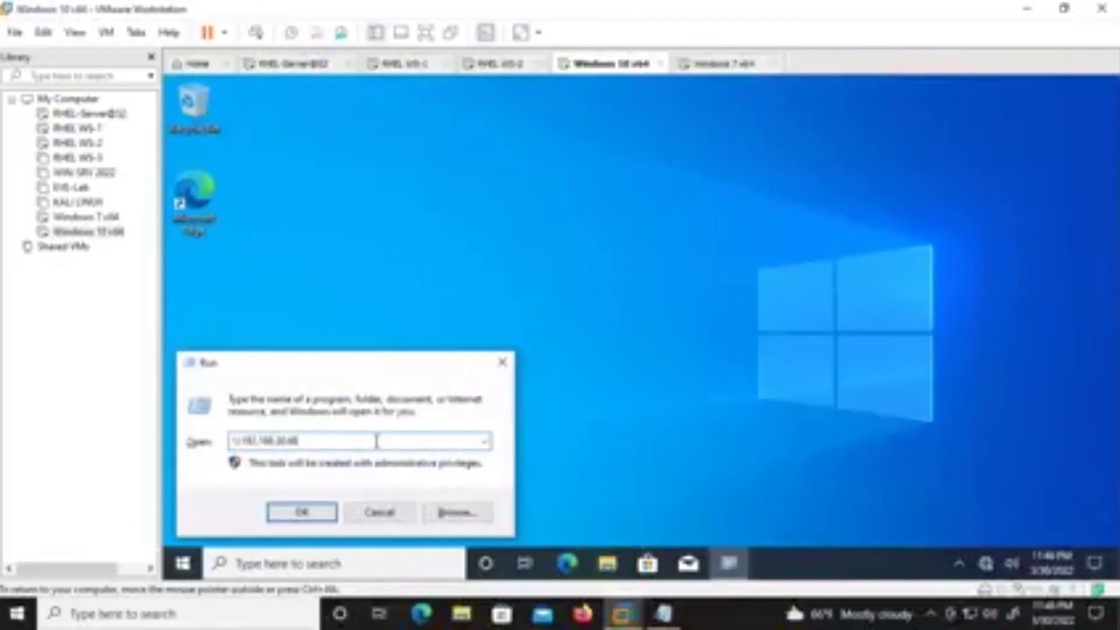
left_click_drag(376, 442, 179, 448)
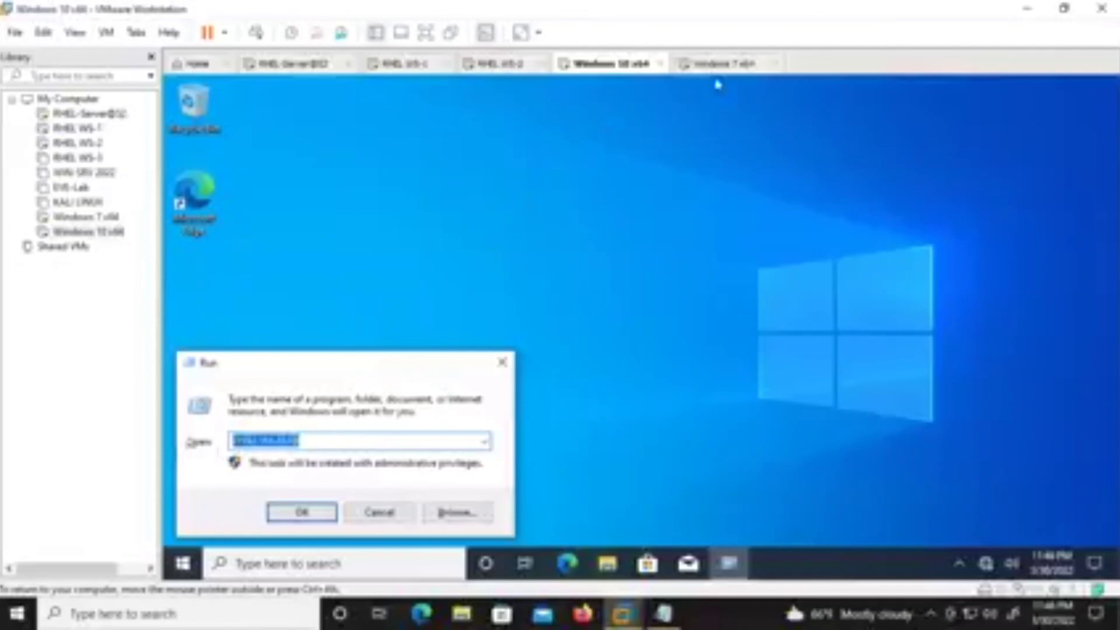
left_click(720, 64)
left_click(603, 64)
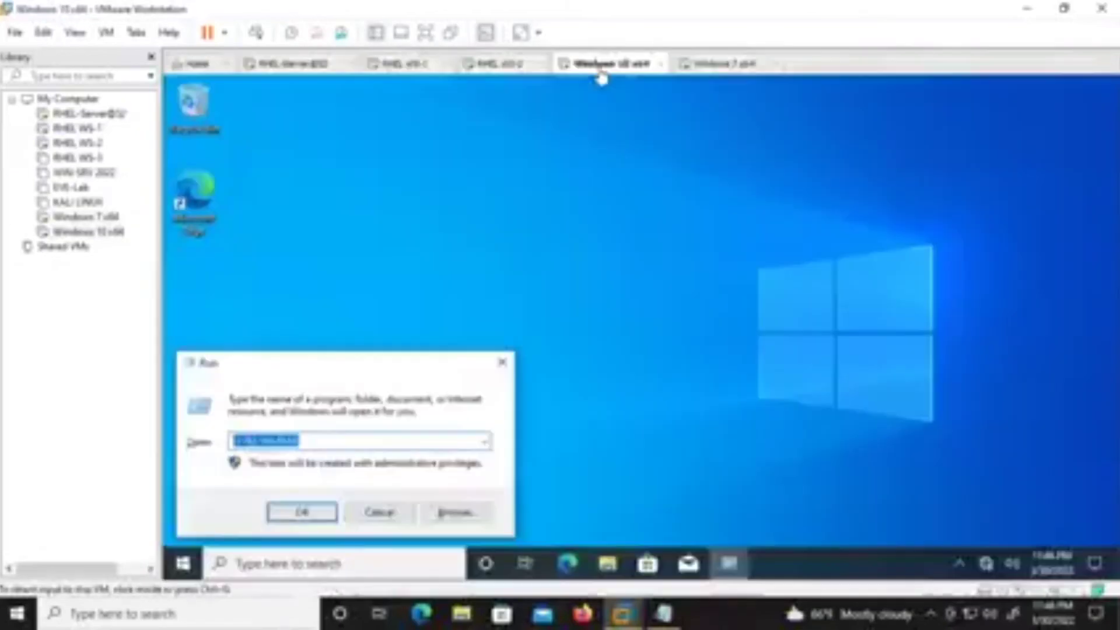
On Windows 7, review the Local Area Connection IPv4 properties and accept them unchanged.
left_click(720, 64)
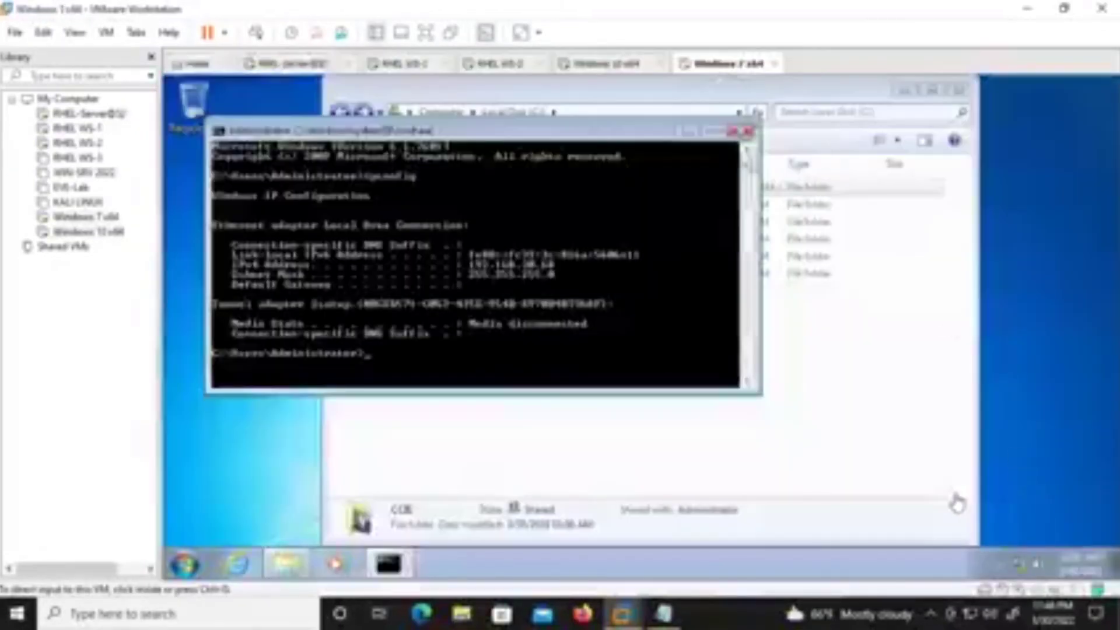
right_click(1014, 565)
left_click(1010, 554)
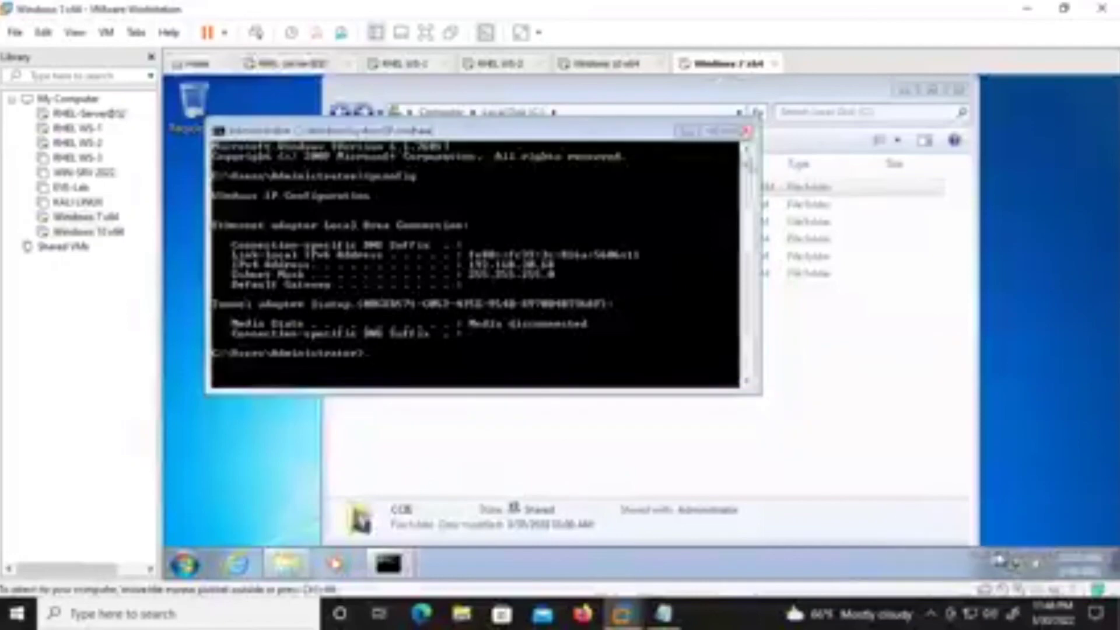
left_click(421, 182)
right_click(426, 199)
left_click(498, 351)
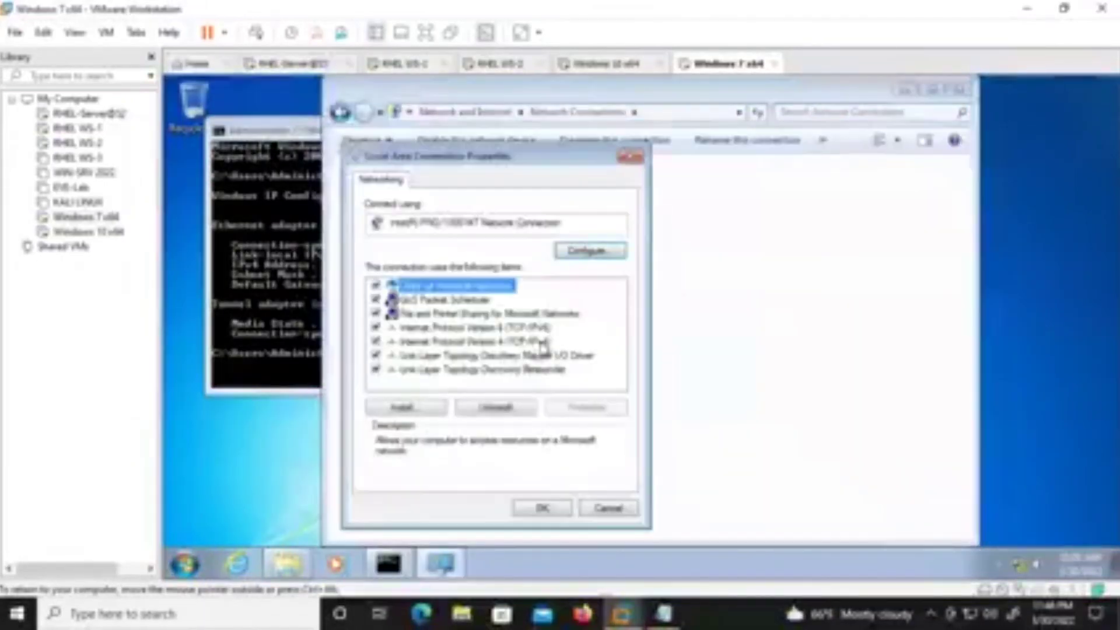
double_click(545, 347)
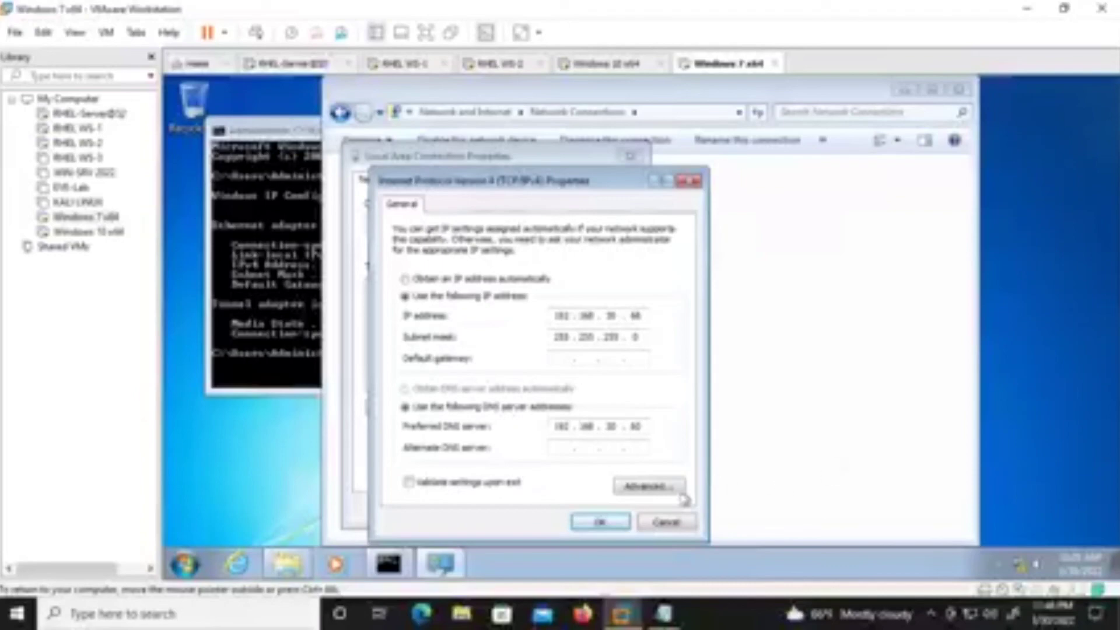
left_click(619, 524)
Close the connection properties, Network Connections, drive C and command prompt windows.
left_click(565, 518)
left_click(695, 336)
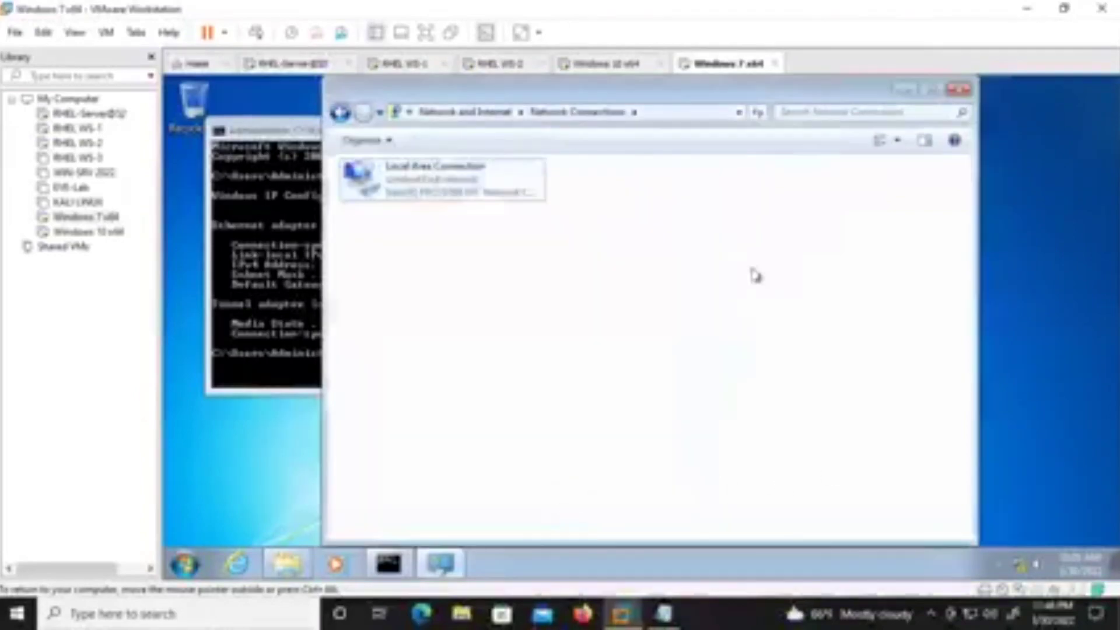
left_click(957, 90)
left_click(958, 90)
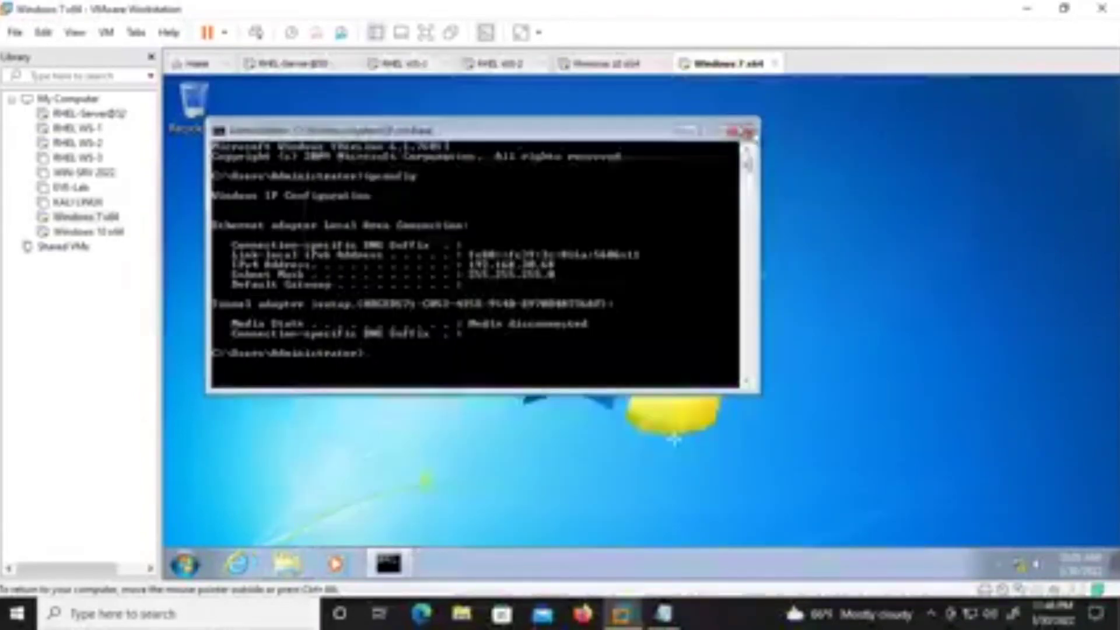
left_click(749, 132)
Set the Windows 7 primary DNS suffix to nepal.edu.np in Computer Name settings.
left_click(186, 564)
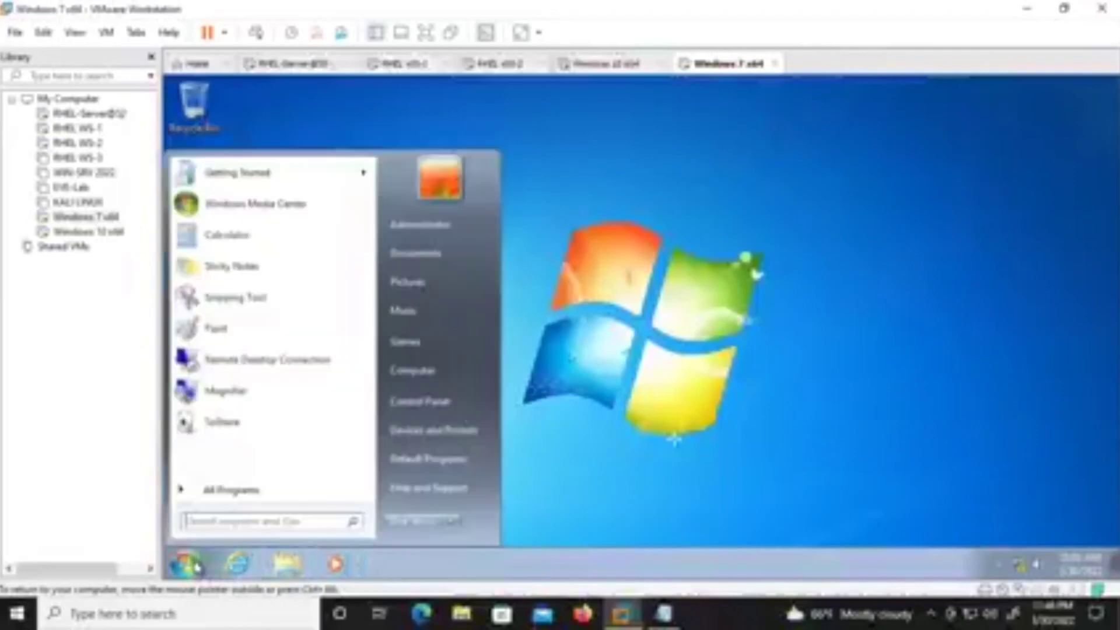
left_click(459, 514)
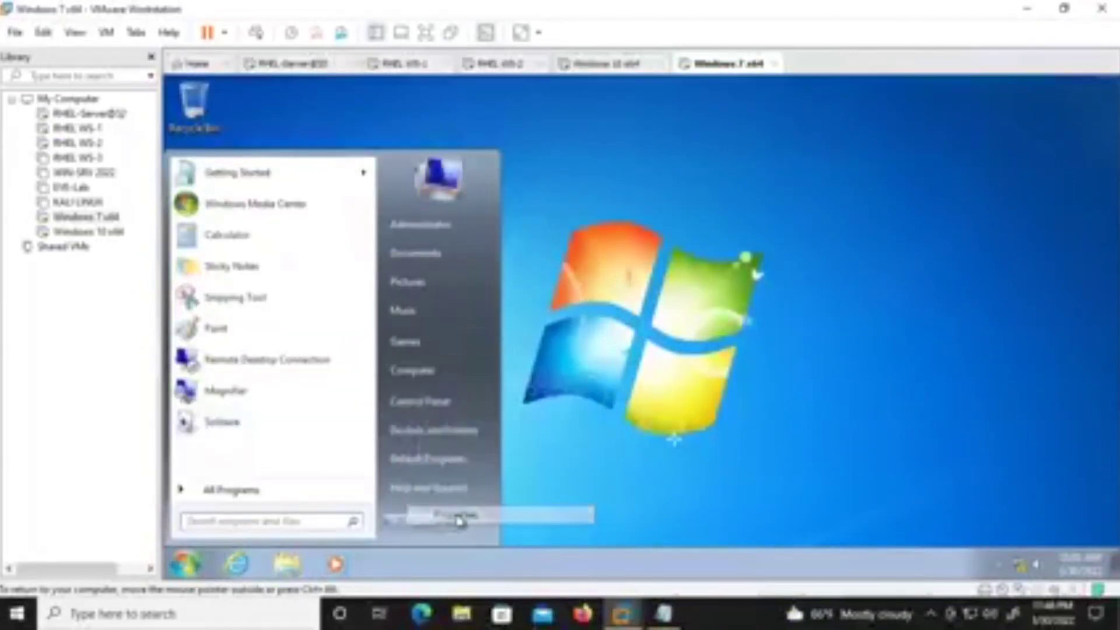
left_click(905, 477)
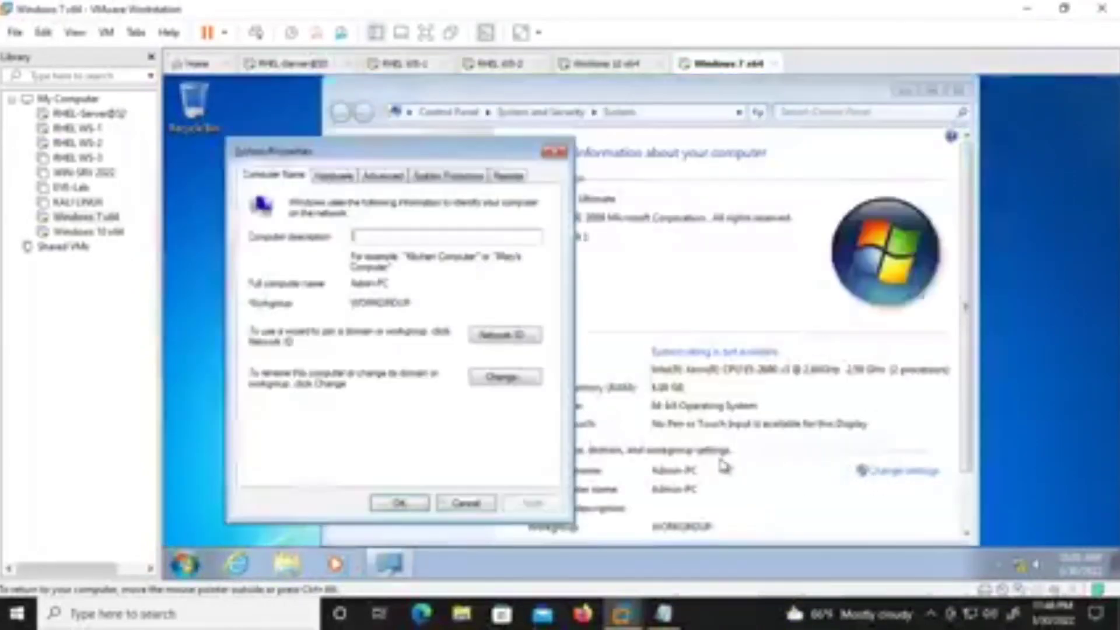
left_click(513, 378)
left_click(461, 332)
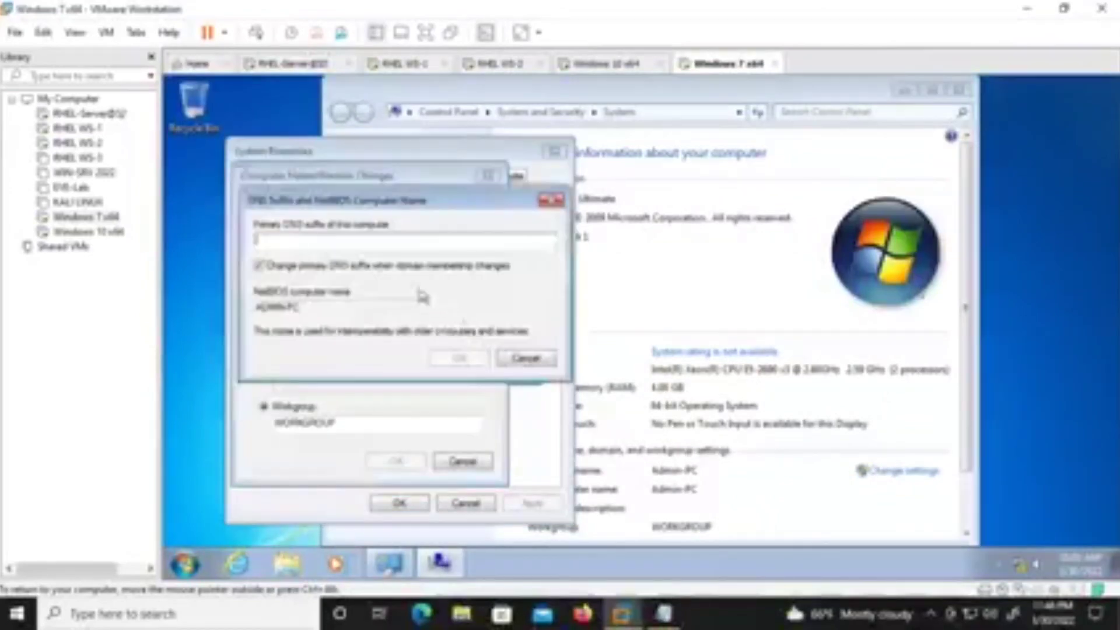
type("test")
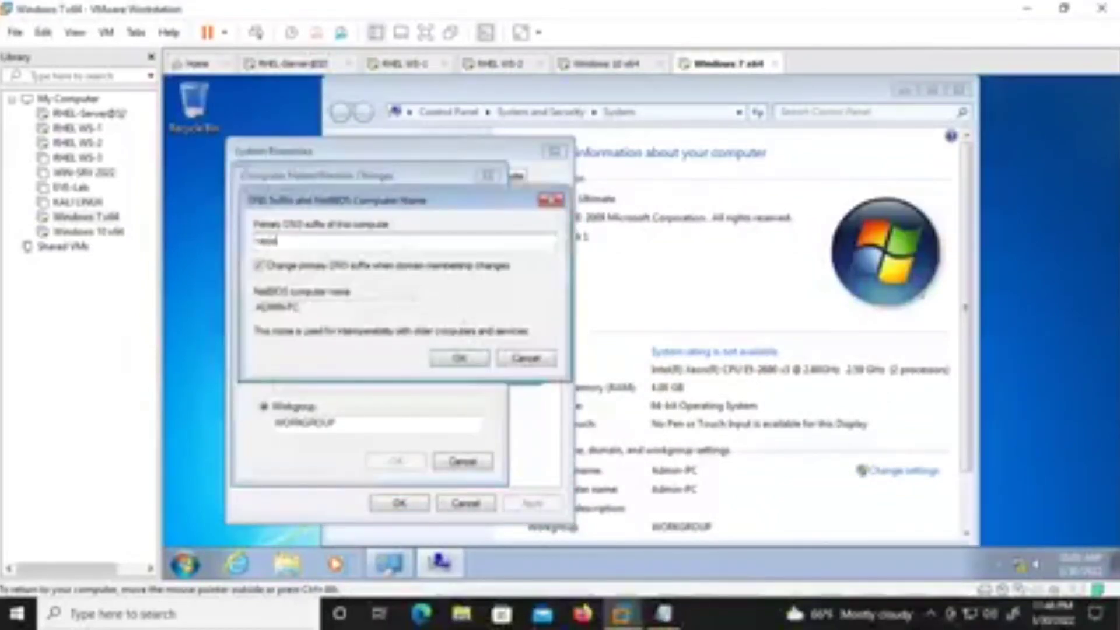
type(".l")
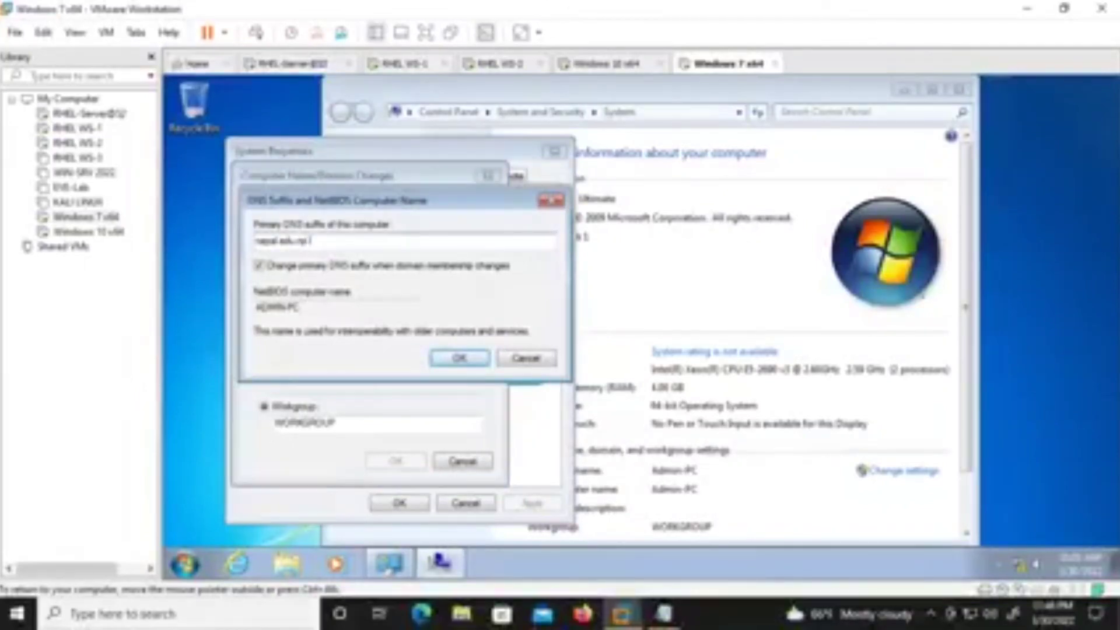
left_click(458, 358)
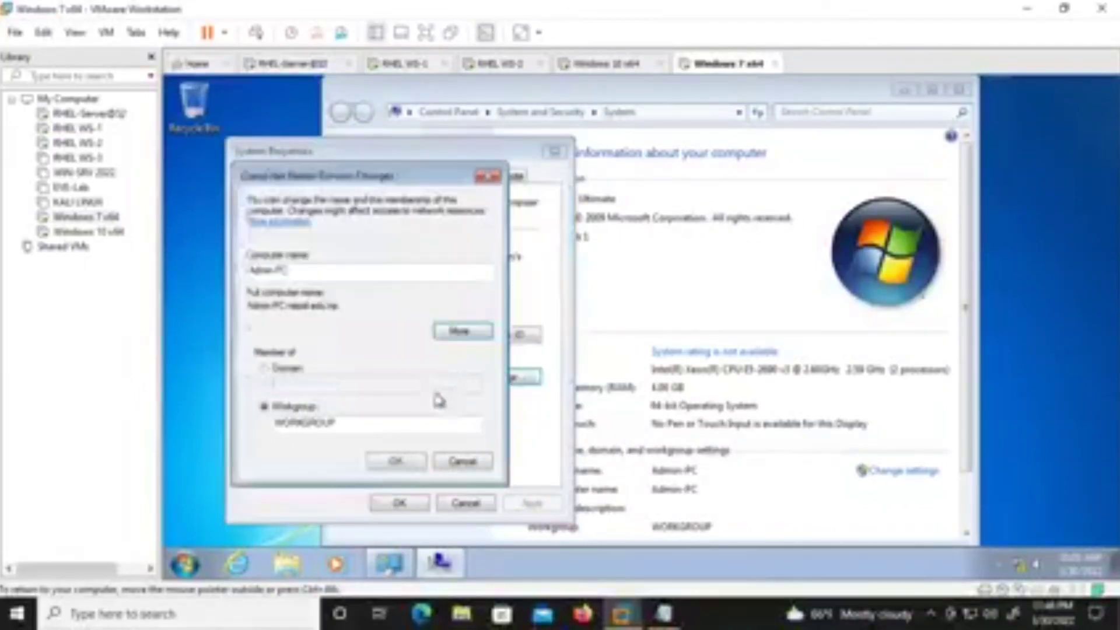
Replace the computer name Admin-PC with Win7, restart now, and switch to RHEL WS-1.
double_click(328, 271)
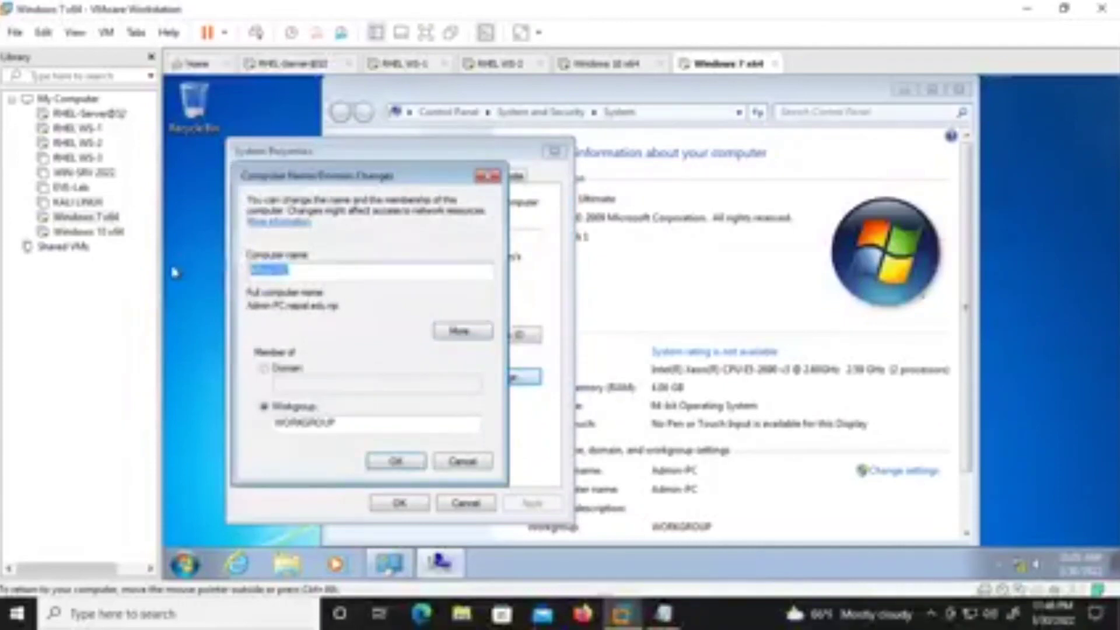
key("BackSpace")
type("Win7")
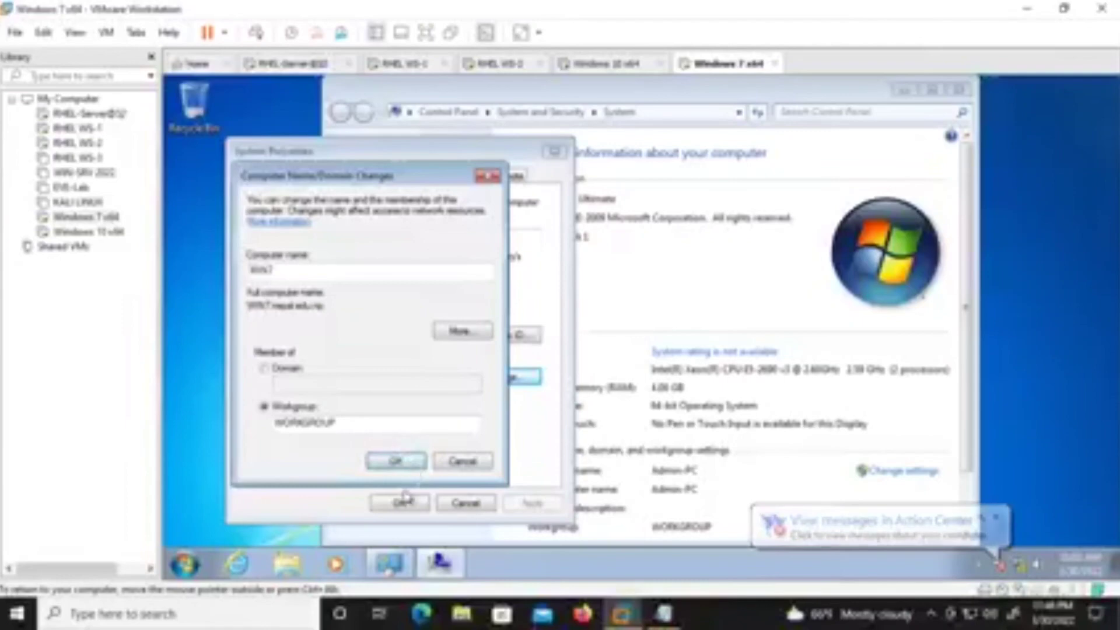
key("Return")
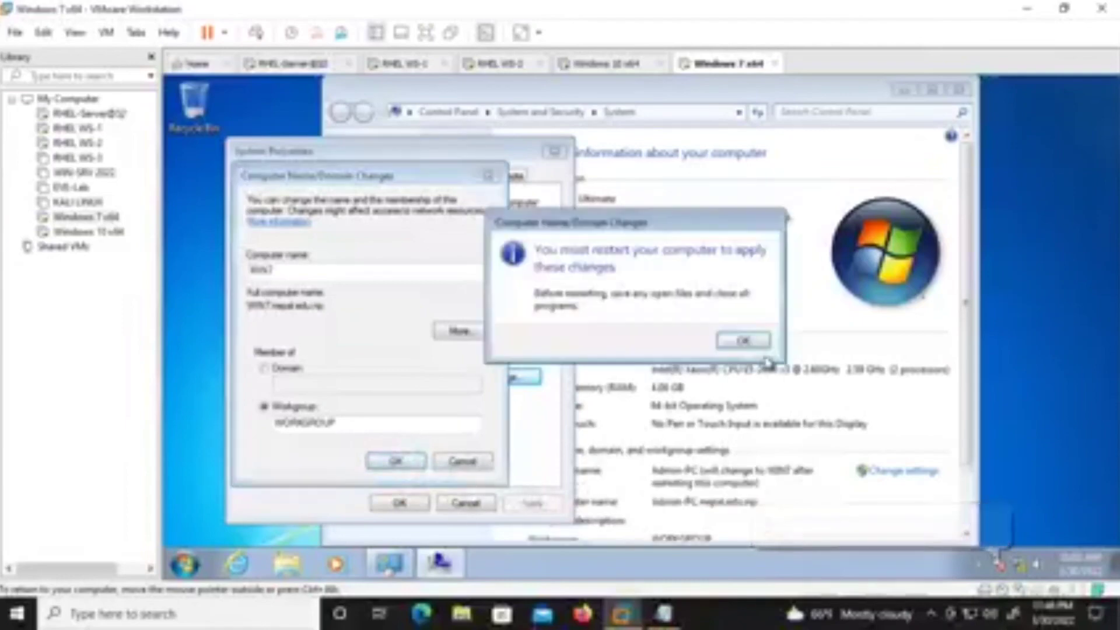
key("Return")
left_click(399, 503)
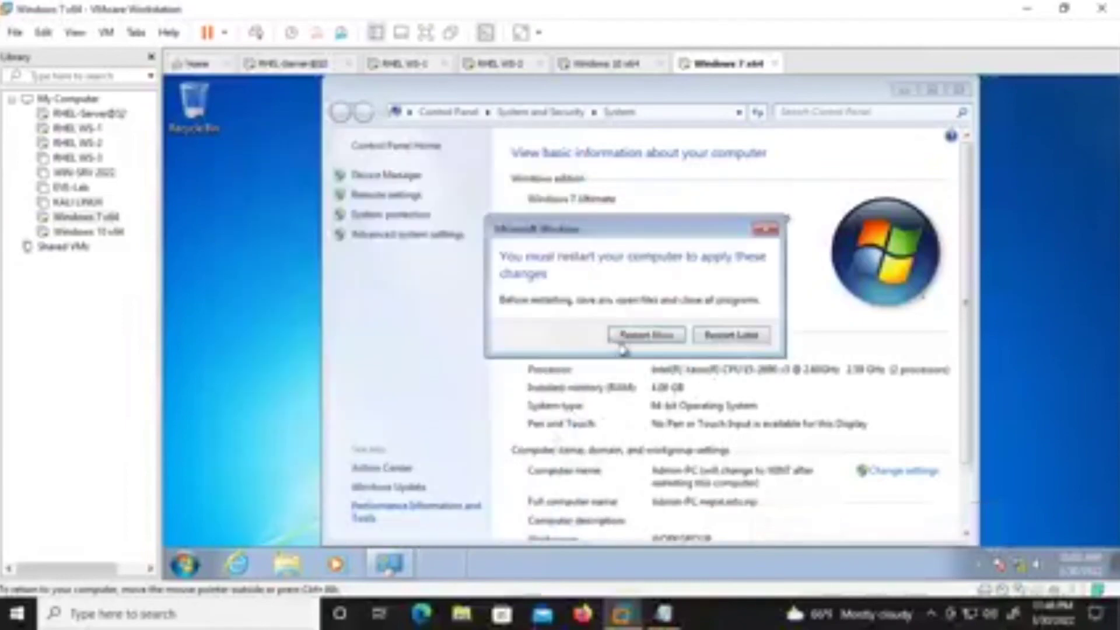
left_click(645, 341)
left_click(392, 66)
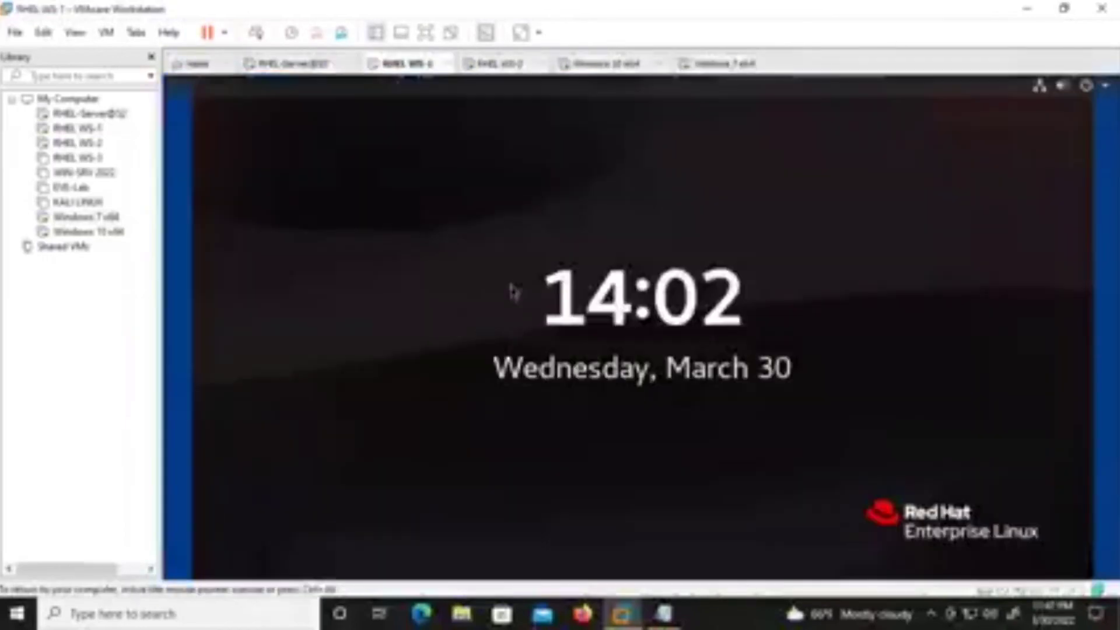
Unlock the RHEL WS-1 root session and reopen nepal.edu.np.db in vim.
left_click(607, 285)
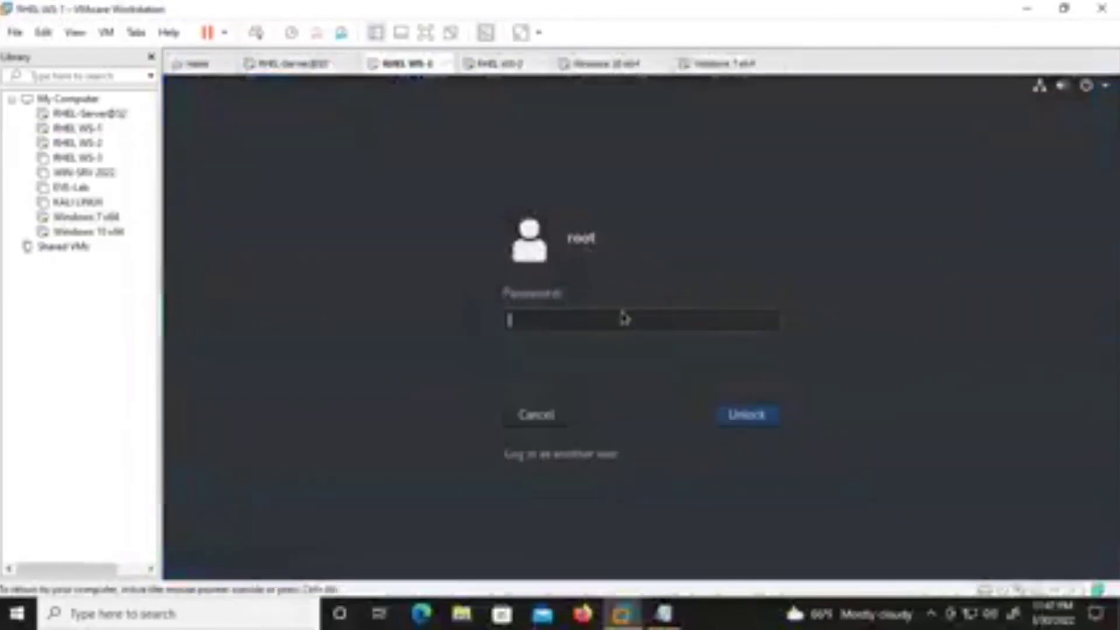
key("Return")
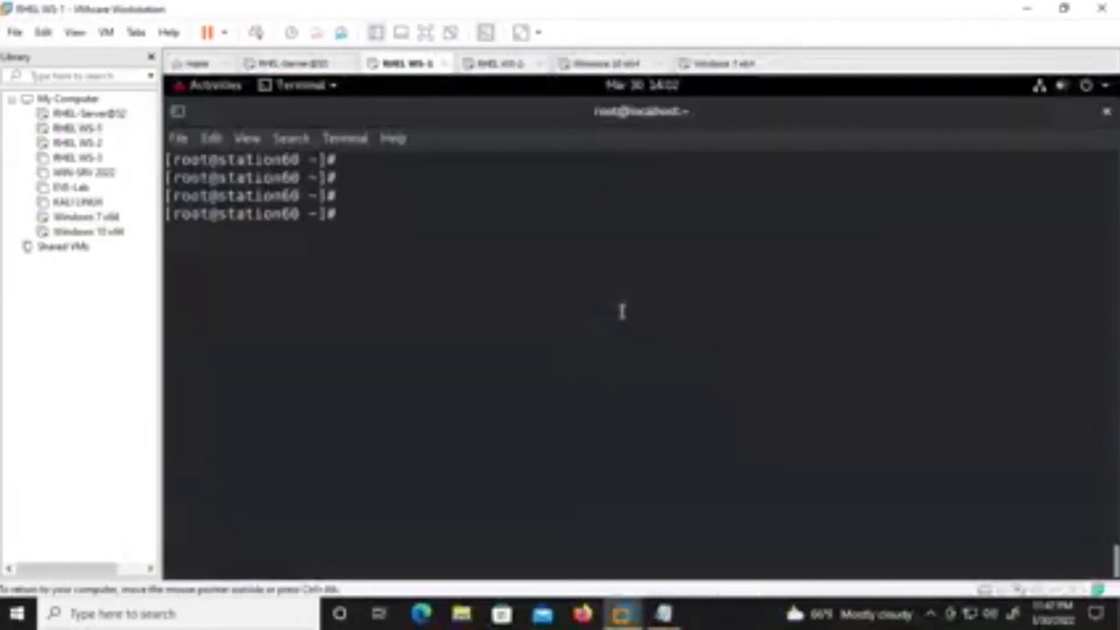
key("Up")
key("Up")
key("Up")
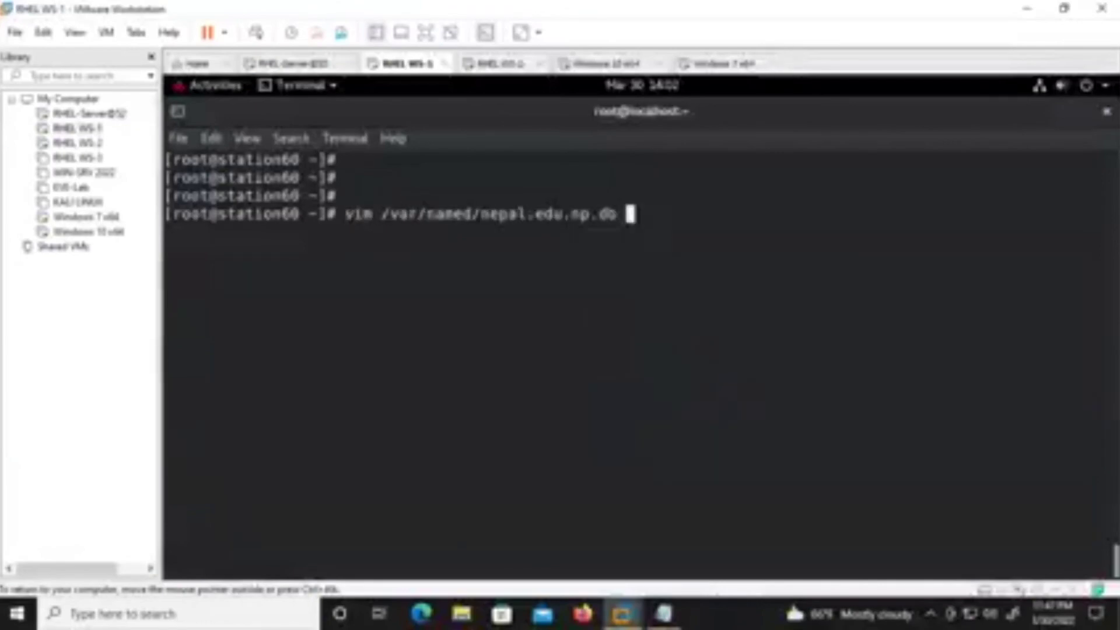
key("Return")
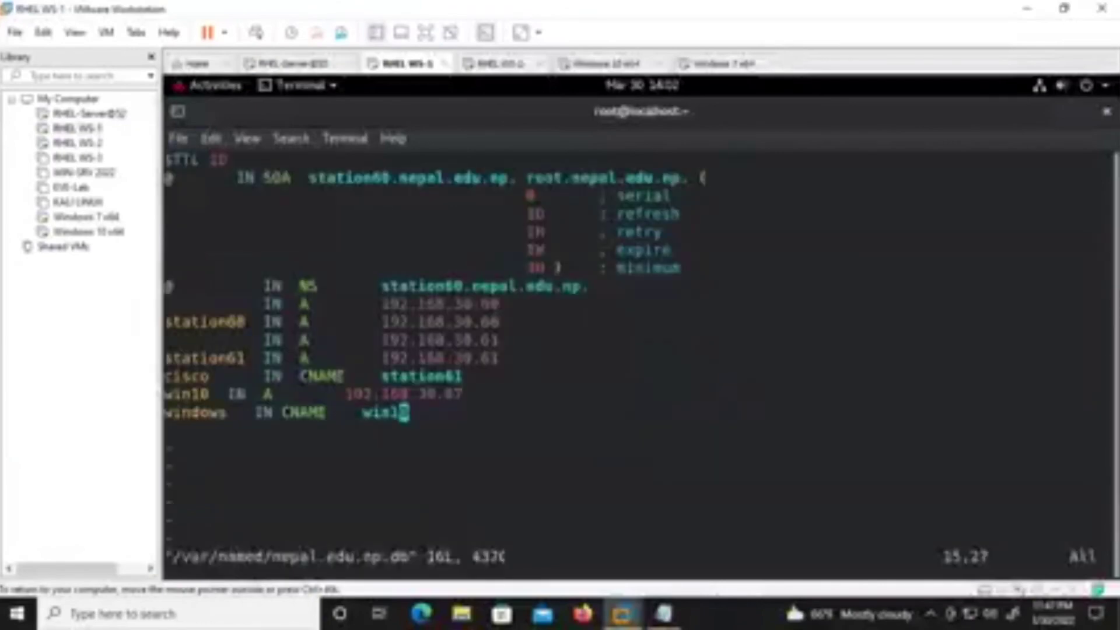
Add the record 'win7 IN A 192.168.30.68' below the windows CNAME line and save.
key("i")
key("Right")
key("Return")
type("win")
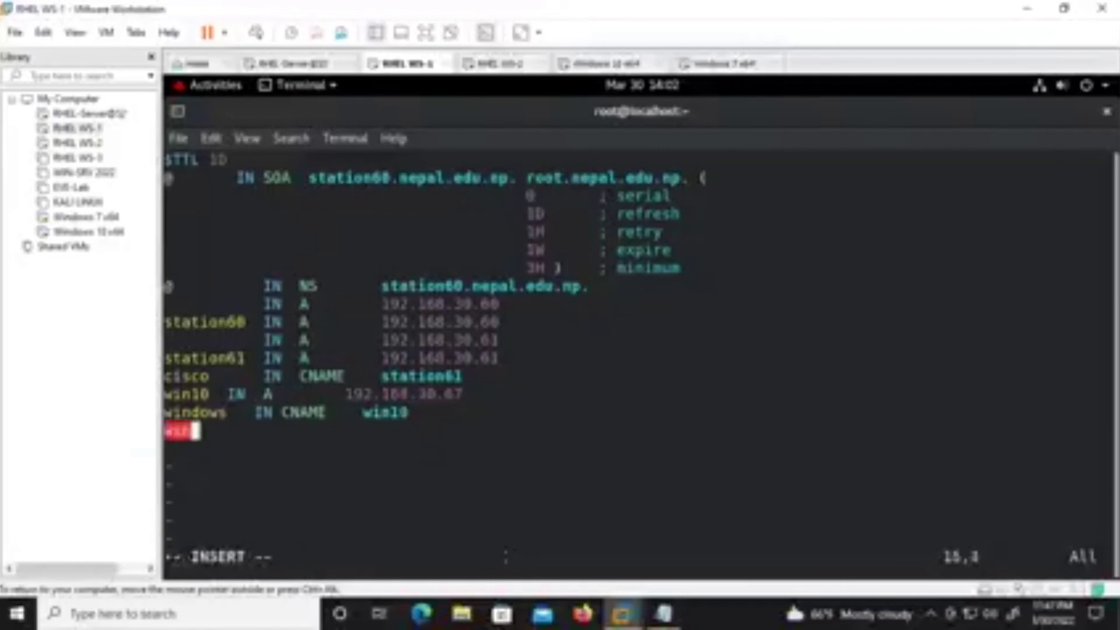
type("7  ")
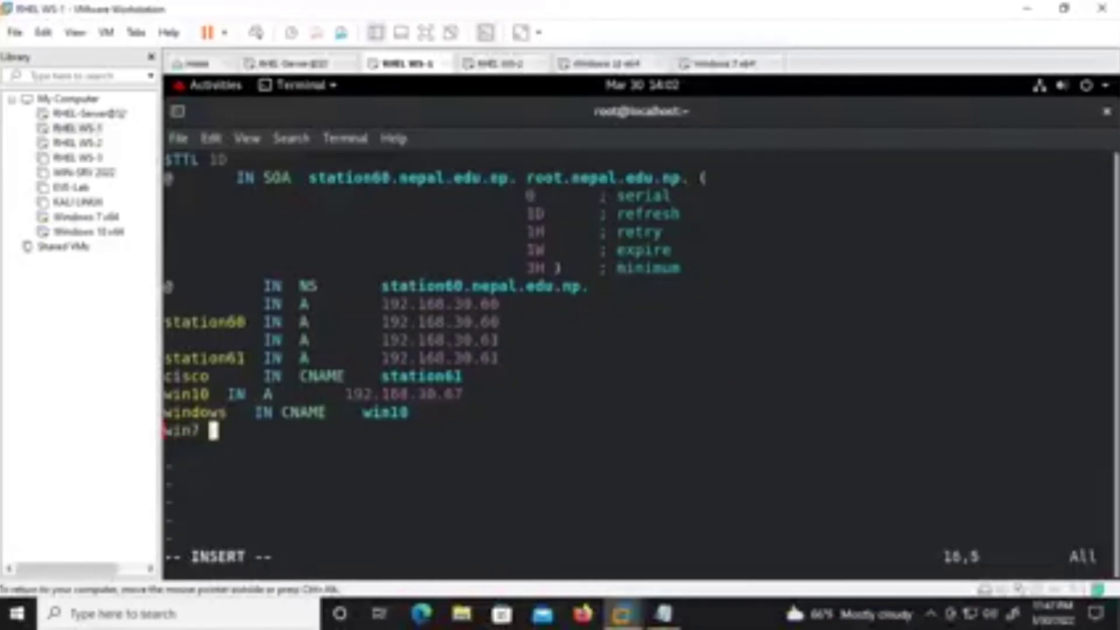
type(" IN  ")
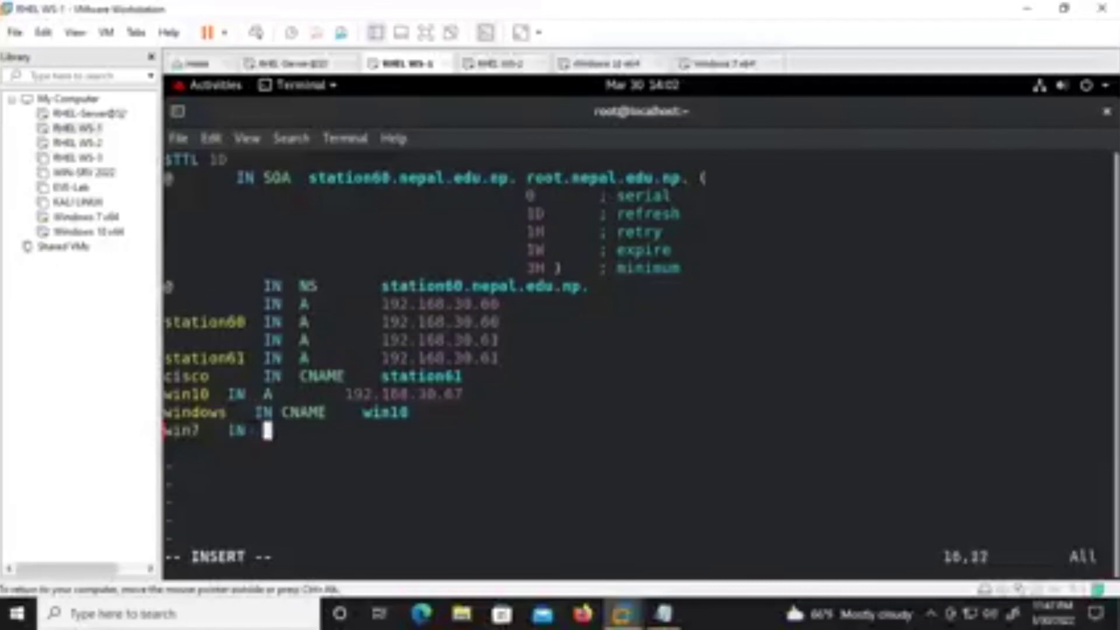
type("A")
key("BackSpace")
type("192.168")
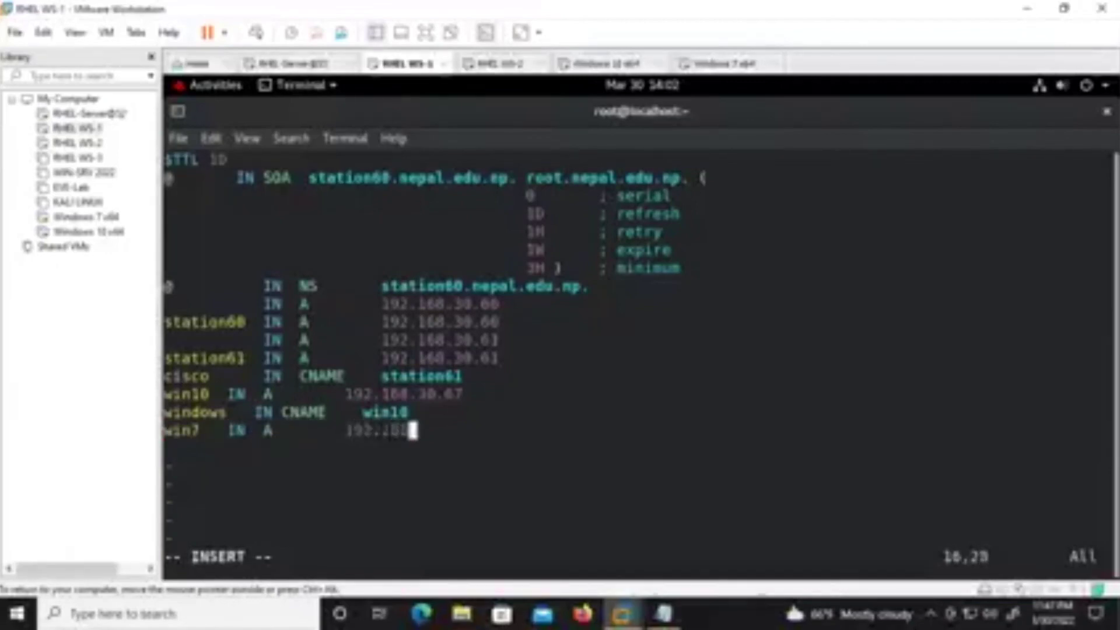
type(".30.68")
key("BackSpace")
type("8")
key("Escape")
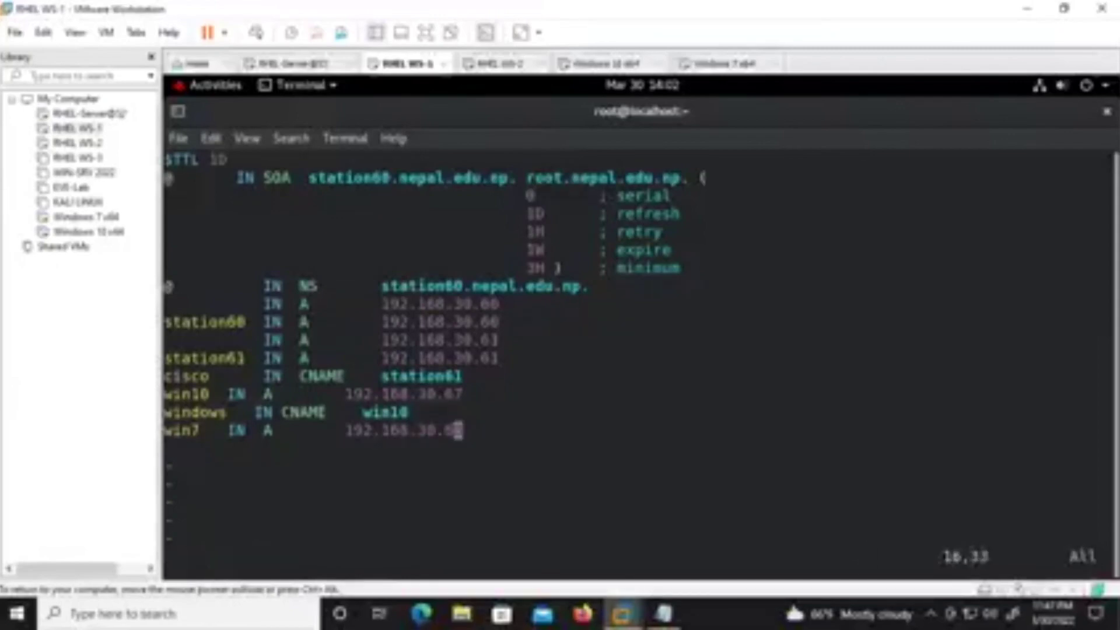
type(":wq!")
key("Return")
type("ping windows")
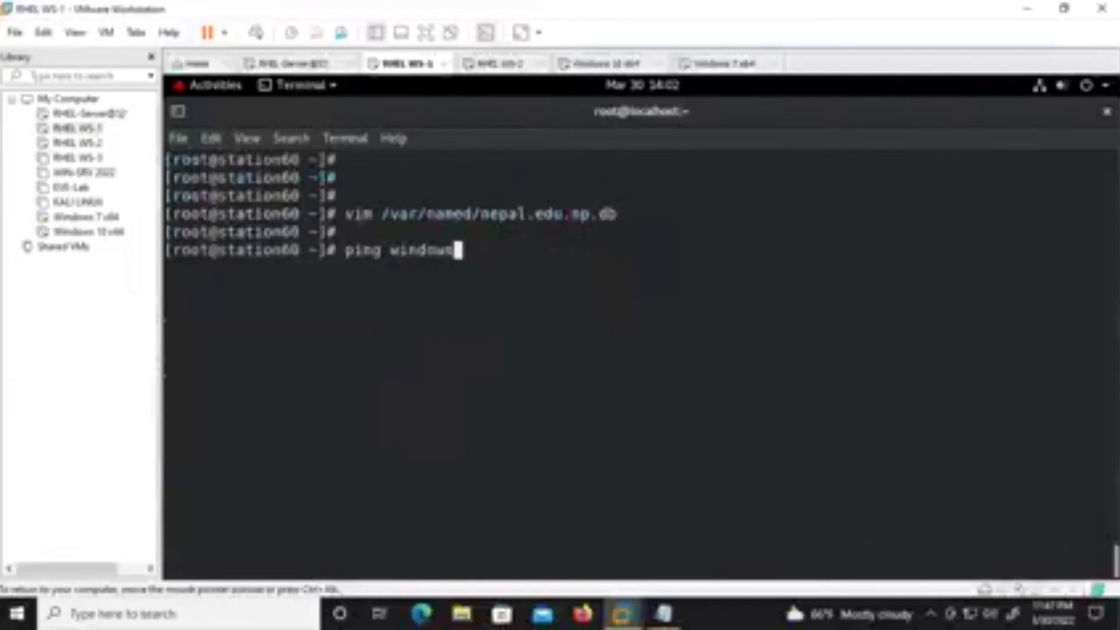
key("Up")
key("Up")
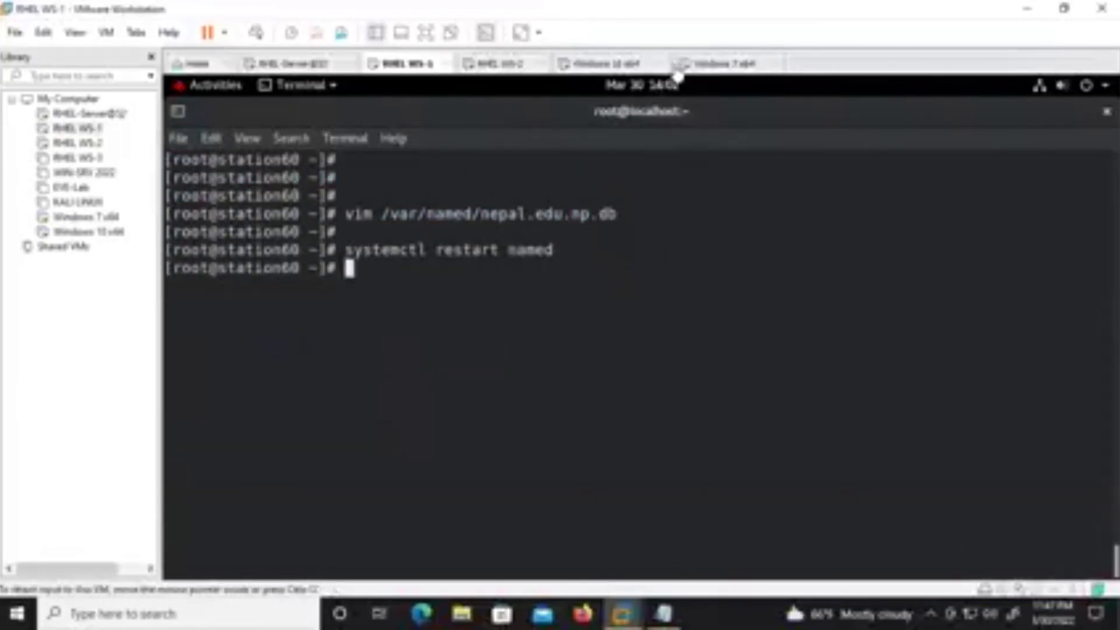
On Windows 10, dismiss the network error and launch cmd from the Run box.
left_click(611, 67)
left_click(805, 331)
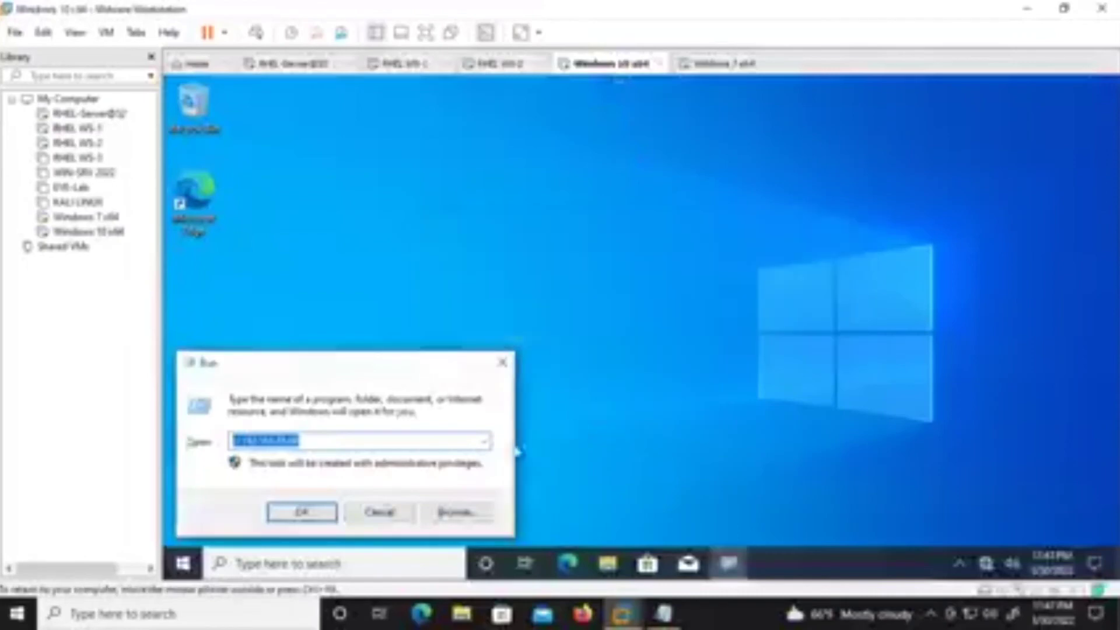
left_click(375, 442)
double_click(375, 442)
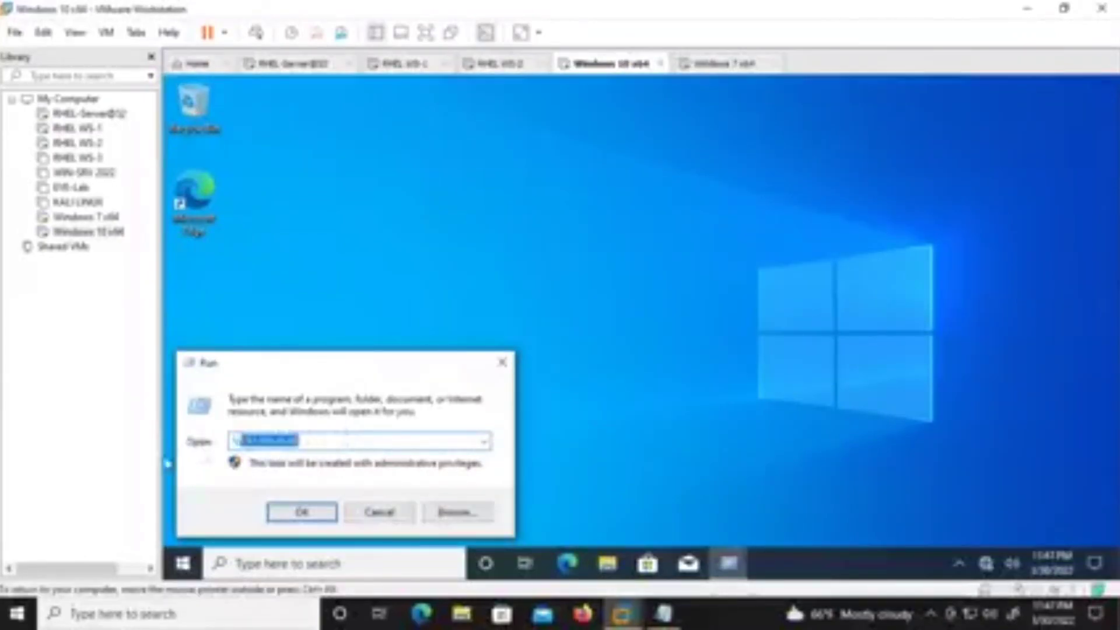
key("BackSpace")
type("cmd")
key("Return")
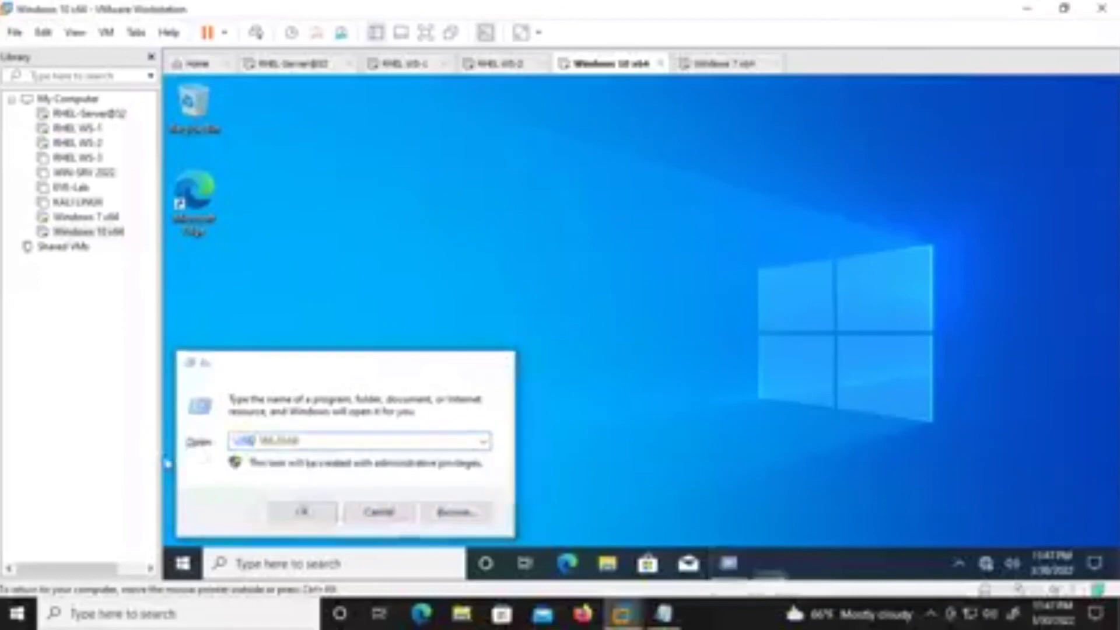
Ping 192.168.30.68, stop it, then ping win7 by name.
key("Return")
key("Return")
key("Return")
key("Return")
type("ip")
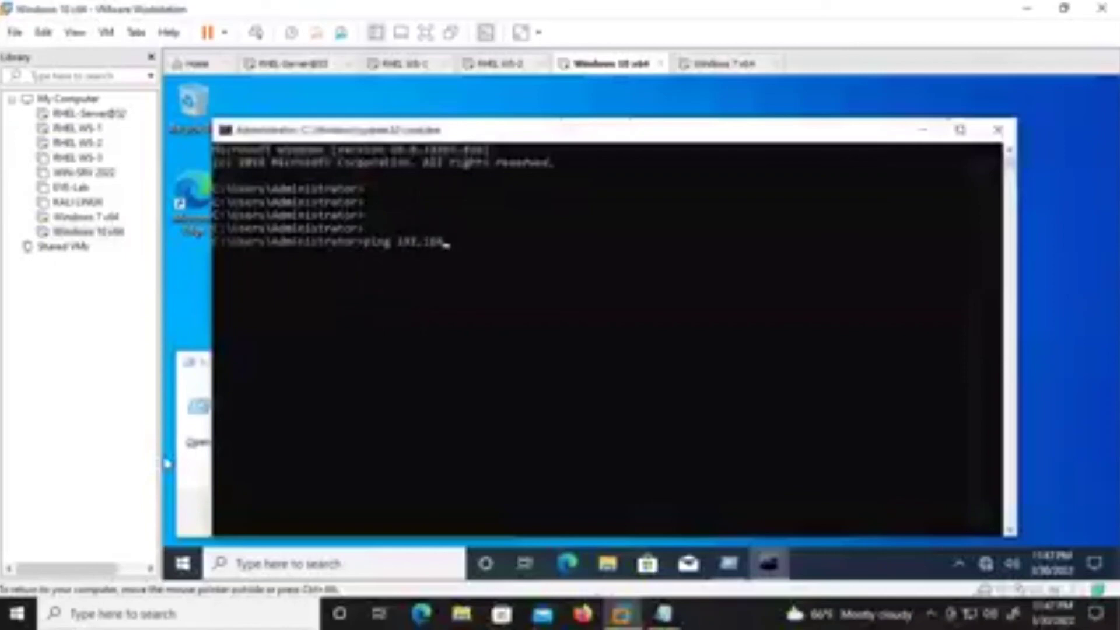
type("1")
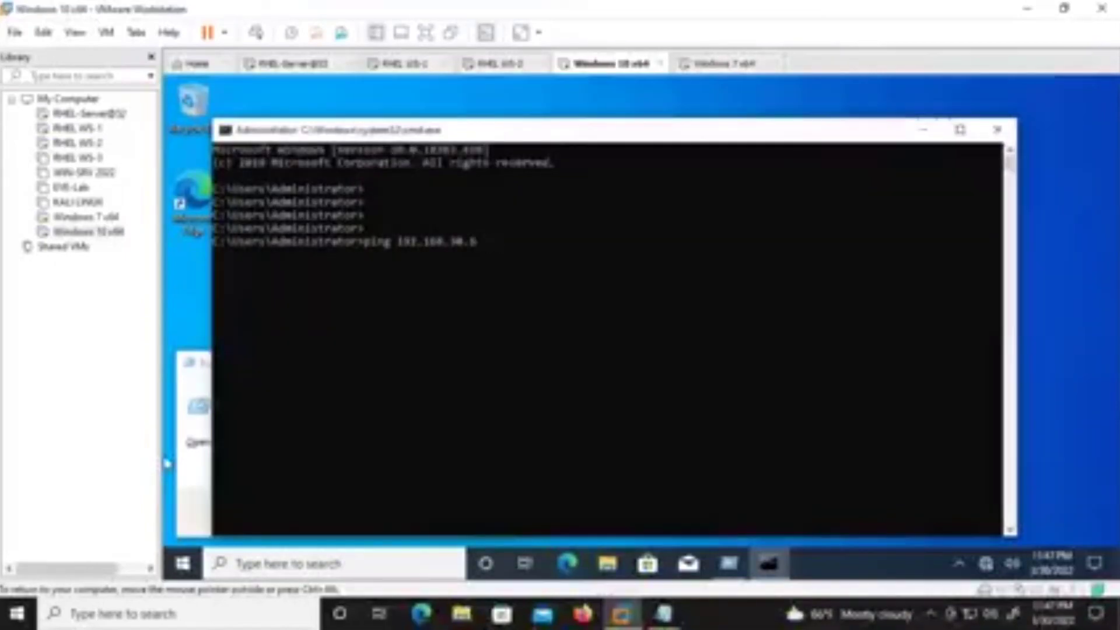
key("Return")
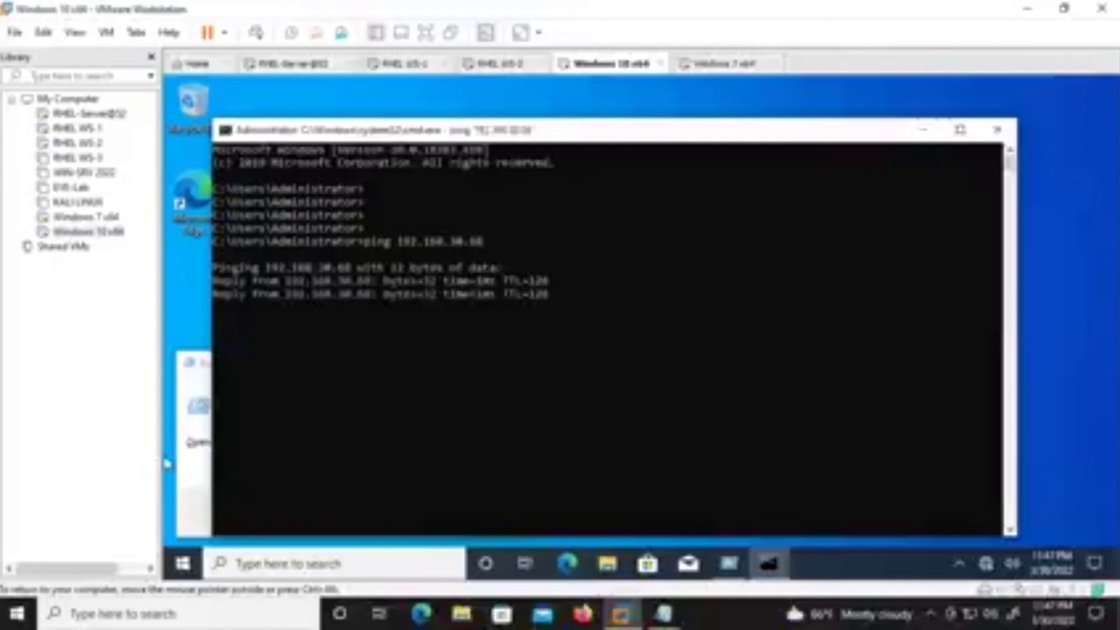
key("ctrl+c")
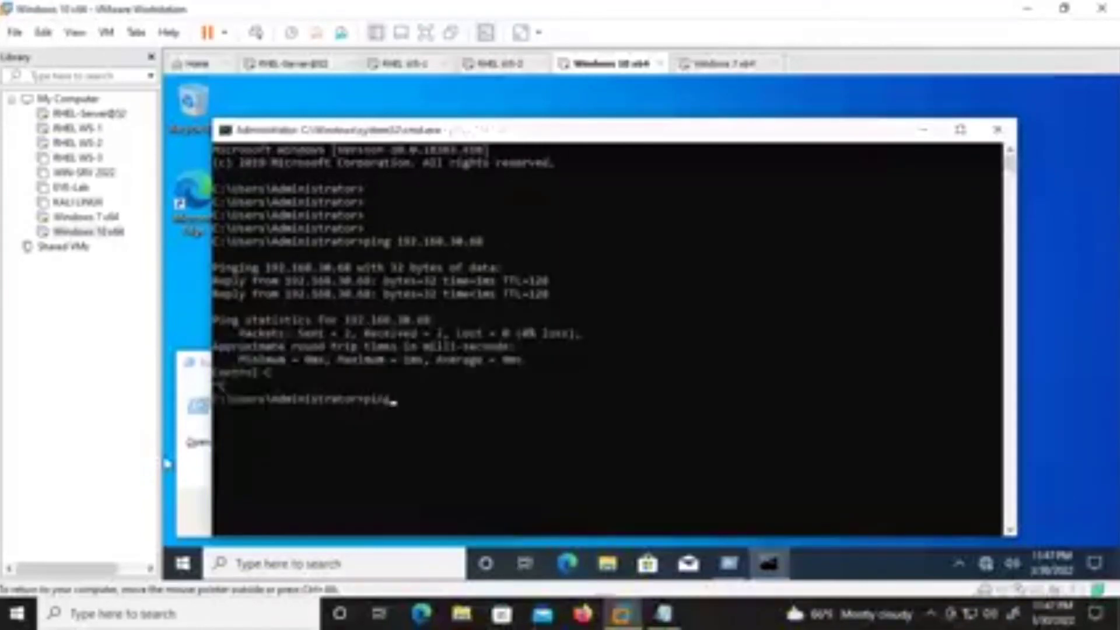
type("ping win7")
key("Return")
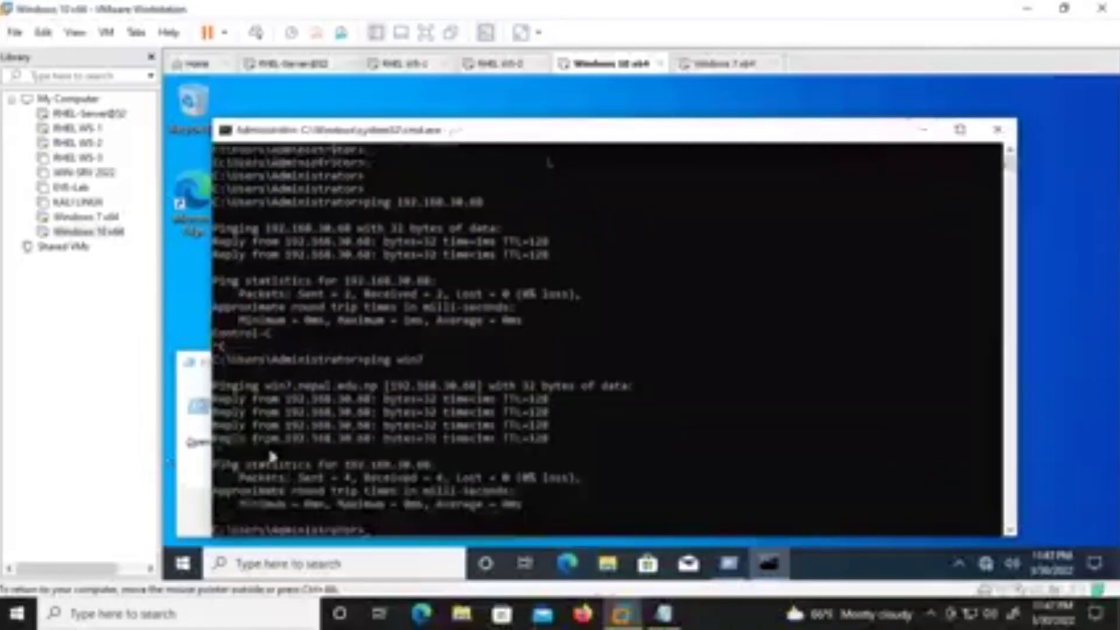
left_click(206, 493)
Open the \\win7 share and play the Wildlife video in its shared folder.
key("BackSpace")
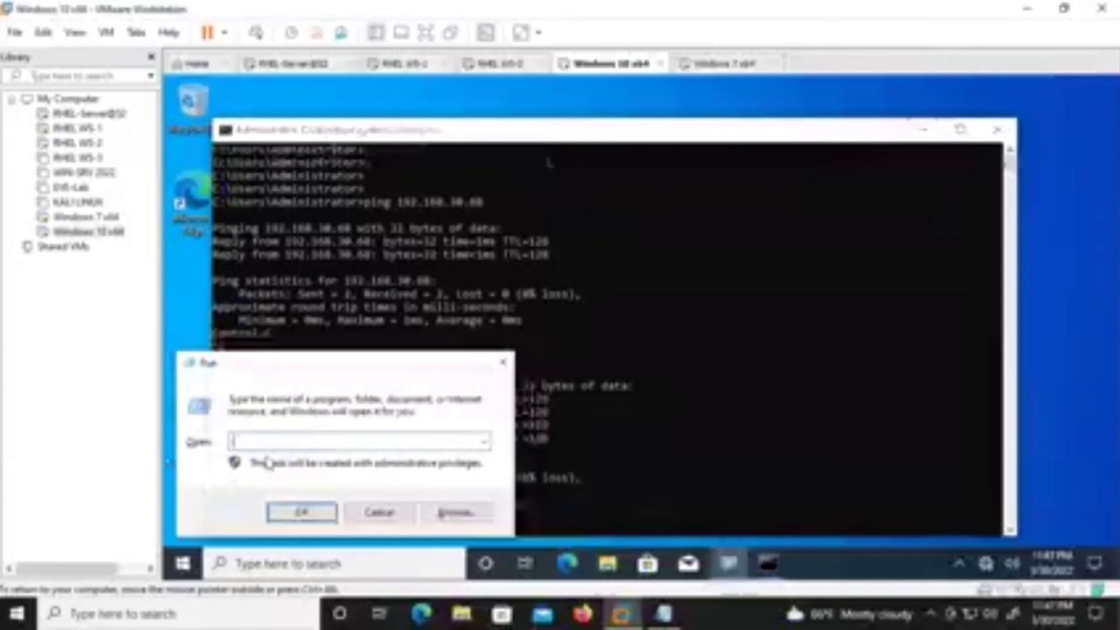
type("\\ws")
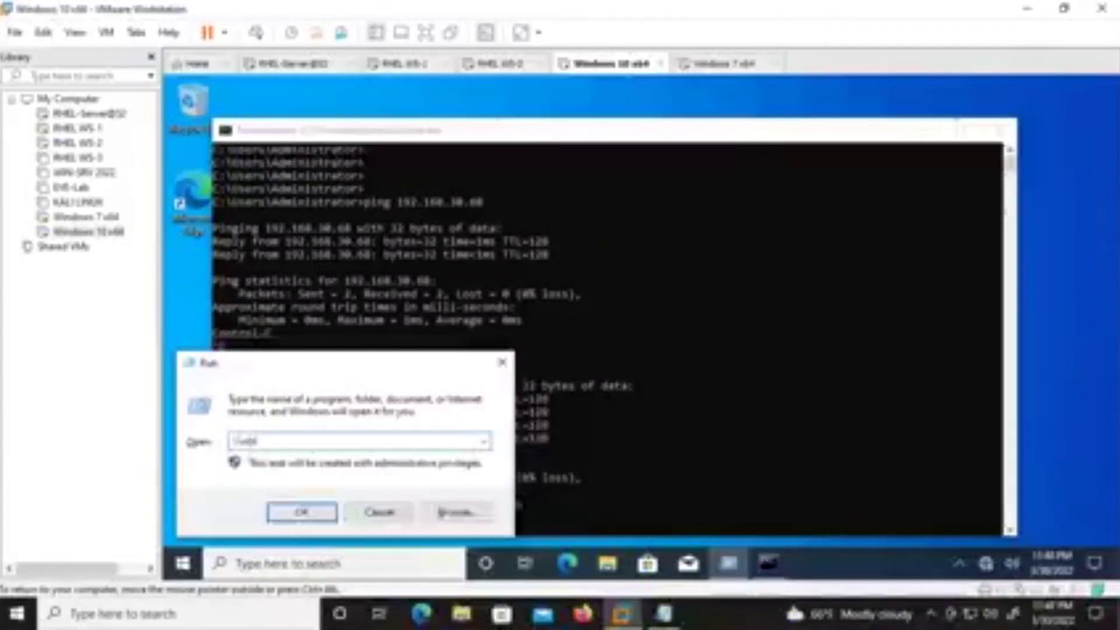
type("n7")
key("Return")
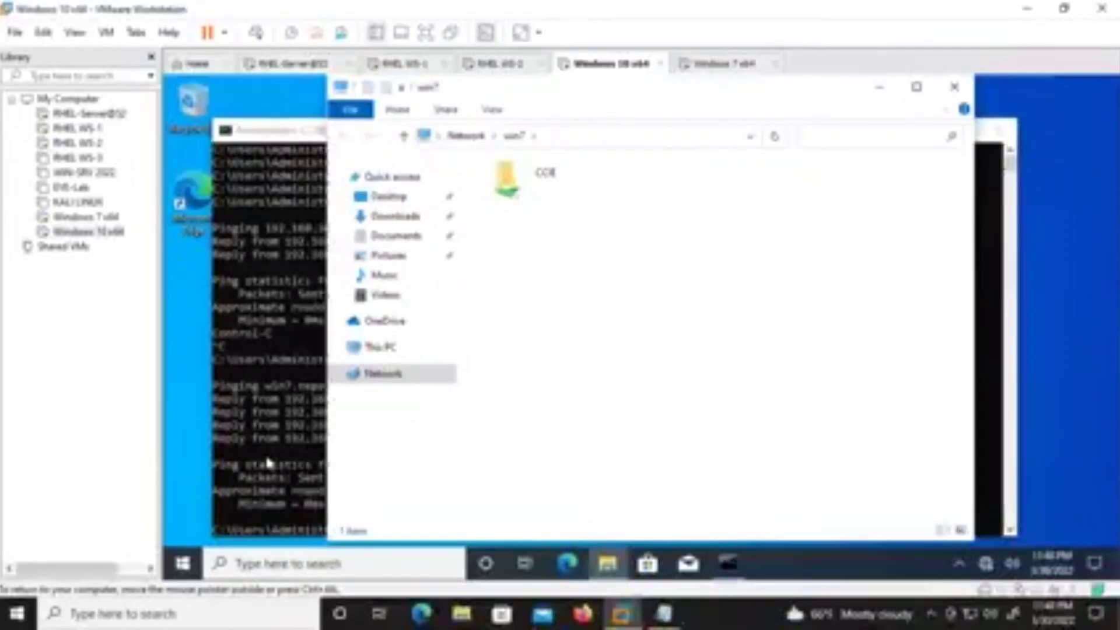
double_click(529, 198)
left_click(535, 189)
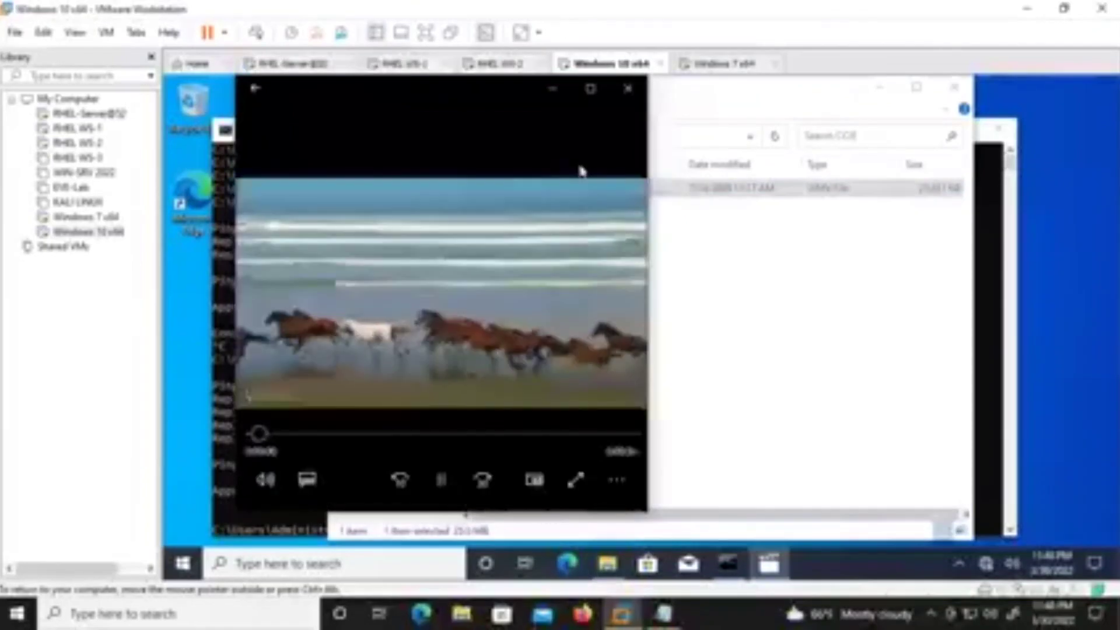
Close the video player, the file browser and the command prompt.
left_click(630, 99)
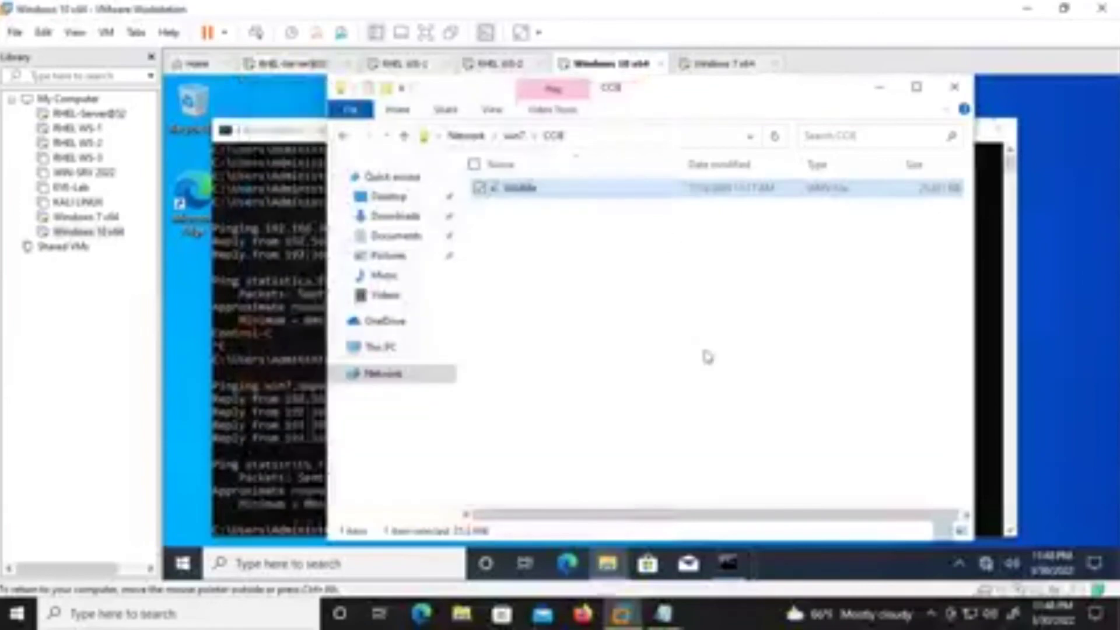
left_click(954, 87)
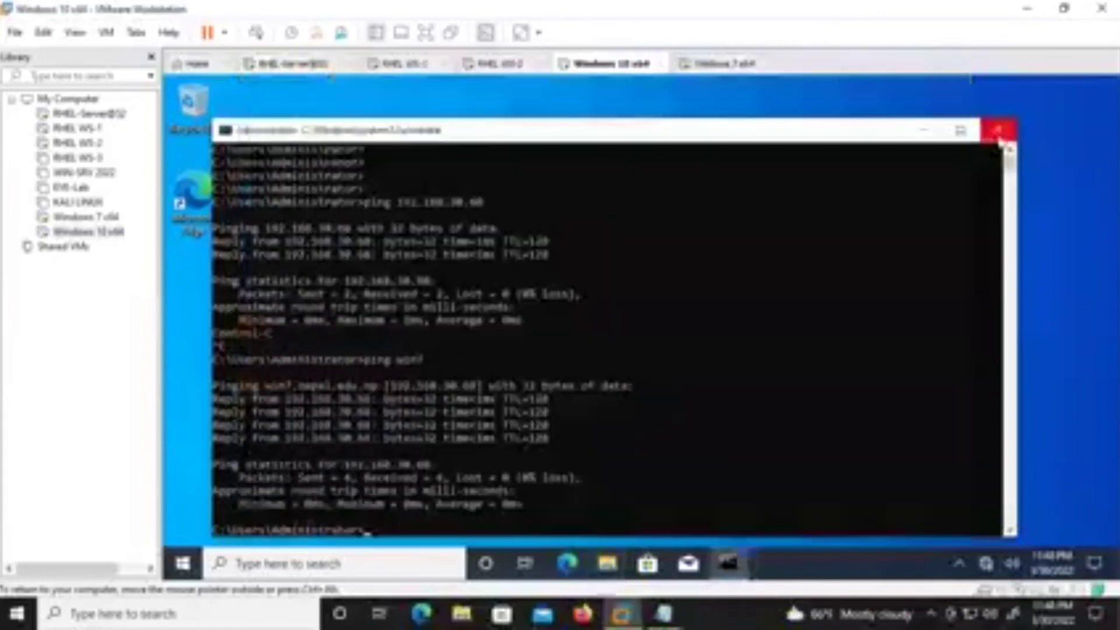
left_click(1000, 132)
Enter \\win7 in the Windows 10 Run box, then switch to RHEL WS-1.
right_click(187, 561)
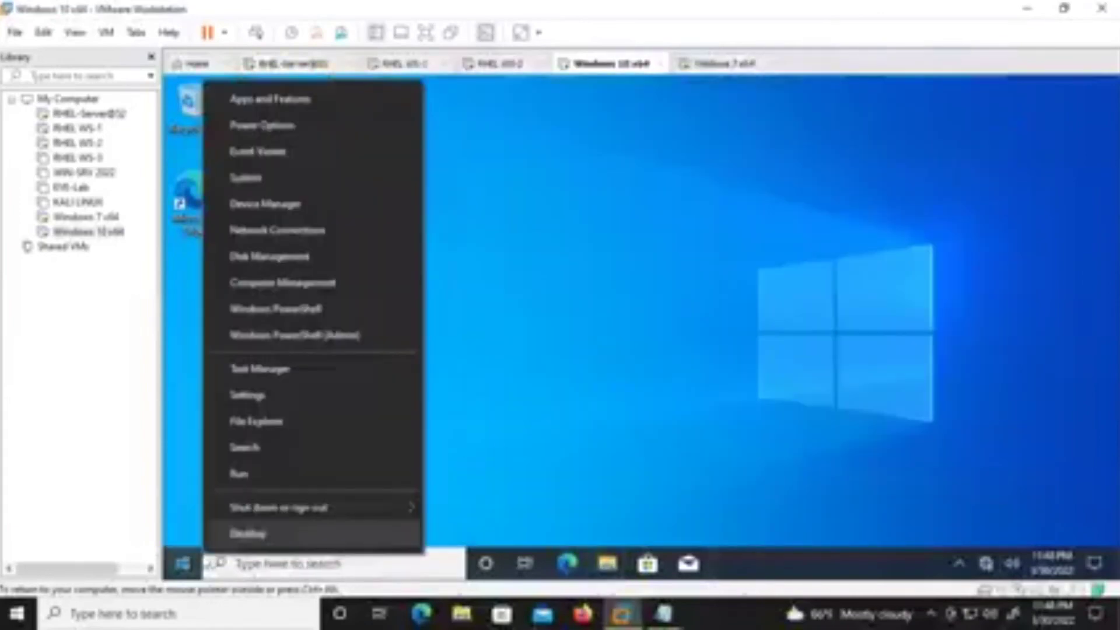
left_click(274, 474)
type("\\\\win7")
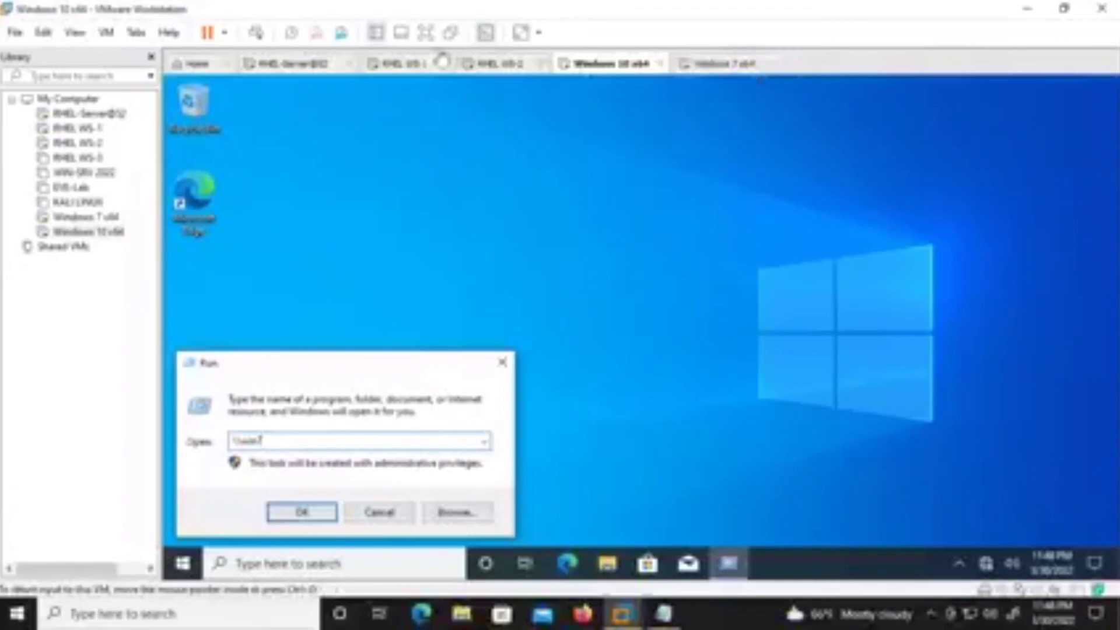
left_click(409, 63)
Add the alias 'moti-sir IN CNAME win7' to nepal.edu.np.db and save it.
key("Up")
key("Up")
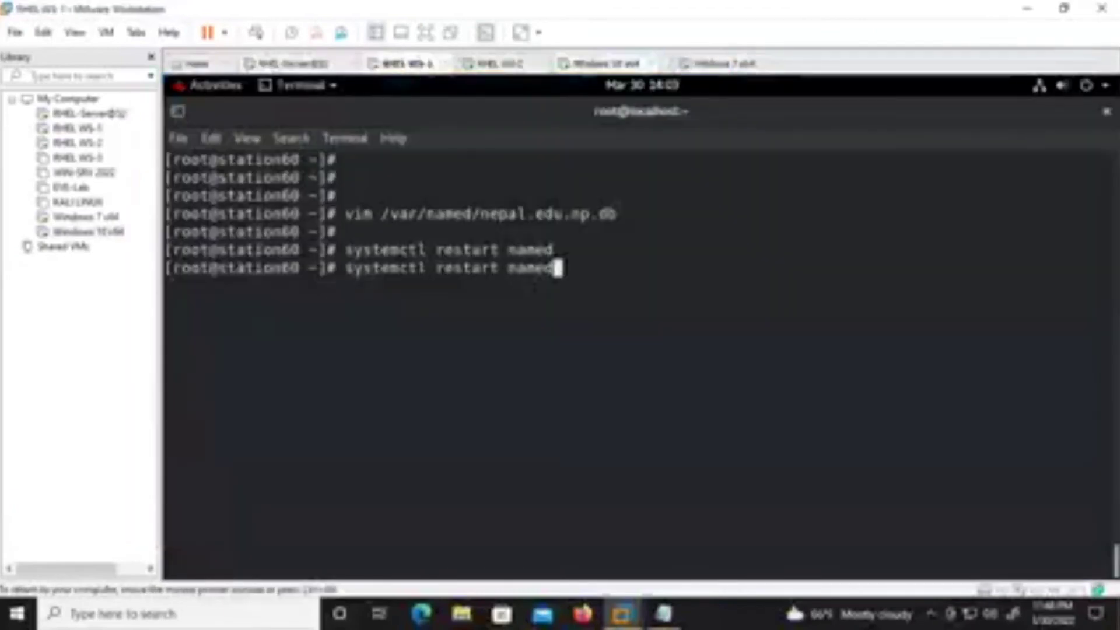
key("Return")
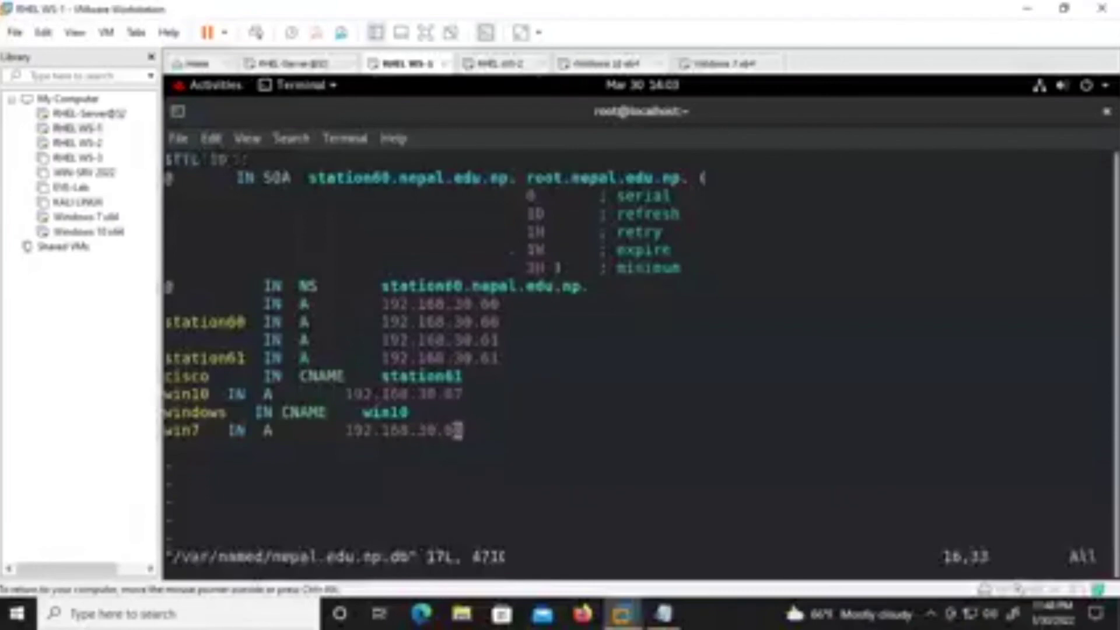
key("i")
key("Return")
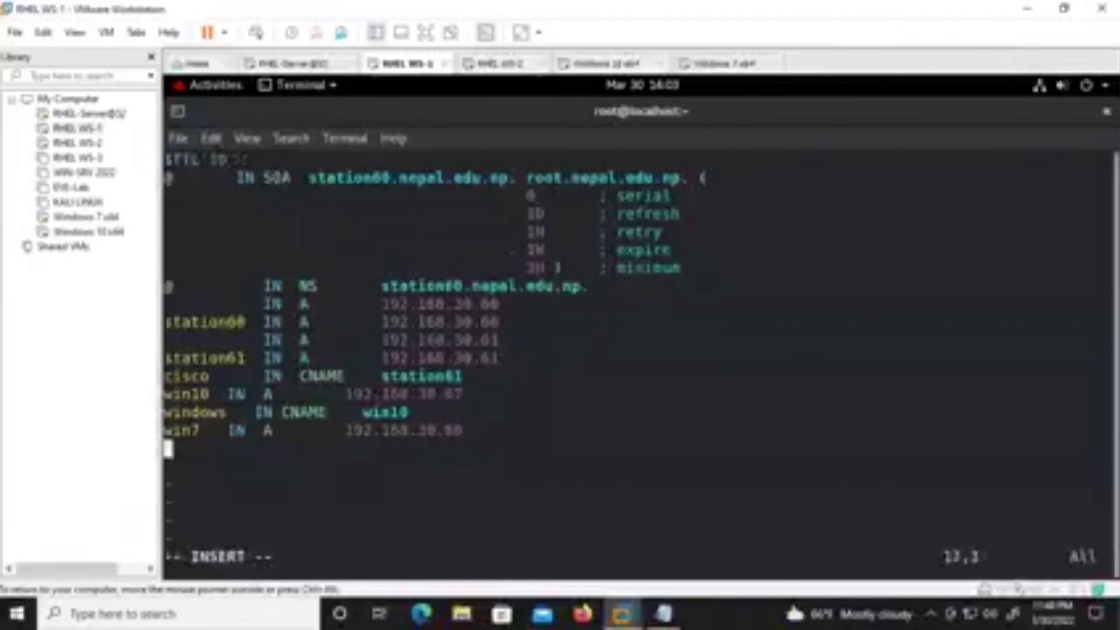
type("moti")
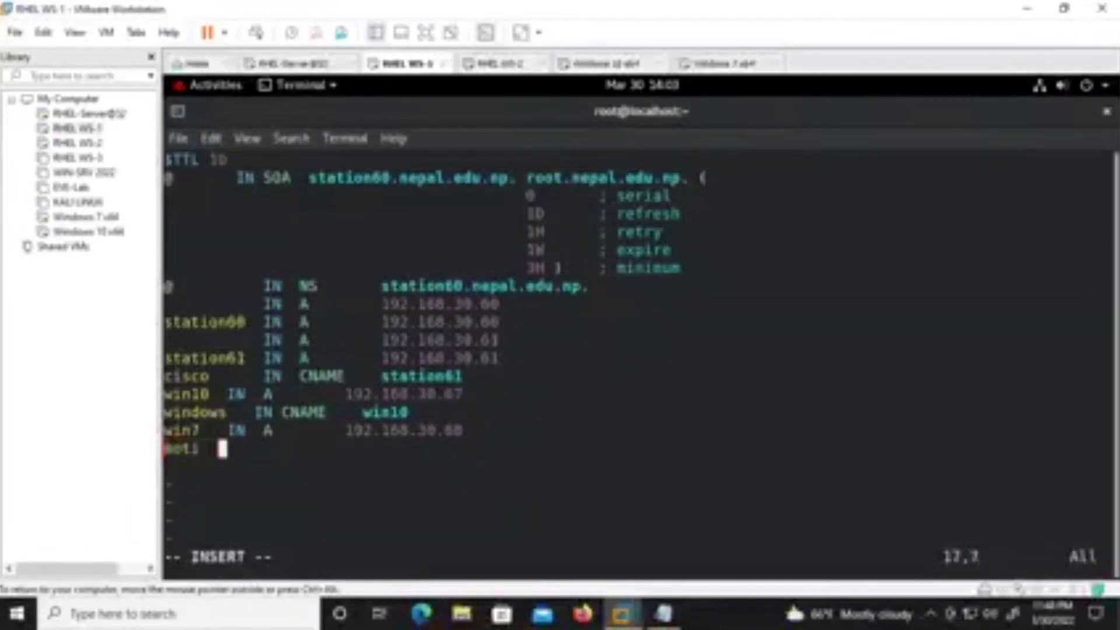
key("BackSpace")
type("sir IN A")
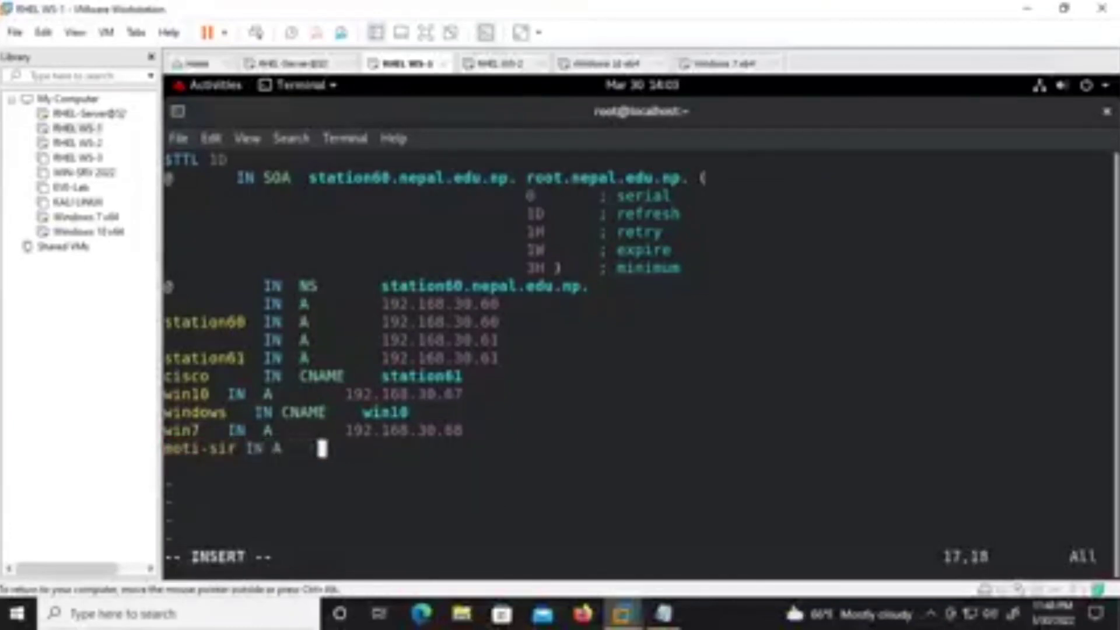
key("BackSpace")
key("BackSpace")
type("CN")
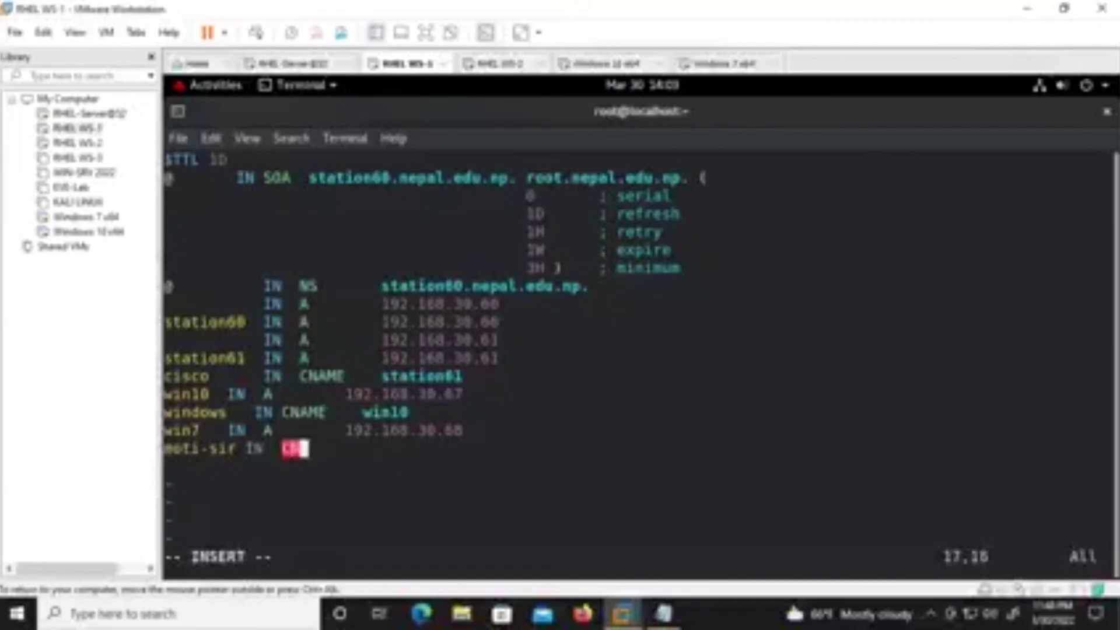
type("AME   win7")
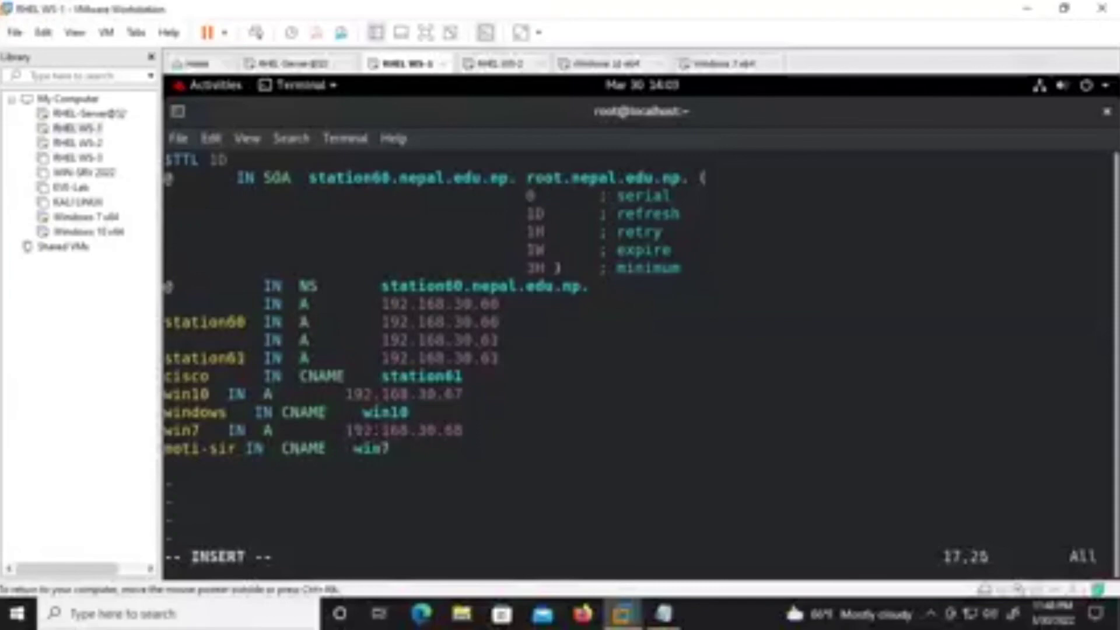
key("Escape")
type(":wq")
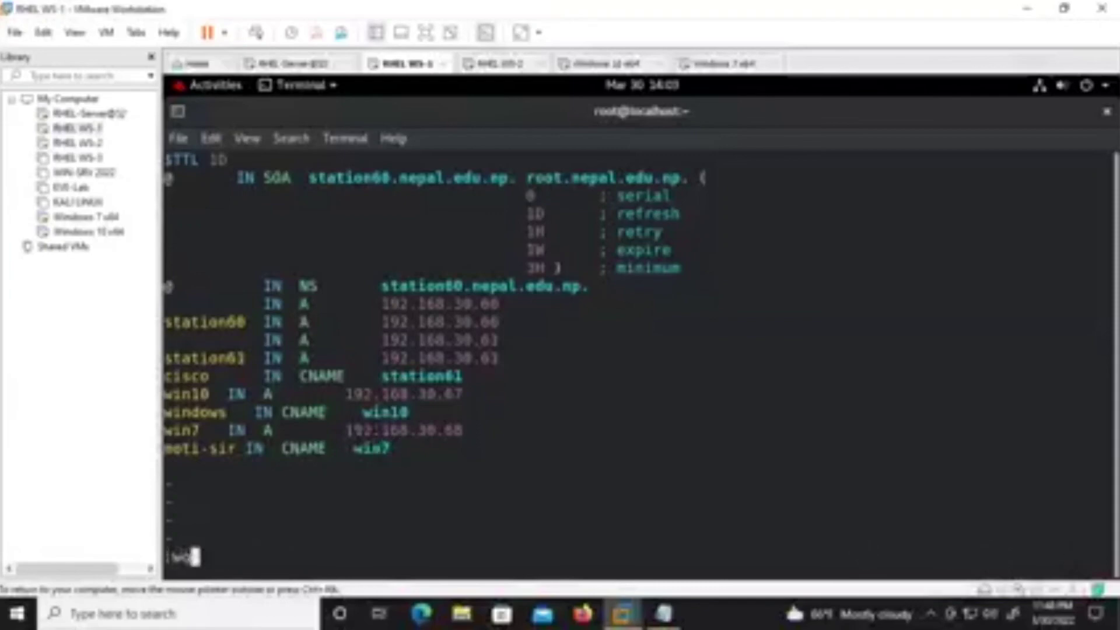
key("Return")
Restart named with systemctl and return to the Windows 10 machine.
key("Up")
key("Up")
key("Return")
left_click(570, 65)
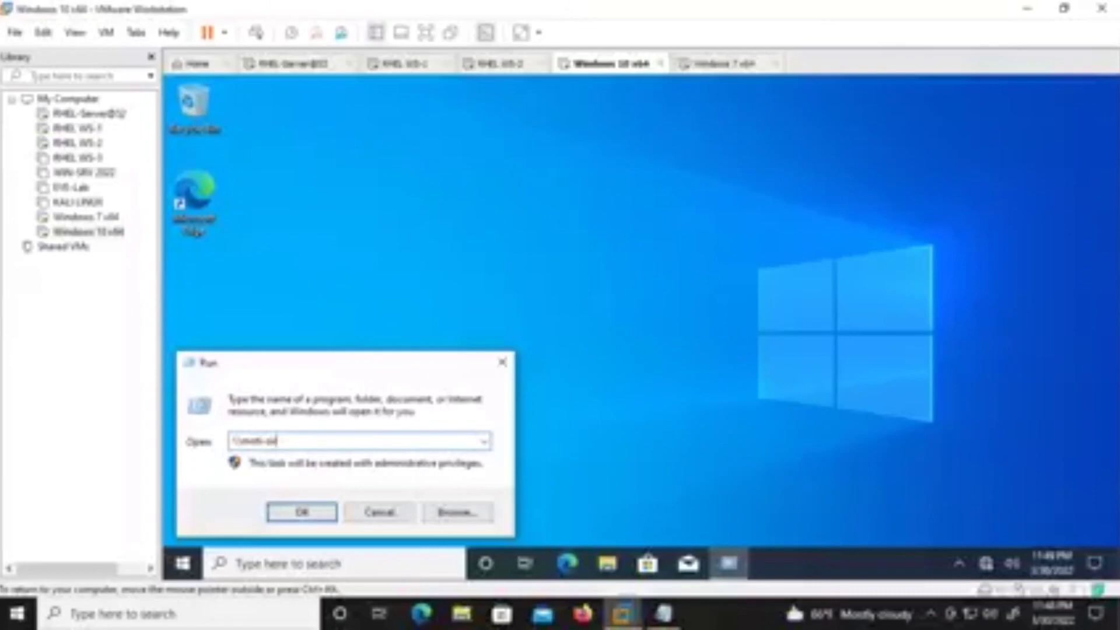
Open \\moti-sir's CCB folder, create a text document named 'mero data', and open it.
key("Return")
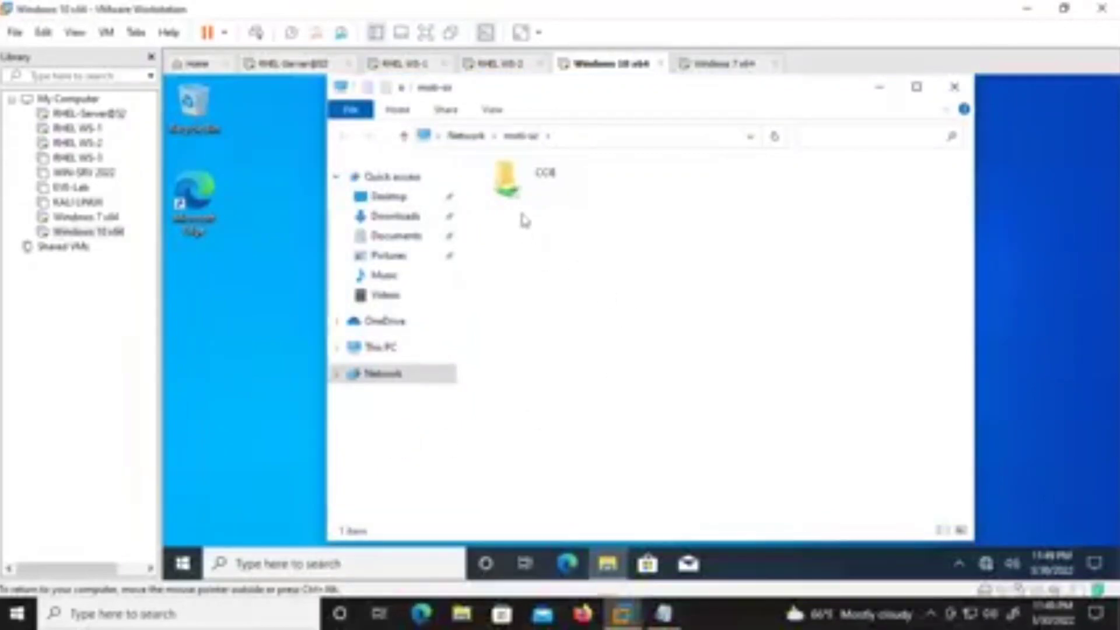
left_click(527, 194)
double_click(527, 194)
right_click(540, 294)
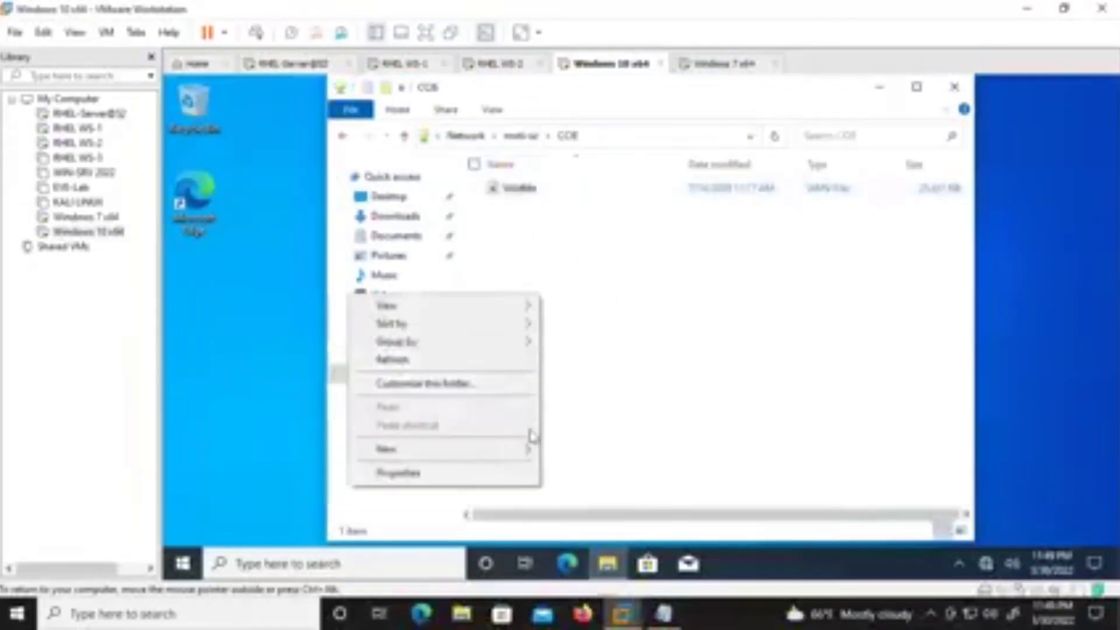
mouse_move(521, 447)
left_click(607, 529)
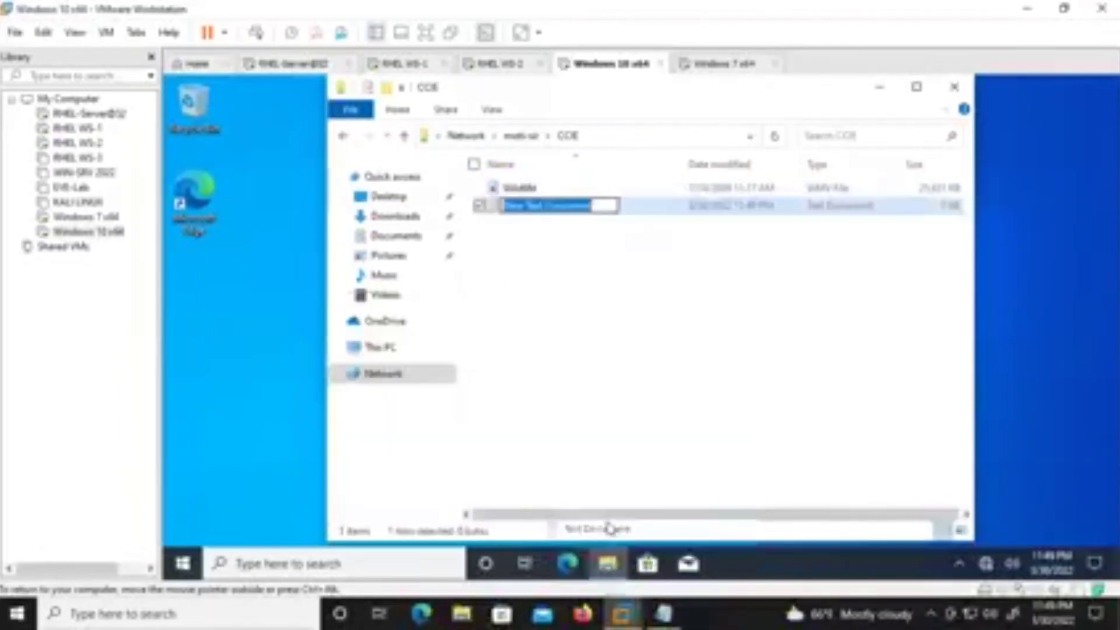
key("BackSpace")
type("mesi data")
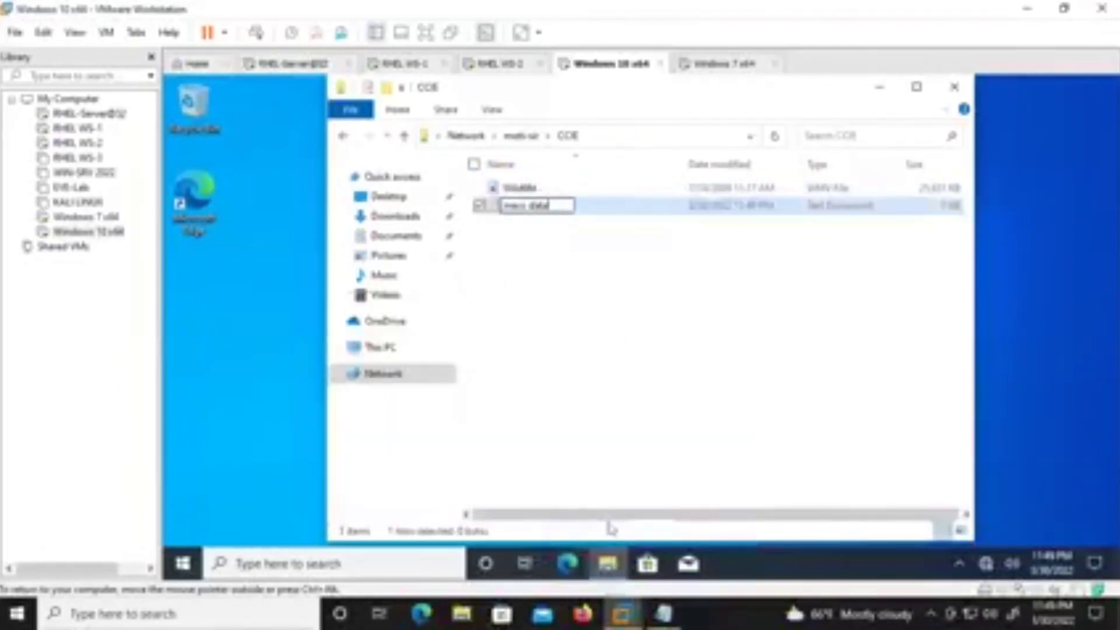
key("Return")
key("Return")
Type sample text into mero data, save it, then go to the Windows 7 password field.
type("b1ou")
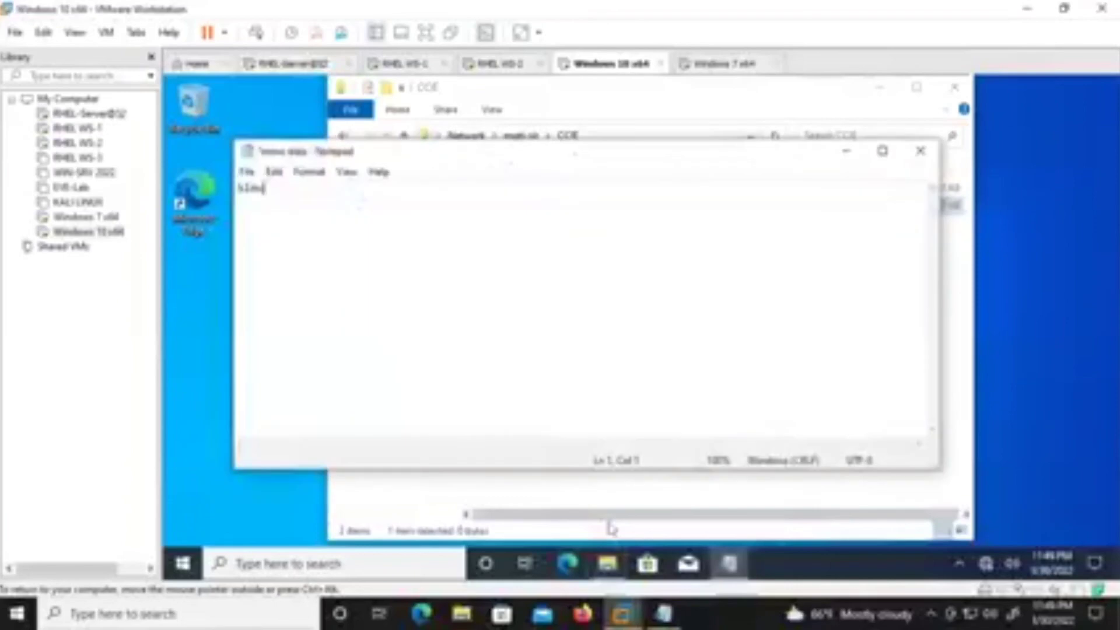
type("Flbedonj sdemf IPo 5.fd jwmsdfn';1/iouf")
key("Return")
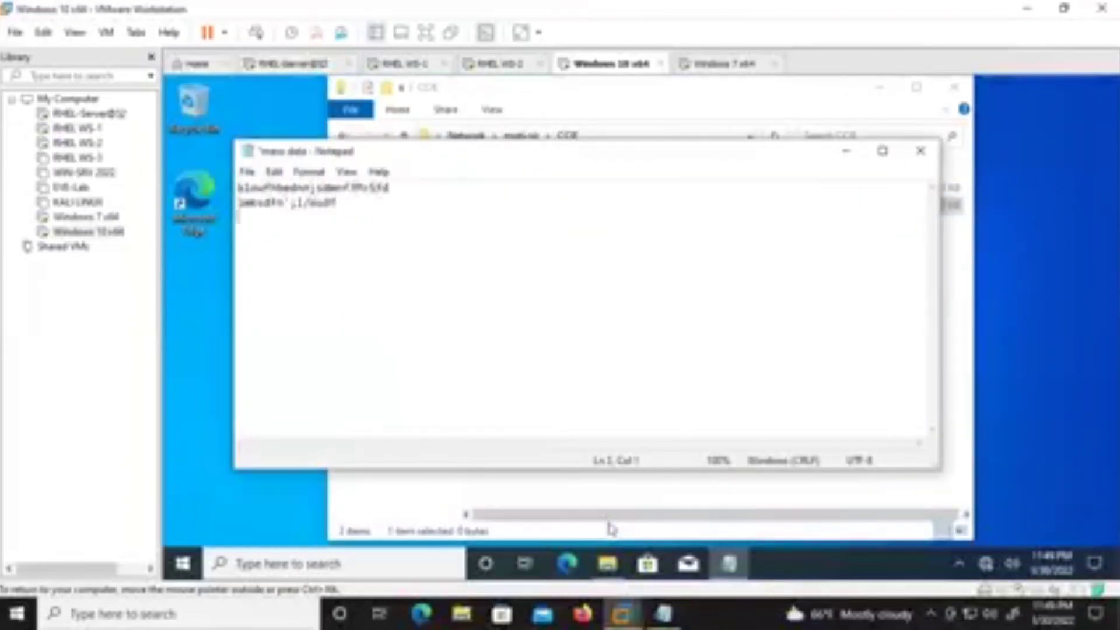
key("ctrl+a")
key("Delete")
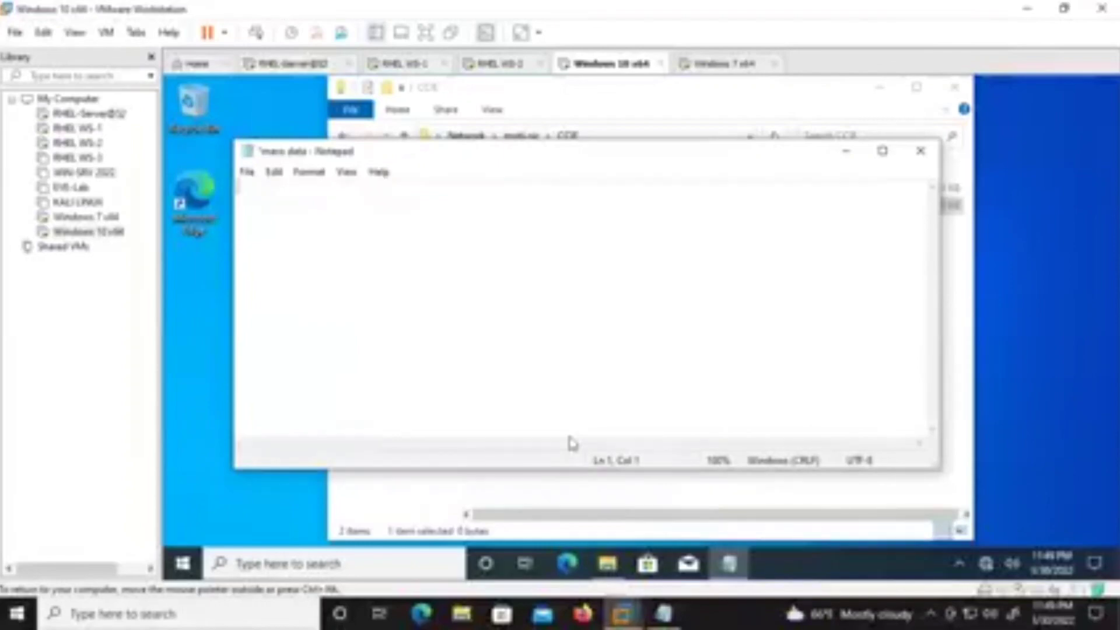
key("ctrl+z")
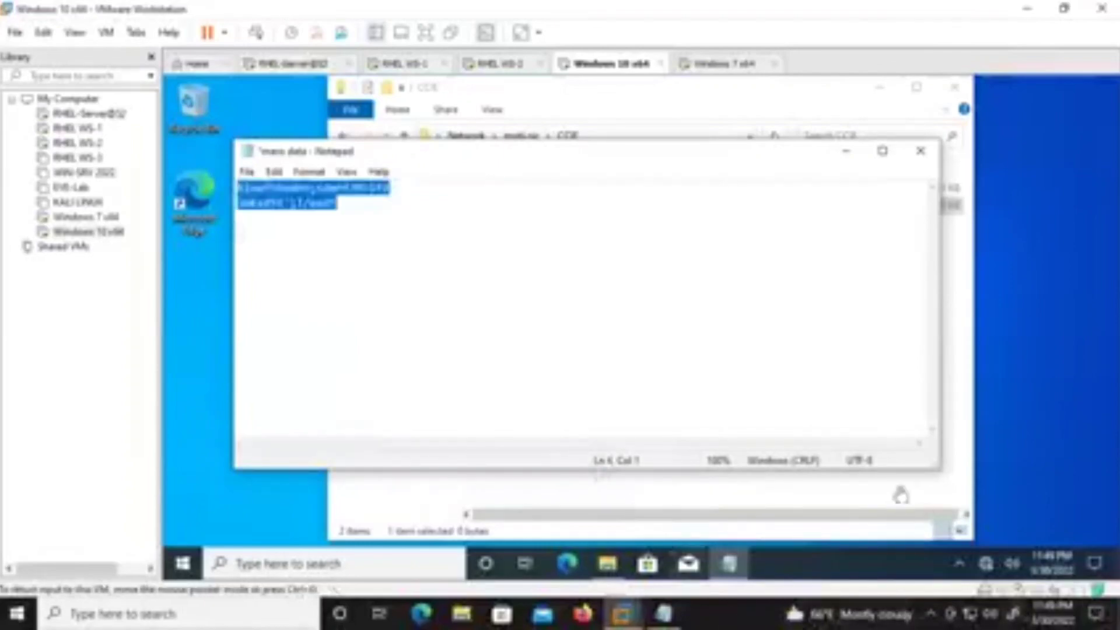
left_click(246, 172)
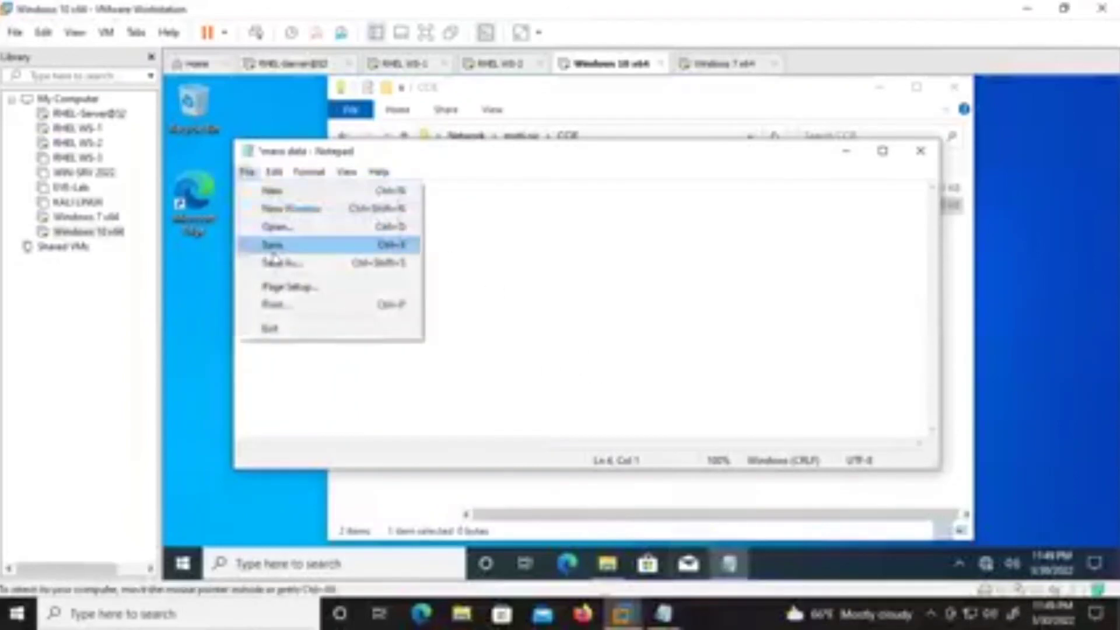
left_click(274, 242)
left_click(688, 67)
left_click(615, 423)
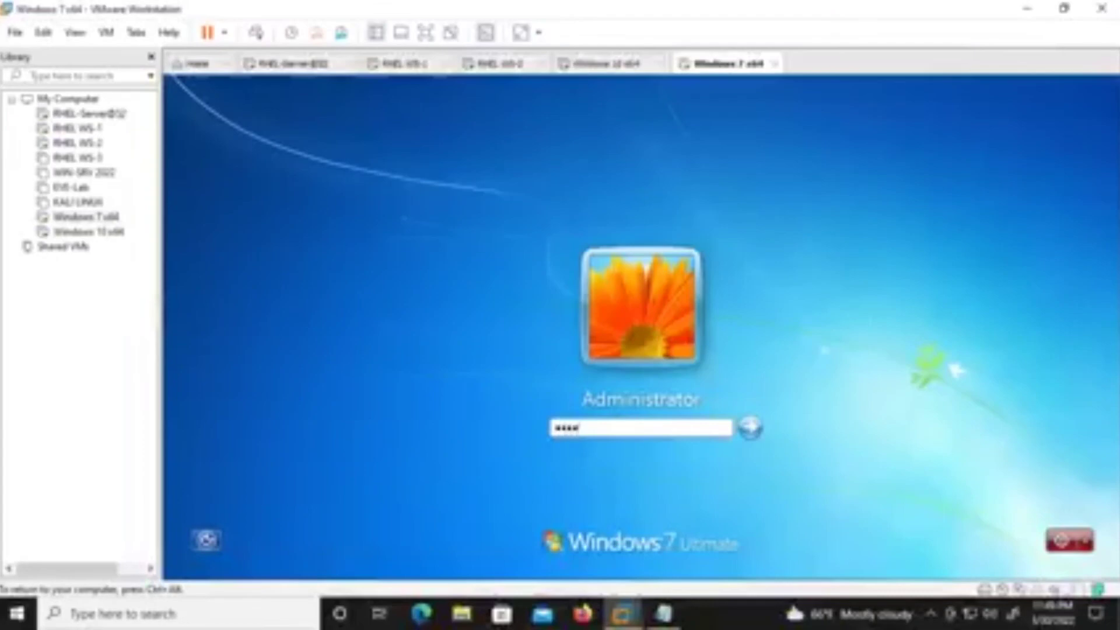
Log in to Windows 7, then open mero data from Local Disk (C:) > CCB.
key("Return")
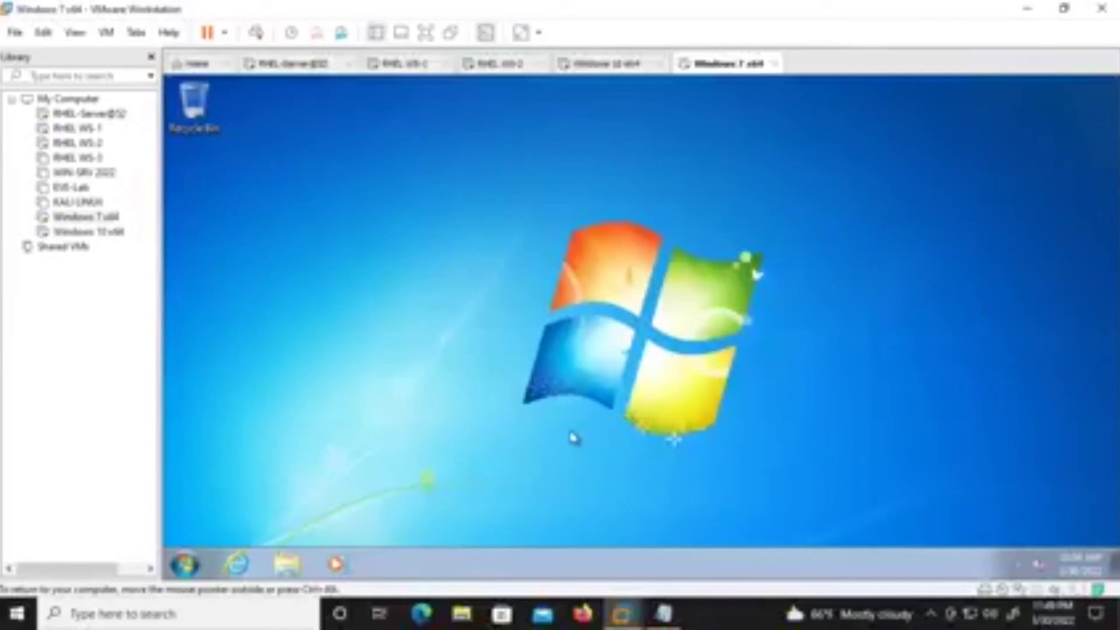
key("super+r")
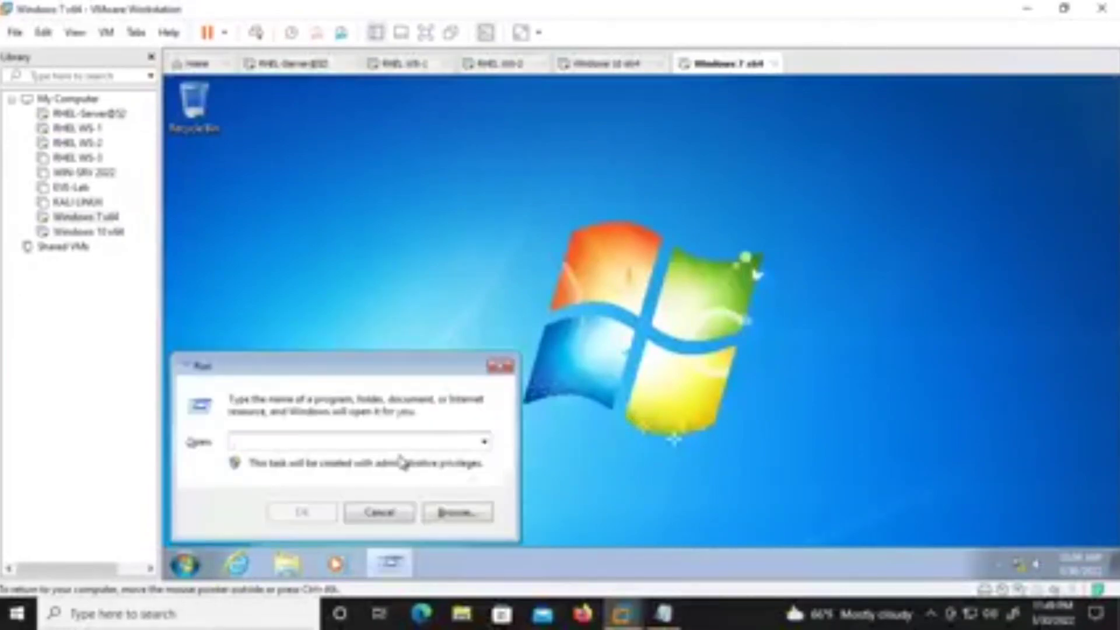
left_click(397, 512)
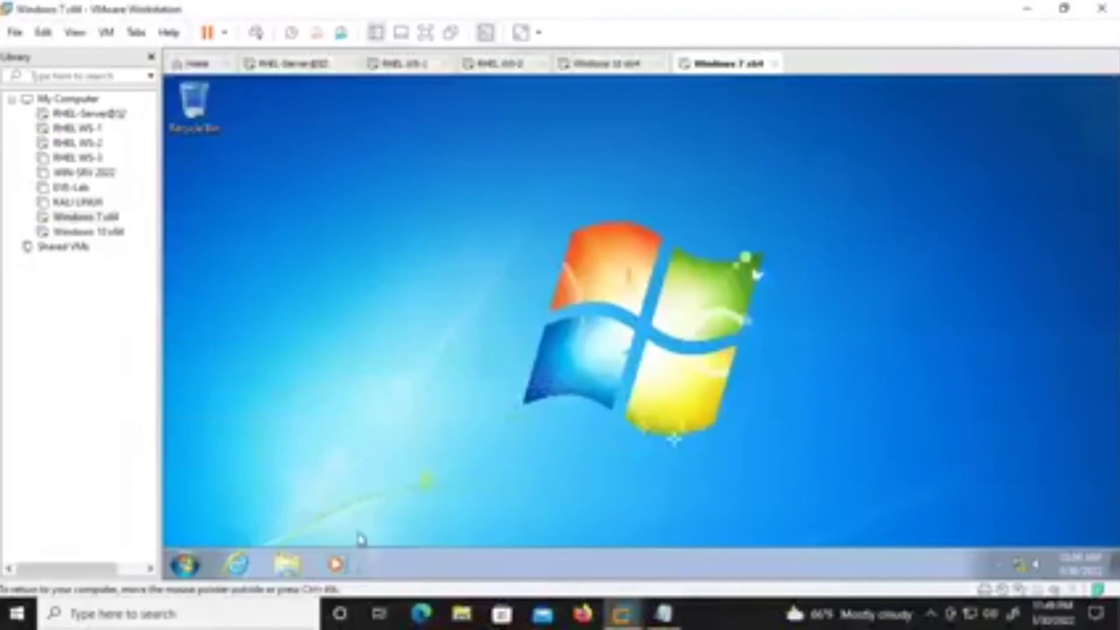
left_click(291, 562)
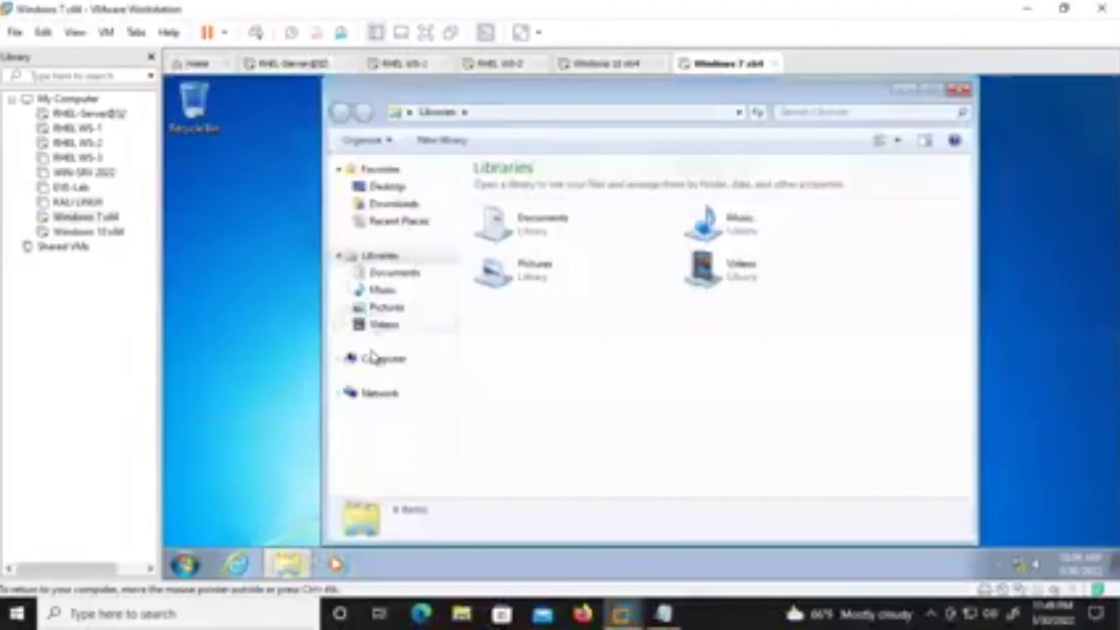
left_click(380, 358)
double_click(581, 207)
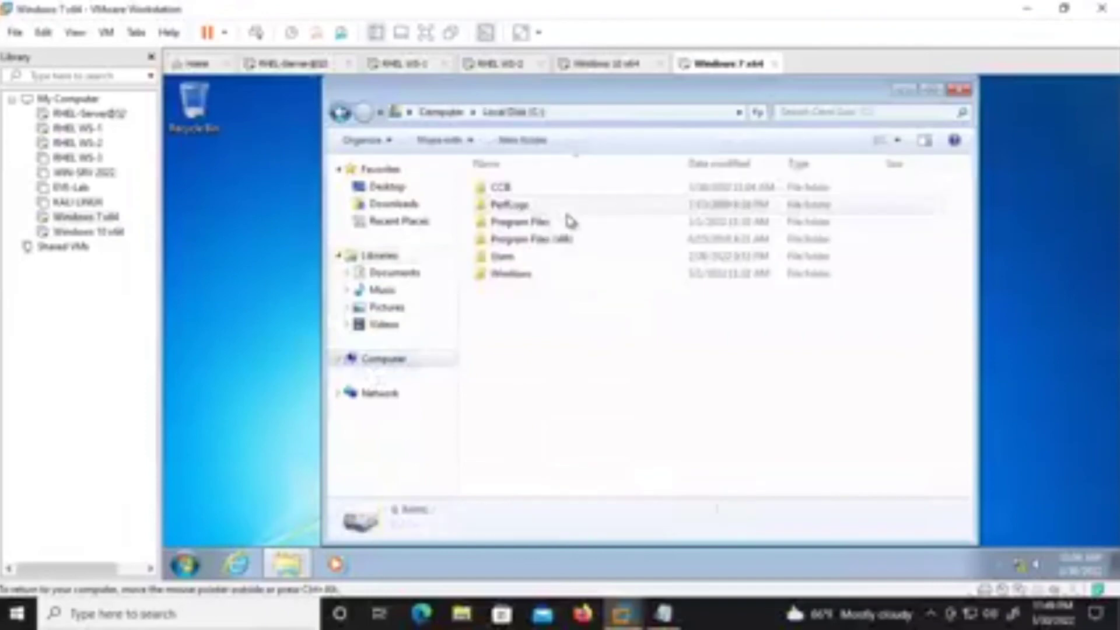
double_click(550, 193)
double_click(521, 233)
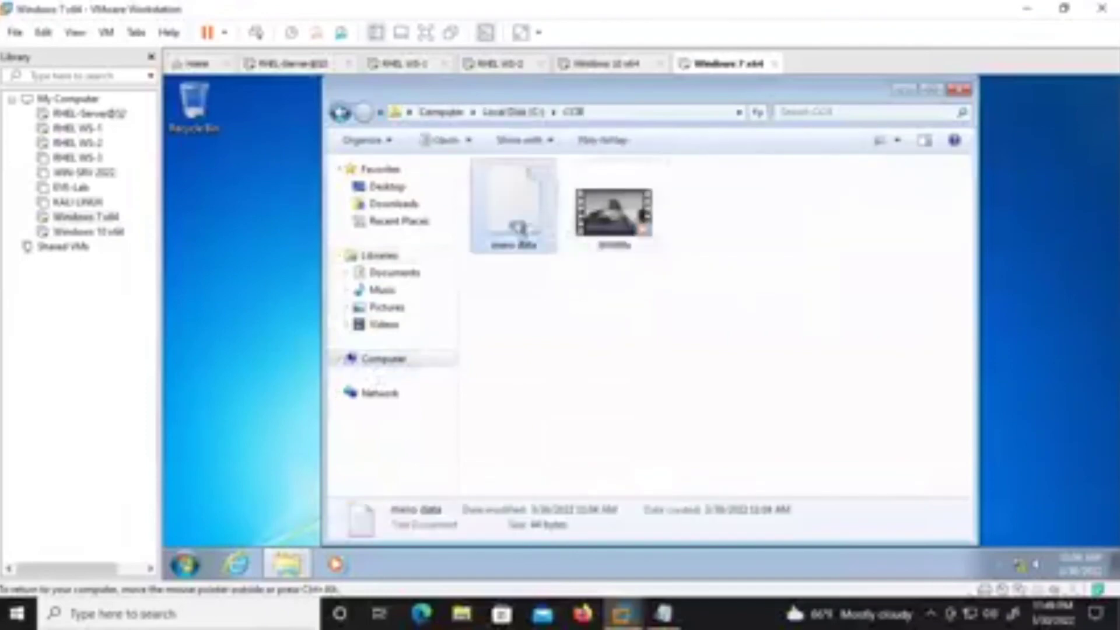
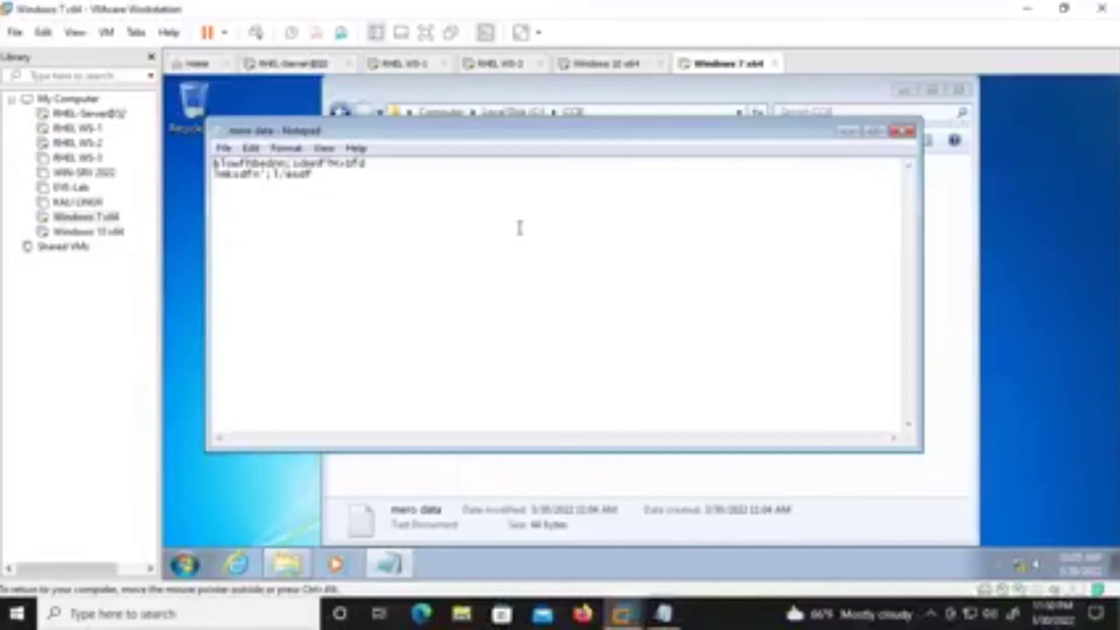
Close the Windows 7 Notepad and Explorer windows and switch to the RHEL WS-1 VM.
left_click(911, 132)
left_click(958, 89)
left_click(615, 64)
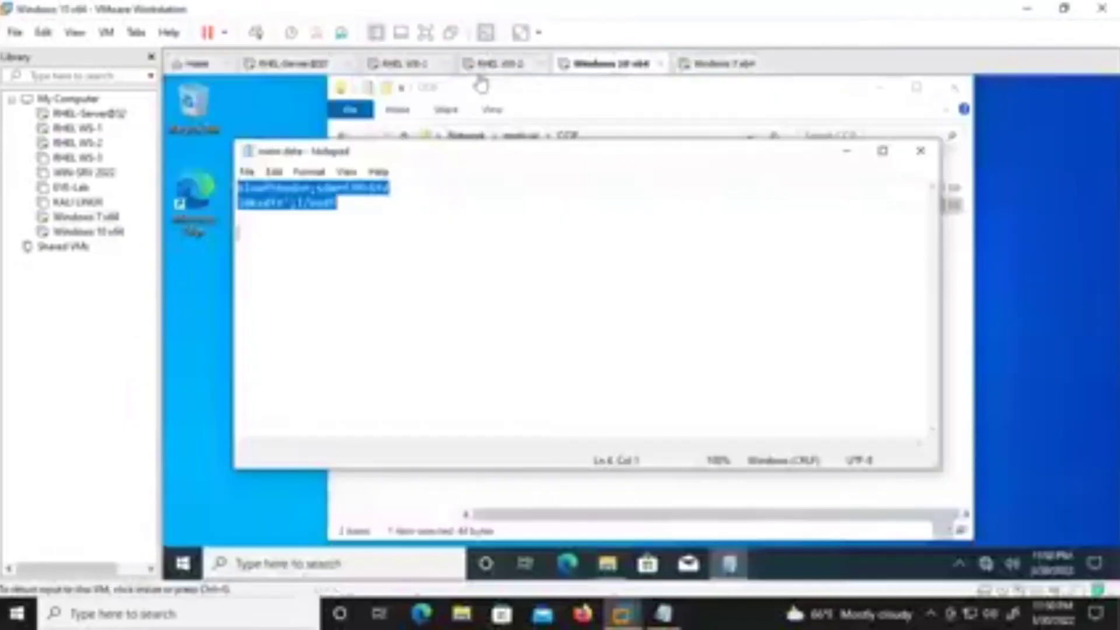
left_click(481, 64)
left_click(408, 64)
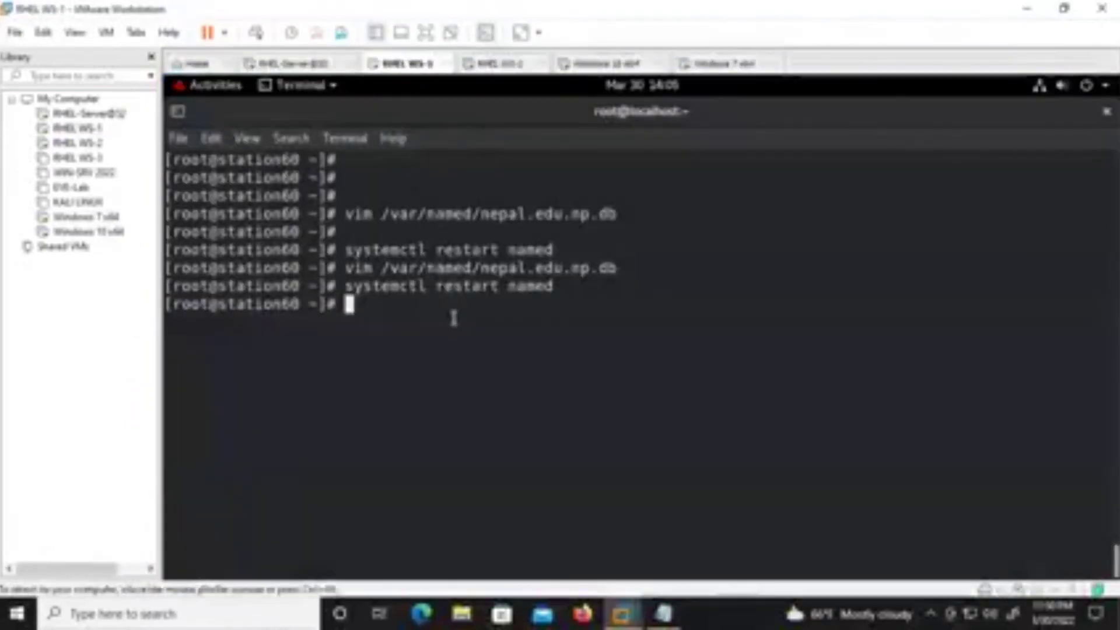
Rerun 'systemctl restart named' in the cleared RHEL WS-1 terminal, then return to Windows 7 x64.
key("ctrl+l")
key("Return")
key("Return")
key("Return")
key("Up")
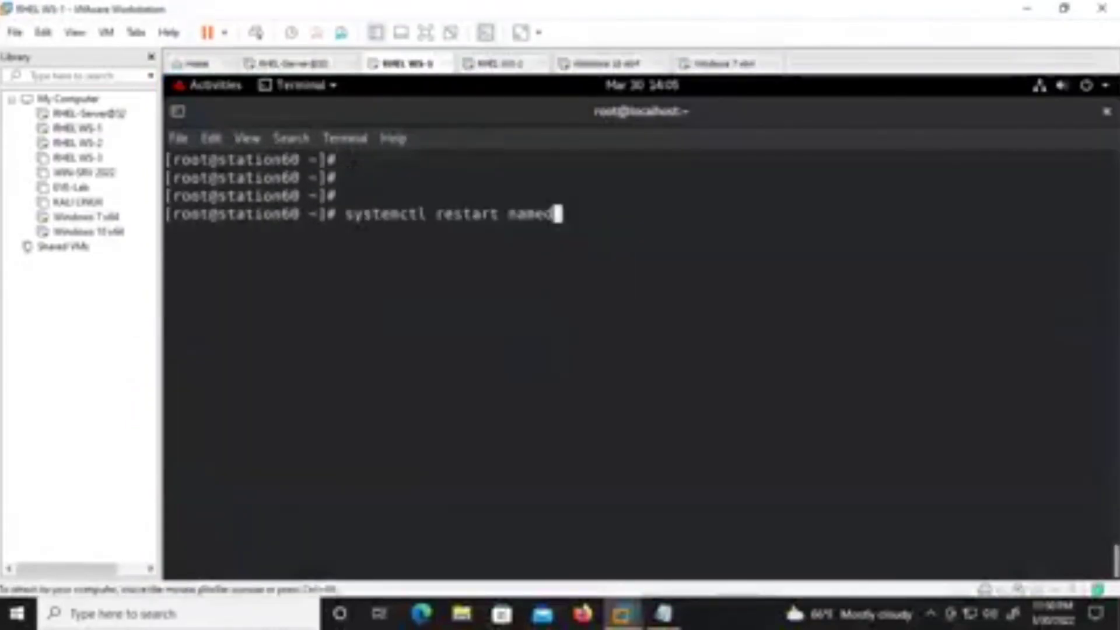
key("Return")
key("ctrl+l")
key("Return")
key("Return")
key("Return")
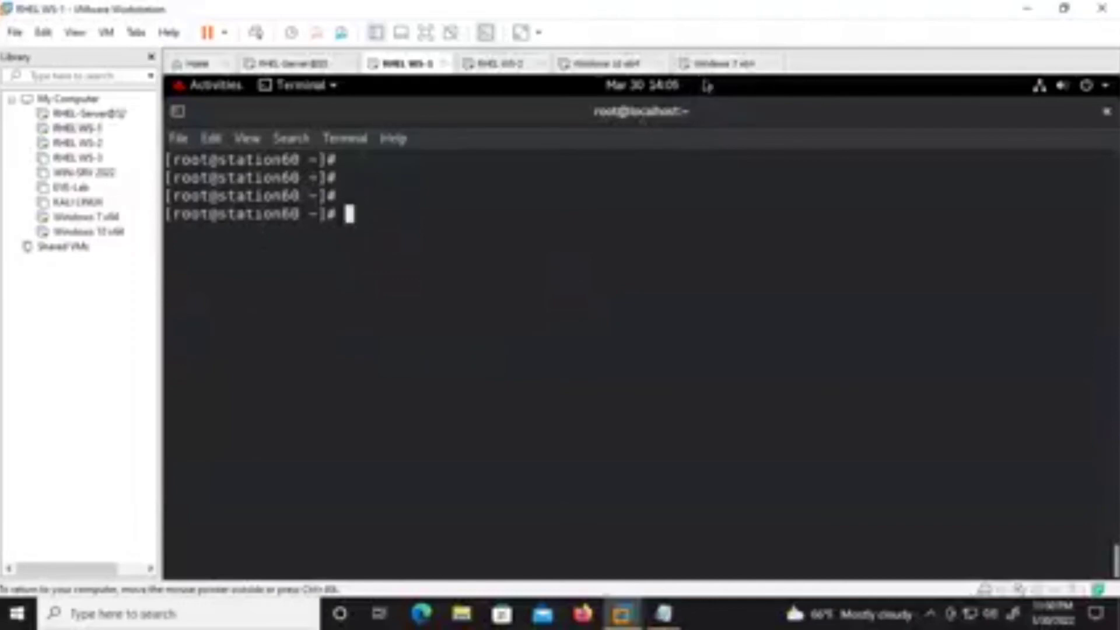
left_click(708, 64)
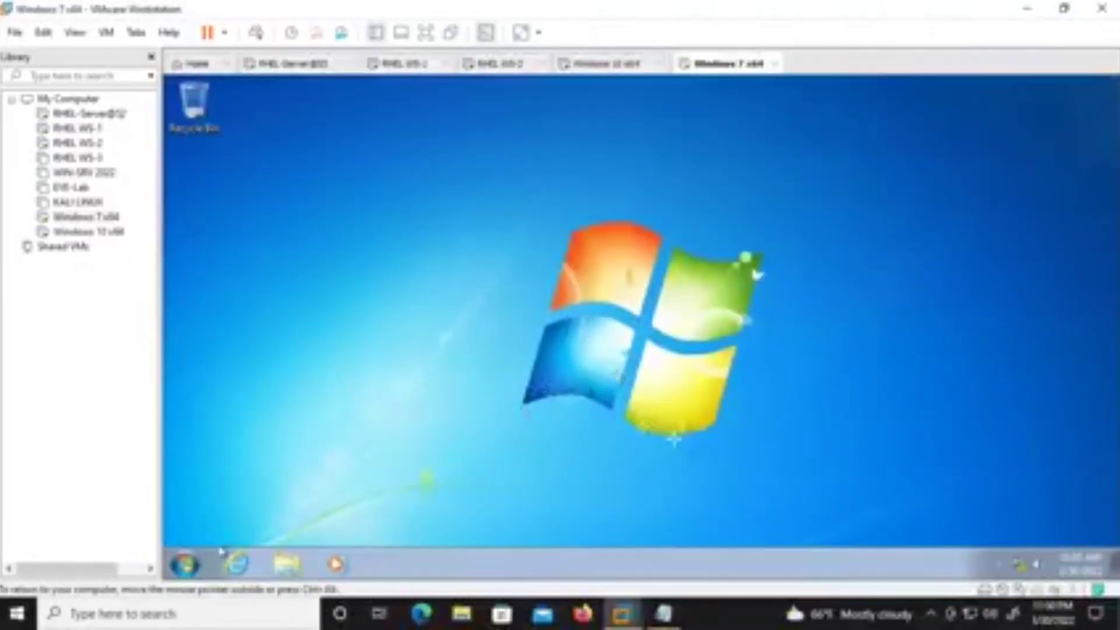
left_click(187, 564)
left_click(237, 564)
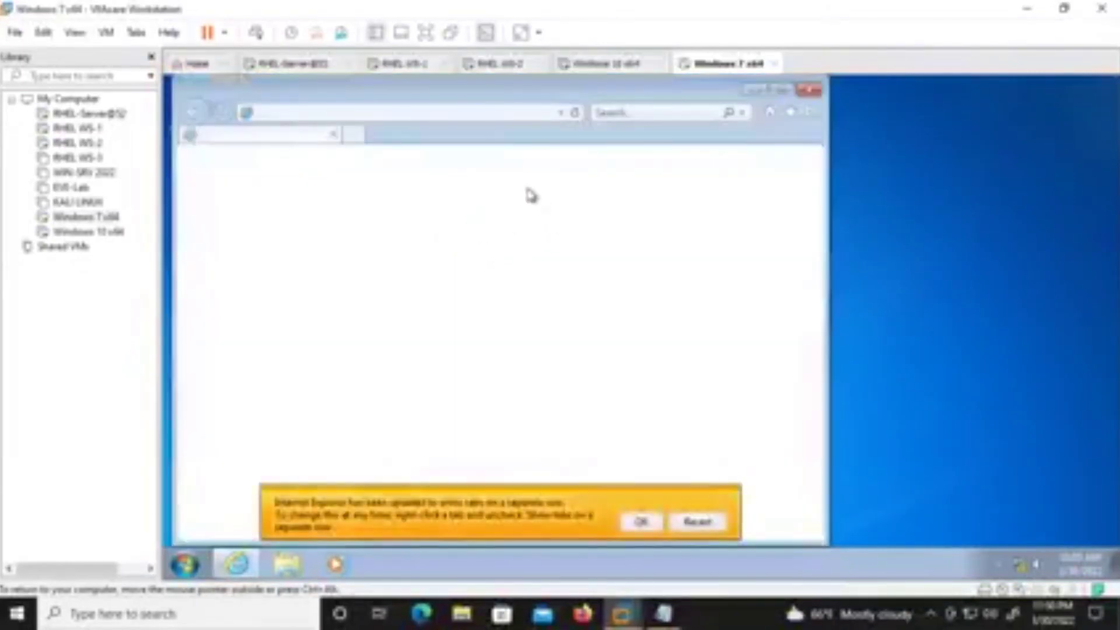
left_click(693, 522)
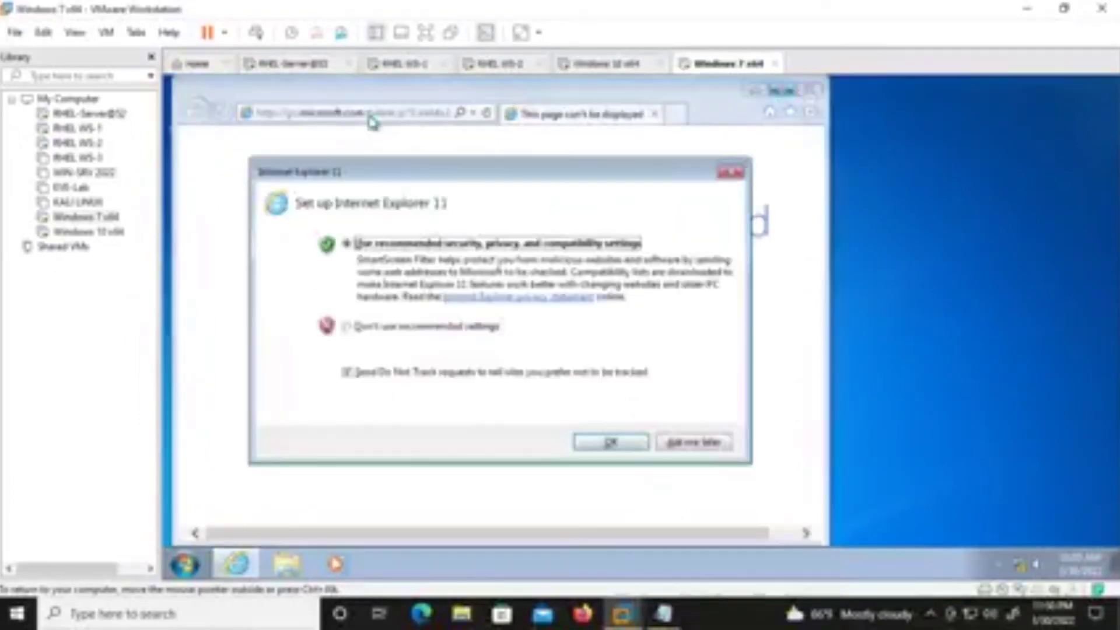
left_click(708, 443)
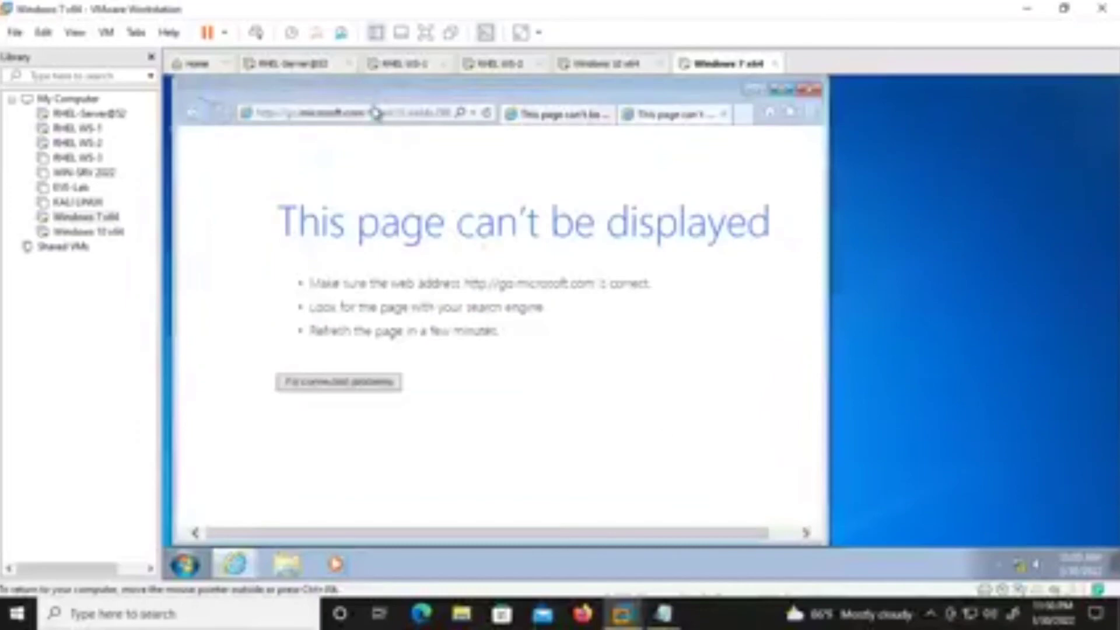
left_click(374, 109)
type("https")
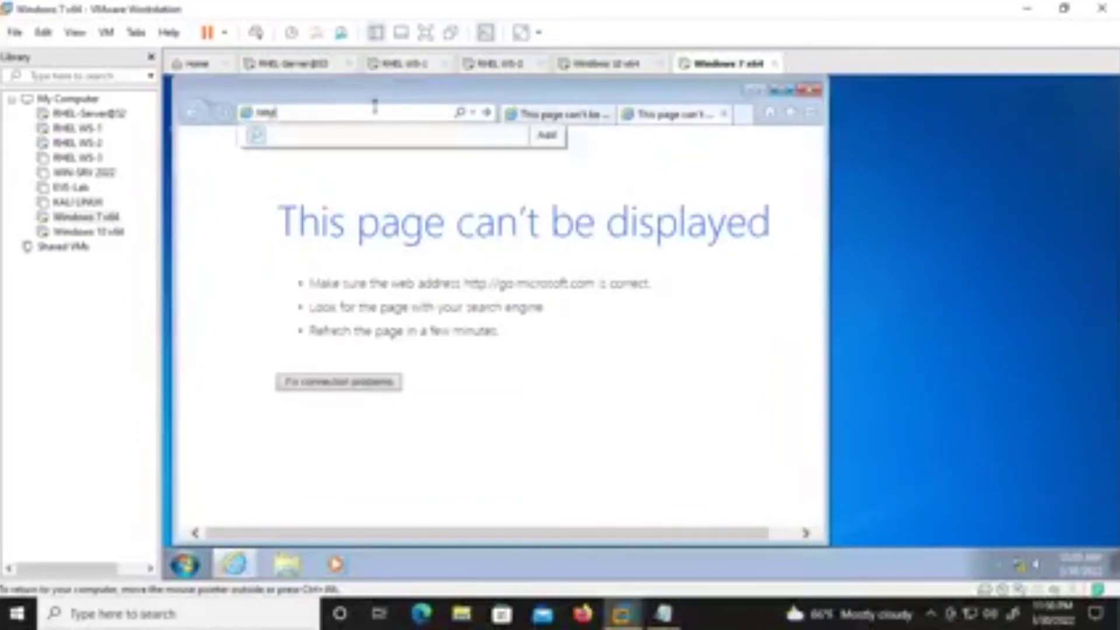
type("://")
key("BackSpace")
key("BackSpace")
key("BackSpace")
key("BackSpace")
type("://192.168.85.80")
key("Return")
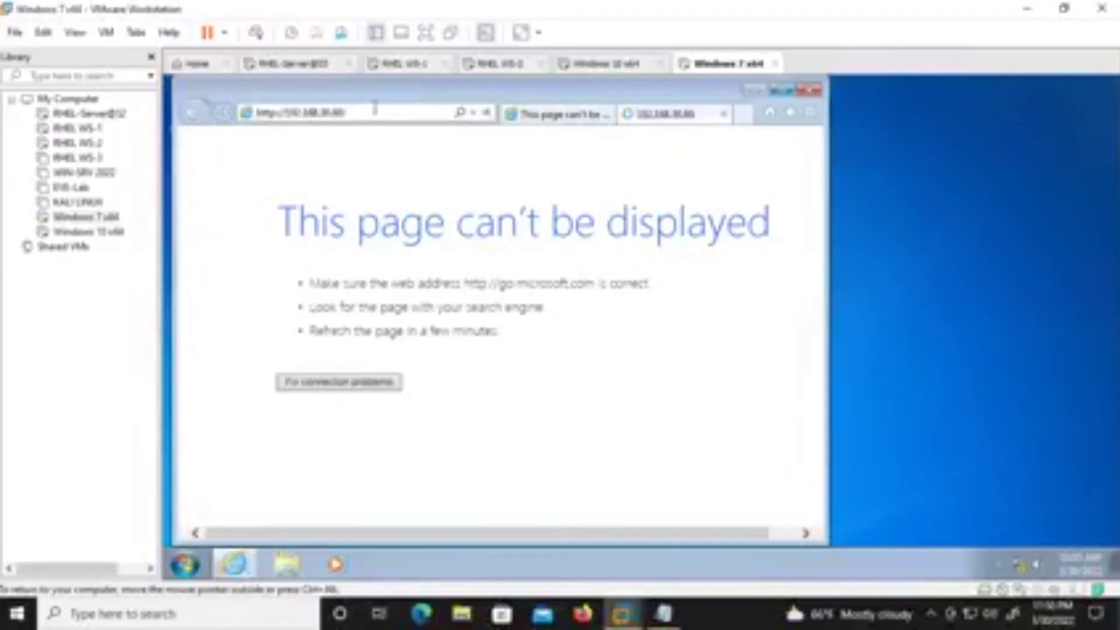
left_click(545, 116)
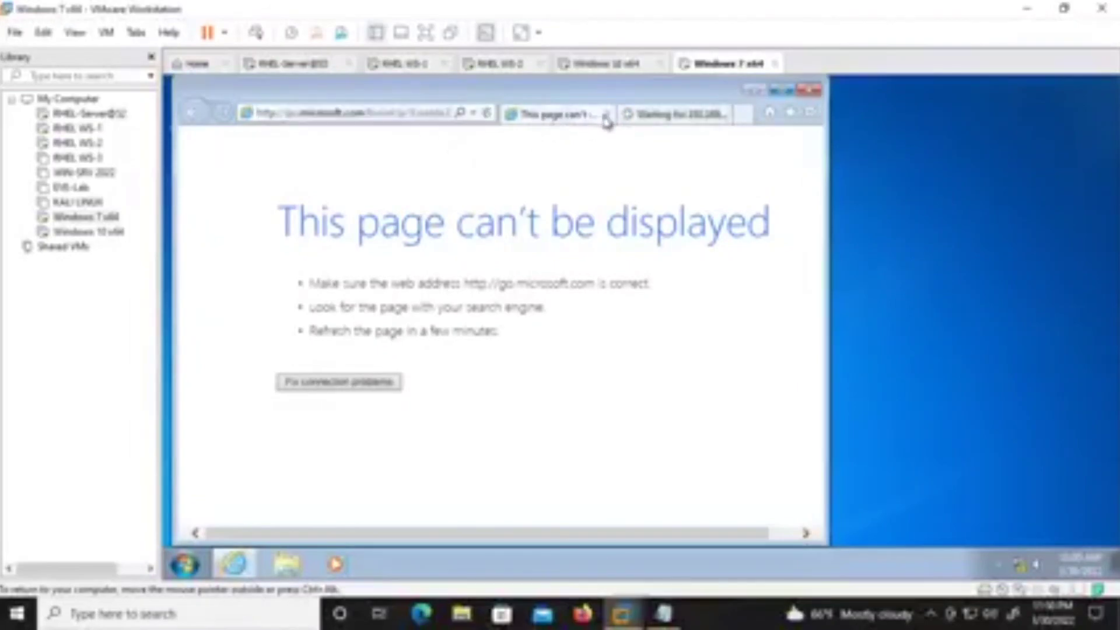
left_click(606, 115)
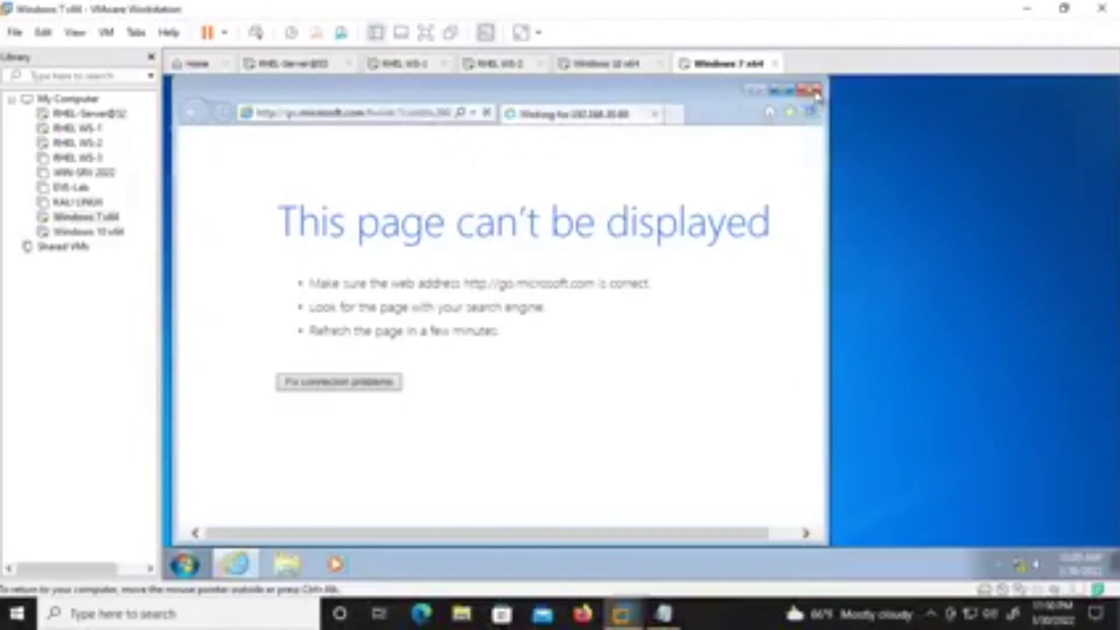
left_click(816, 91)
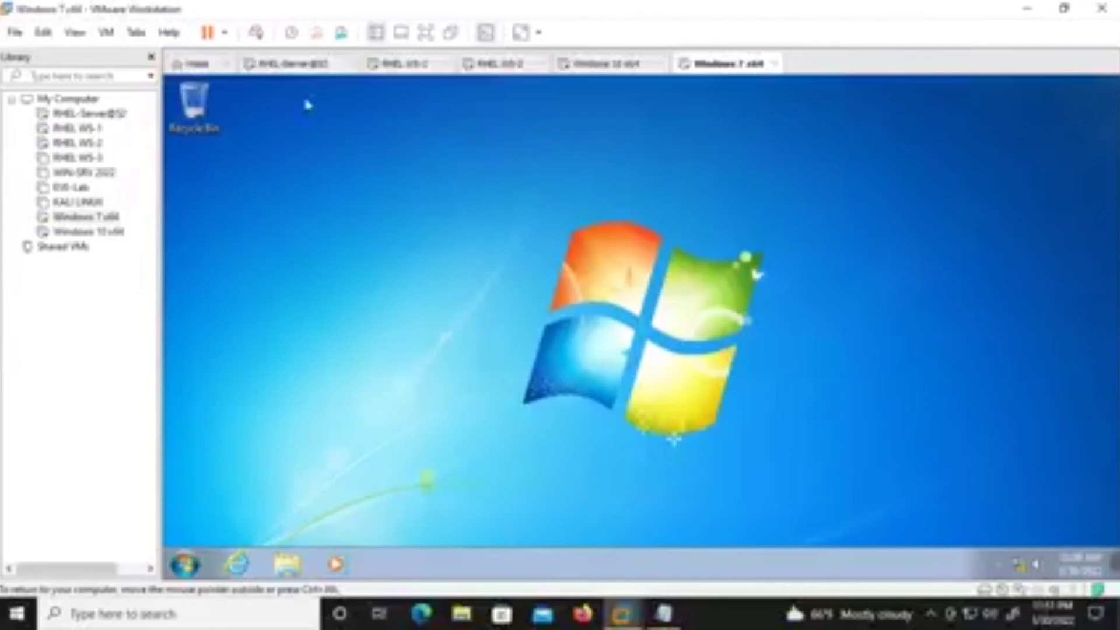
Switch to the RHEL WS-1 VM and clear its root terminal with Ctrl+L to an empty prompt.
left_click(405, 64)
left_click(510, 253)
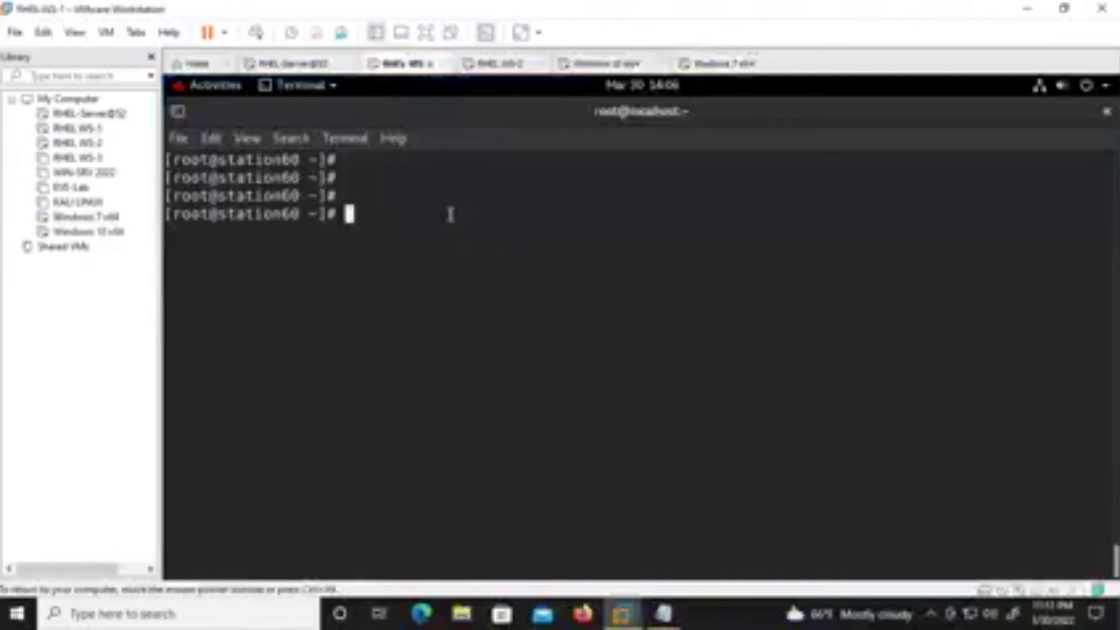
key("ctrl+l")
key("Return")
key("Return")
key("Return")
key("Return")
key("ctrl+l")
key("Return")
key("Return")
key("Return")
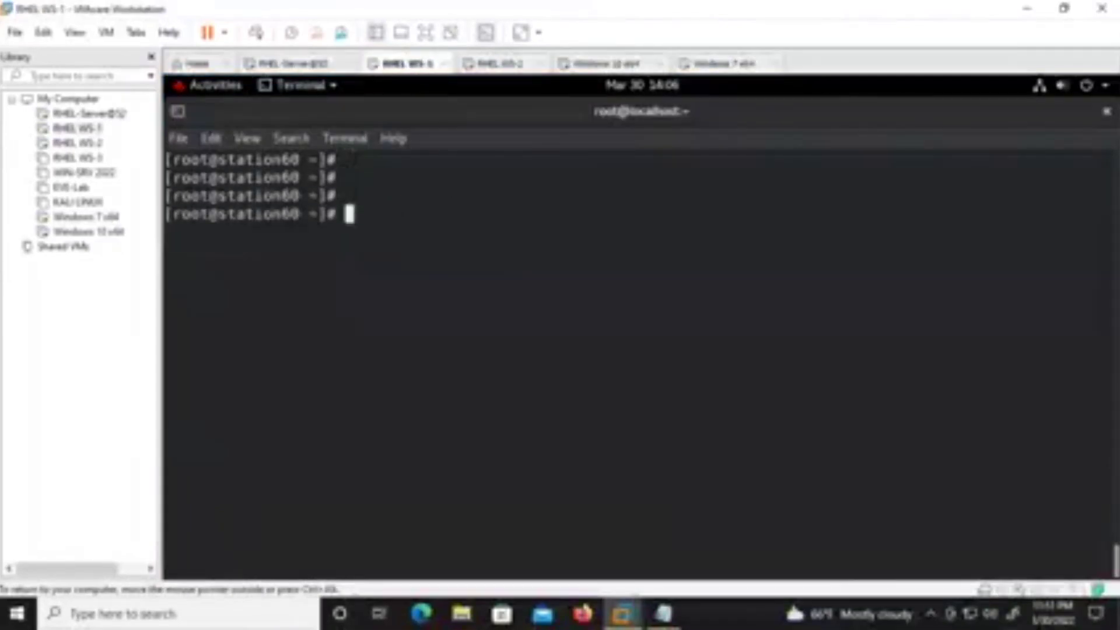
key("ctrl+l")
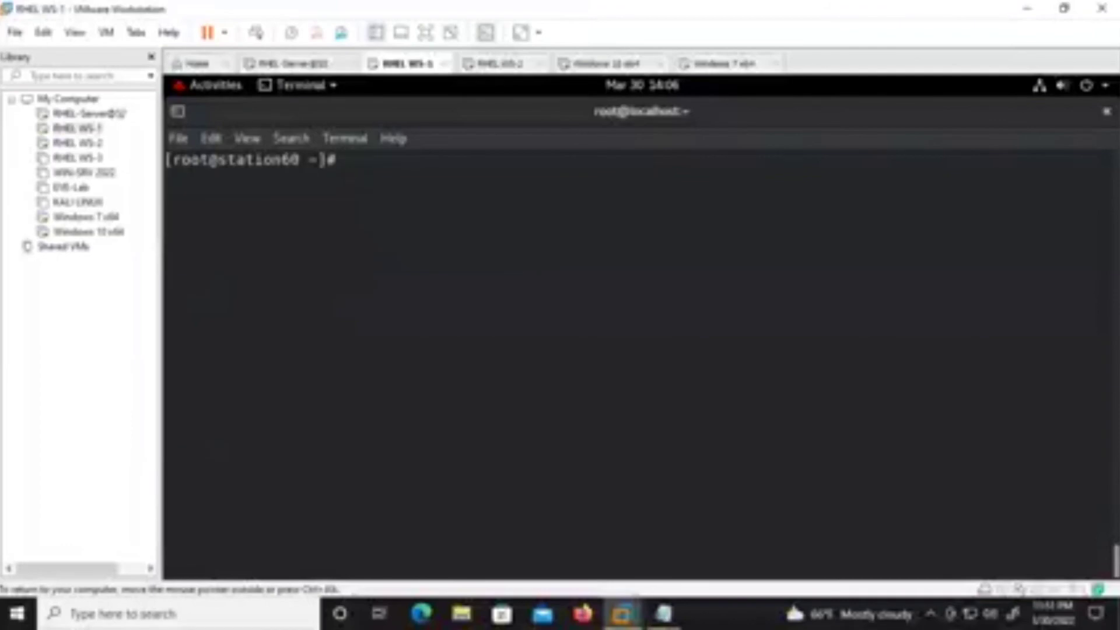